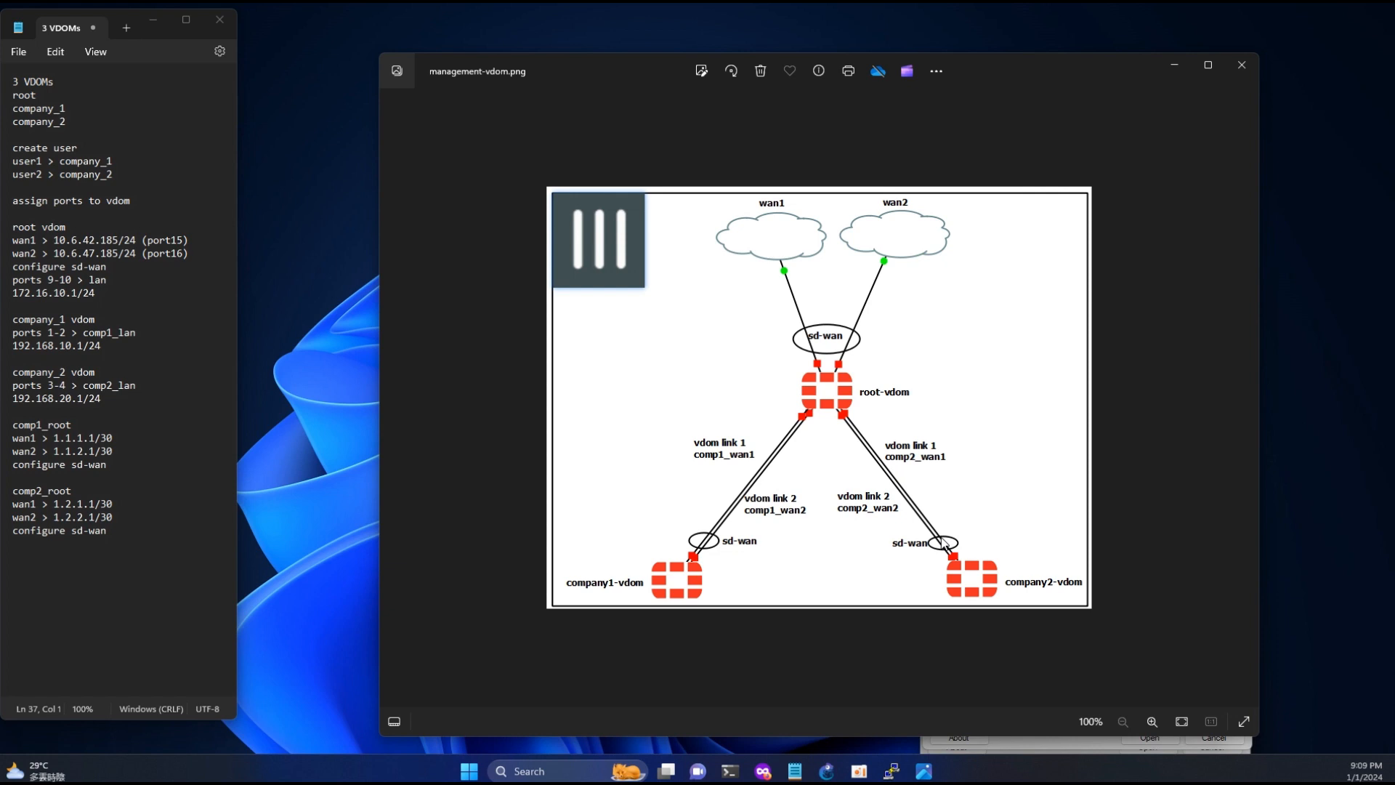
- Run ipconfig in Windows PowerShell and highlight the default gateway address of the connected network adapter
mouse_move(729, 770)
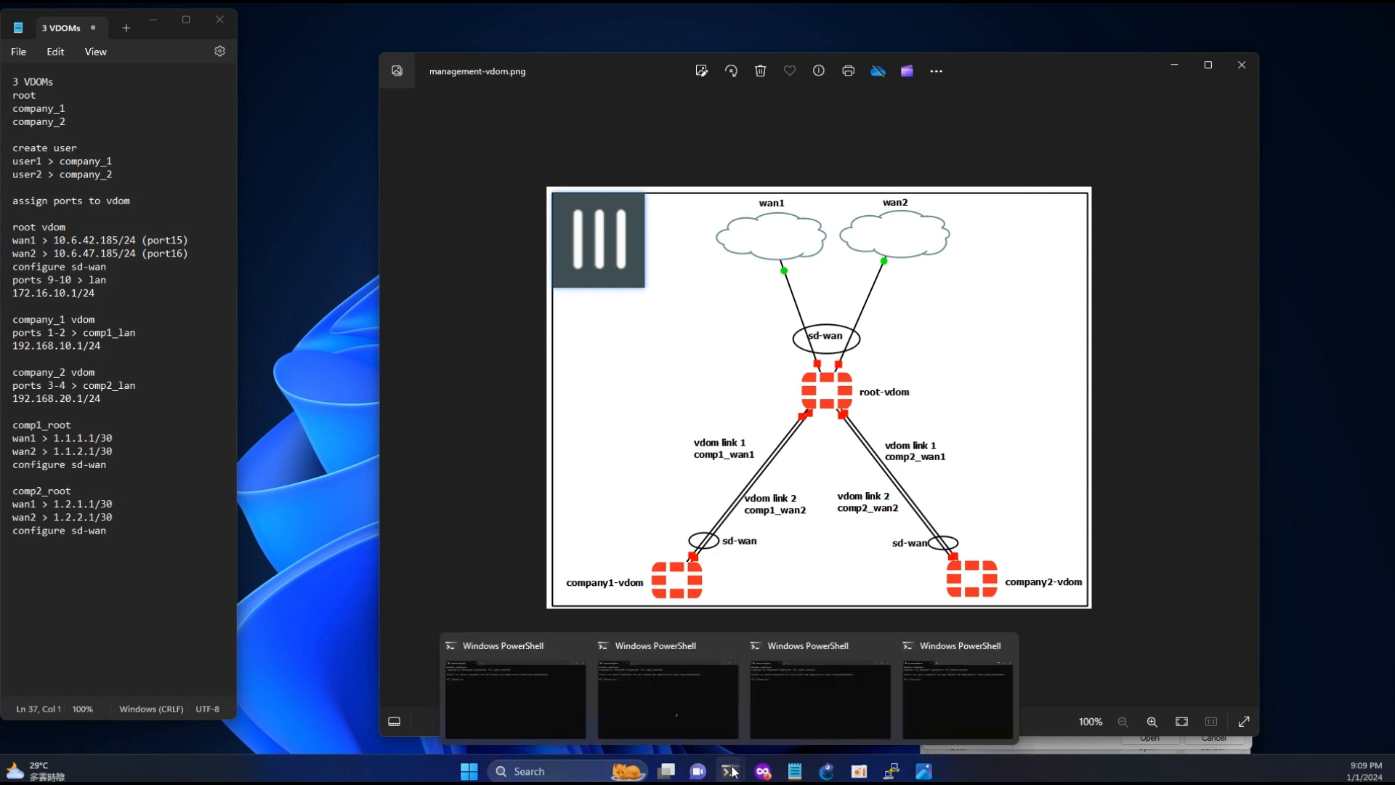
click(500, 717)
text(ip)
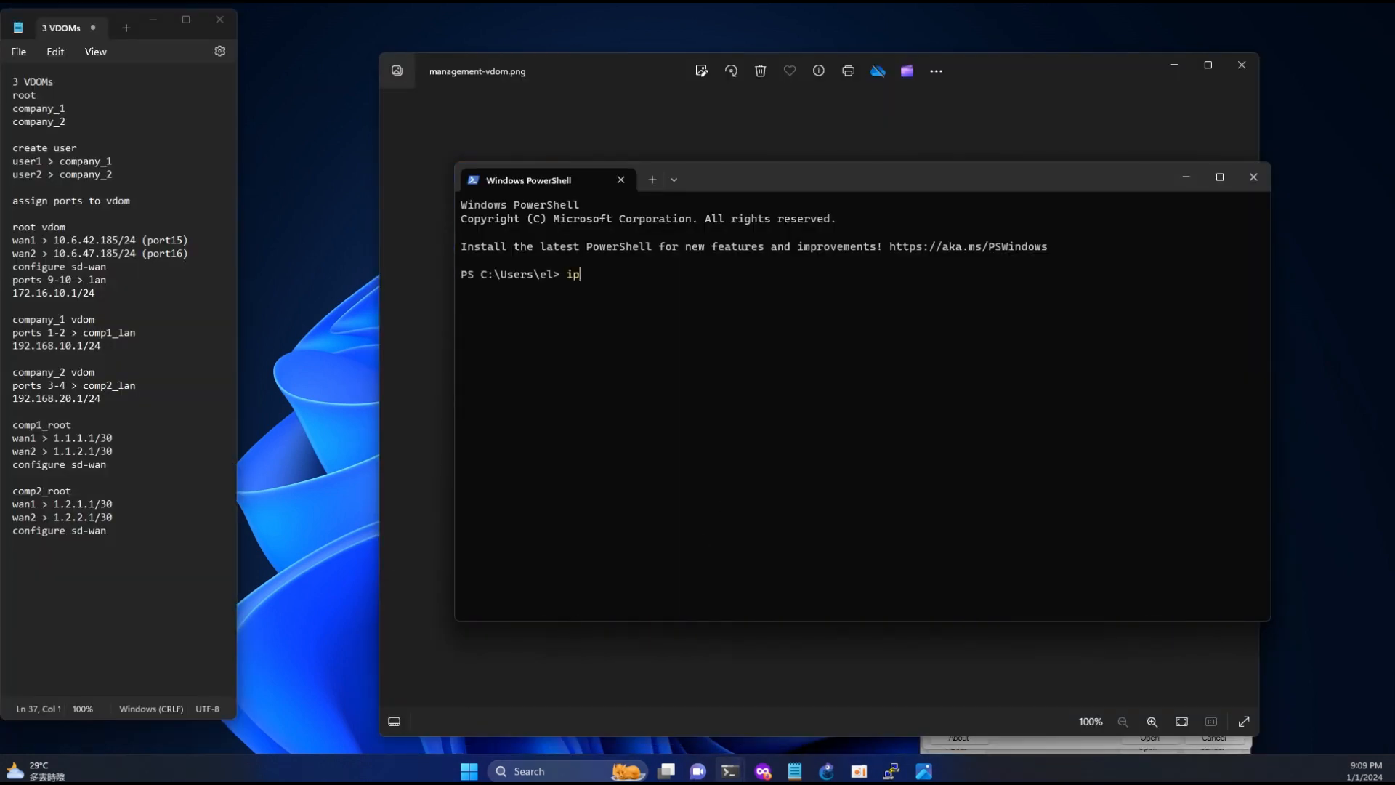
text(config)
key(Return)
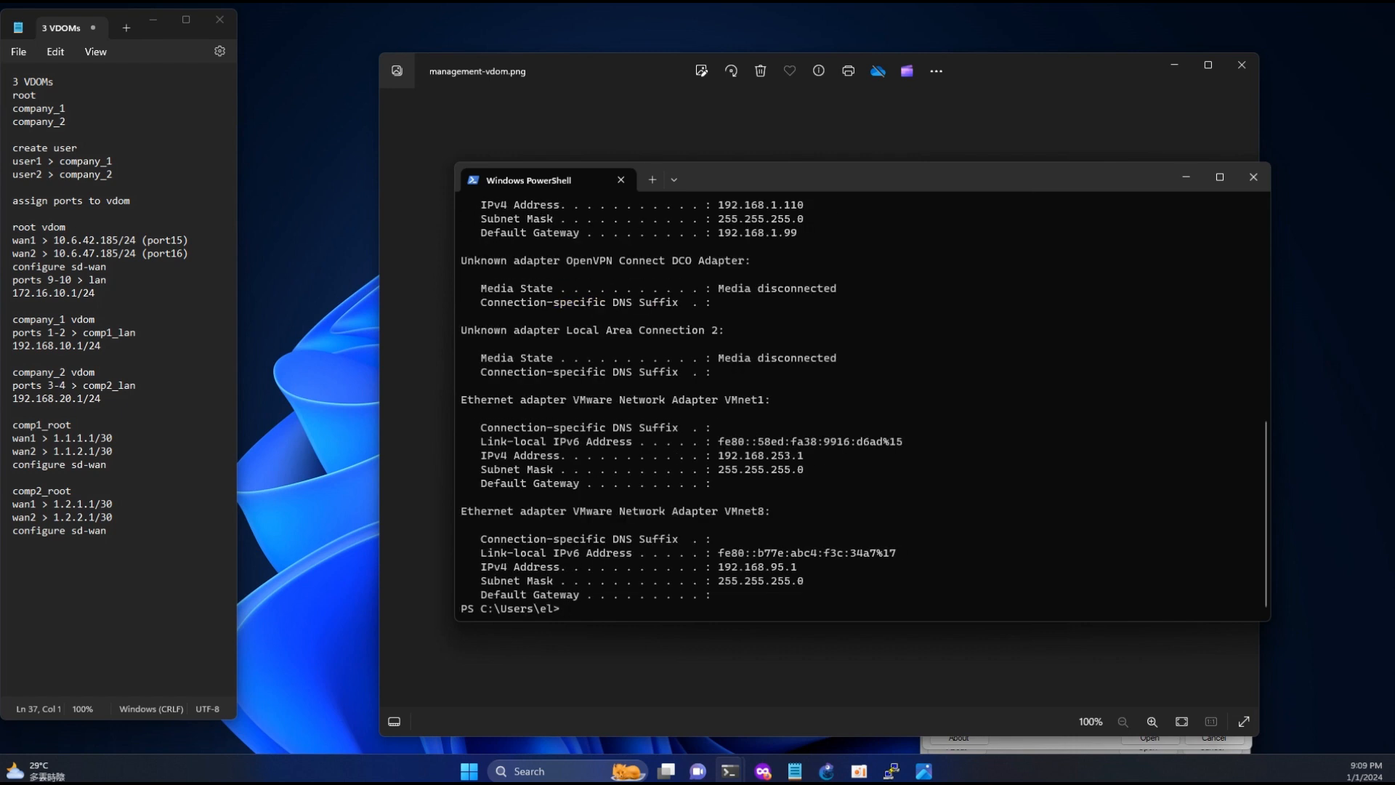
drag(725, 232, 792, 234)
mouse_move(762, 770)
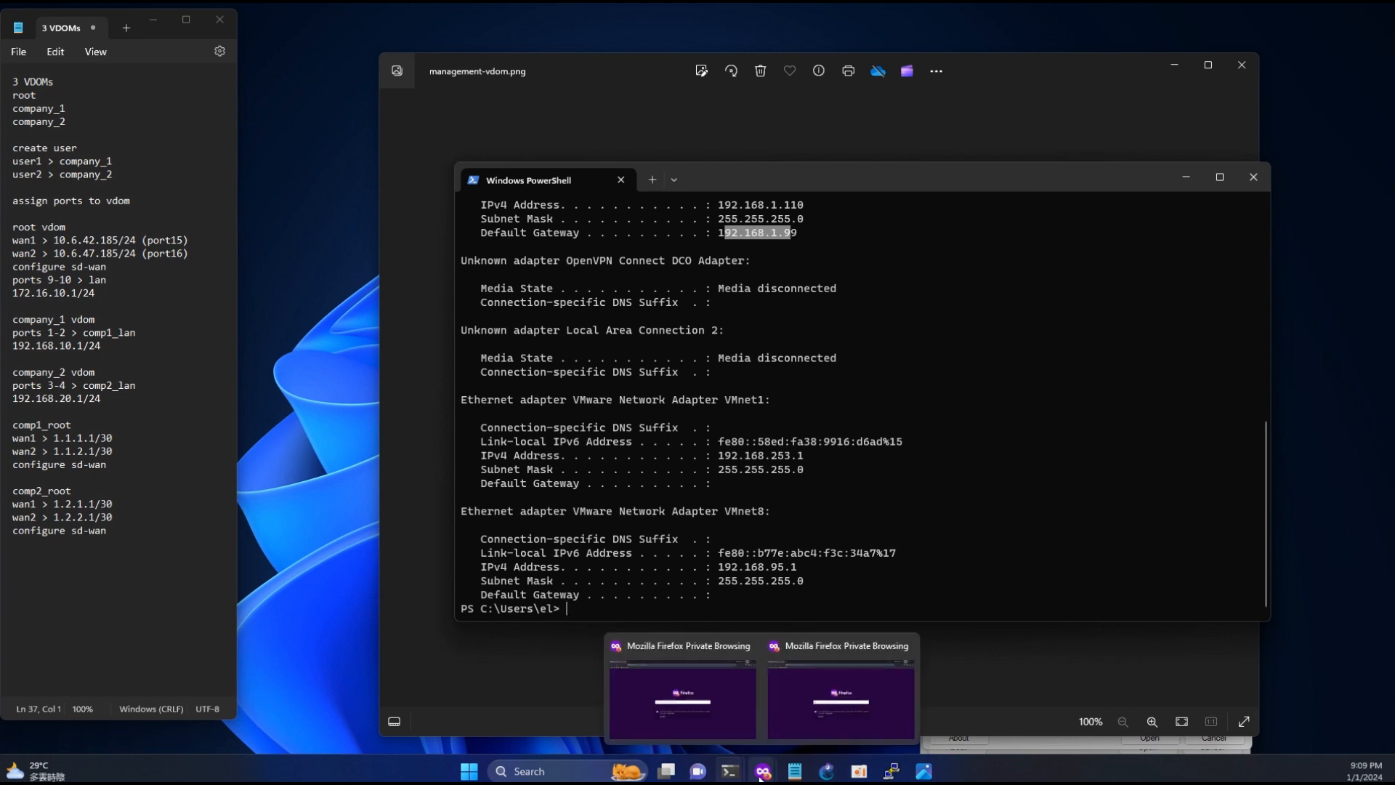
click(716, 703)
click(286, 41)
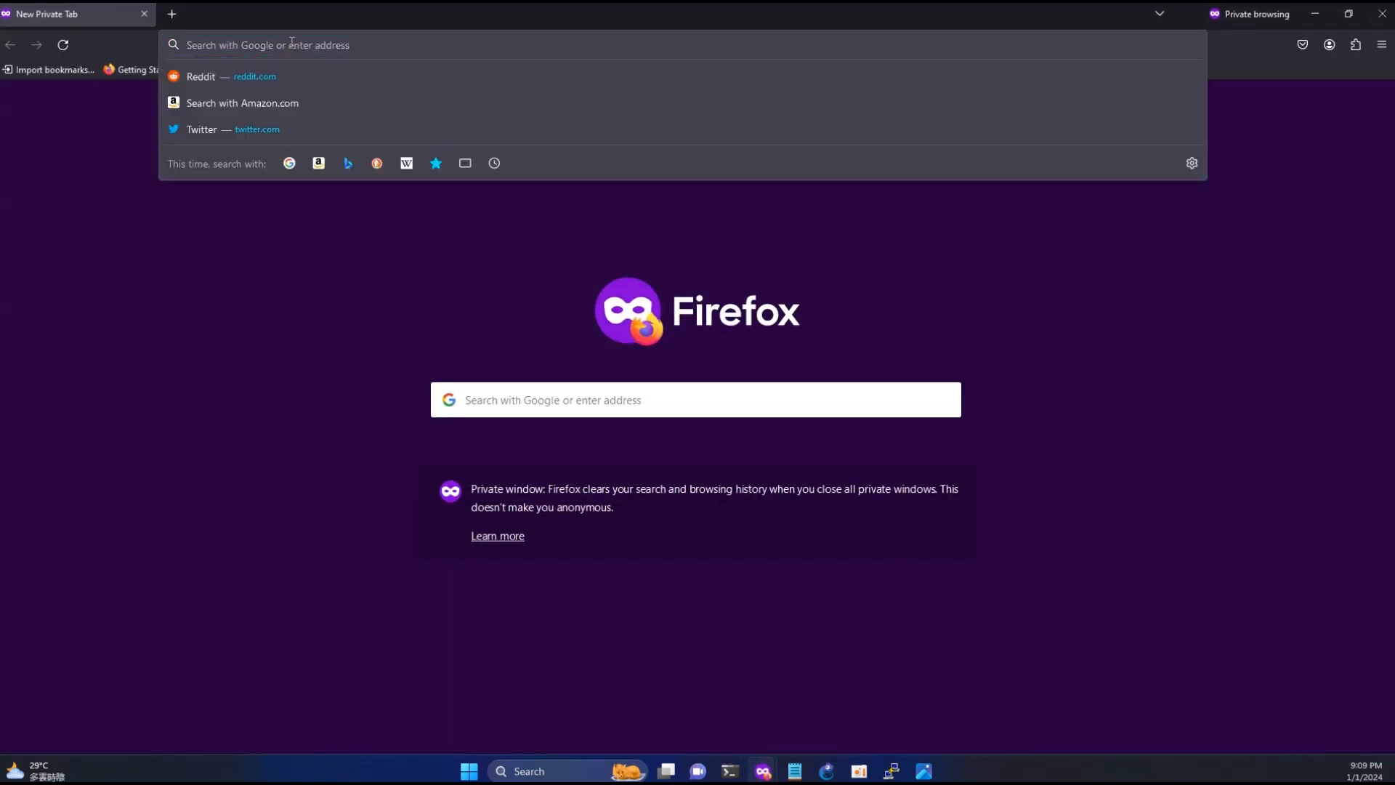
text(https://)
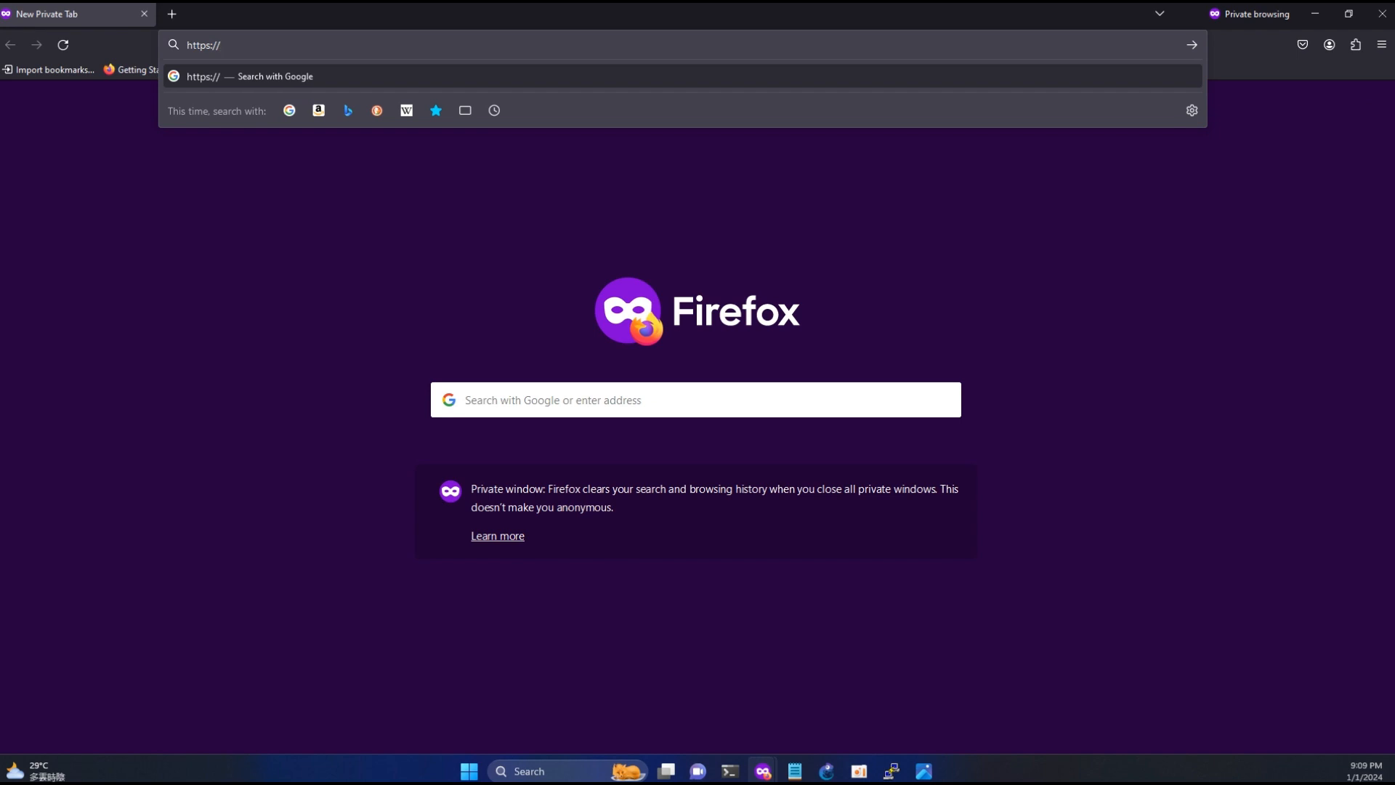
text(192.168.1.99)
key(Return)
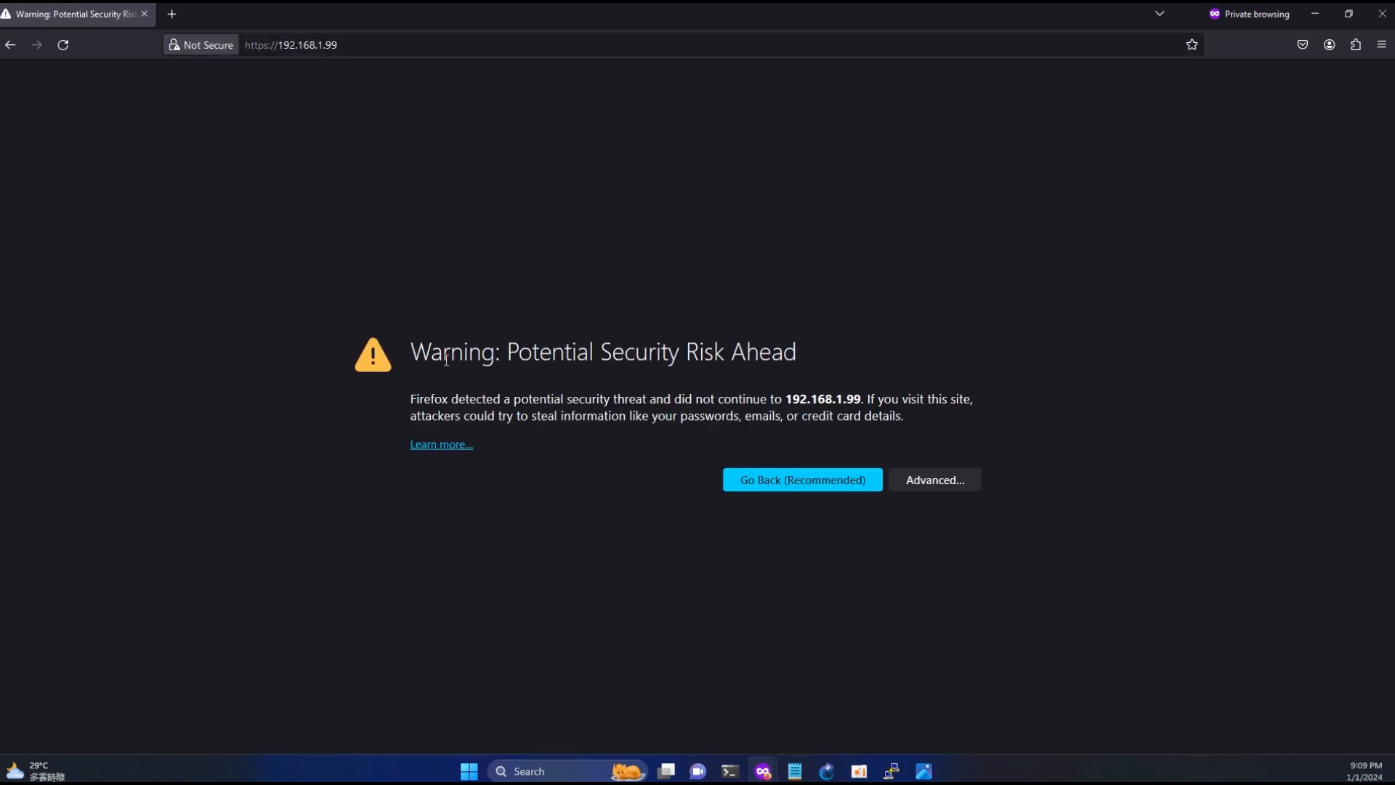
click(924, 476)
click(878, 728)
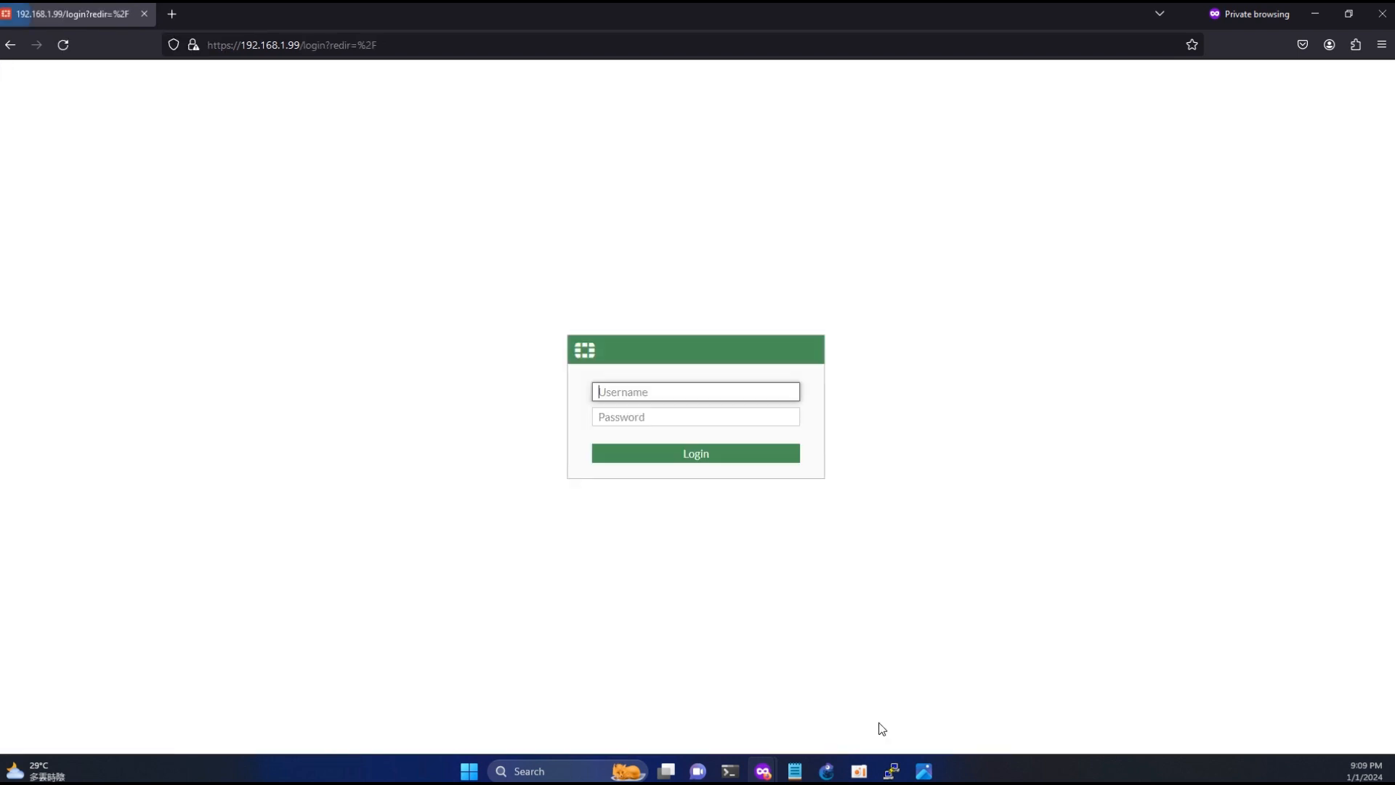
- Log in with the admin account, leaving the password empty, and replace the default password by entering and confirming a new one
text(admin)
key(Return)
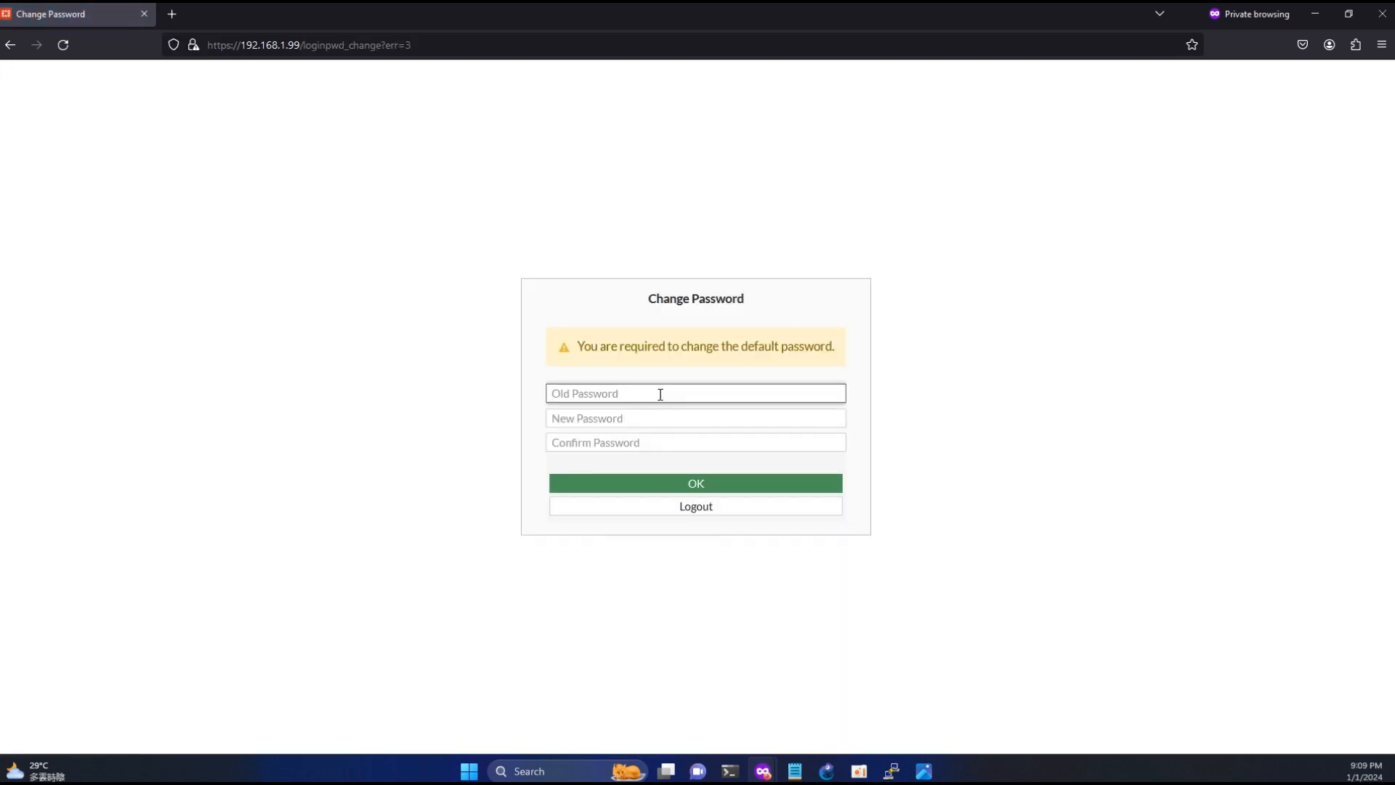
key(Tab)
text(admin)
key(Tab)
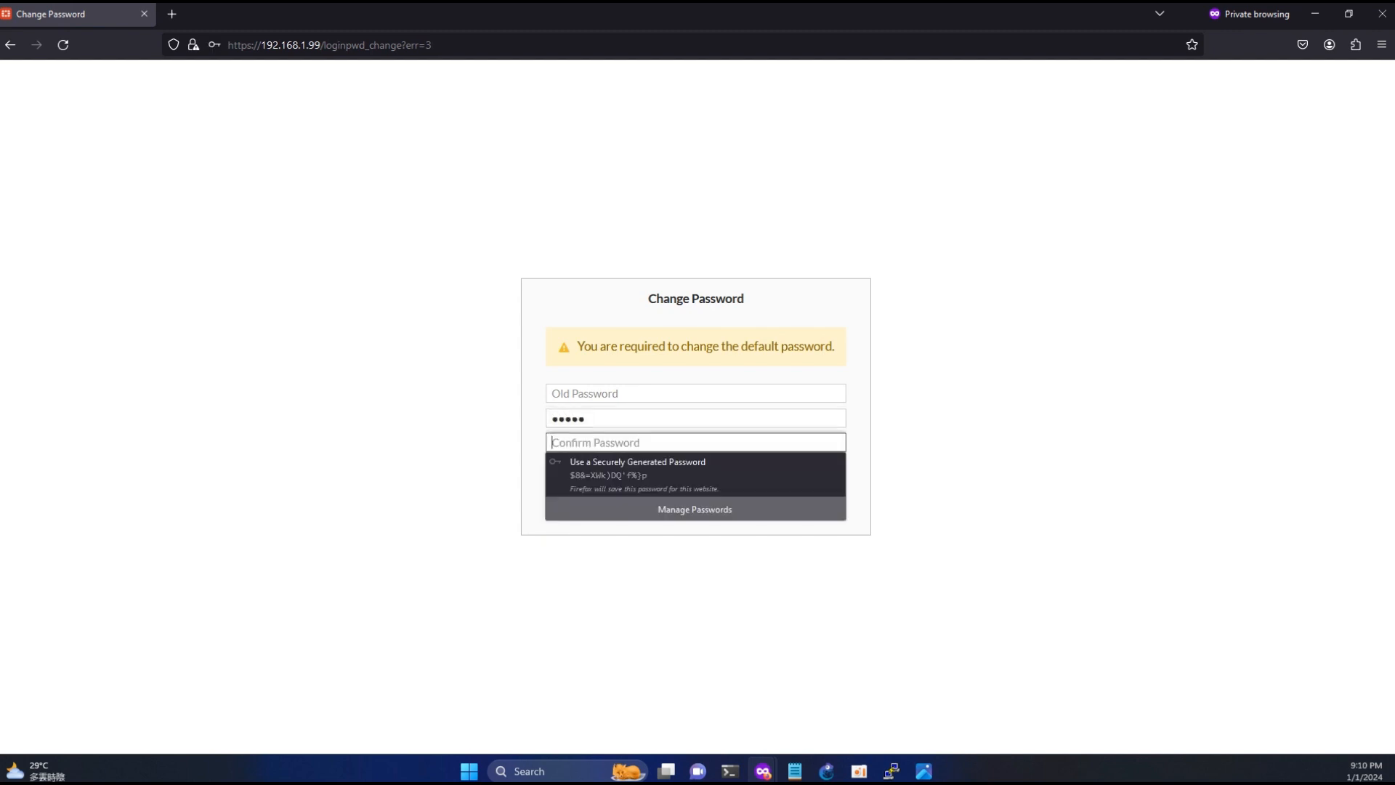
text(a)
key(Return)
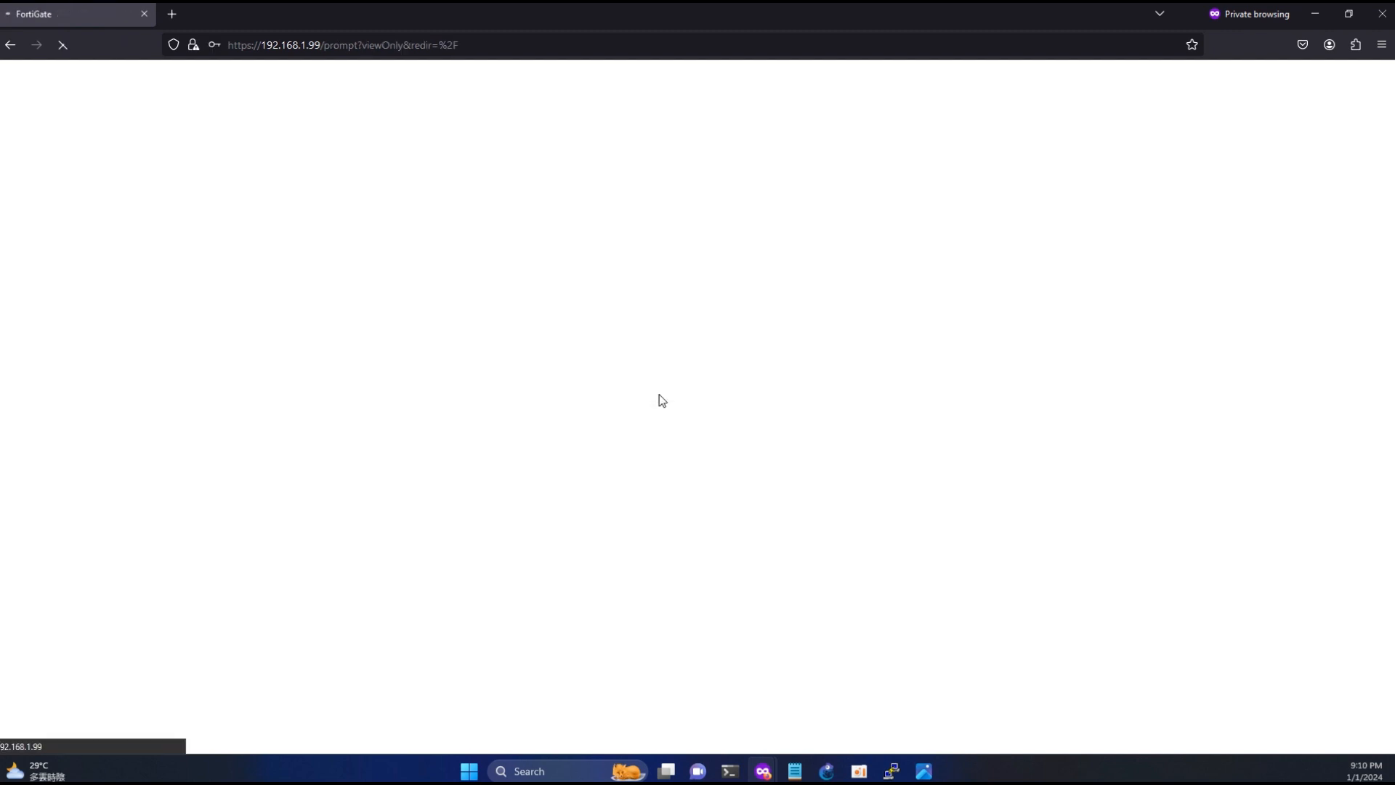
- Log in again with the admin account and type the new account password
text(admin)
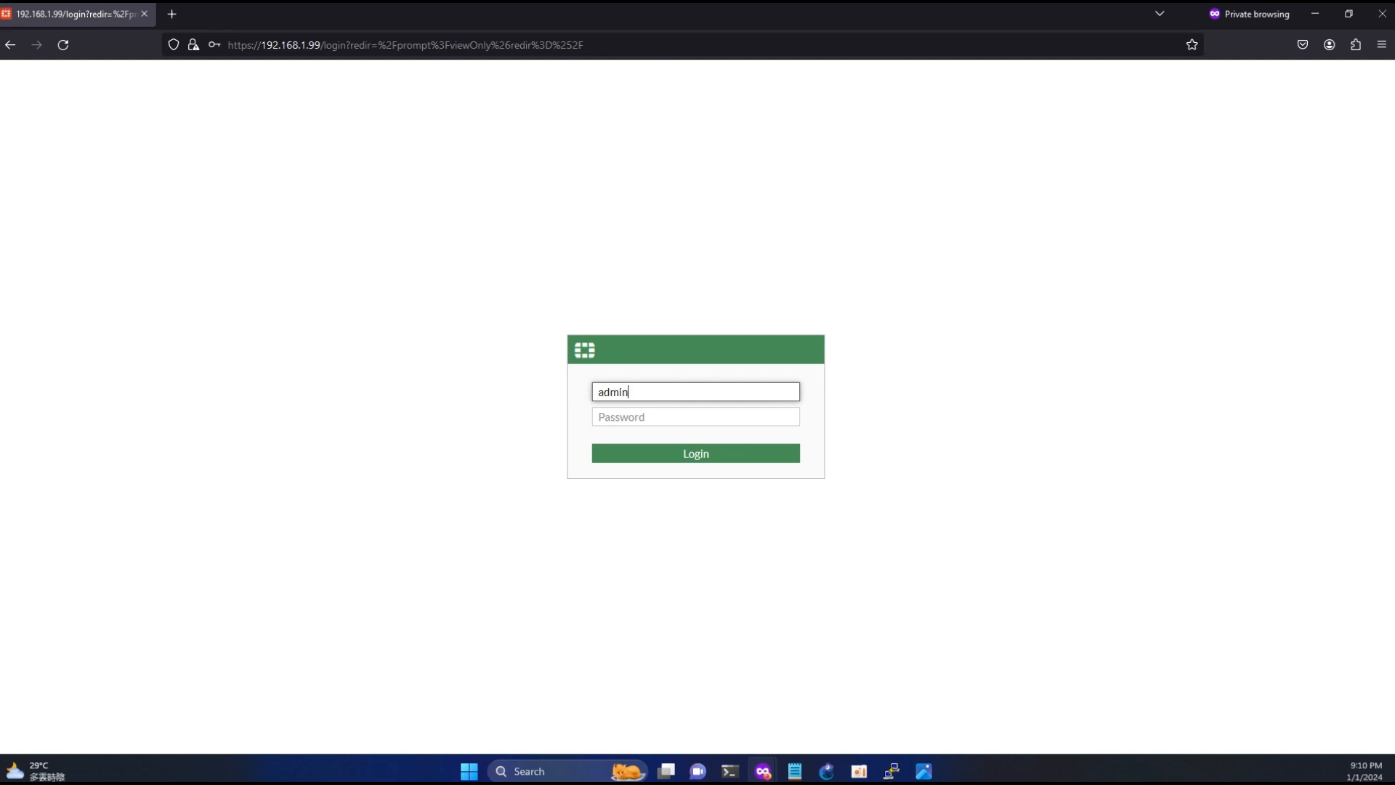
key(Tab)
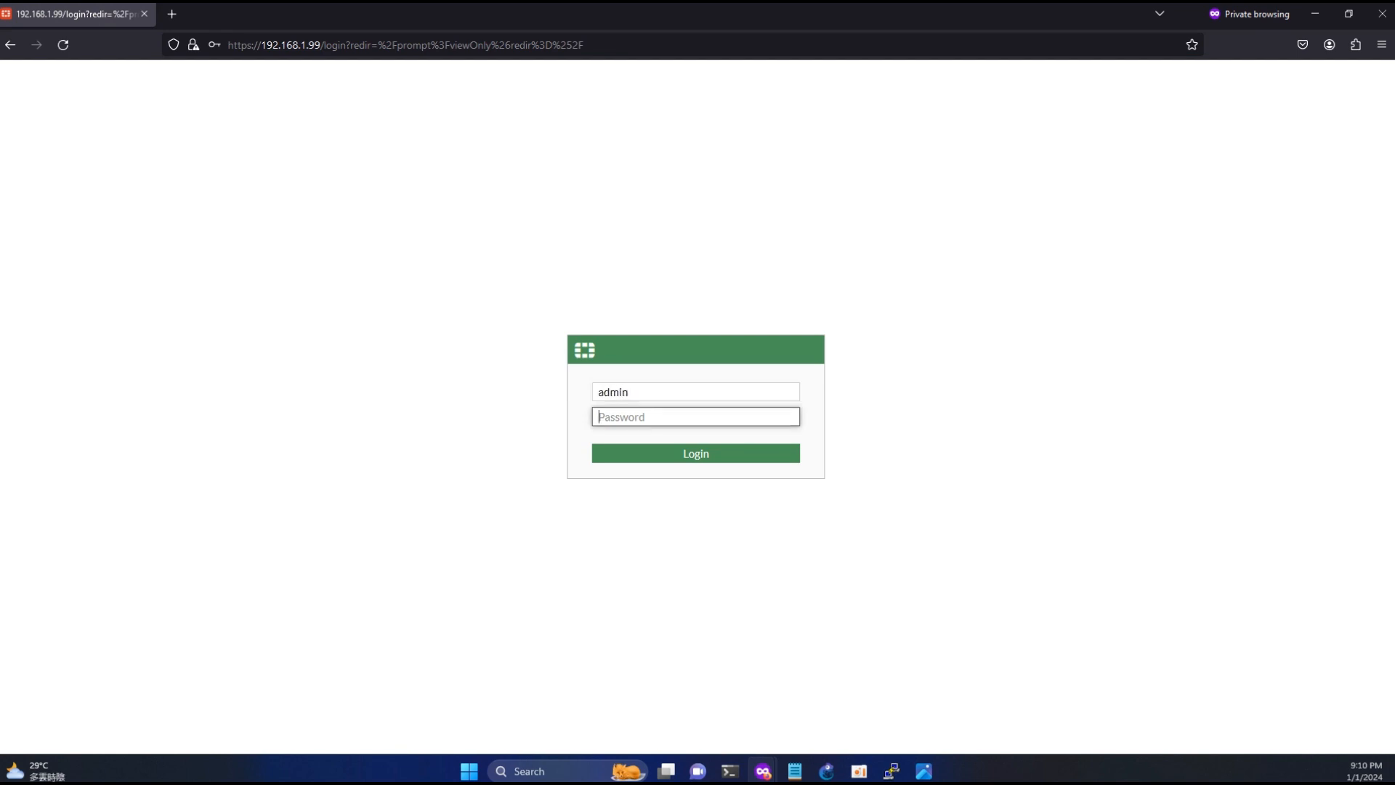
text(admin)
key(Return)
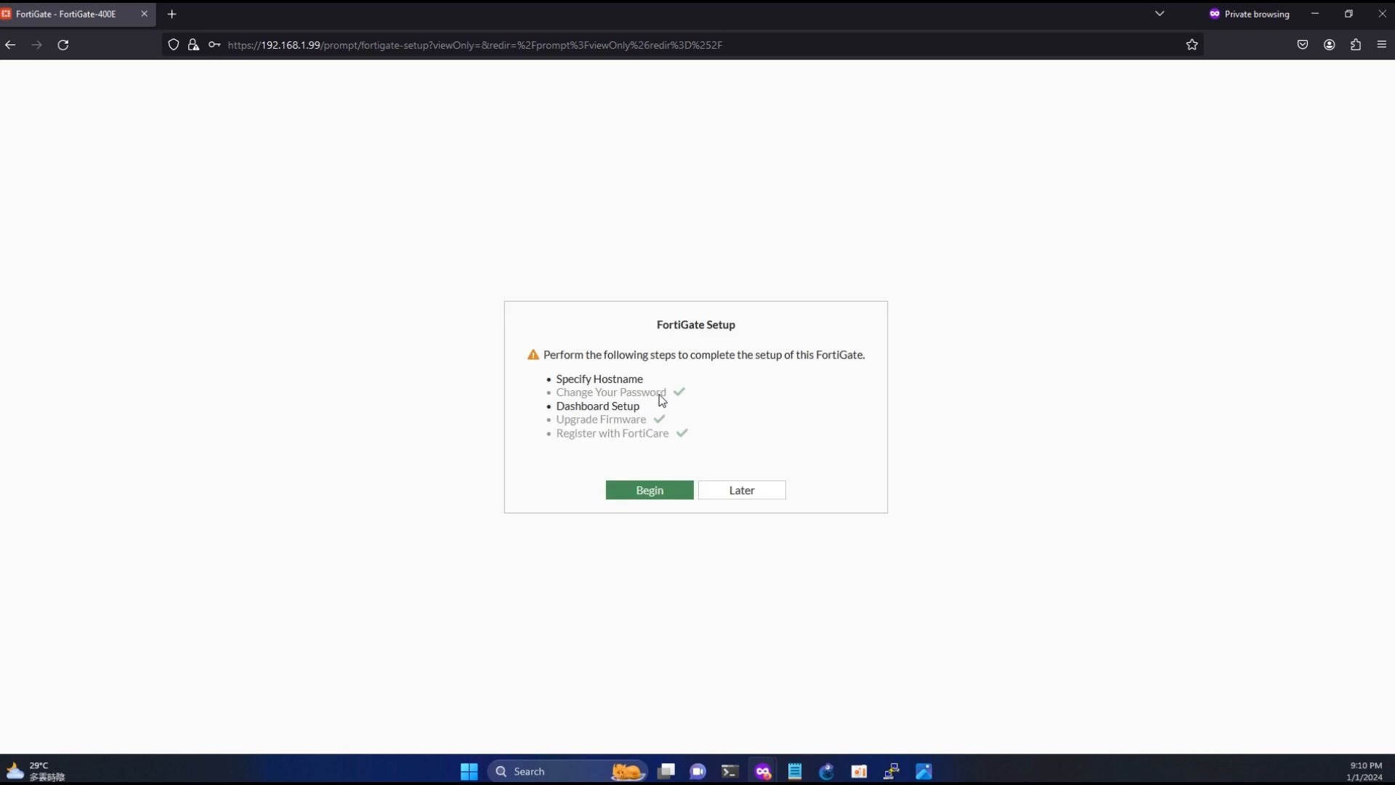
- Begin the FortiGate setup and specify fgt_lab as the hostname
click(652, 485)
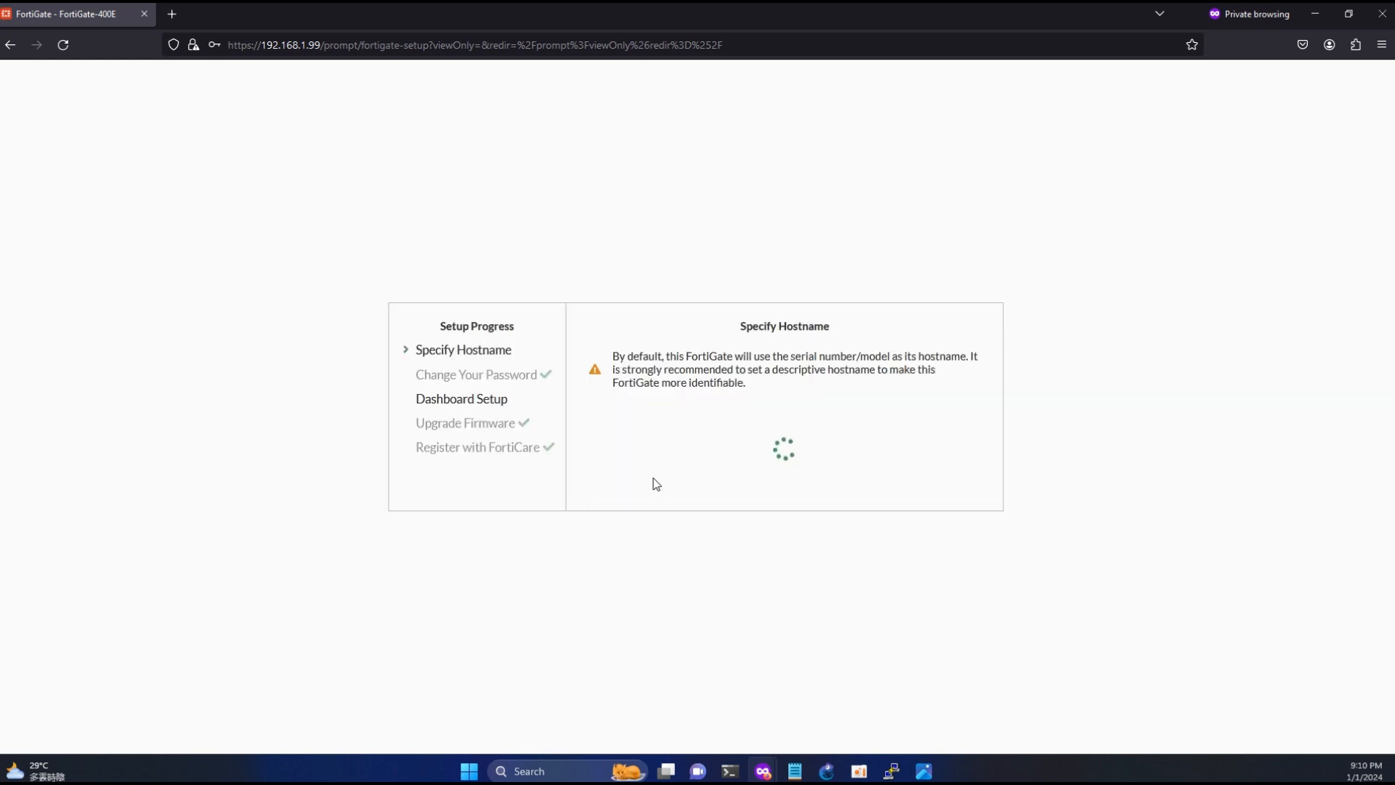
click(804, 445)
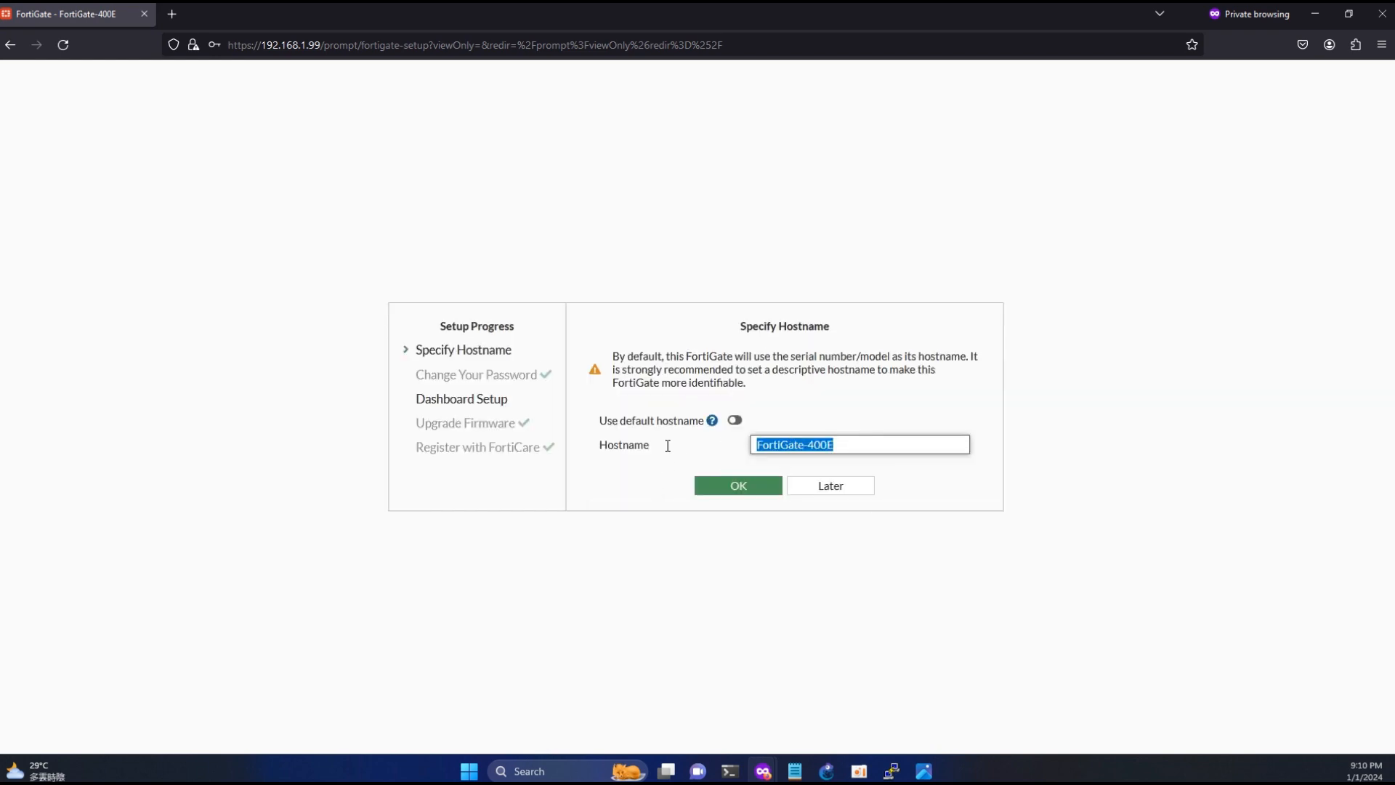
text(fgt_lab)
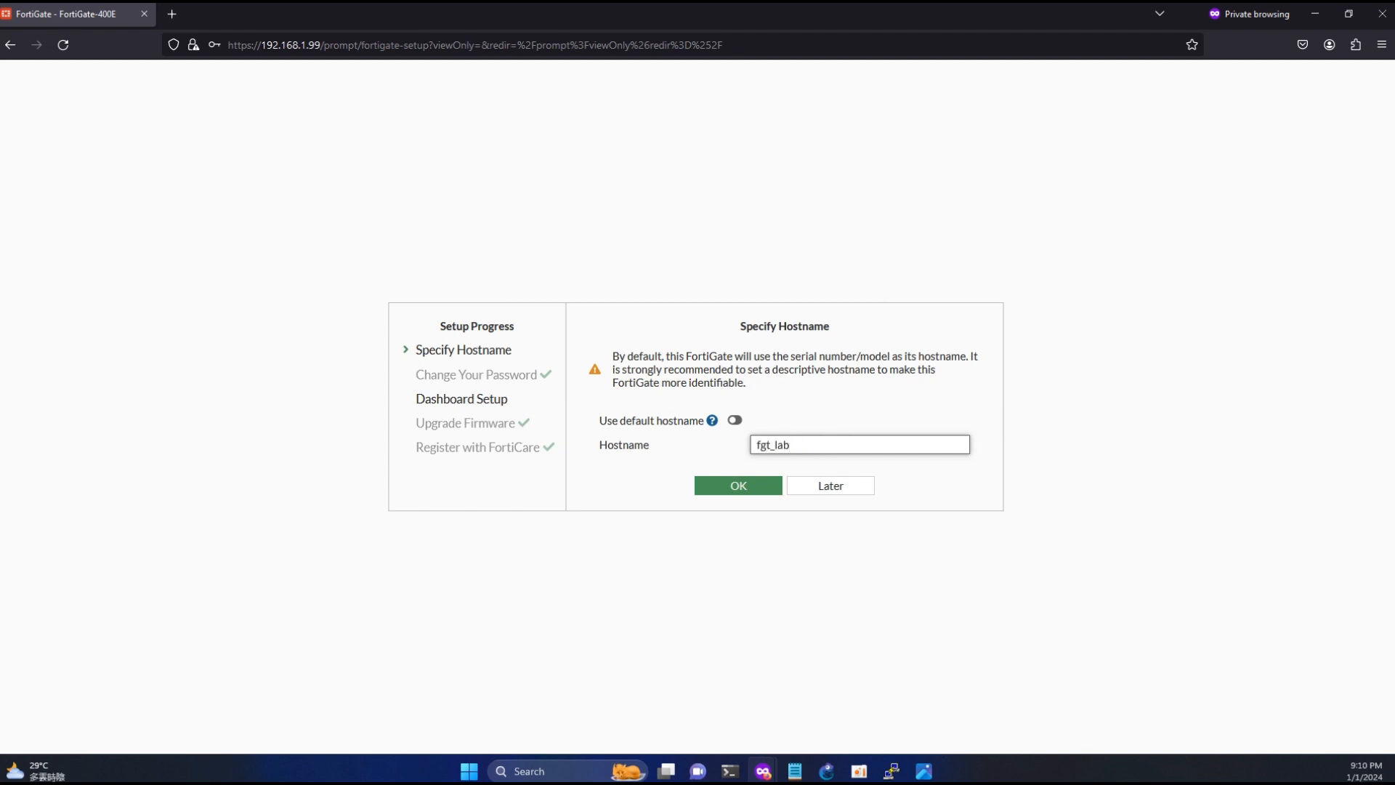
click(732, 486)
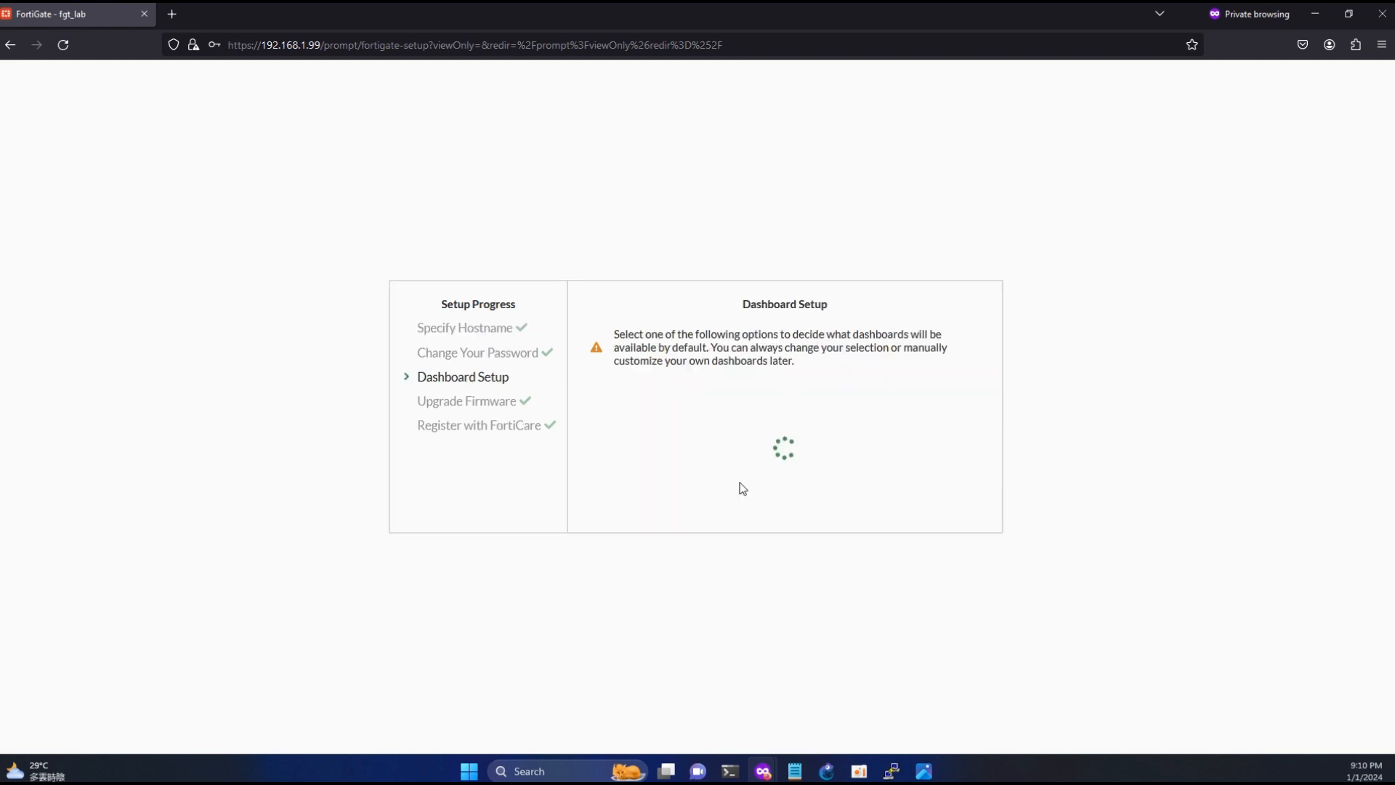
- Accept the preselected dashboard setup and dismiss the FortiOS 7.2.0 overview with "Don't show again" enabled
click(734, 506)
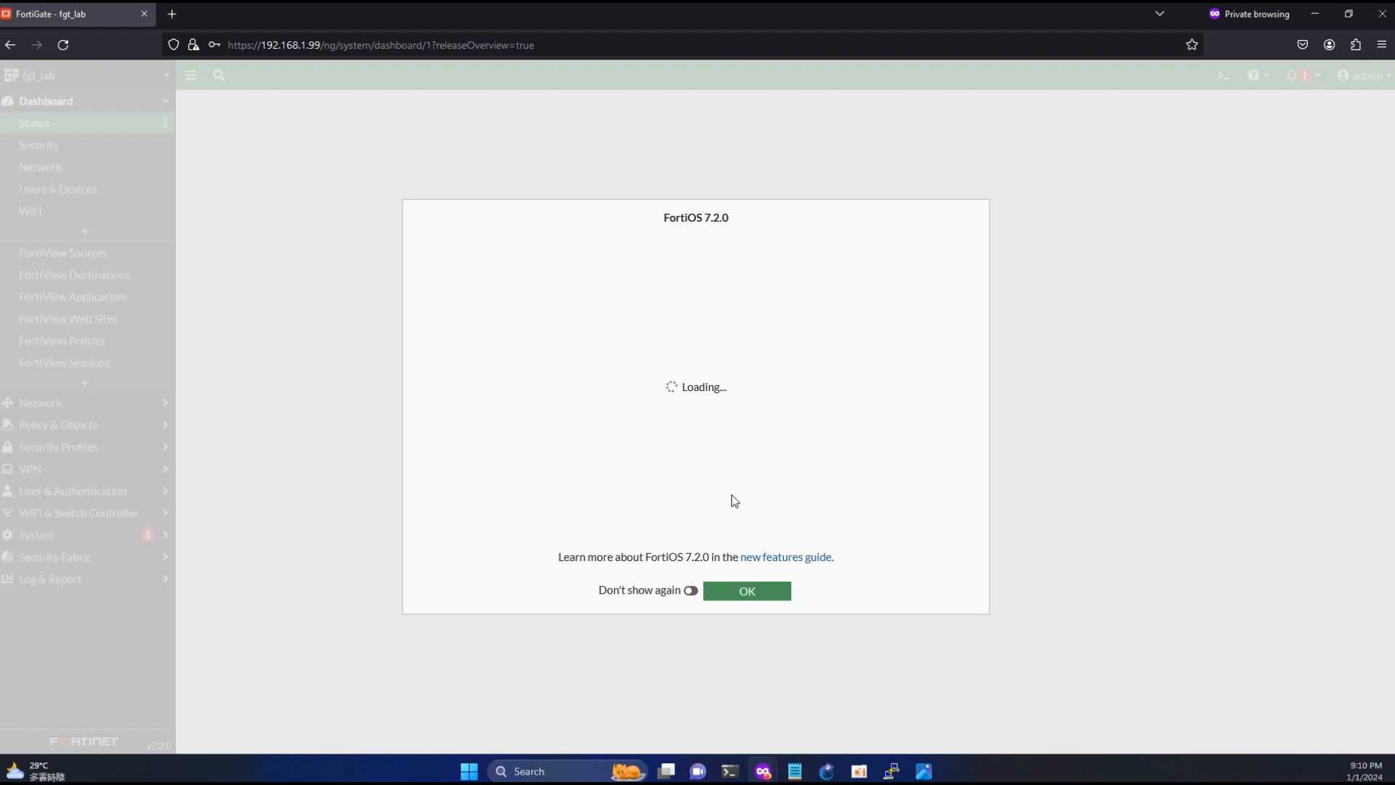
click(689, 590)
click(738, 596)
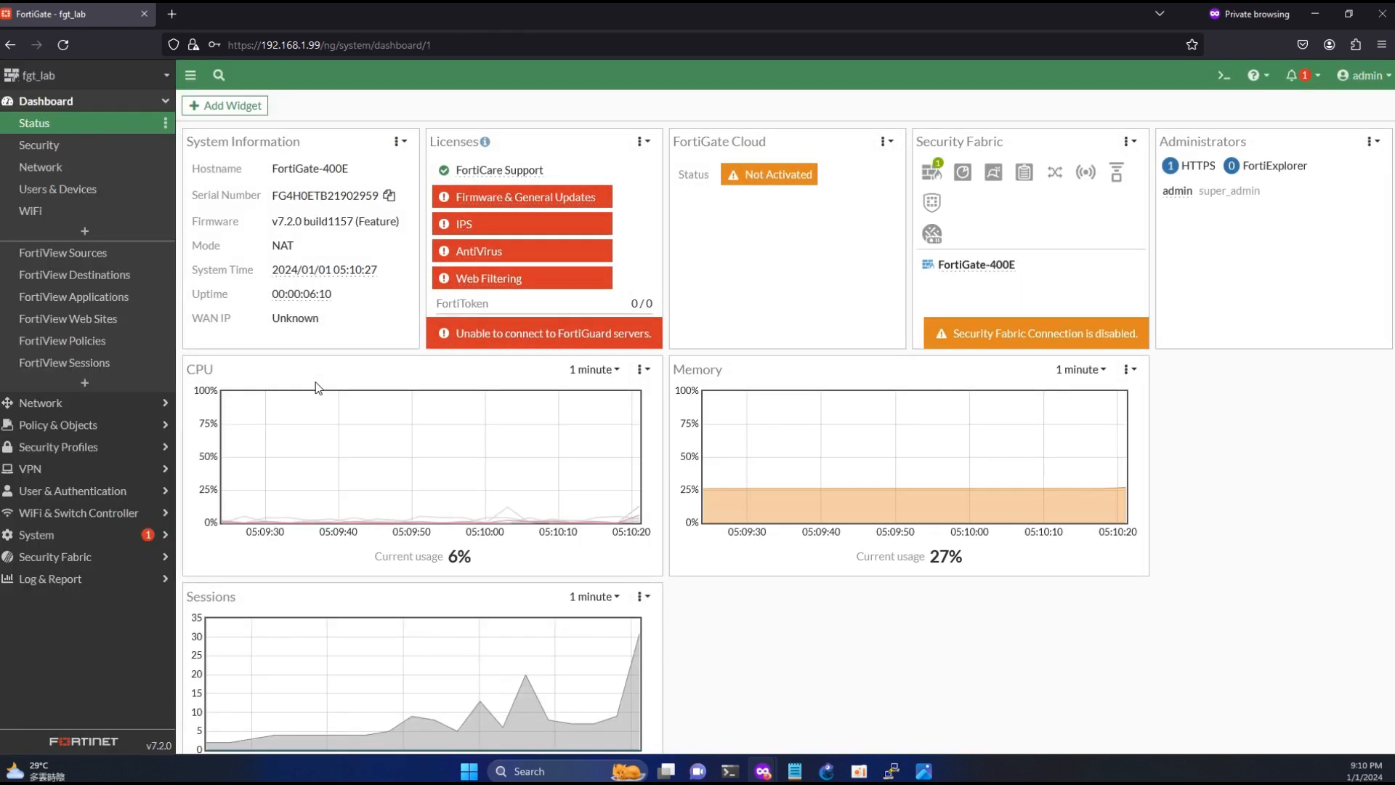
- Enable Virtual Domains in the system settings and confirm the change that requires a new login
click(45, 536)
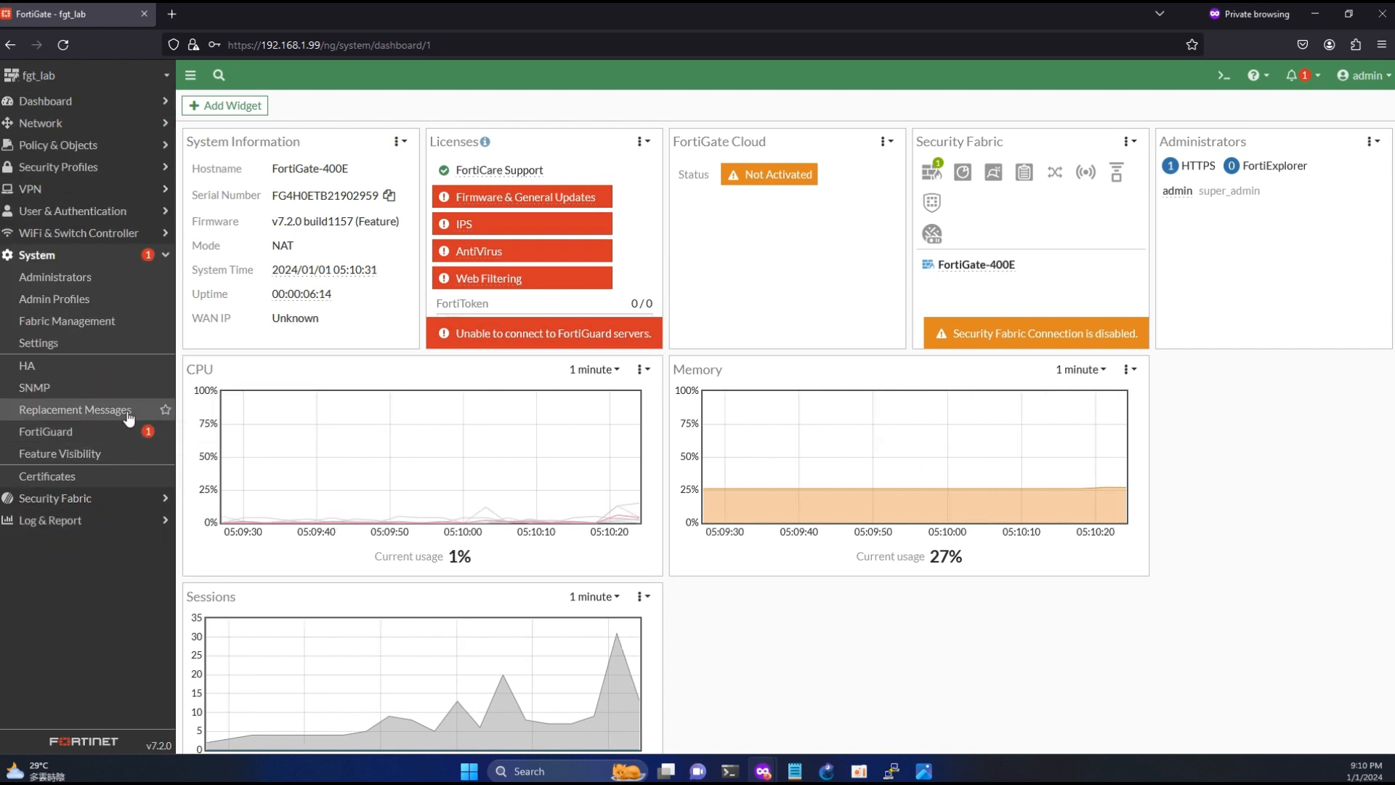
click(51, 344)
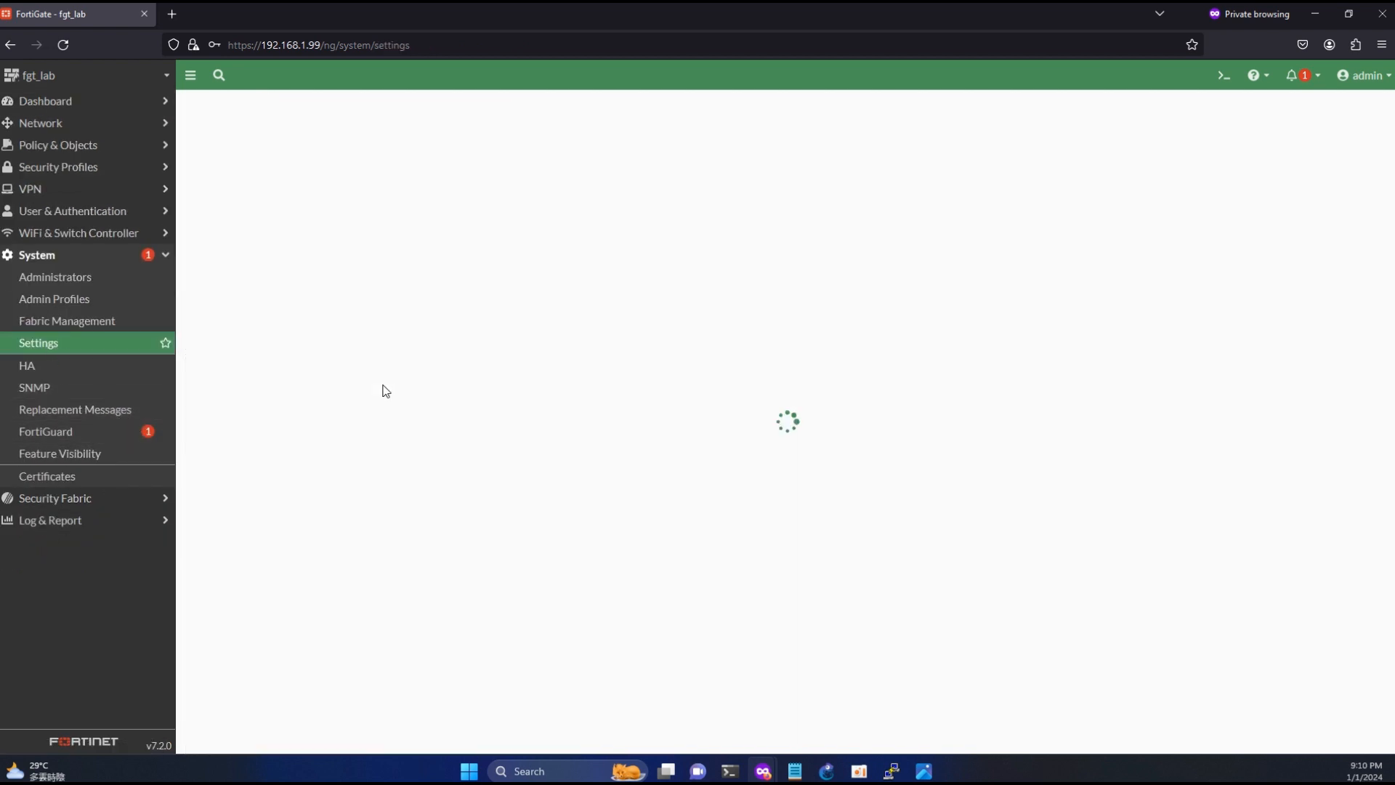
scroll(432, 435, down, 6)
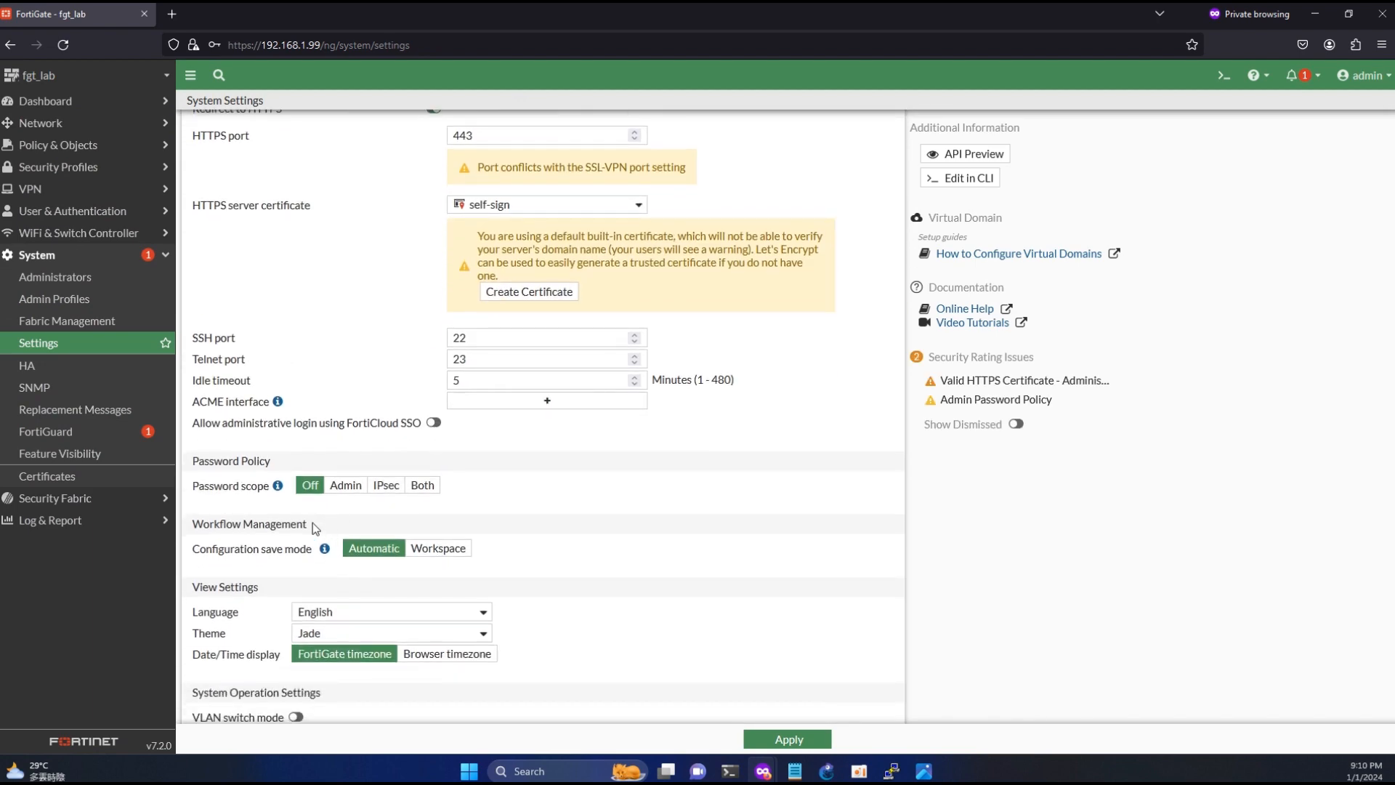
click(297, 621)
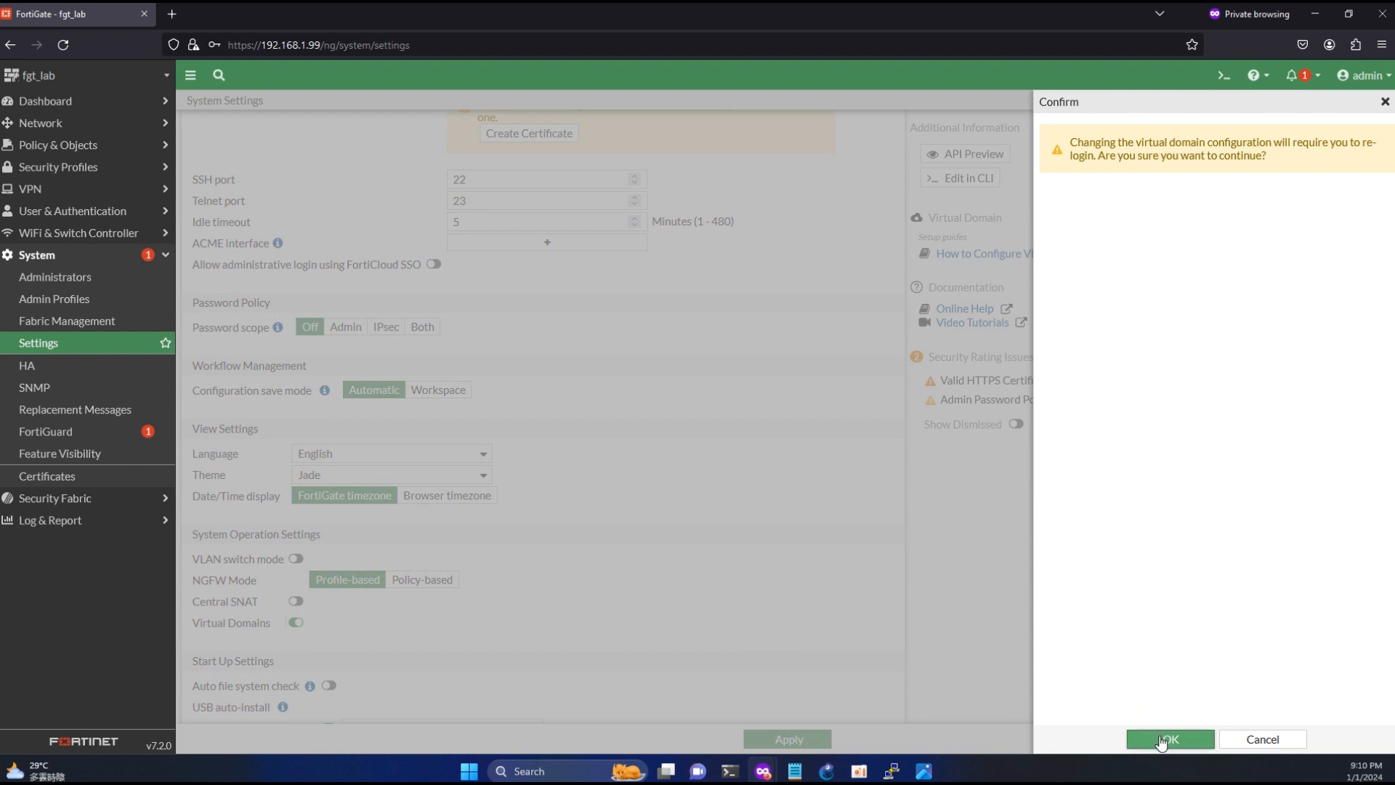
click(1163, 738)
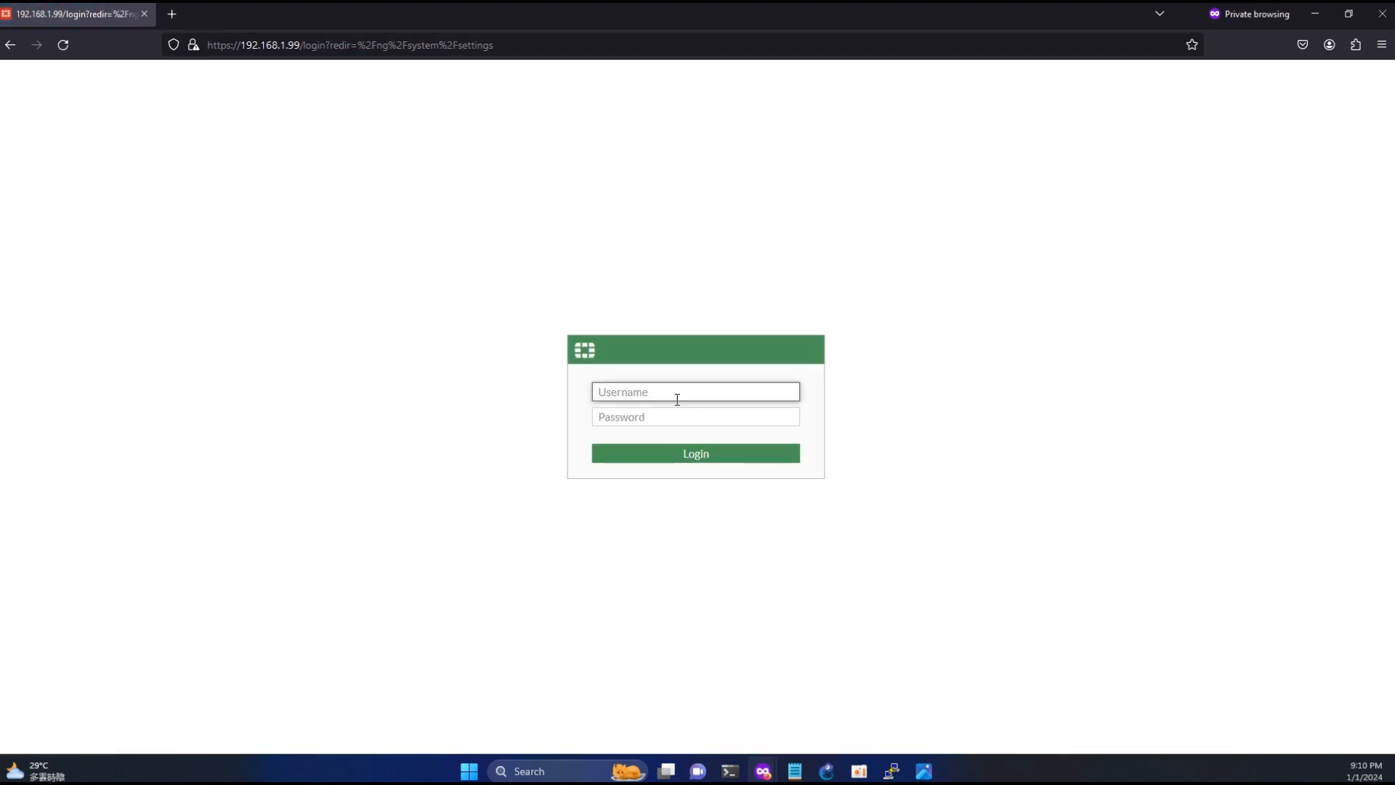
- Log back in with the admin account and its password, and view the list of VDOMs
text(admin)
key(Tab)
text(a)
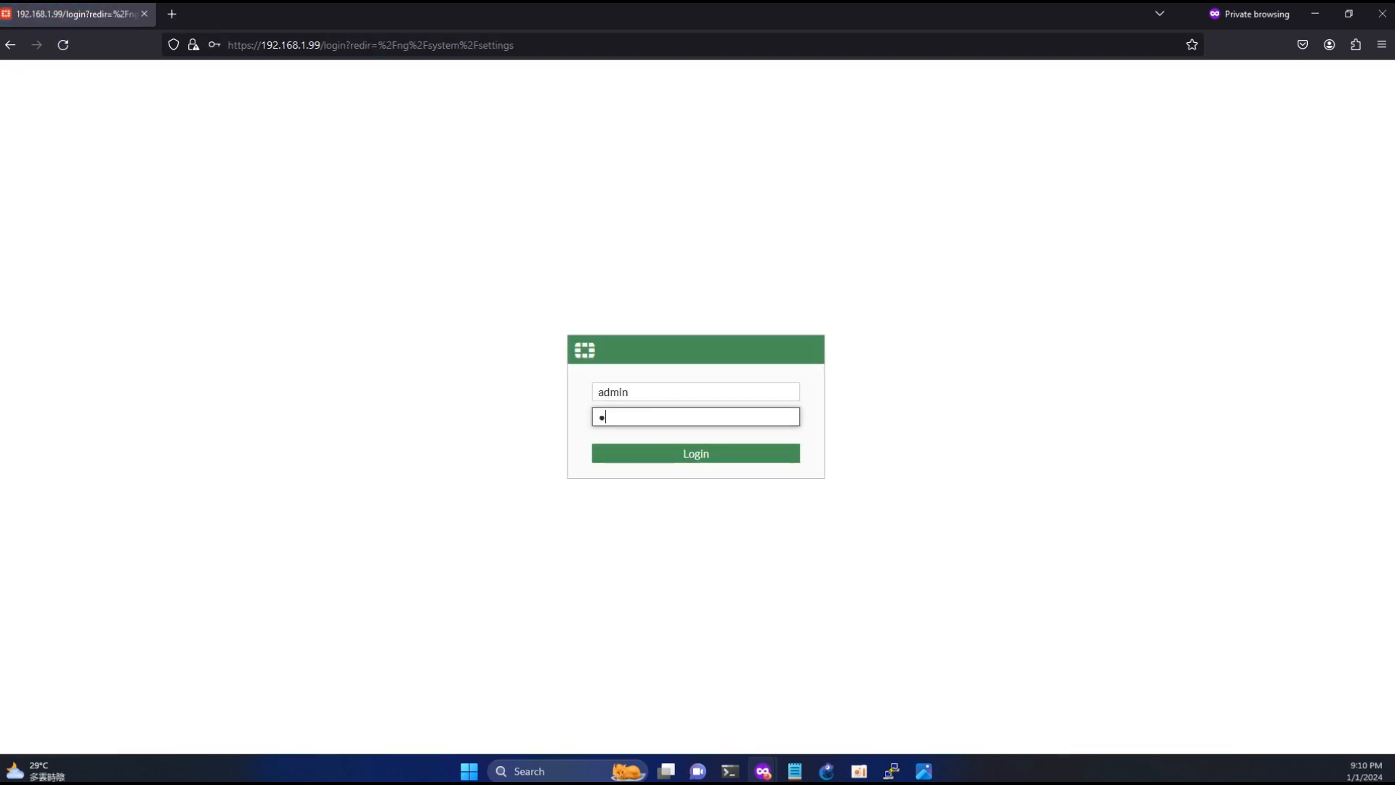
key(Return)
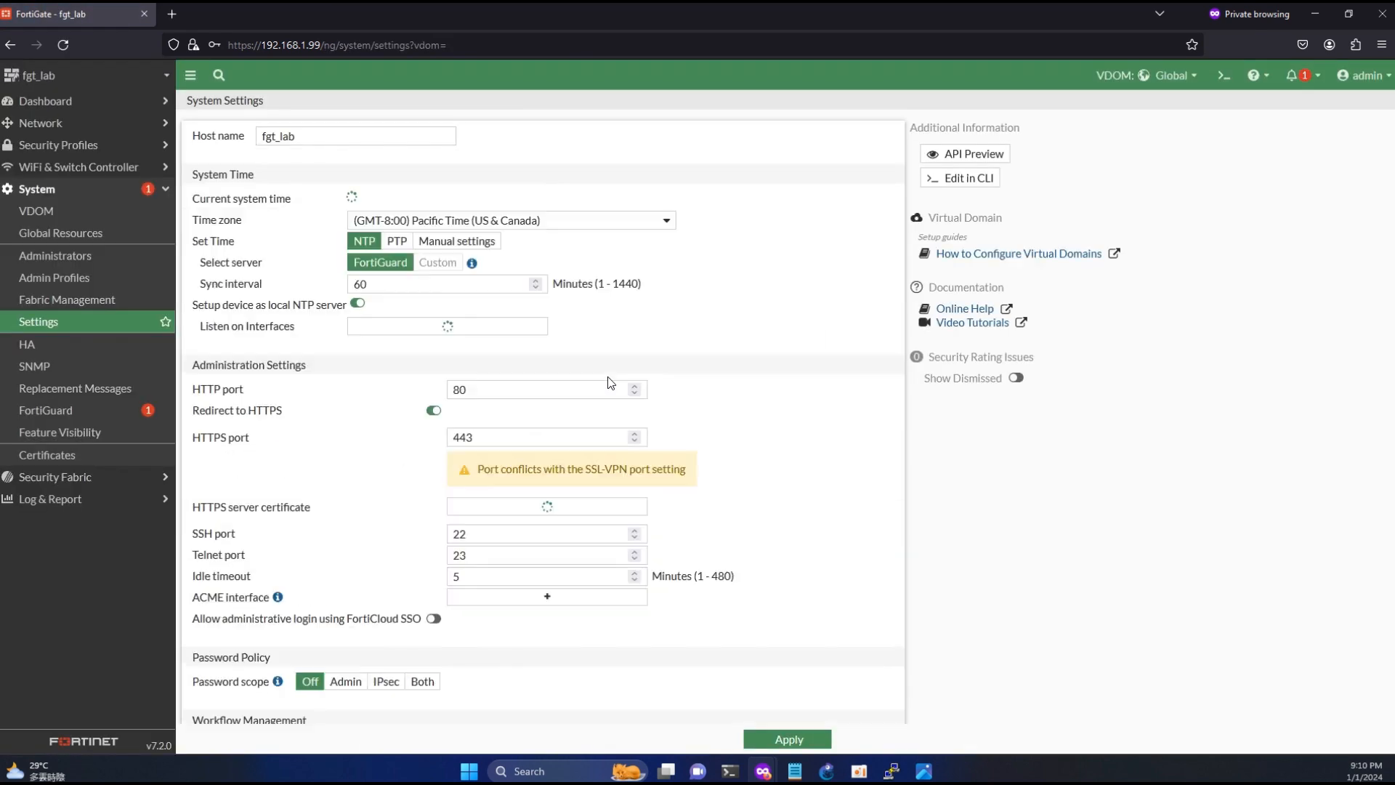
click(64, 212)
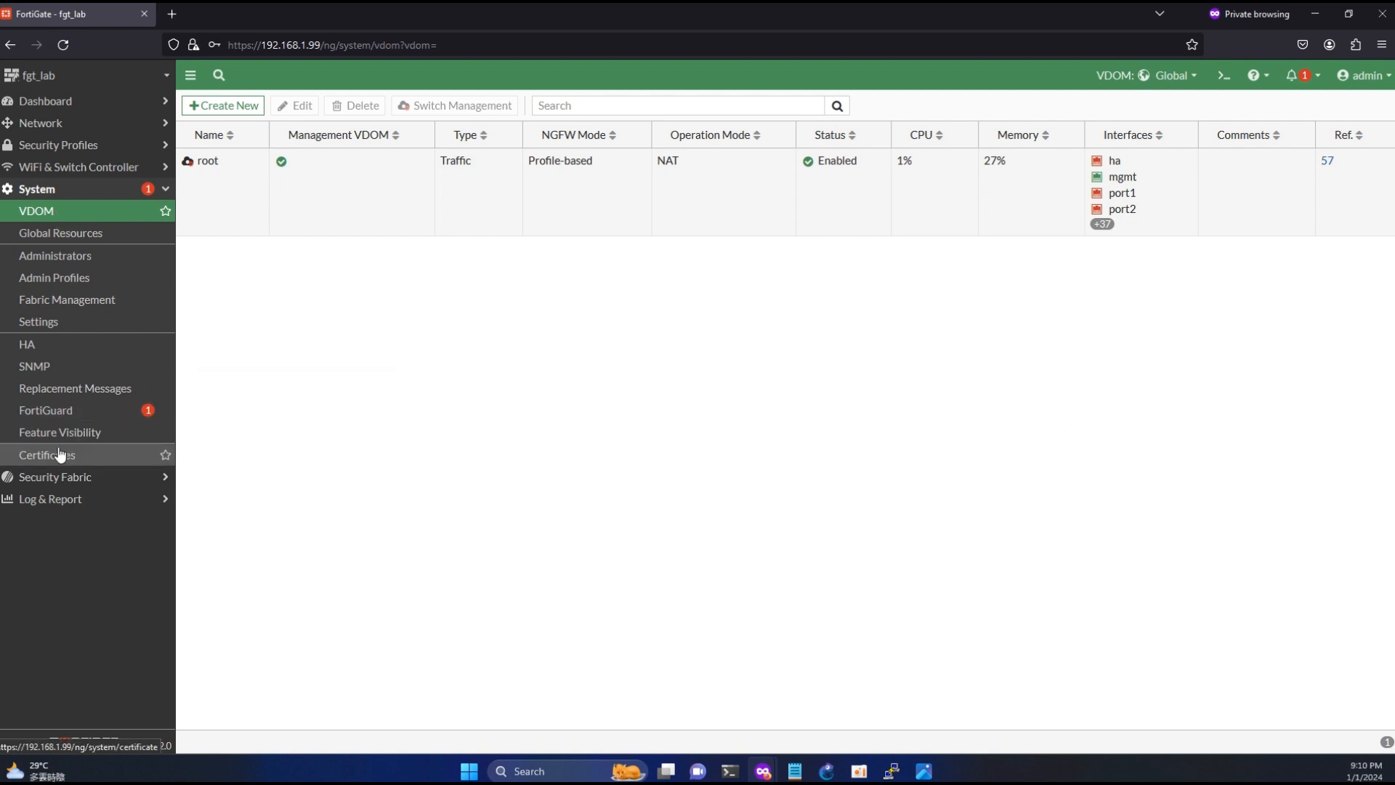
- Disable Virtual Domains in the system operation settings and confirm the change
click(29, 322)
scroll(454, 552, down, 10)
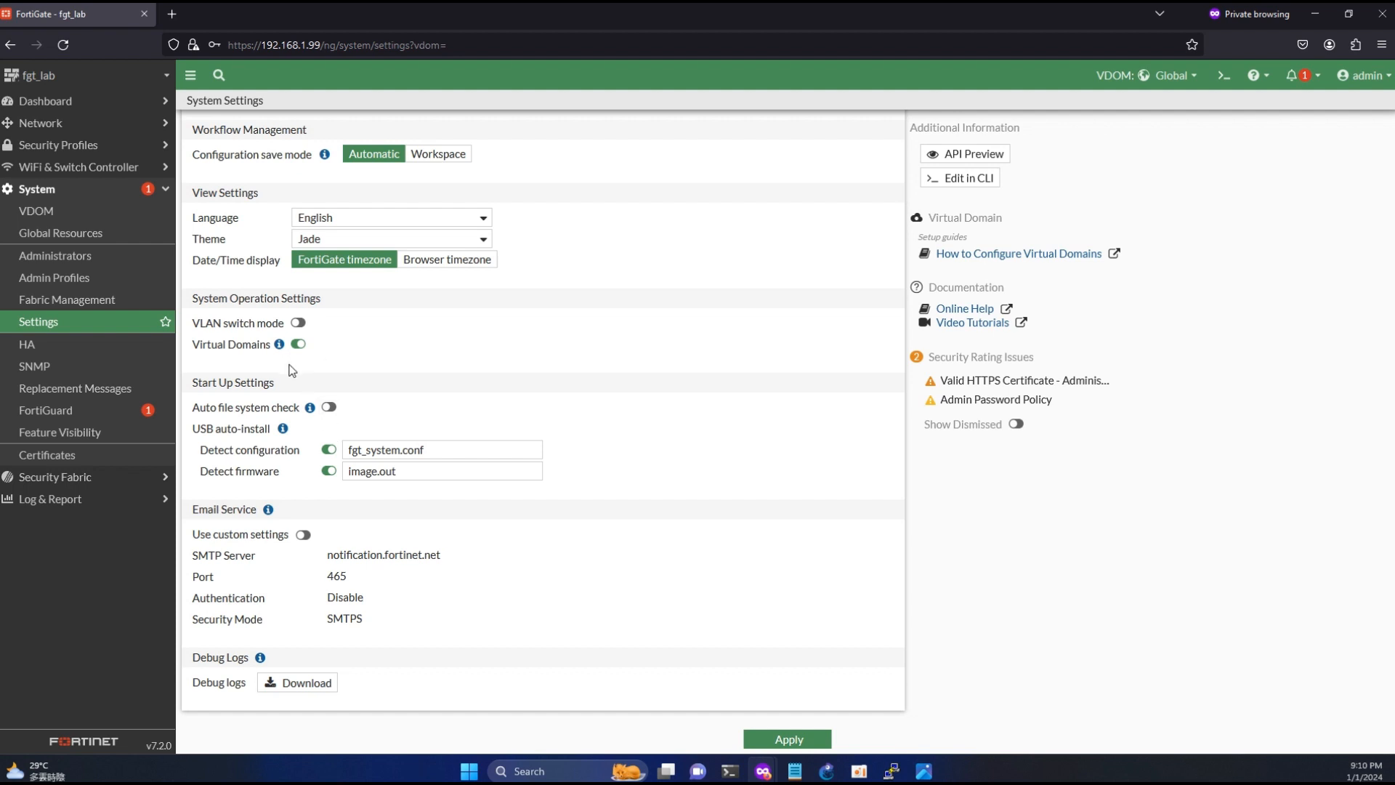
click(298, 343)
click(1170, 740)
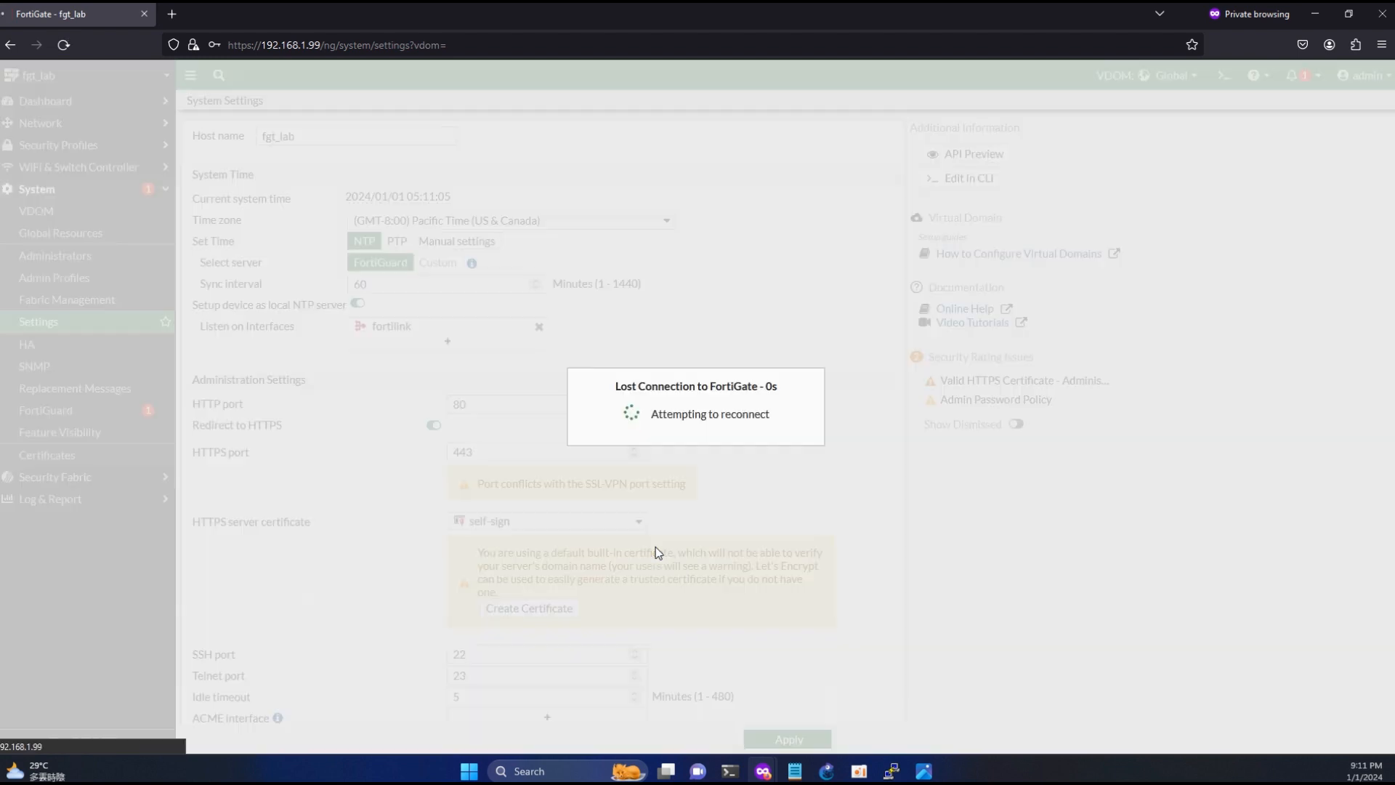
- Log in to the FortiGate with the admin account and type its password after Virtual Domains was turned off
text(admin)
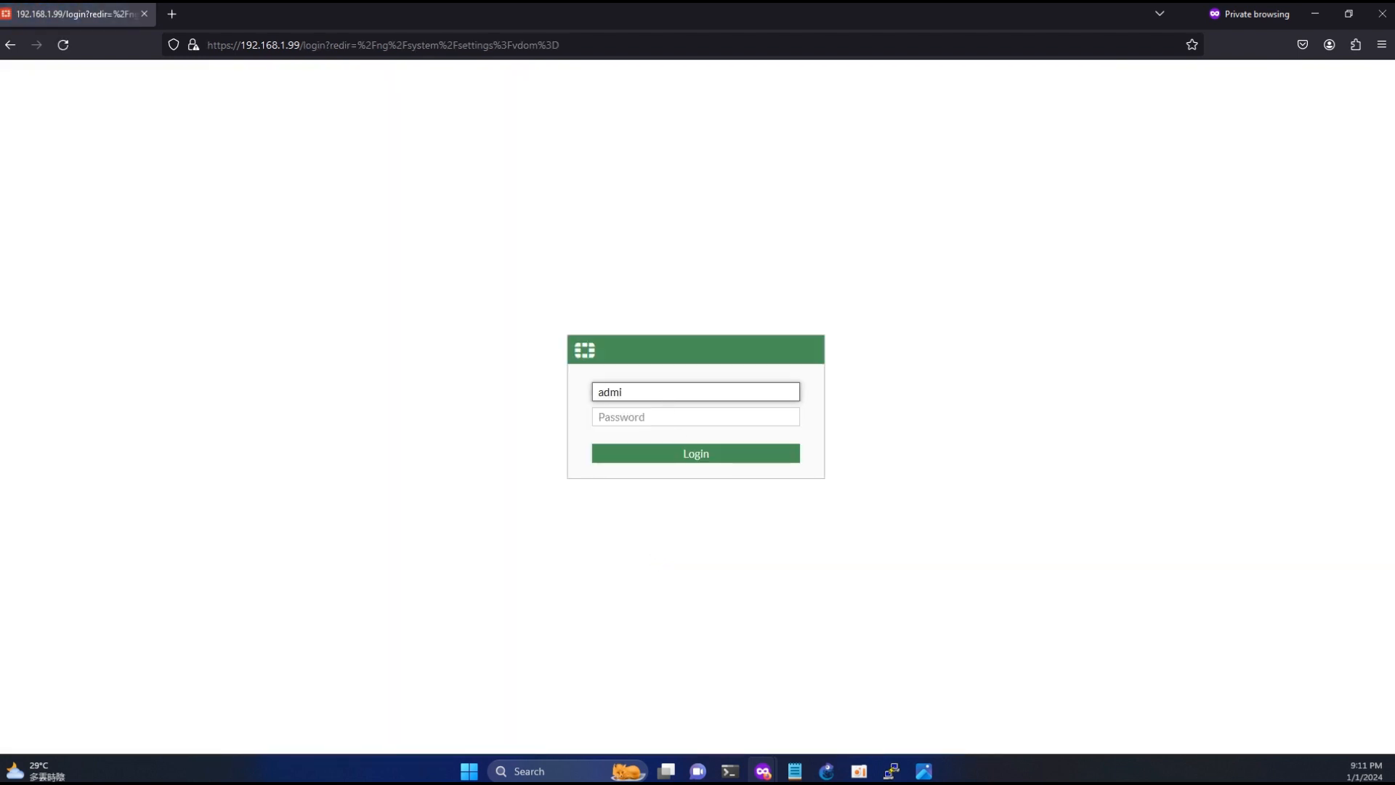
key(Tab)
text(•••••)
key(Return)
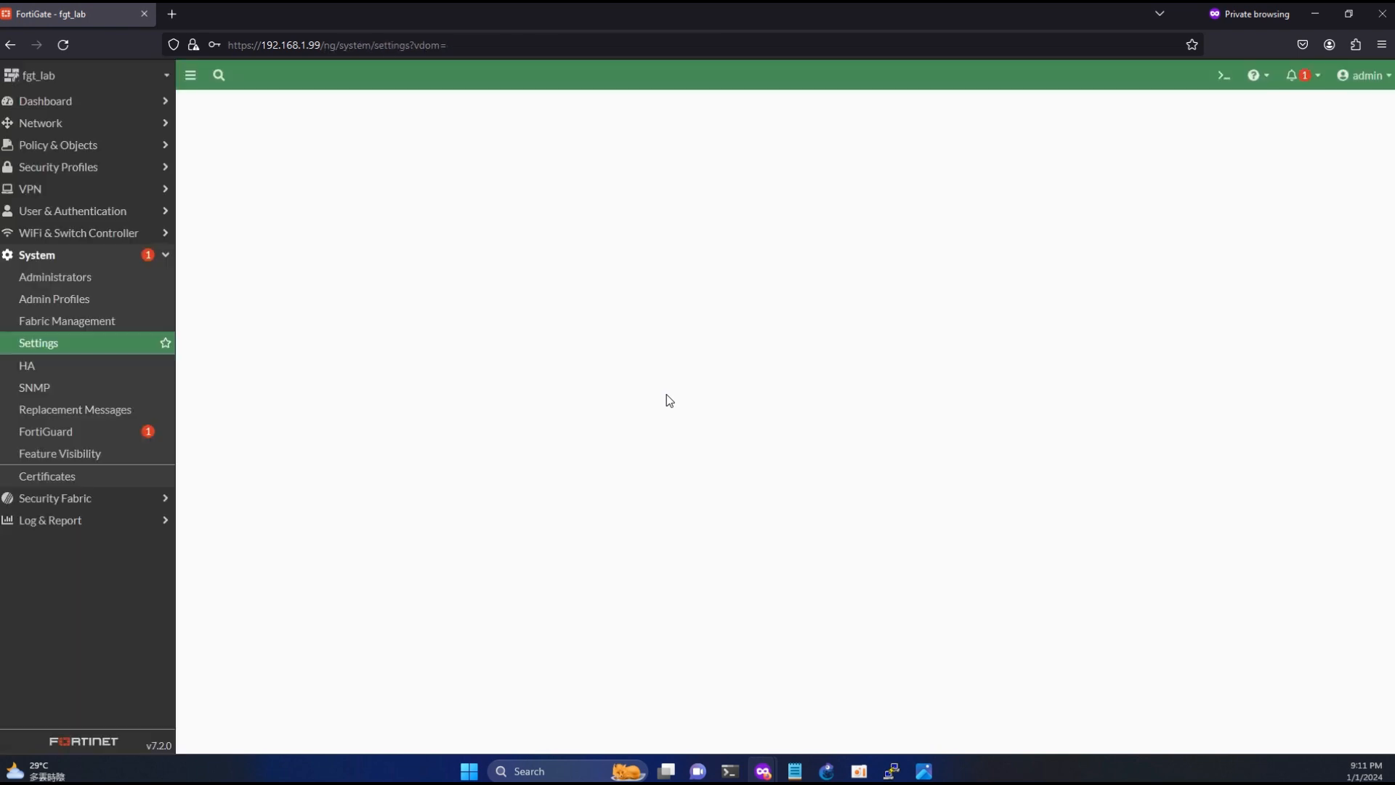
- Open the CLI console and enter the global system configuration with config system global
click(1223, 74)
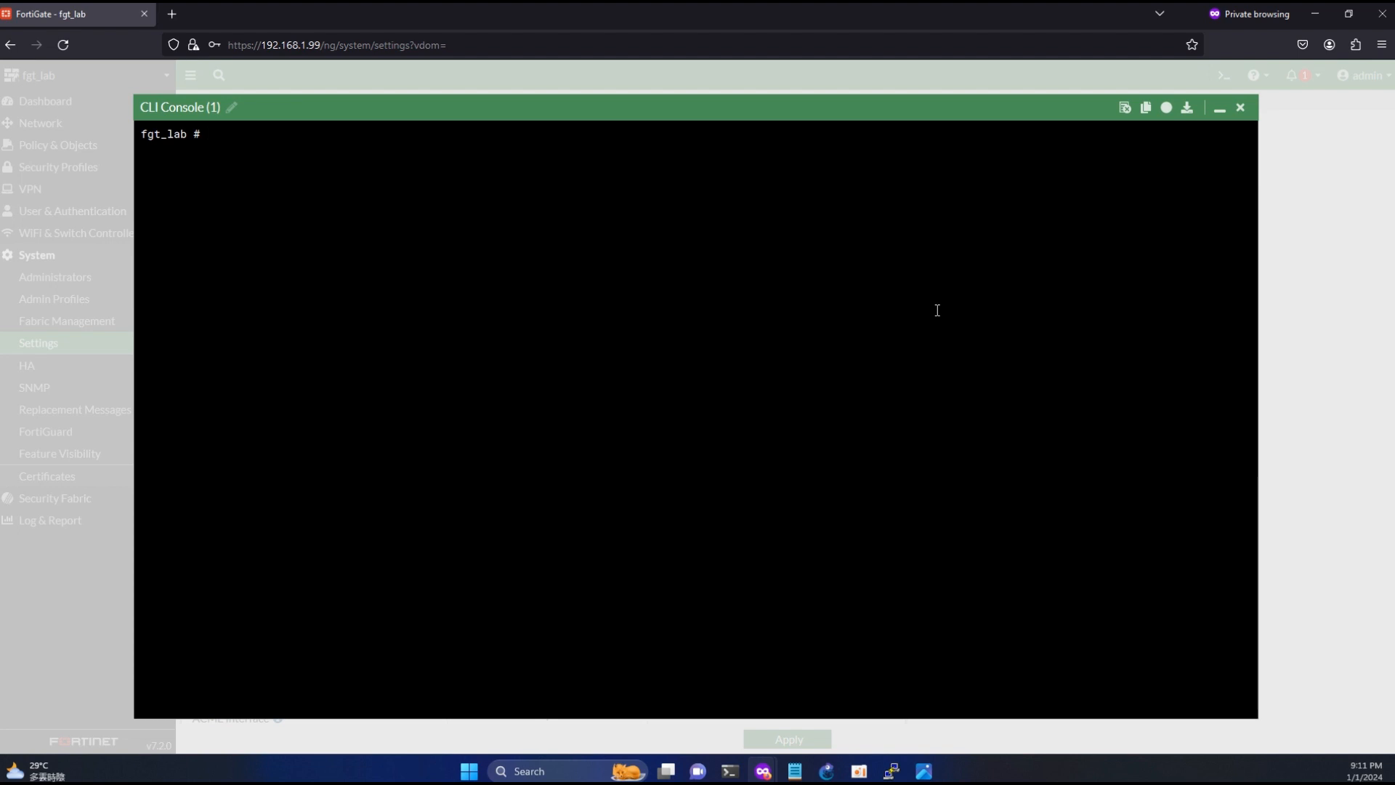
text(config system global)
key(Return)
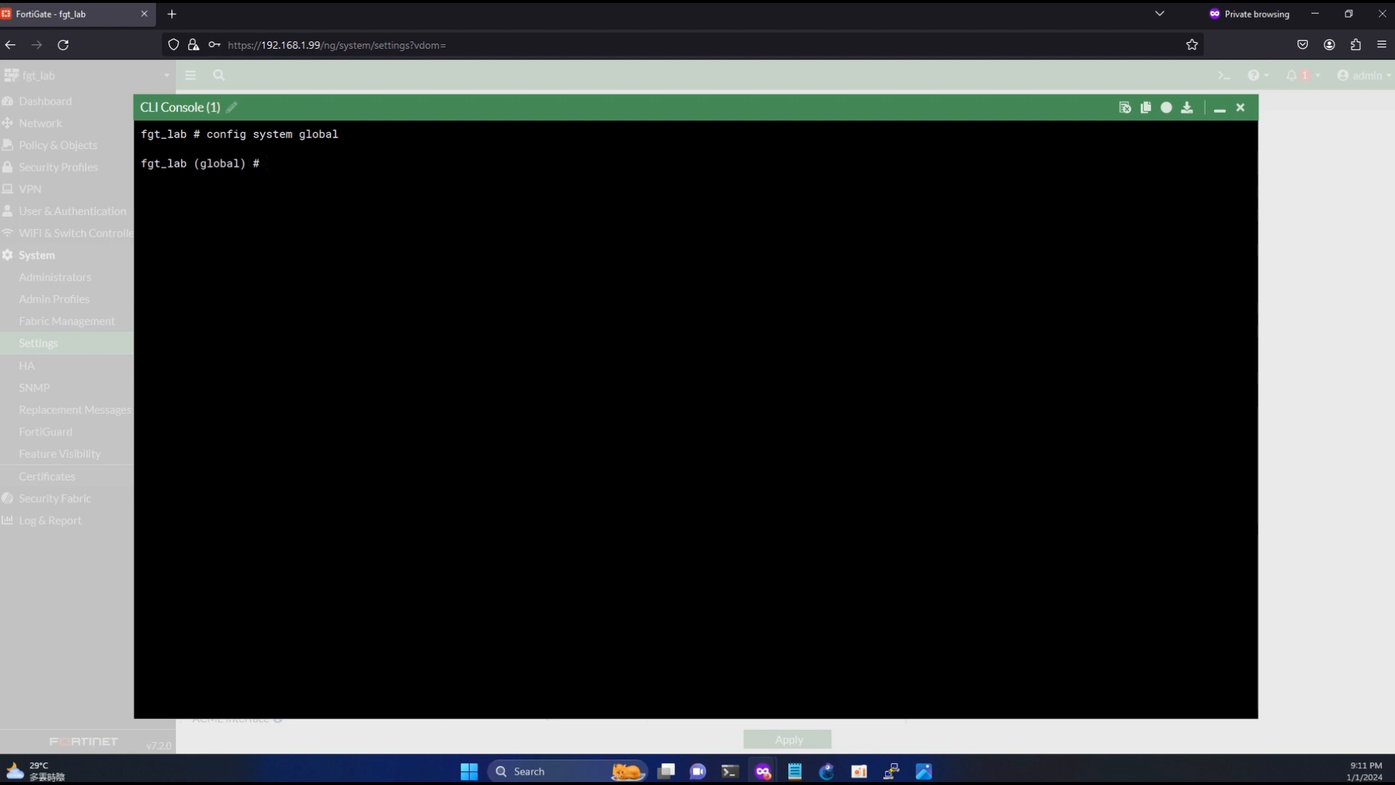
- Begin the command set vdom-mode and list the modes it accepts
text(set vdom-mode mu)
key(Tab)
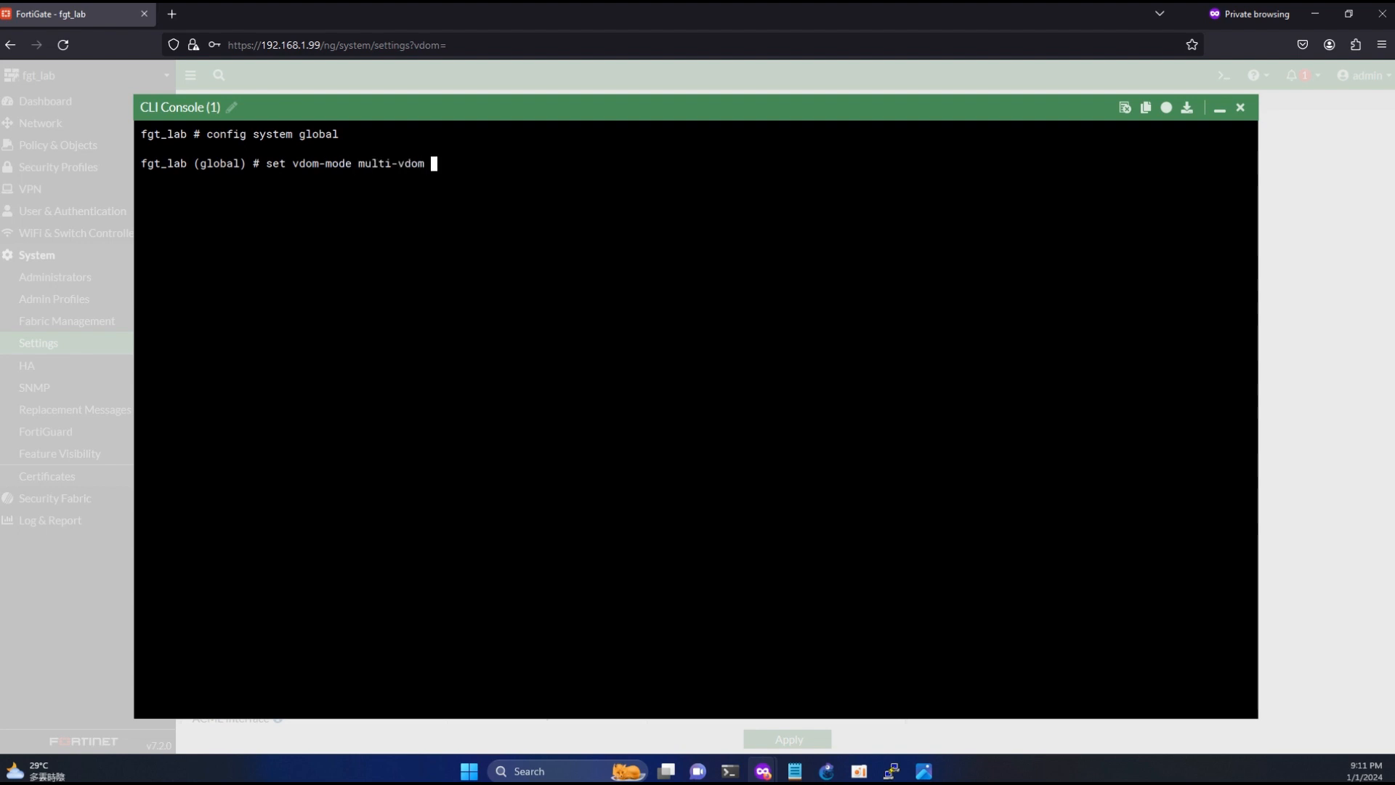
key(BackSpace)
key(BackSpace)
key(BackSpace)
key(BackSpace)
key(BackSpace)
key(BackSpace)
key(BackSpace)
key(BackSpace)
key(BackSpace)
key(BackSpace)
key(question)
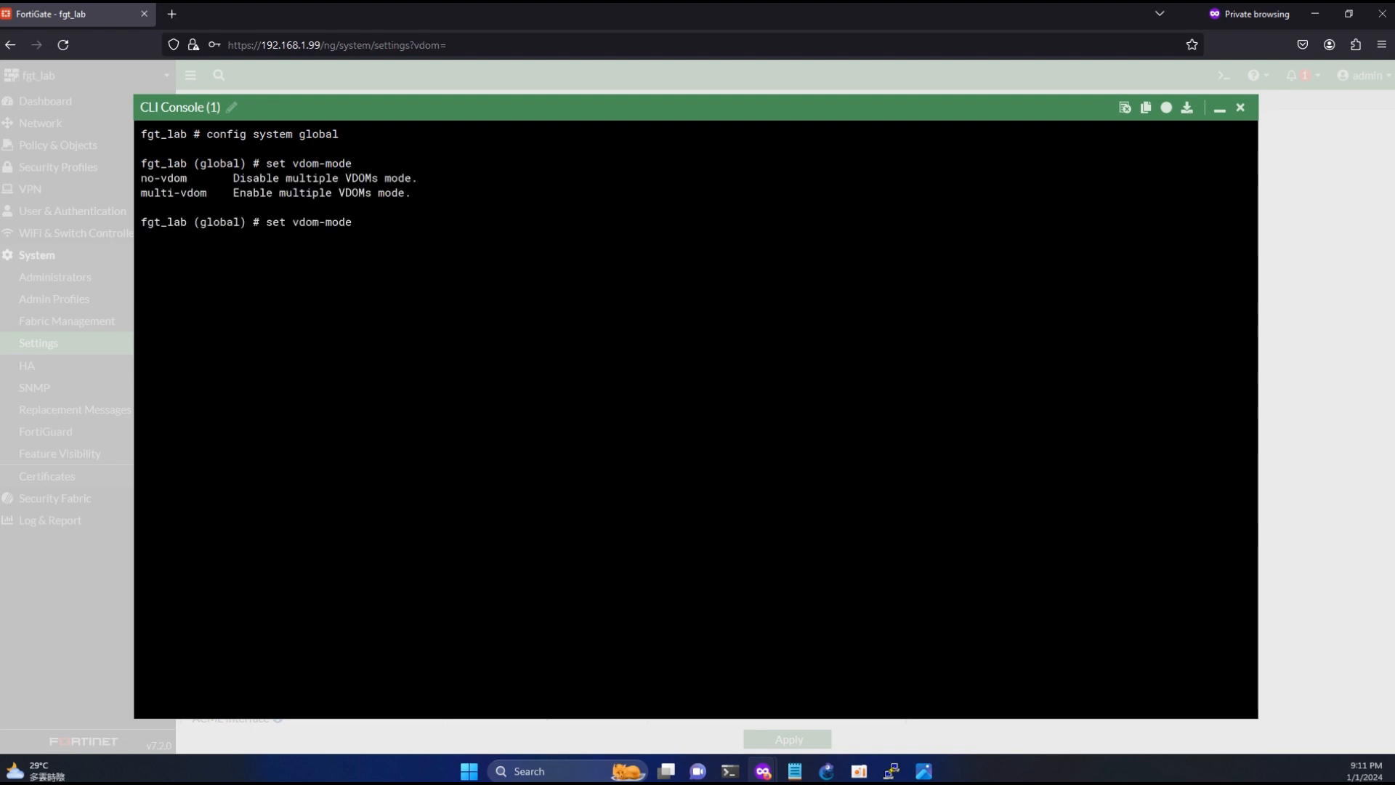
- Run set vdom-mode multi-vdom, close the configuration with end, and confirm the change
text(mu)
key(Tab)
key(Return)
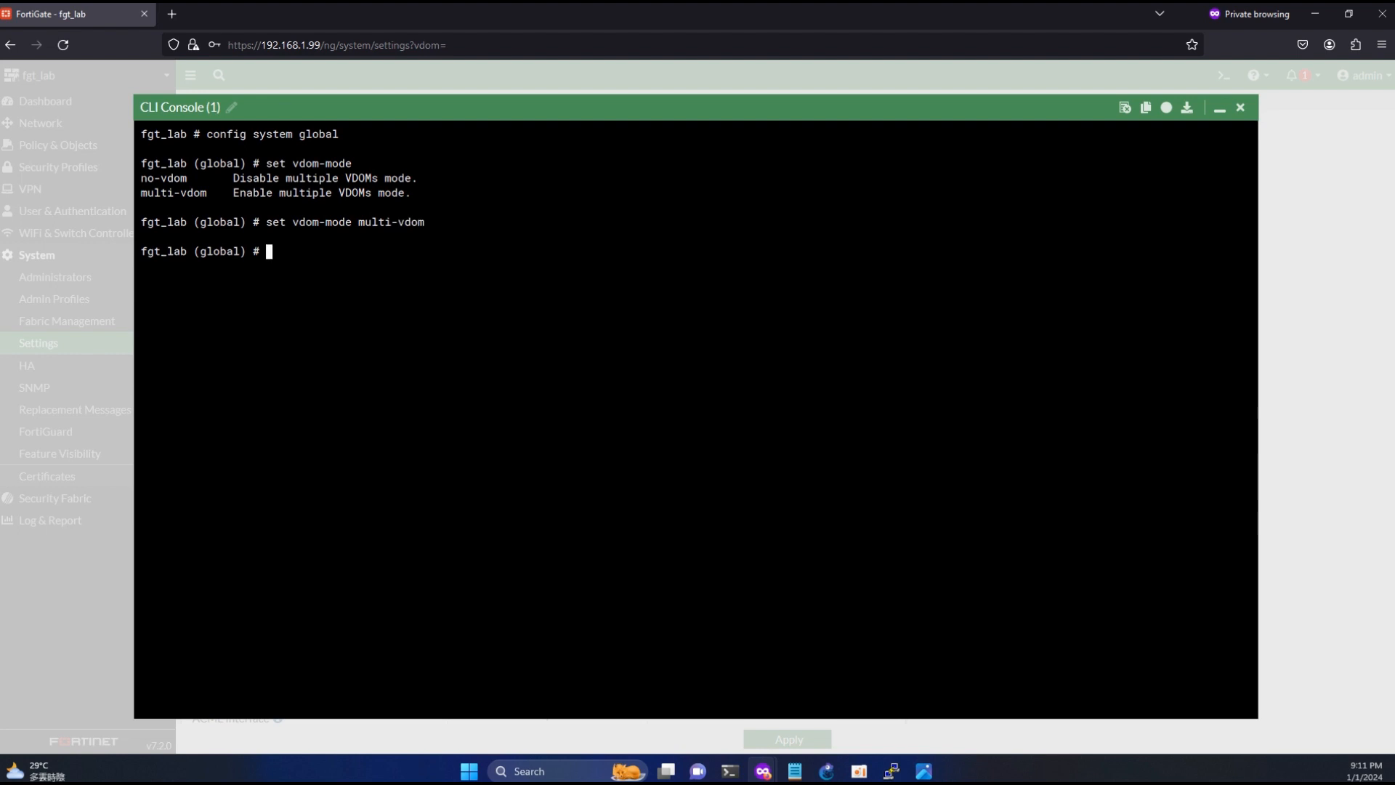
text(end)
key(Return)
text(y)
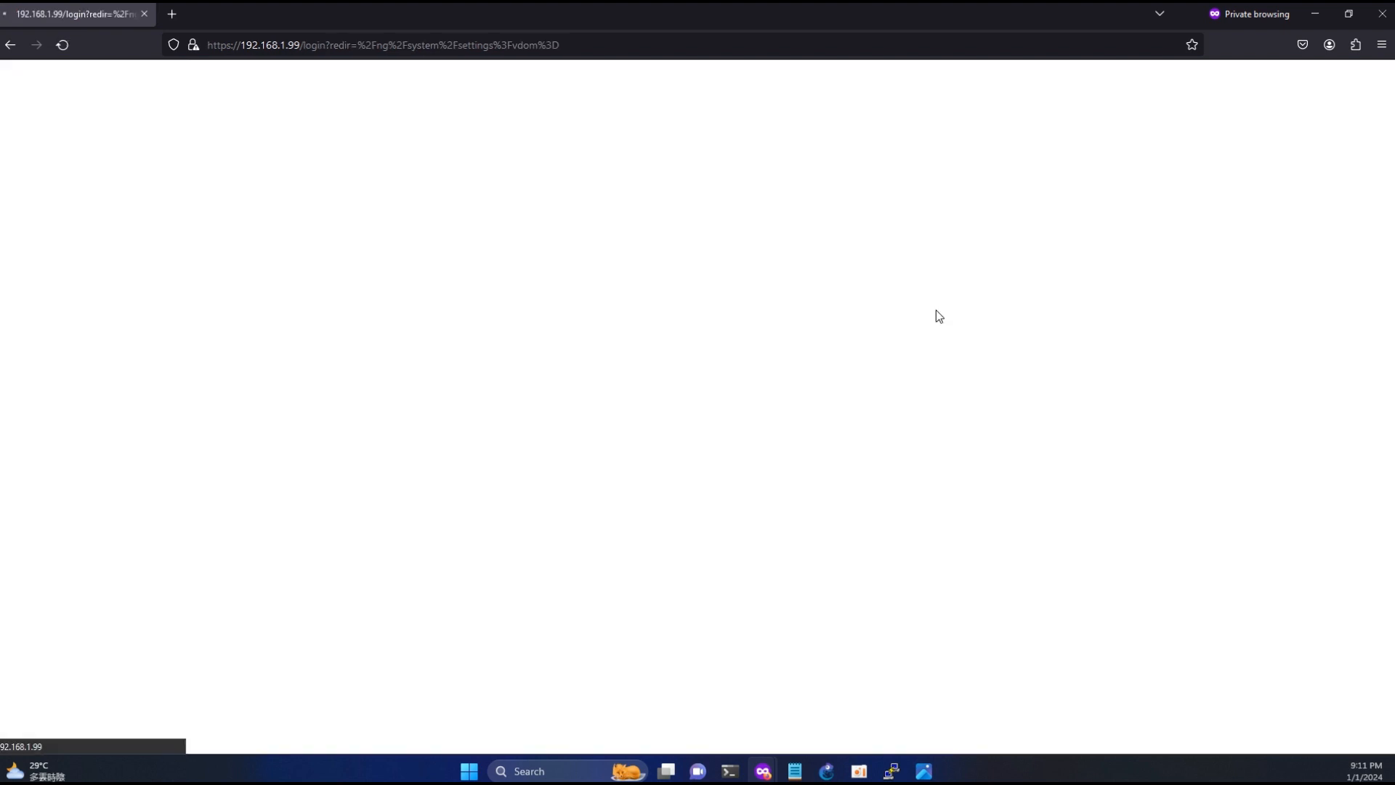
text(admin)
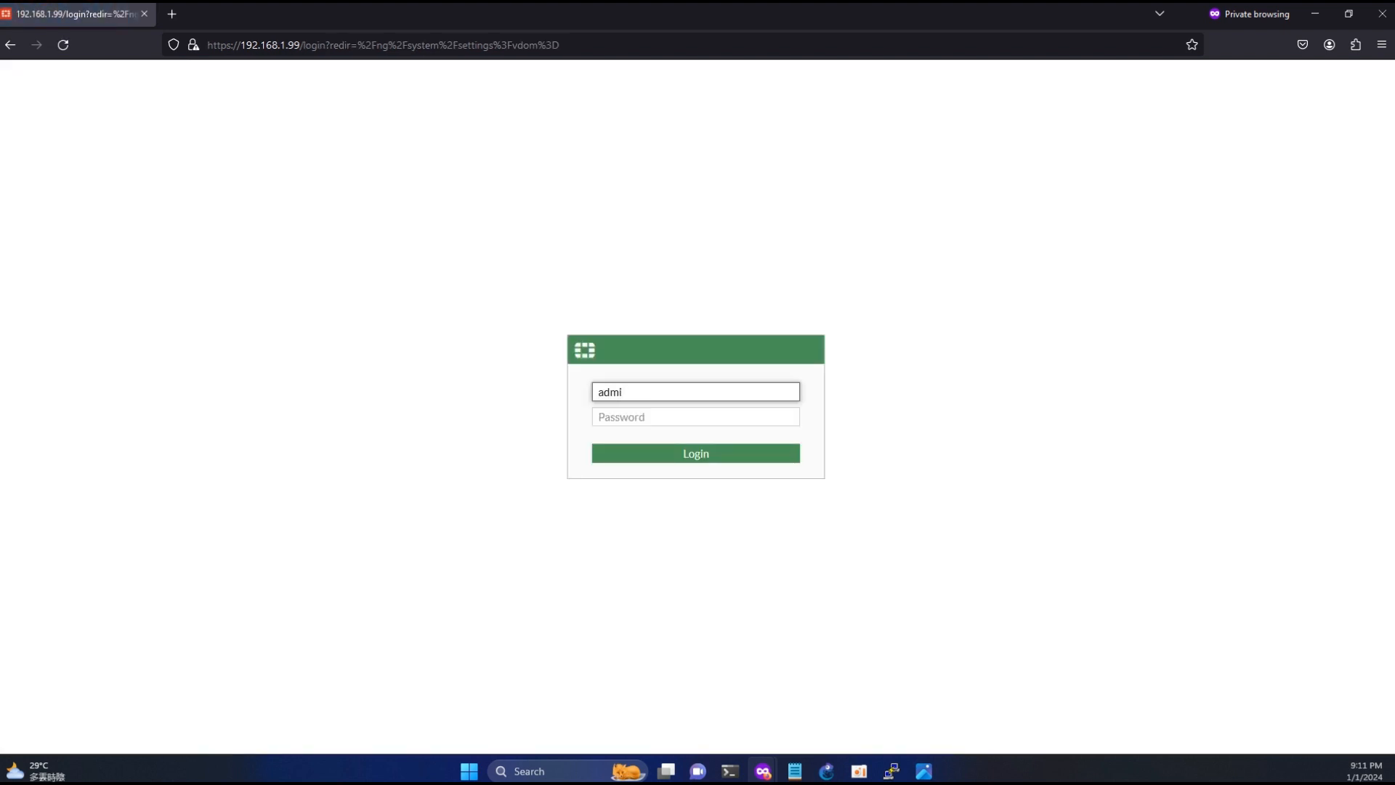
- Log back in to the FortiGate with the admin account and its password
key(Tab)
text(admin)
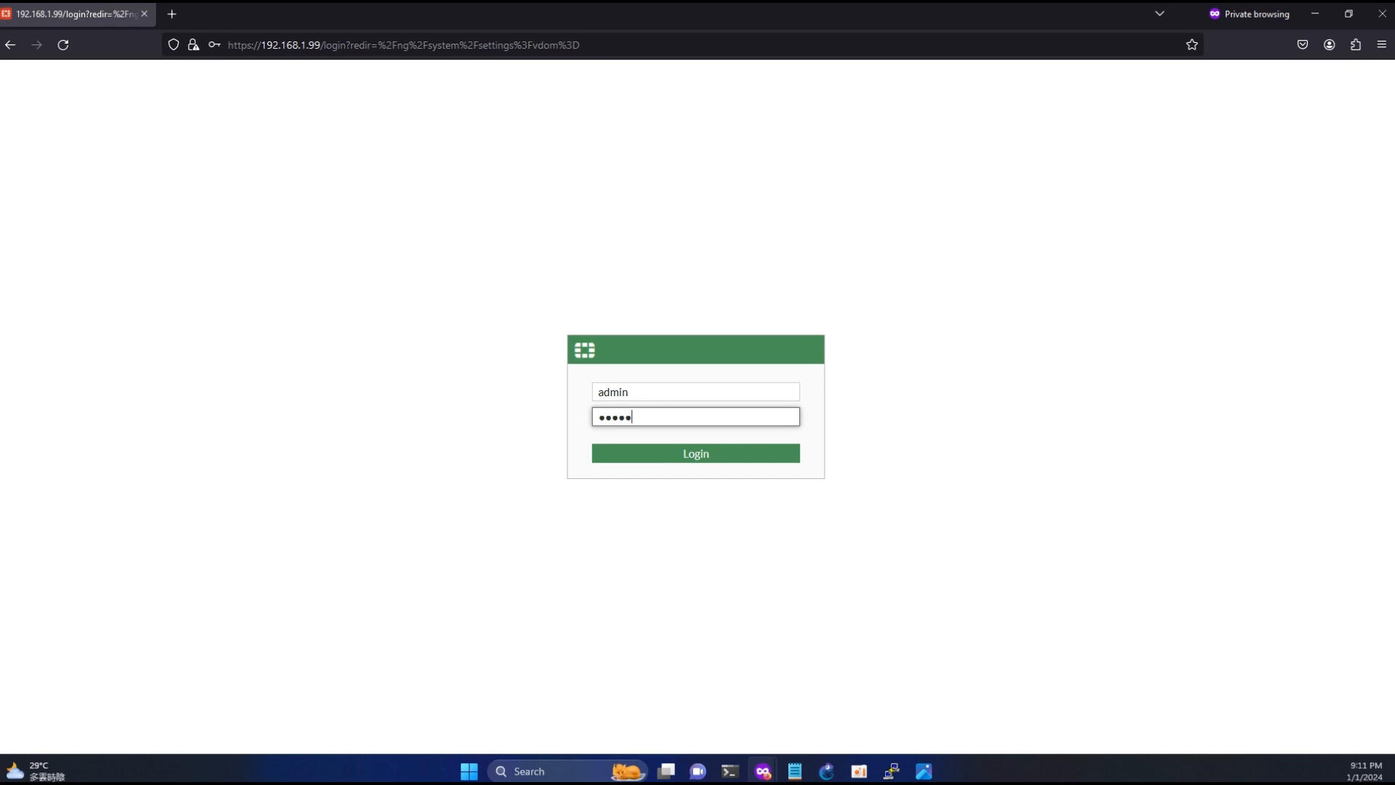
key(Return)
- Restore the browser window to a smaller size and place it beside the 3 VDOMs notes
click(1348, 13)
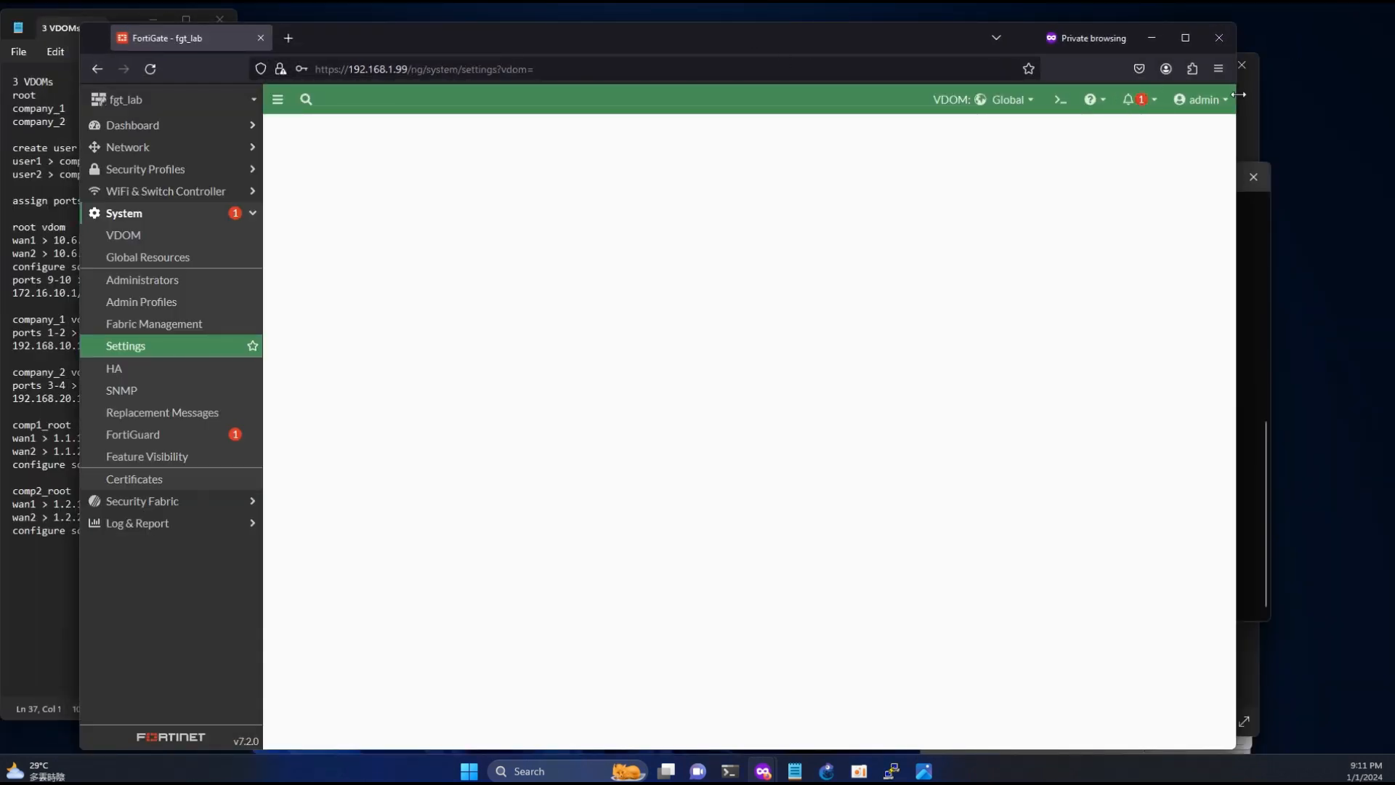
drag(1238, 94, 1200, 94)
drag(883, 33, 1039, 25)
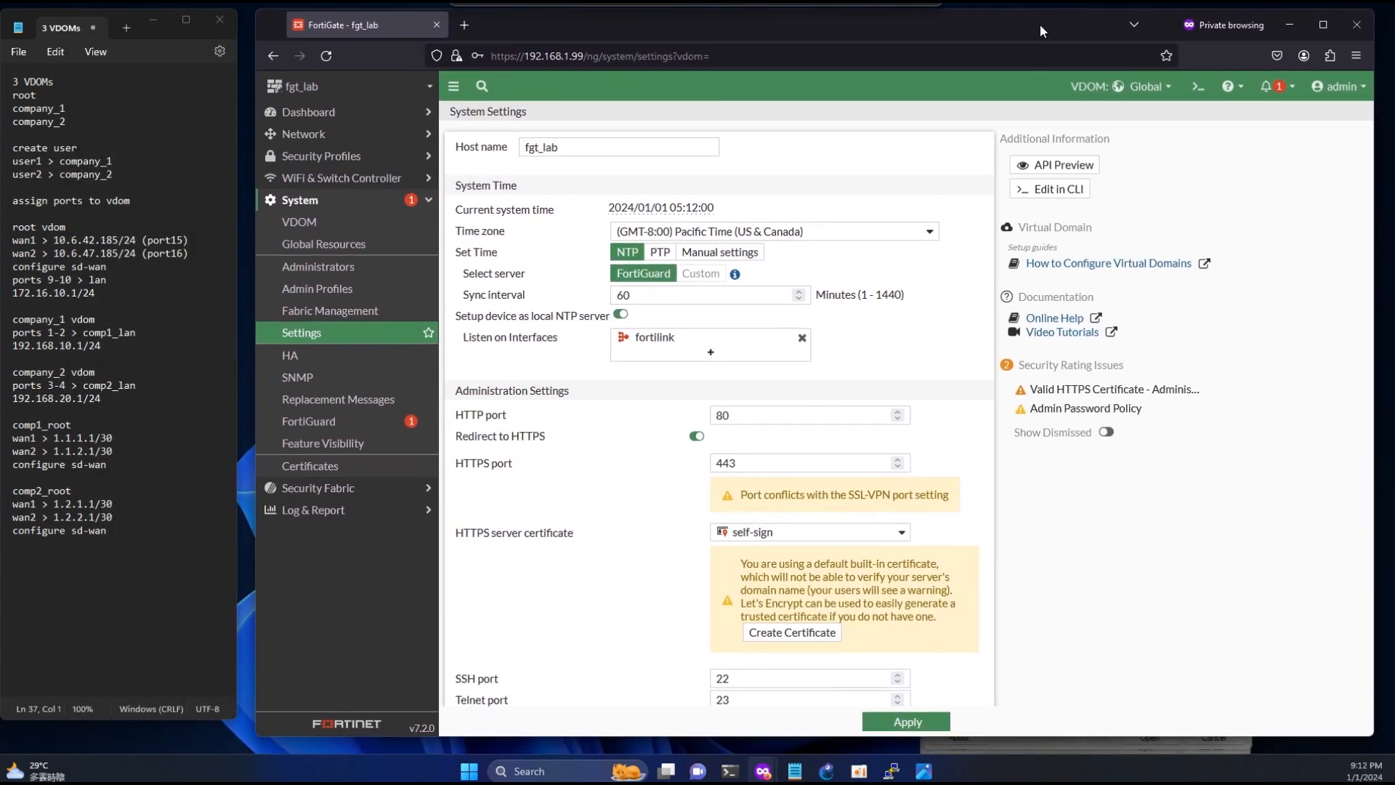
drag(1373, 133, 1383, 136)
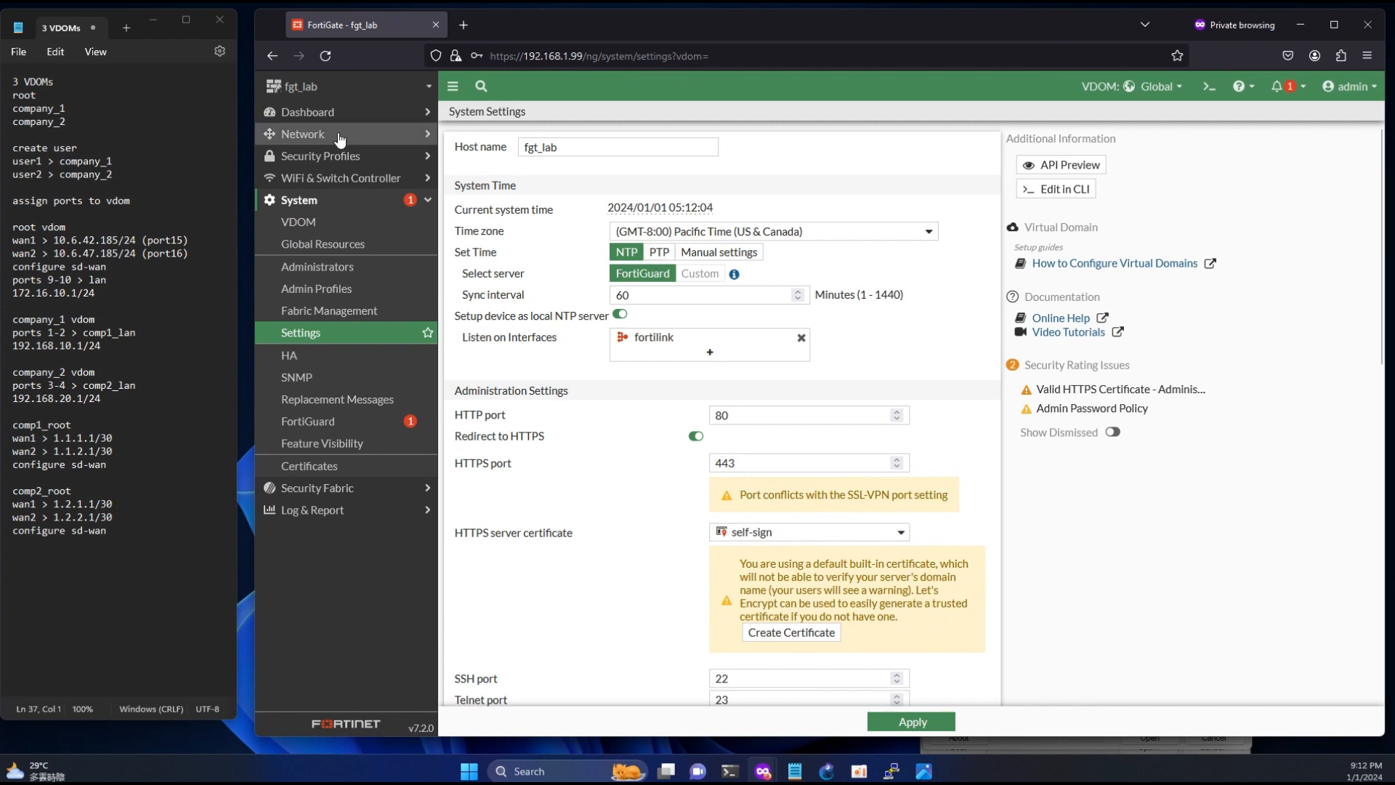
- Create a new virtual domain named company_1 with the default Traffic type and Profile-based NGFW mode
click(301, 222)
click(482, 116)
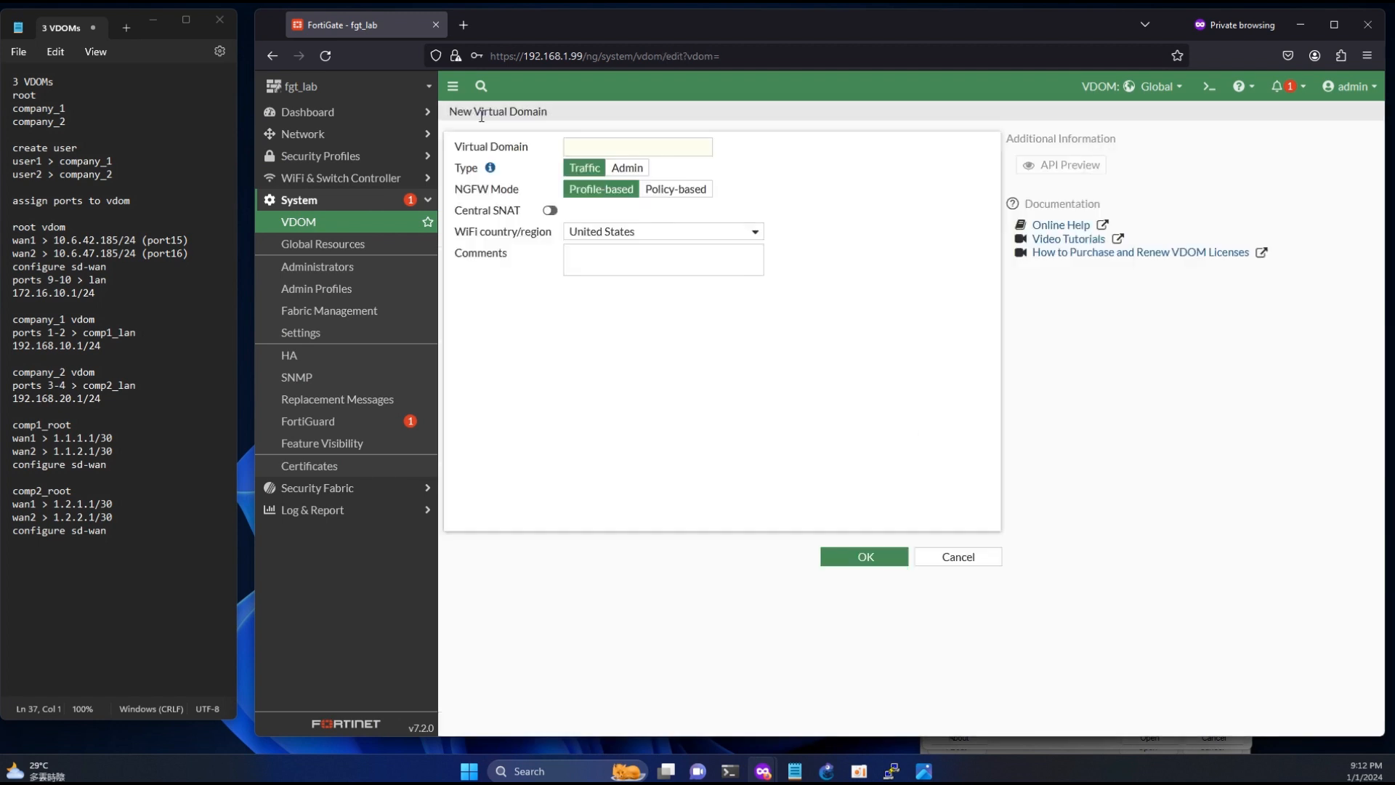
click(586, 148)
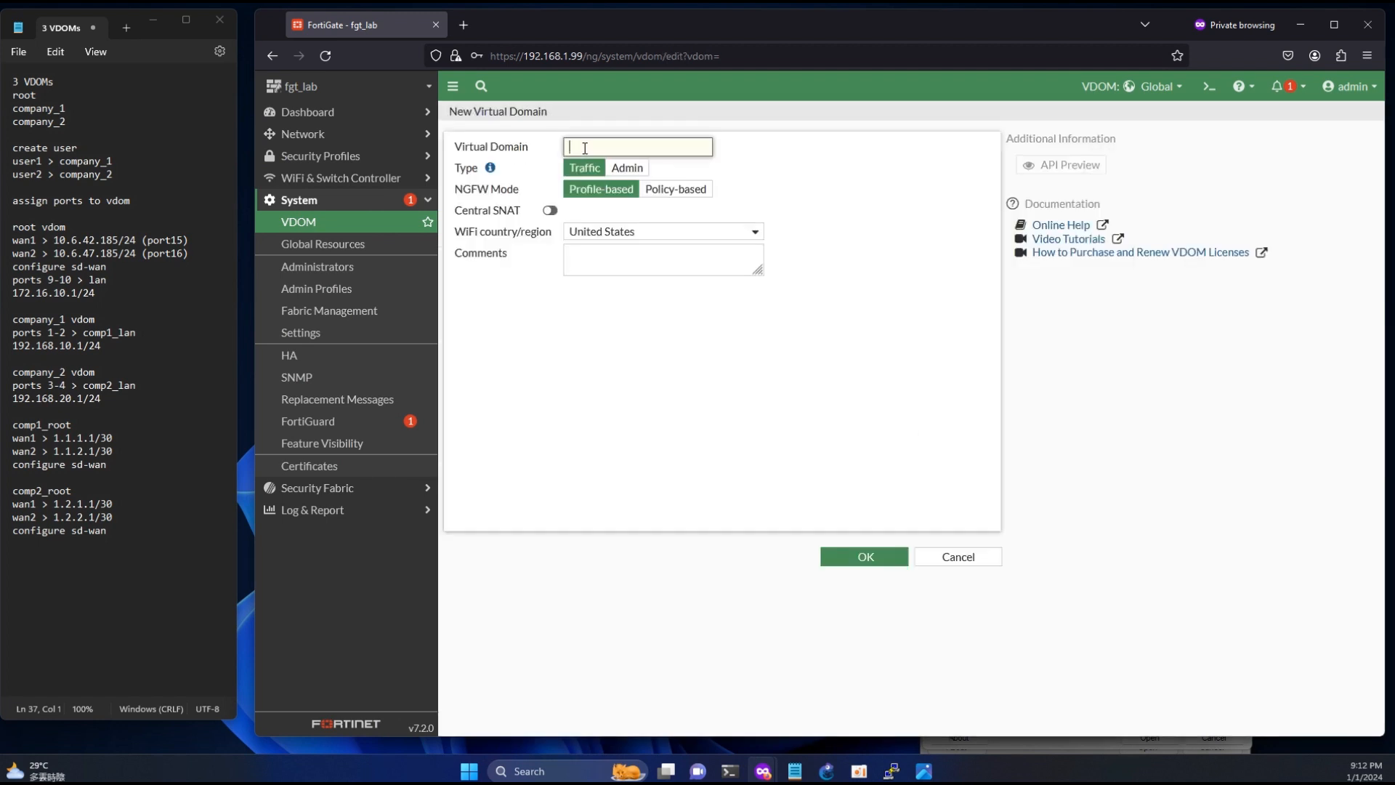
text(company_1)
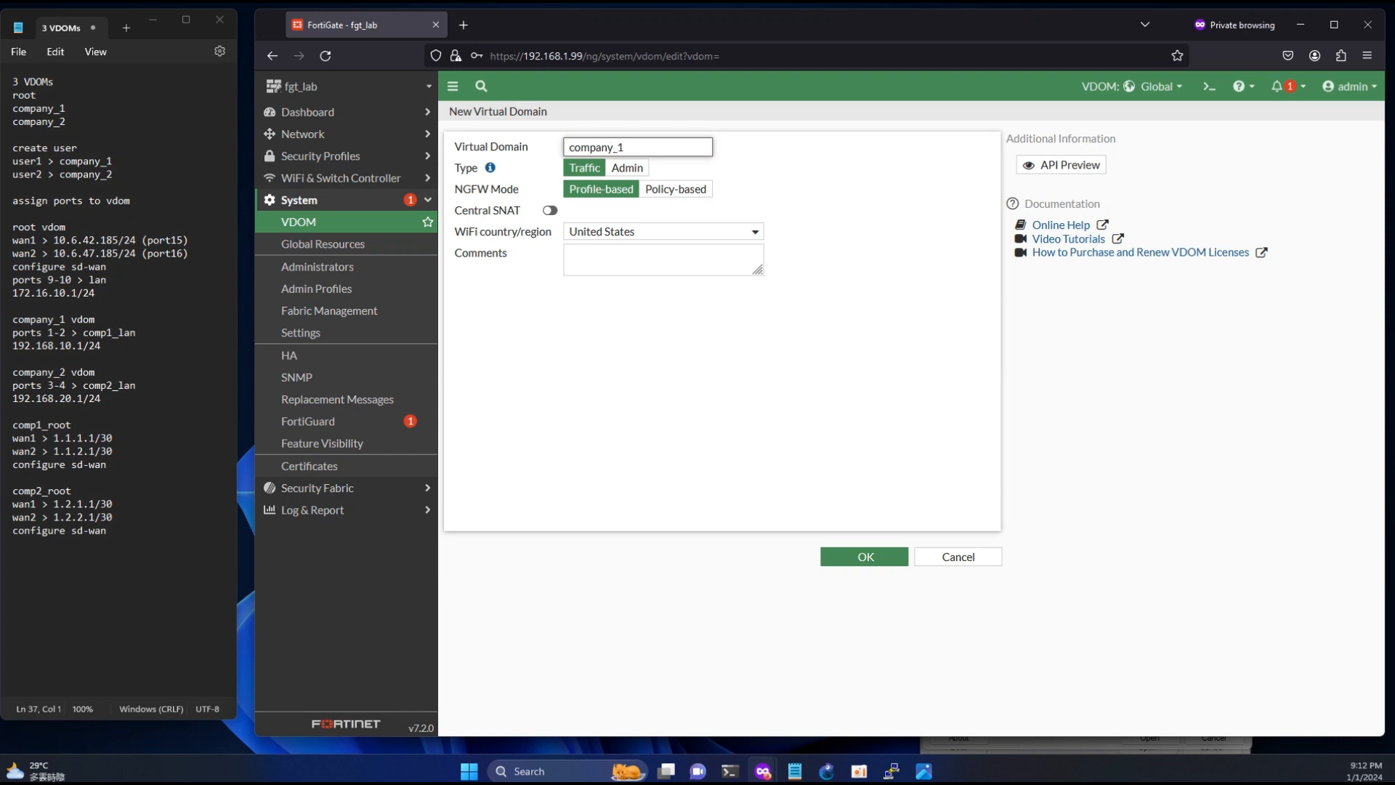
click(865, 568)
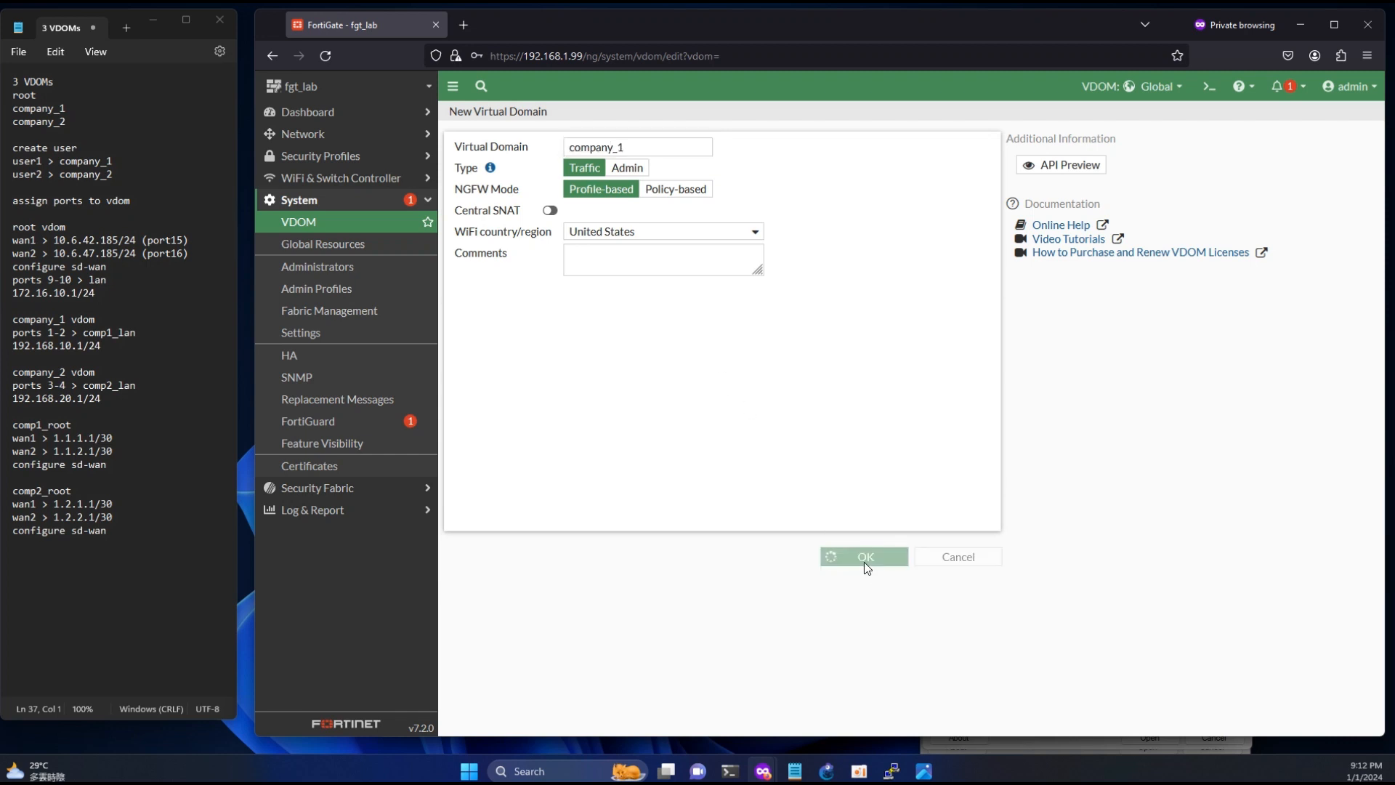
- Create a second virtual domain named company_2 with the default settings
click(486, 119)
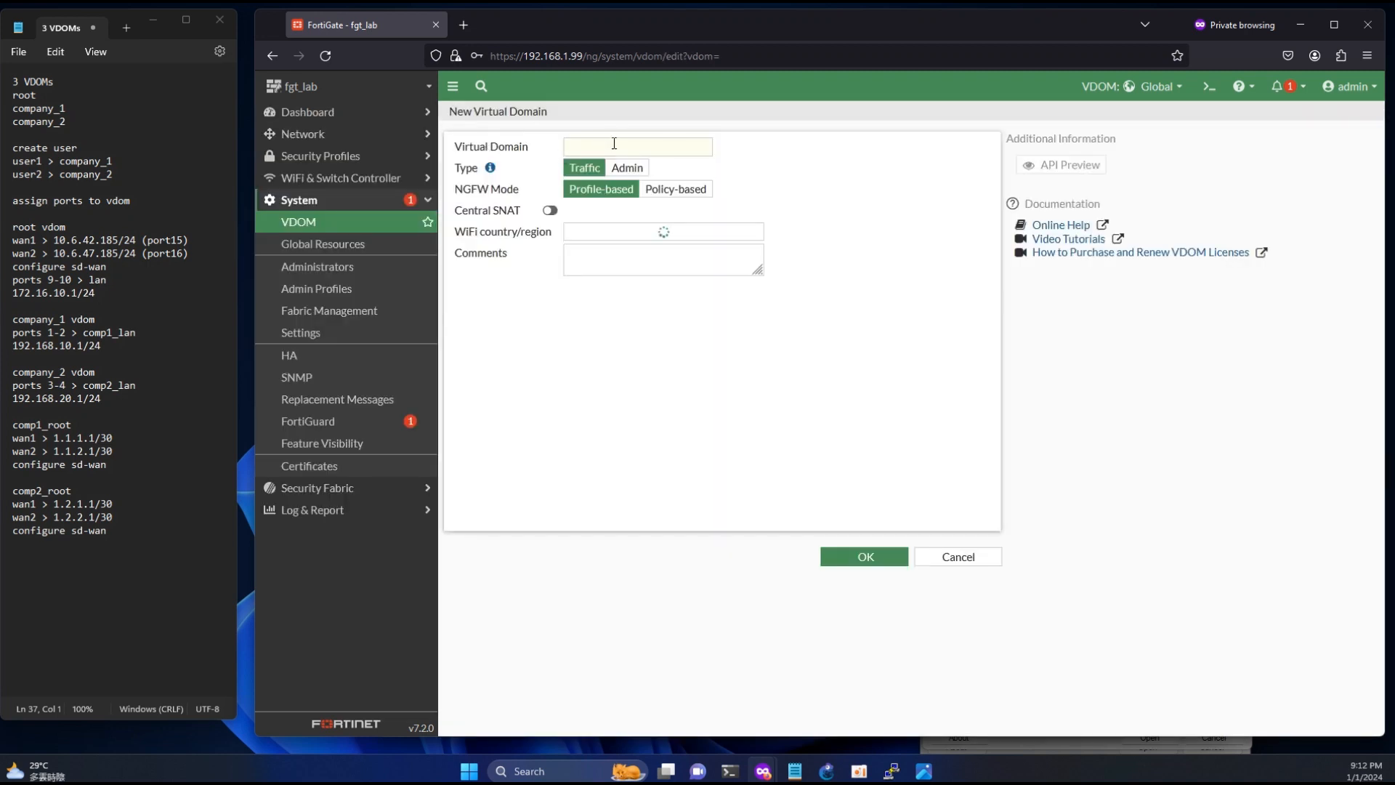
click(594, 148)
text(company_2)
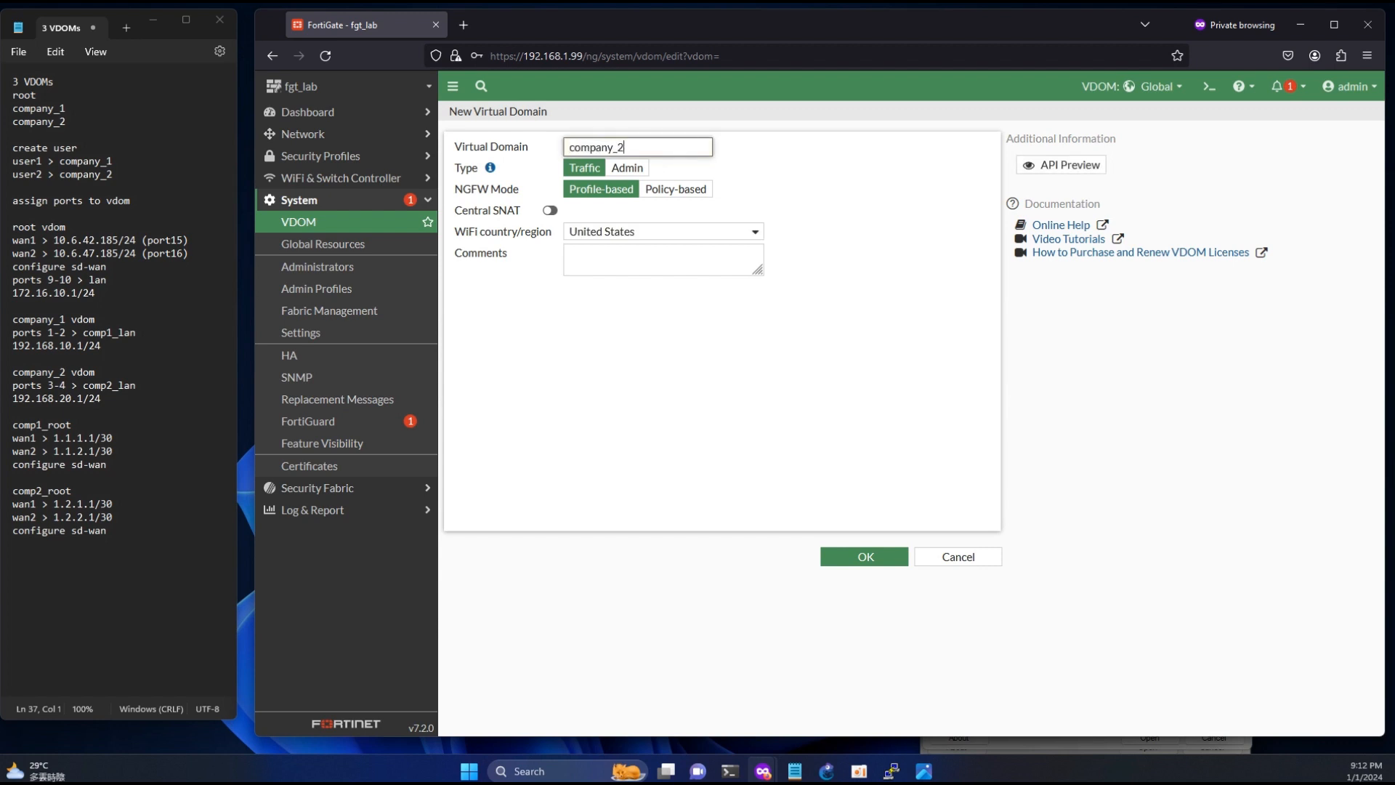
click(863, 558)
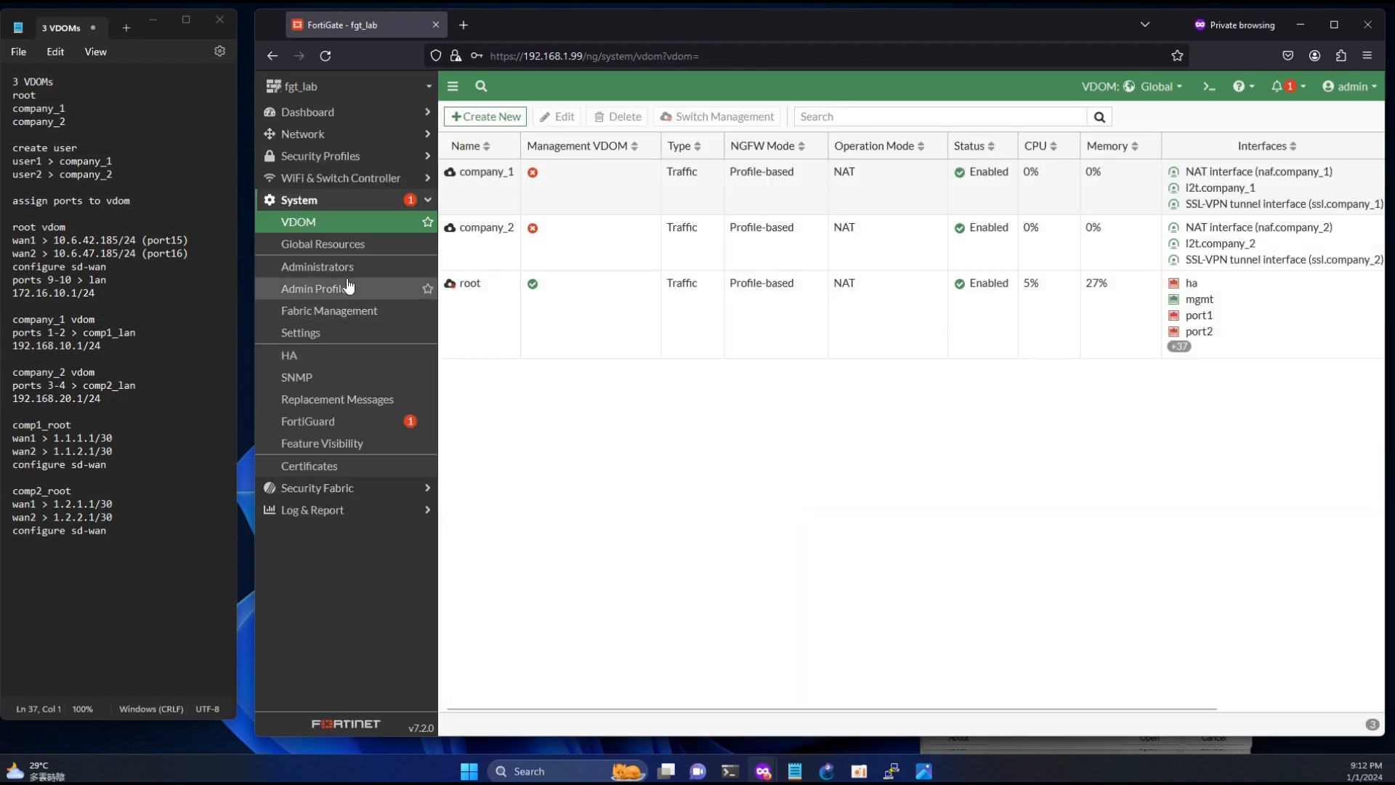
- Start a new local administrator with the username user1, and enter and confirm the account password
click(301, 267)
click(486, 116)
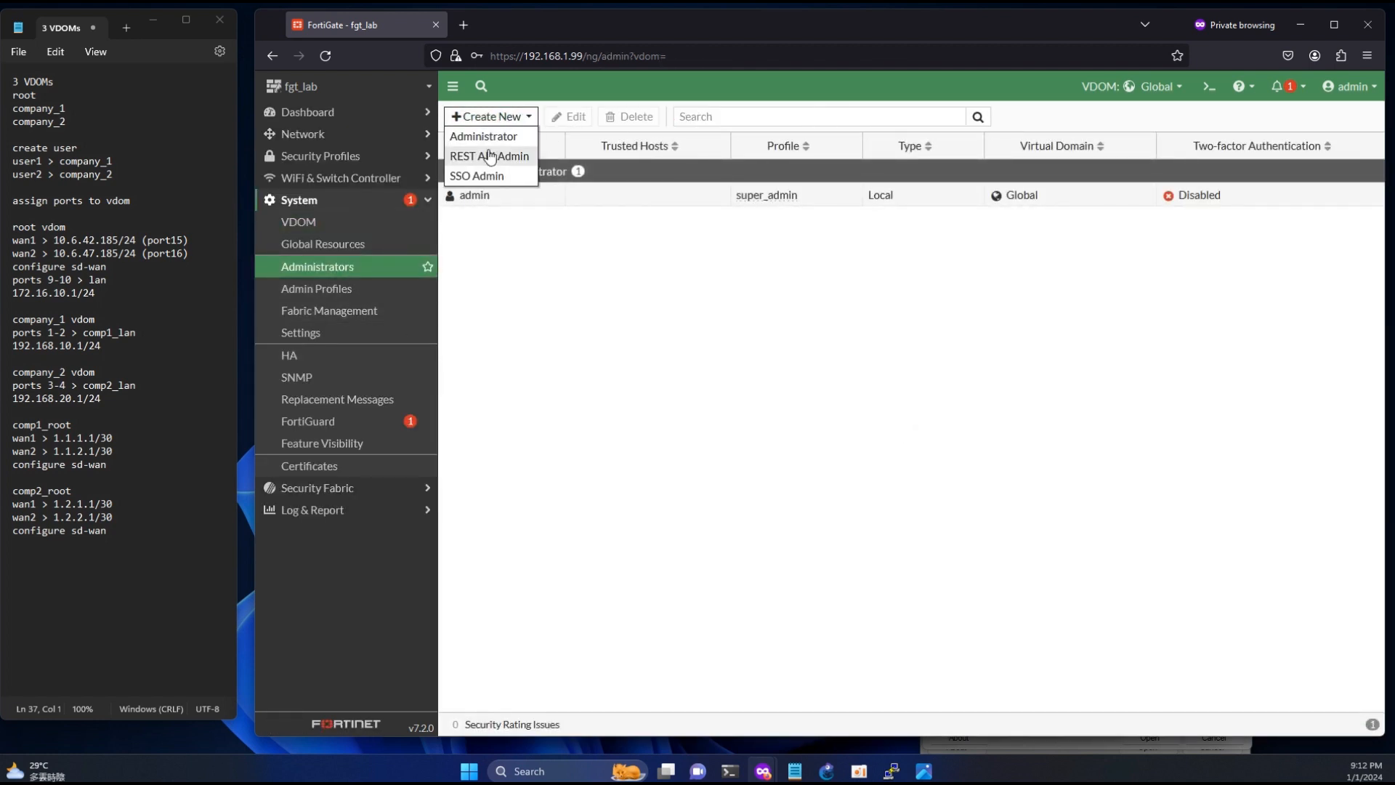
click(494, 138)
click(612, 146)
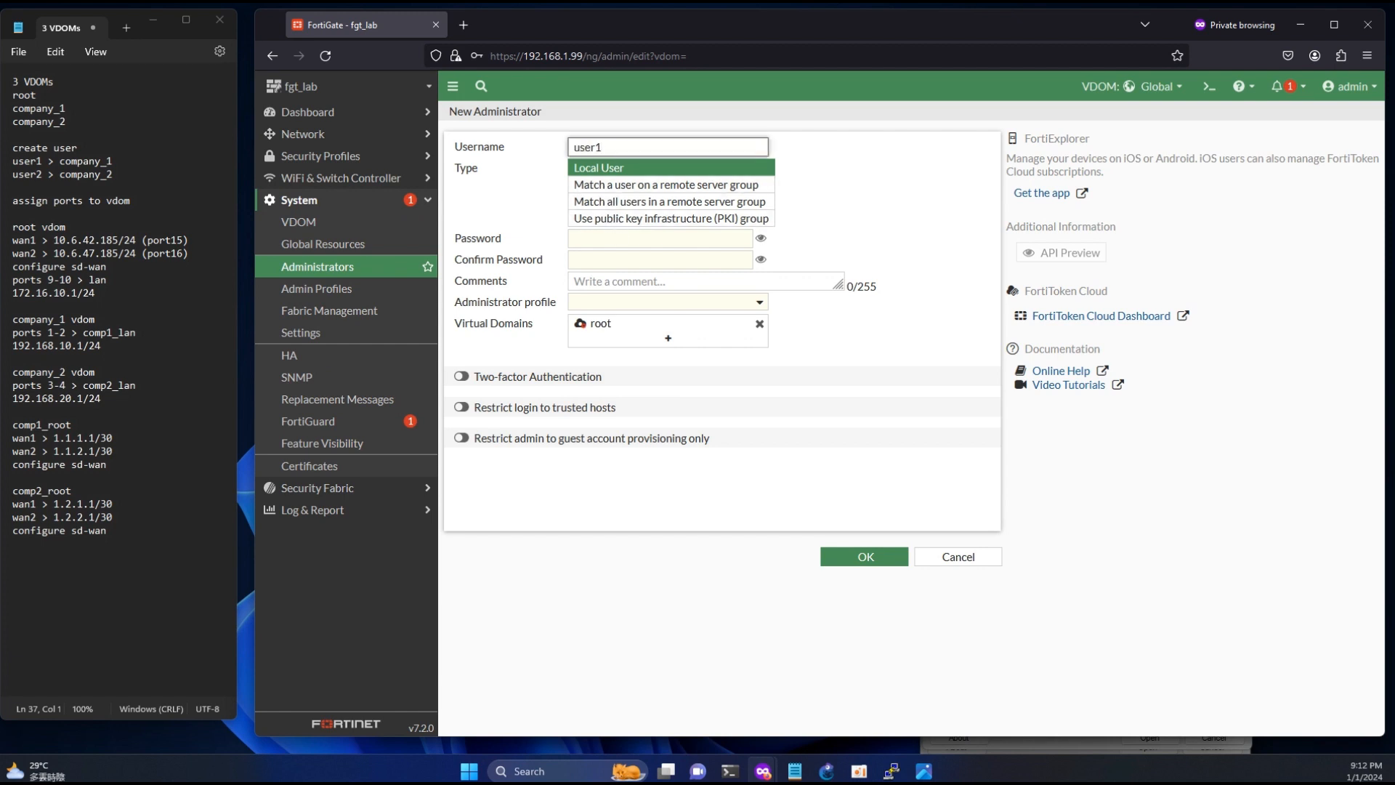
click(642, 244)
text(12)
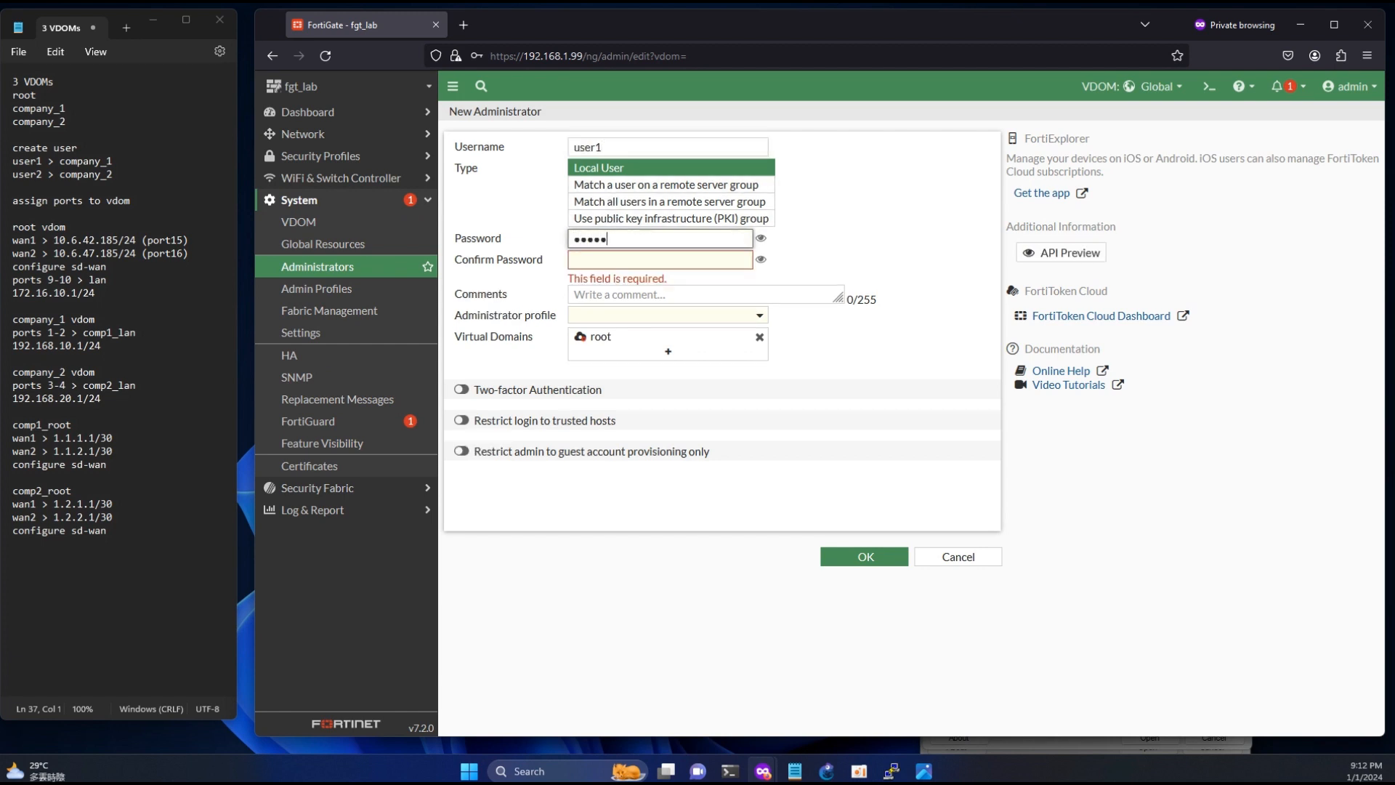
key(Tab)
text(12345)
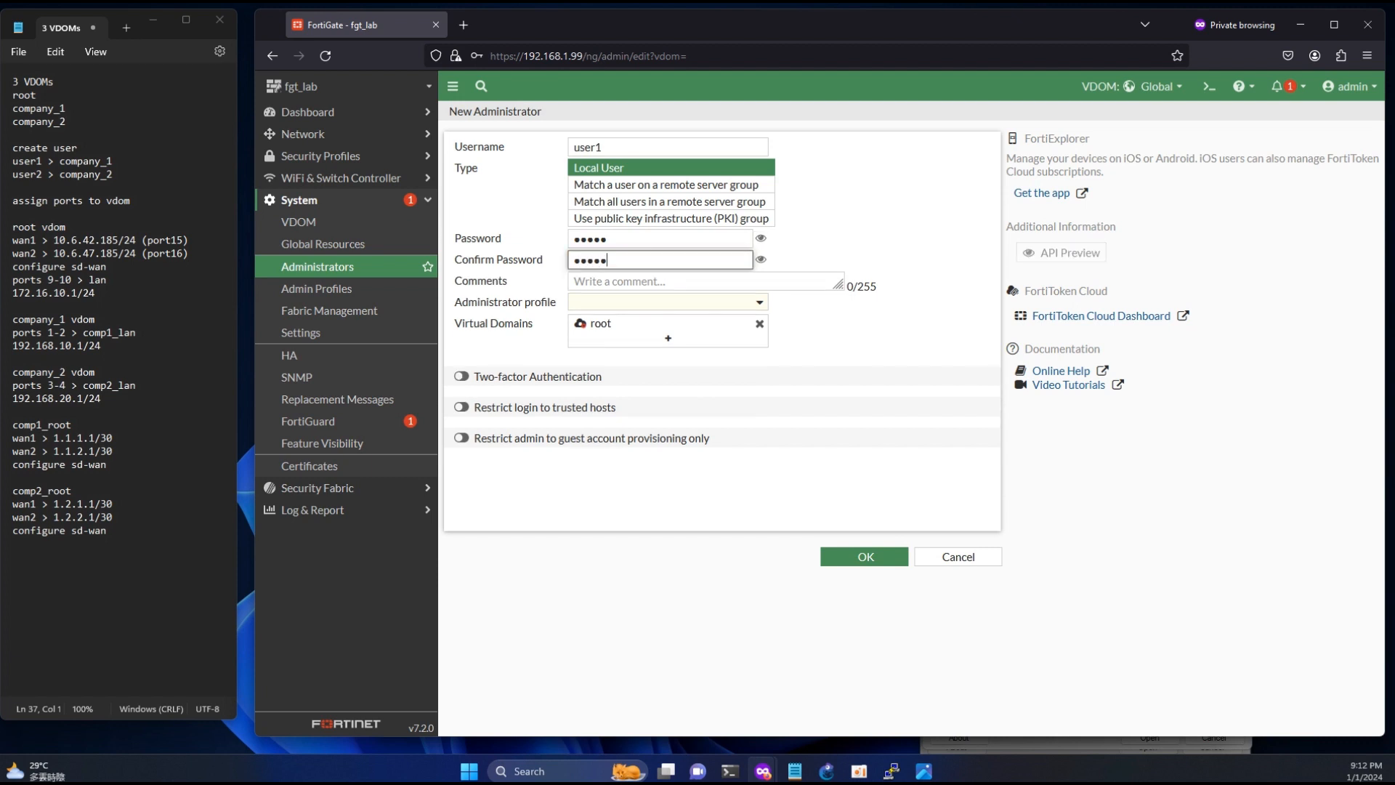
- Assign user1 the prof_admin profile, replace the root virtual domain with company_1, and save the administrator
click(639, 304)
click(616, 361)
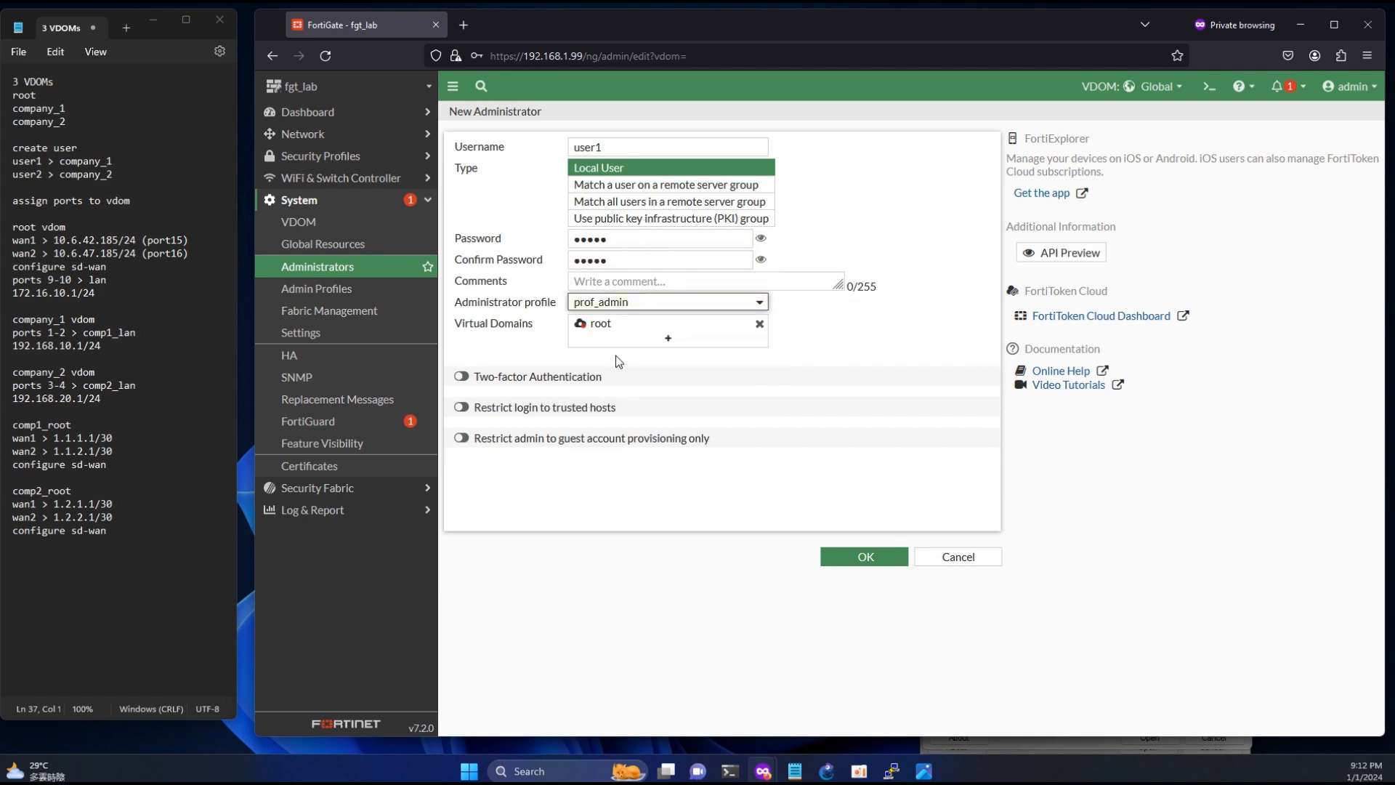
click(757, 324)
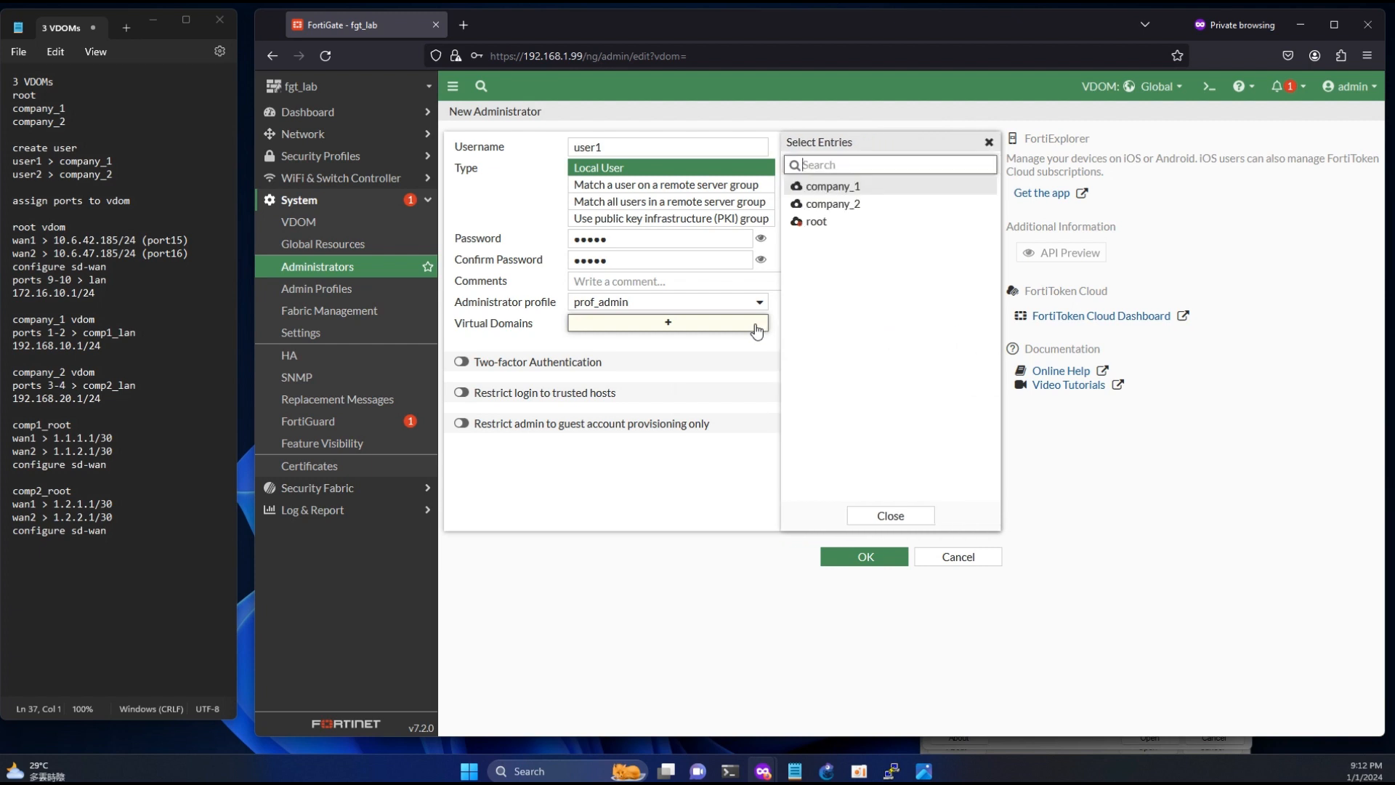
click(836, 187)
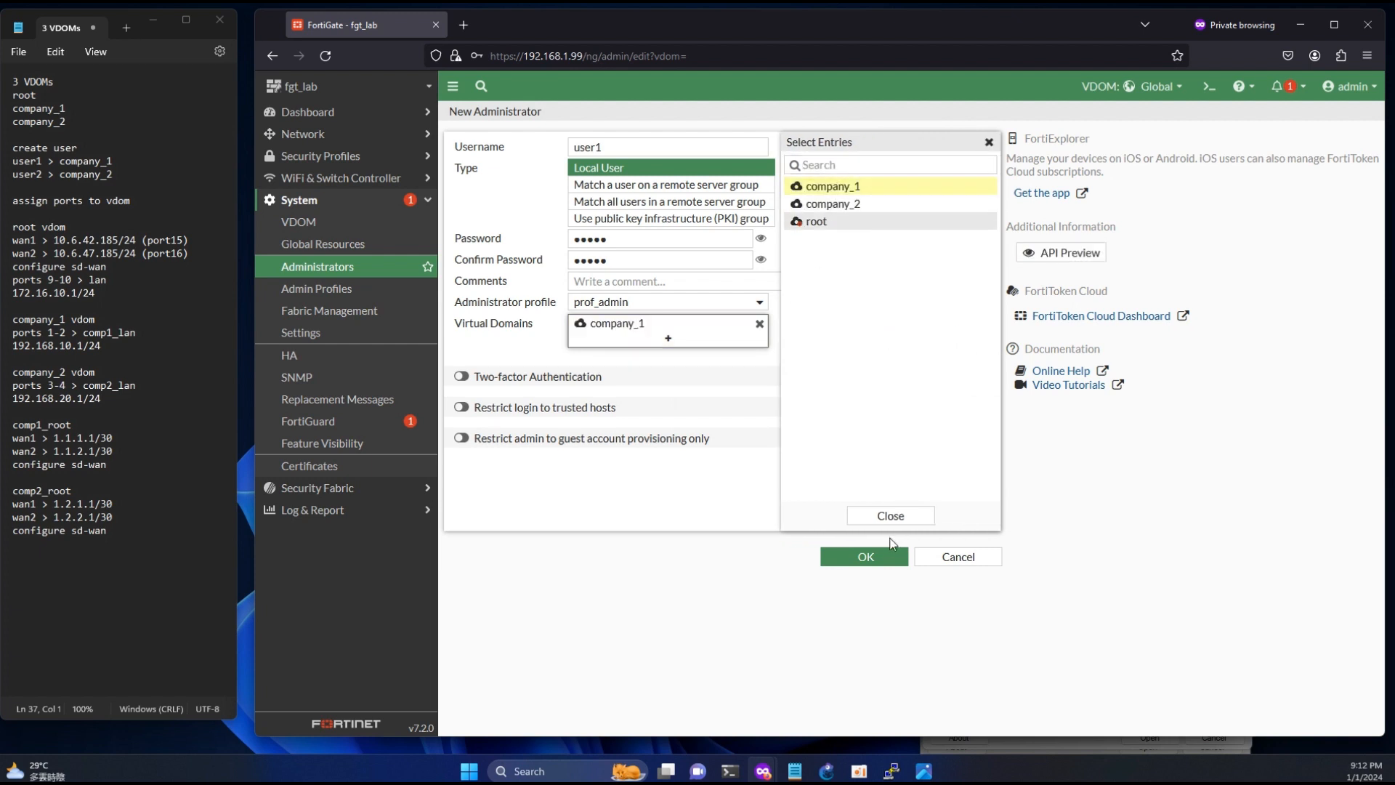
click(876, 556)
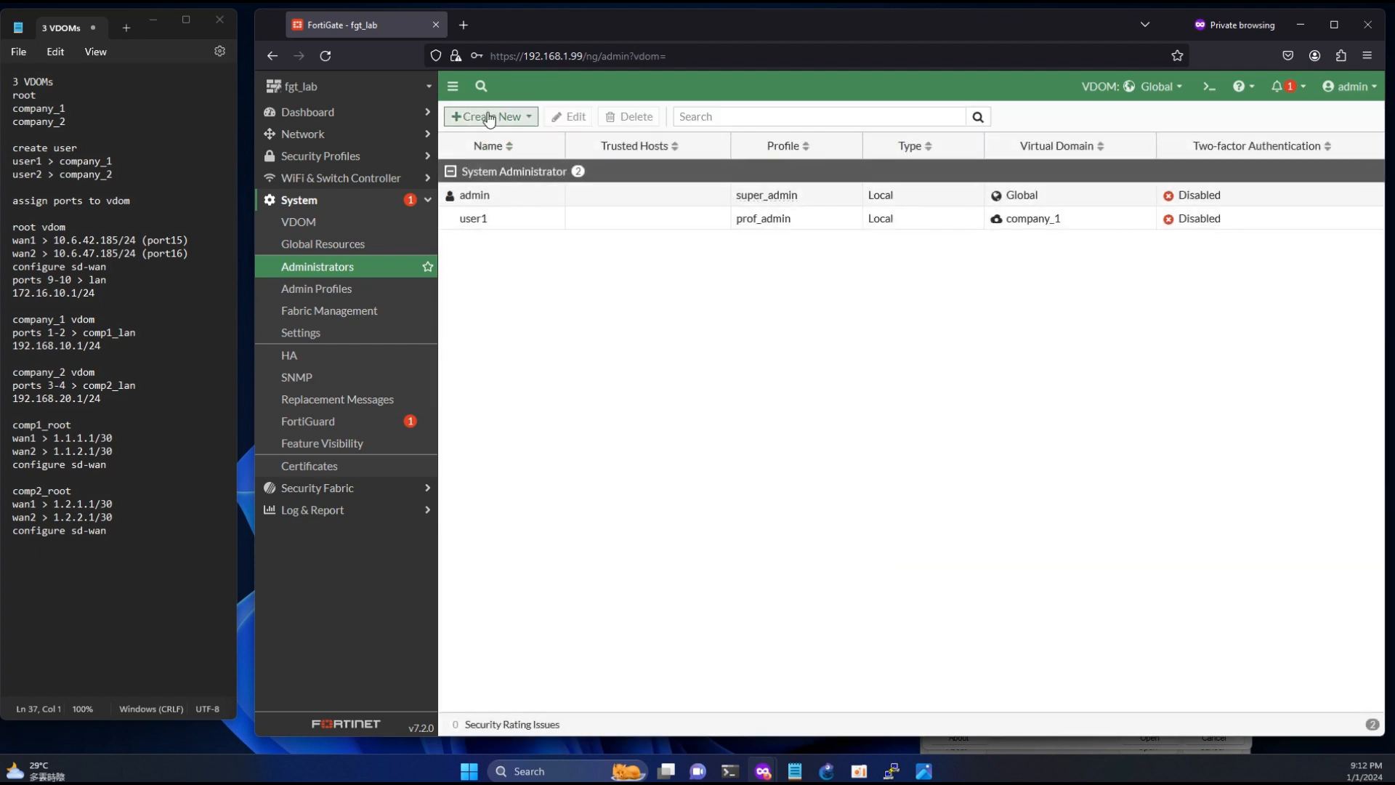
- Start another local administrator with the username user2, and enter and confirm the account password
click(489, 116)
click(494, 137)
click(592, 147)
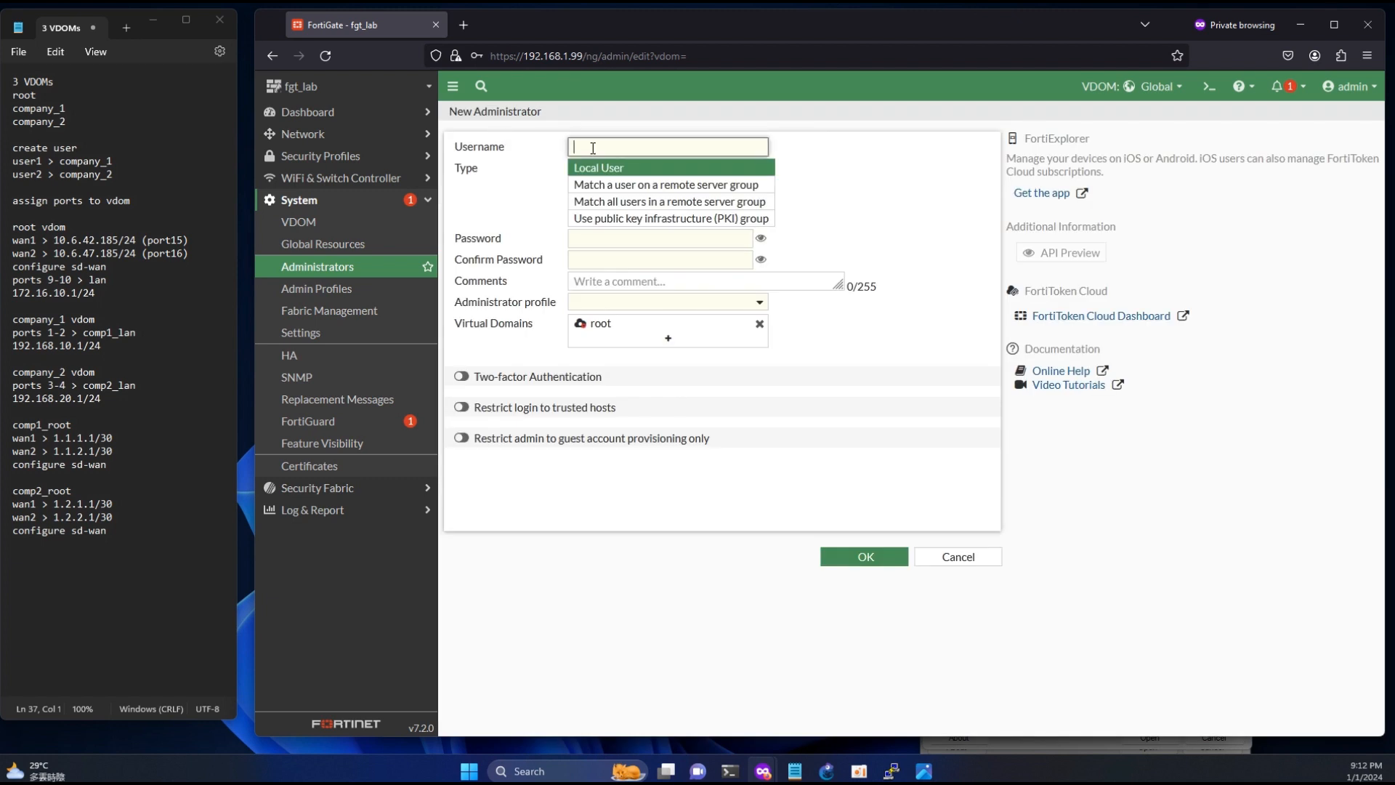
text(user2)
click(589, 237)
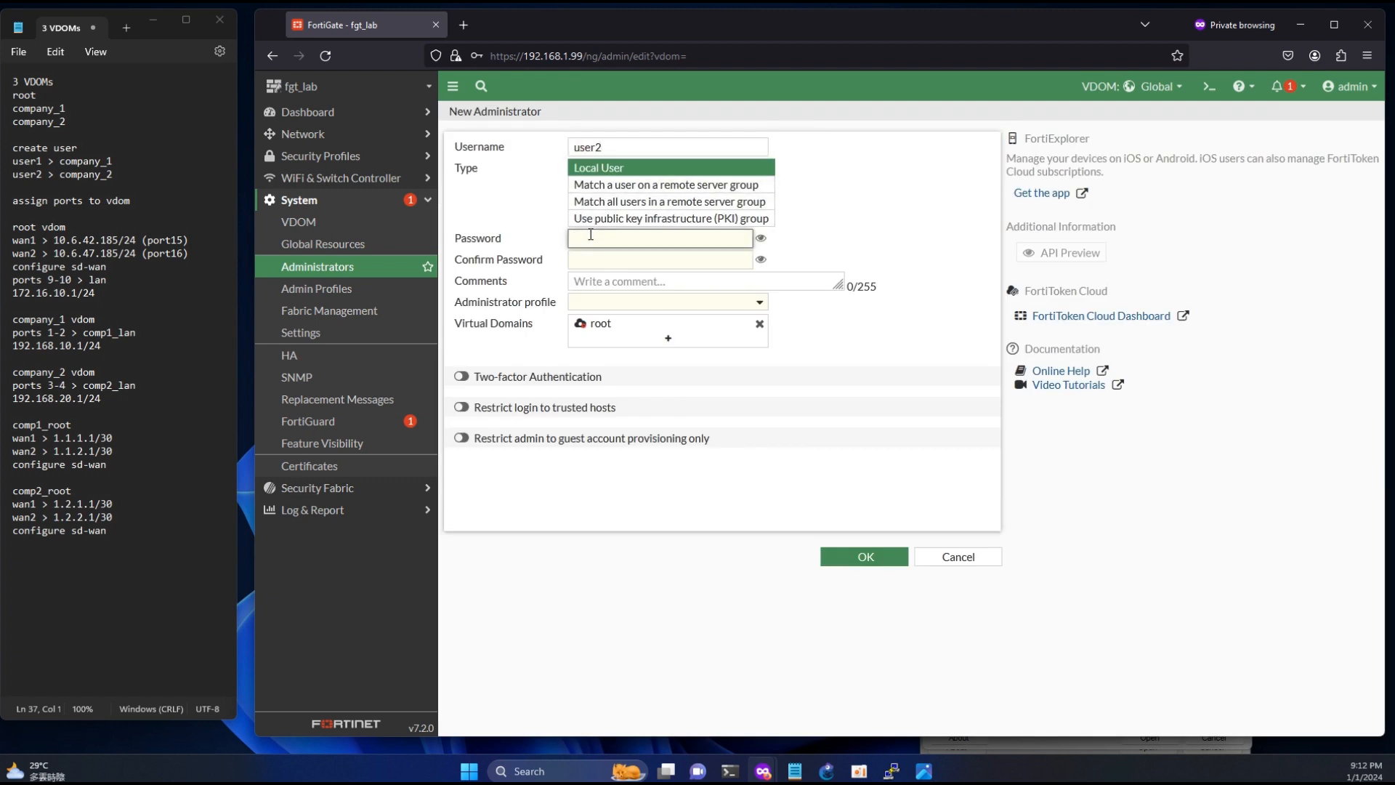
text(admin)
key(Tab)
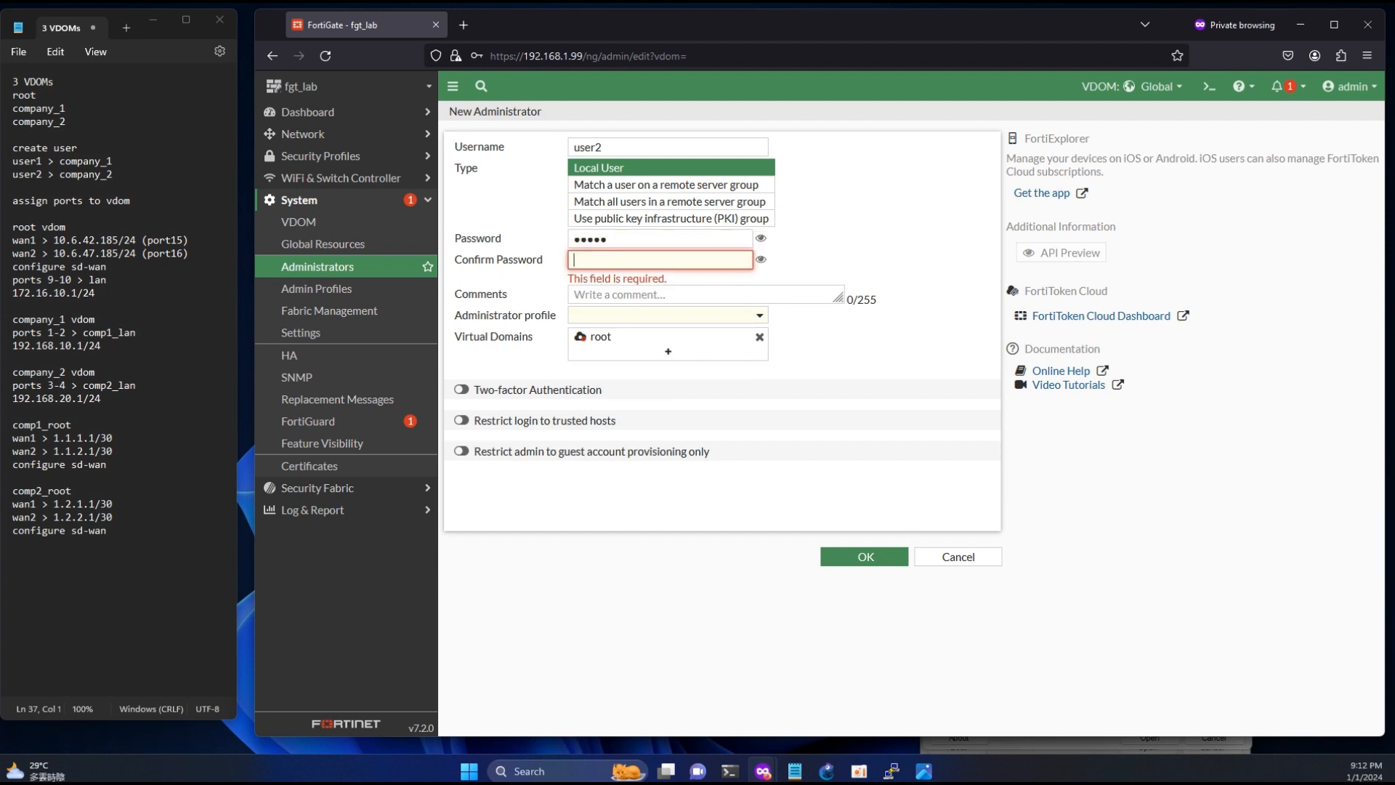
text(admin)
- Assign user2 the prof_admin profile, replace the root virtual domain with company_2, and save the administrator
click(619, 302)
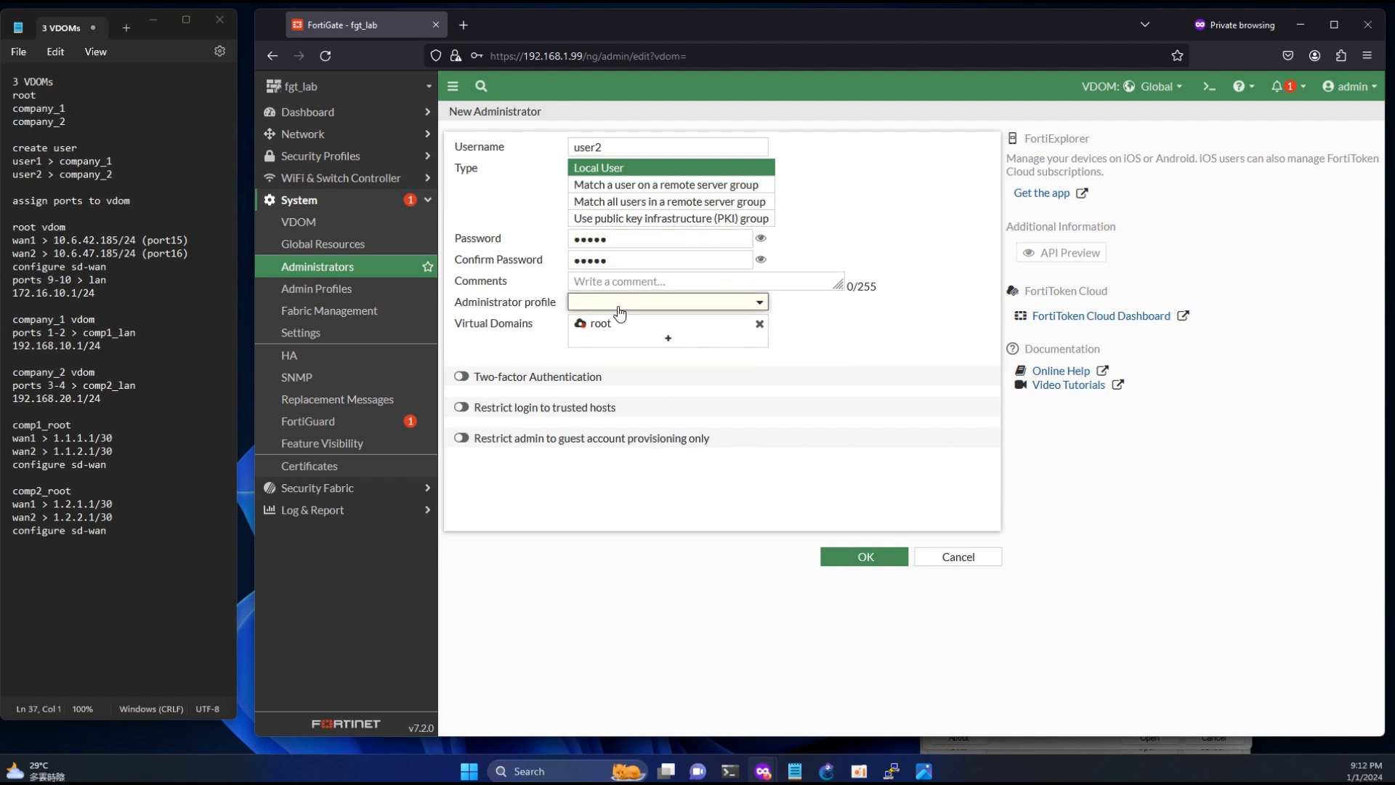
click(620, 363)
click(759, 324)
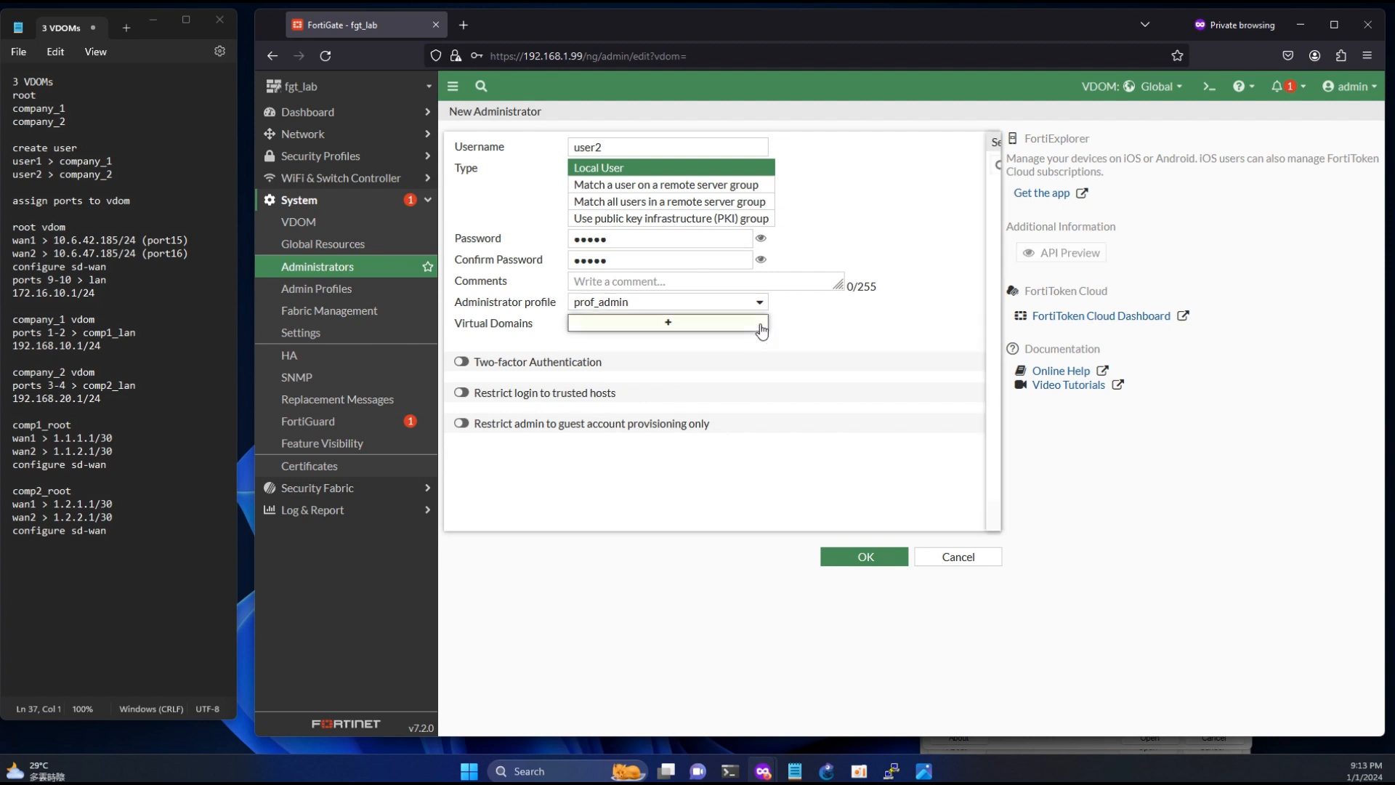
click(850, 207)
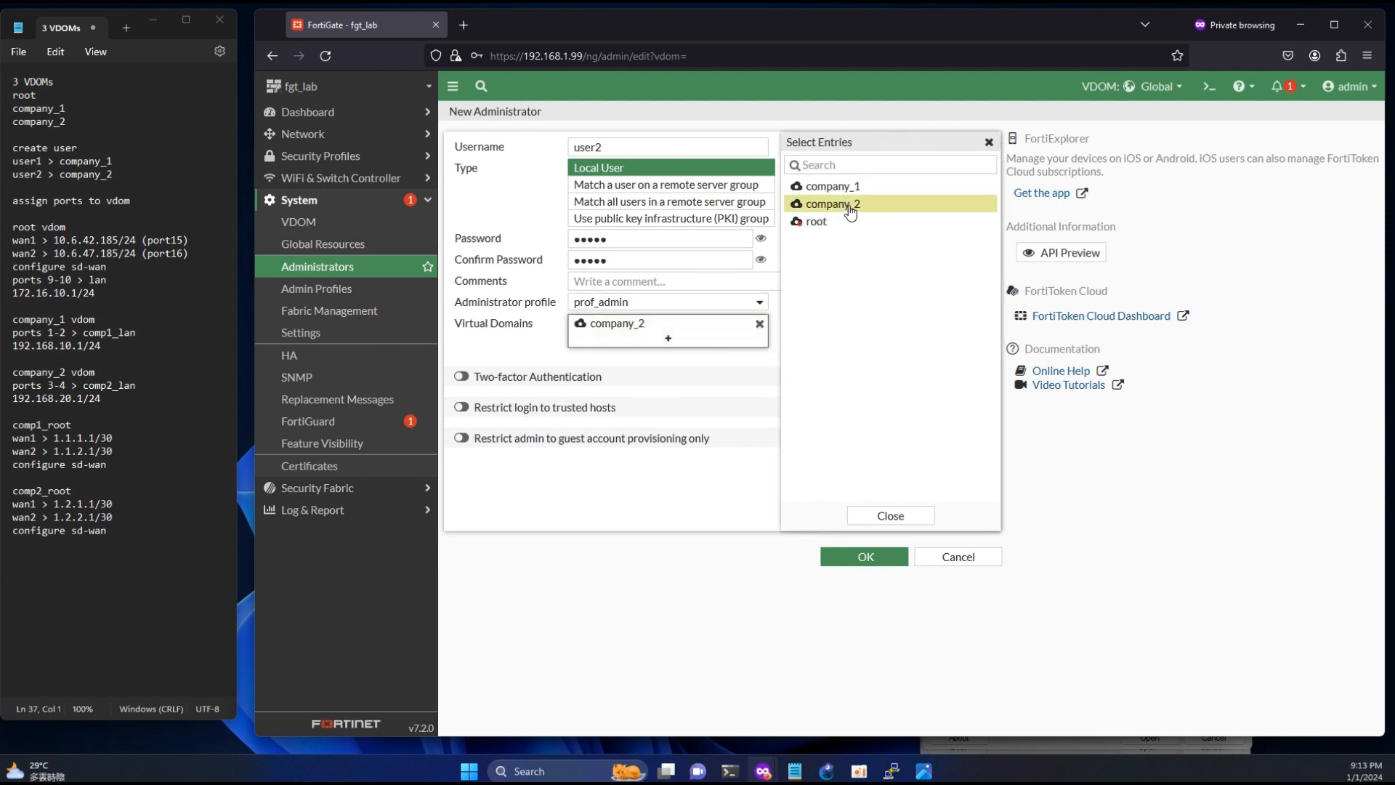
click(865, 556)
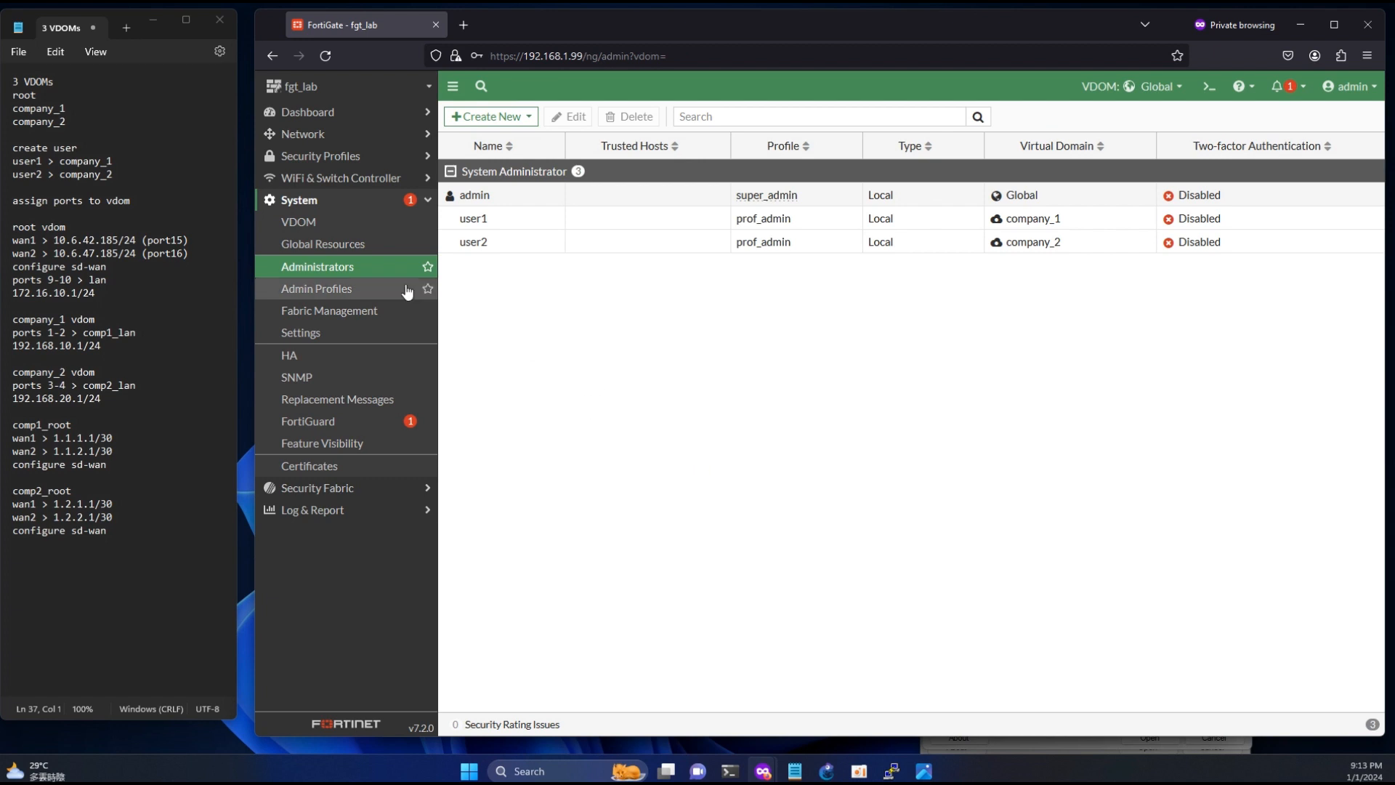
- Check which virtual domain port15 and port16 belong to in the network interface list, leaving both interfaces unmodified
click(317, 135)
click(325, 158)
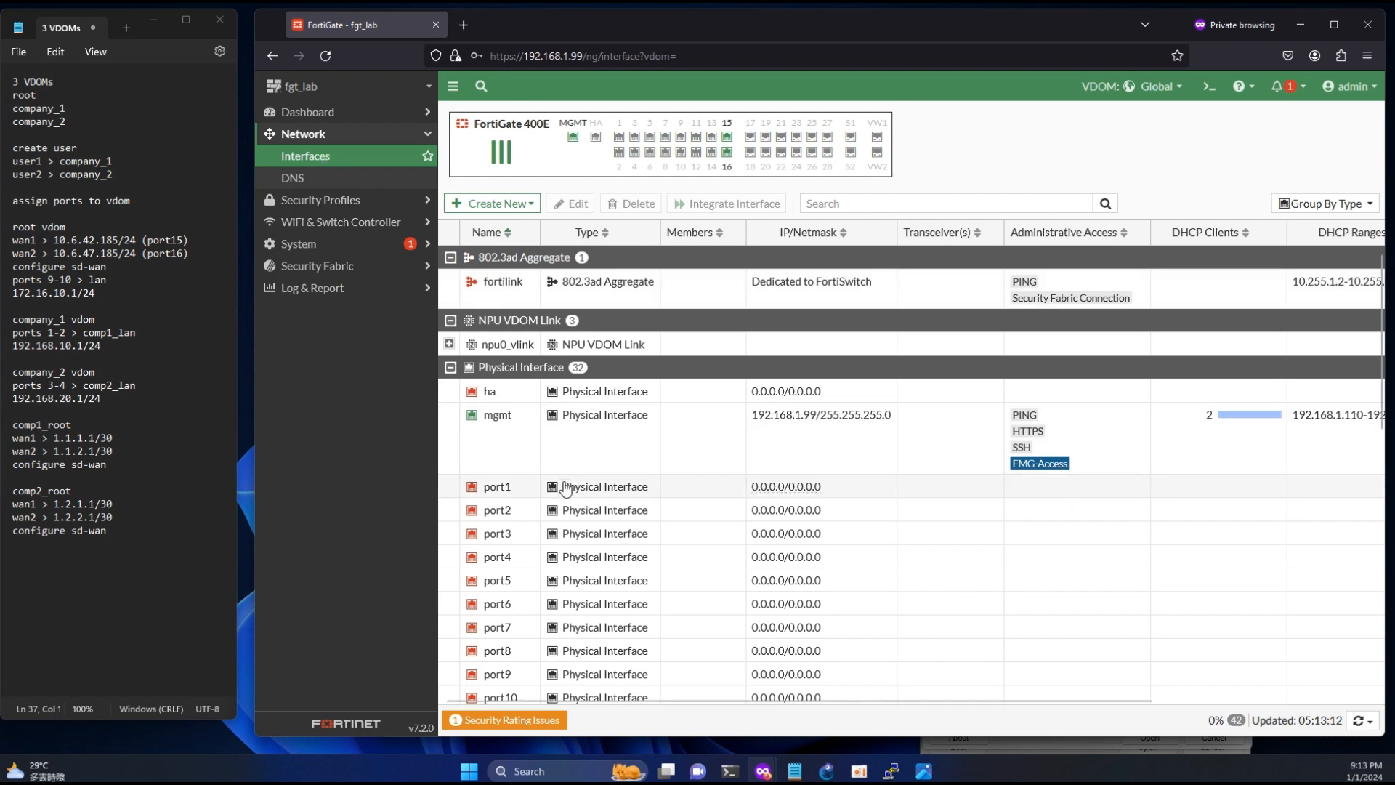
scroll(567, 488, down, 5)
scroll(567, 488, down, 3)
double_click(499, 263)
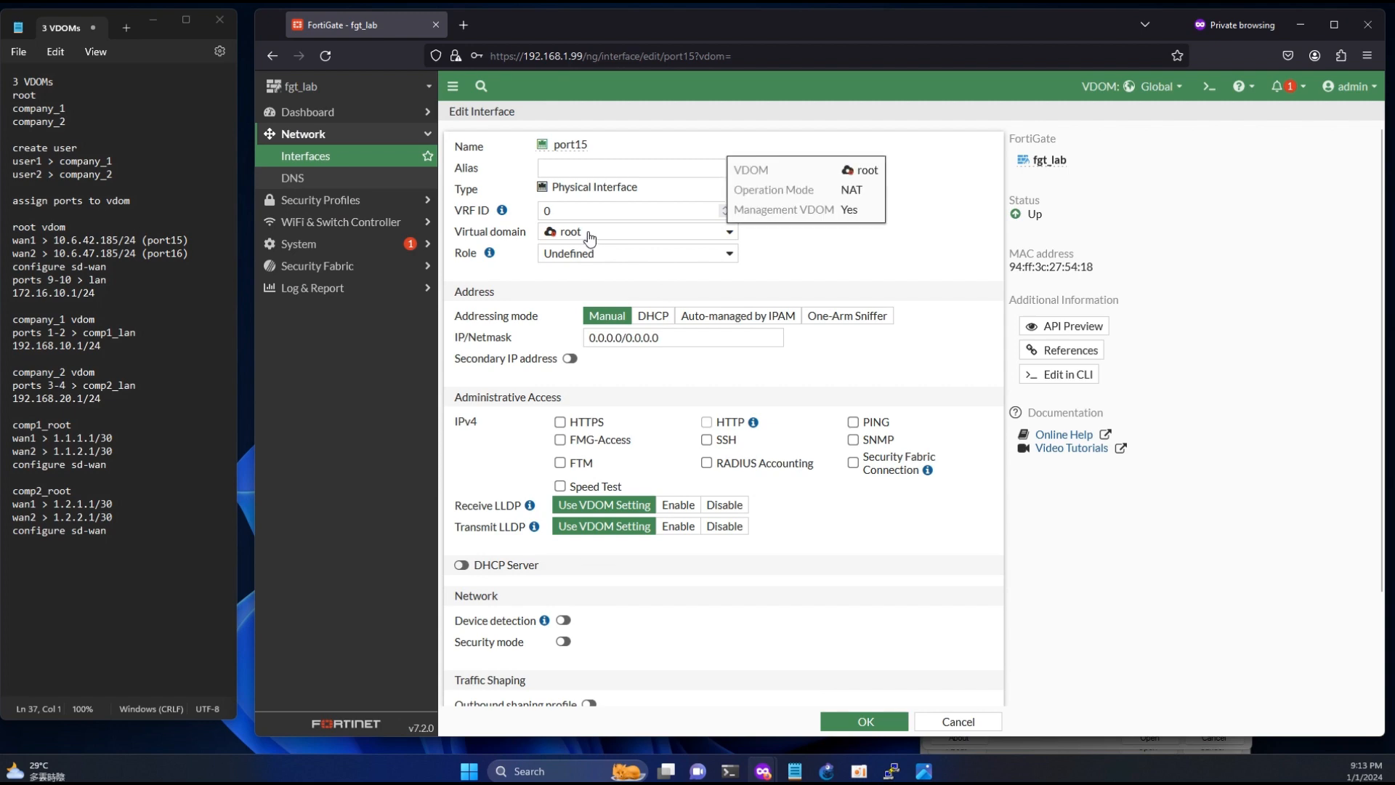
click(944, 720)
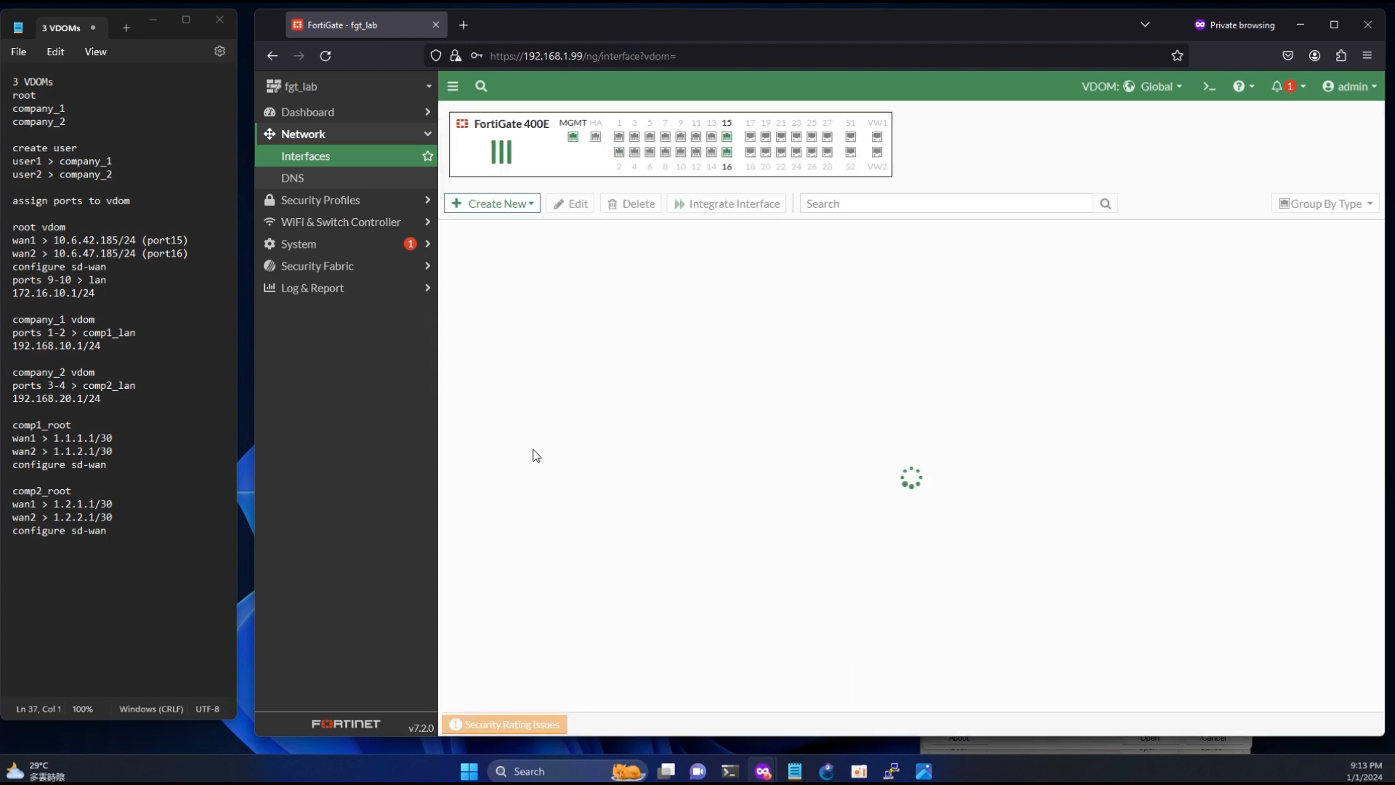
scroll(529, 442, down, 5)
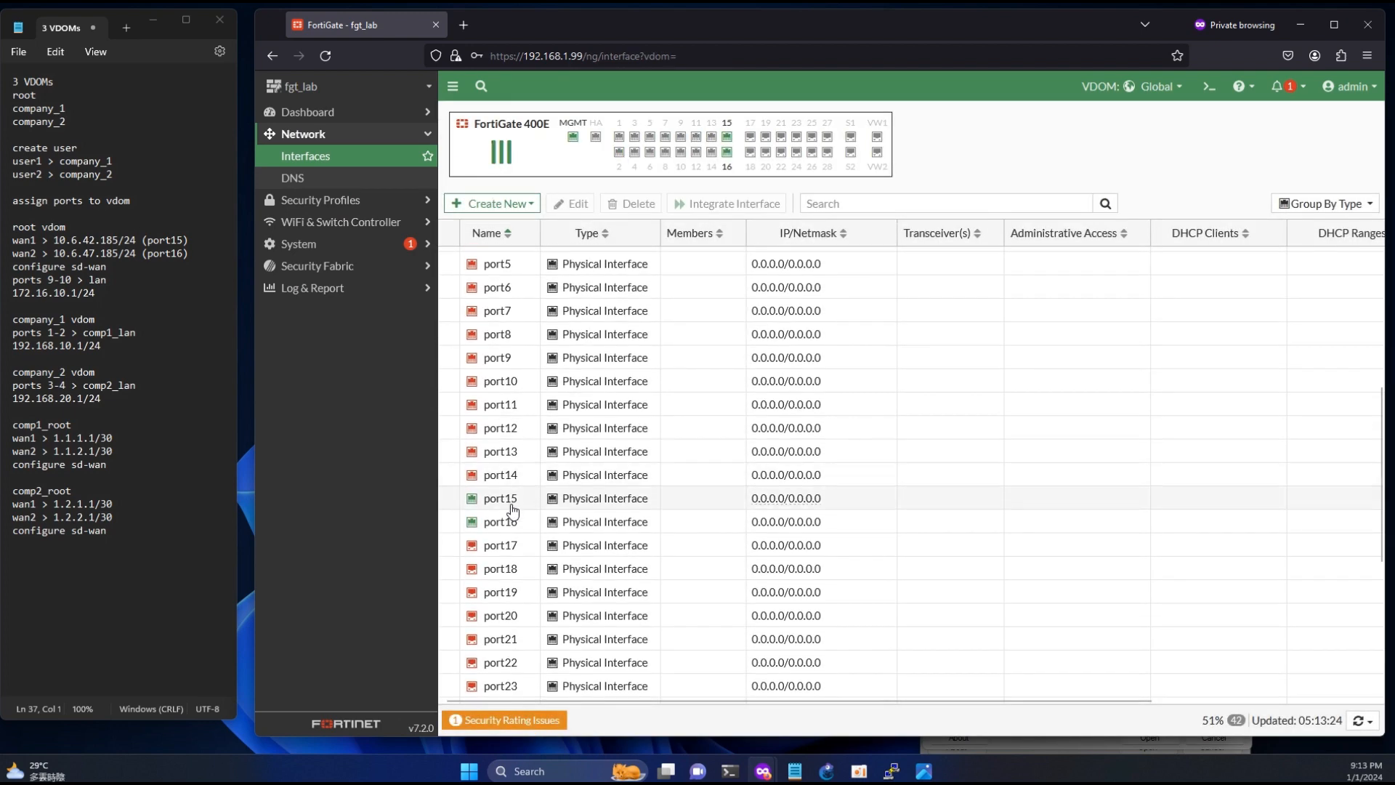
double_click(511, 521)
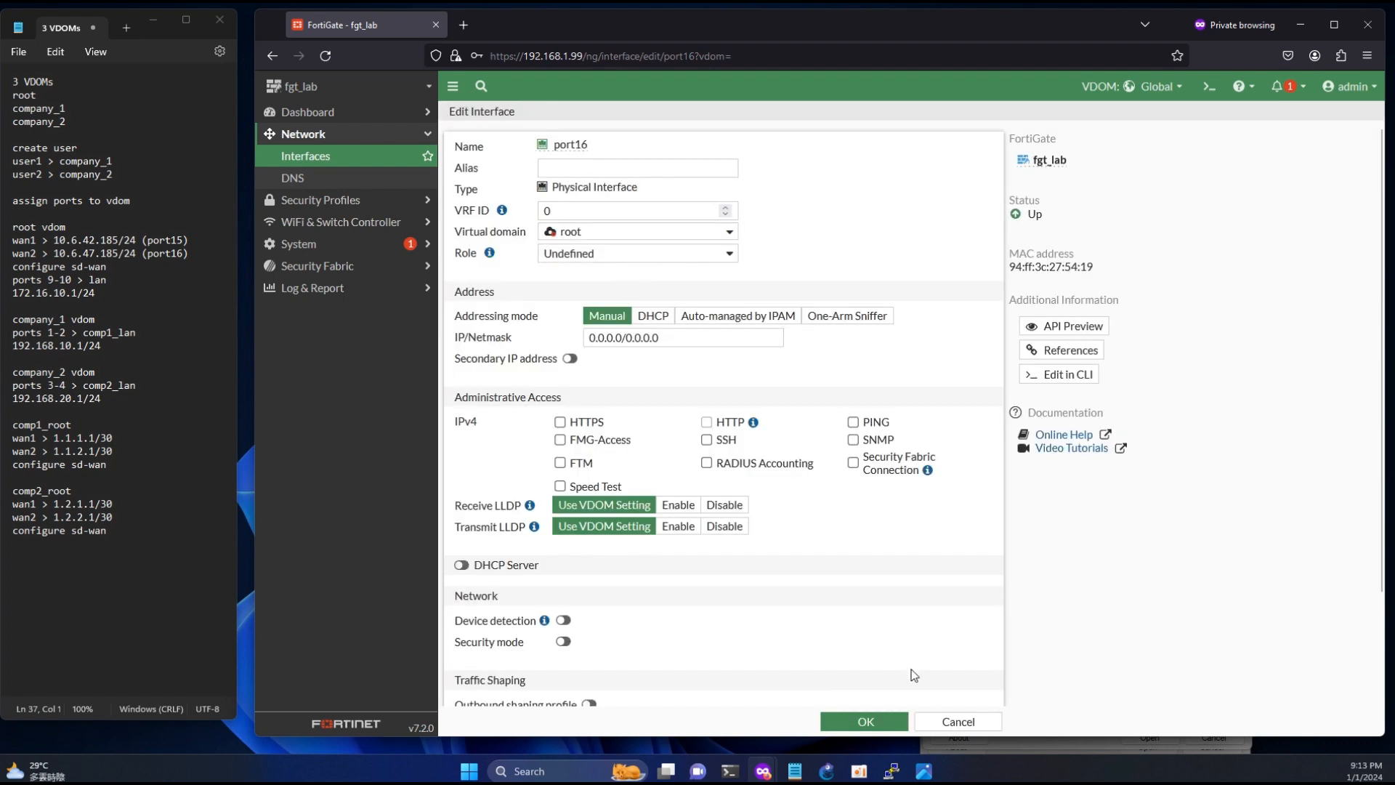
click(957, 720)
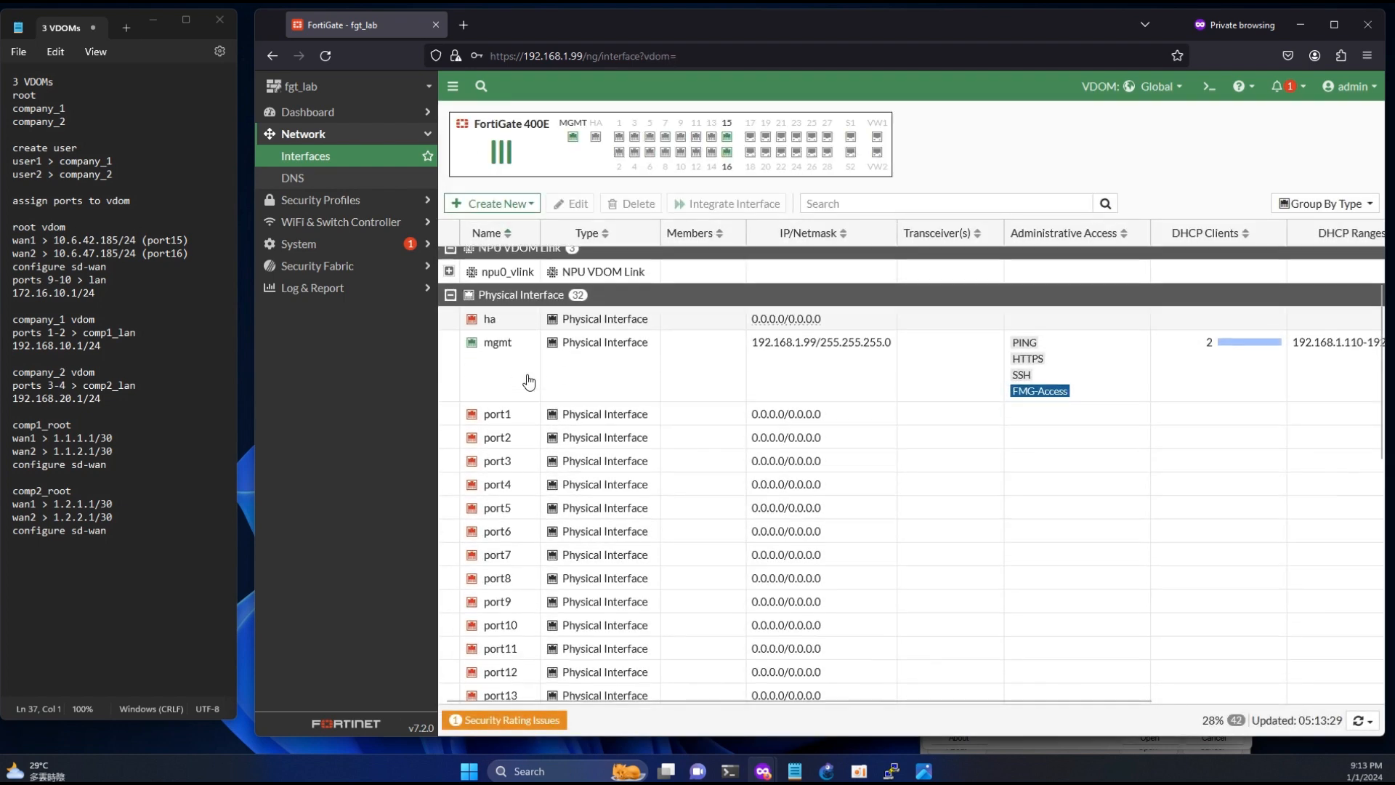
- Start a new network interface named root_lan with the alias lan
scroll(528, 383, down, 3)
click(514, 436)
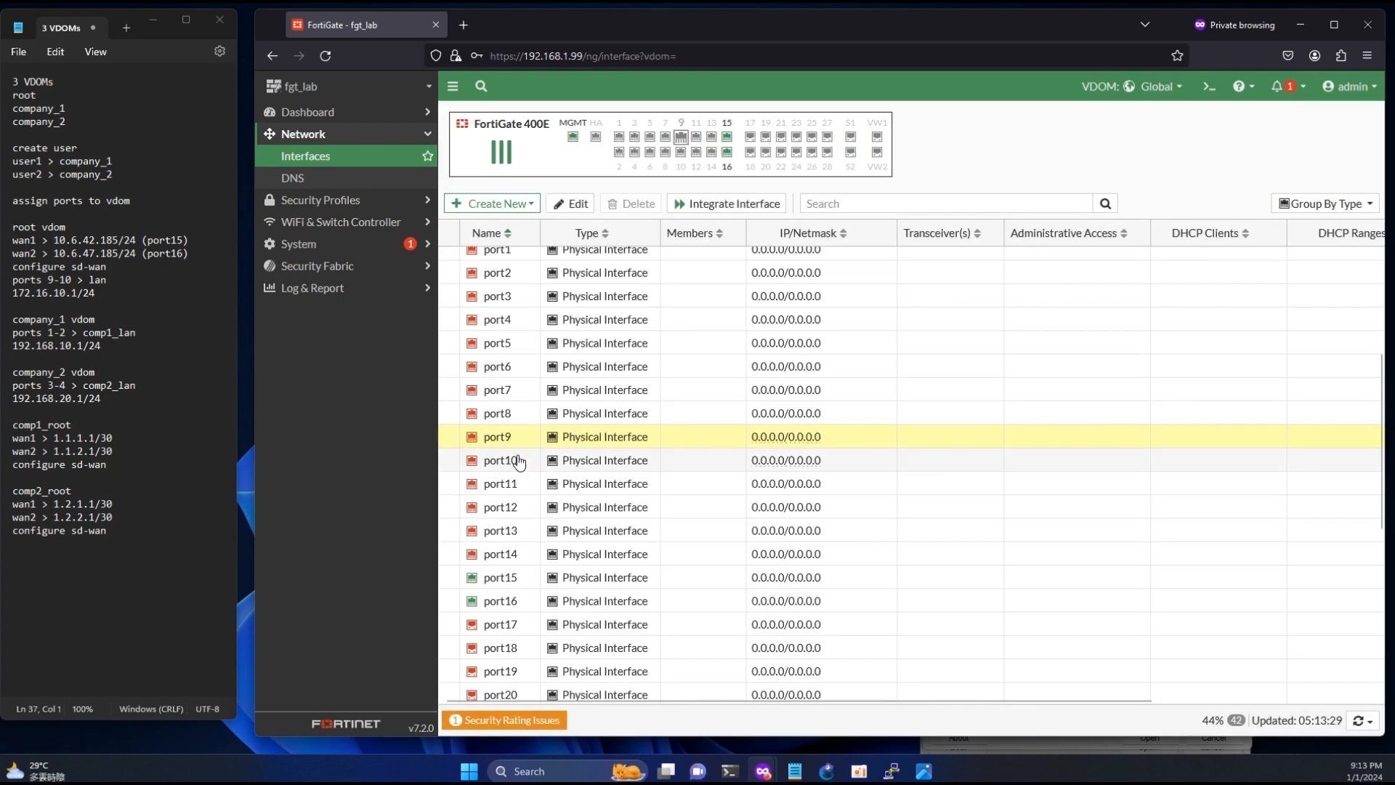
click(518, 461)
click(494, 204)
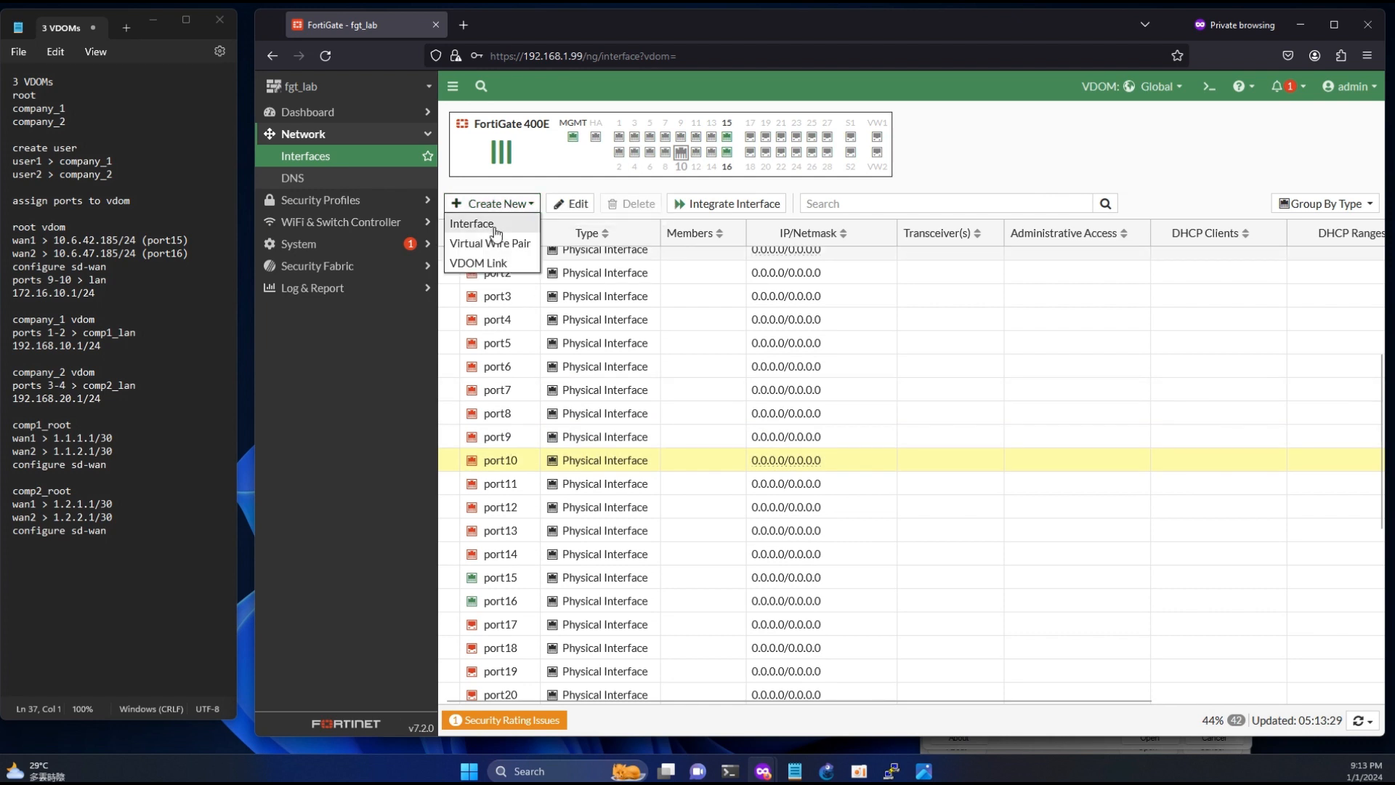
click(473, 224)
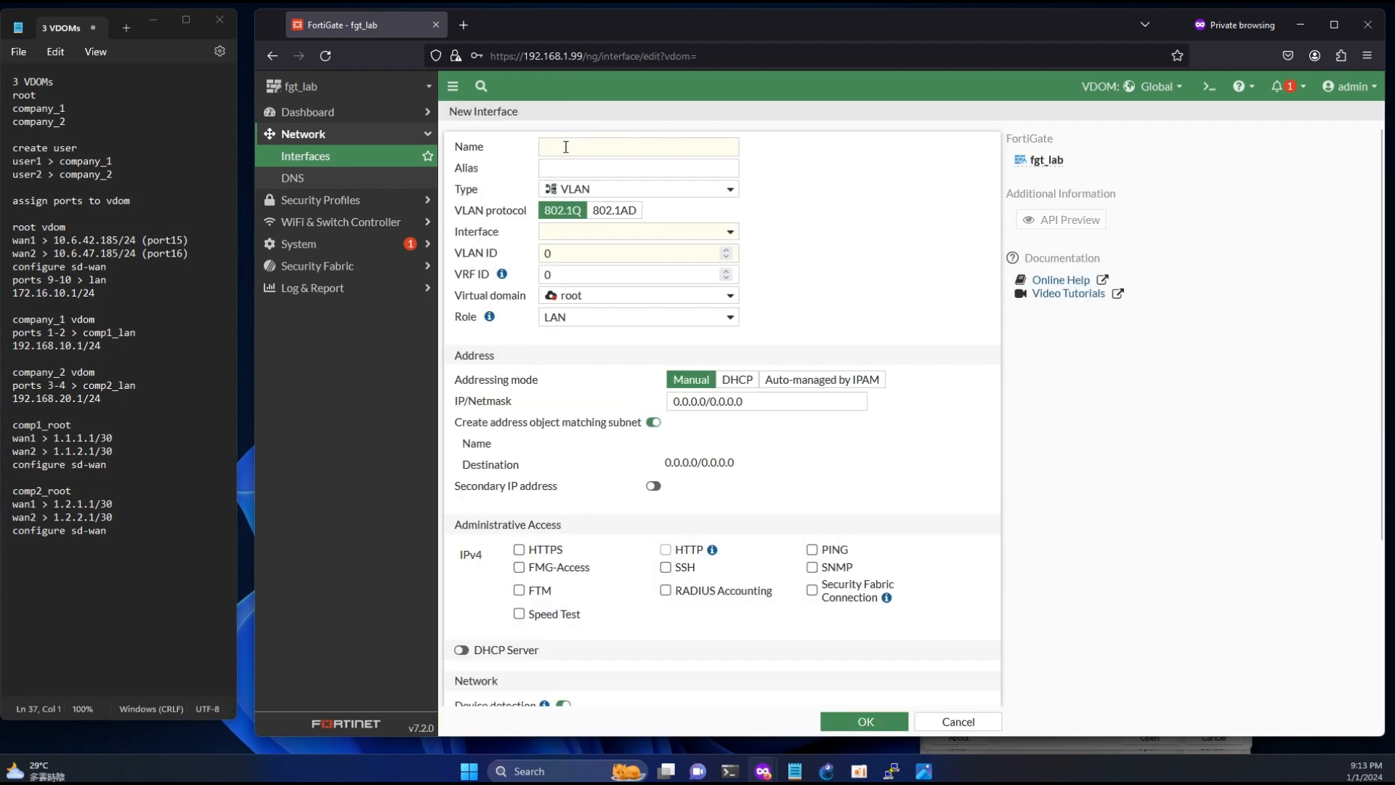
text(root_lan)
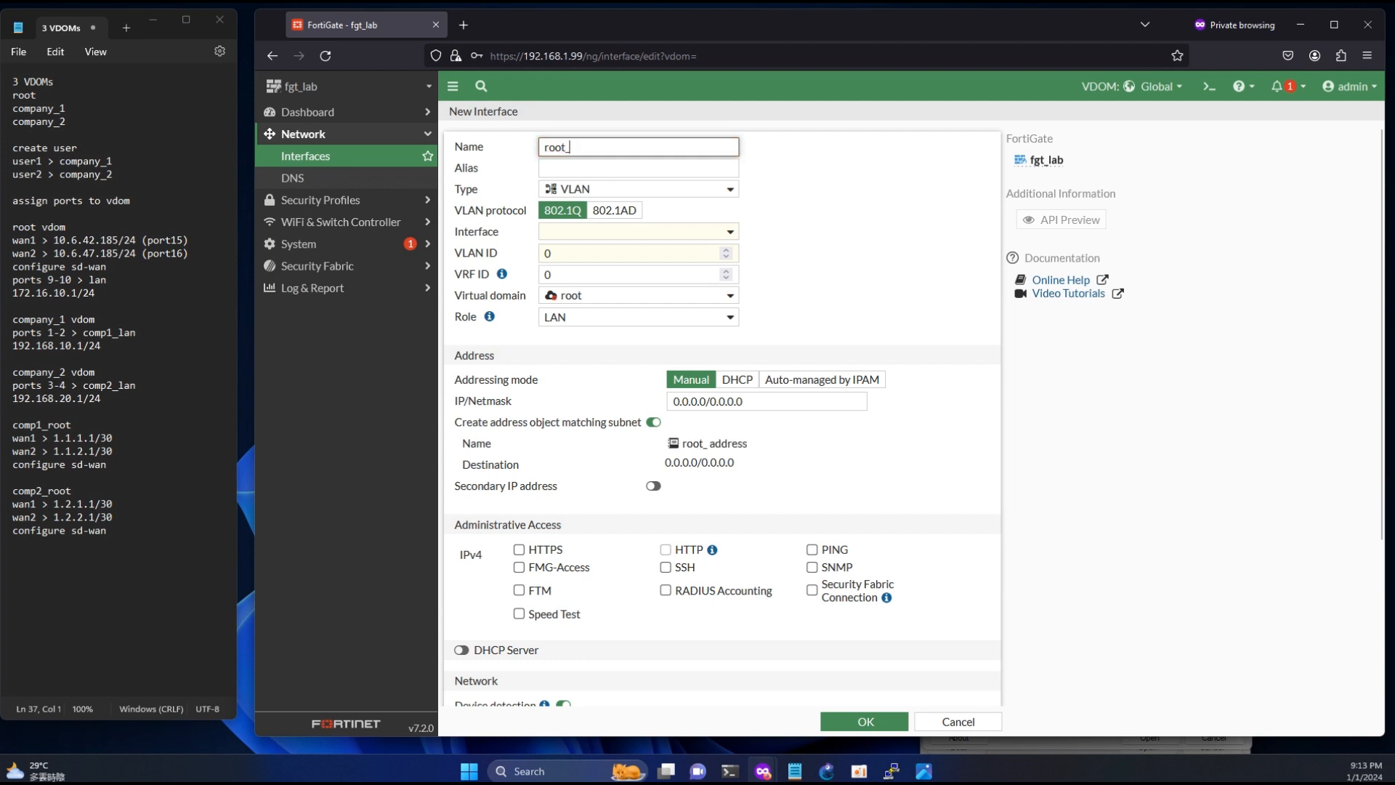
click(566, 172)
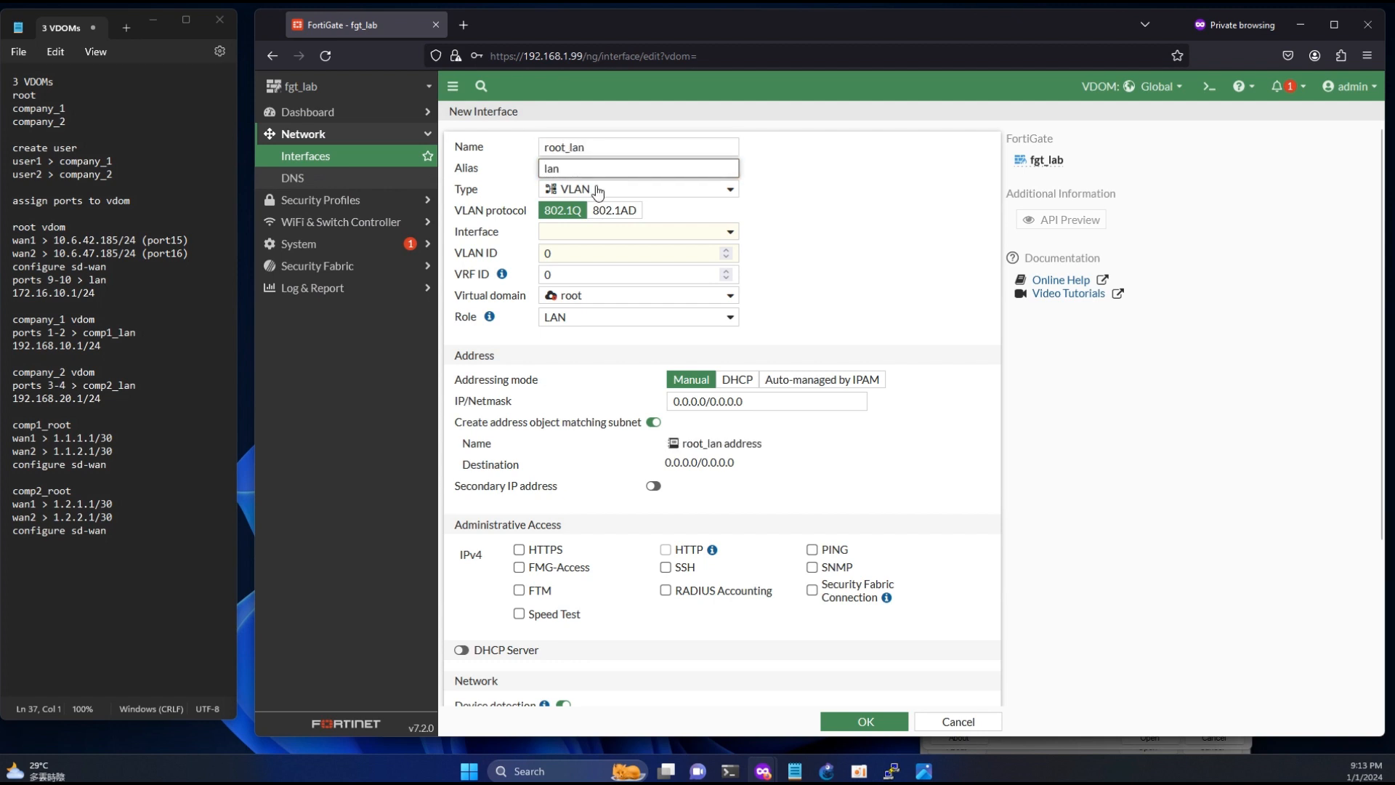
- Set the new interface's type to Redundant Interface and add port9 and port10 as its members
click(598, 190)
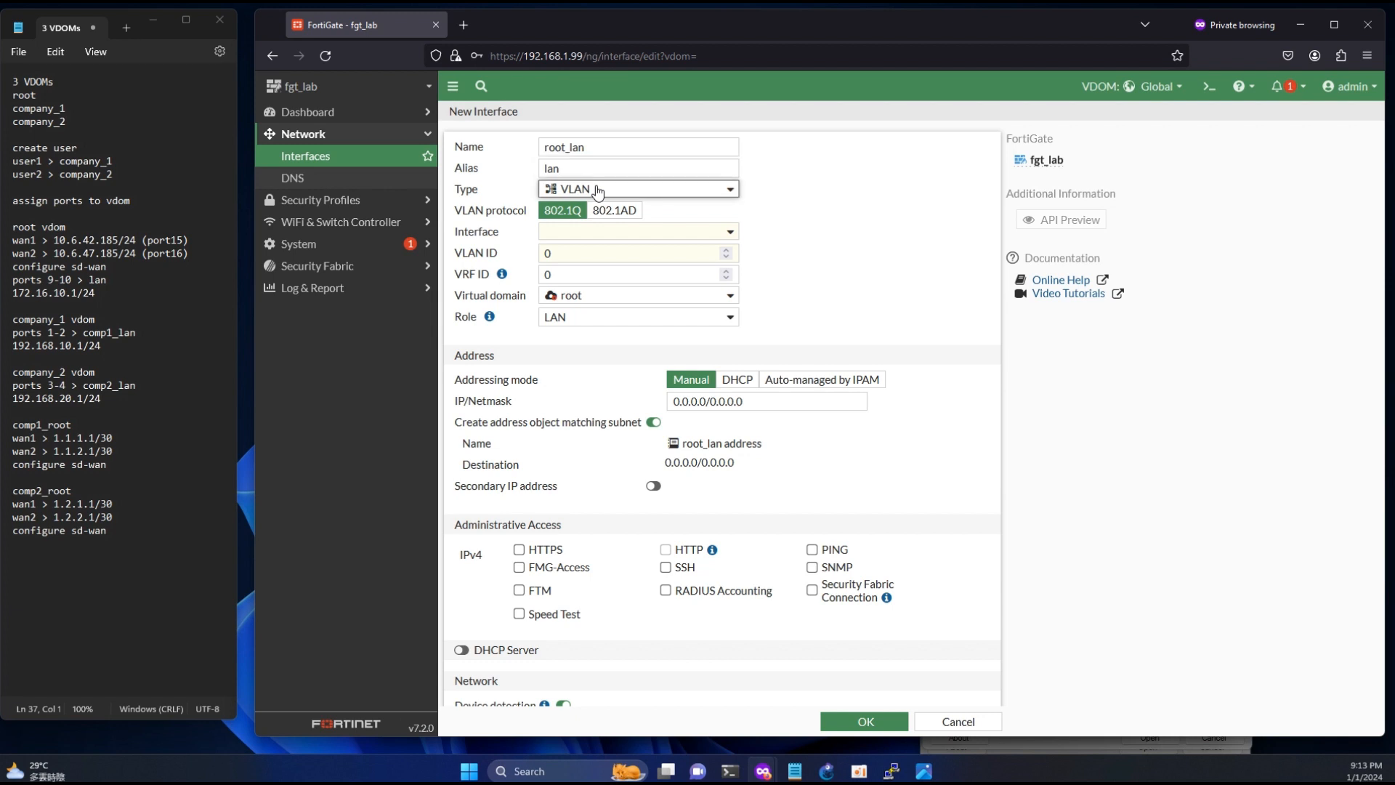
click(603, 323)
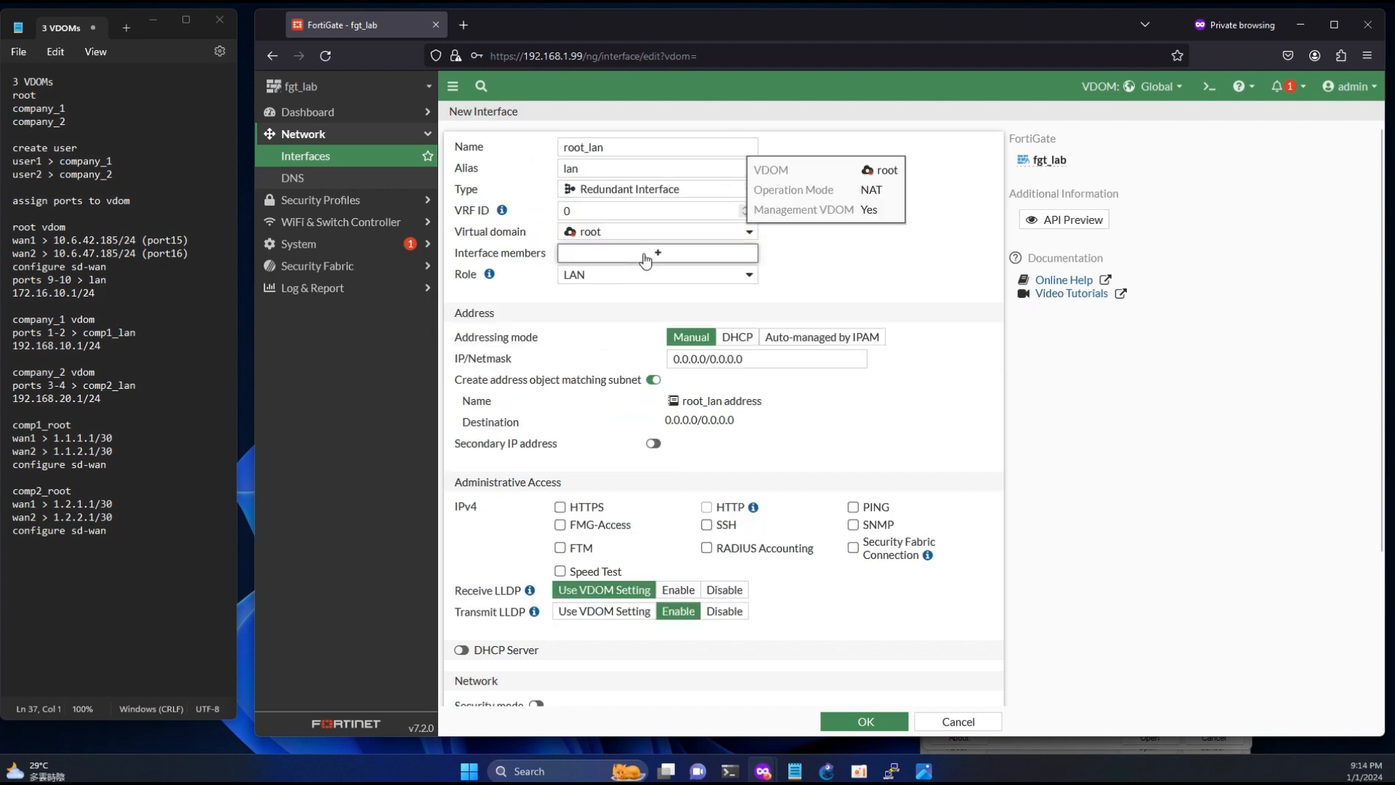
click(657, 252)
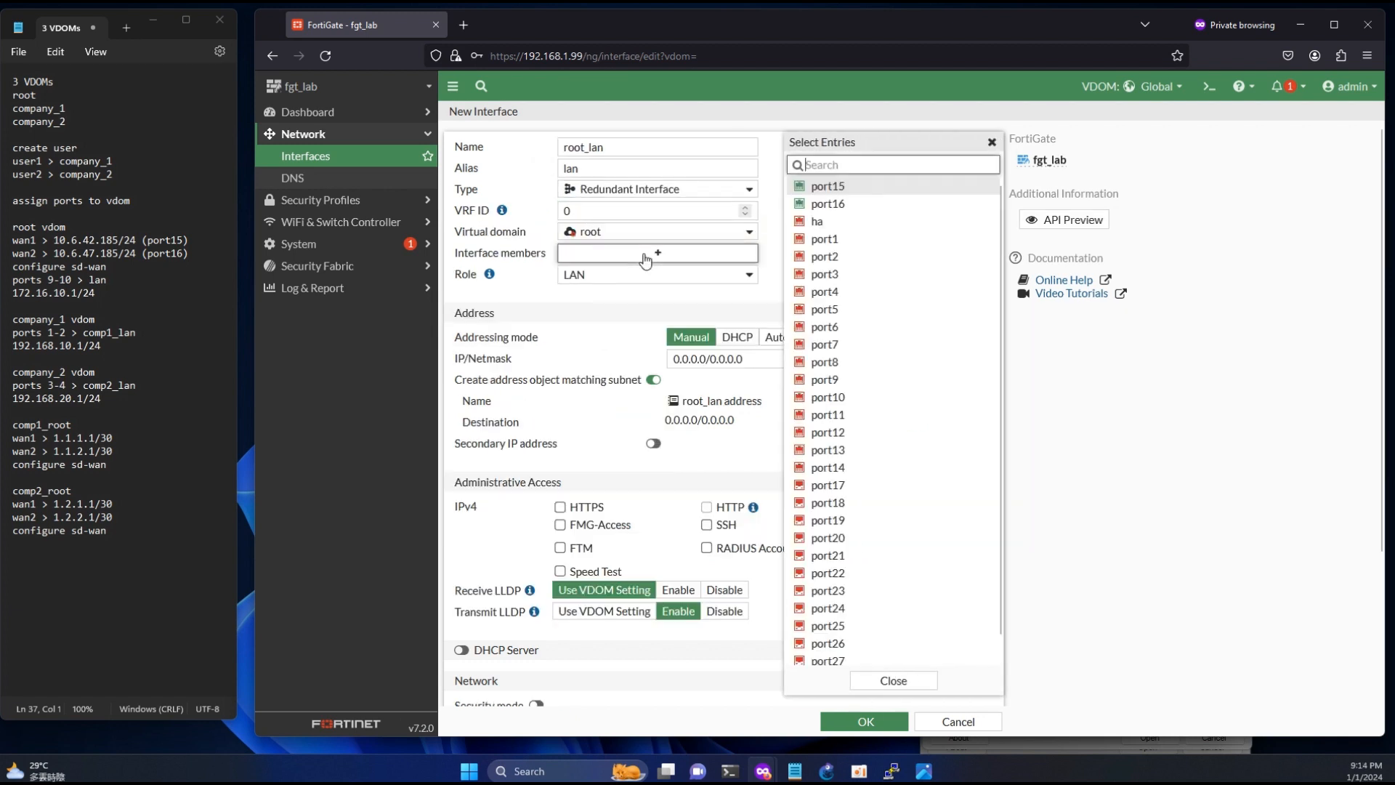
click(836, 380)
click(832, 397)
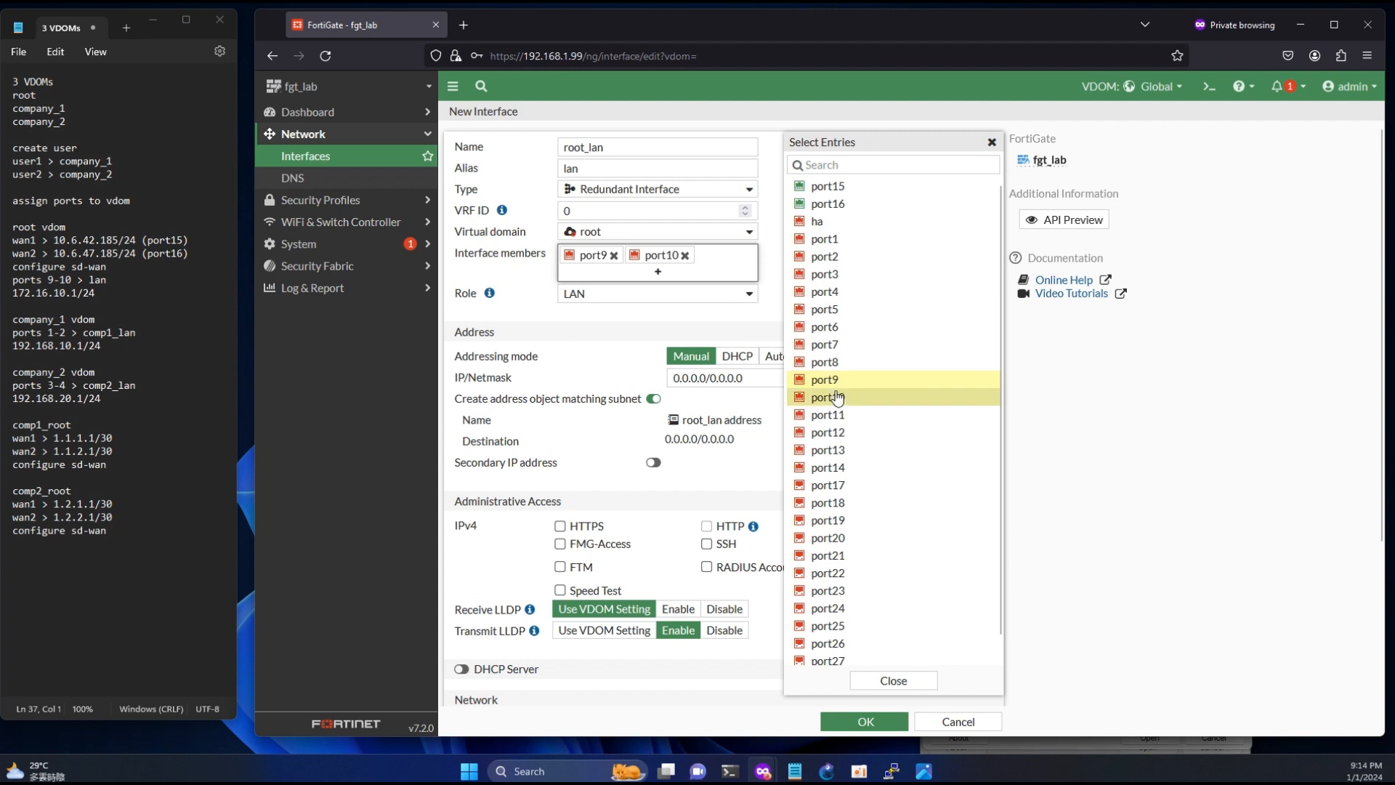
click(741, 324)
- Set root_lan's IP/netmask to 172.16.10.1/24 as listed in the notes, and allow HTTPS, HTTP and PING administrative access
drag(98, 294, 11, 294)
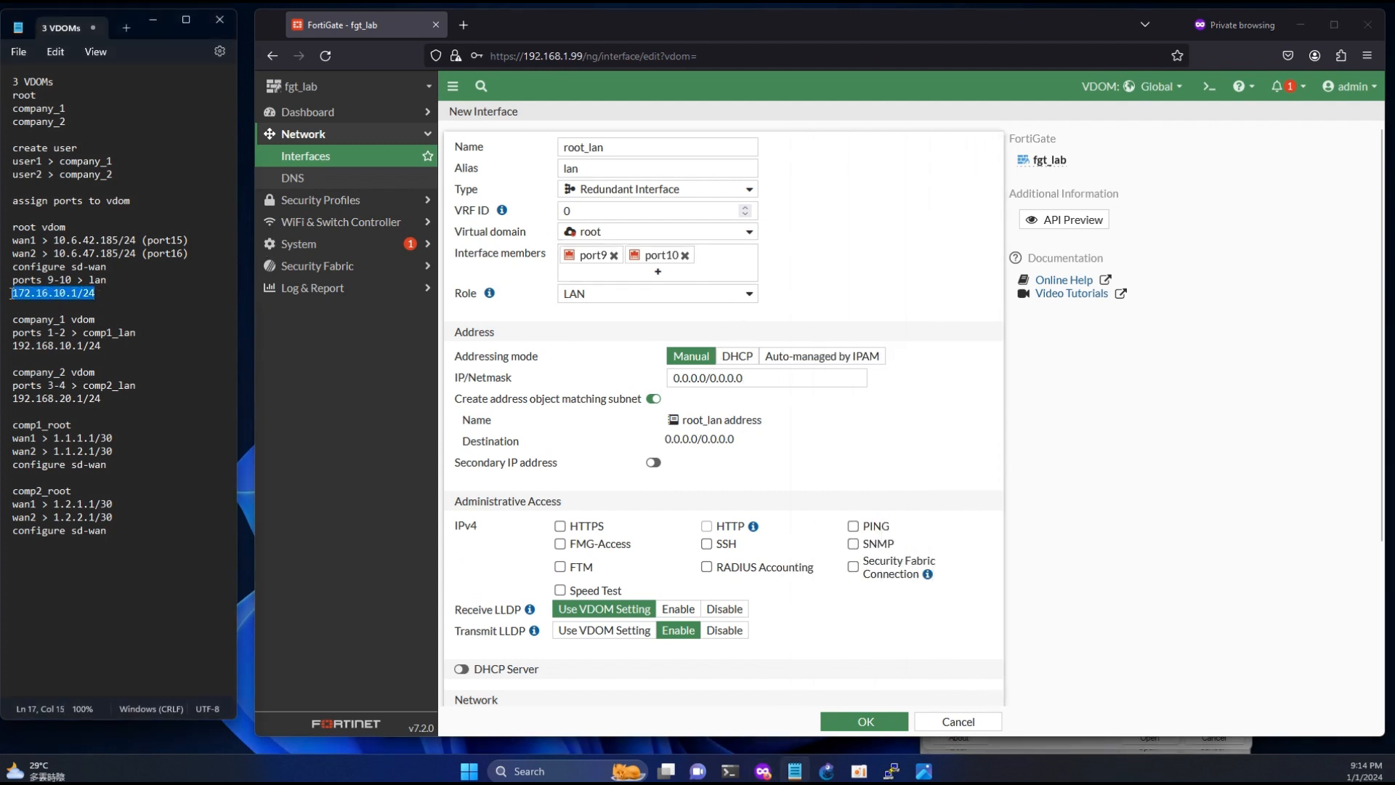
key(ctrl+c)
triple_click(741, 375)
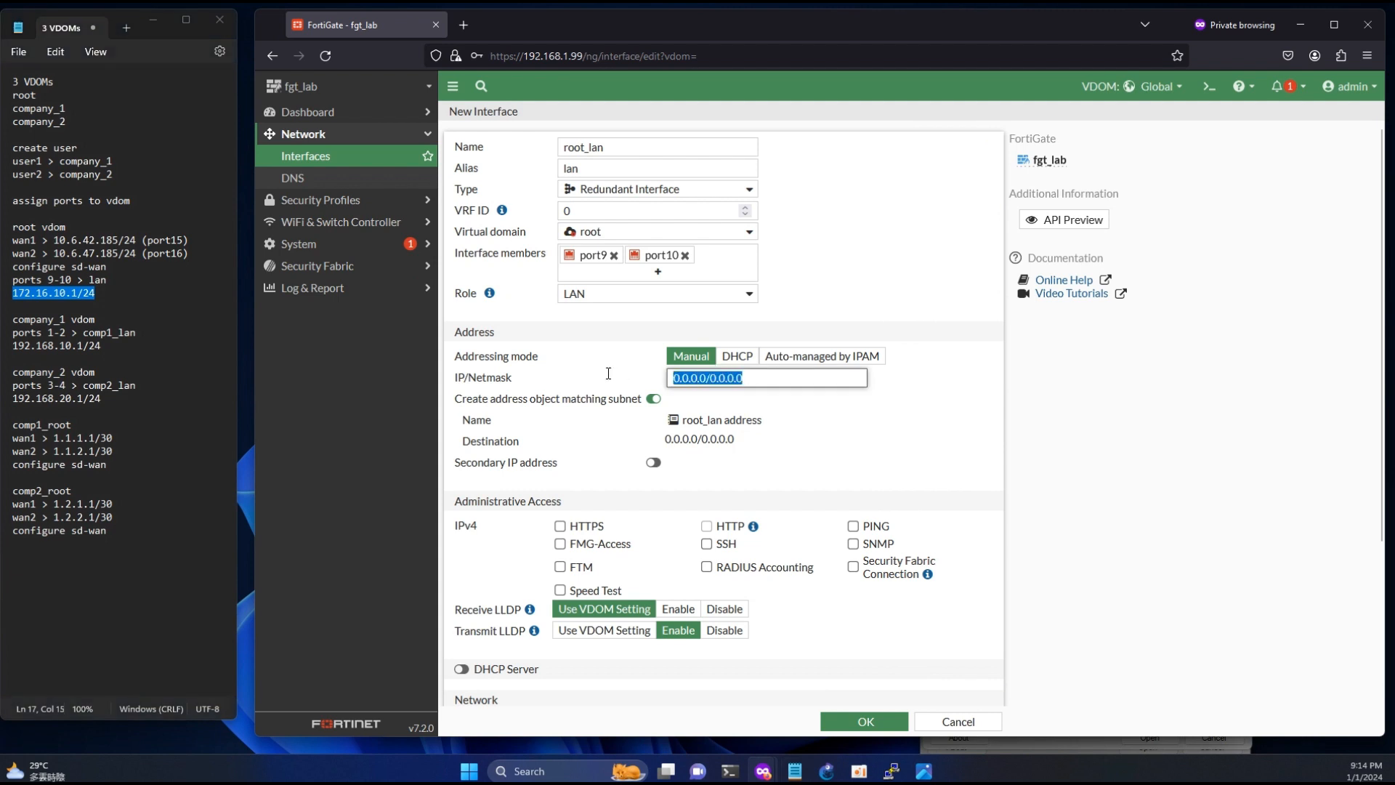
key(ctrl+v)
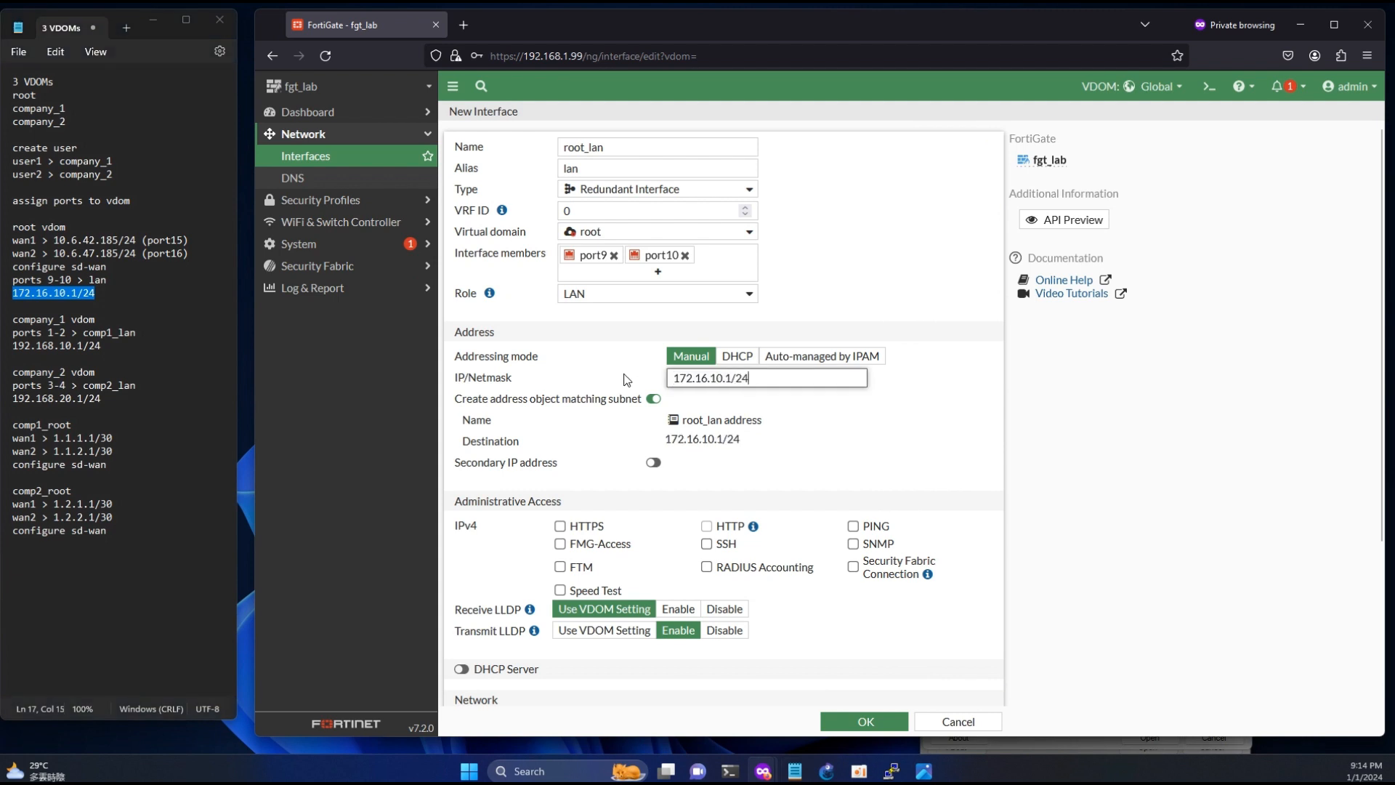
click(560, 526)
click(706, 526)
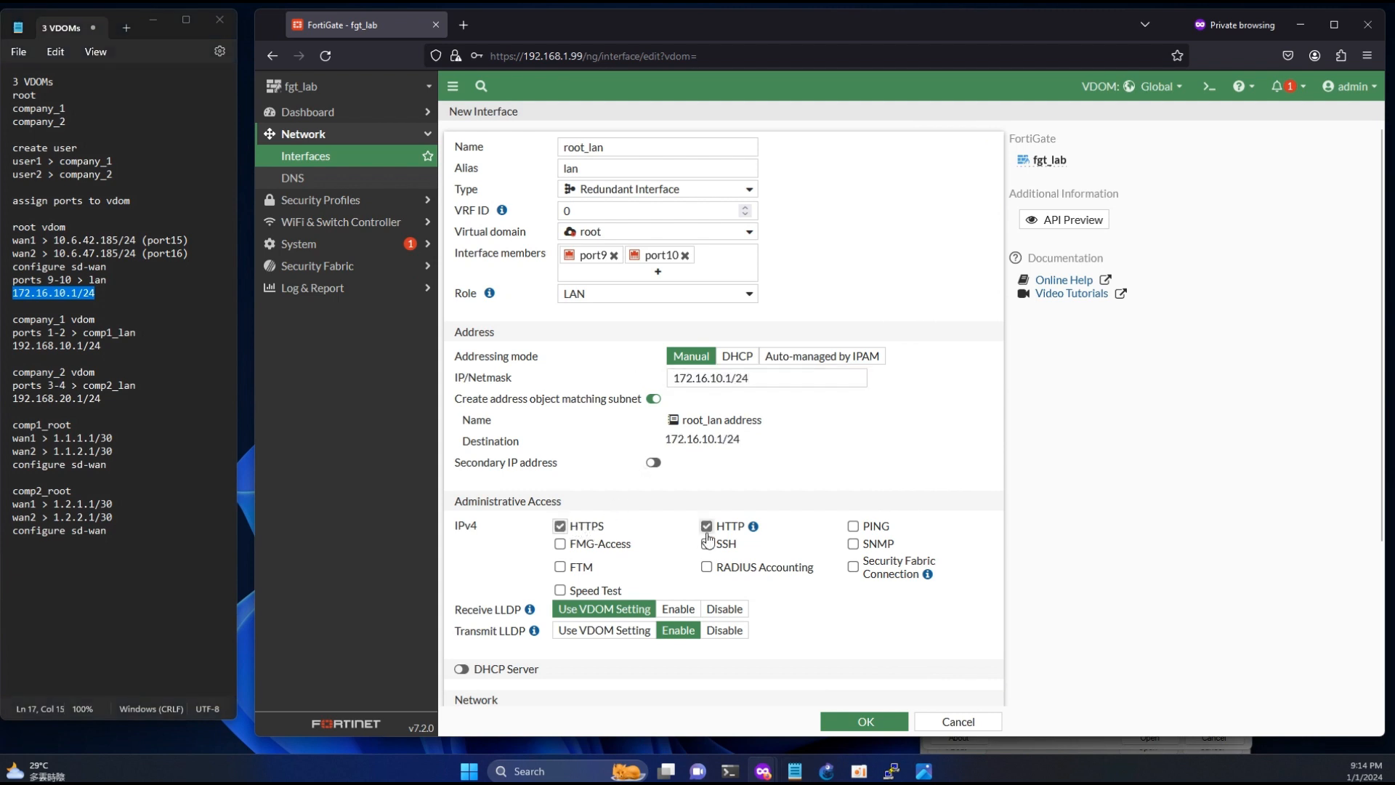
click(854, 526)
- Enable the DHCP server on root_lan with its default settings and save the interface
click(462, 669)
scroll(677, 551, down, 2)
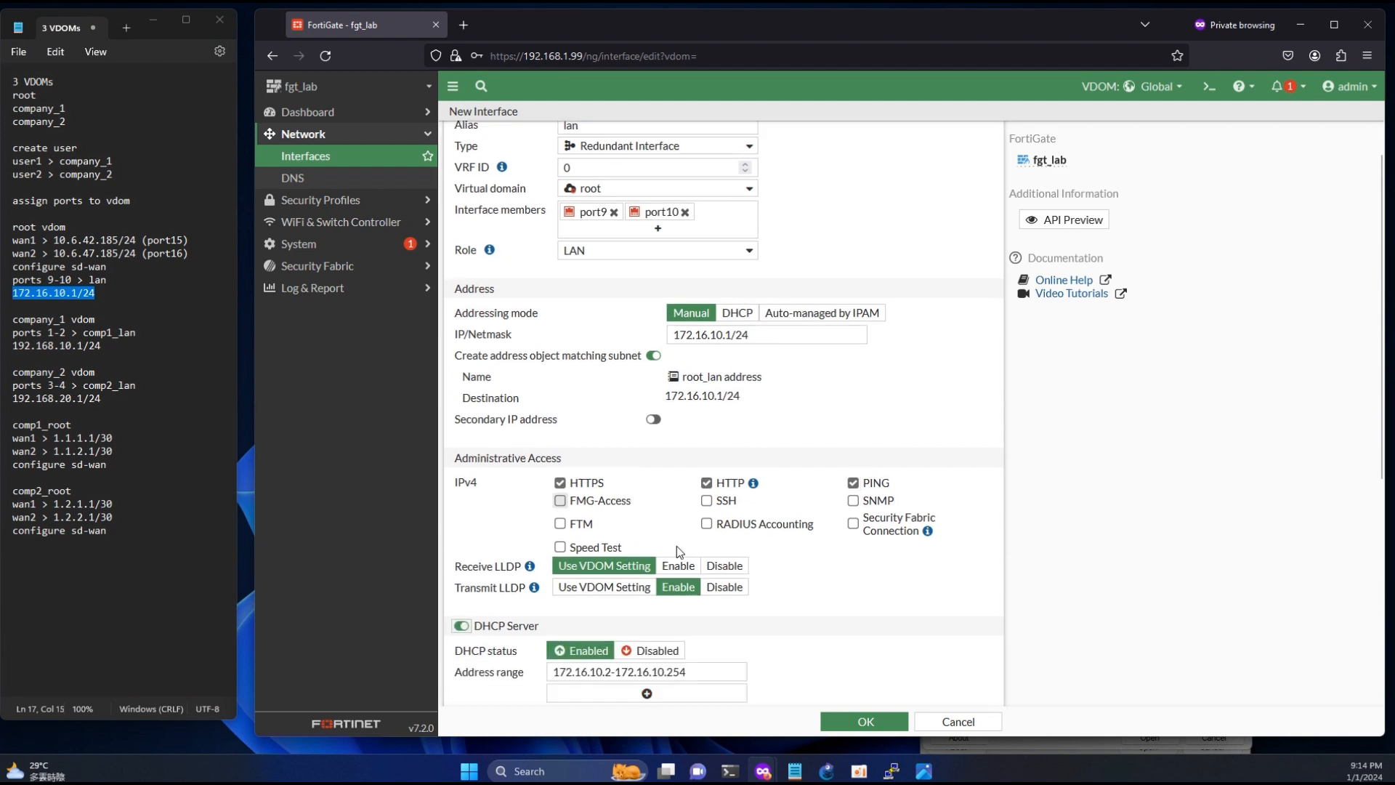
scroll(677, 546, up, 1)
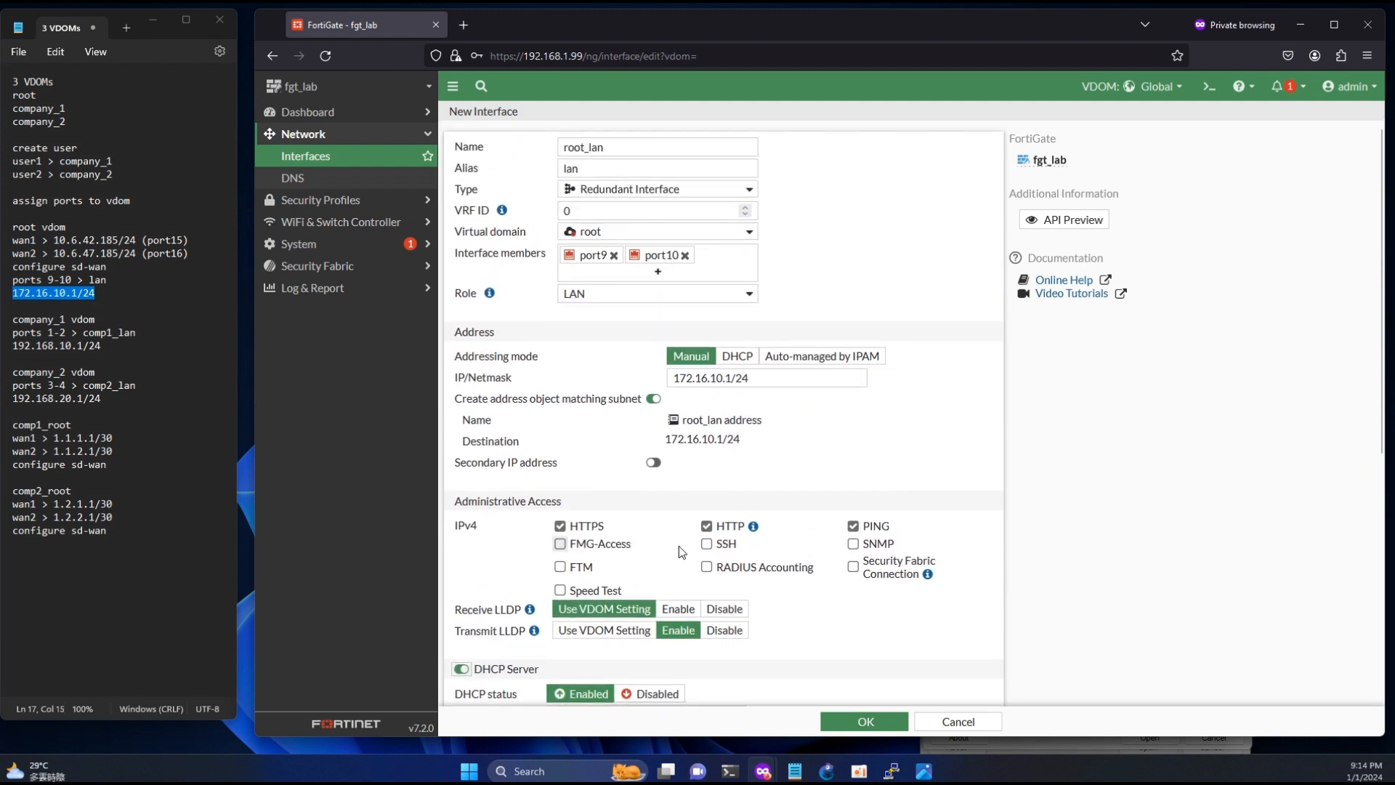
scroll(679, 547, down, 6)
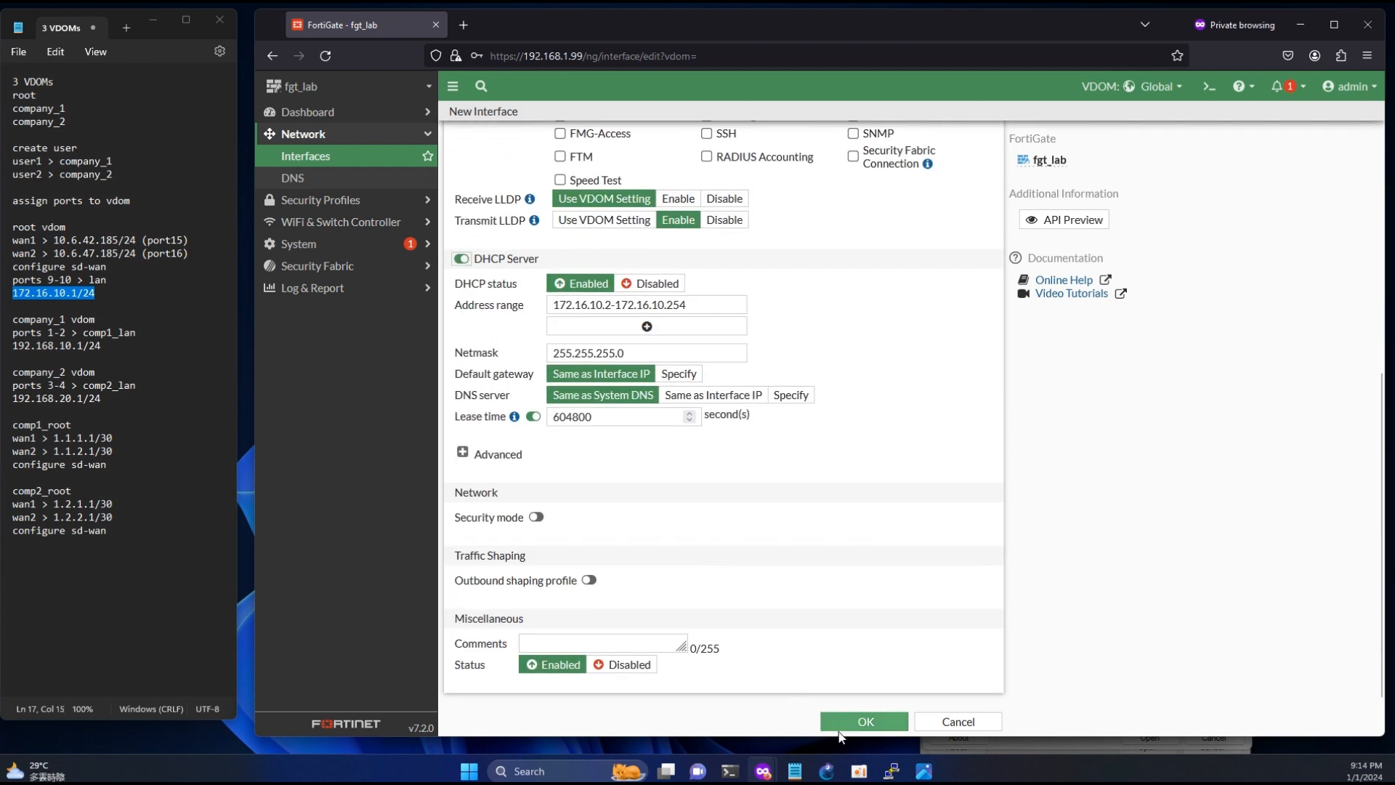
click(865, 722)
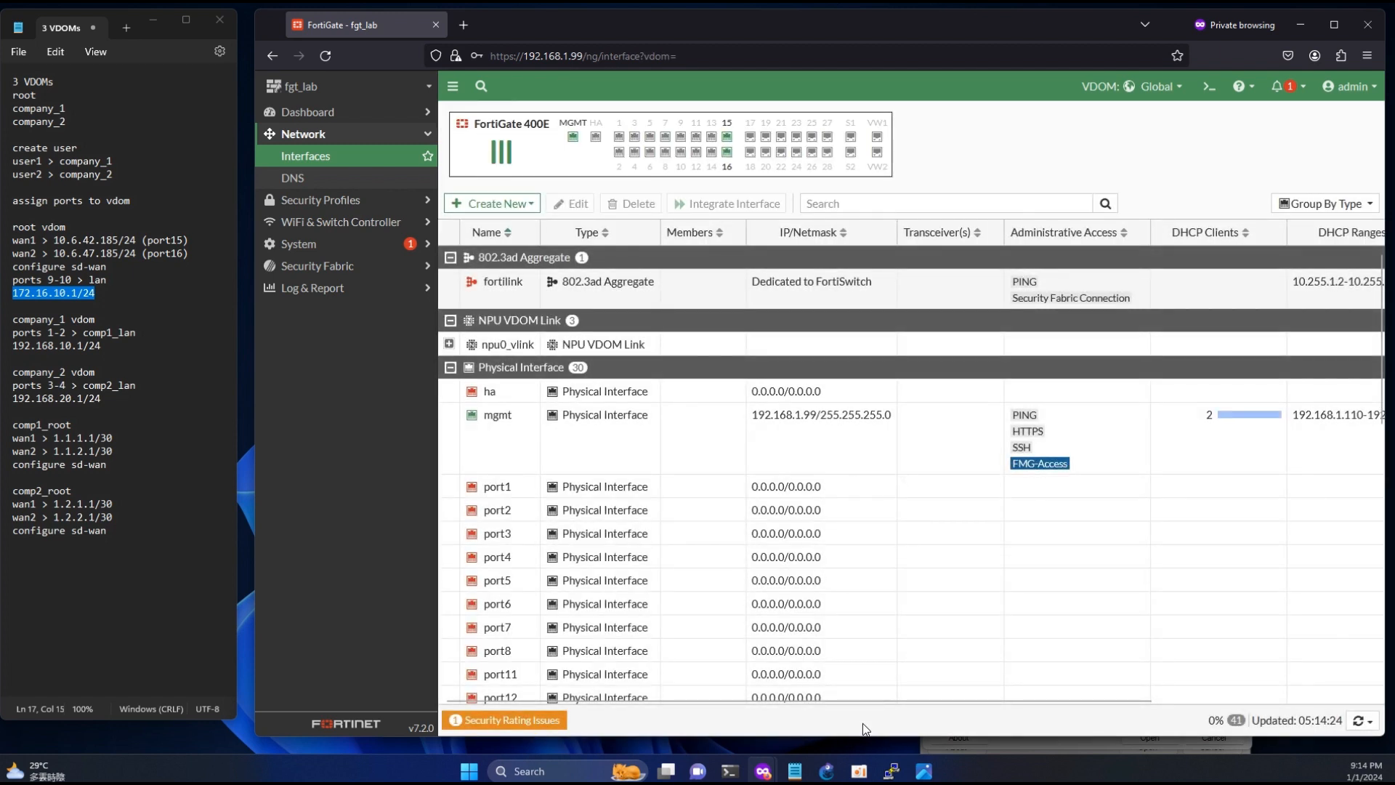
- Assign port1 to the company_1 virtual domain and save the interface
drag(48, 332, 62, 332)
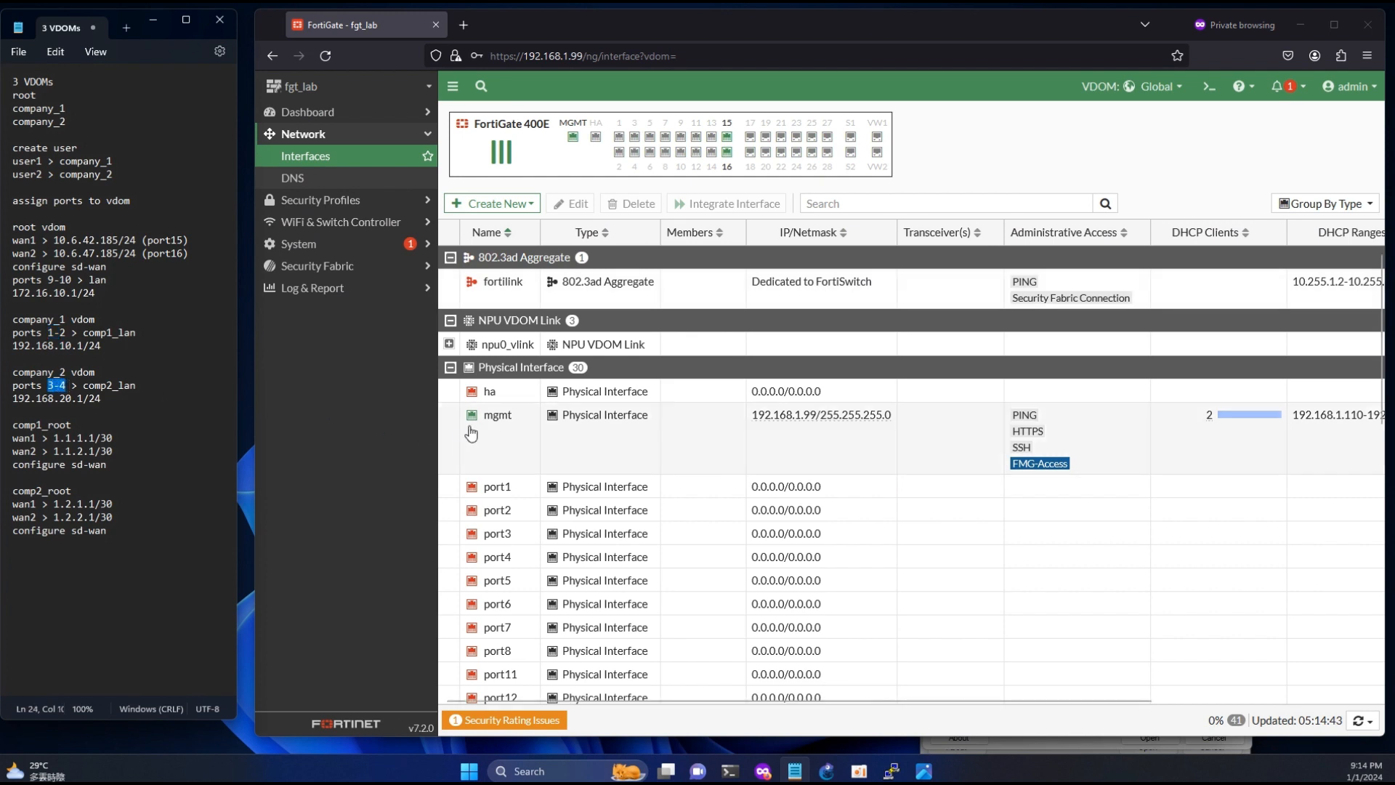
double_click(517, 486)
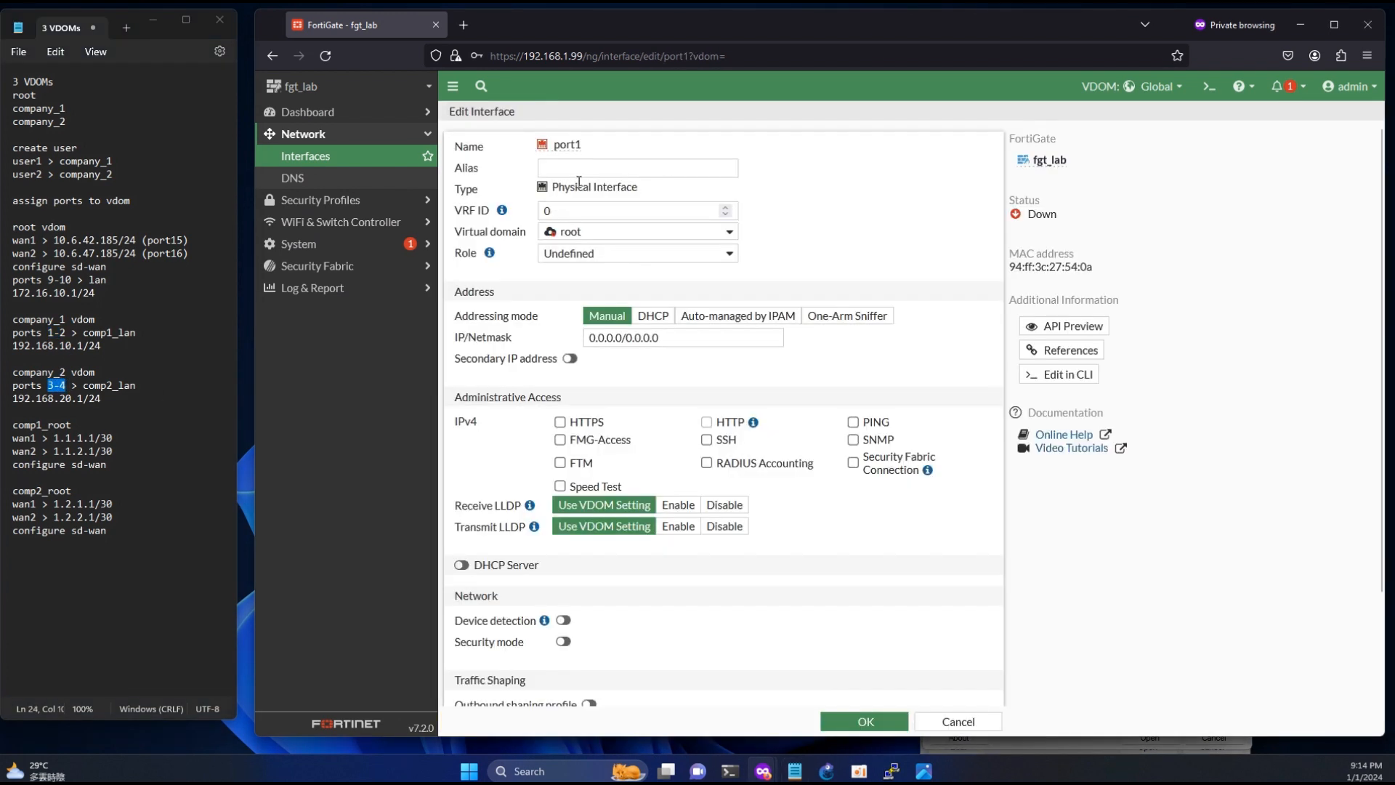
click(573, 233)
click(591, 274)
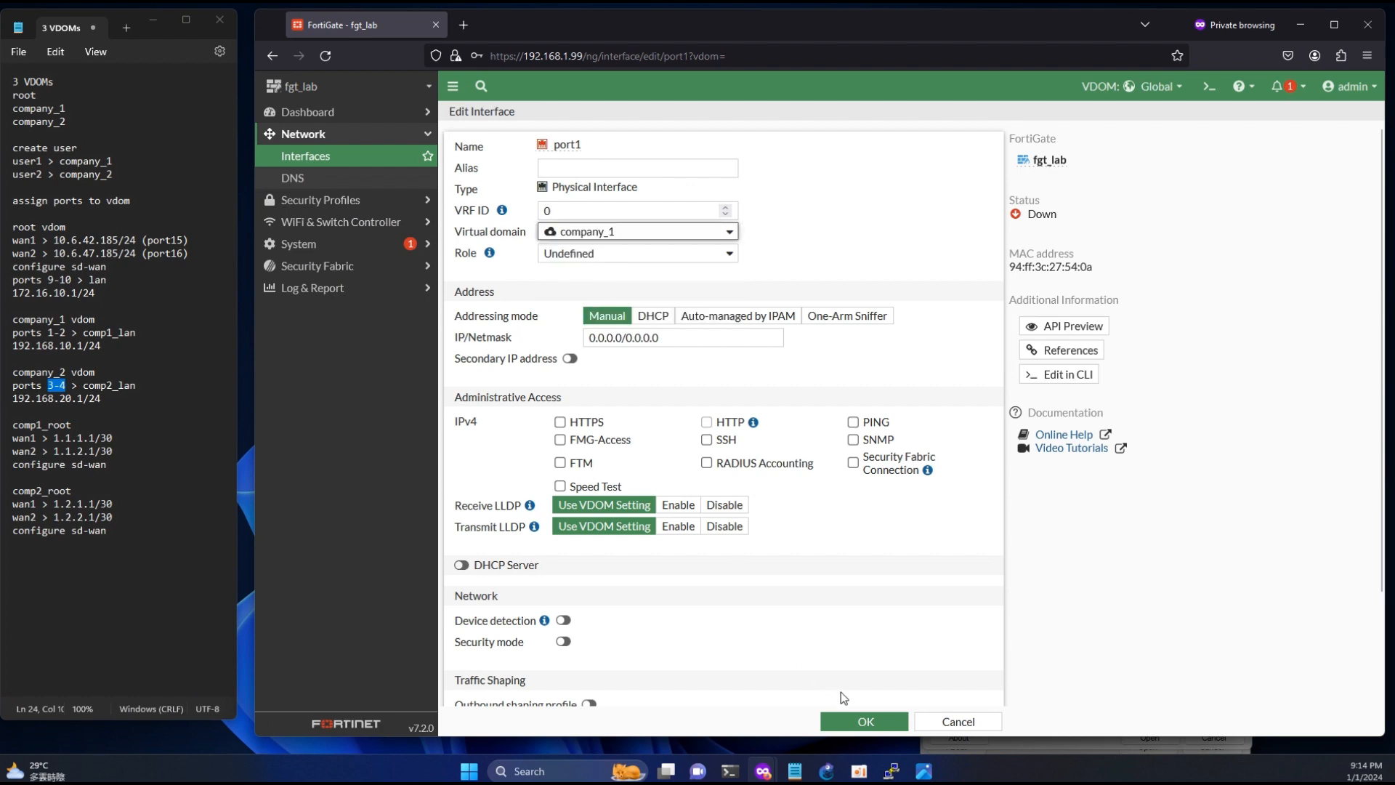
click(864, 720)
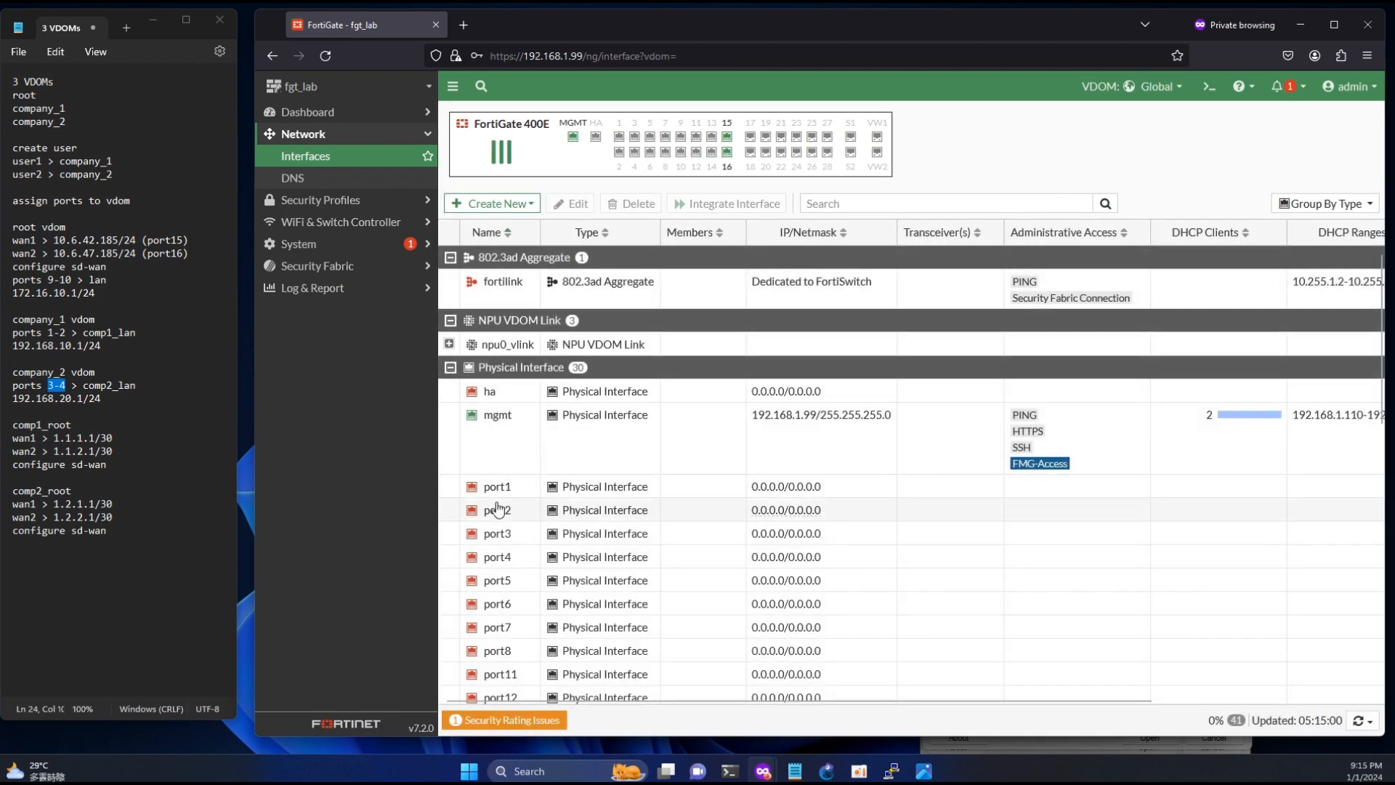
- Assign port2 to the company_1 virtual domain and save the interface
double_click(501, 509)
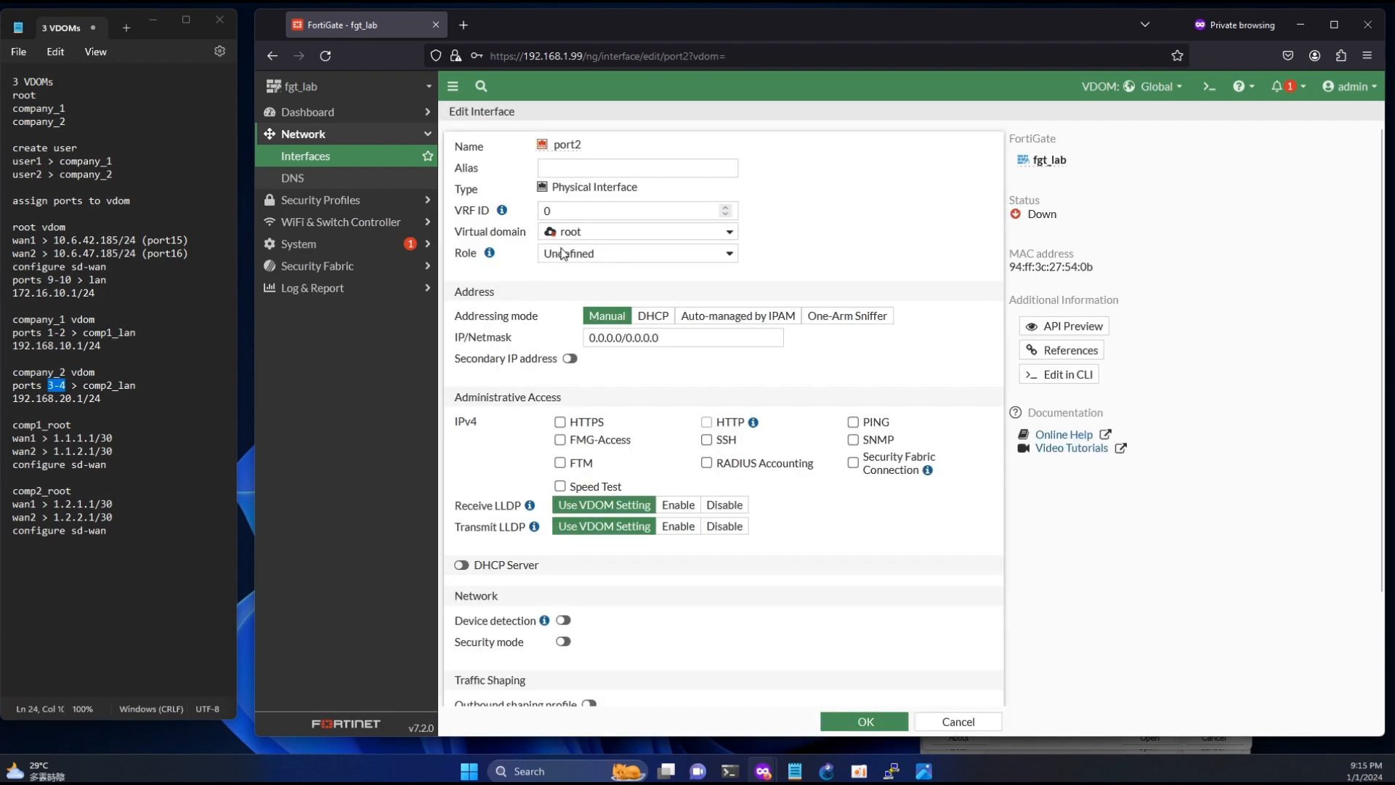
click(567, 231)
click(596, 276)
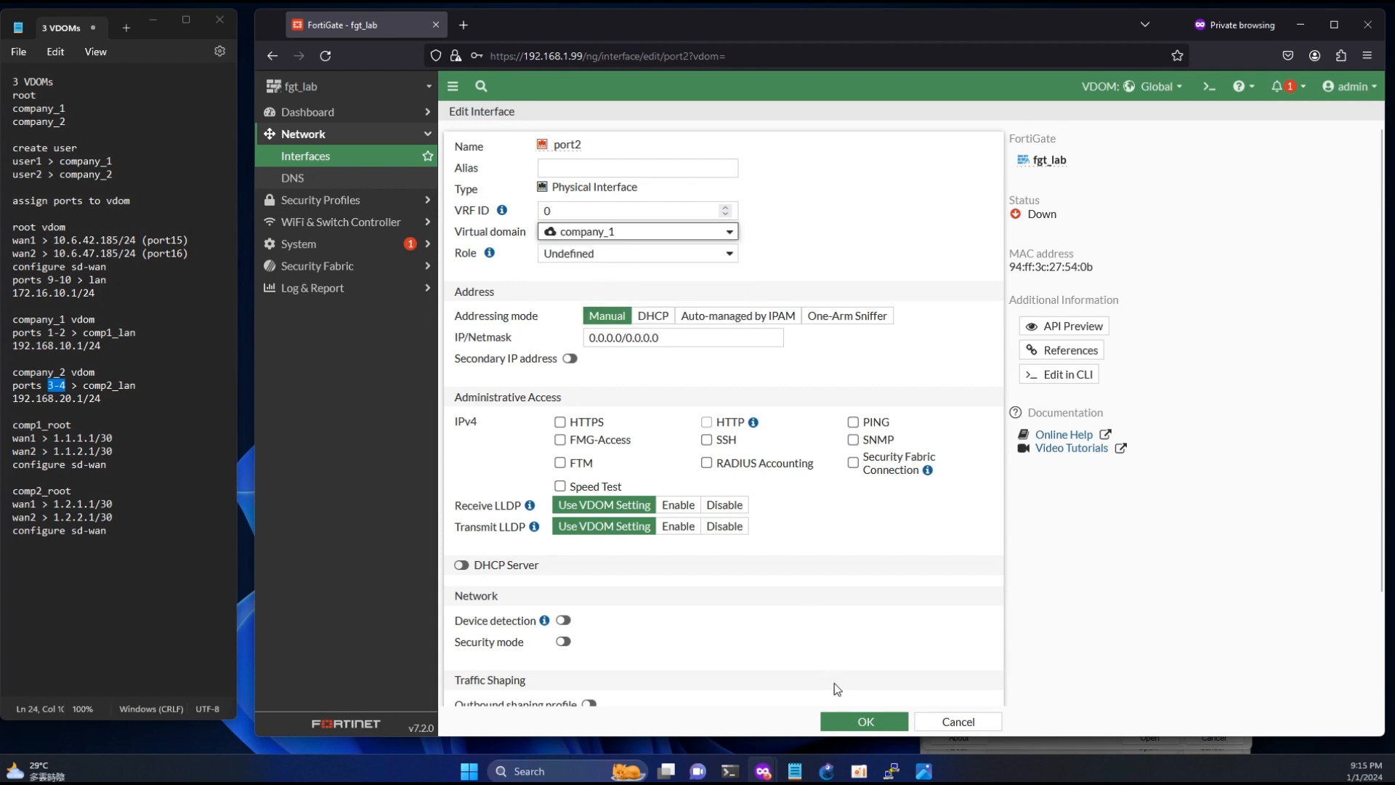
click(856, 713)
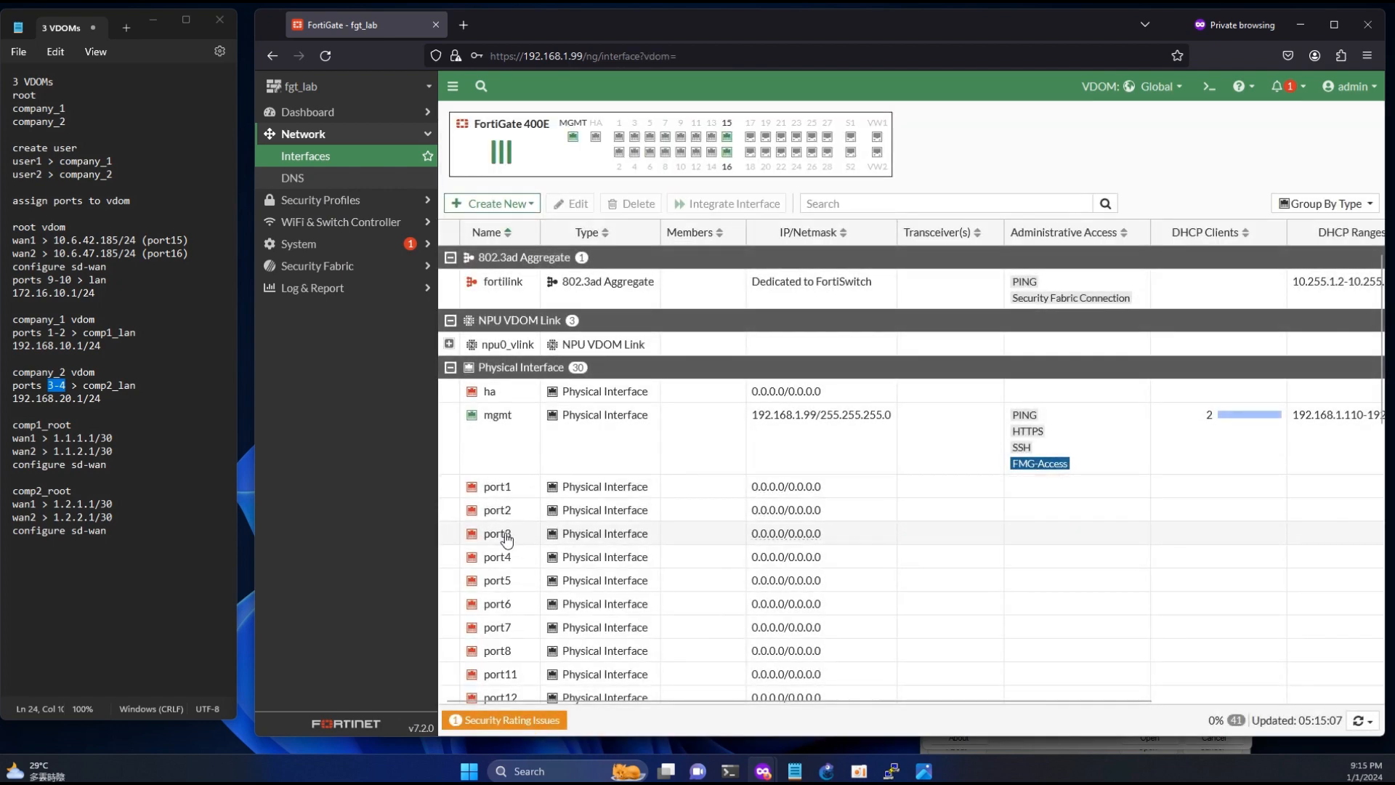
- Assign port3 to the company_2 virtual domain and save the interface
double_click(507, 536)
drag(48, 387, 66, 389)
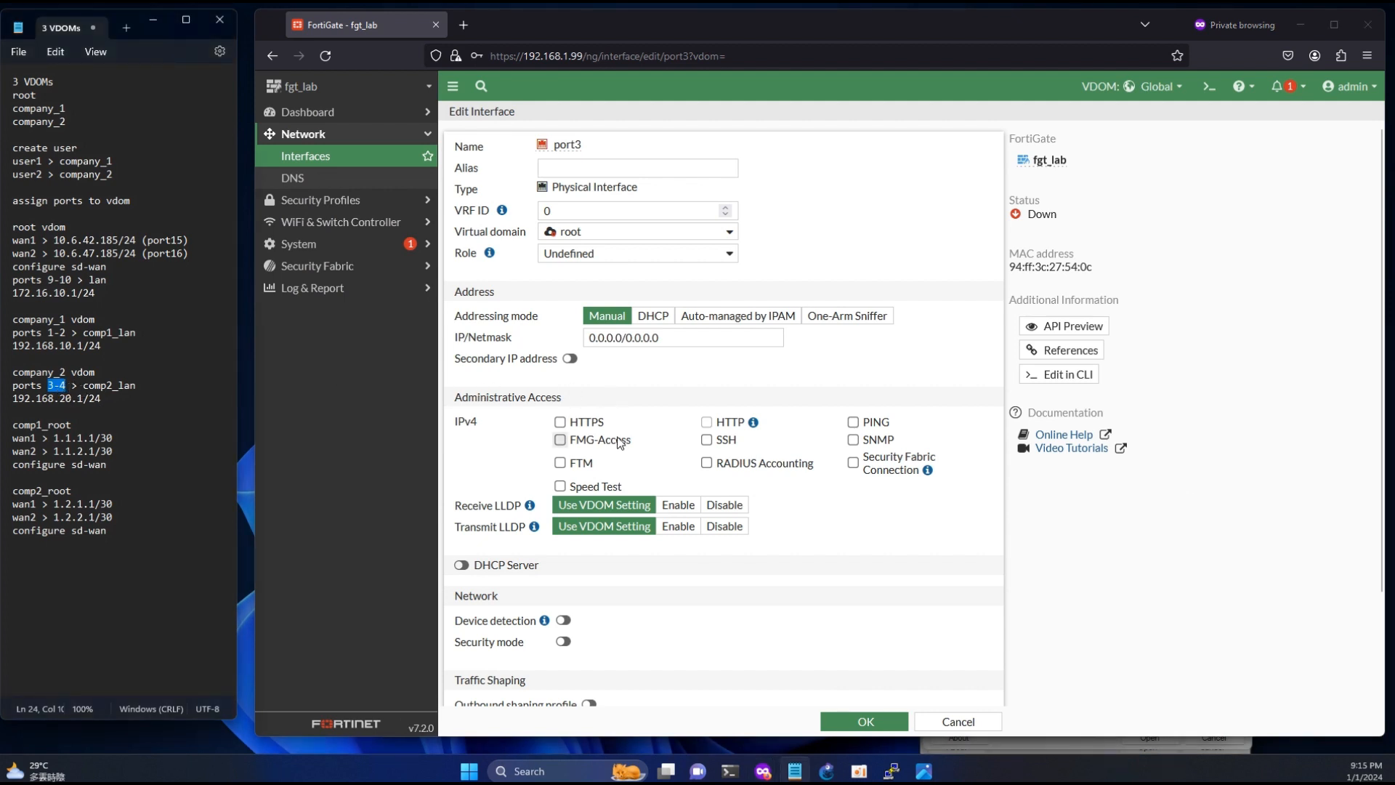
click(586, 234)
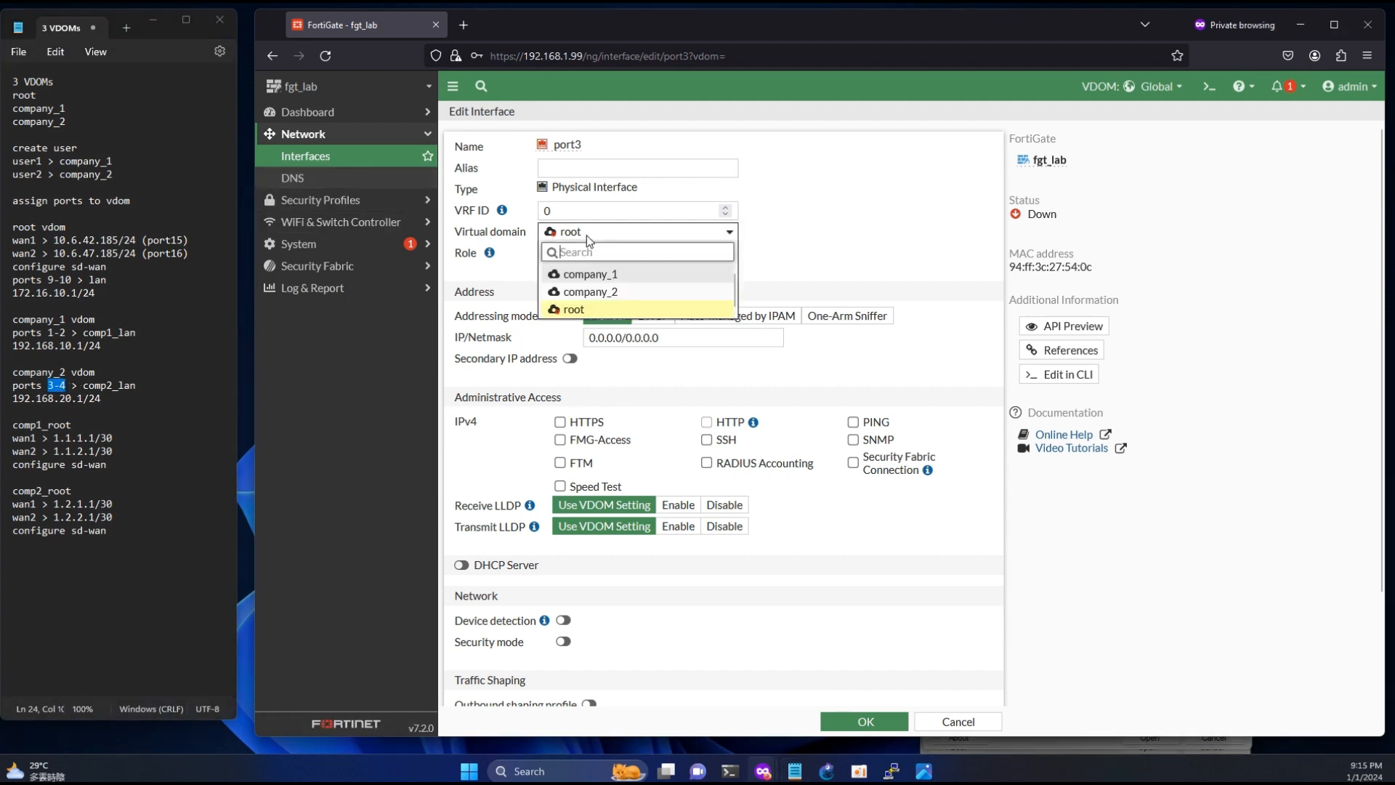
click(592, 289)
click(889, 724)
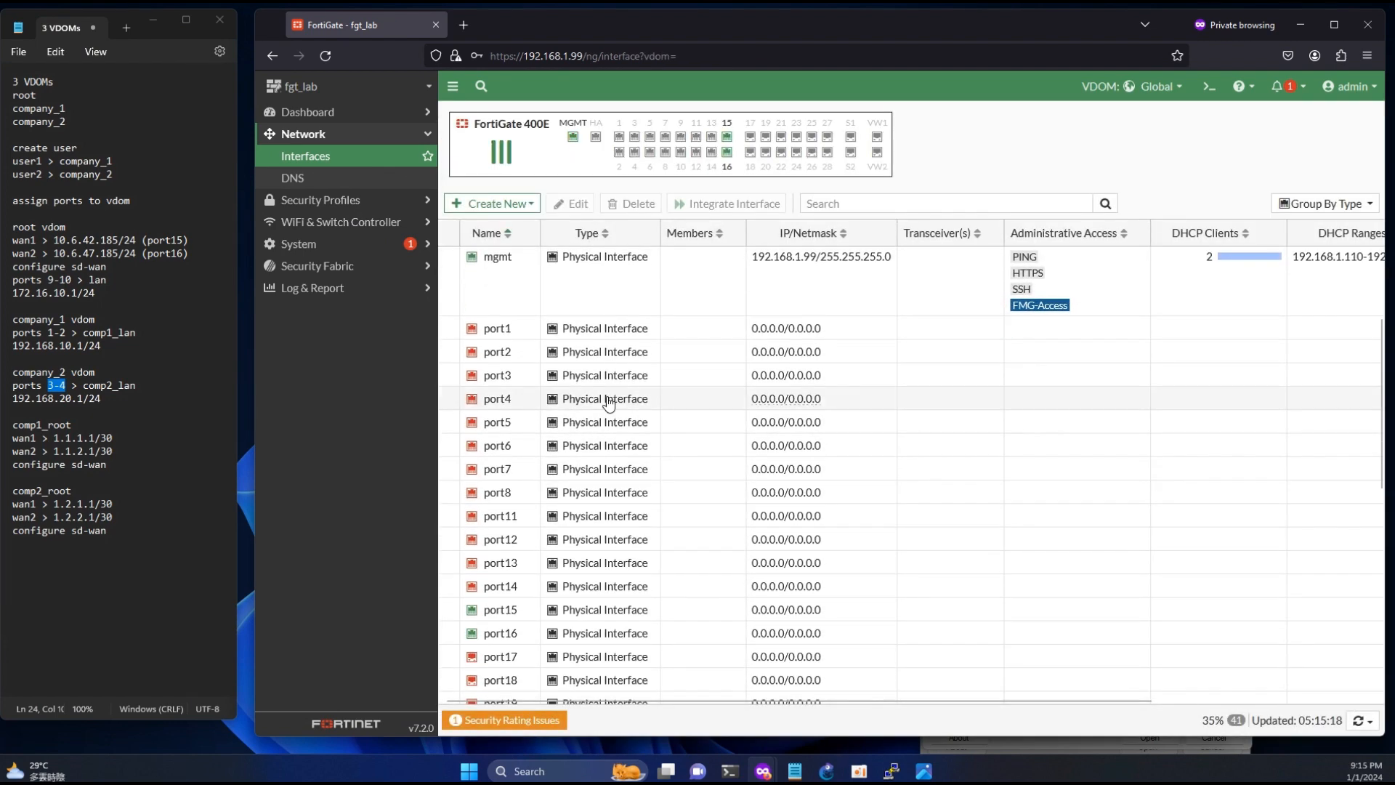
- Assign port4 to the company_2 virtual domain and save the interface
double_click(496, 398)
click(586, 234)
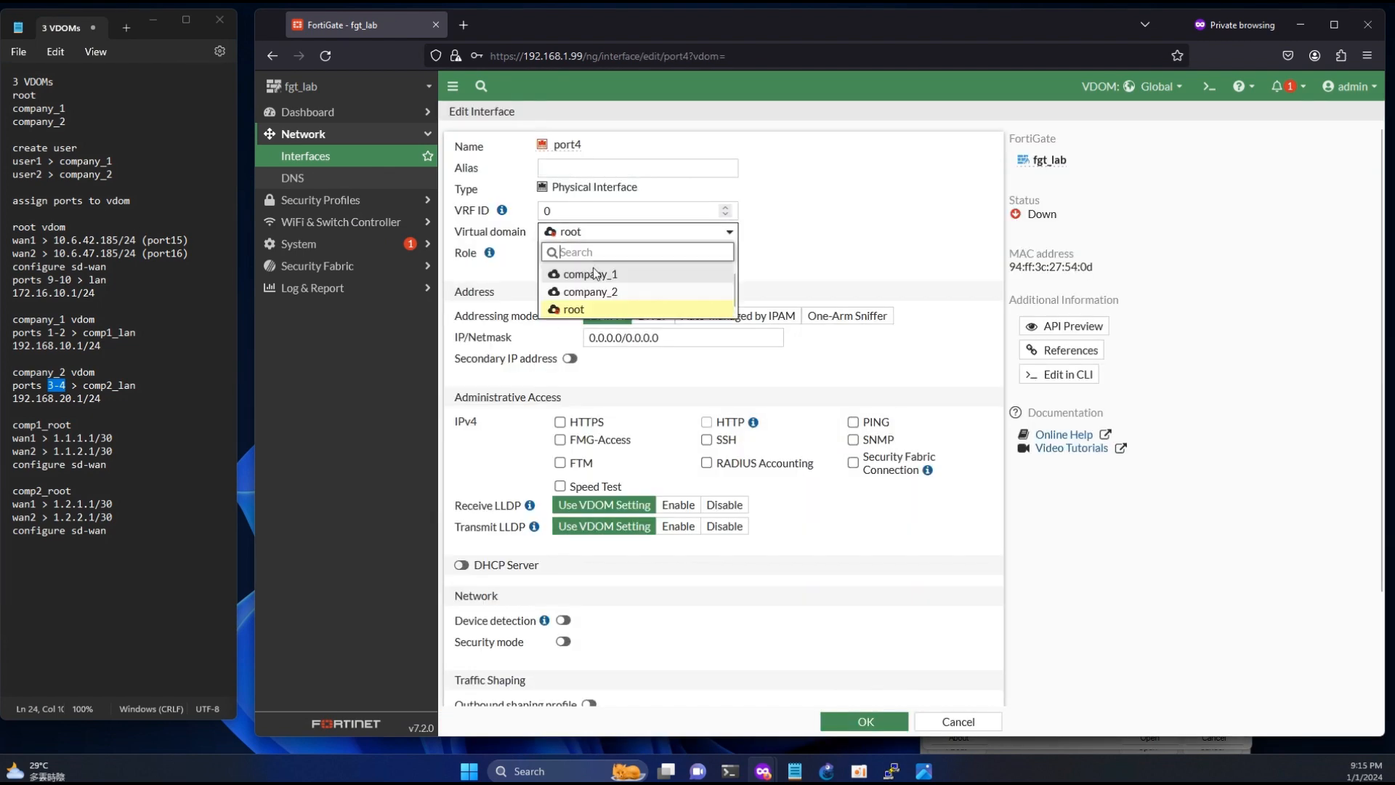
click(592, 289)
click(885, 724)
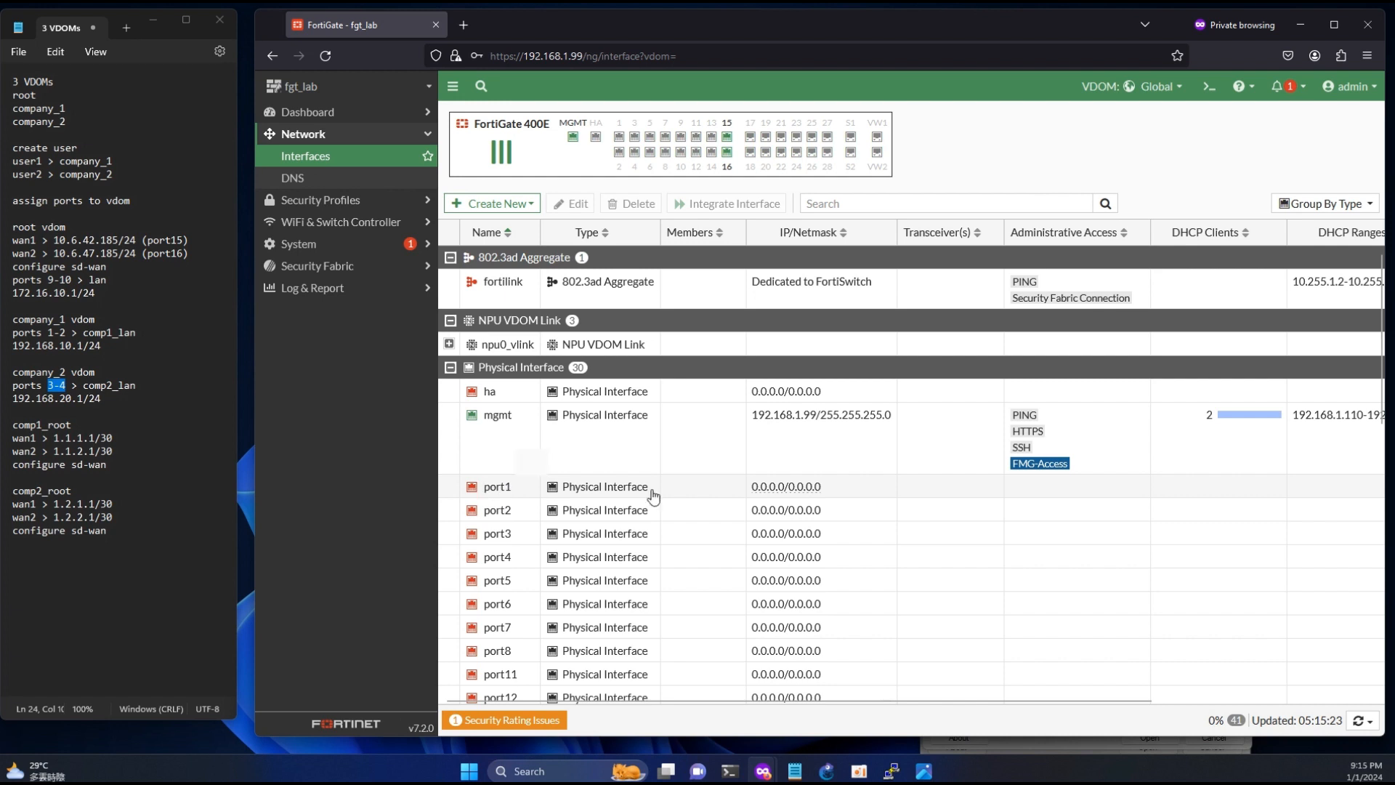
- Start a new interface named comp1_lan with alias lan and set its type to Redundant Interface
drag(654, 496, 862, 513)
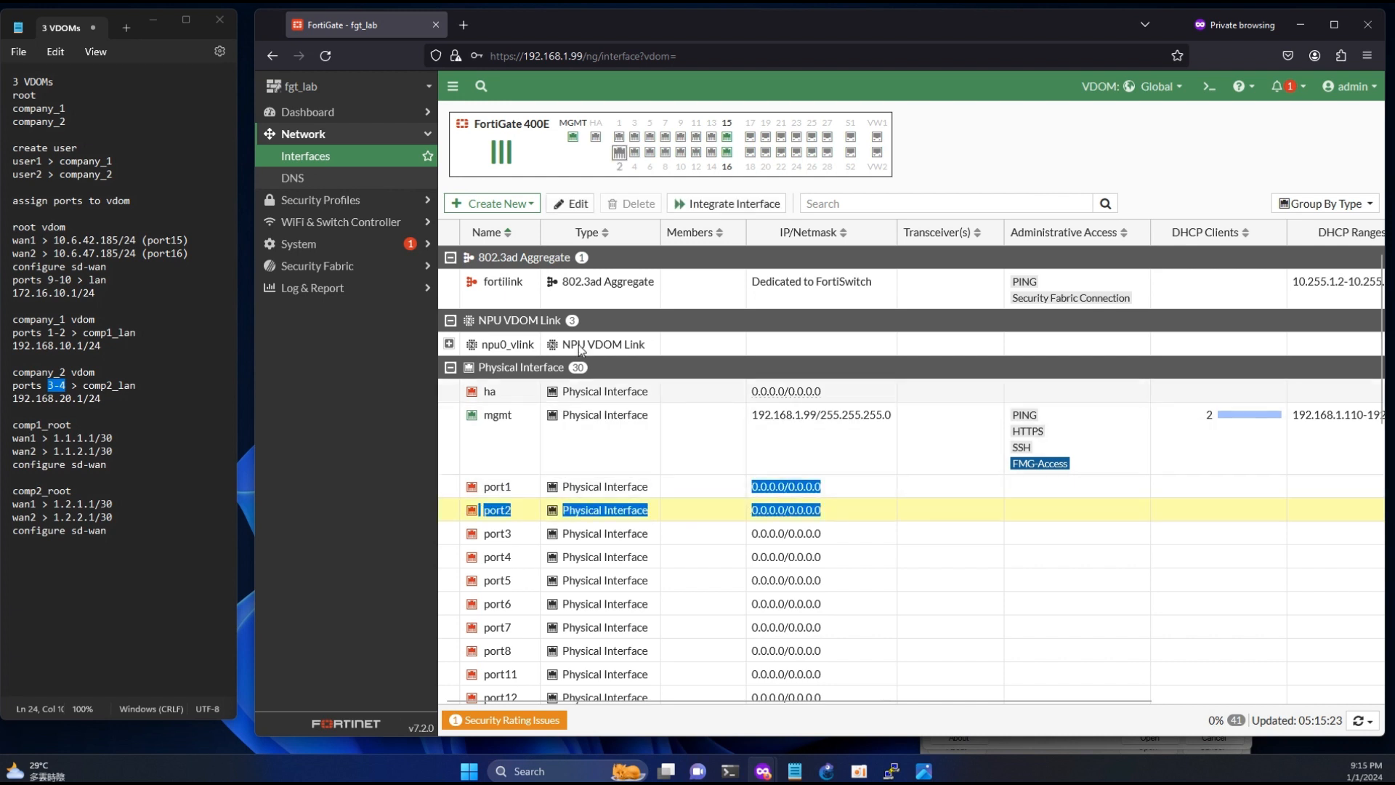
click(497, 204)
click(493, 224)
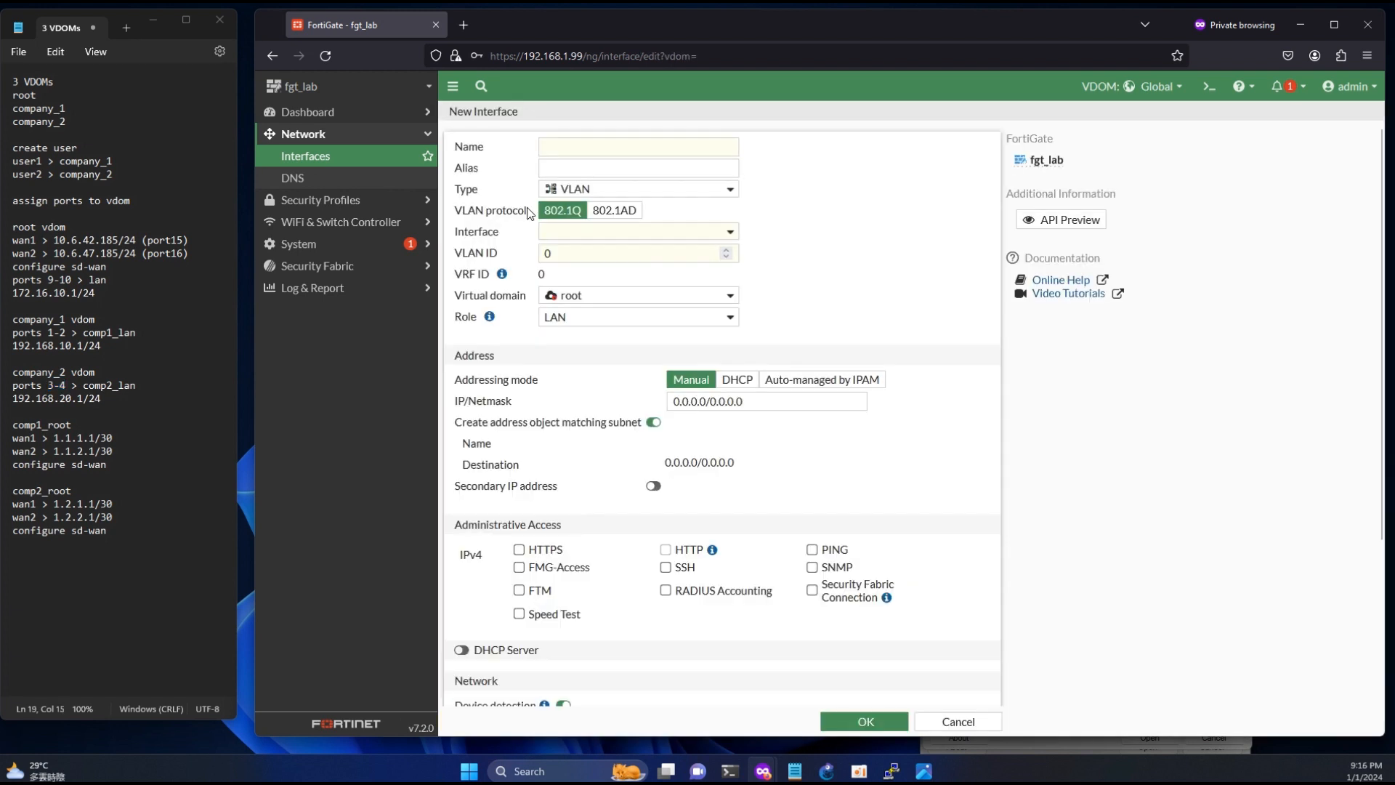
click(579, 147)
text(comp1_lan)
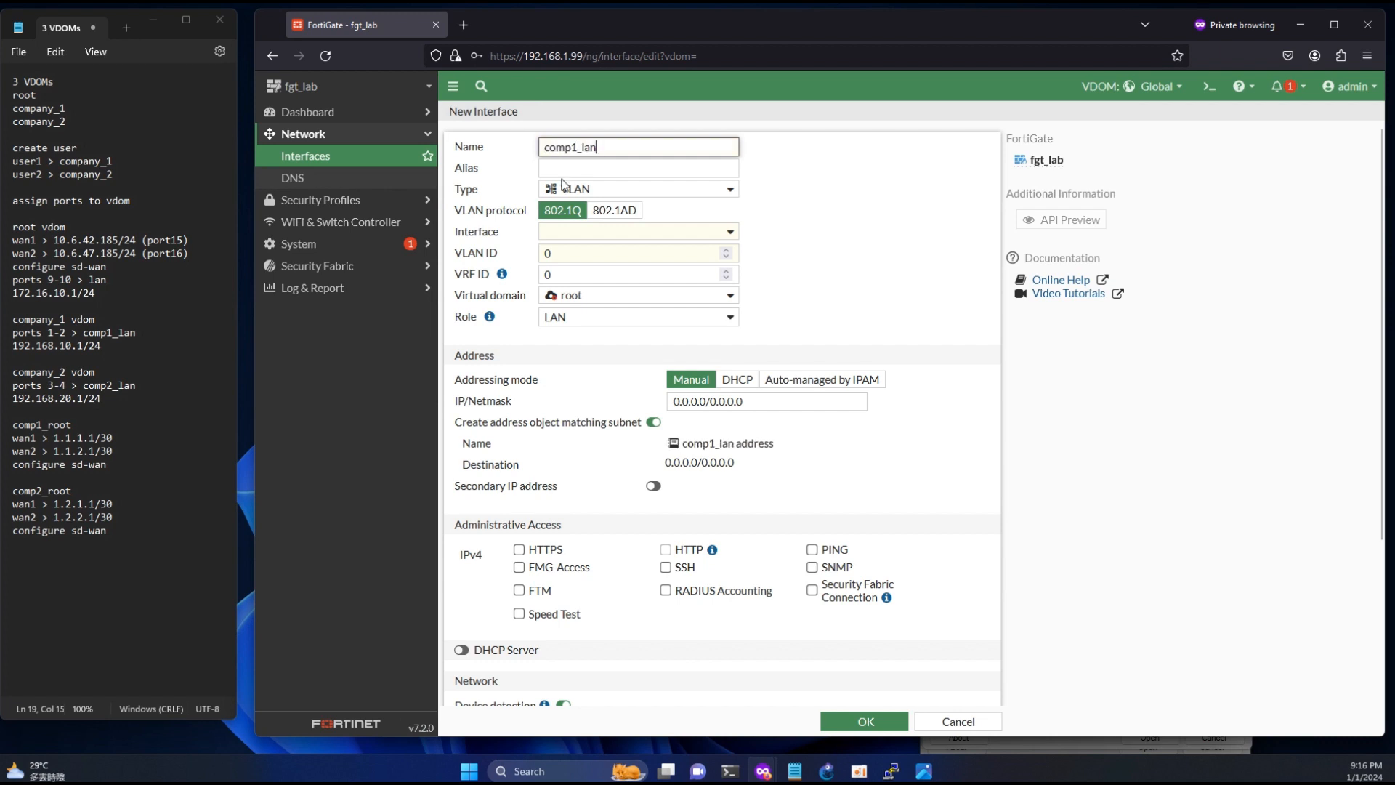
click(585, 170)
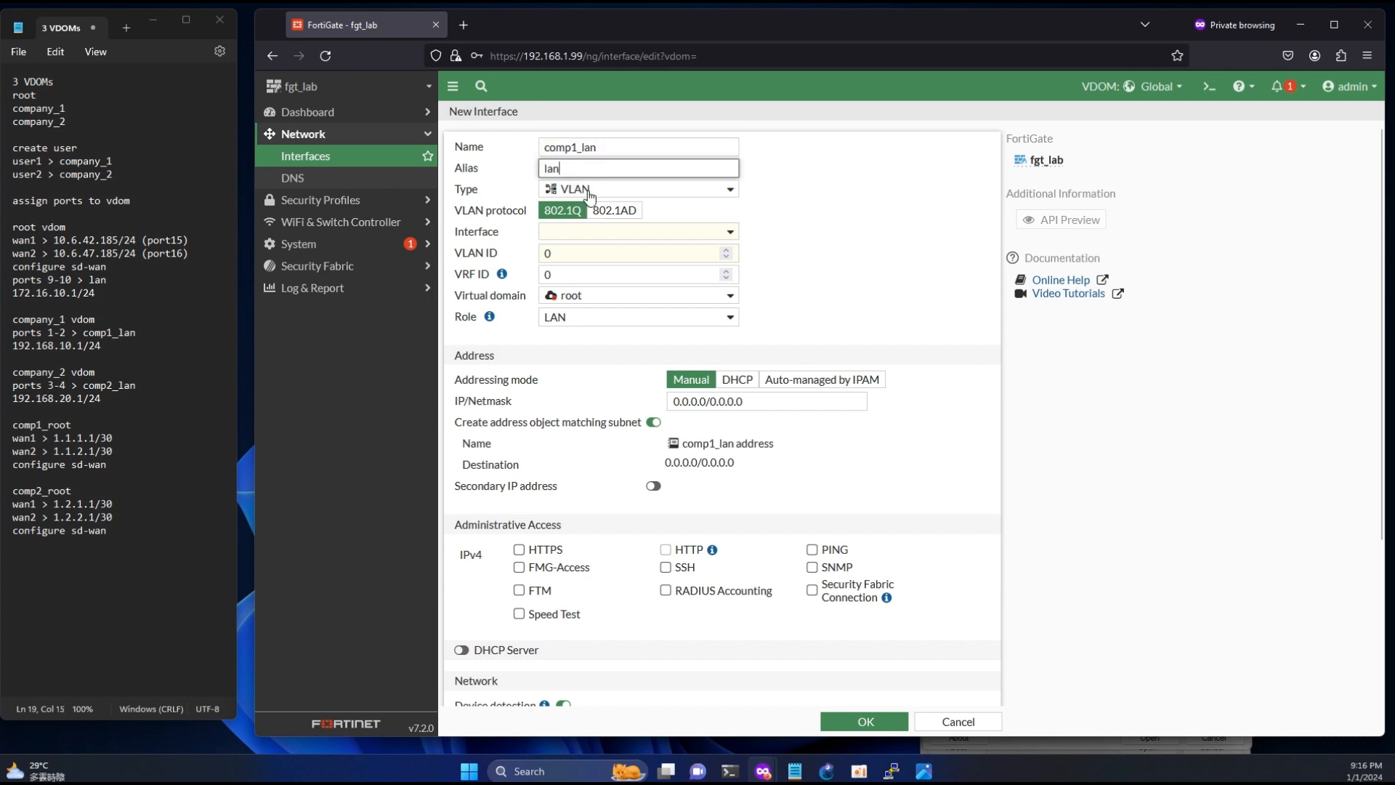
click(588, 190)
click(596, 321)
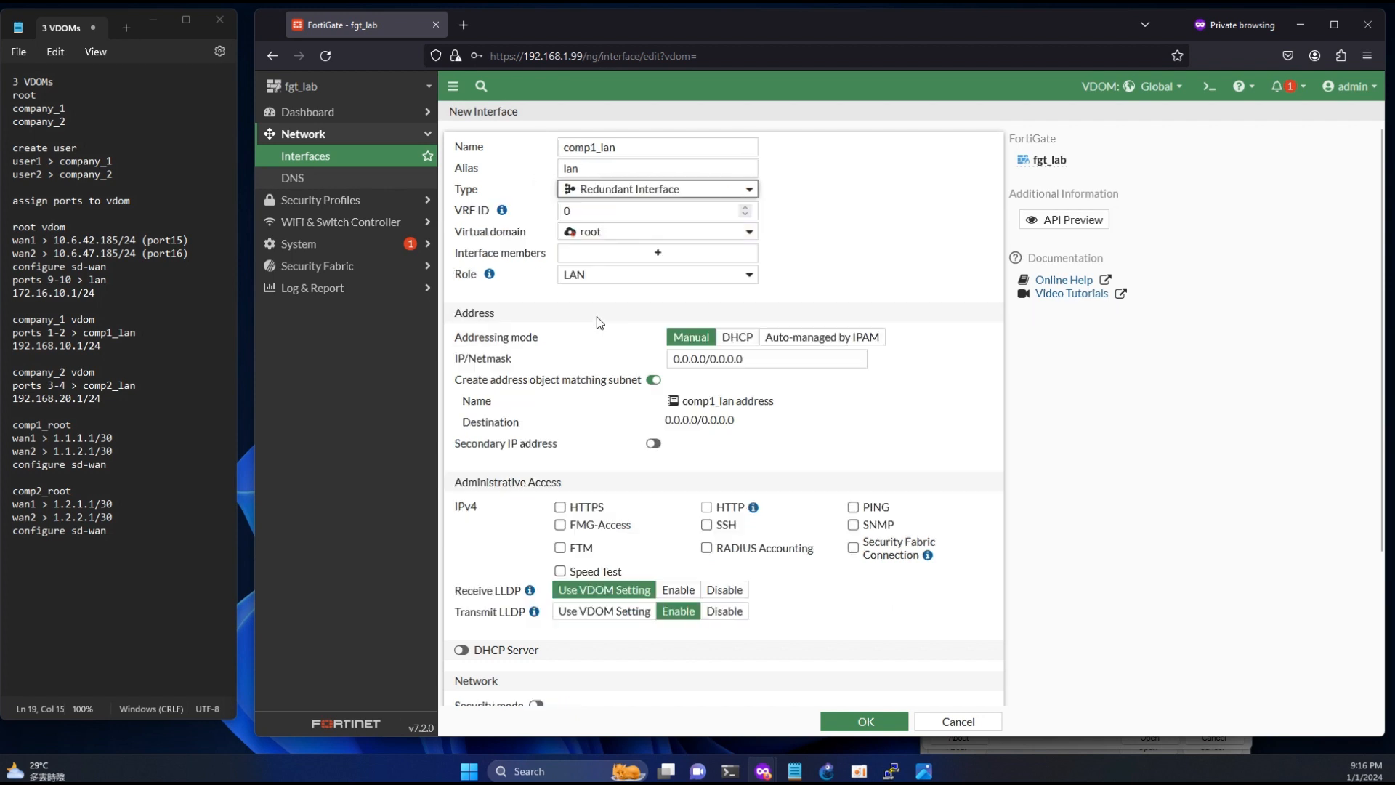
- Assign the new interface to the company_1 virtual domain and add port1 and port2 as its members
click(609, 234)
click(610, 274)
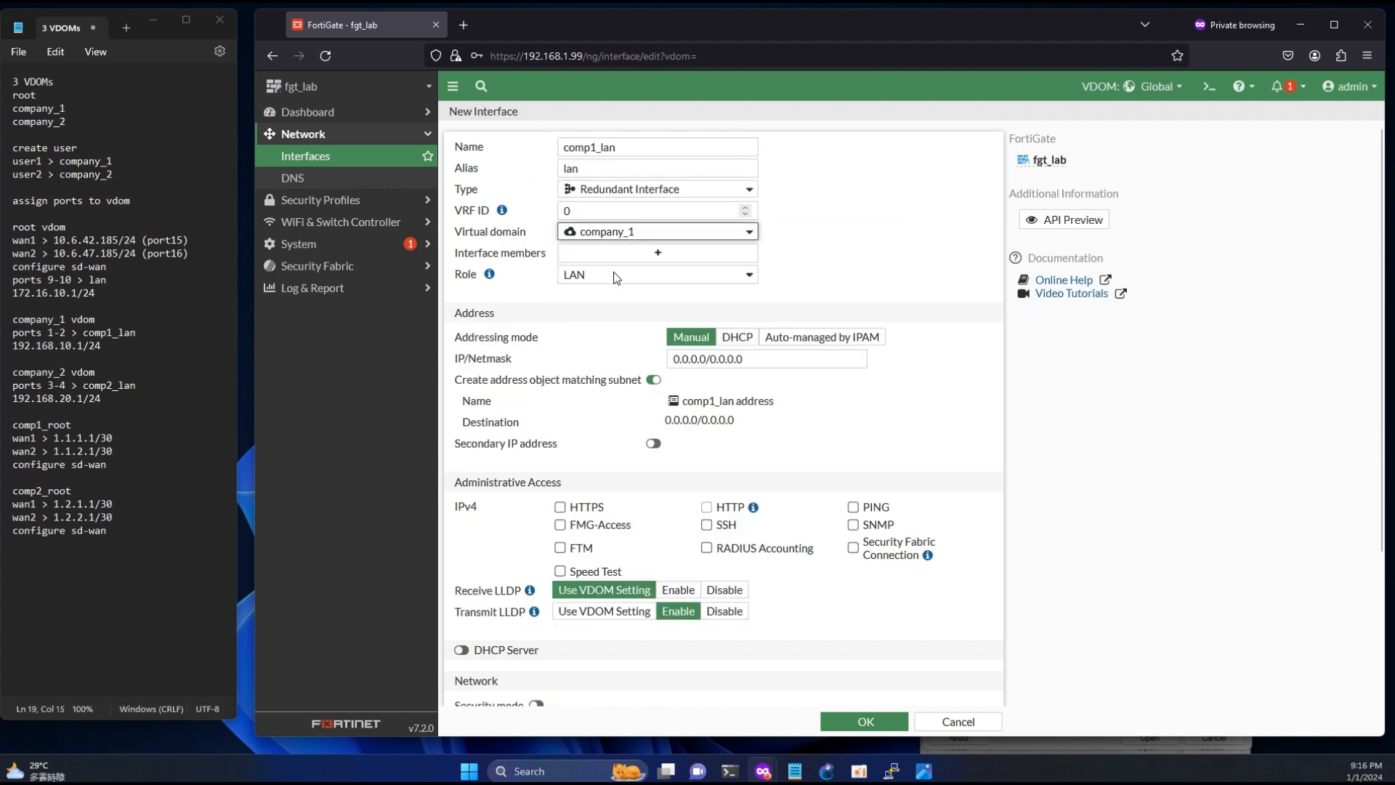
click(644, 251)
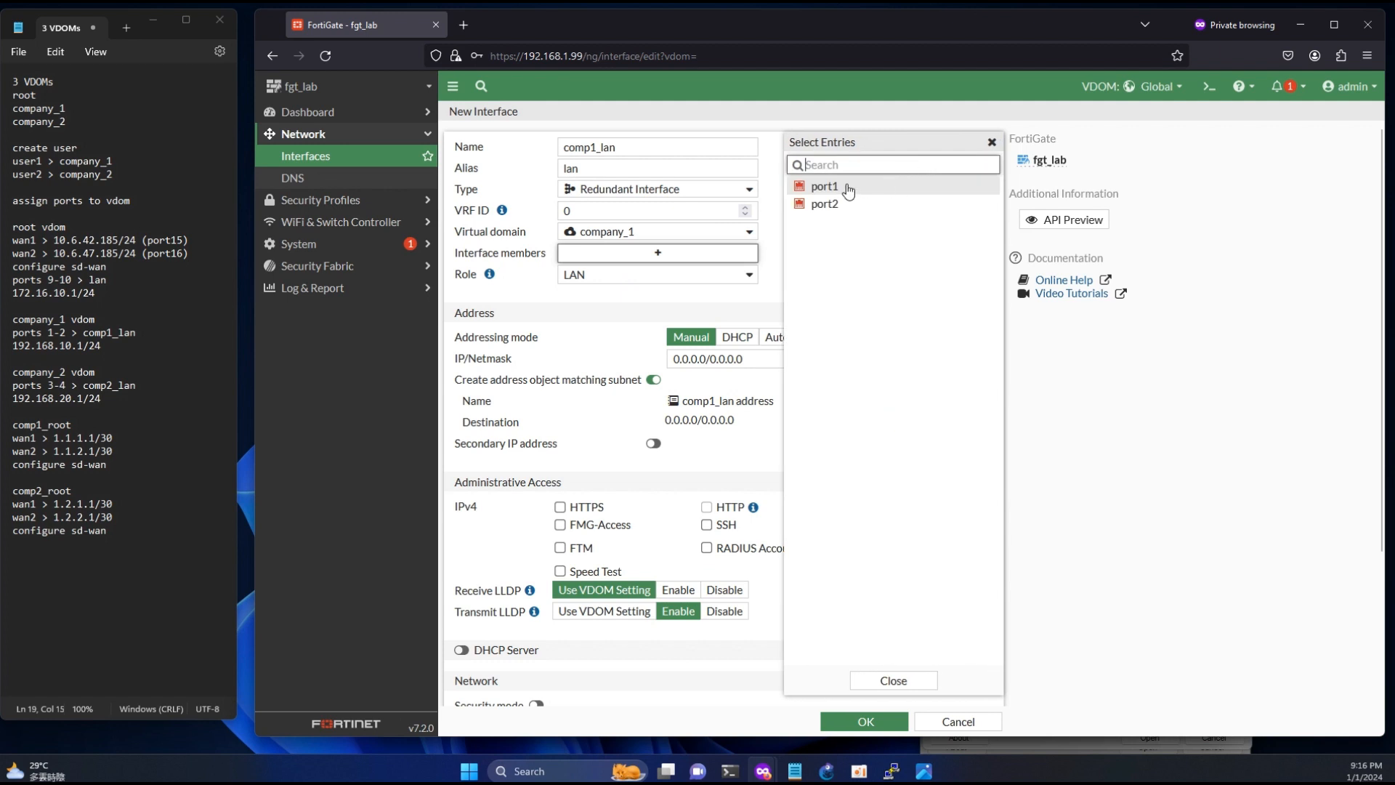
click(835, 187)
click(835, 204)
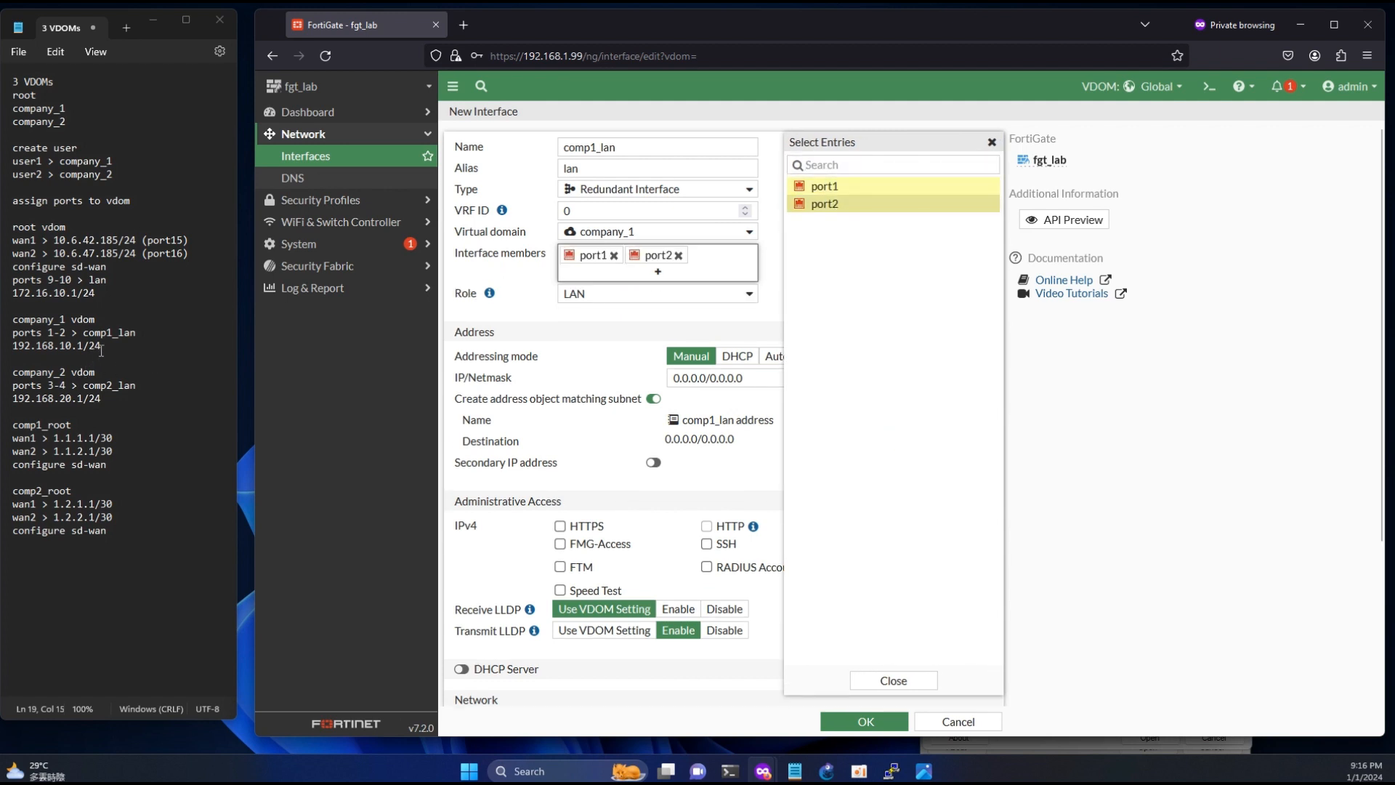
- Set comp1_lan's IP/netmask to 192.168.10.1/24 from the notes and allow HTTPS, HTTP and PING administrative access
drag(109, 345, 13, 346)
key(ctrl+c)
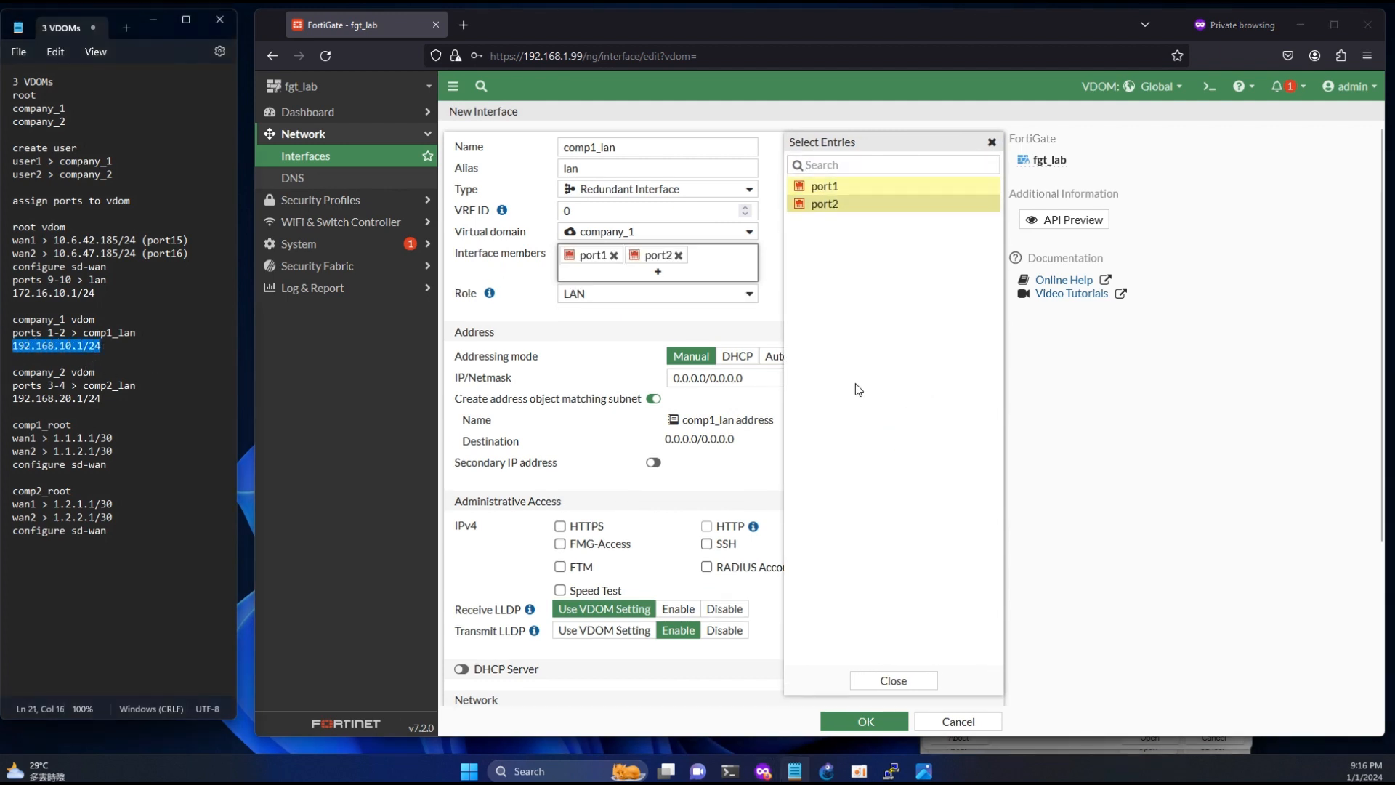
click(759, 380)
key(ctrl+v)
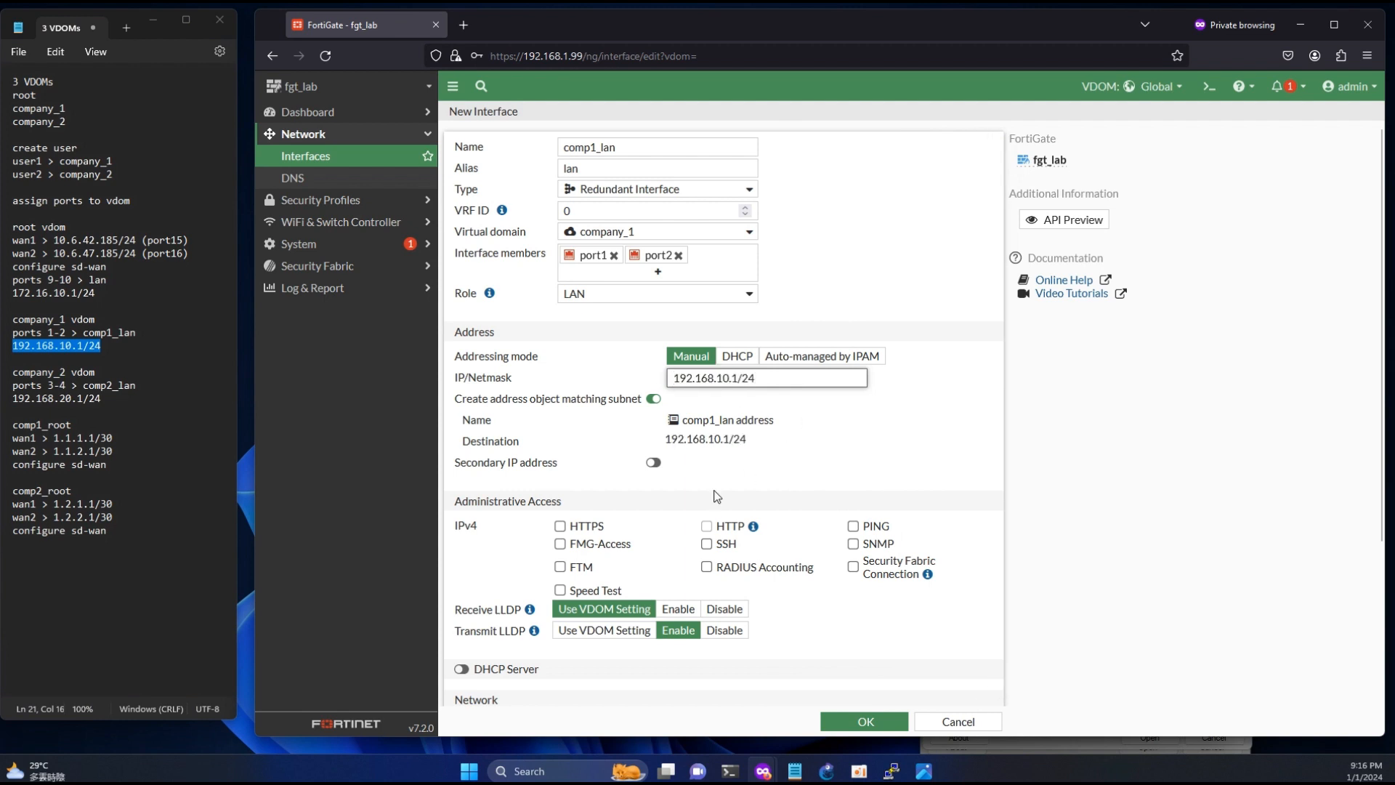
click(559, 526)
click(706, 525)
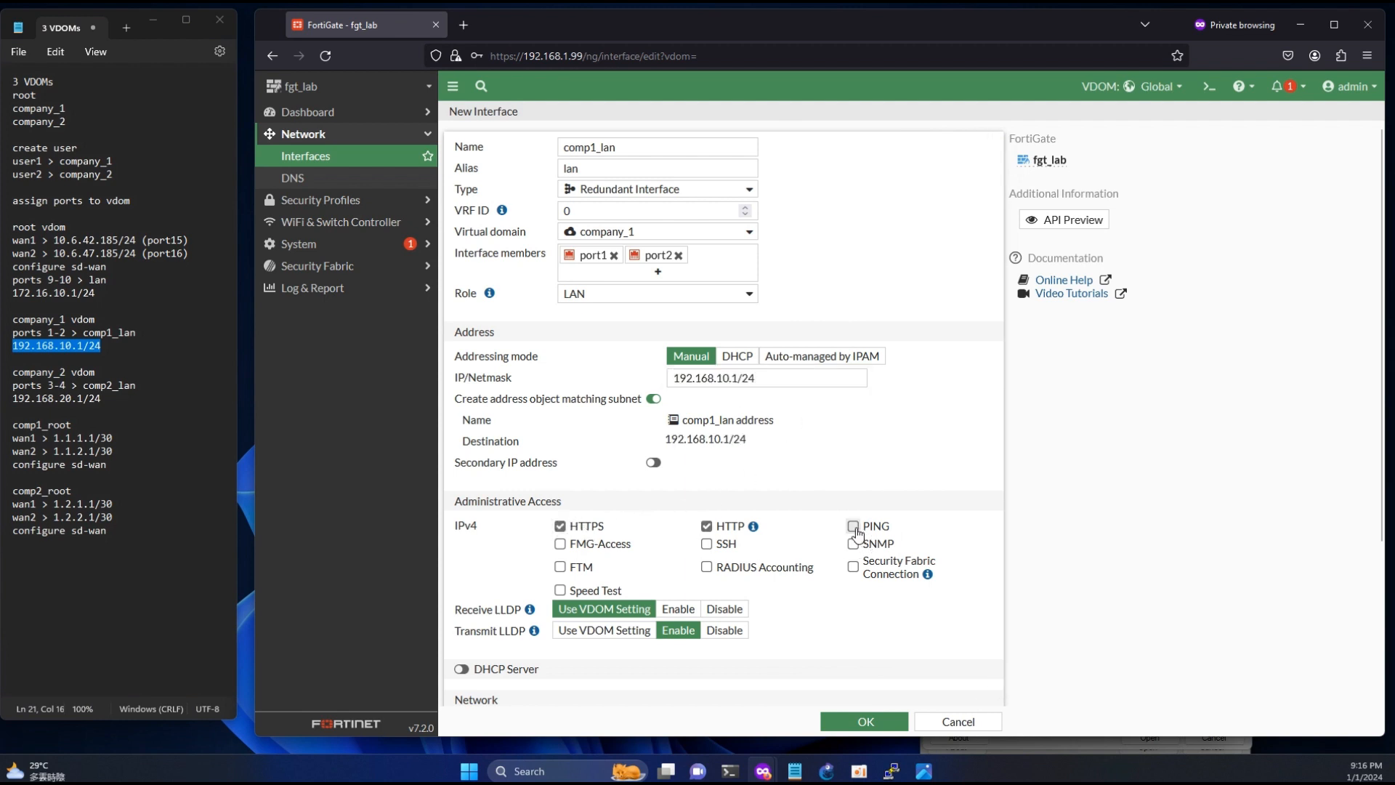
- Enable the DHCP server on comp1_lan and save the interface
click(462, 668)
scroll(632, 570, down, 3)
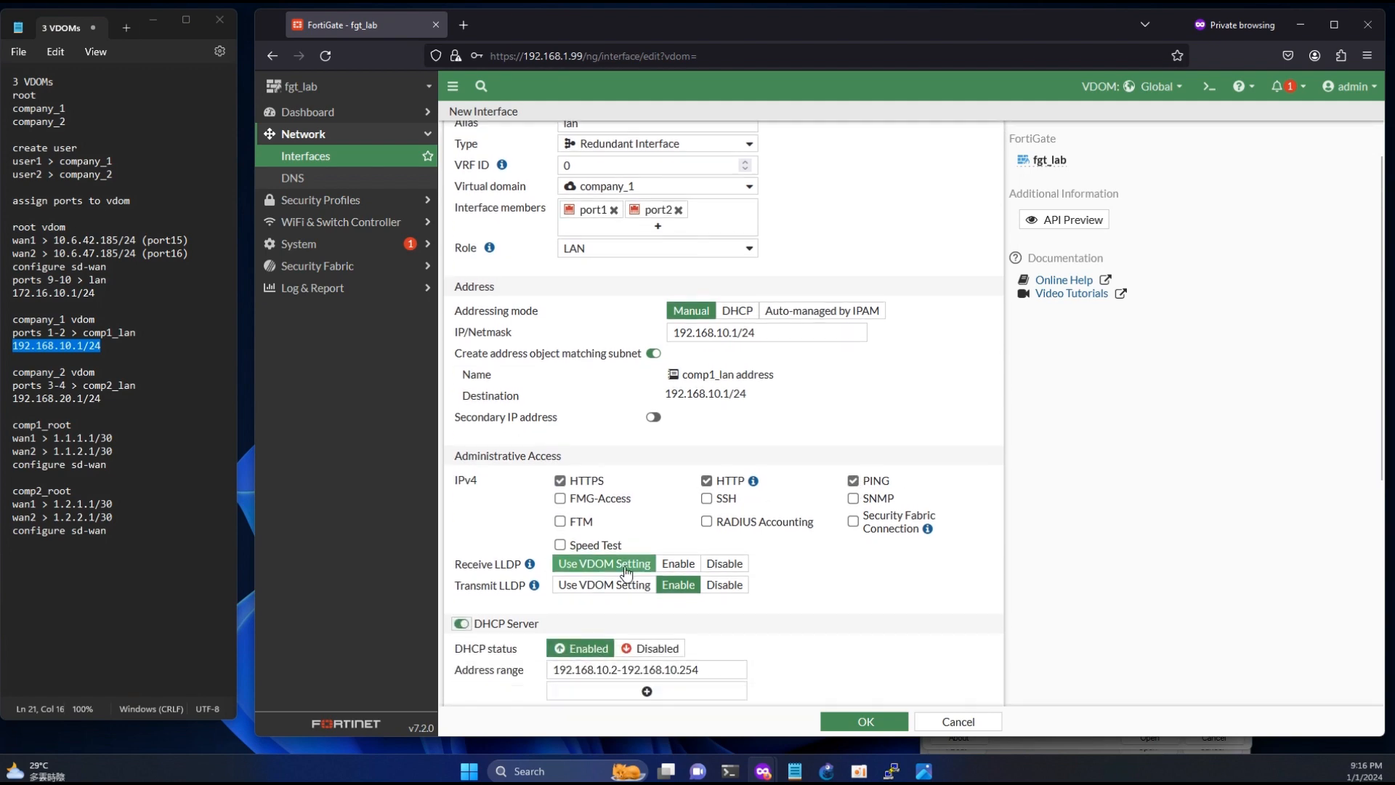
scroll(631, 579, down, 1)
click(872, 719)
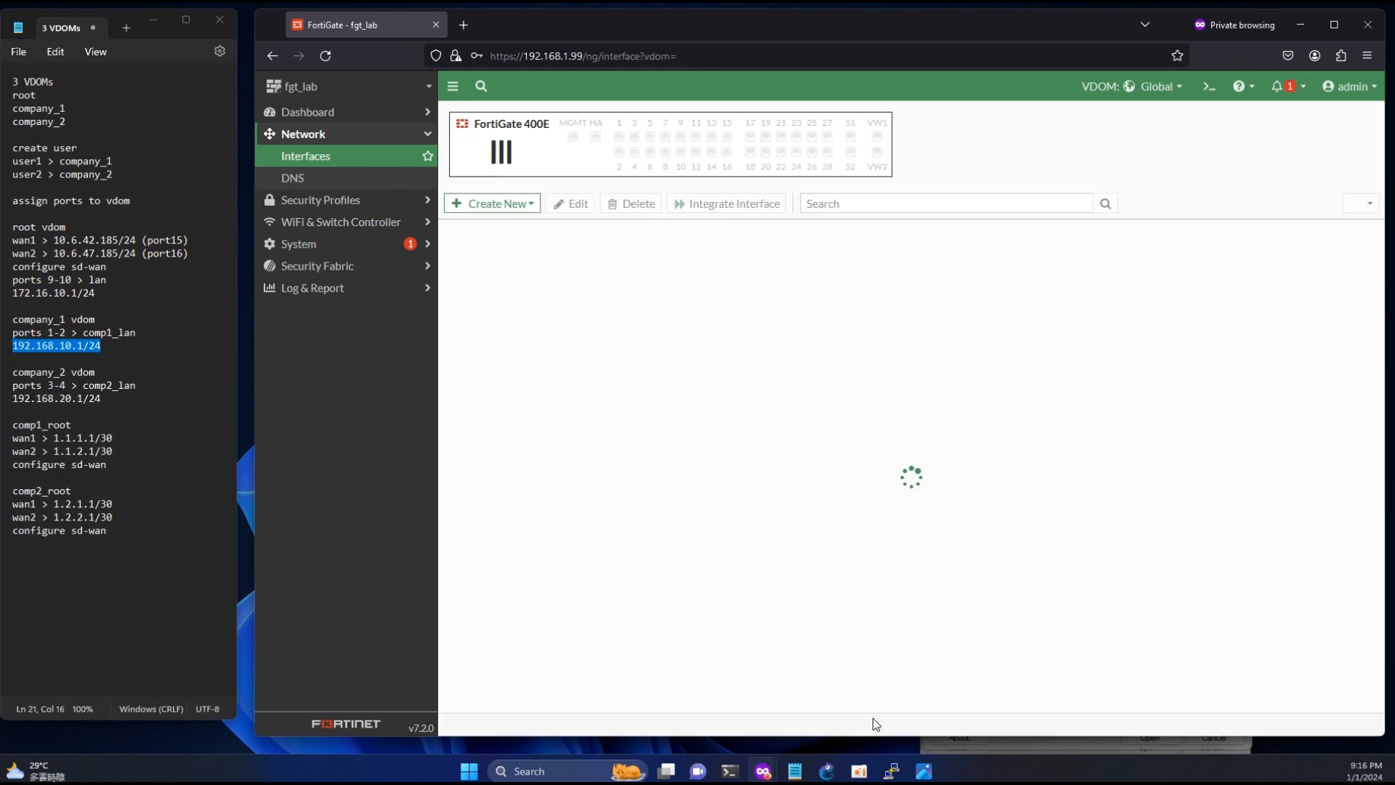
- Widen the Name column of the interface list and review the redundant interfaces
scroll(569, 453, down, 5)
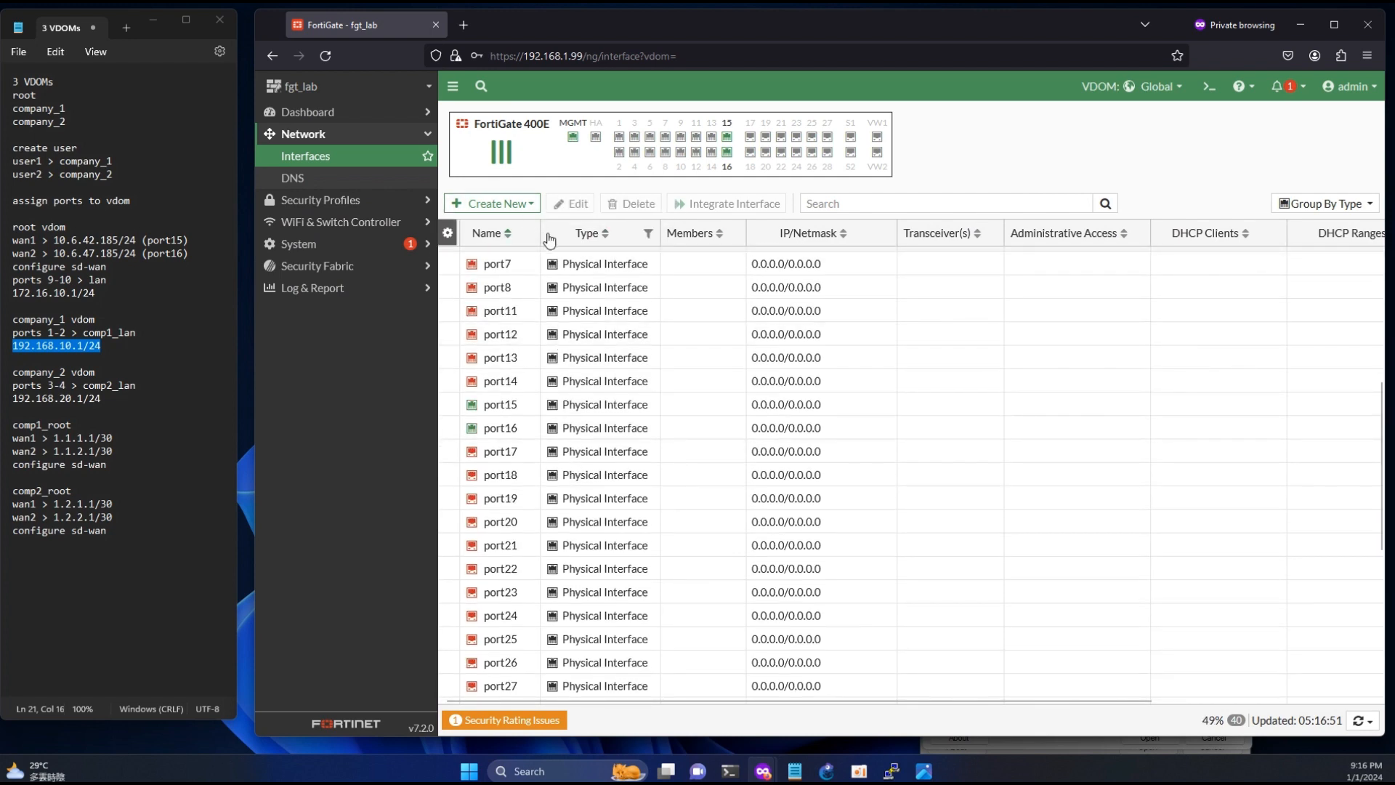
drag(539, 232, 669, 232)
scroll(598, 548, down, 4)
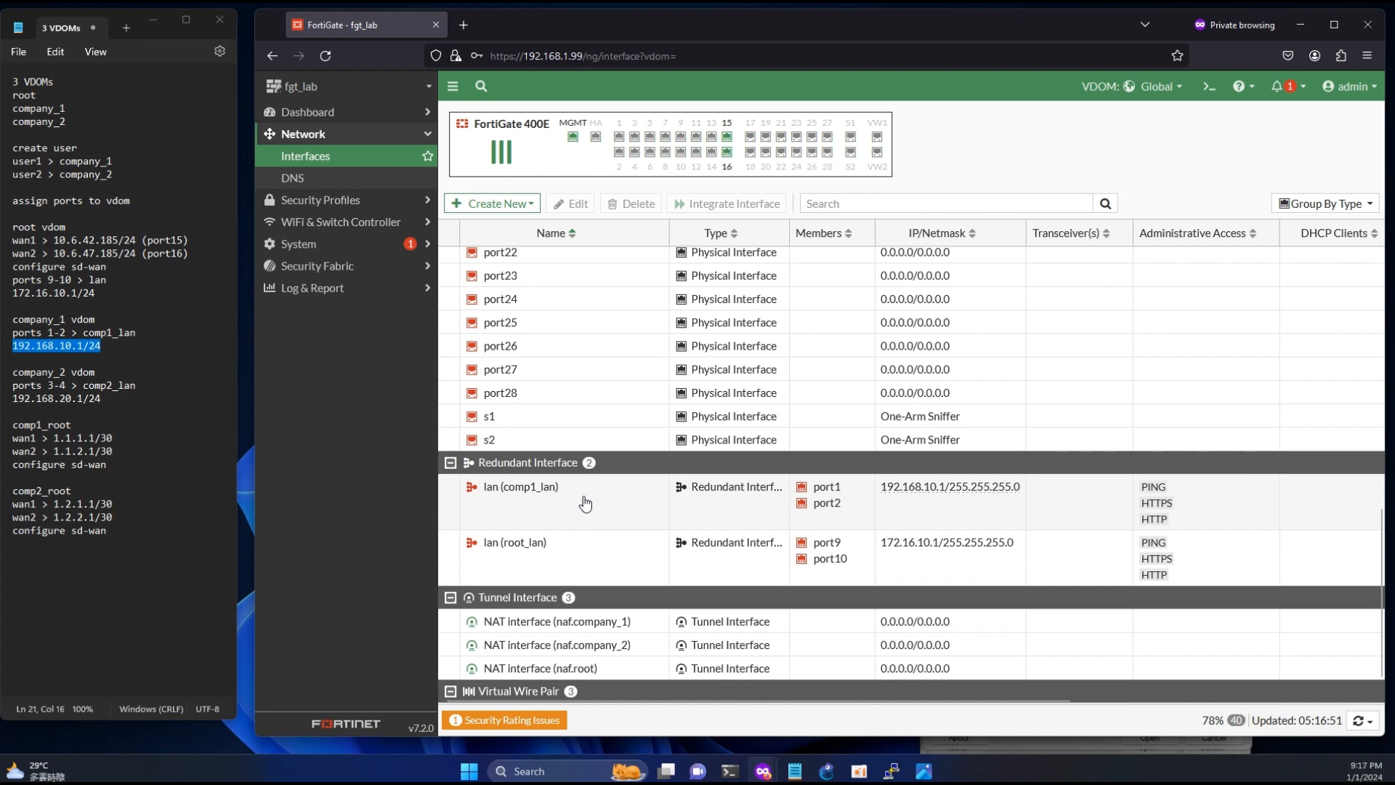
- Start a new Redundant Interface named comp2_lan with alias lan in the company_2 virtual domain
click(501, 205)
click(499, 222)
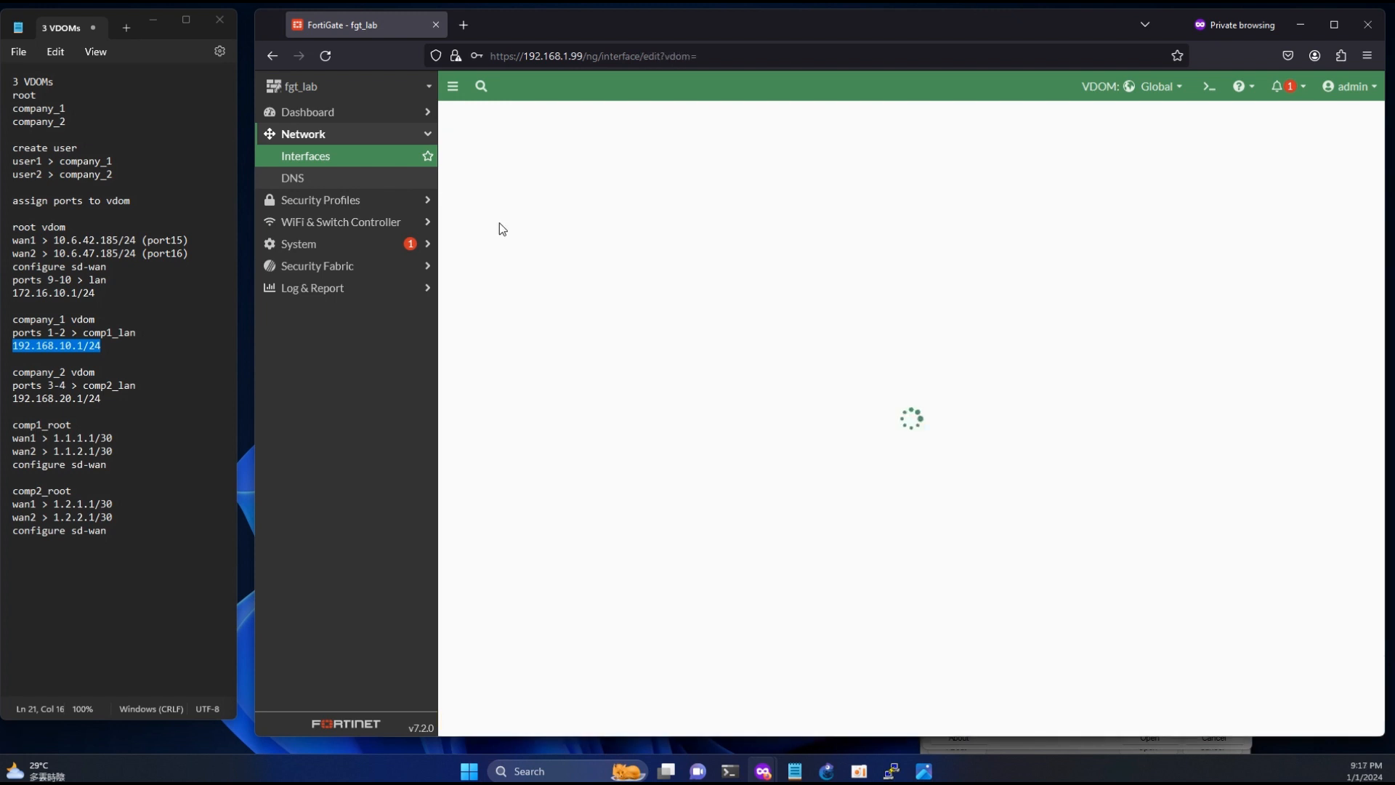
click(586, 151)
text(comp)
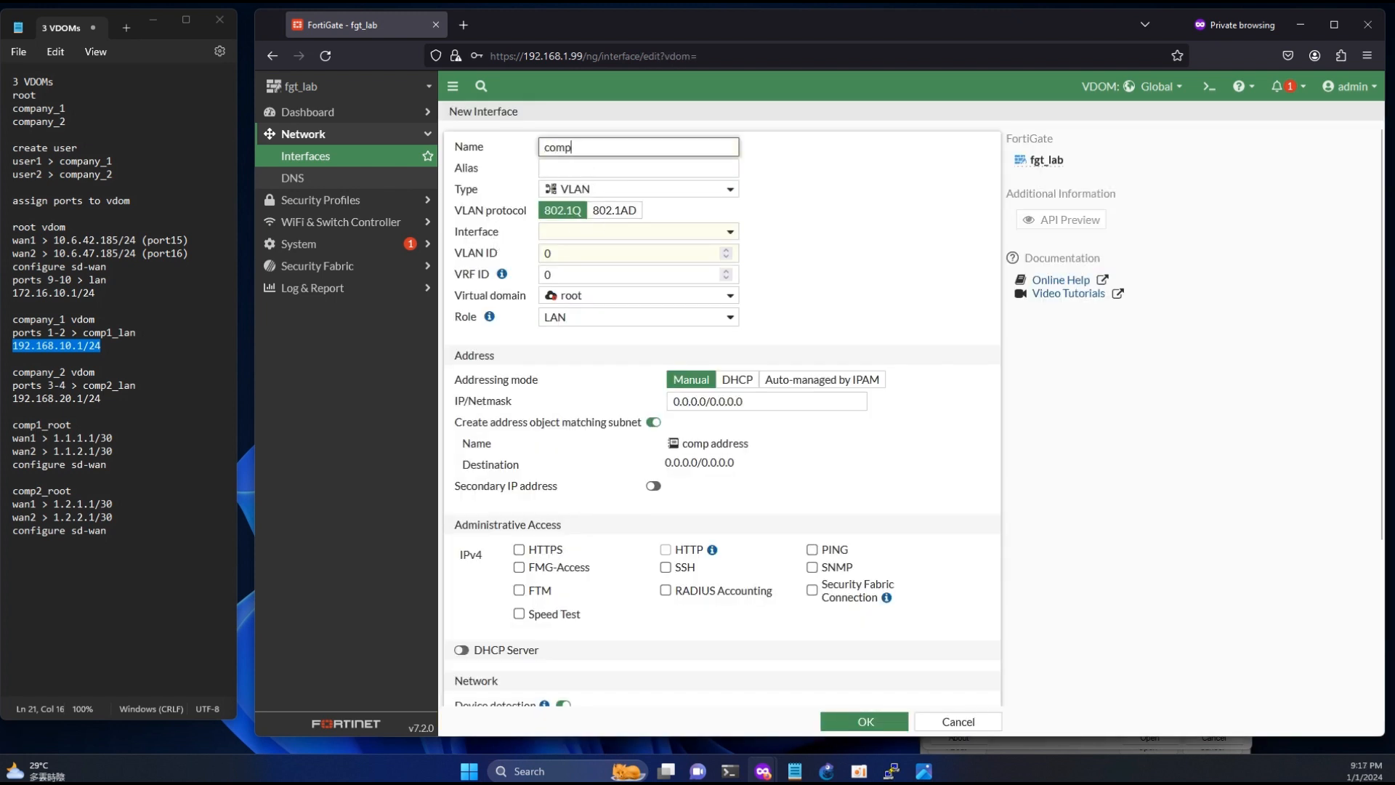
text(2_lan)
click(584, 168)
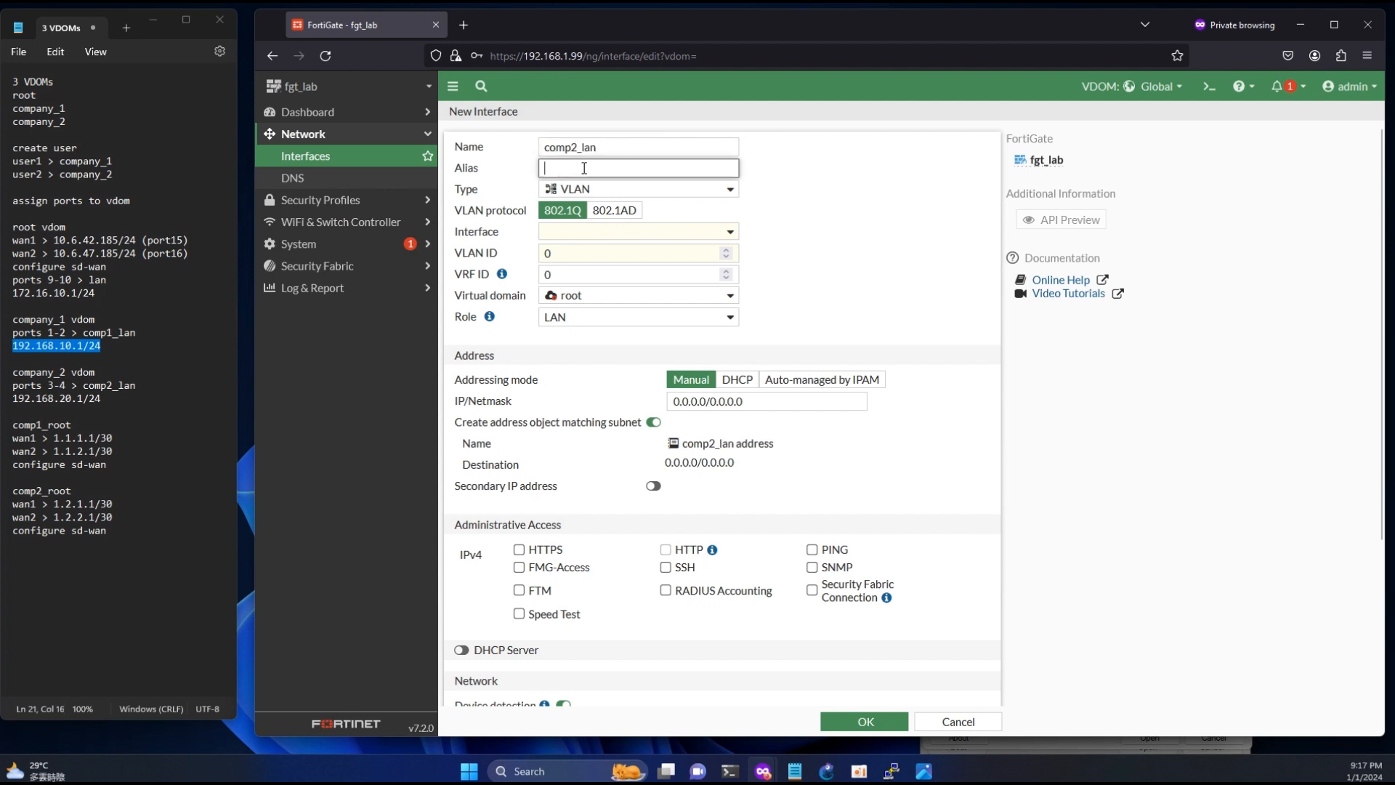
click(597, 189)
click(585, 323)
click(606, 237)
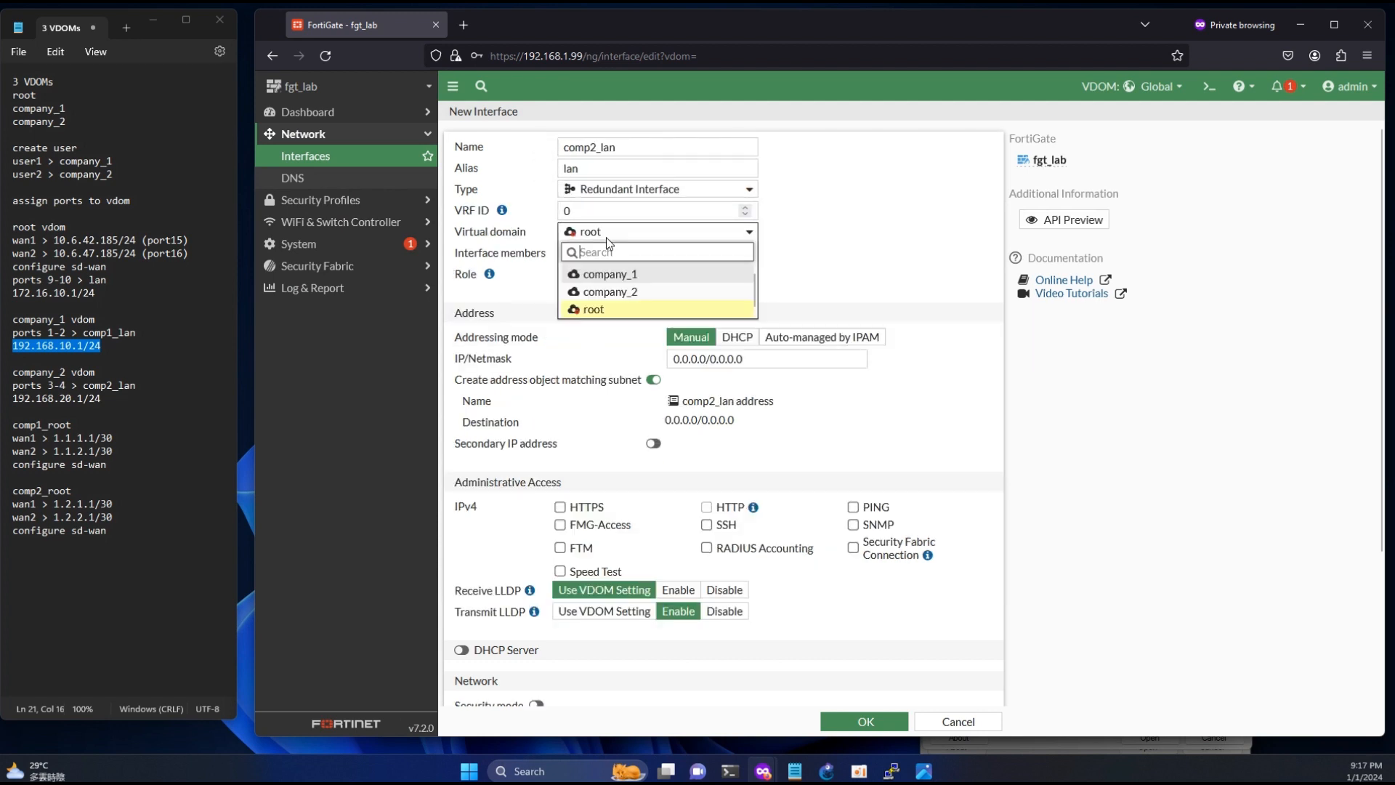
click(625, 288)
- Set comp2_lan's IP/netmask to 192.168.20.1/24 from the notes and allow HTTPS, HTTP and PING administrative access
drag(104, 399, 9, 398)
key(ctrl+c)
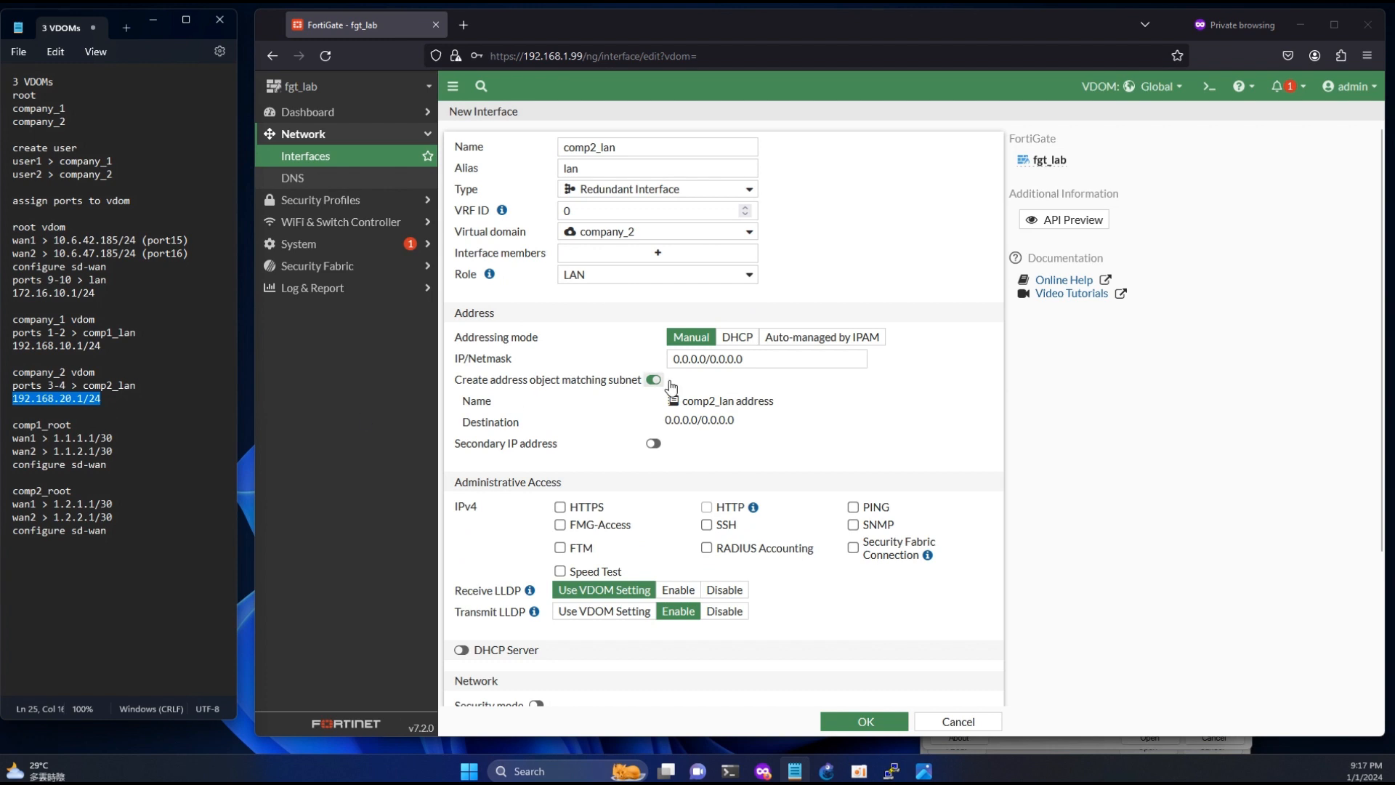
drag(751, 359, 626, 365)
key(ctrl+v)
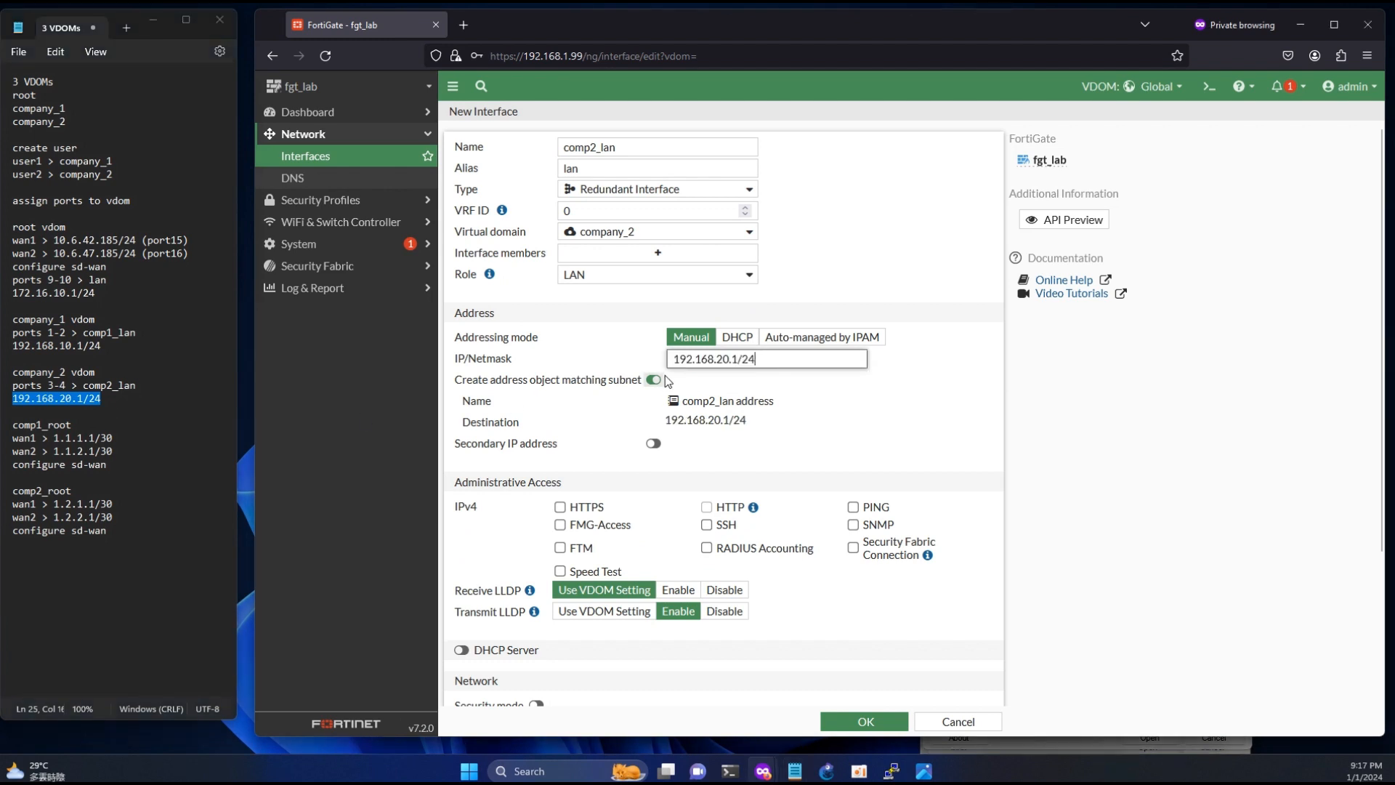
click(559, 507)
click(706, 507)
click(853, 507)
- Enable the DHCP server on comp2_lan and save the interface
scroll(466, 604, down, 2)
click(462, 572)
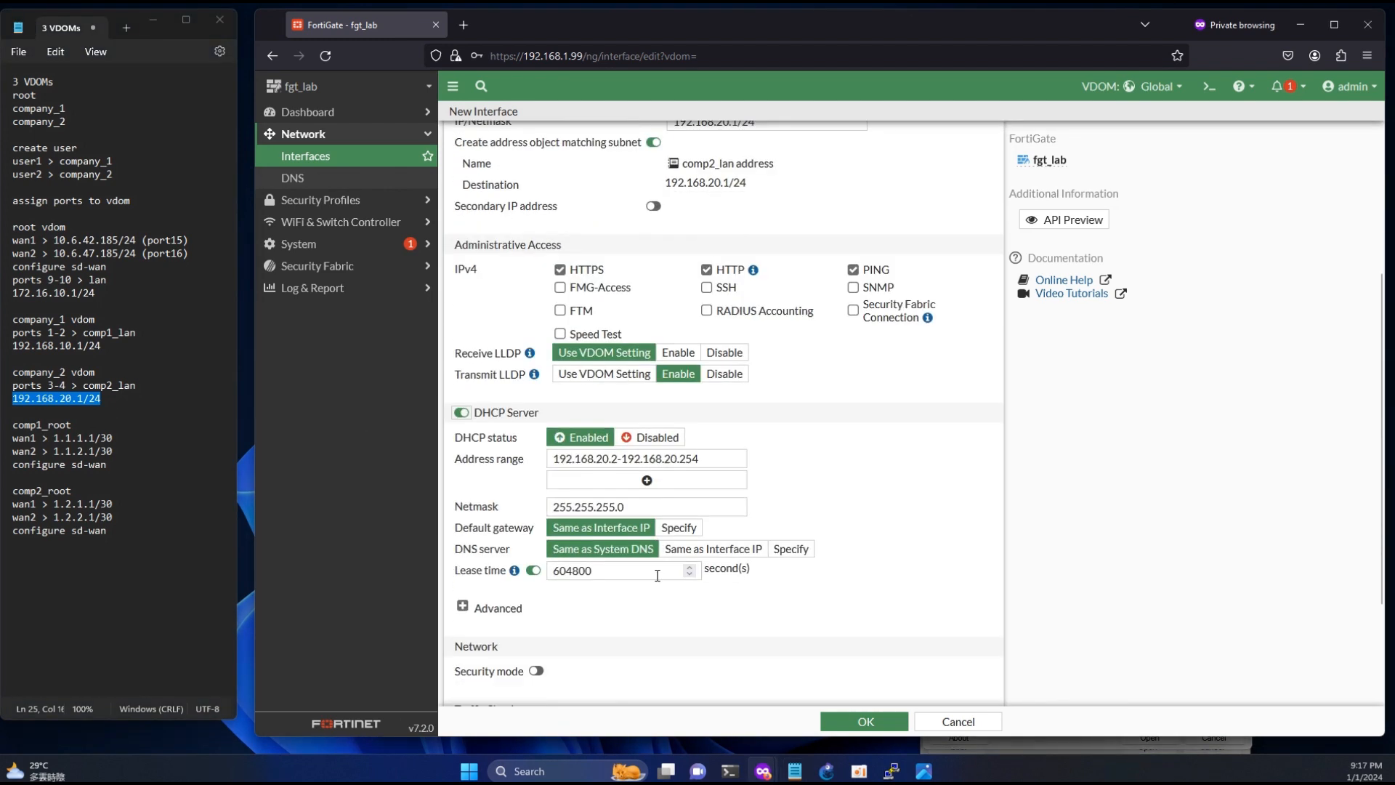
click(857, 719)
- Edit the comp2_lan interface to add port3 and port4 as members and save it
scroll(699, 528, down, 10)
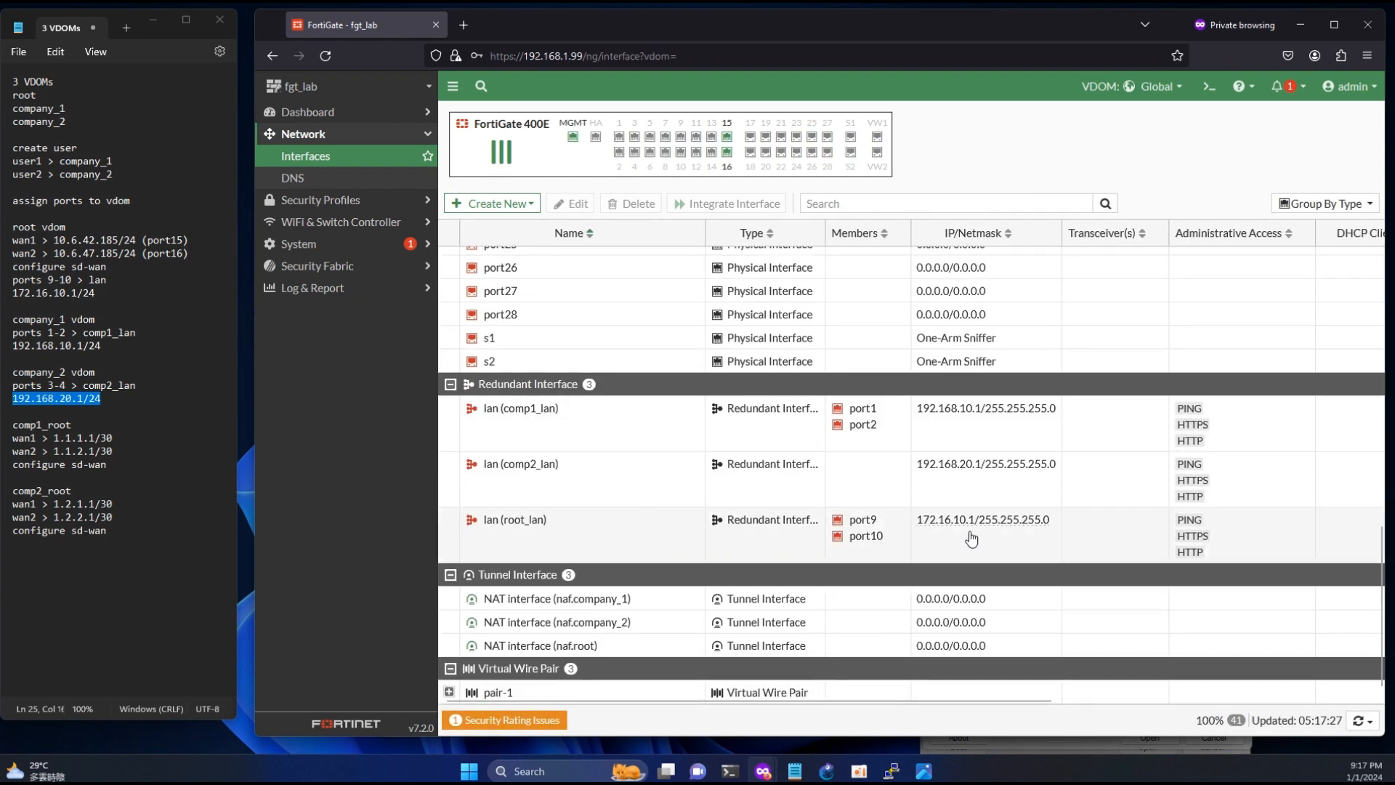
double_click(601, 488)
click(658, 253)
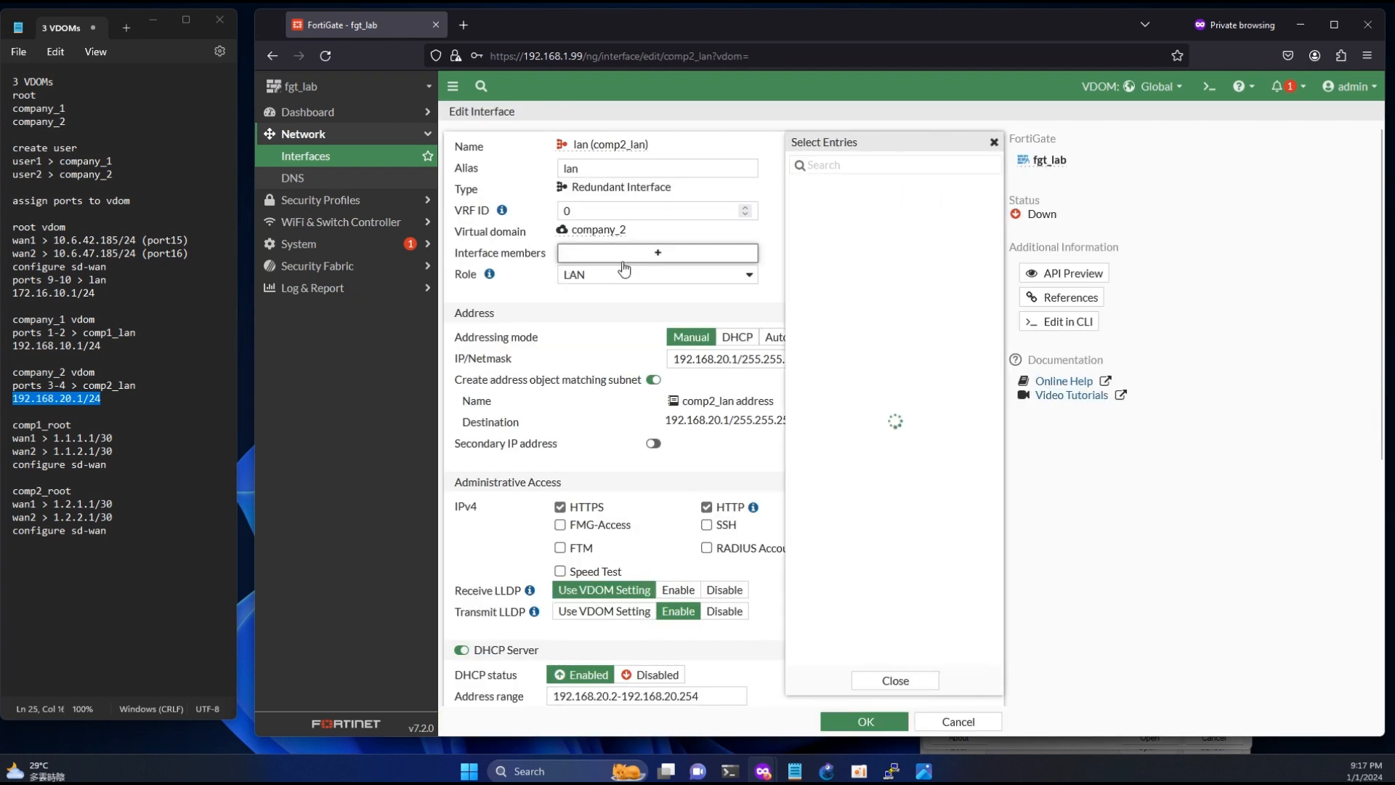
click(825, 186)
click(826, 203)
click(894, 680)
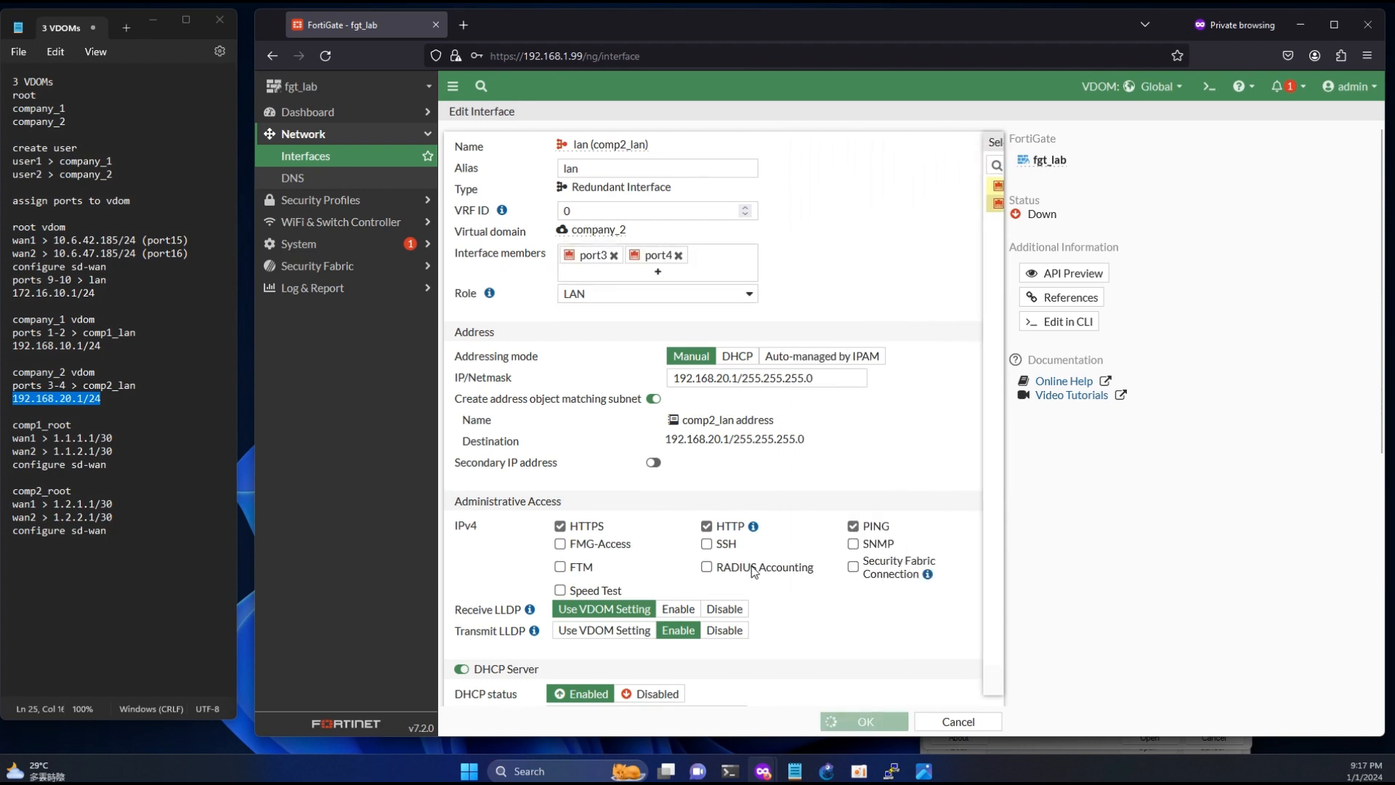
click(865, 720)
- Review the members and DHCP ranges of the three redundant LAN interfaces
scroll(705, 505, down, 7)
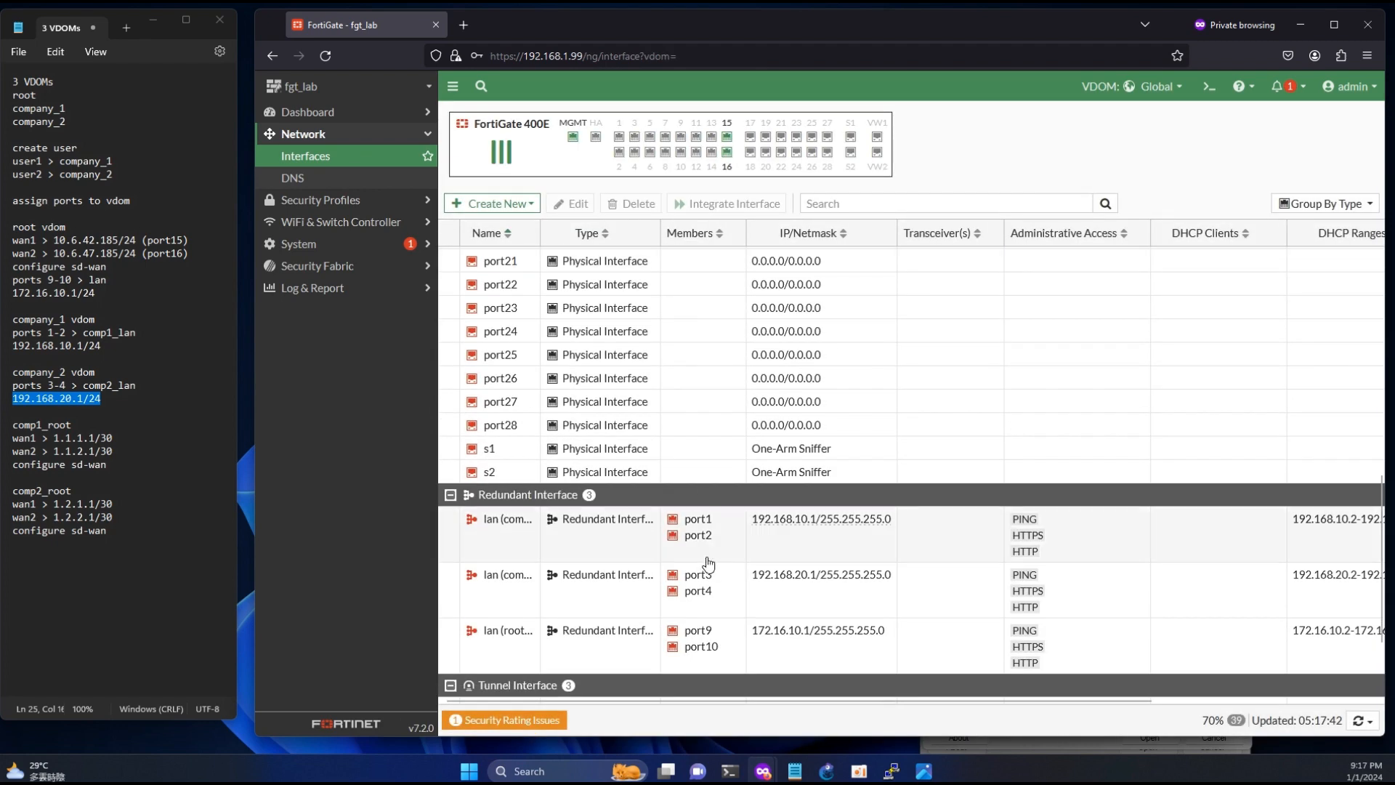
drag(1306, 519, 1357, 518)
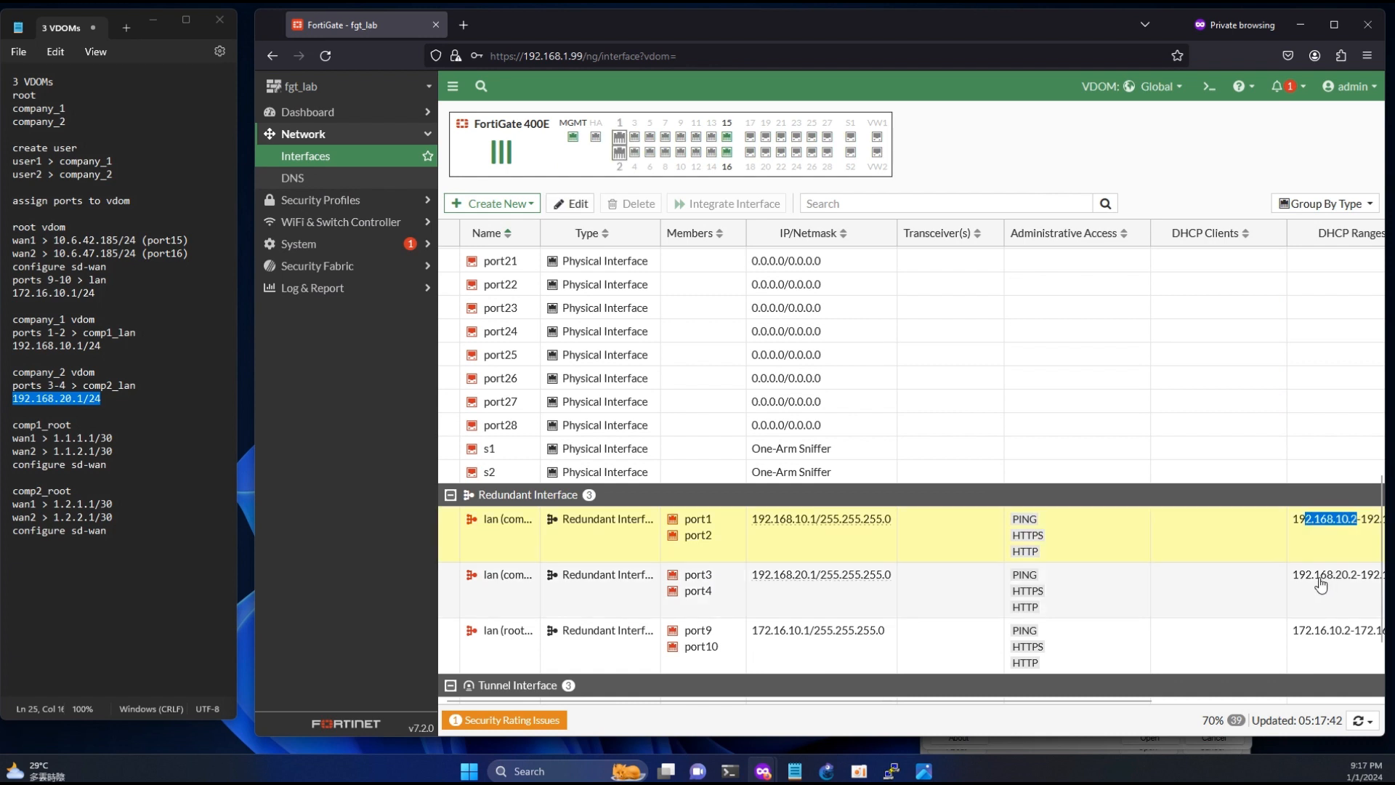
drag(1317, 630, 1336, 595)
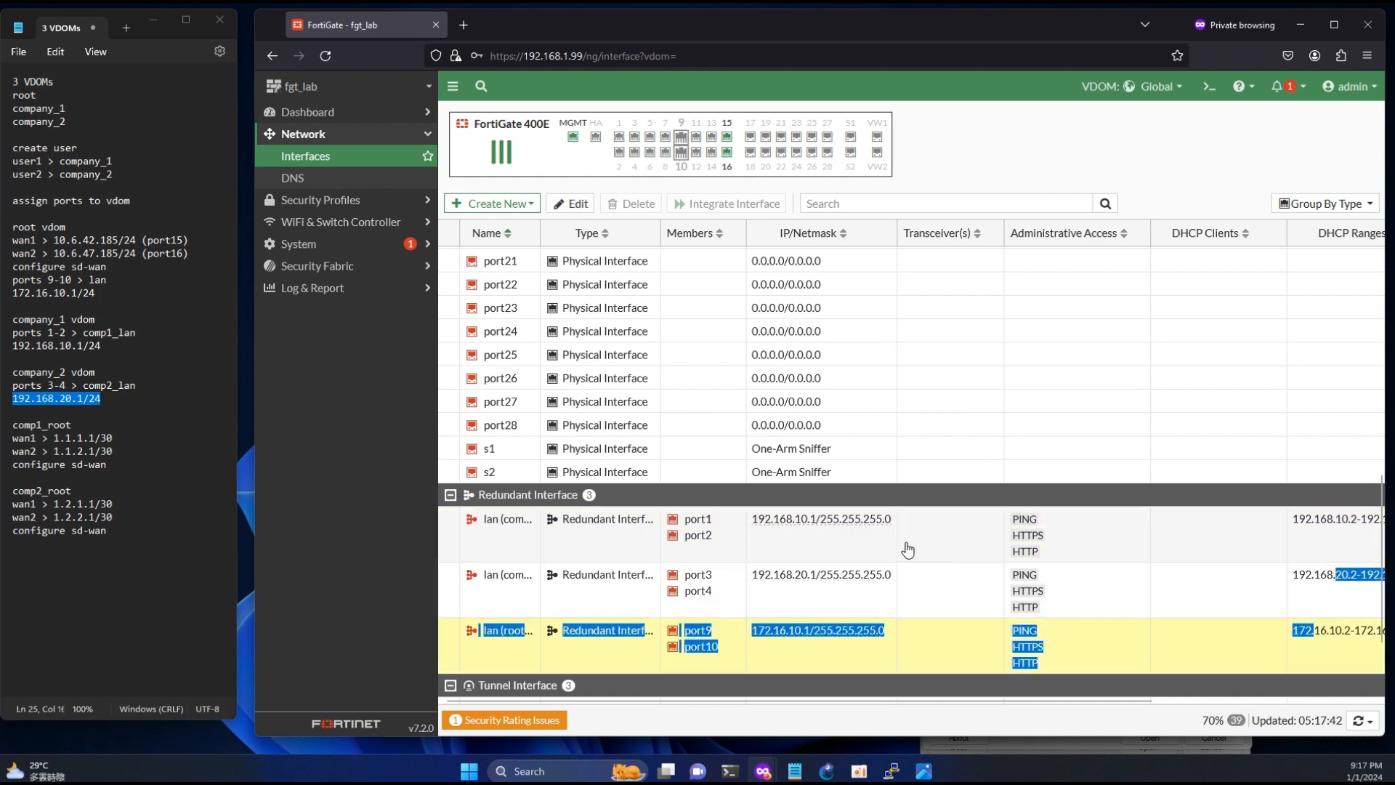
click(340, 499)
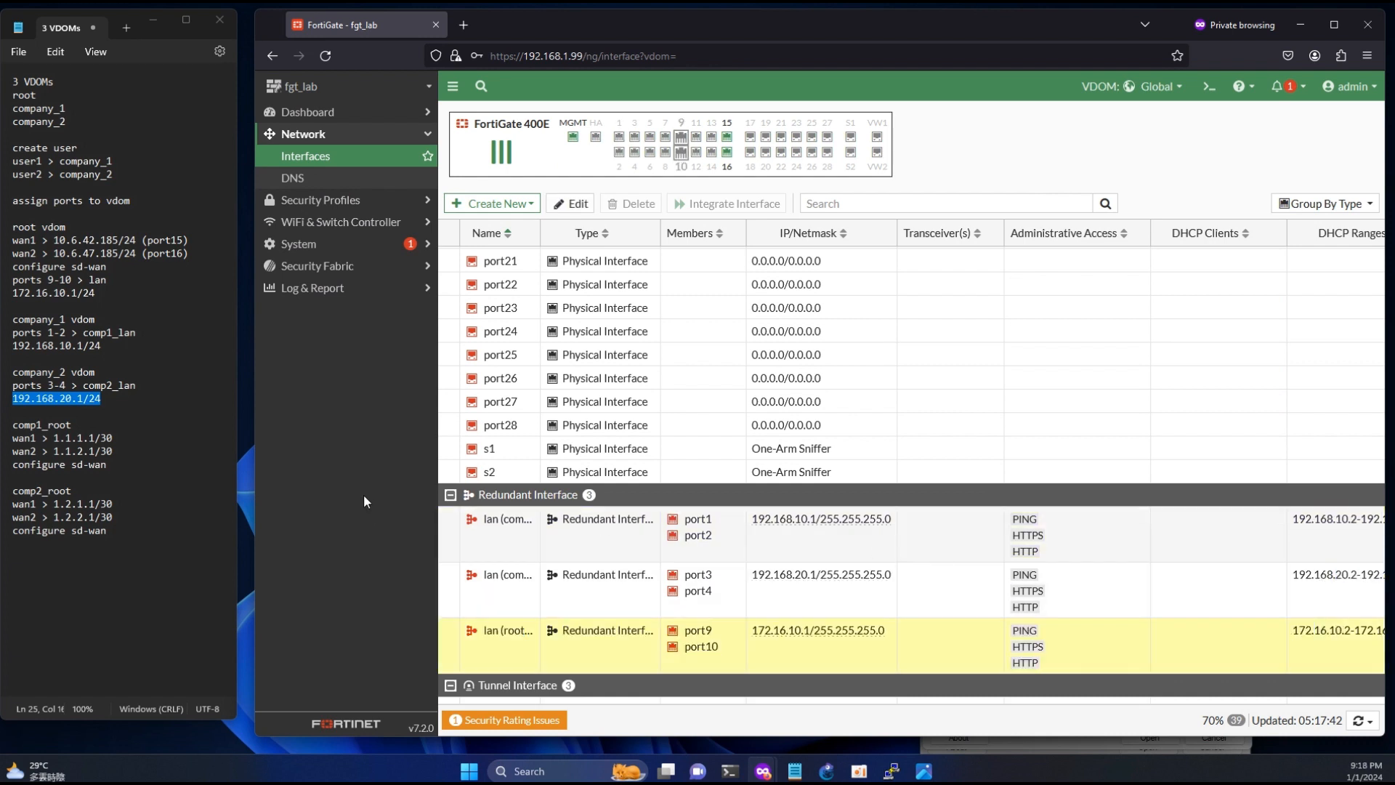
- Start a new VDOM link named comp11_root
click(491, 204)
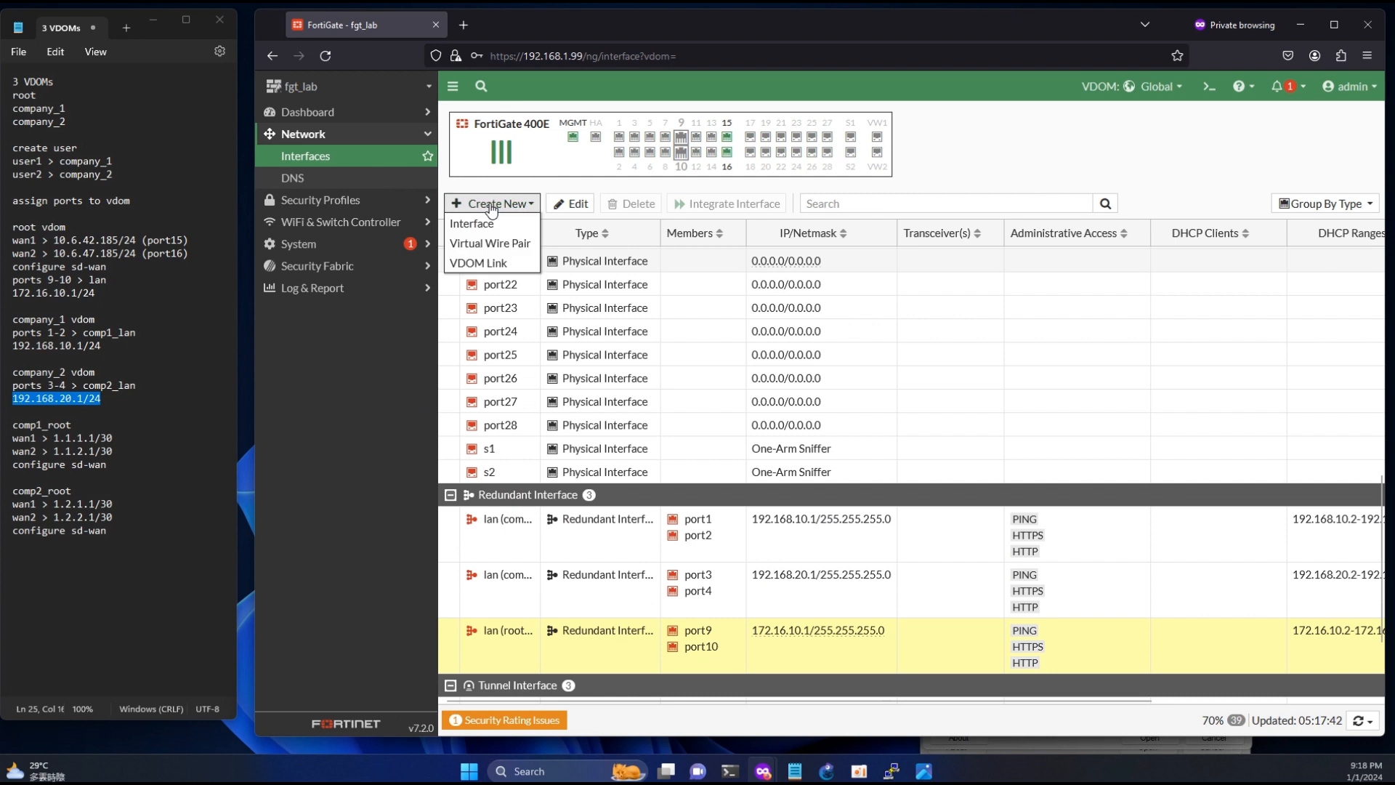
click(483, 263)
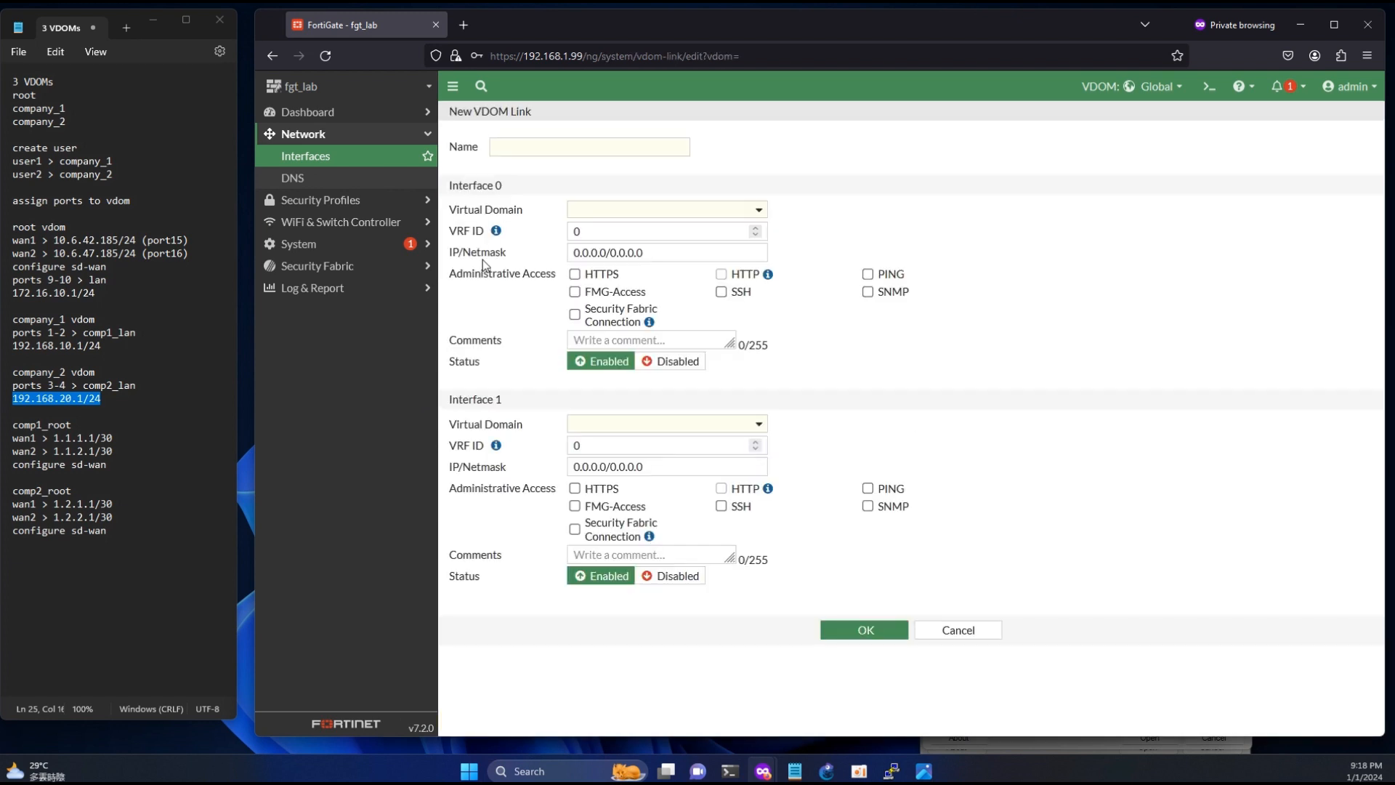
click(505, 146)
text(comp11)
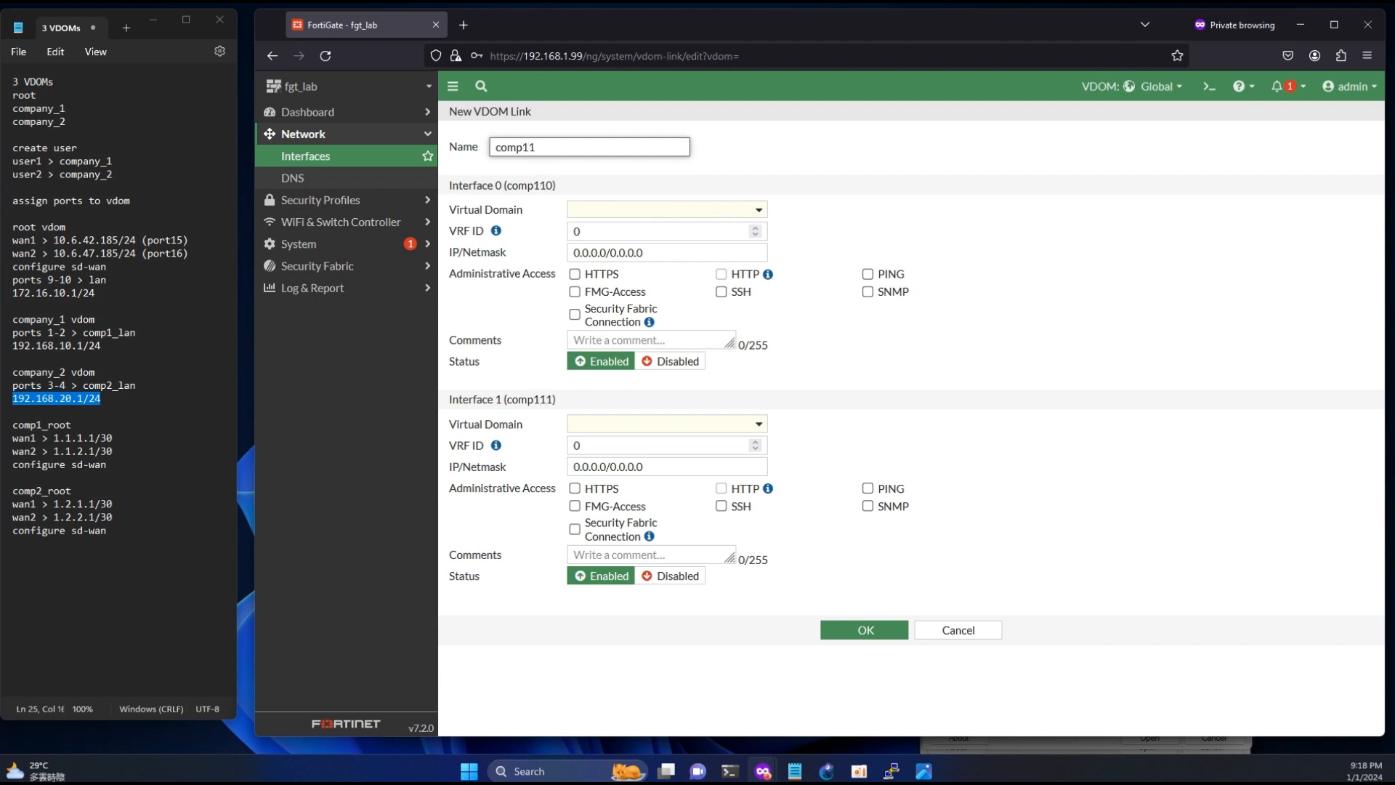
text(_root)
- Set the VDOM link's Interface 0 to the company_1 virtual domain and Interface 1 to root
click(609, 210)
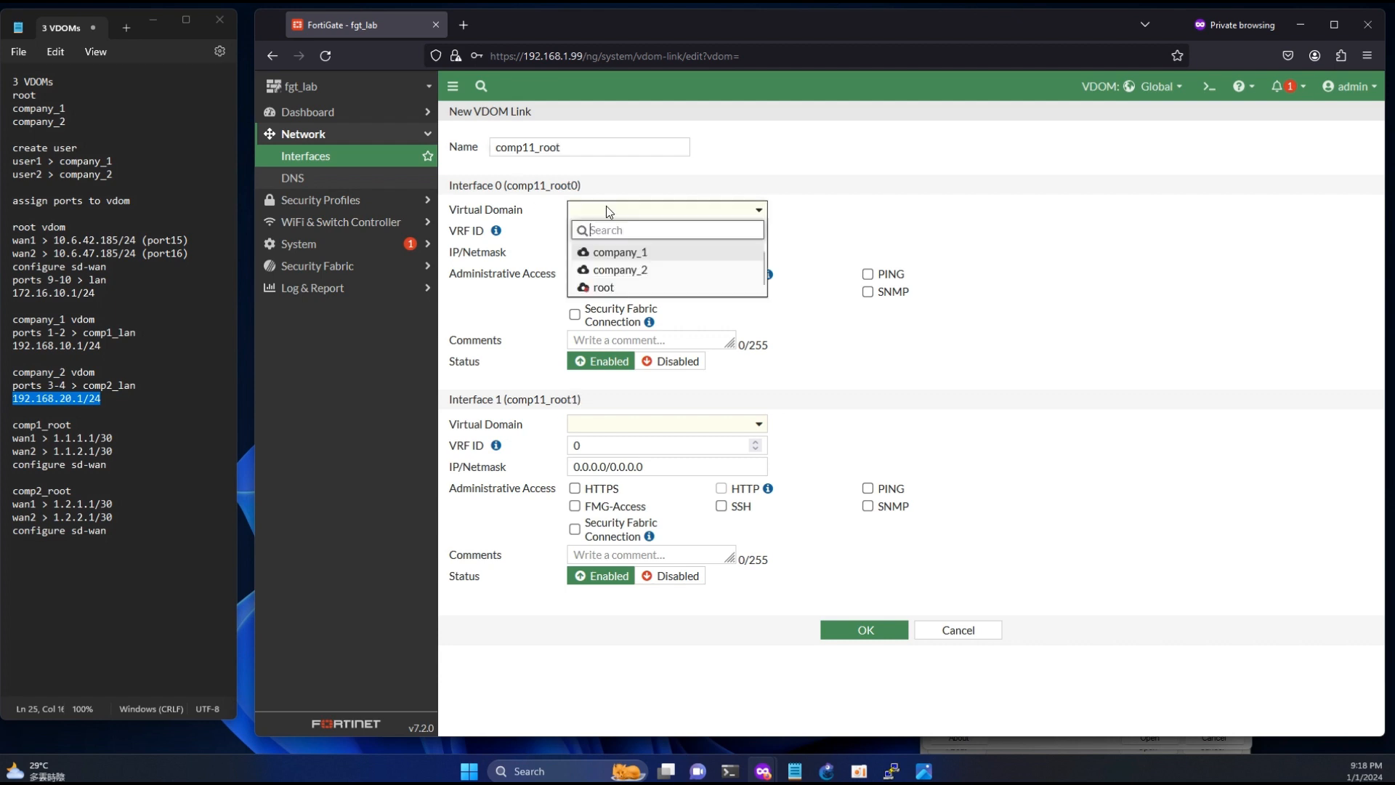
click(610, 252)
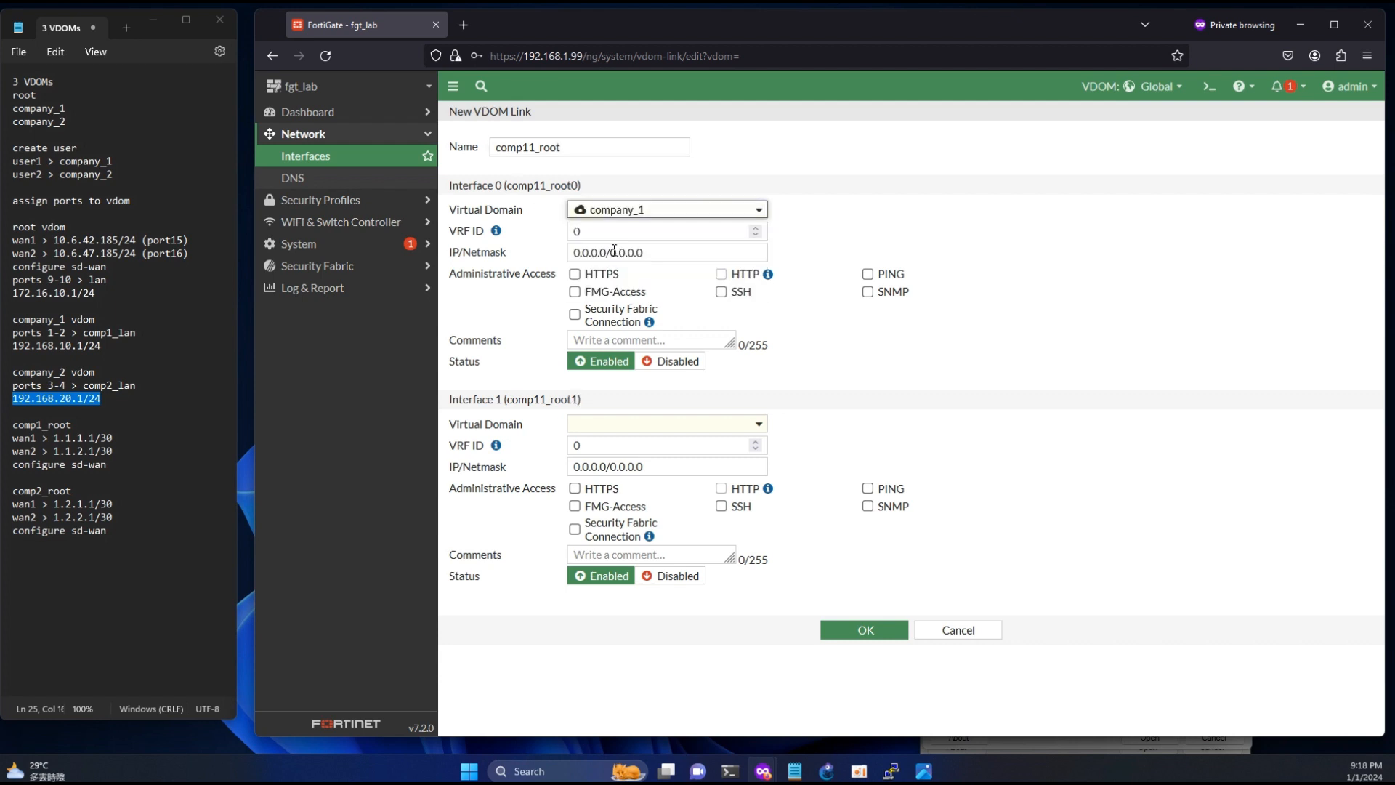
click(612, 429)
click(604, 499)
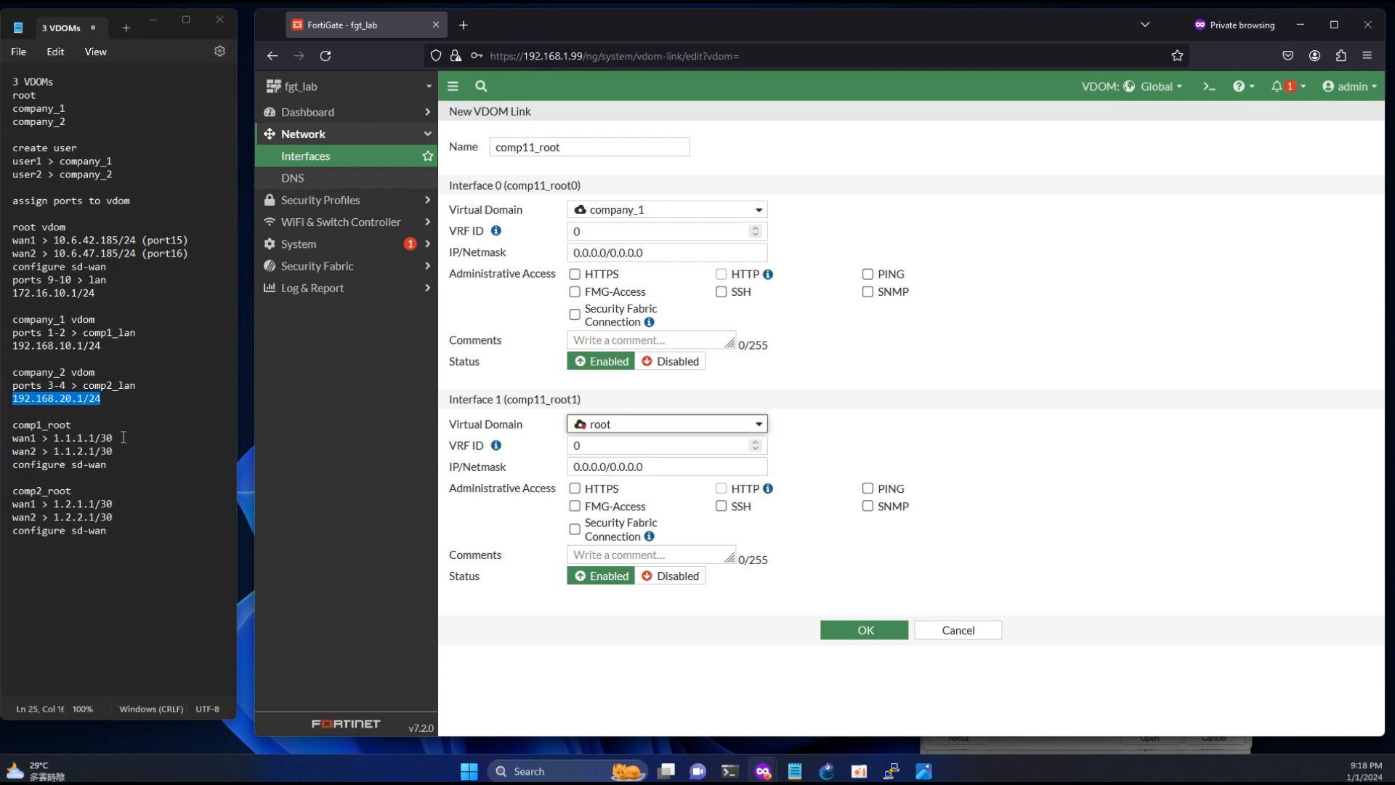
- Set the company_1 side (Interface 0) of the comp11_root link to 1.1.1.1/30 and allow PING access on it
drag(123, 437, 18, 439)
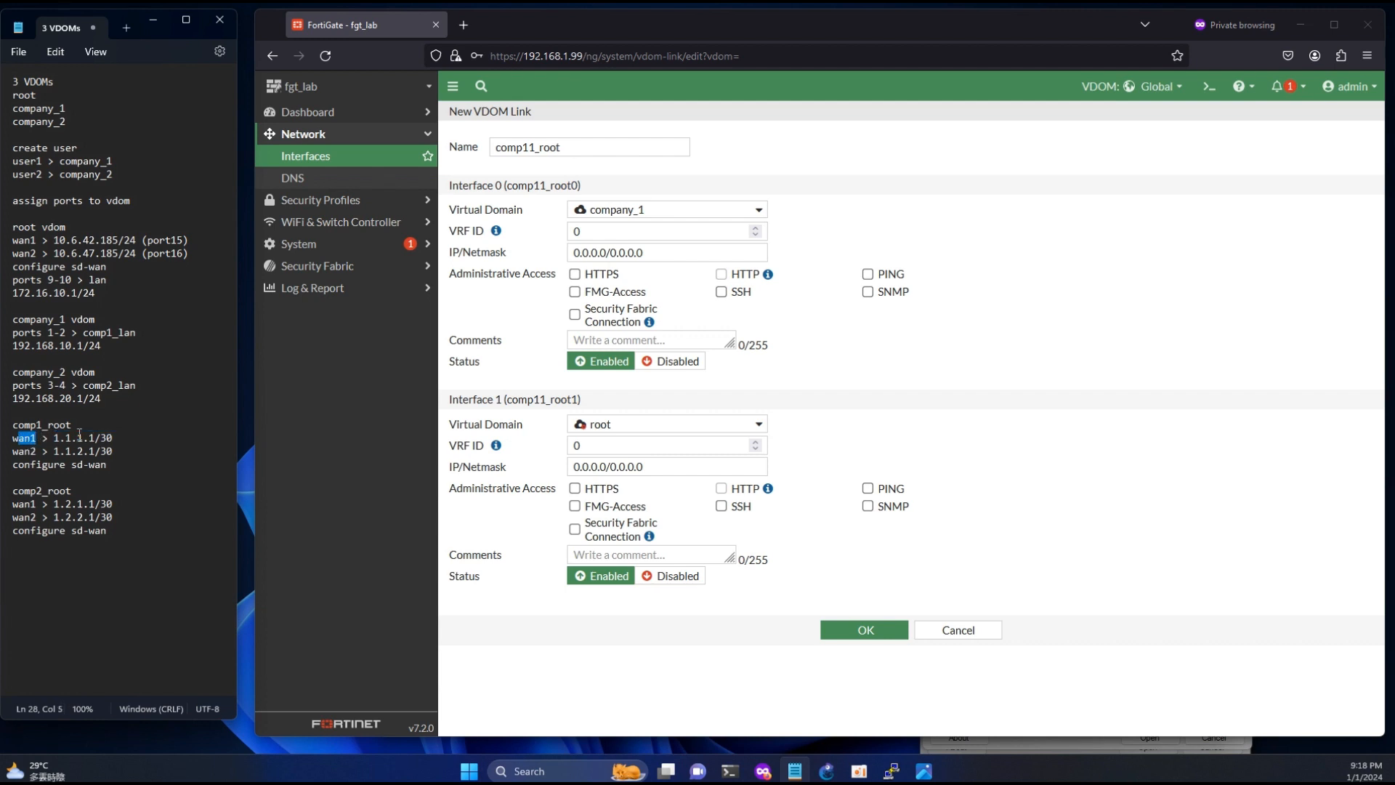
click(668, 251)
text(1.1.1.1/30)
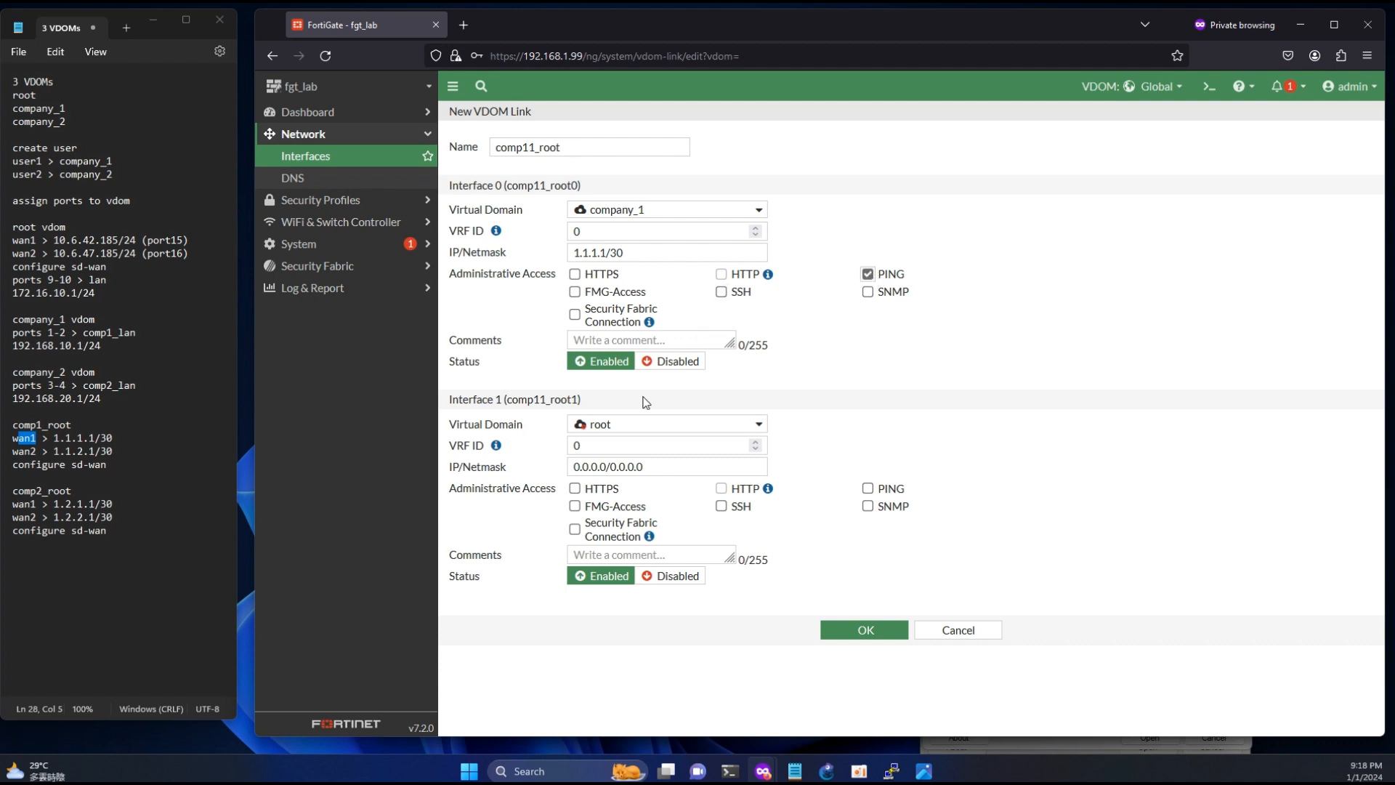
- Give Interface 1 of the comp11_root link the address 1.1.1.2/30 with PING access and save the link
drag(645, 467, 510, 464)
text(1.1.1.1/30)
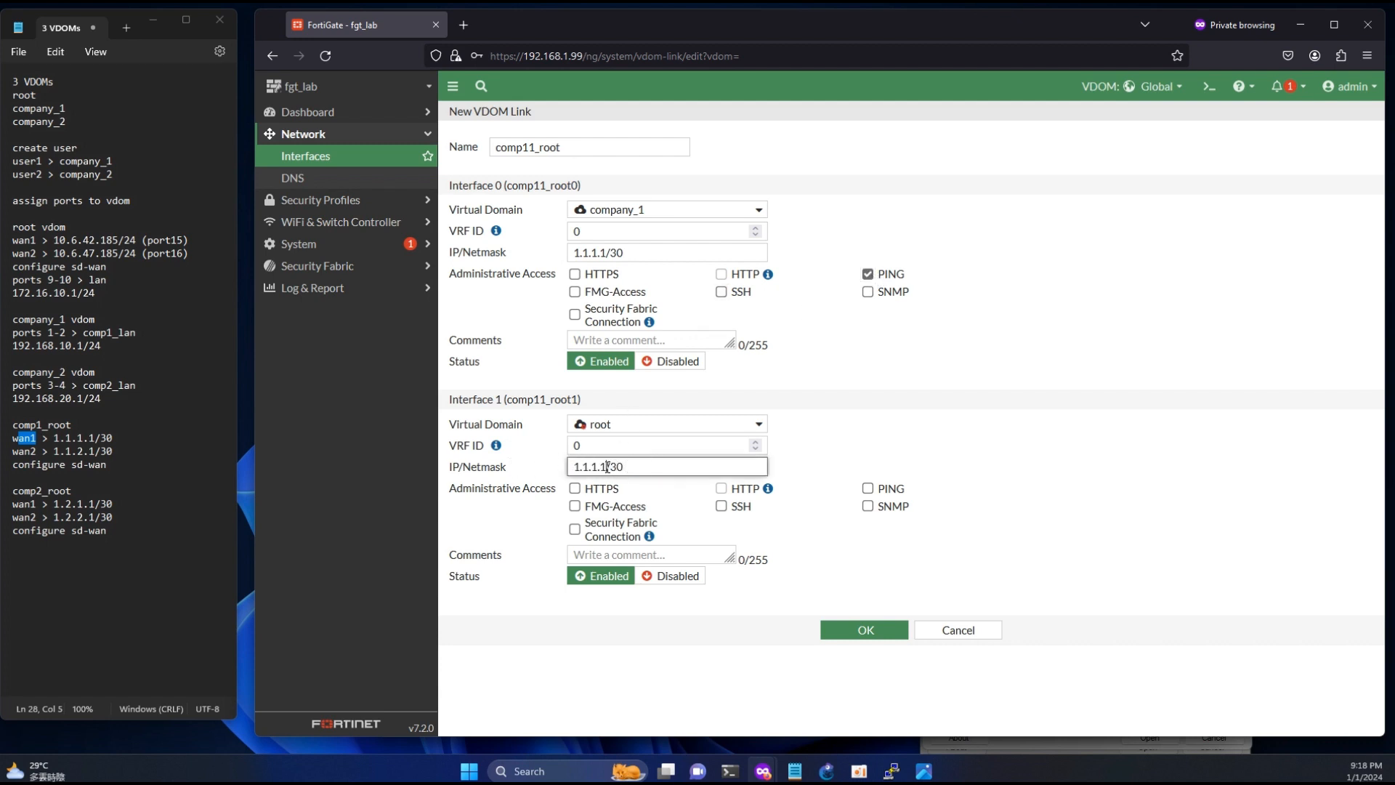
key(Left)
key(Left)
key(Left)
key(BackSpace)
text(2)
click(868, 488)
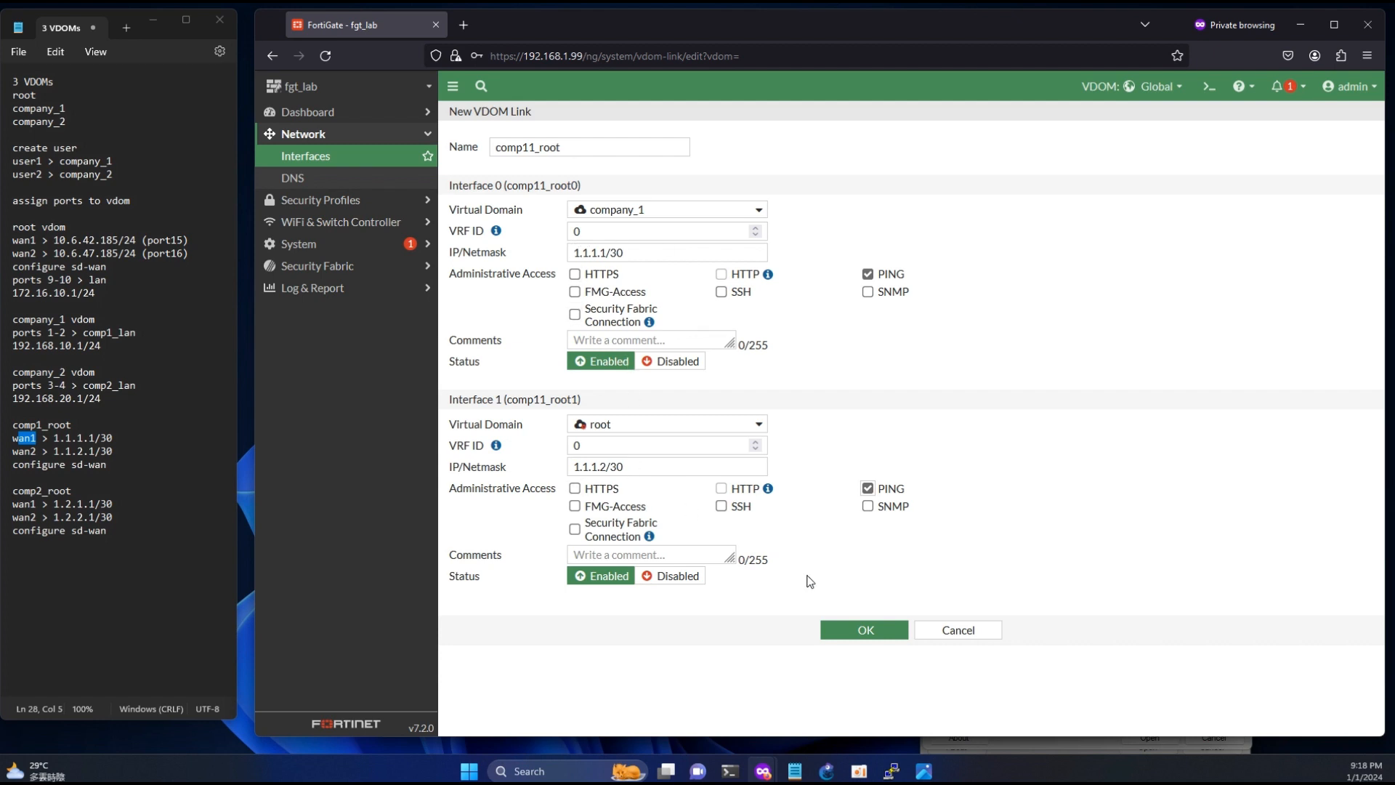
click(857, 630)
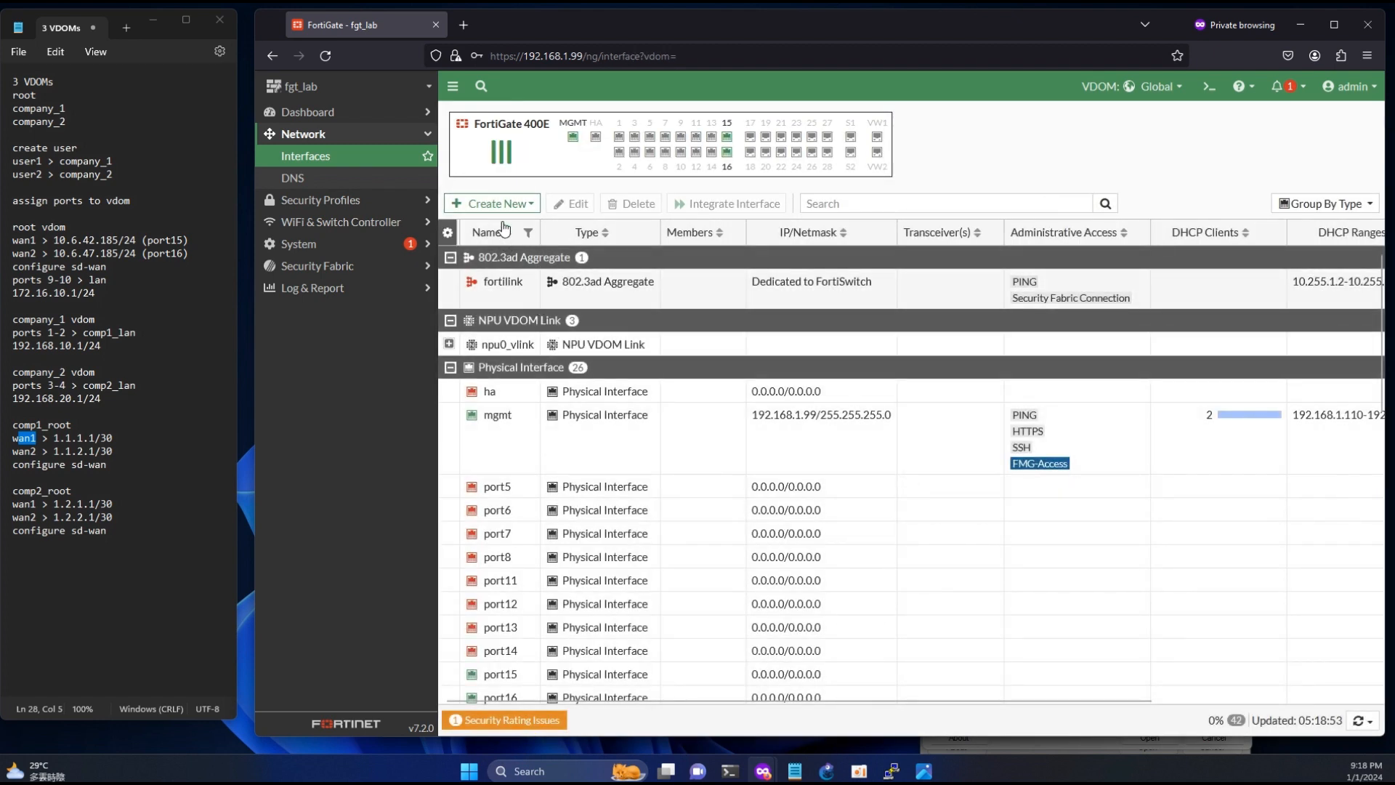
- Start a new VDOM link named comp12_root with Interface 0 in company_1 and Interface 1 in root
click(497, 204)
click(485, 263)
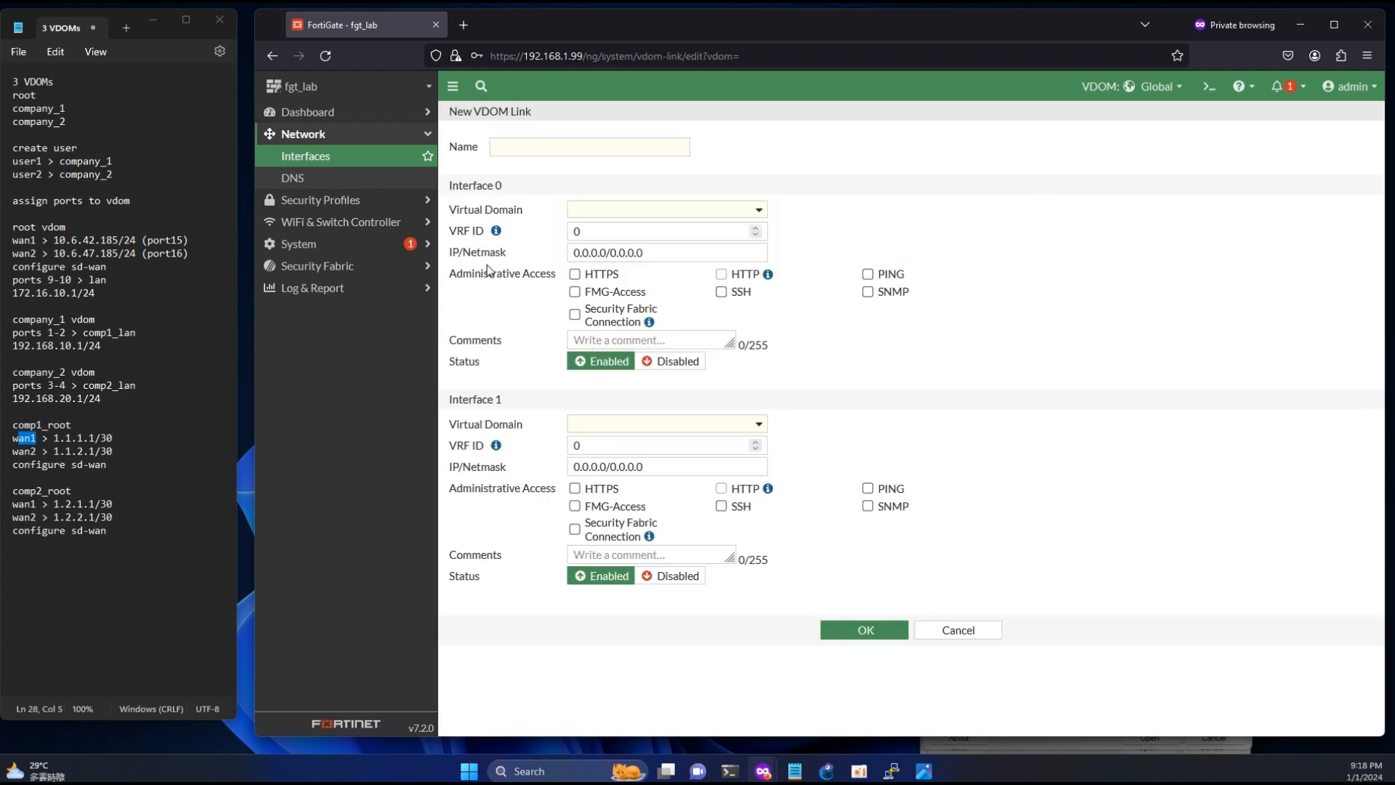
text(comp12_)
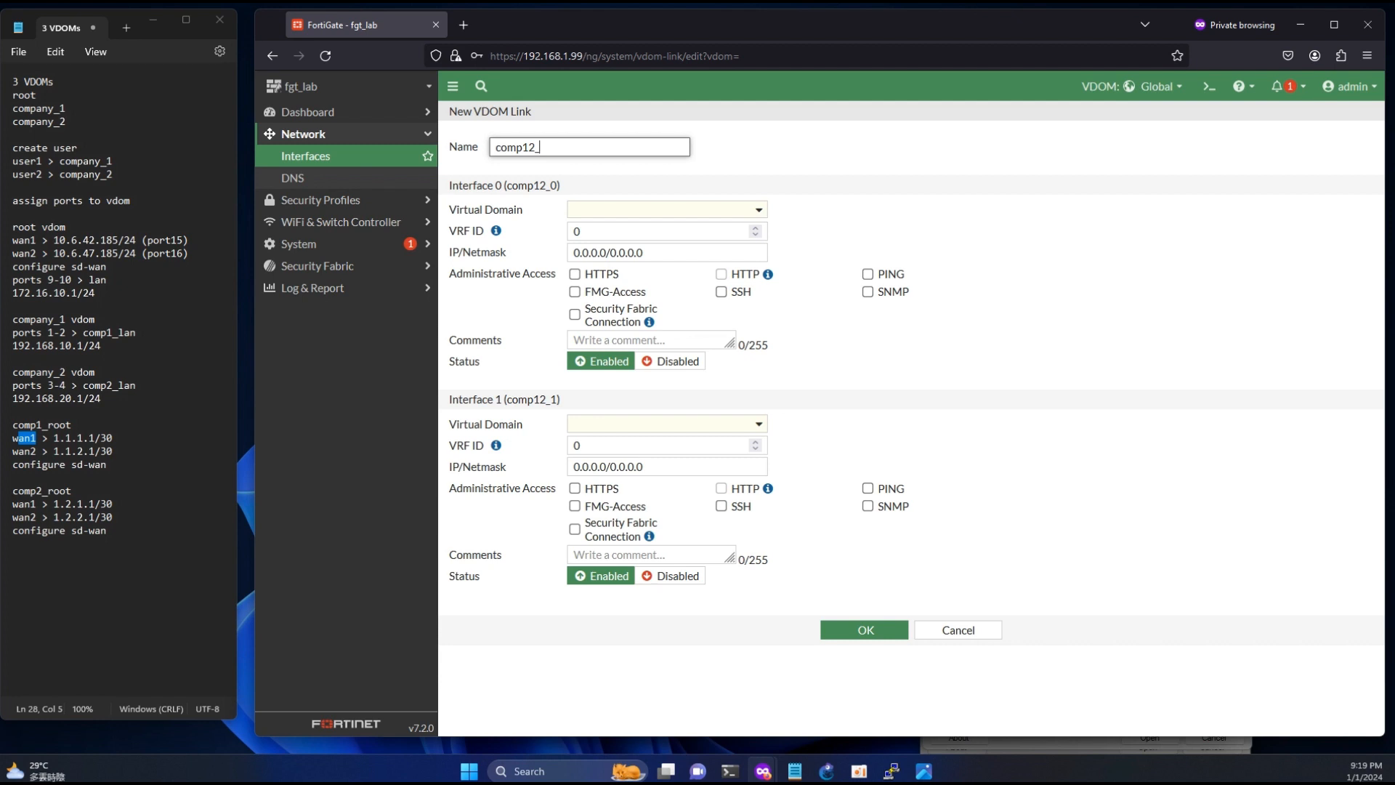
text(root)
click(583, 211)
click(616, 252)
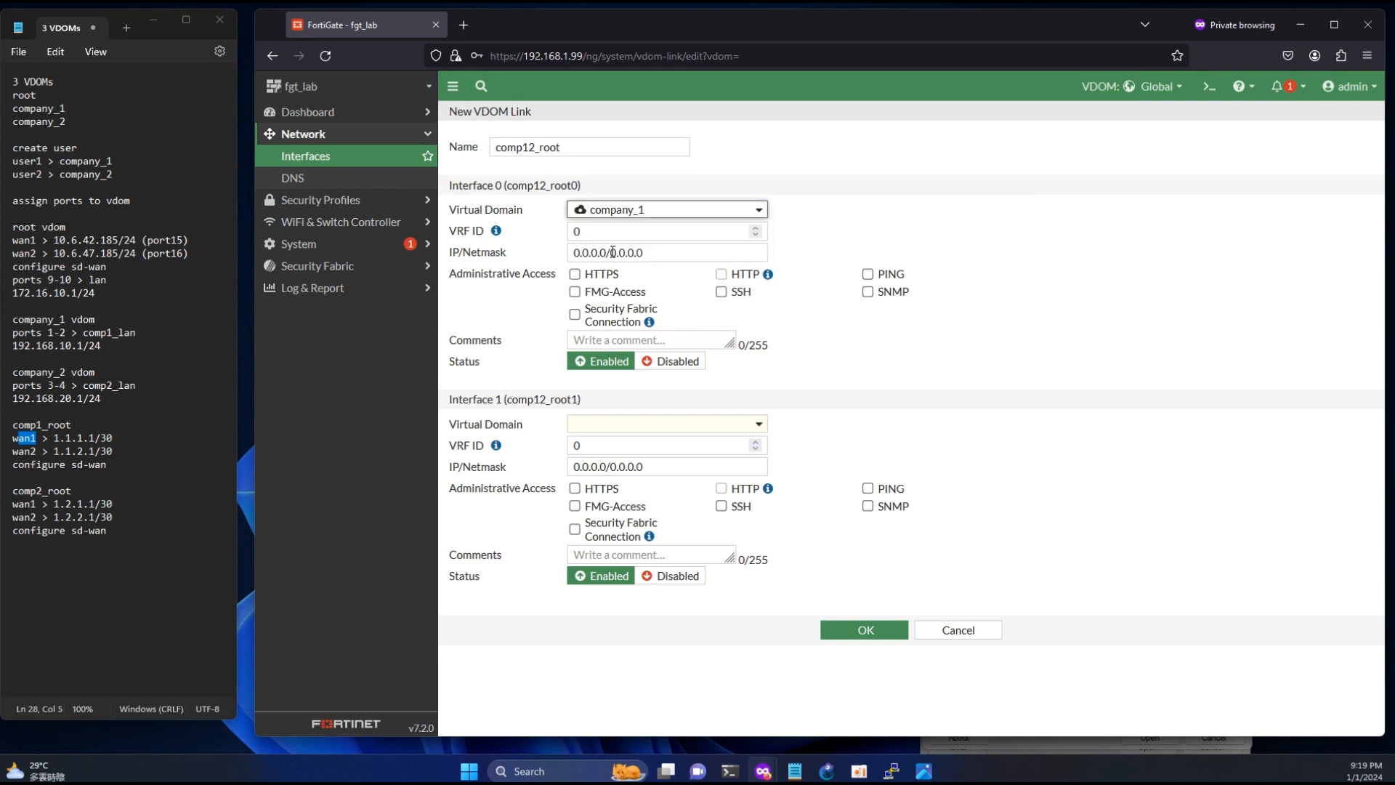
click(623, 426)
click(605, 501)
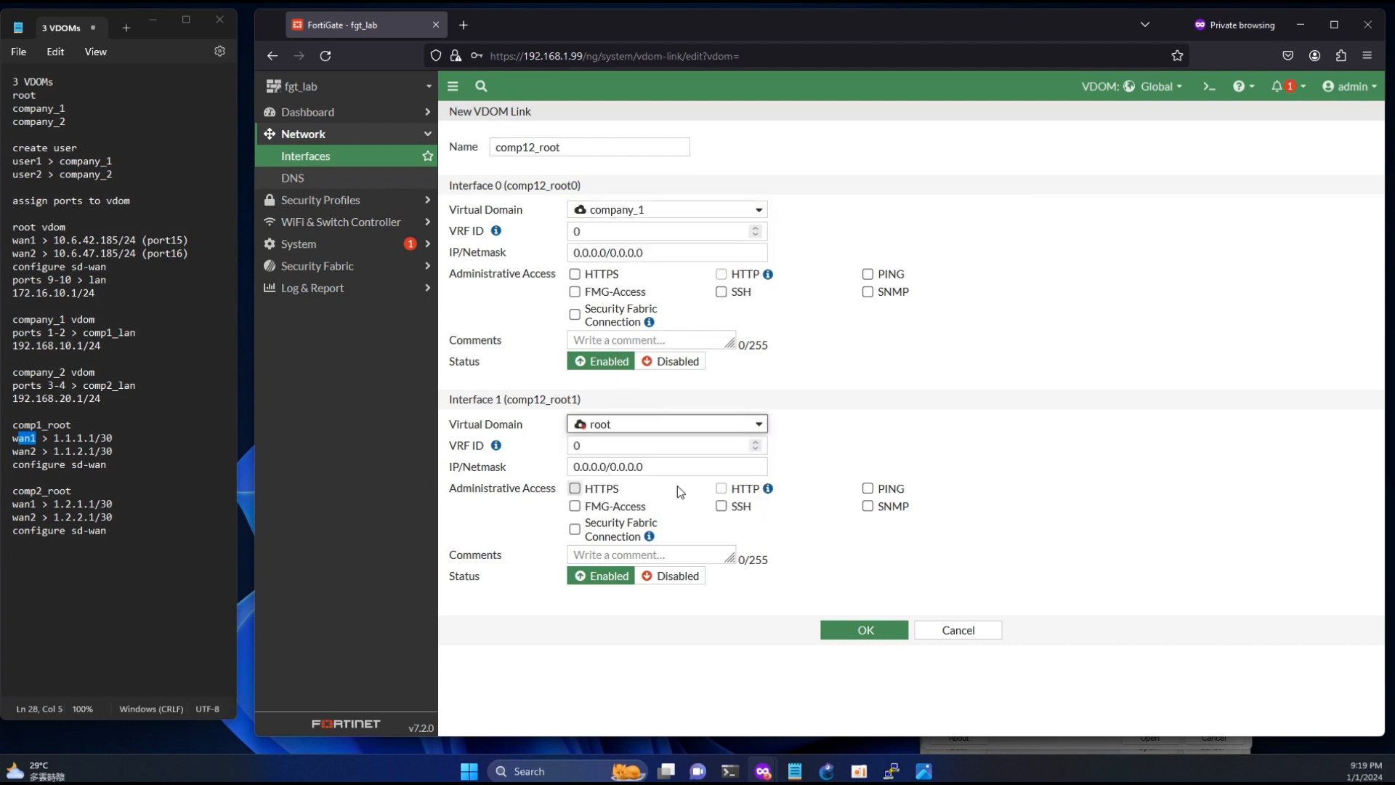
- Set Interface 0 of the comp12_root link to the wan2 address 1.1.2.1/30 from the notes and allow PING
double_click(109, 450)
key(ctrl+c)
click(639, 252)
key(ctrl+v)
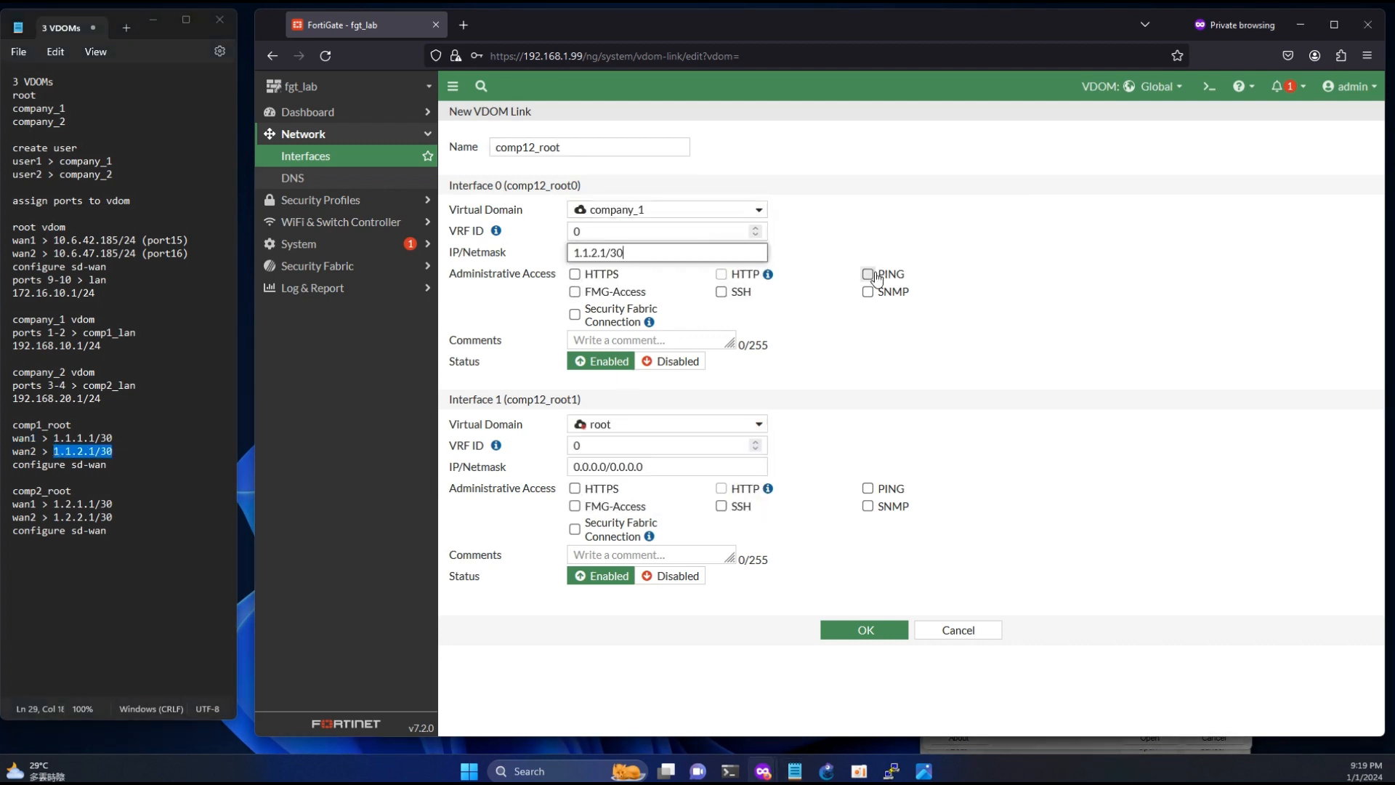
click(867, 274)
- Set Interface 1 of the comp12_root link to 1.1.2.2/30 with PING access and save the link
click(590, 467)
key(ctrl+v)
click(606, 469)
key(BackSpace)
text(2)
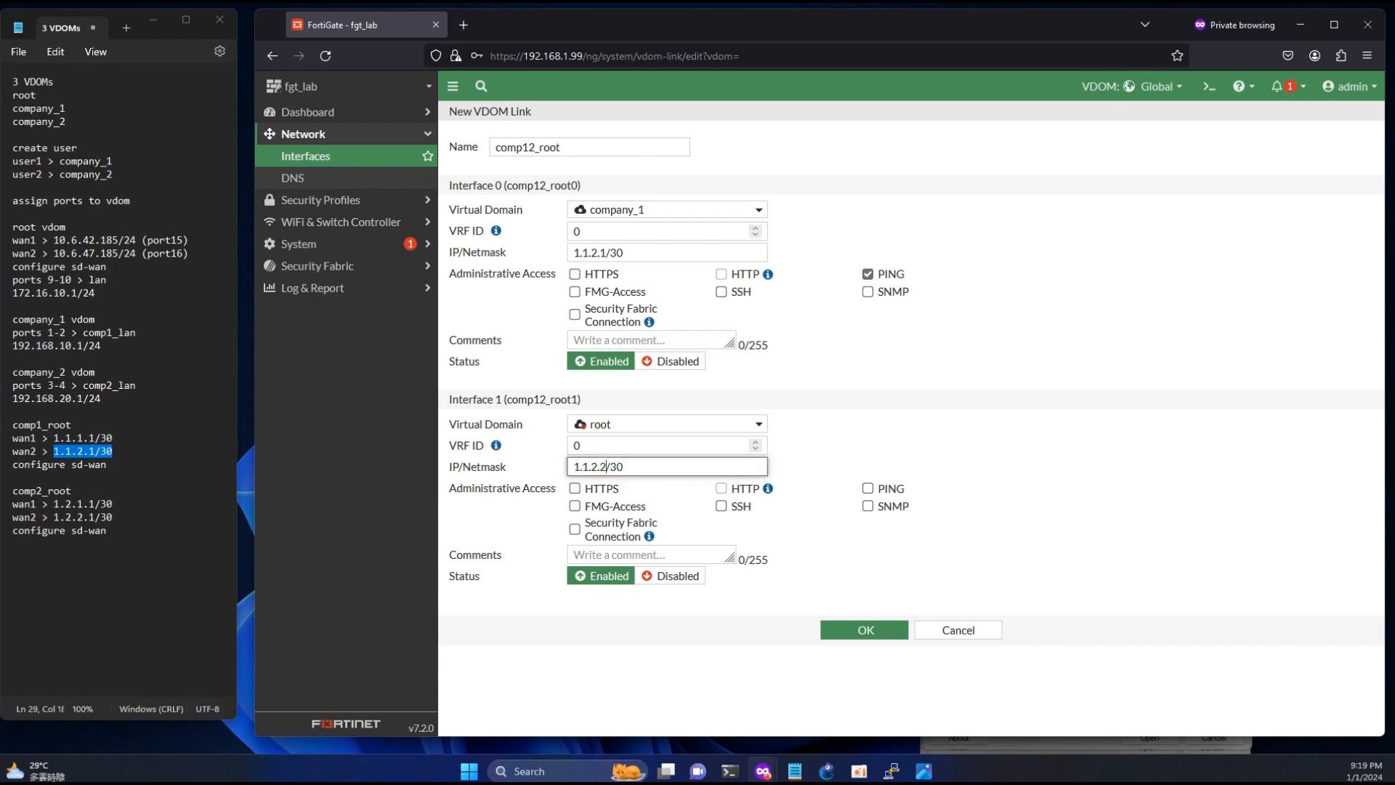
click(877, 488)
click(872, 630)
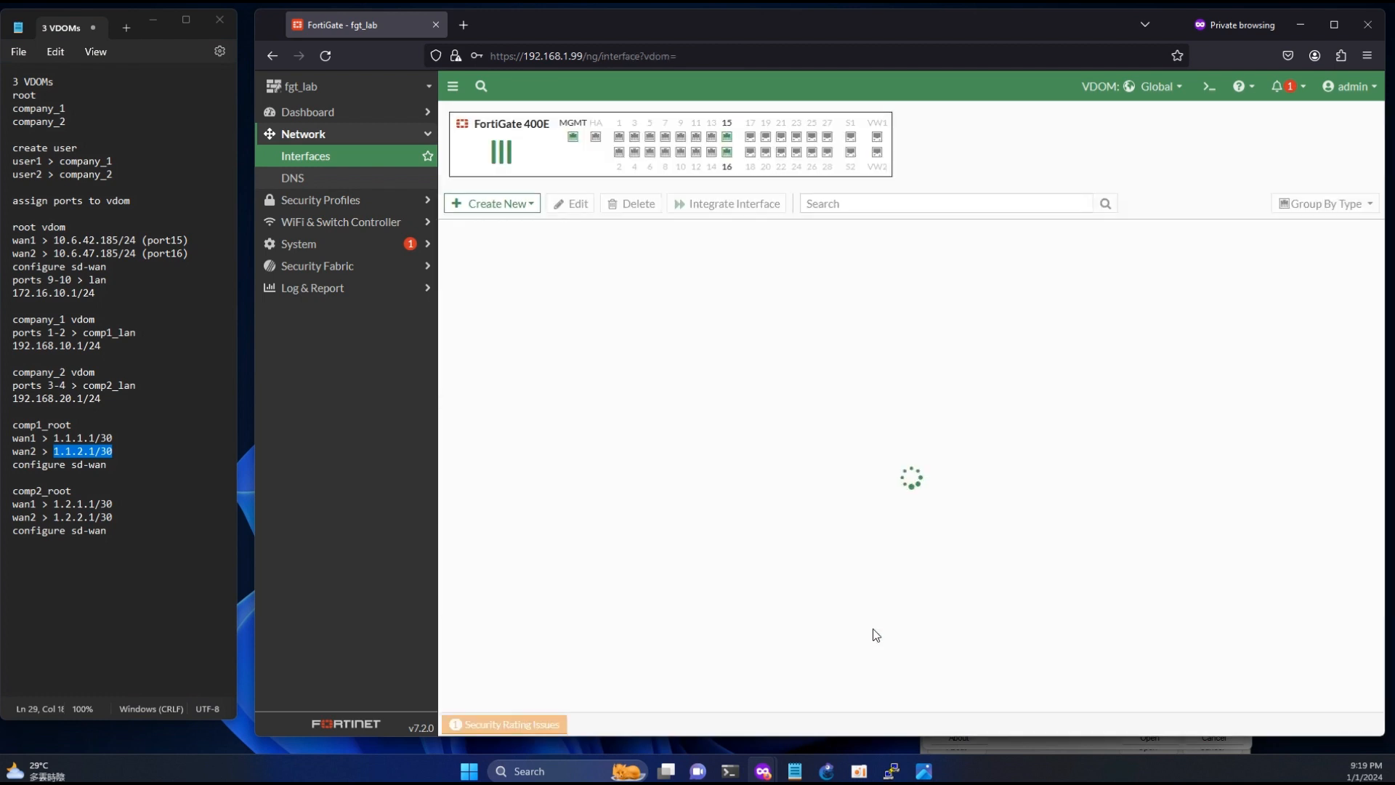
- Expand the comp11_root and comp12_root links in the interface list to check their member addresses and access
drag(538, 235, 642, 236)
scroll(638, 473, down, 5)
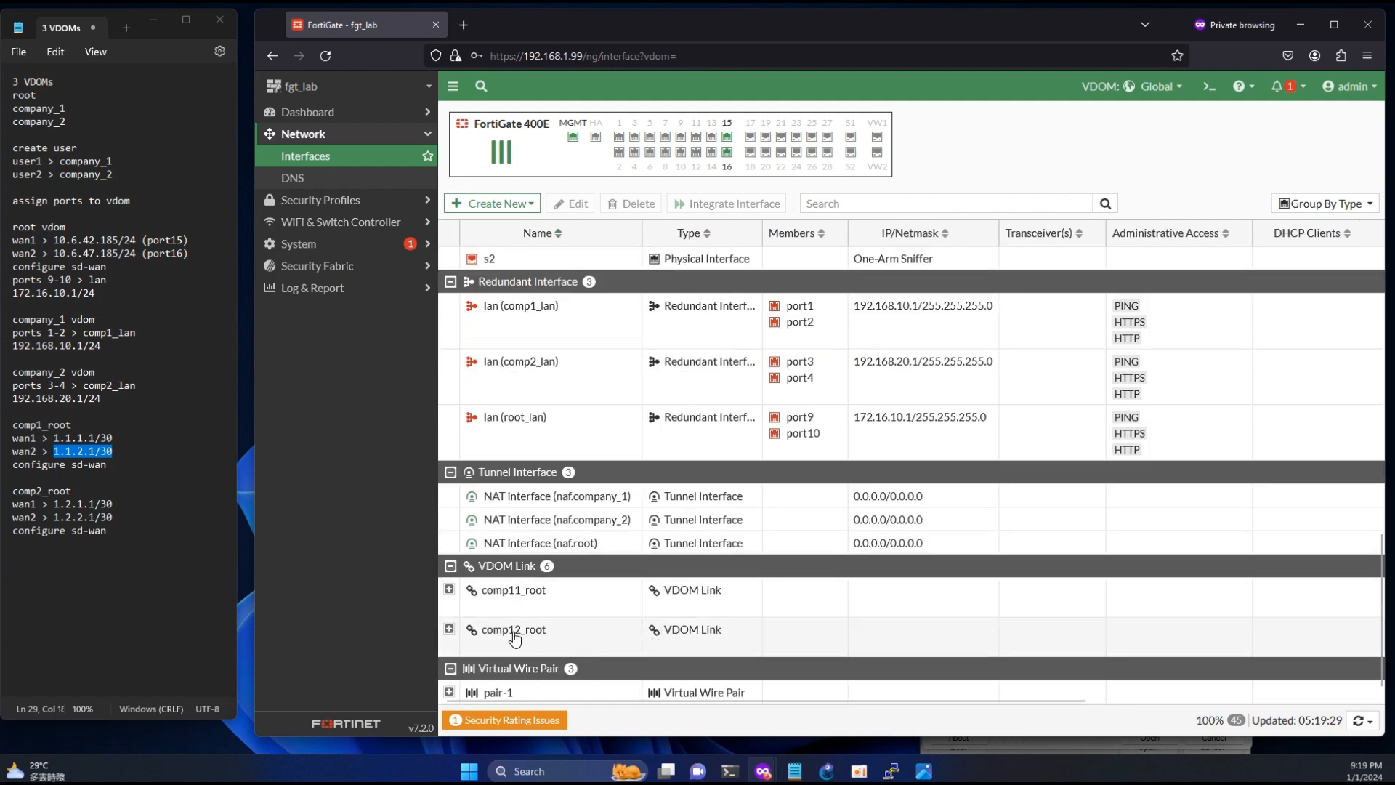
click(449, 629)
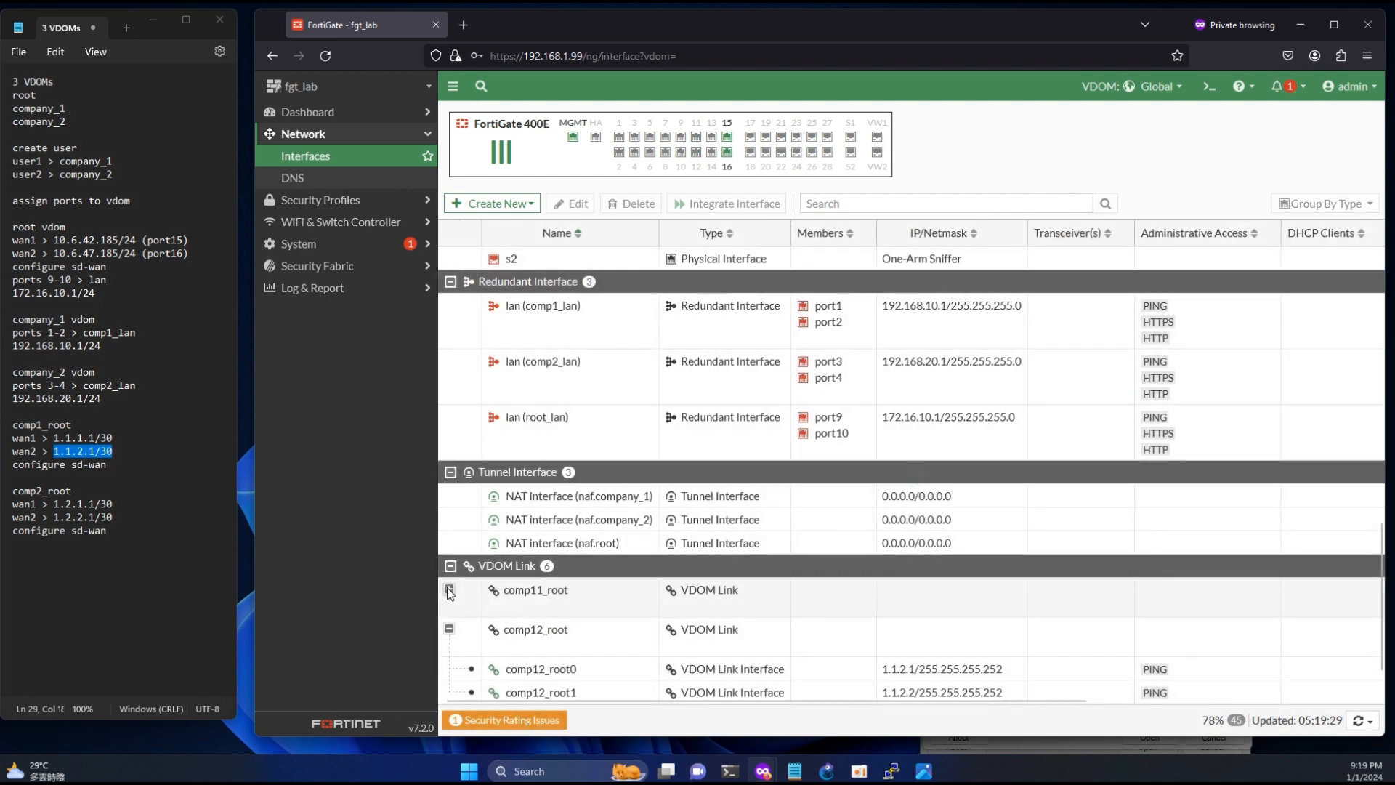
click(449, 590)
scroll(679, 584, down, 2)
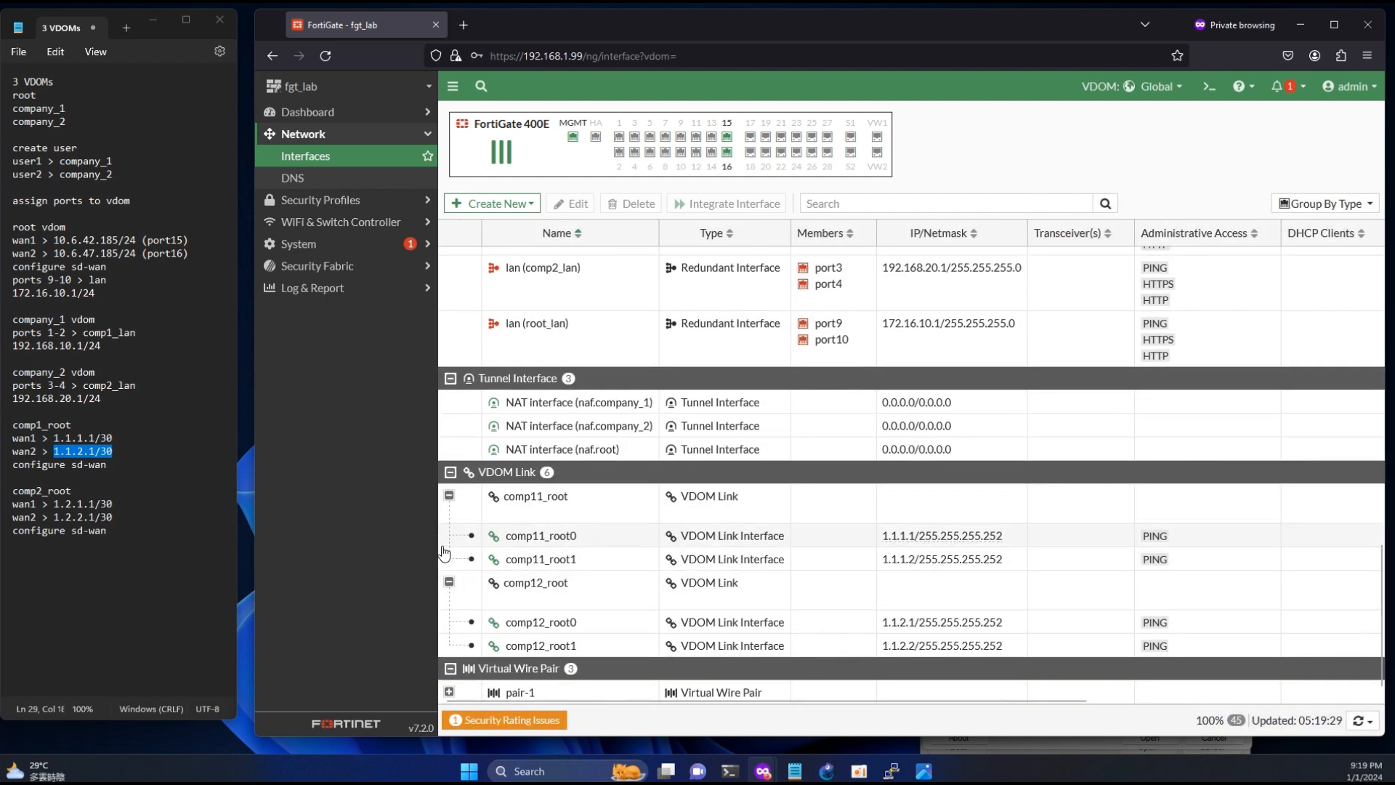
- Start a new VDOM link named comp21_root with Interface 0 in company_2 and Interface 1 in root
click(491, 204)
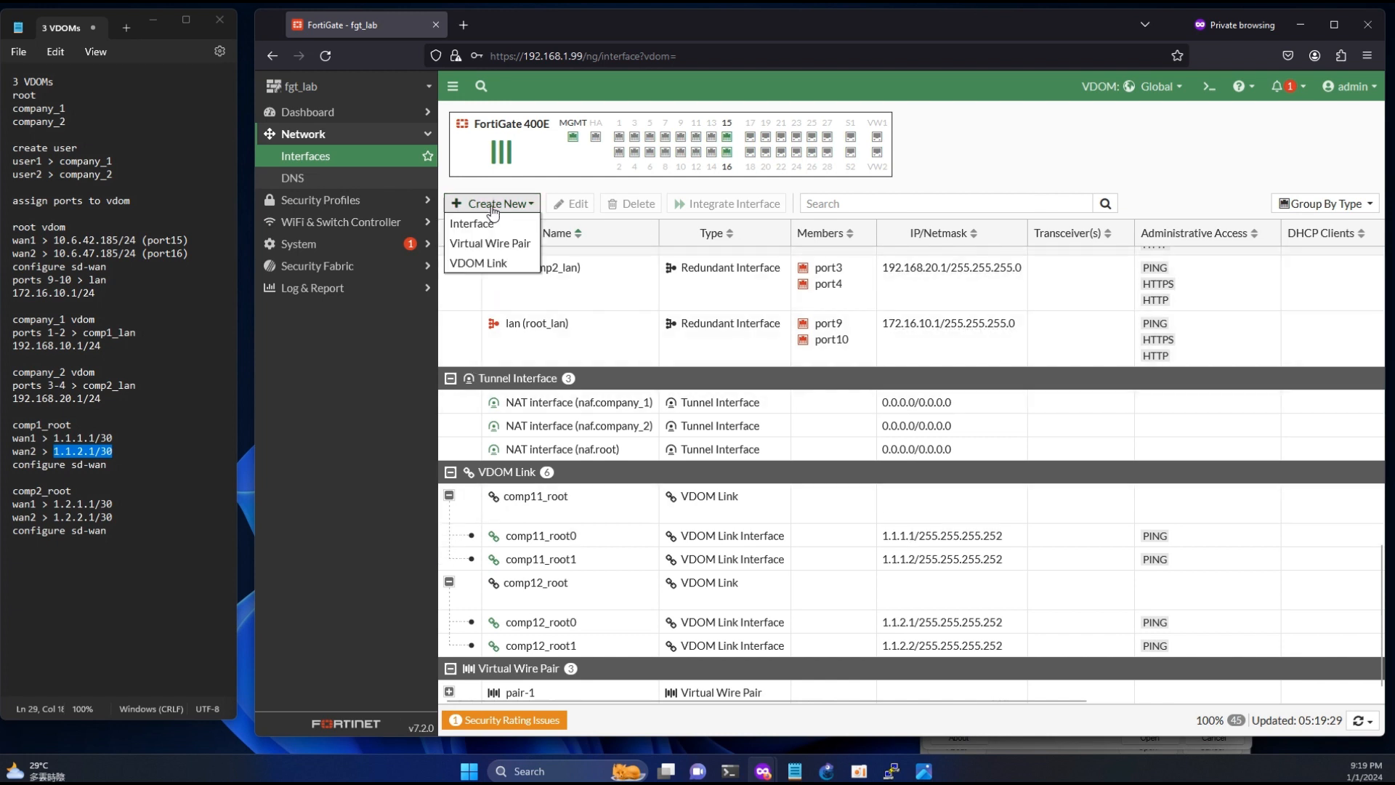
click(481, 263)
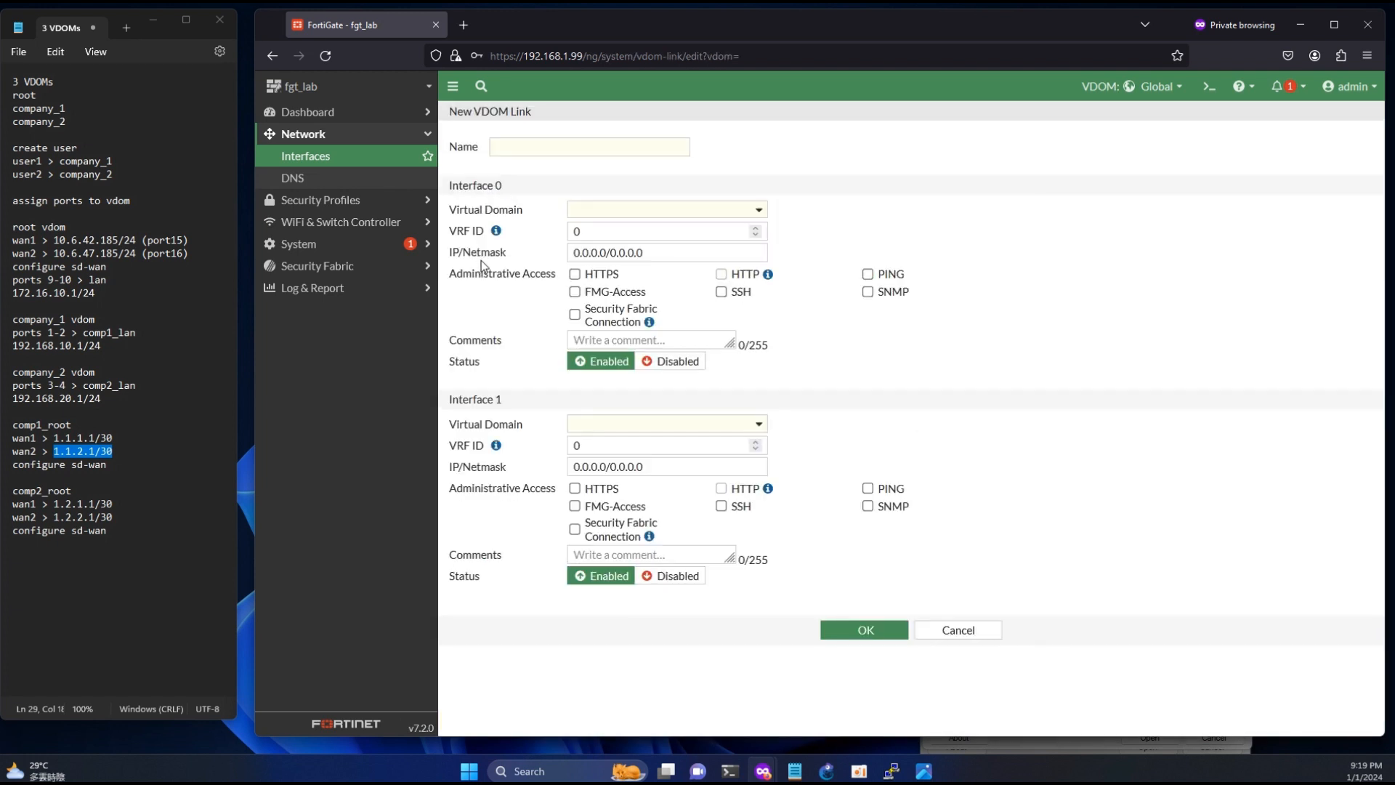
click(534, 154)
text(comp21)
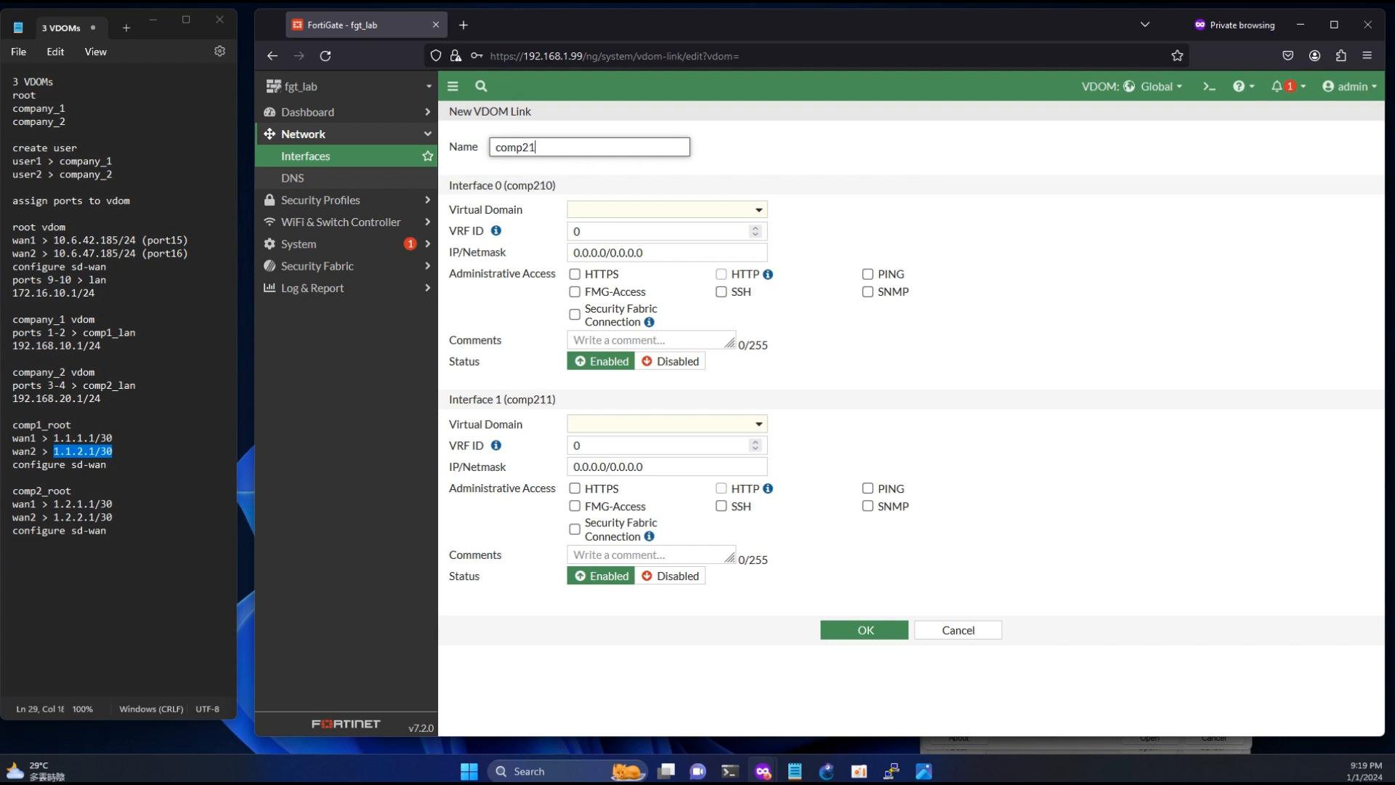
text(_root)
click(609, 216)
click(623, 271)
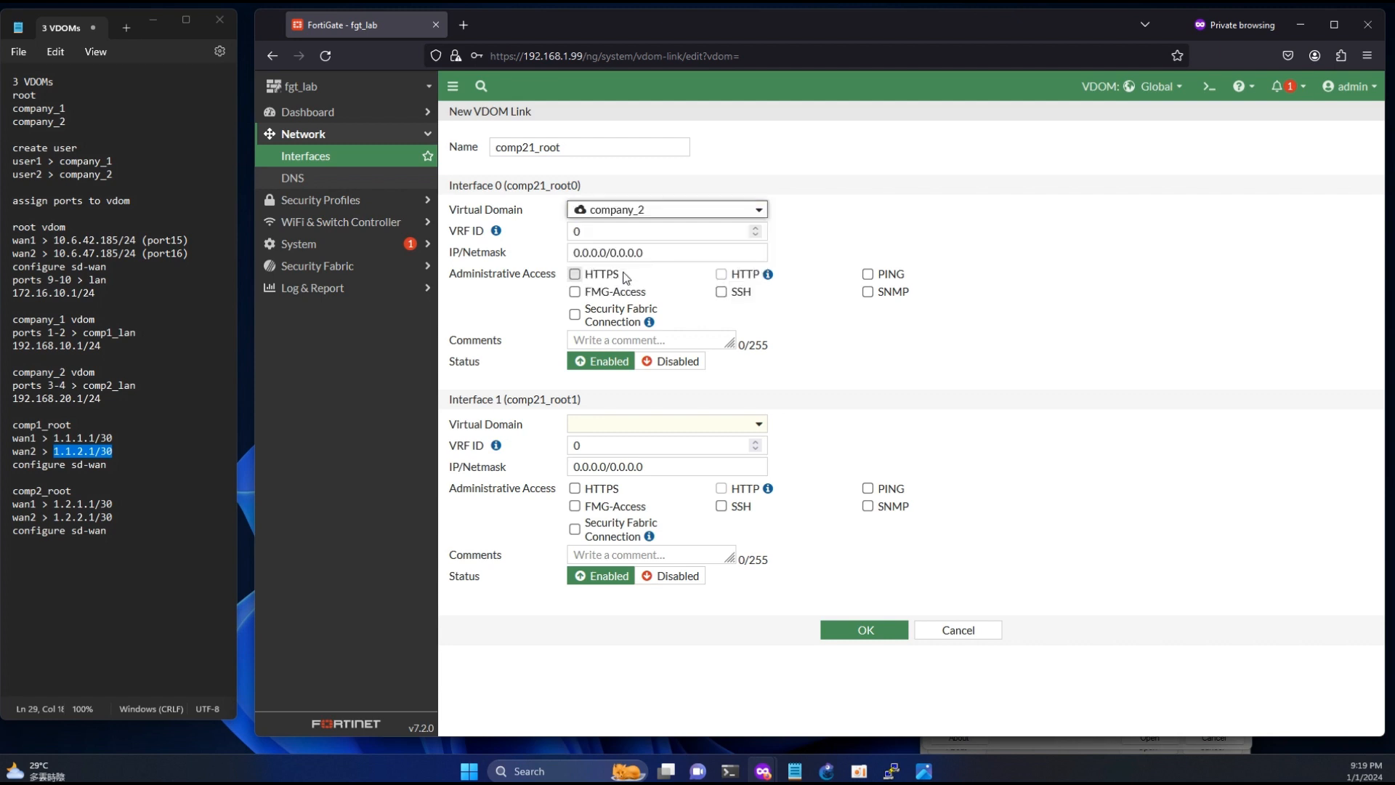
click(626, 425)
click(619, 501)
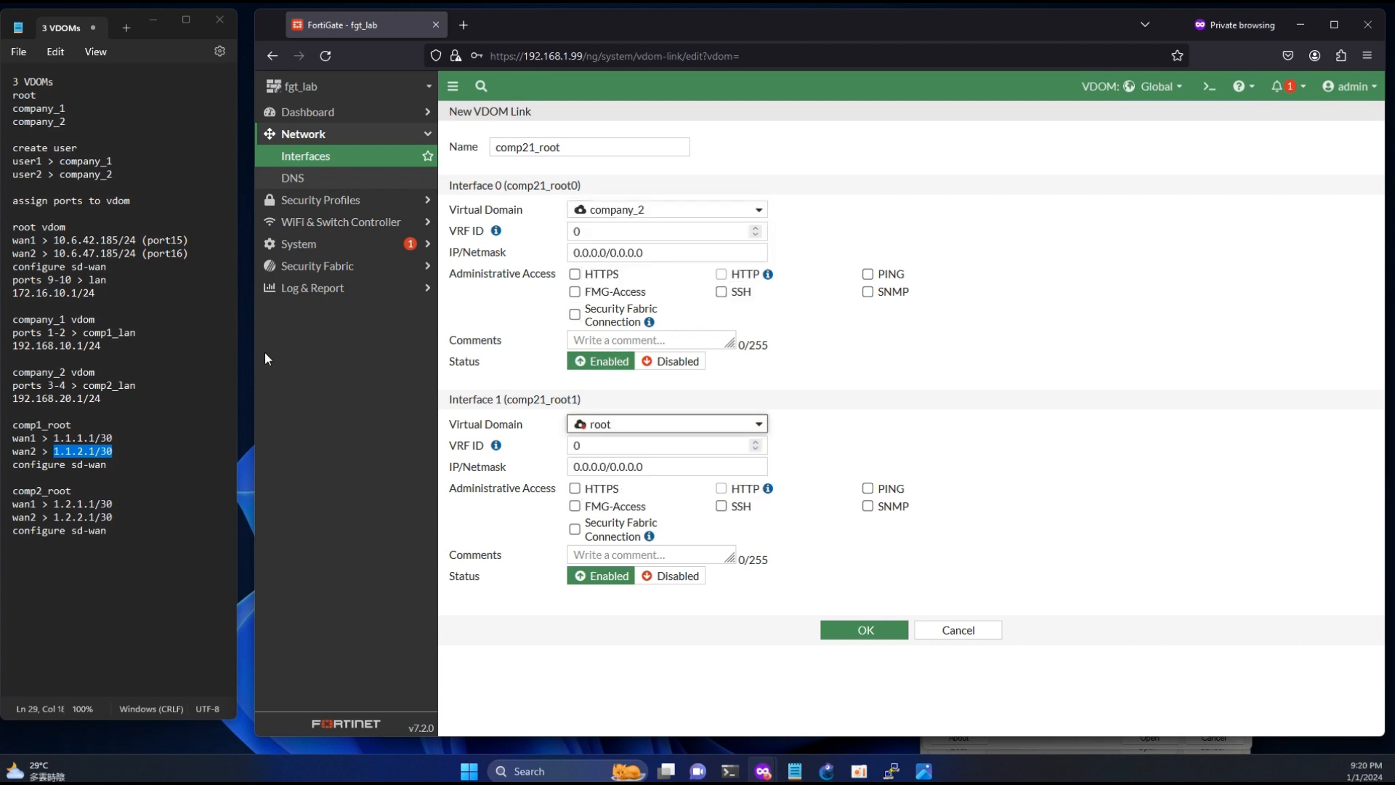
- Set Interface 0 of the comp21_root link to 1.2.1.1/30 from the notes and allow PING access on it
drag(113, 503, 60, 504)
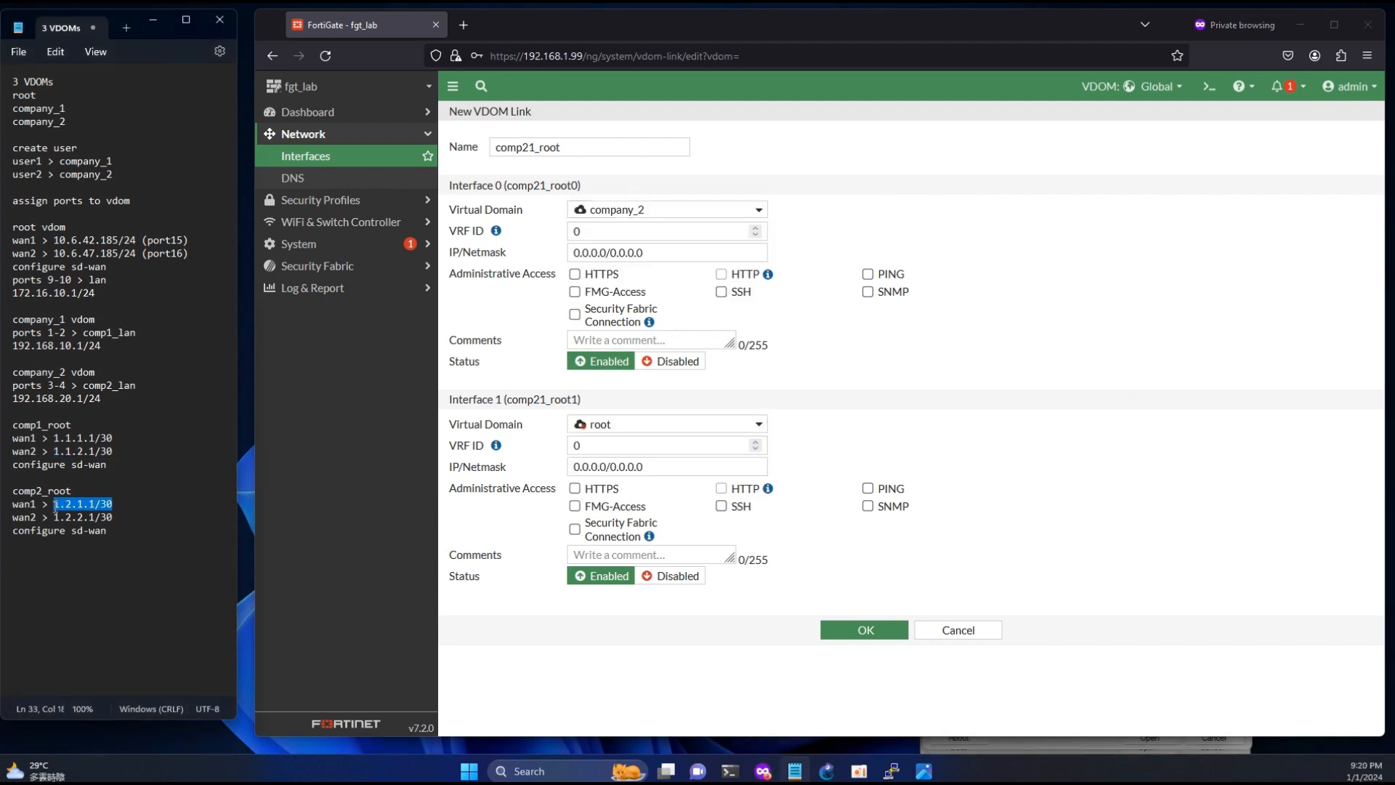
click(650, 252)
key(ctrl+a)
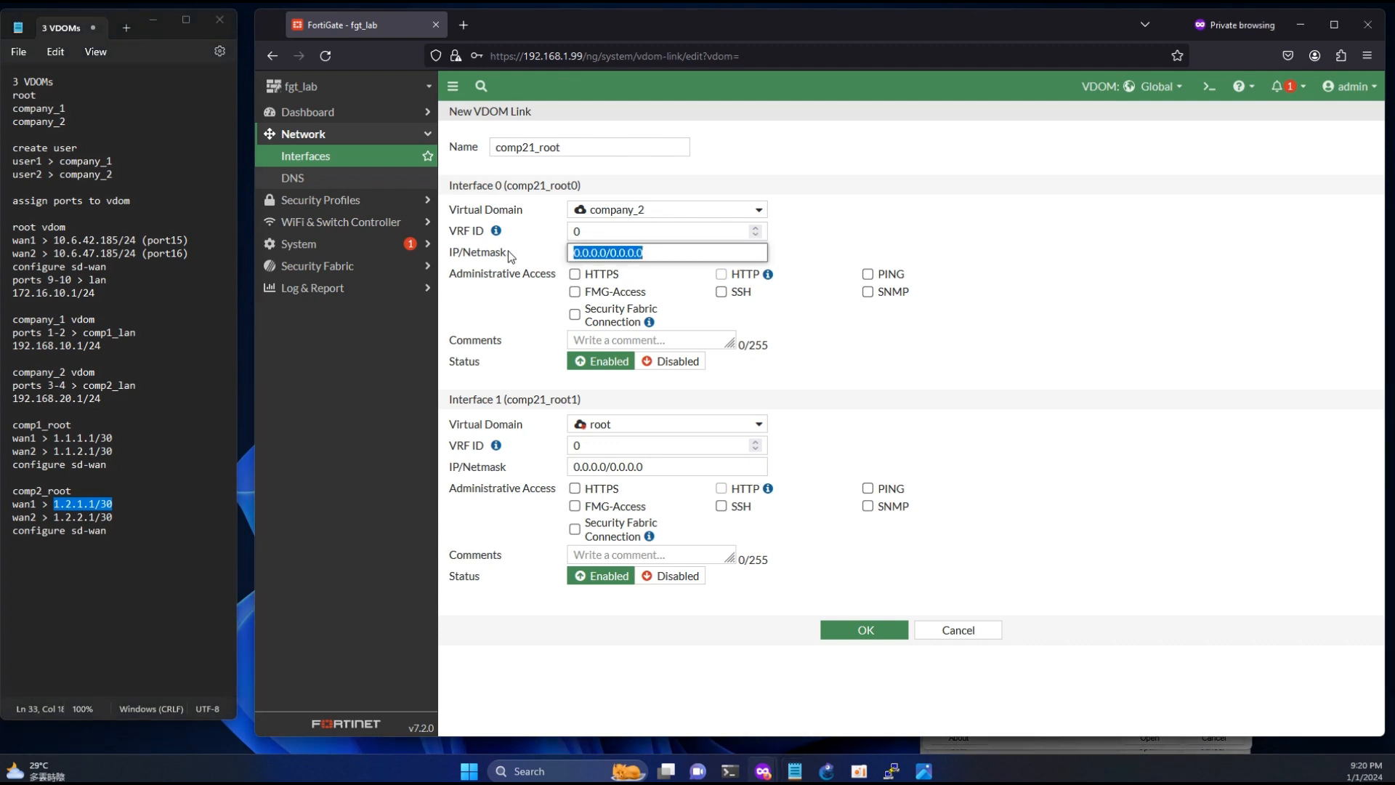
text(1.2.1.1/30)
click(882, 280)
- Set Interface 1 of the comp21_root link to 1.2.1.2/30 with PING access and save the link
click(697, 467)
key(ctrl+a)
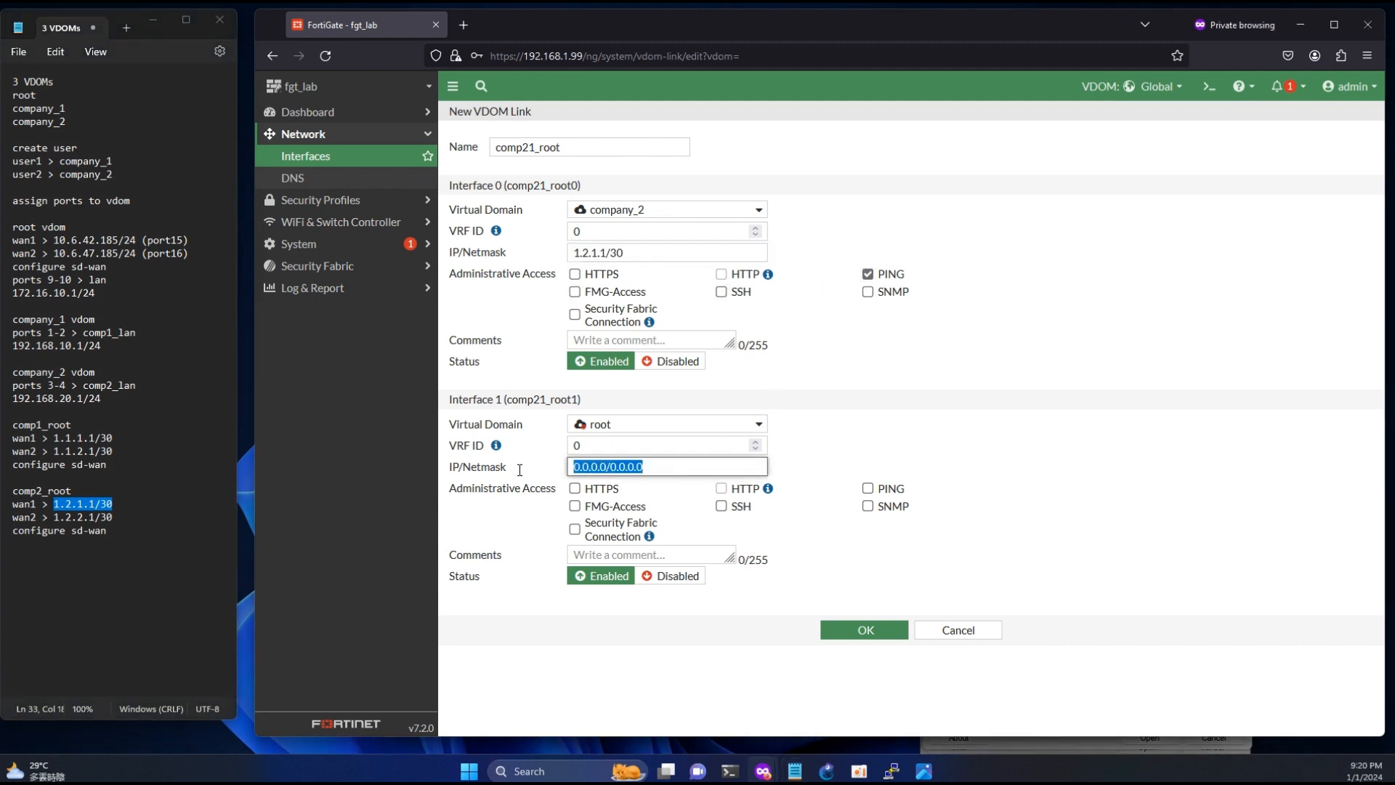
text(1.2.1.1/30)
key(Left)
key(Left)
key(Left)
key(BackSpace)
text(2)
click(867, 489)
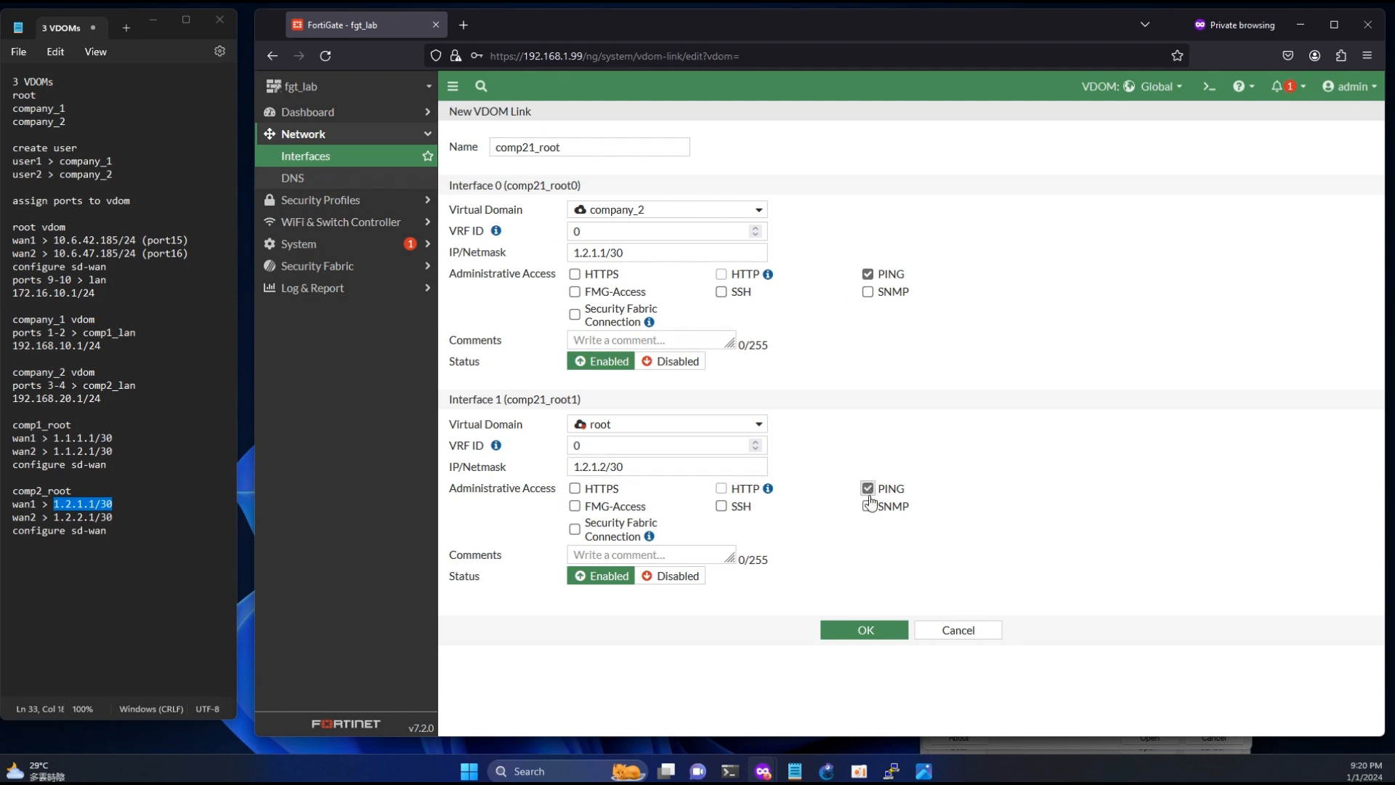
click(866, 630)
- Start a new VDOM link named comp22_root with Interface 0 in company_2 and Interface 1 in root
scroll(690, 474, down, 10)
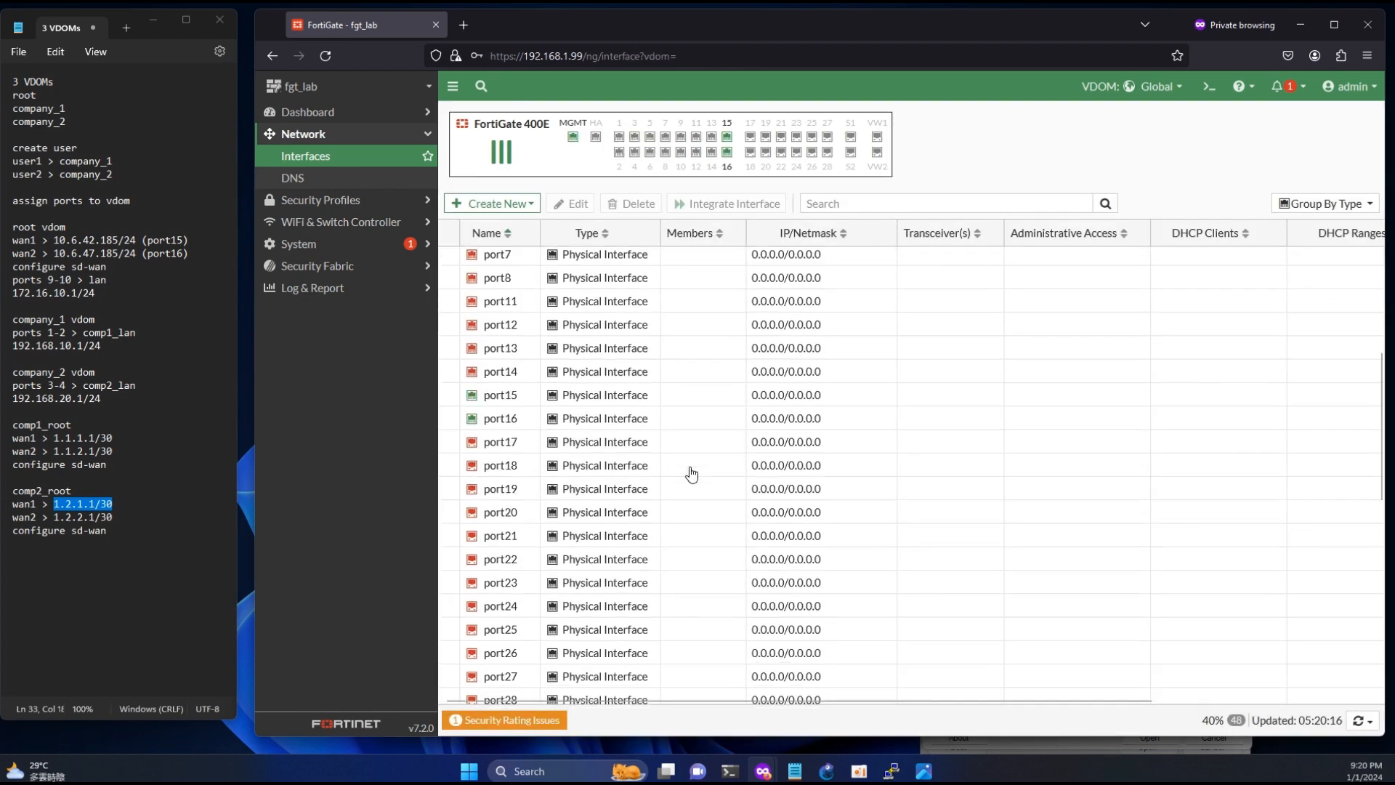
scroll(693, 473, down, 1)
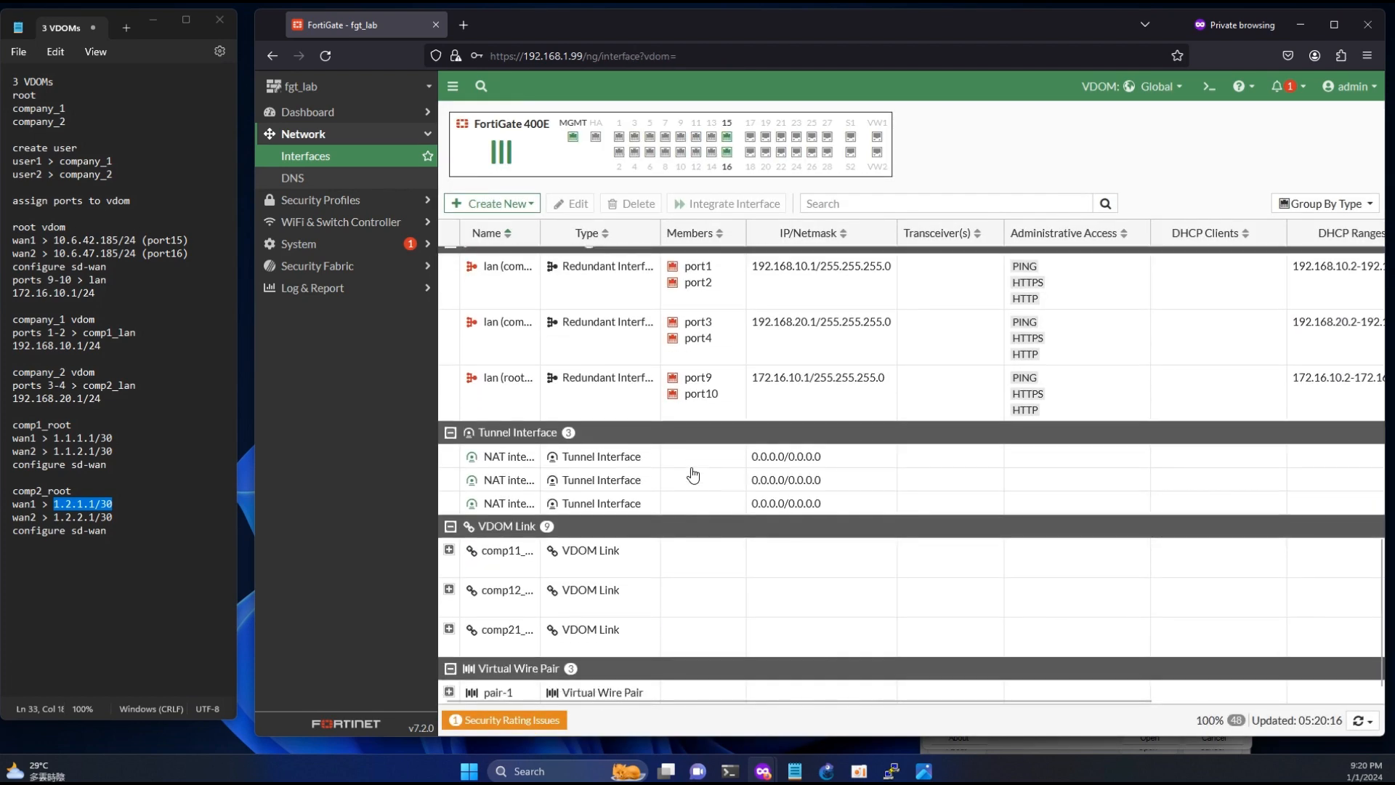
click(481, 204)
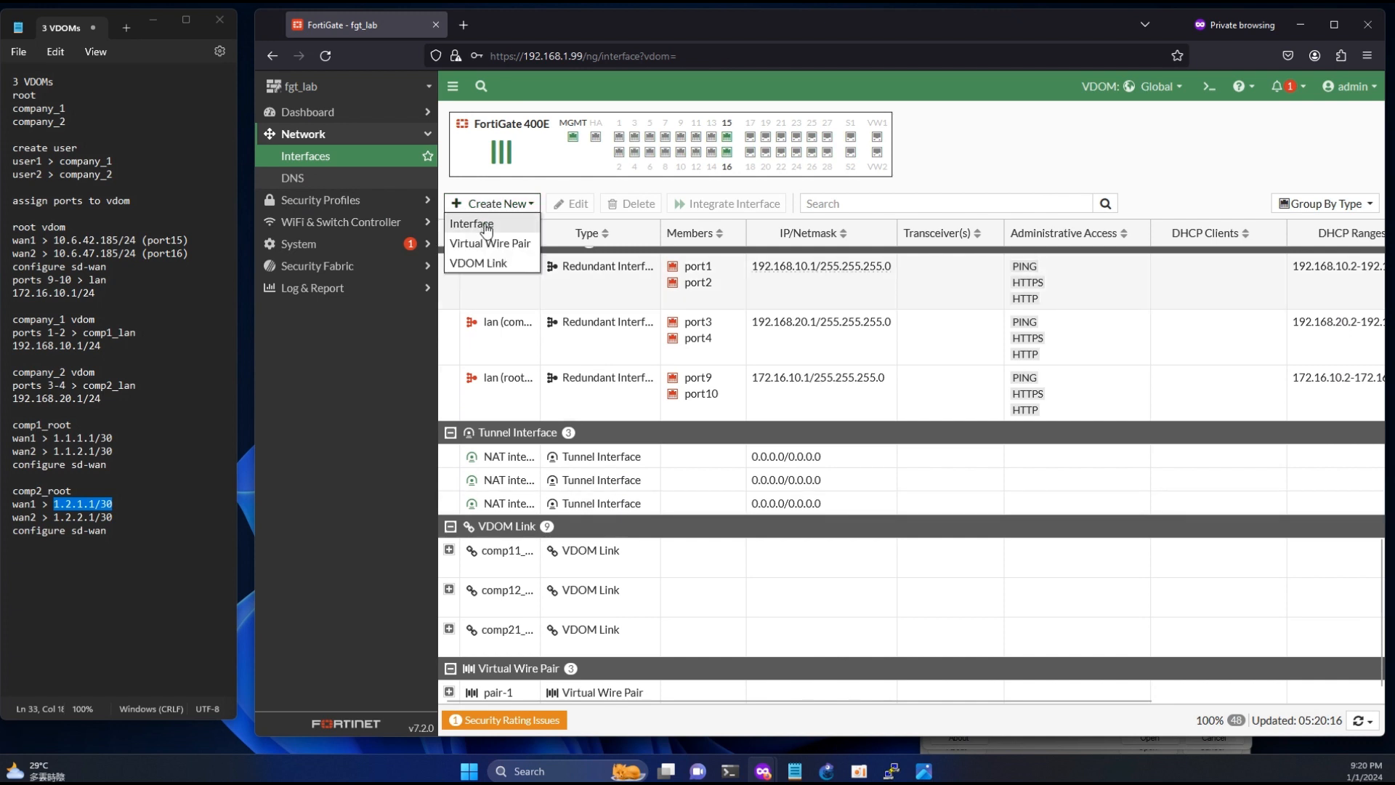
click(481, 263)
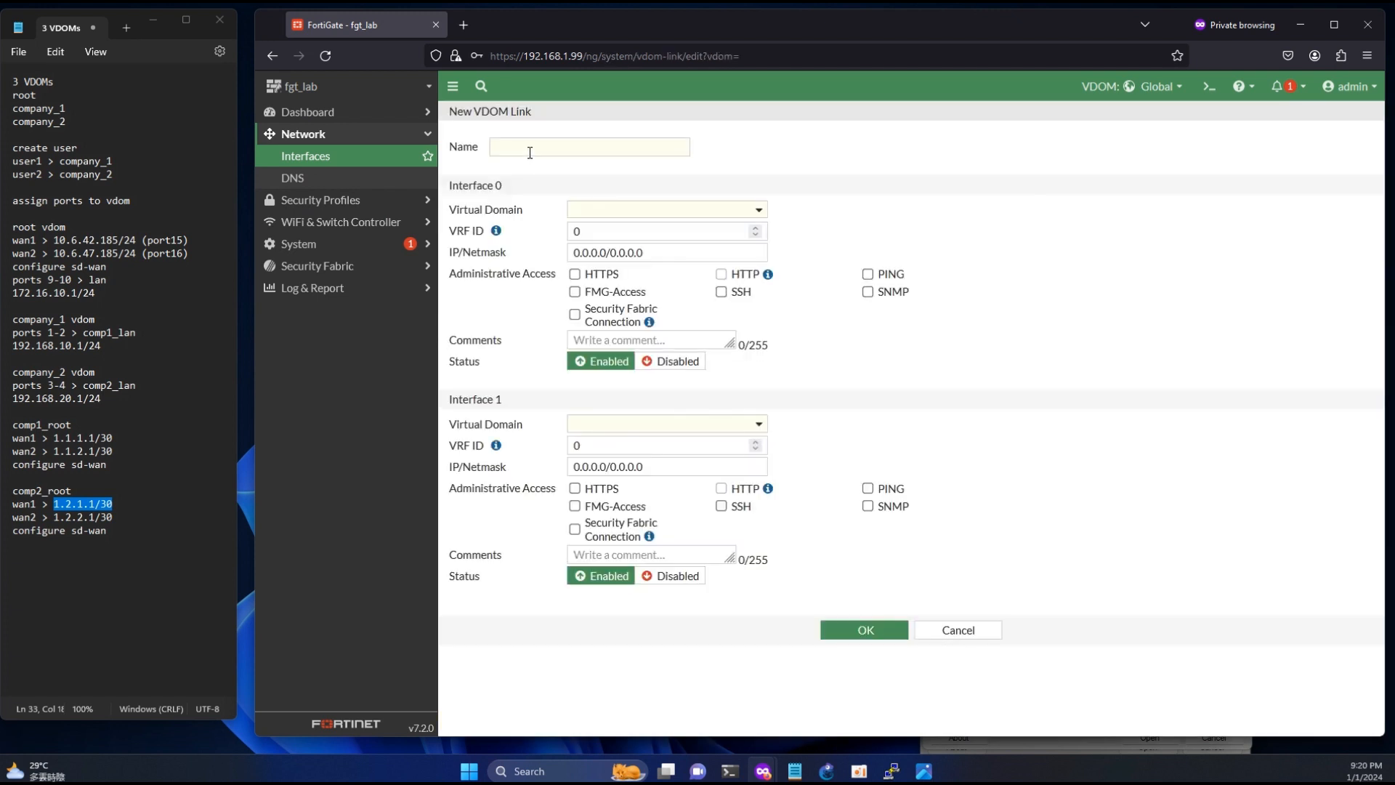
text(comp2)
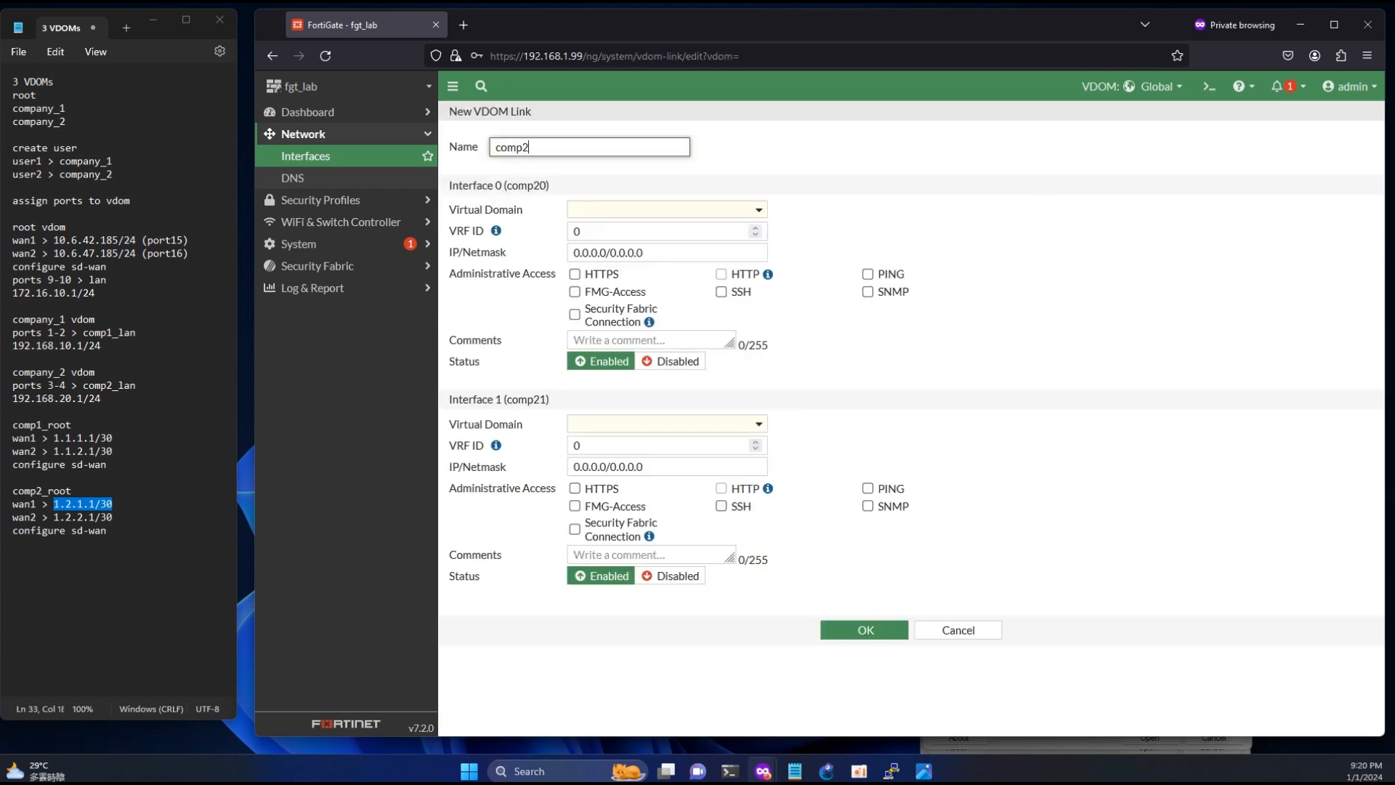
text(2_root)
click(593, 212)
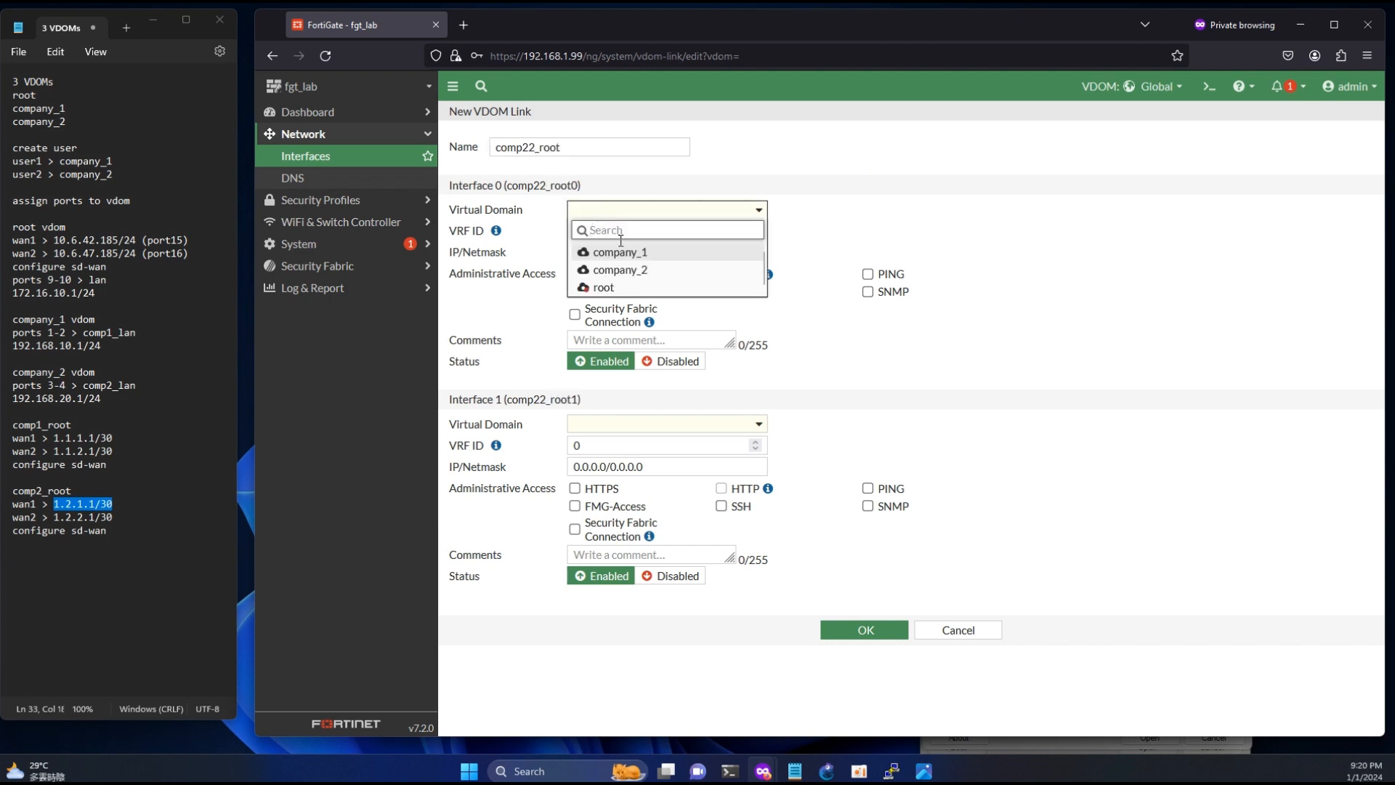
click(618, 247)
click(658, 426)
click(596, 501)
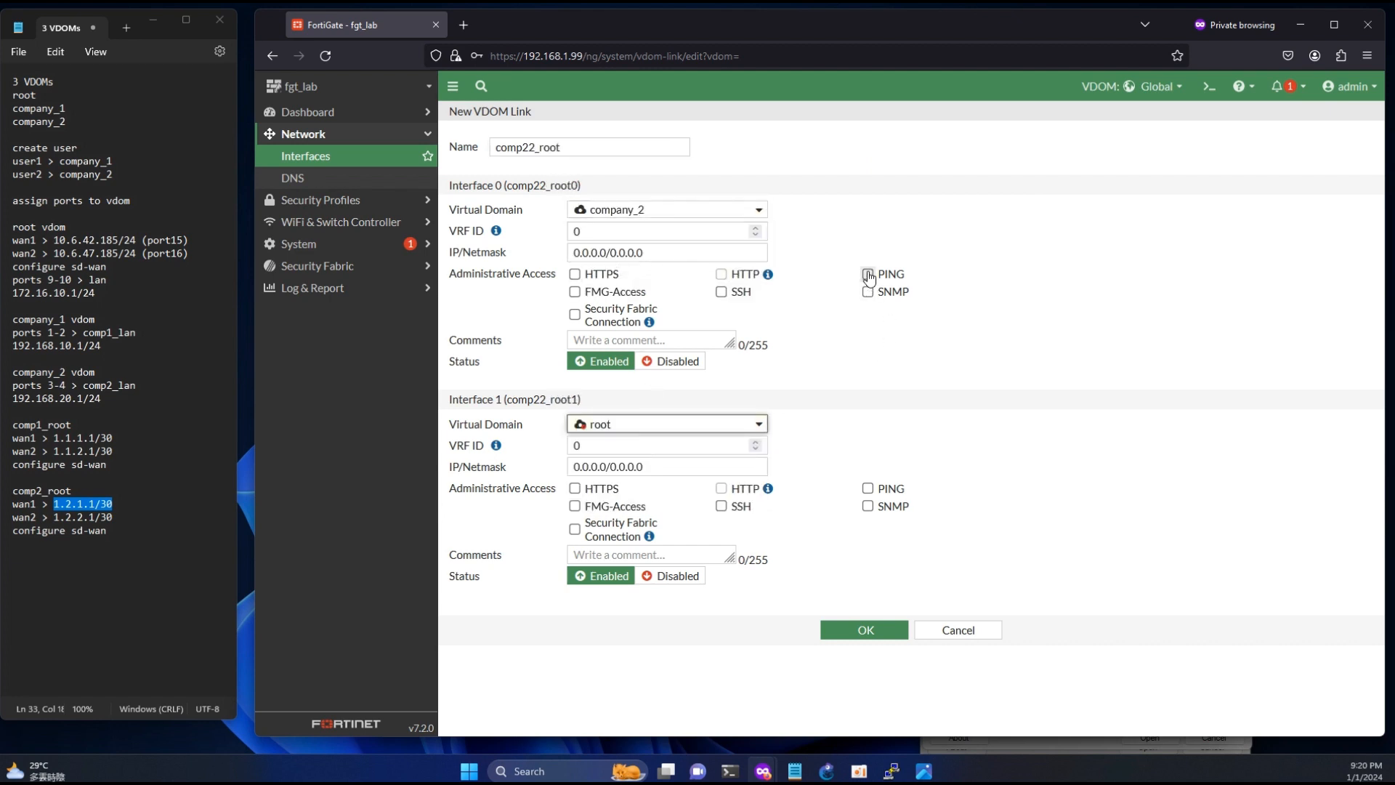
- Allow PING on both interfaces of the comp22_root link and set Interface 0 to 1.2.2.1/30 from the notes
click(867, 274)
click(867, 489)
drag(110, 517, 62, 518)
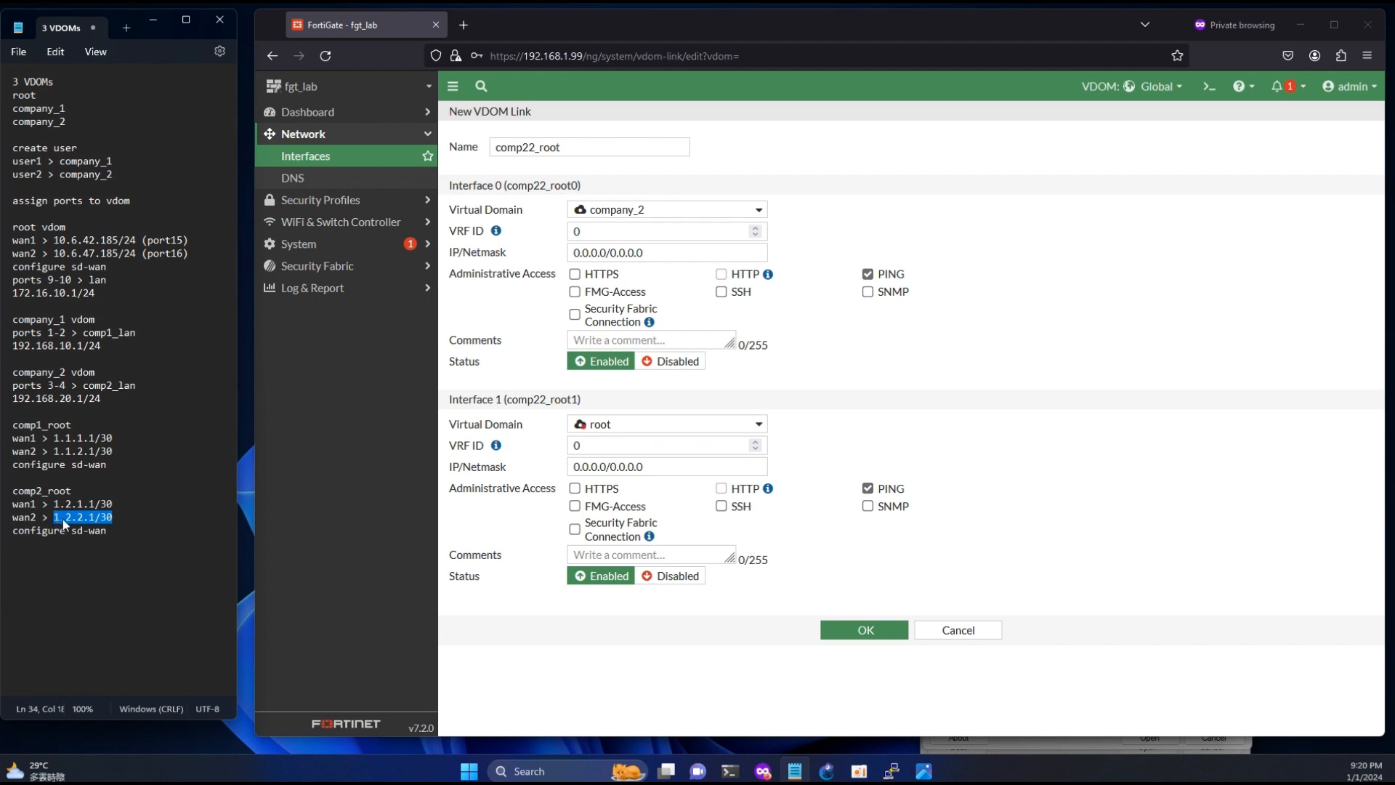
triple_click(653, 252)
text(1.2.2.1/30)
- Set the root side (Interface 1) of the comp22_root link to 1.2.2.2/30 and save the link
triple_click(597, 467)
text(1.2.2.1/30)
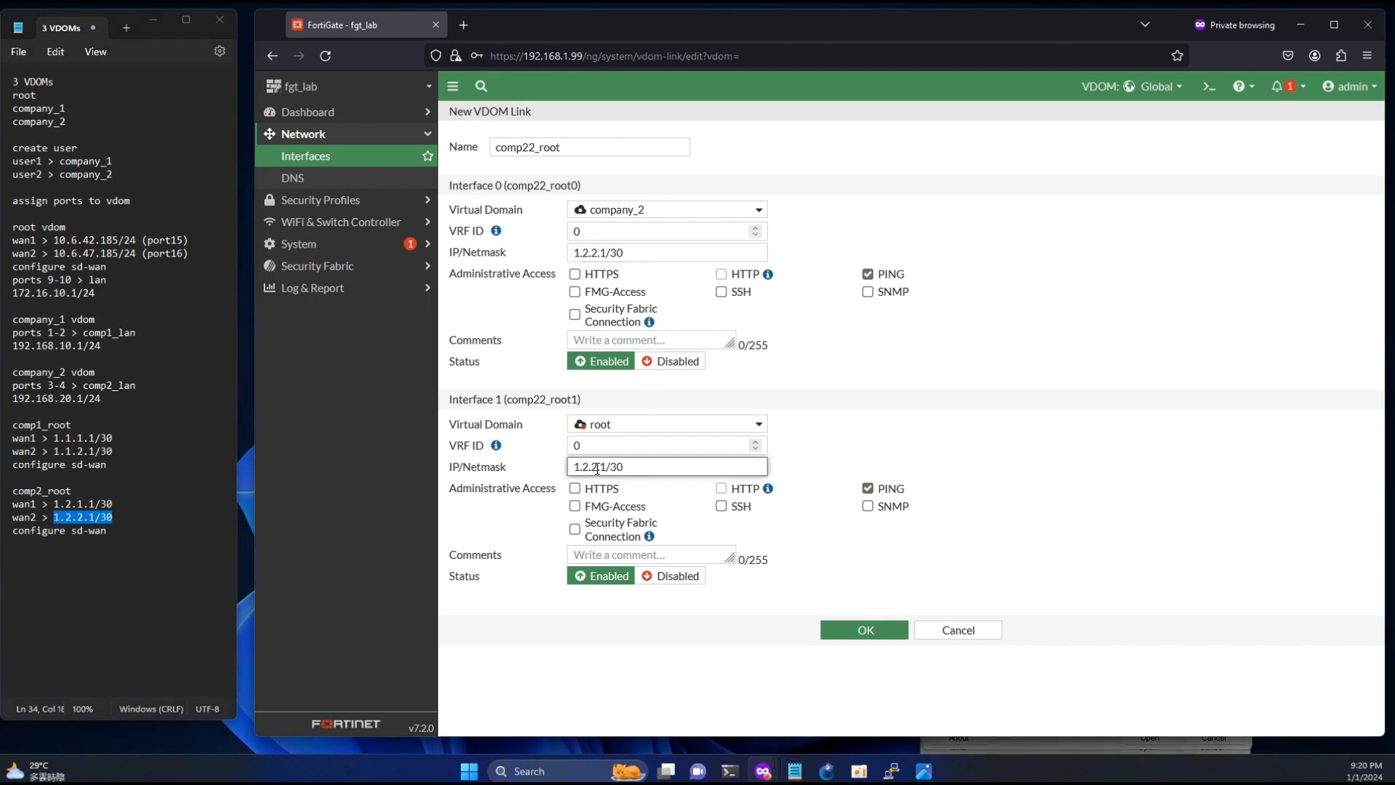
key(Left)
key(Left)
key(Left)
key(BackSpace)
key(BackSpace)
text(2)
click(864, 629)
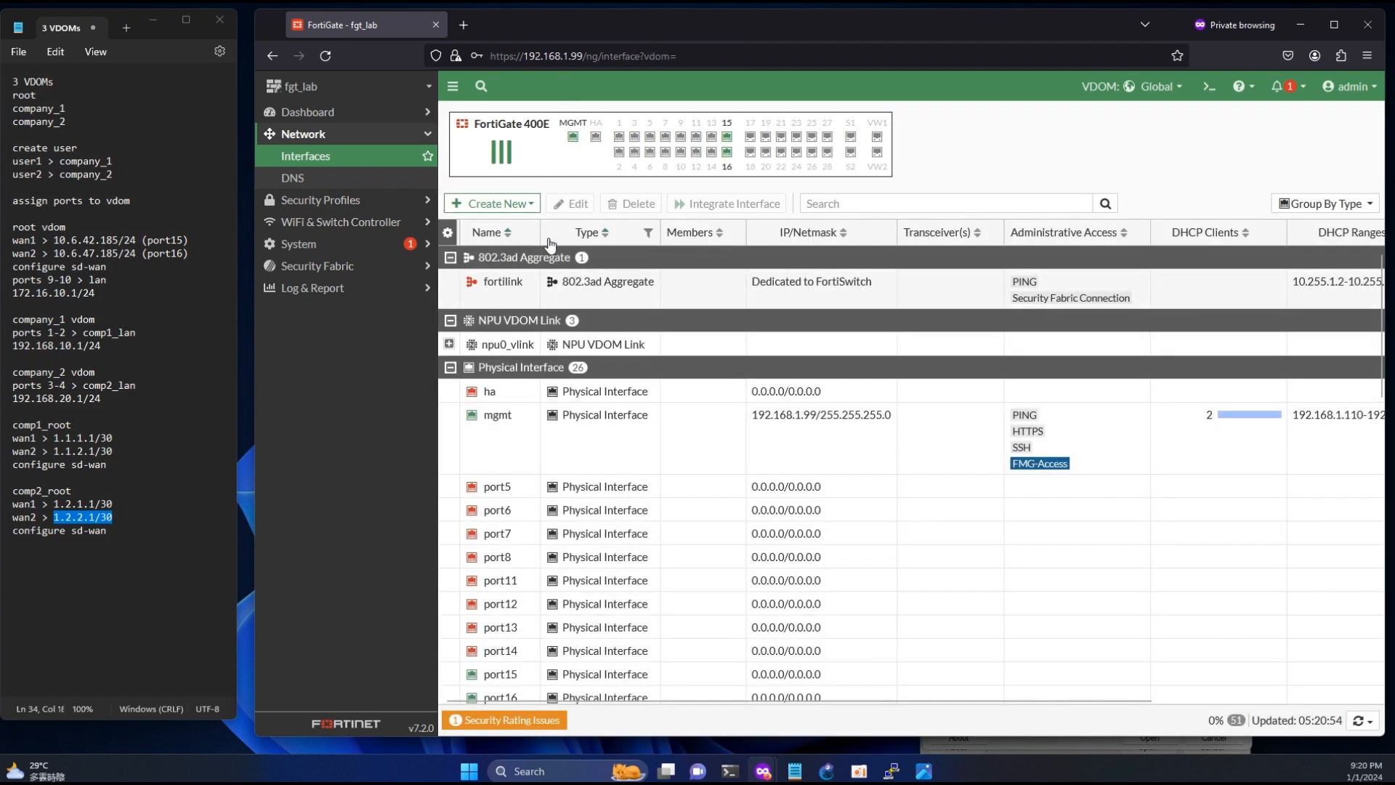
- Examine the IP addresses and administrative access of the comp11_root and comp12_root VDOM link interfaces
scroll(641, 421, down, 5)
scroll(641, 421, down, 5)
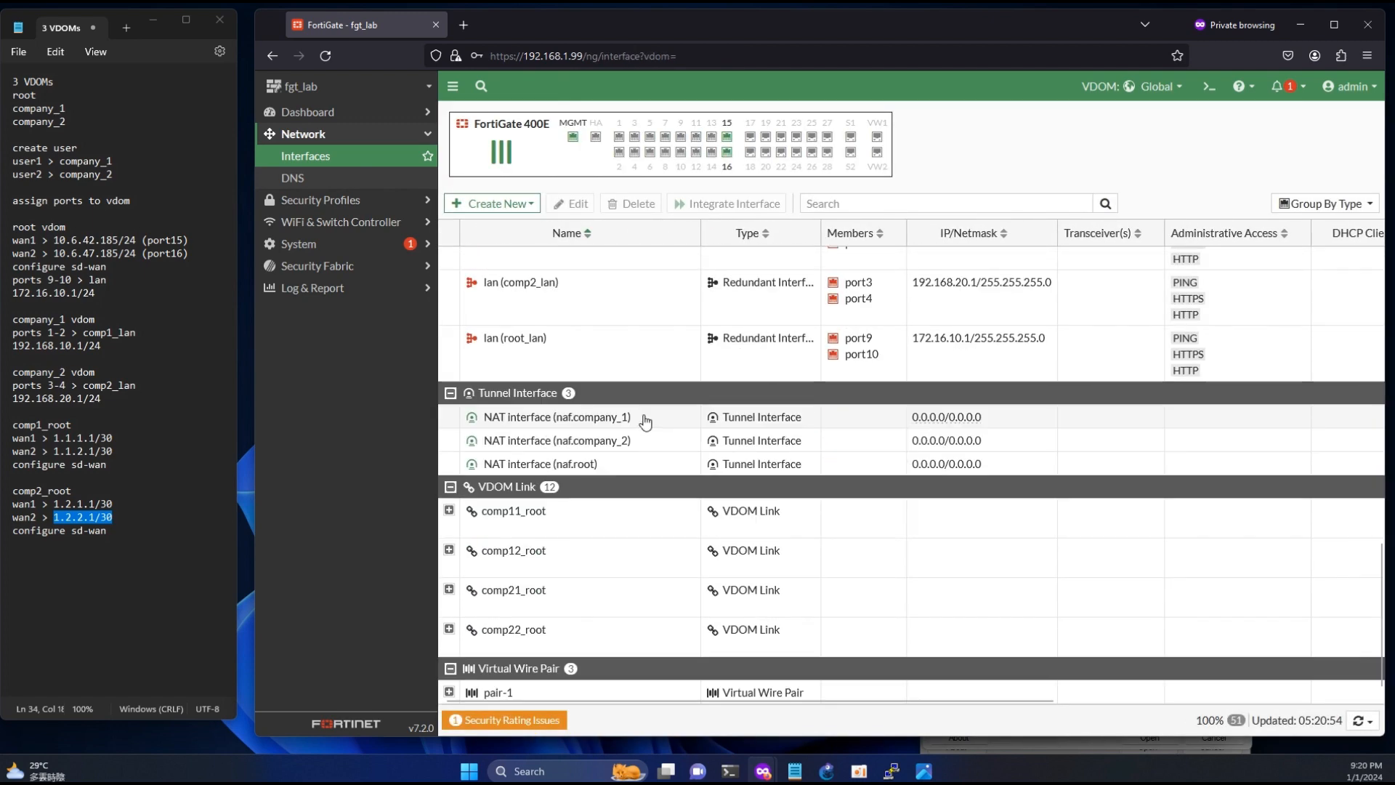
click(449, 512)
click(449, 594)
scroll(872, 509, down, 1)
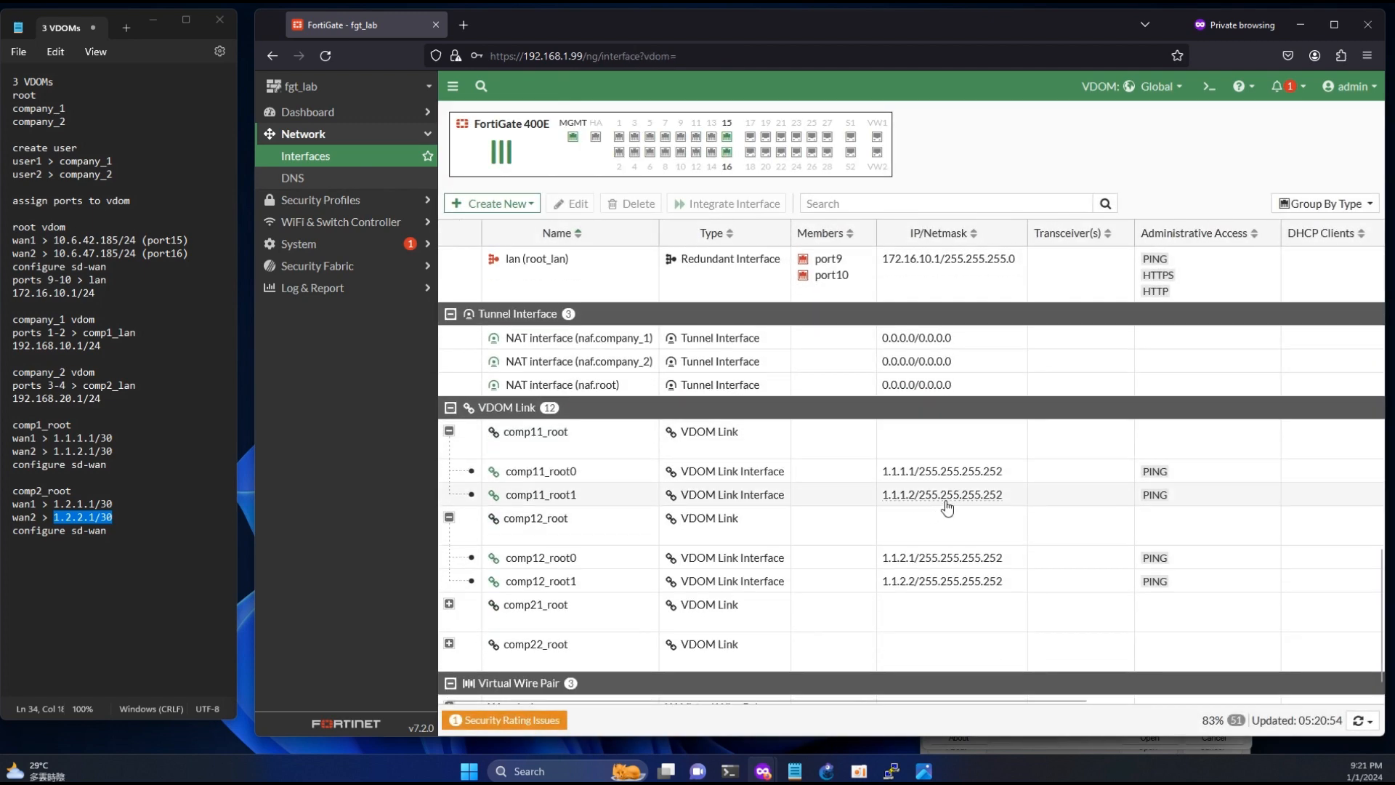
click(982, 478)
click(975, 562)
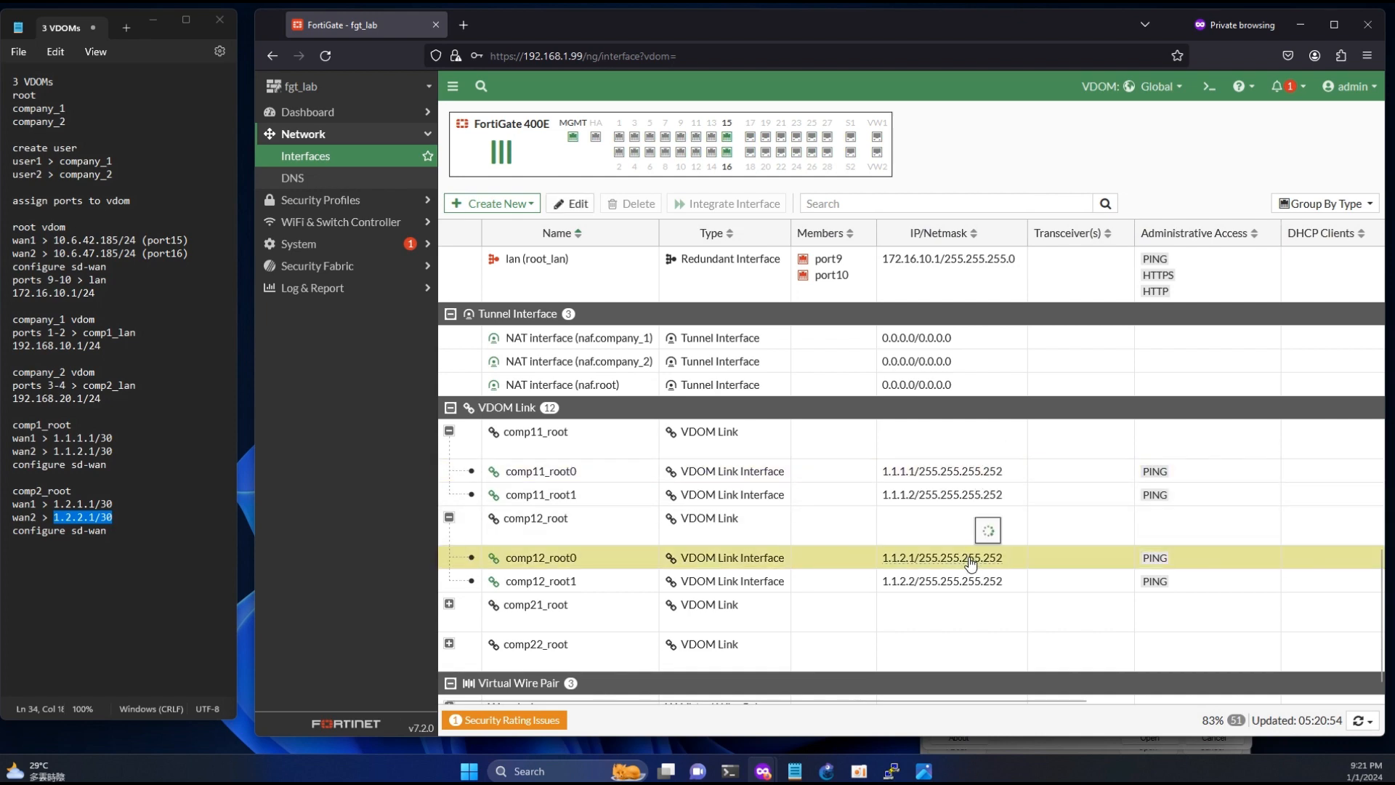
click(972, 585)
click(960, 501)
- Examine the interfaces of the comp21_root and comp22_root links, and compare with the management-vdom.png topology diagram
scroll(900, 491, down, 1)
click(449, 503)
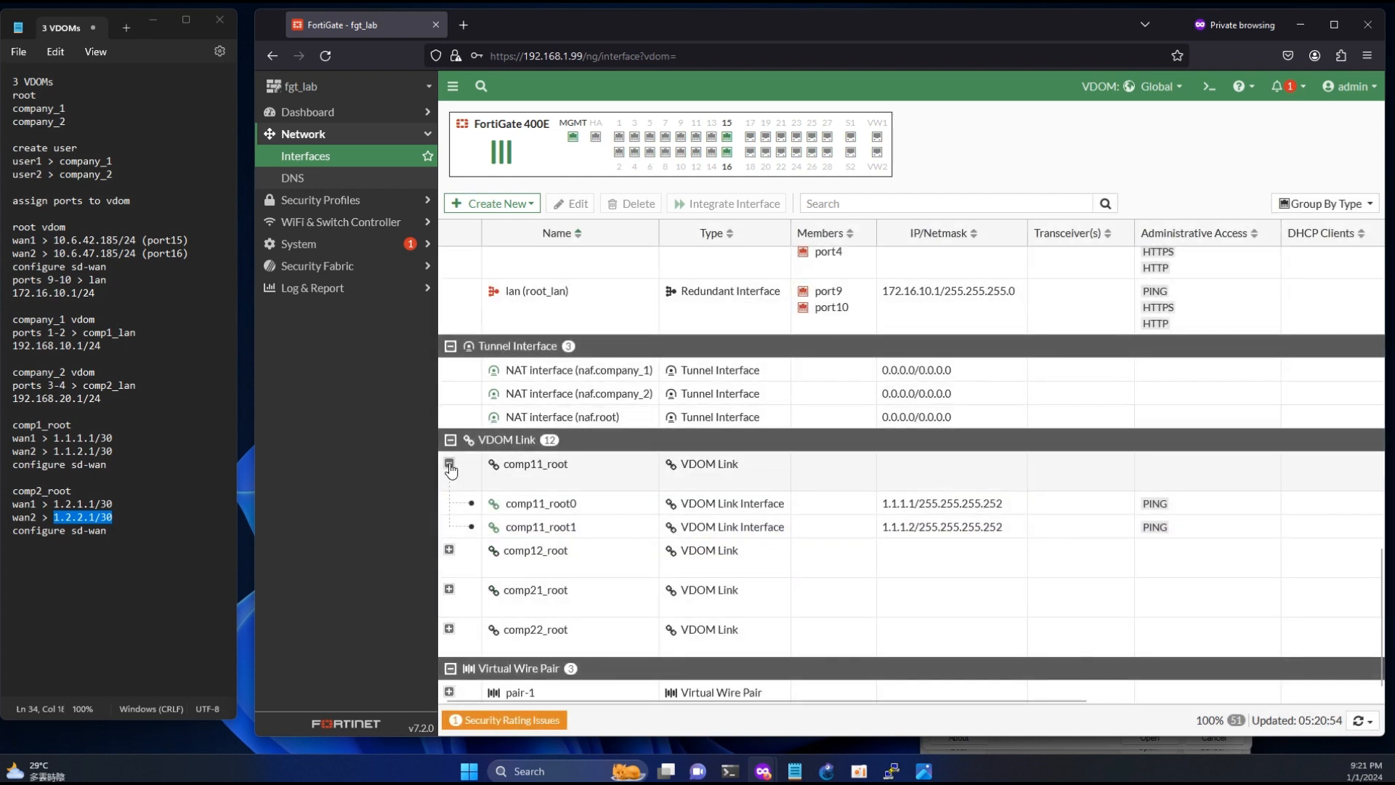
click(449, 466)
click(449, 589)
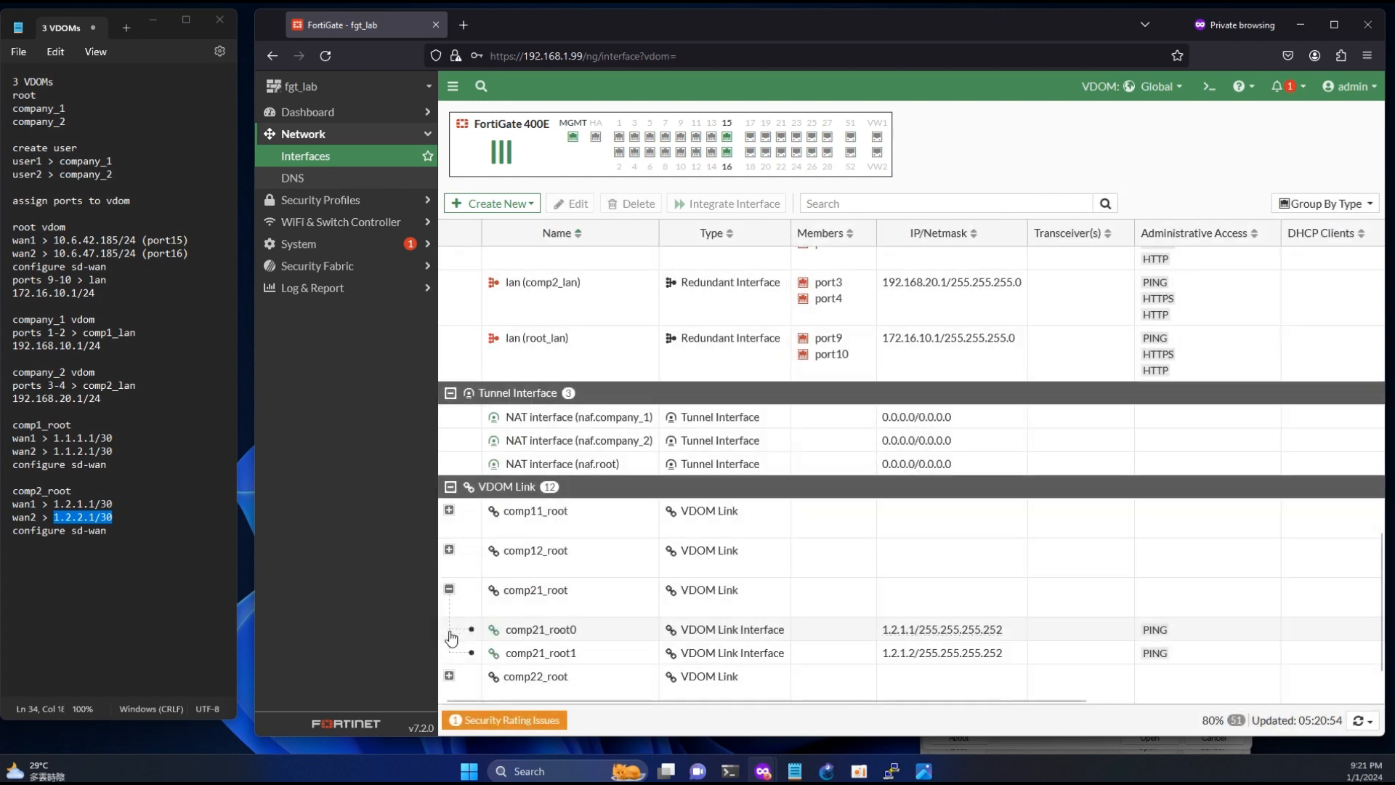
click(449, 629)
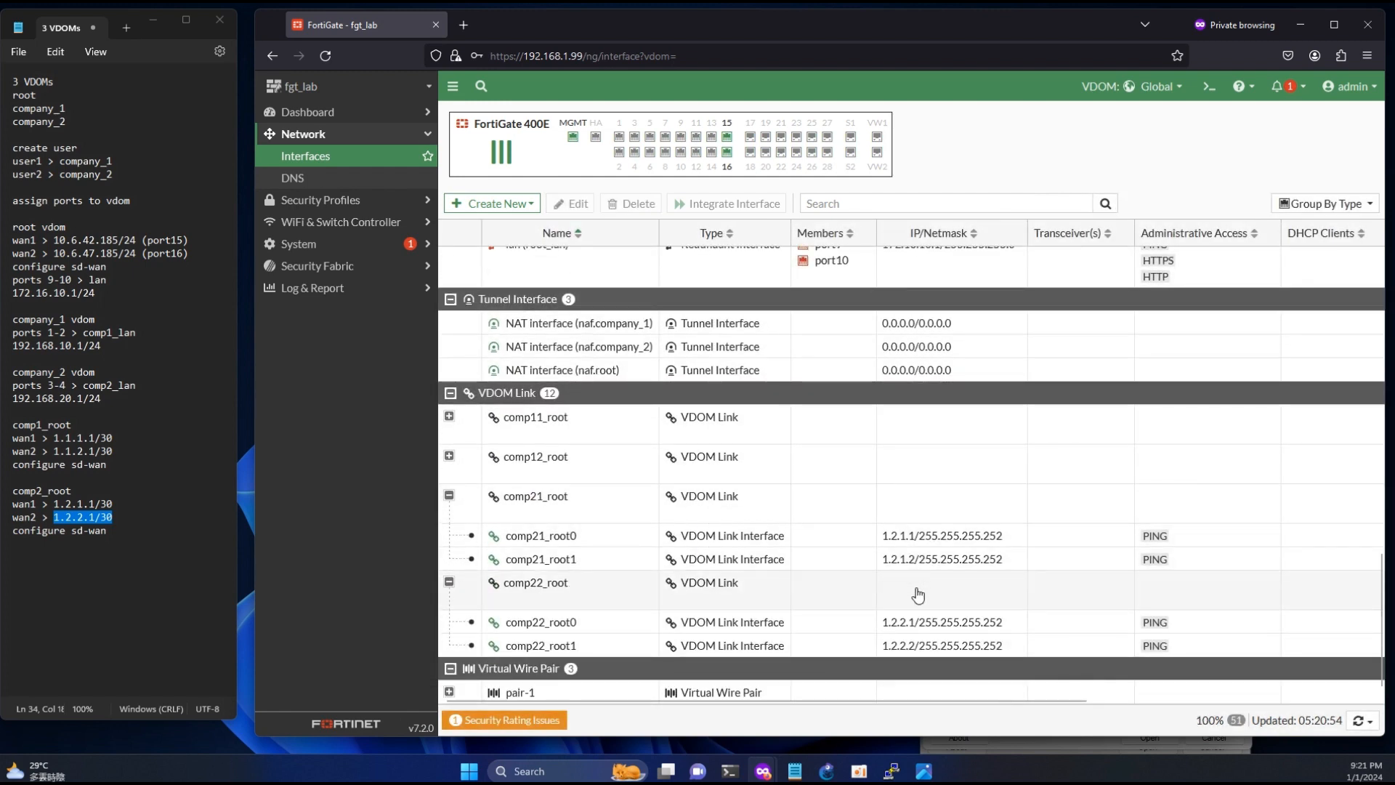
click(930, 773)
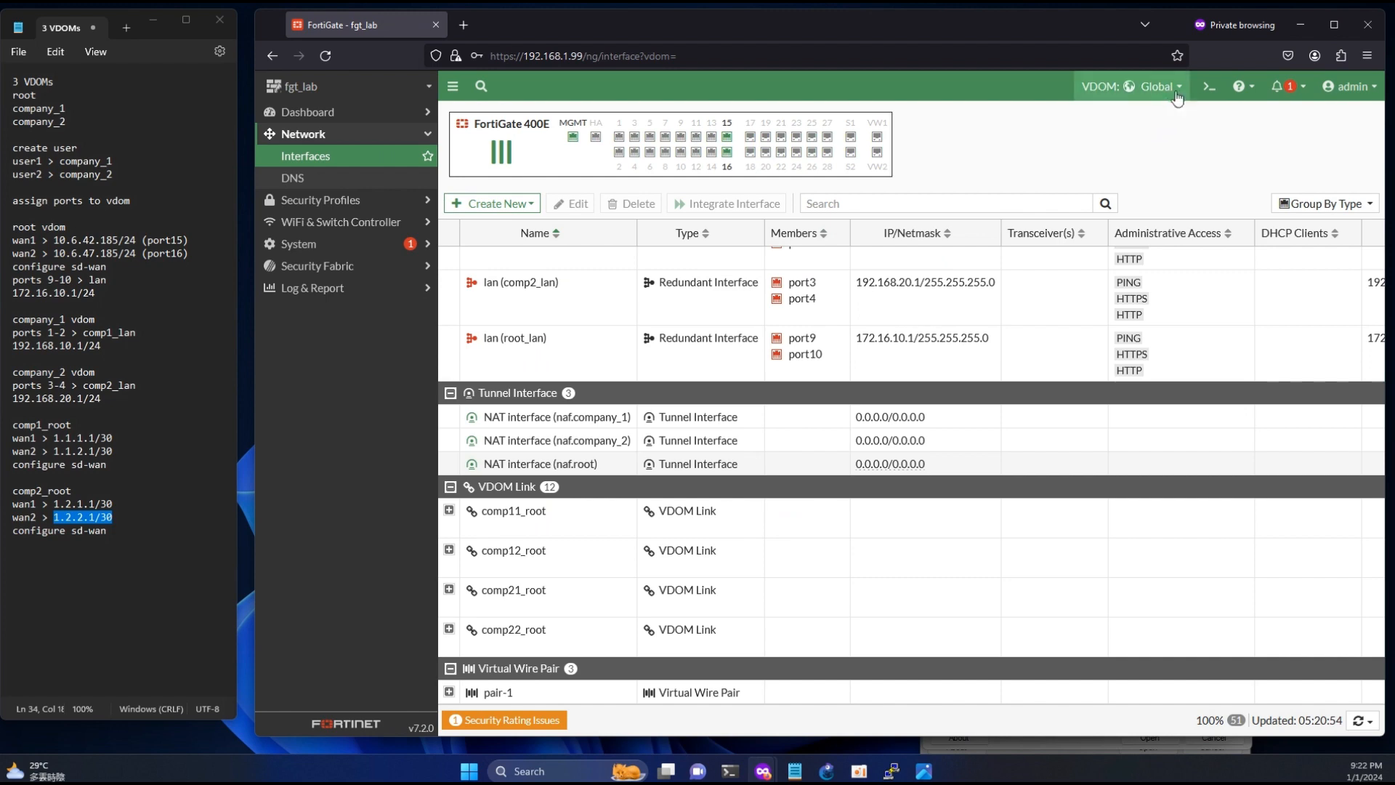
- Switch to the root VDOM and start a new zone named comp1_link
click(1171, 92)
click(1111, 171)
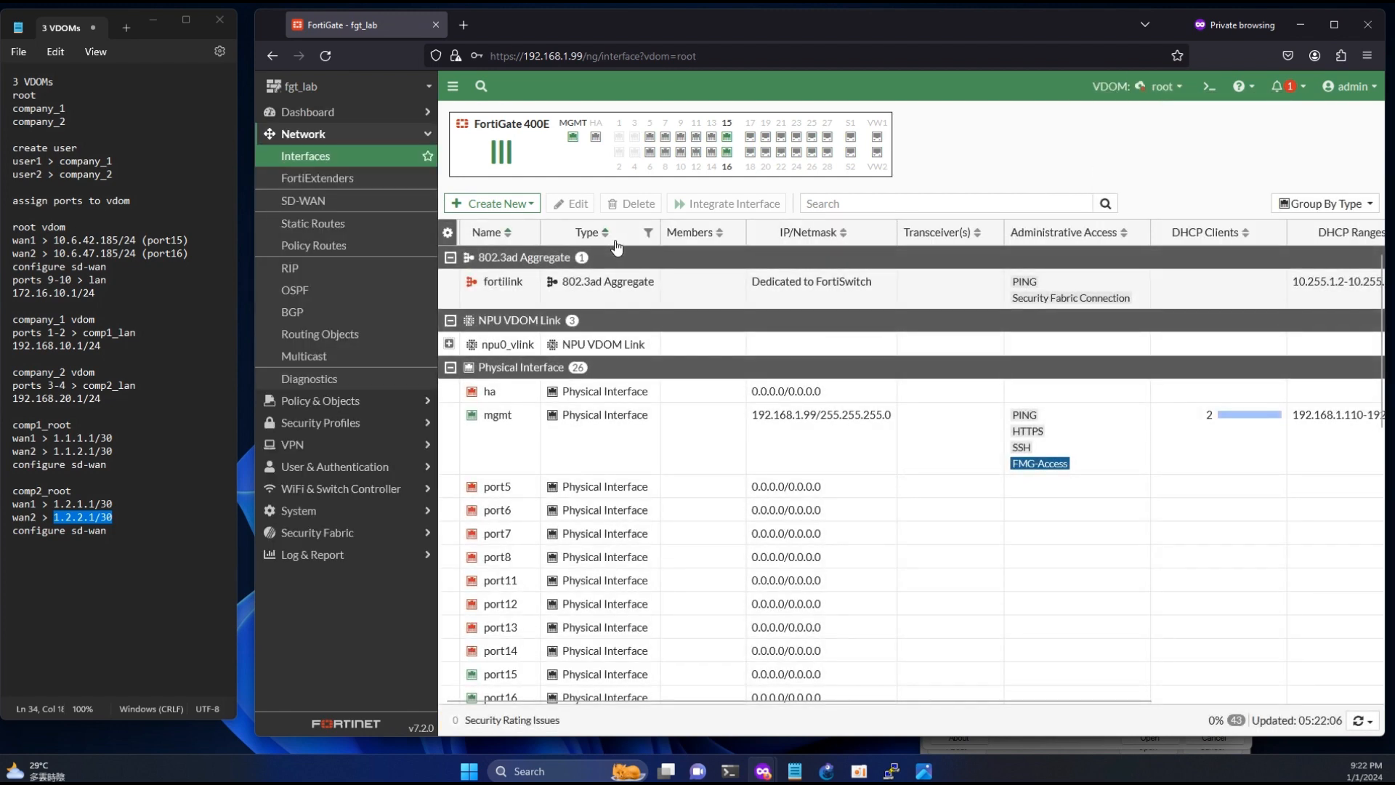
click(490, 203)
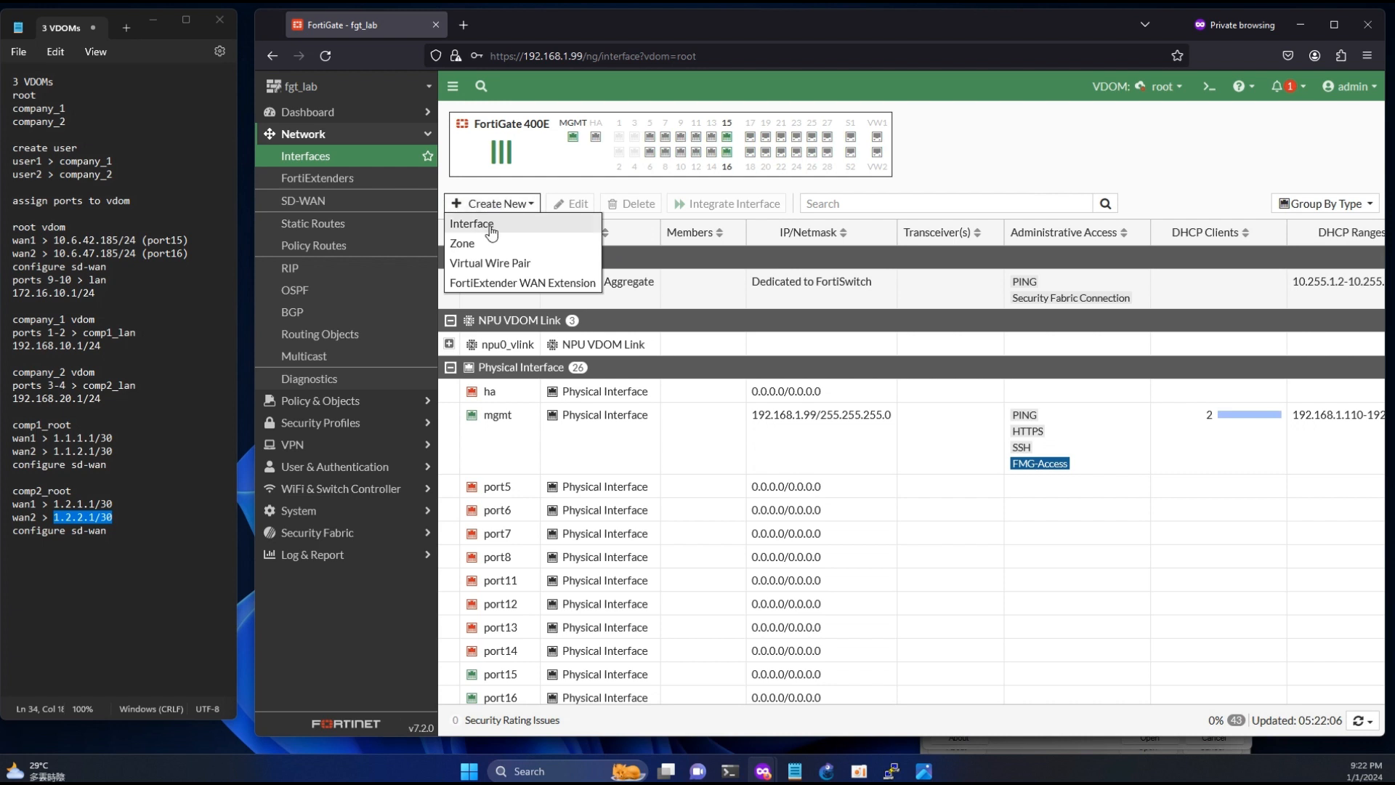
click(476, 245)
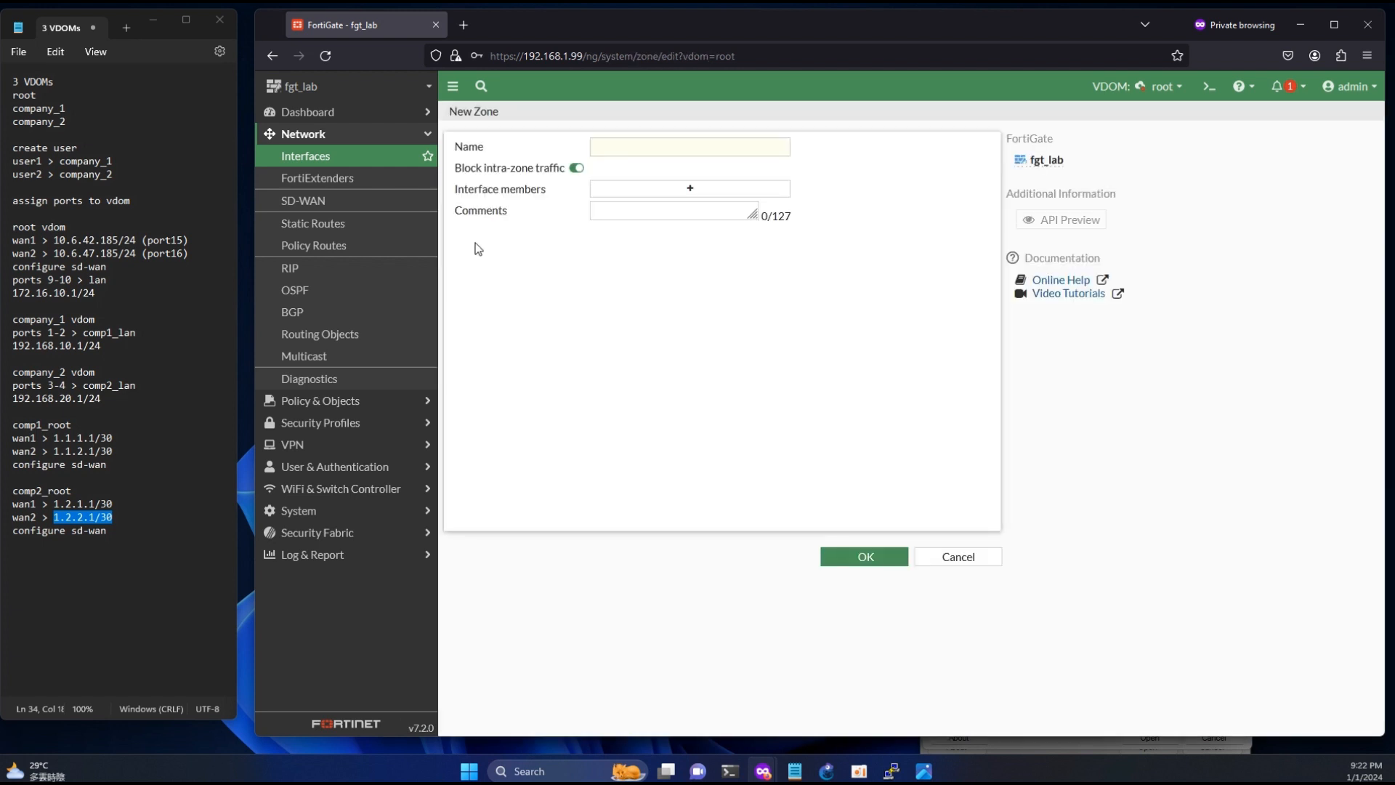
click(615, 152)
text(comp1_link)
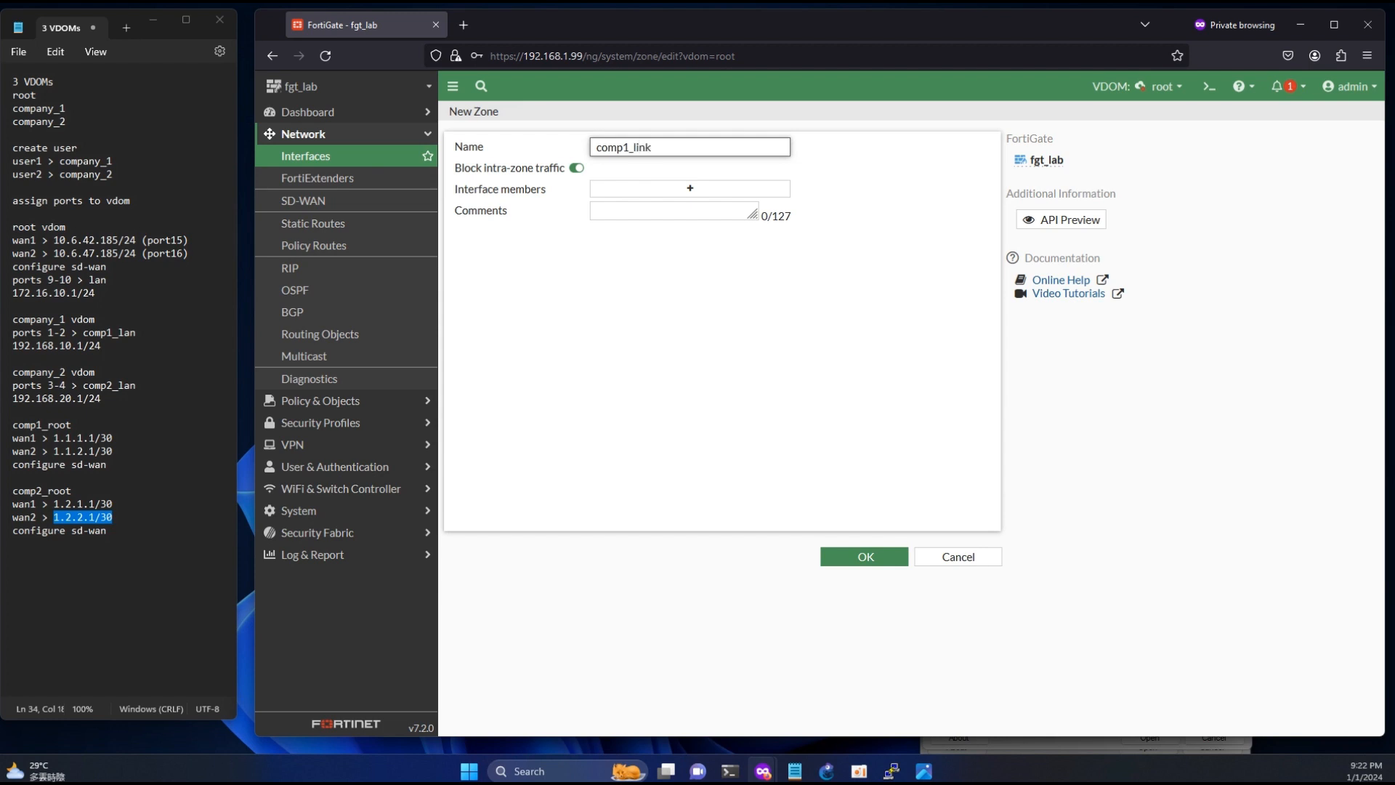
- Add comp11_root1 and comp12_root1 as interface members of the comp1_link zone and save it
click(669, 189)
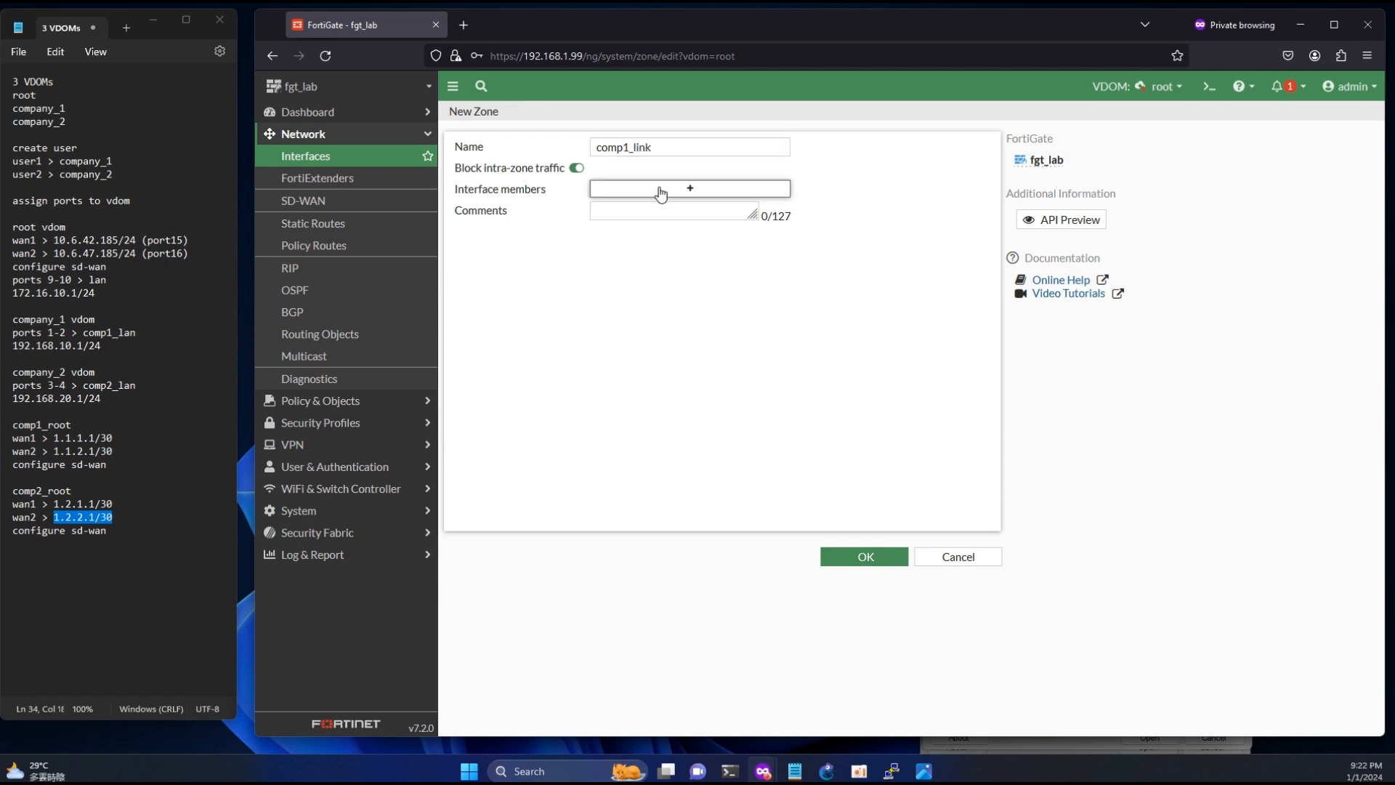
click(835, 190)
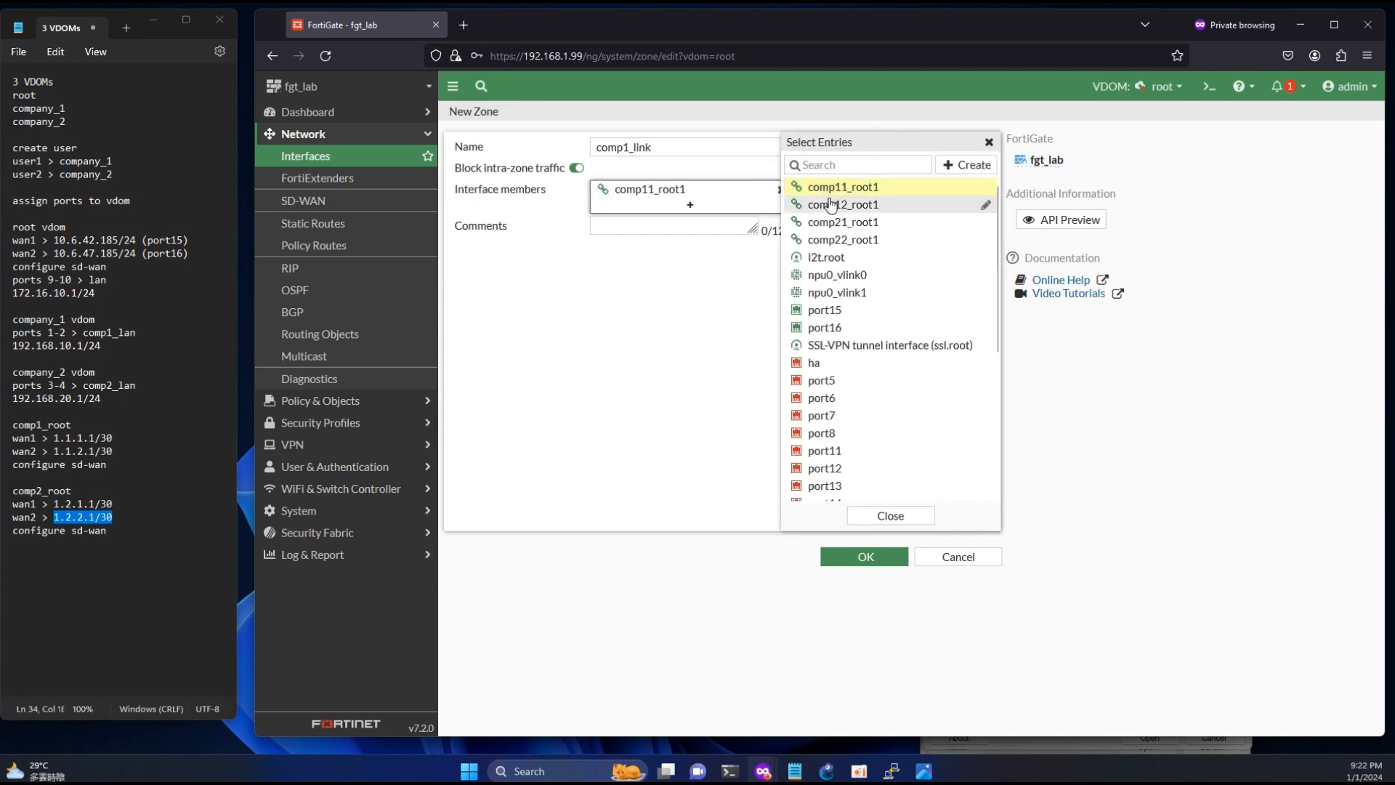
click(830, 205)
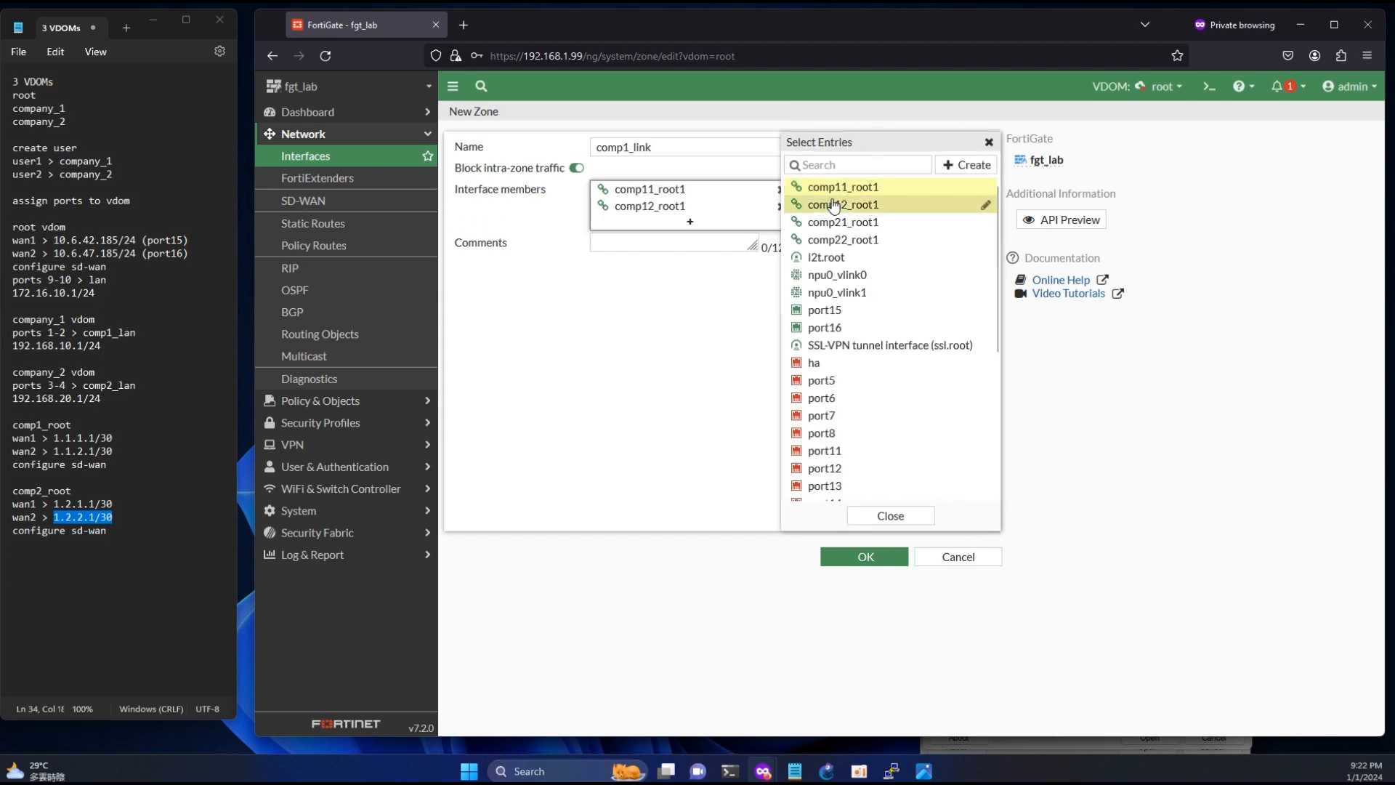
click(866, 557)
- Create a second zone named comp2_link in the root VDOM with comp21_root1 and comp22_root1 as interface members
click(503, 204)
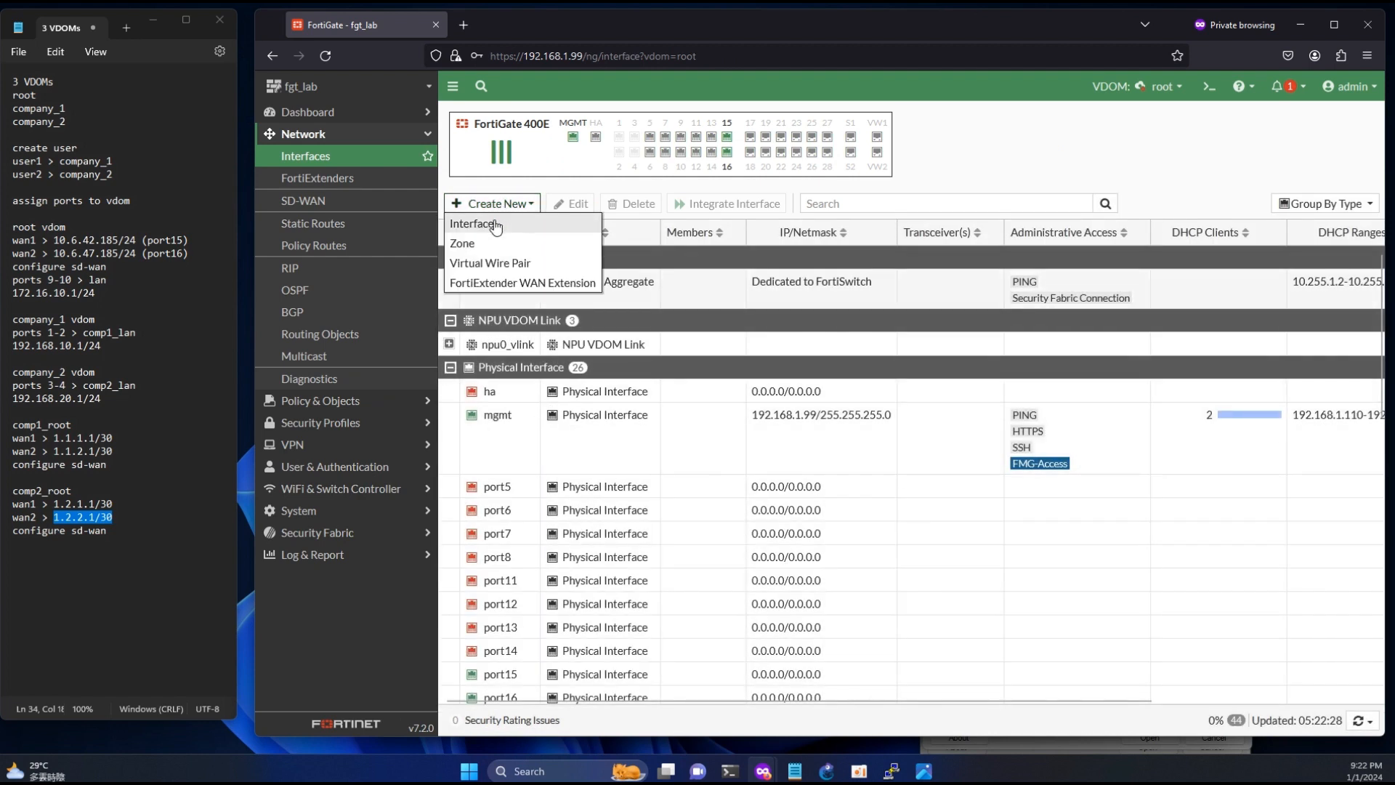
scroll(657, 467, down, 8)
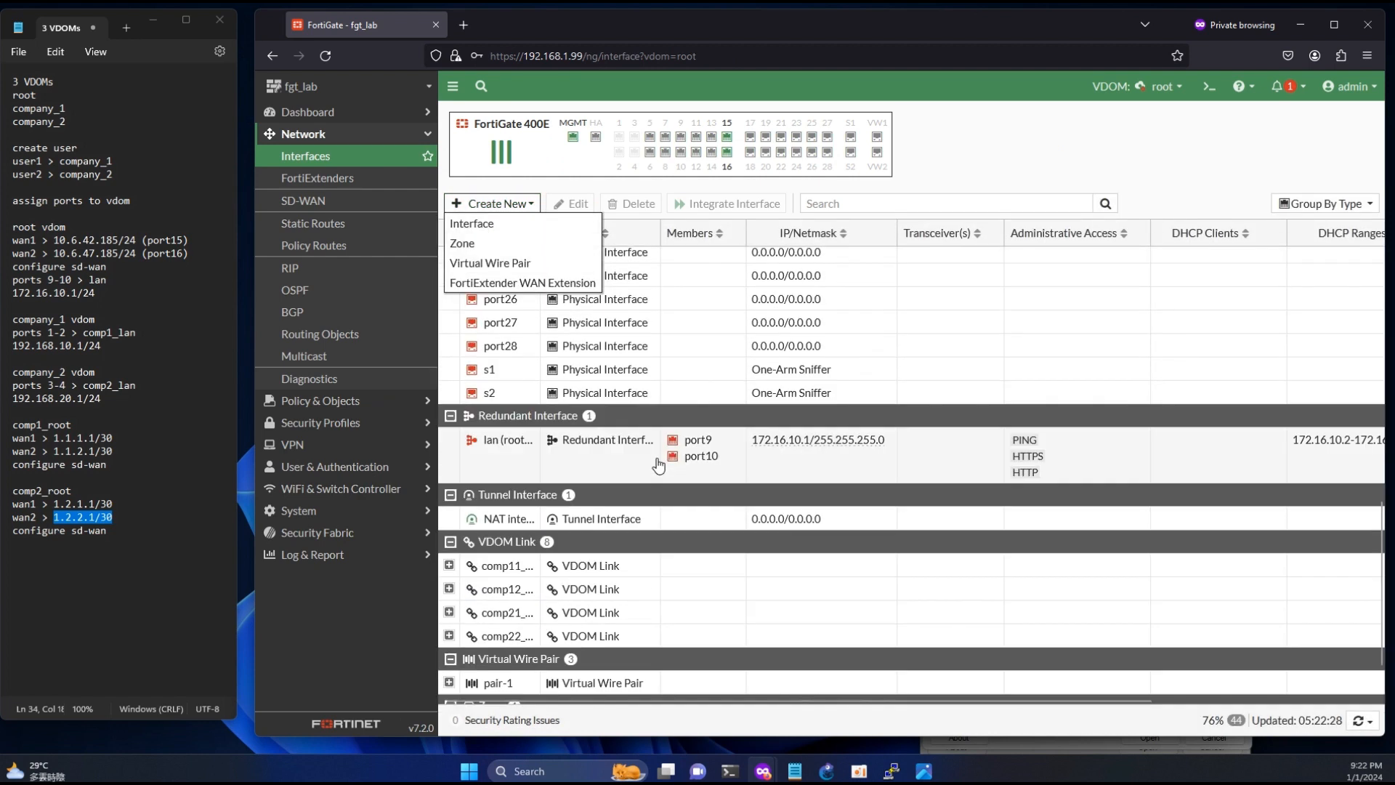
scroll(658, 465, down, 2)
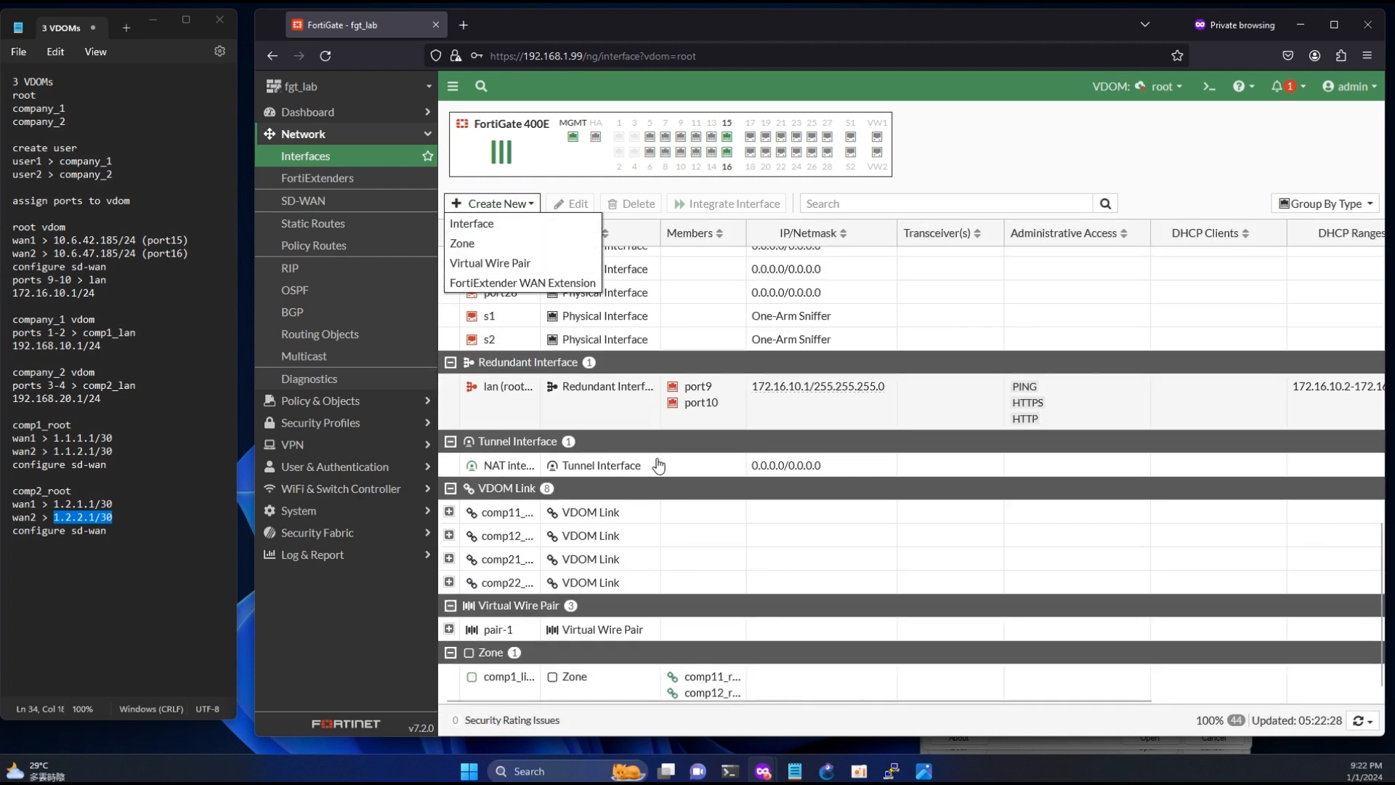
click(465, 243)
text(comp2_link)
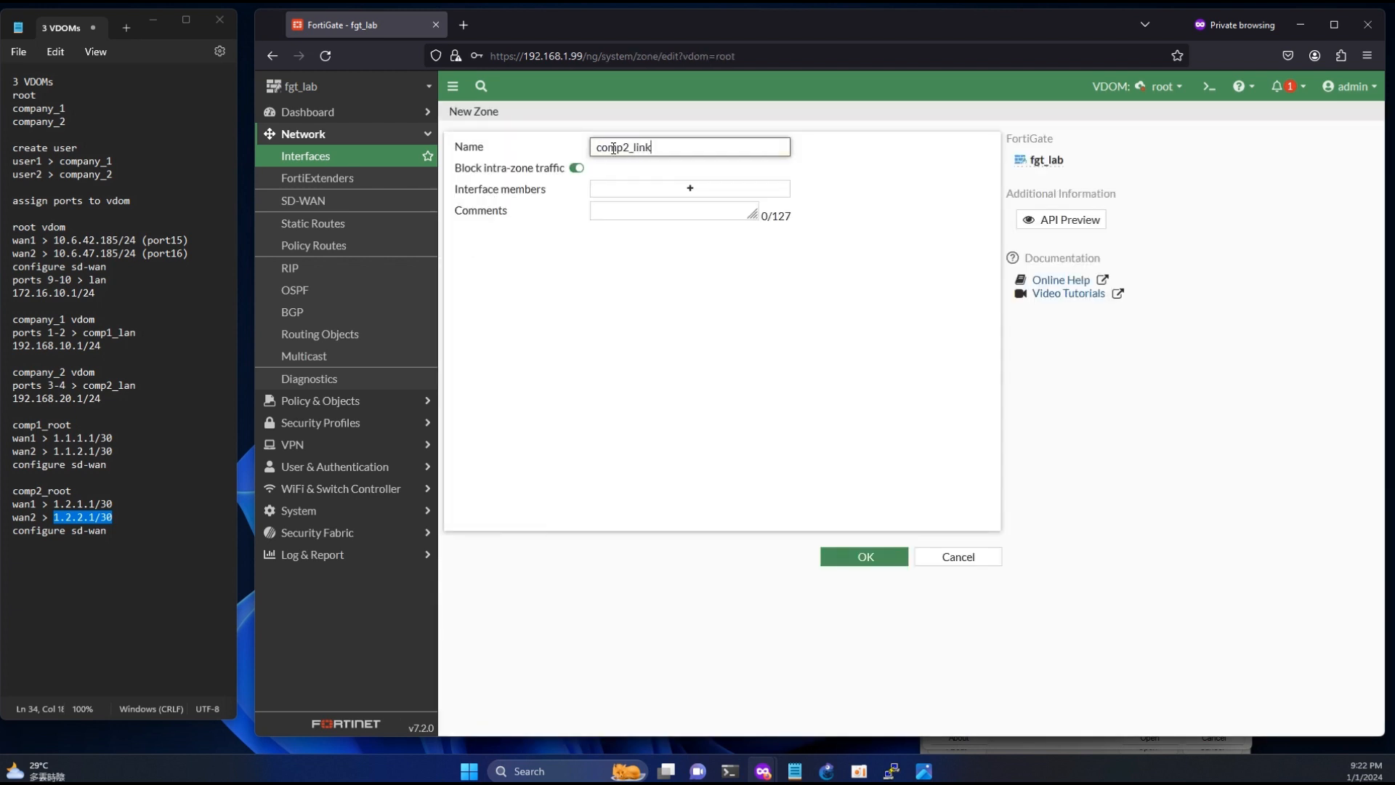
click(648, 188)
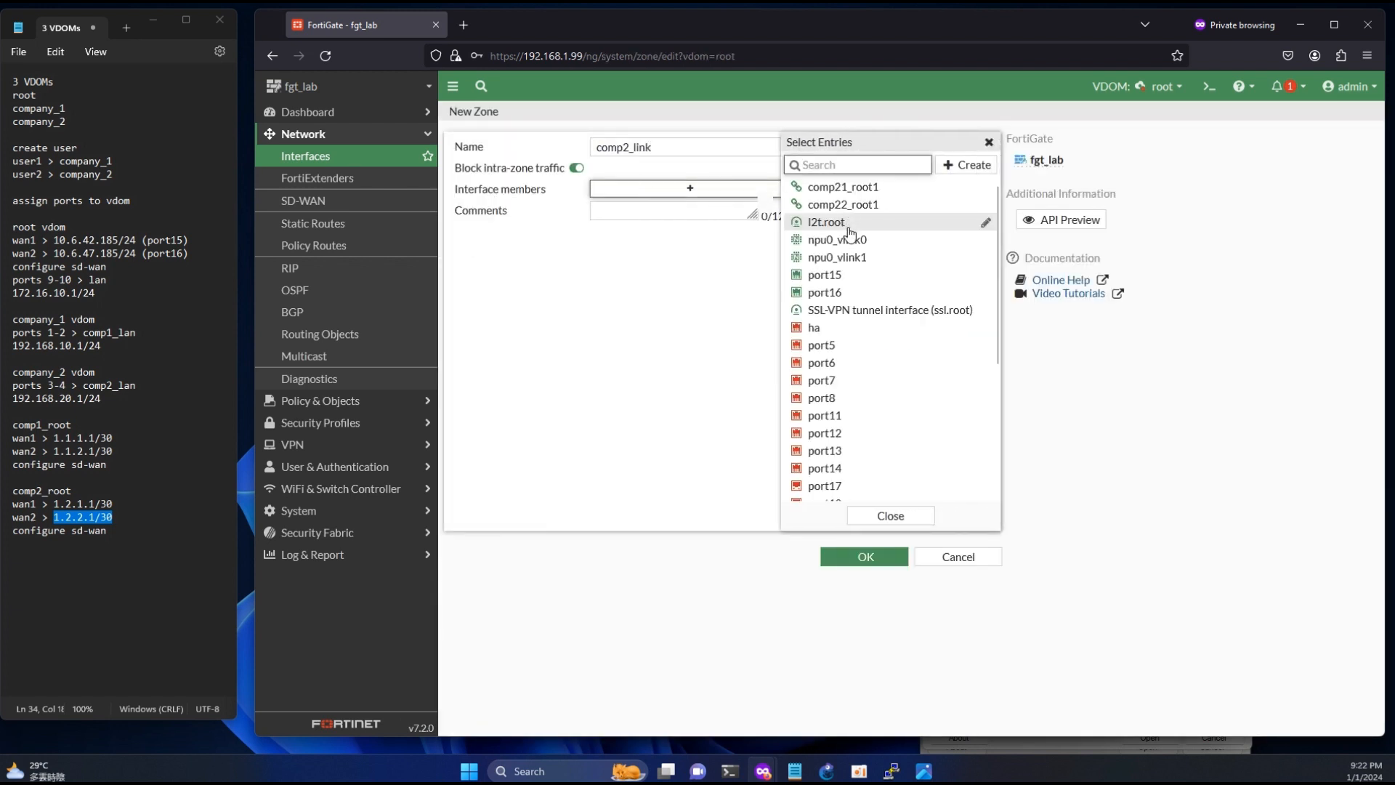
click(843, 187)
click(843, 204)
click(887, 558)
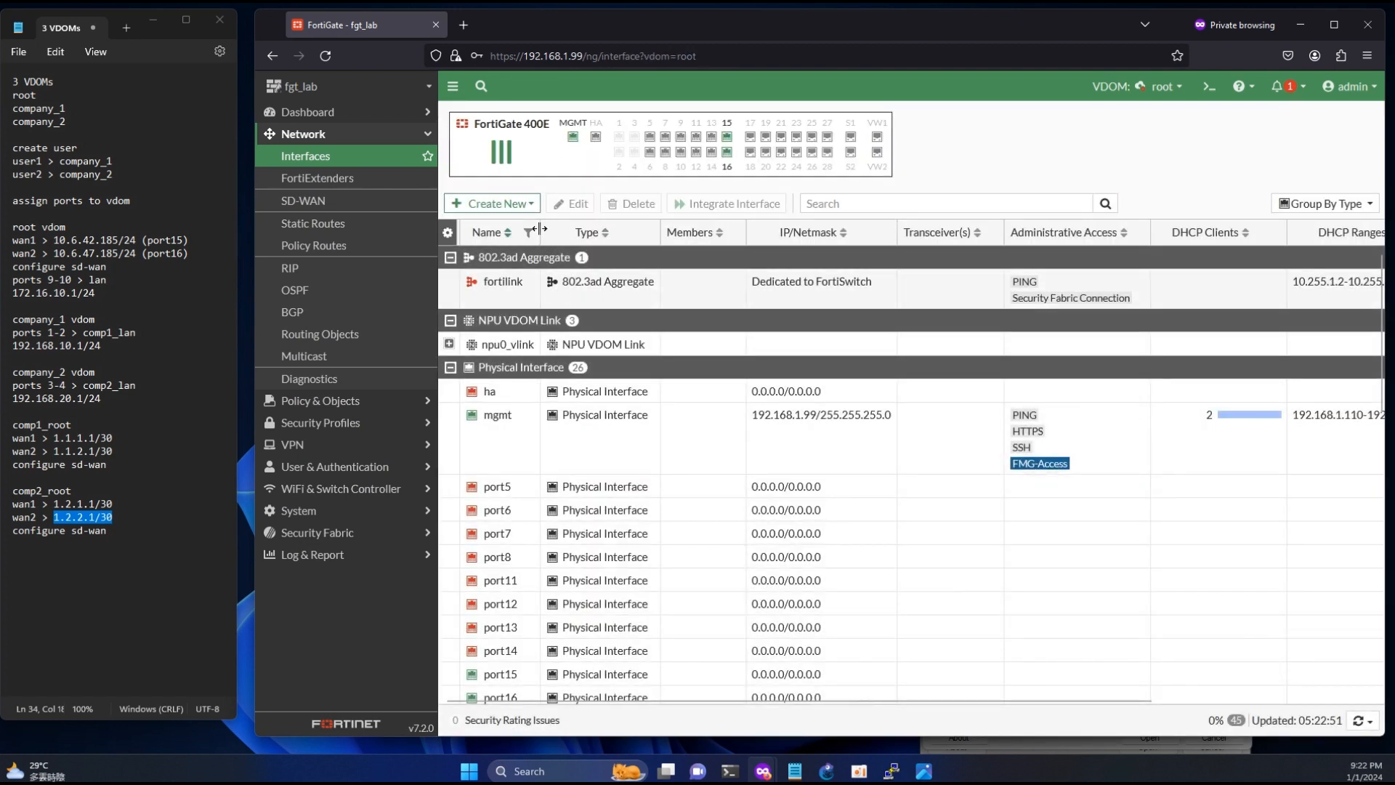
- Examine the members of the comp1_link and comp2_link zones, widening the members column to read their full names
scroll(580, 528, down, 5)
scroll(579, 528, down, 6)
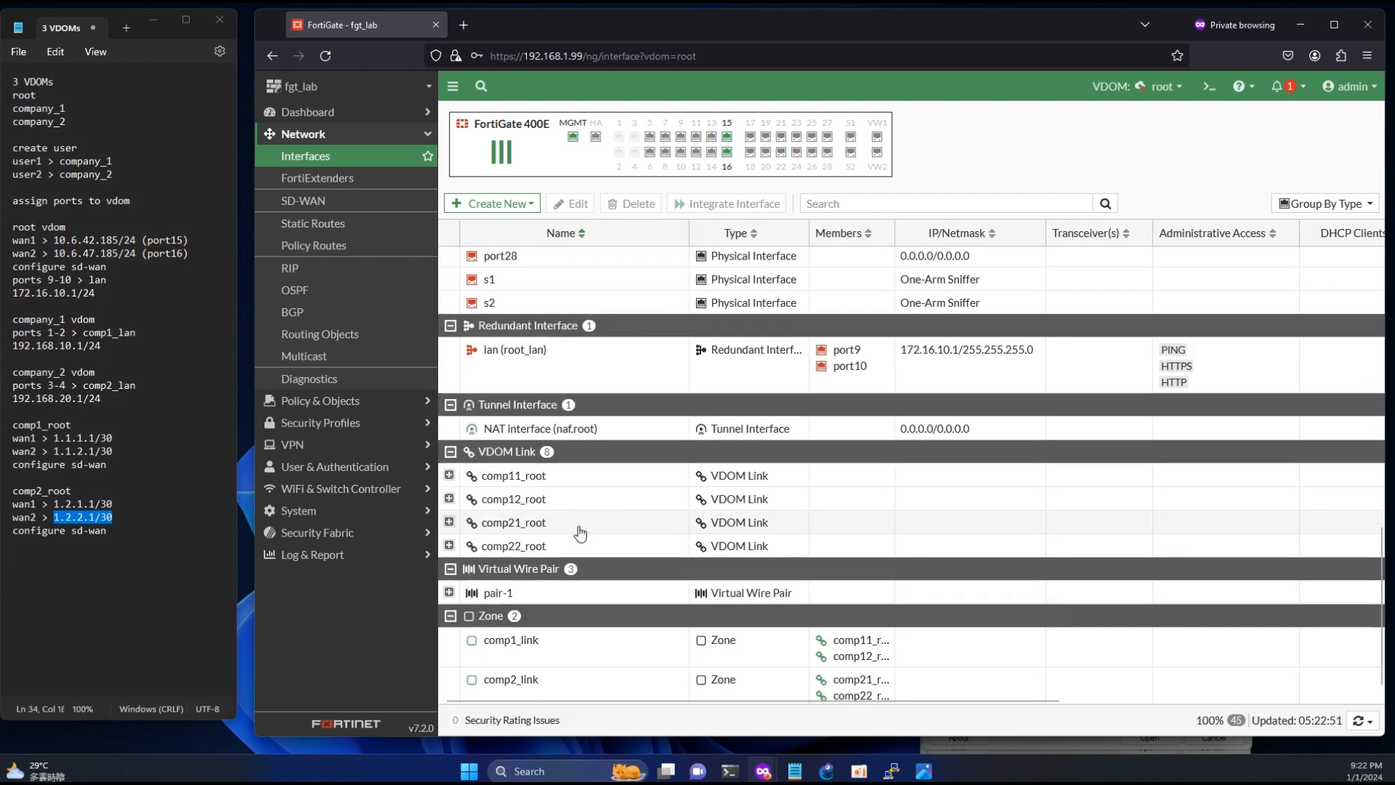
click(556, 646)
click(572, 689)
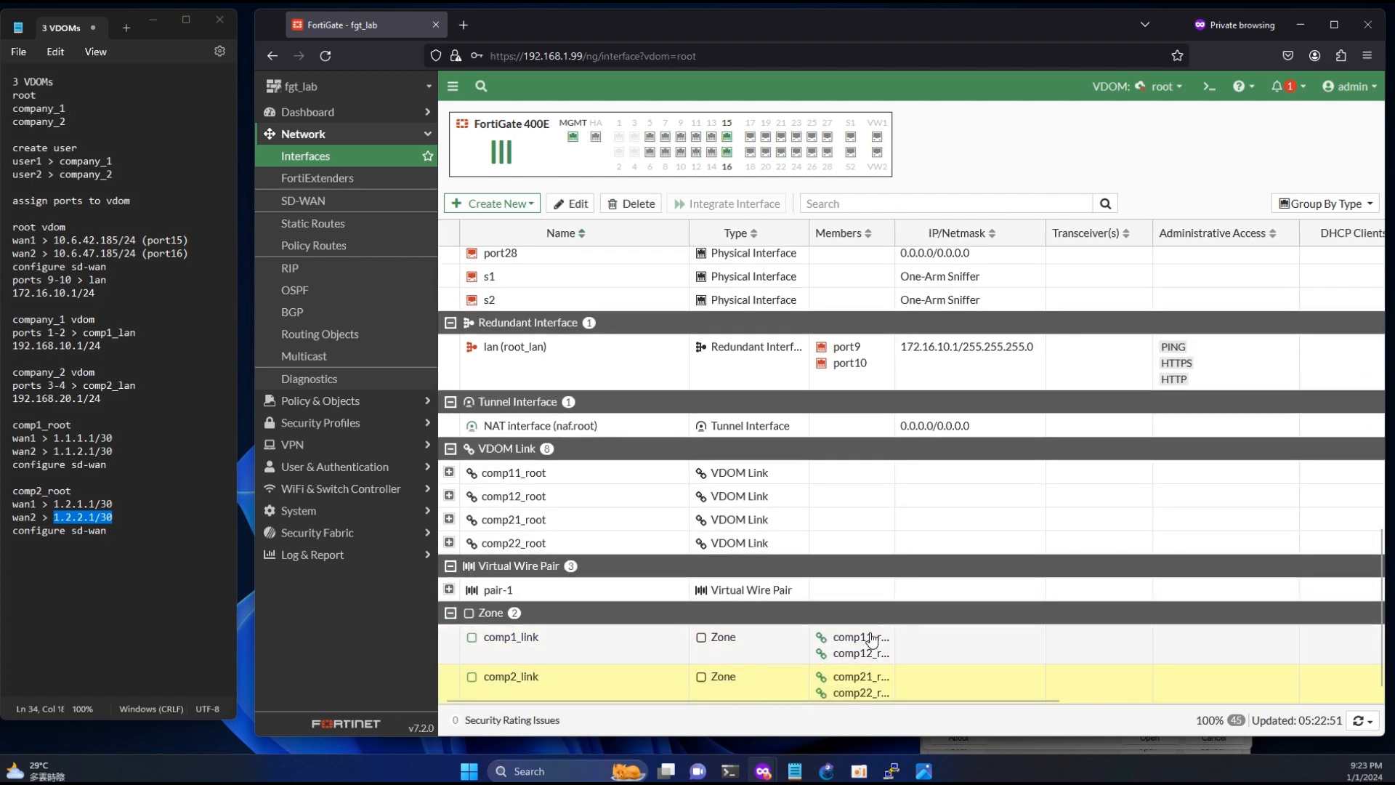
drag(895, 233, 1026, 233)
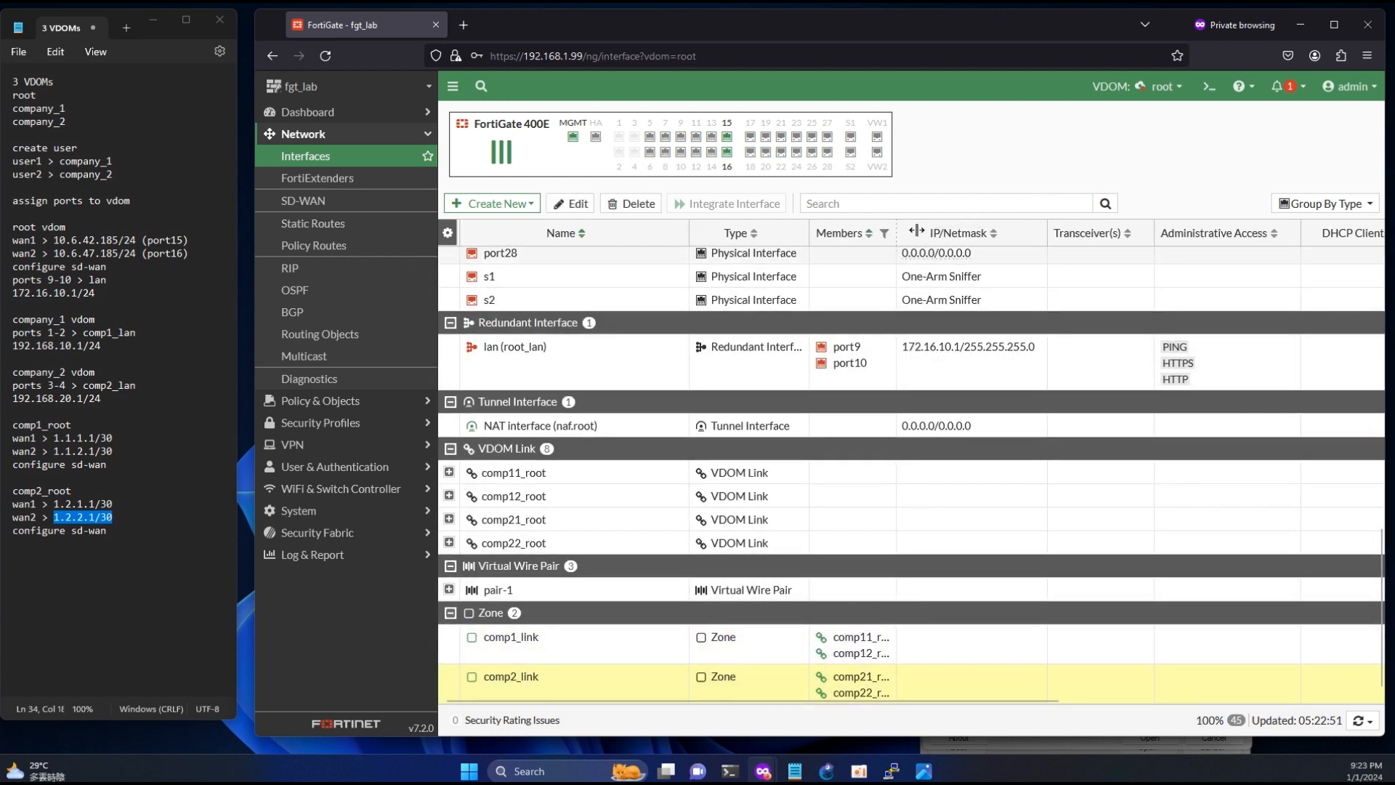
click(875, 639)
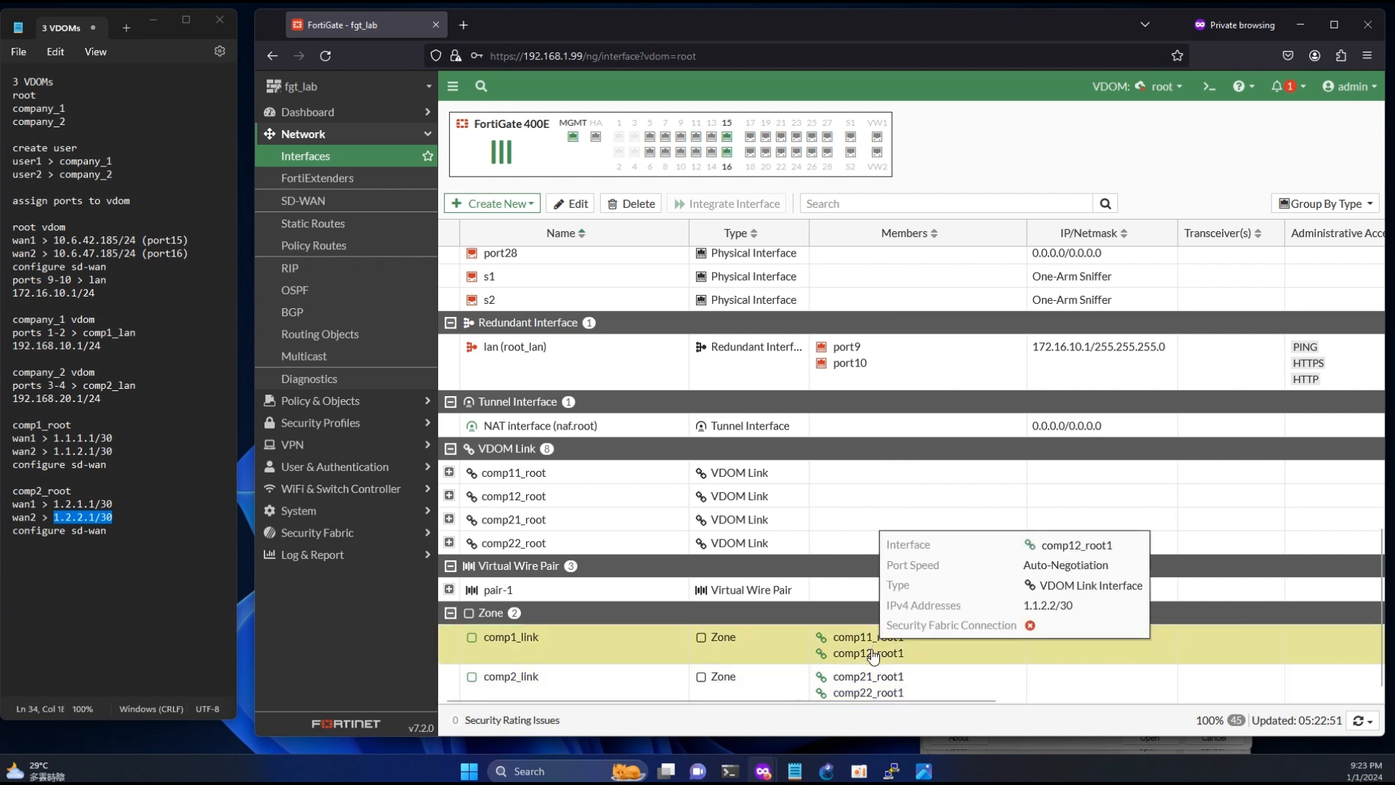
mouse_move(875, 679)
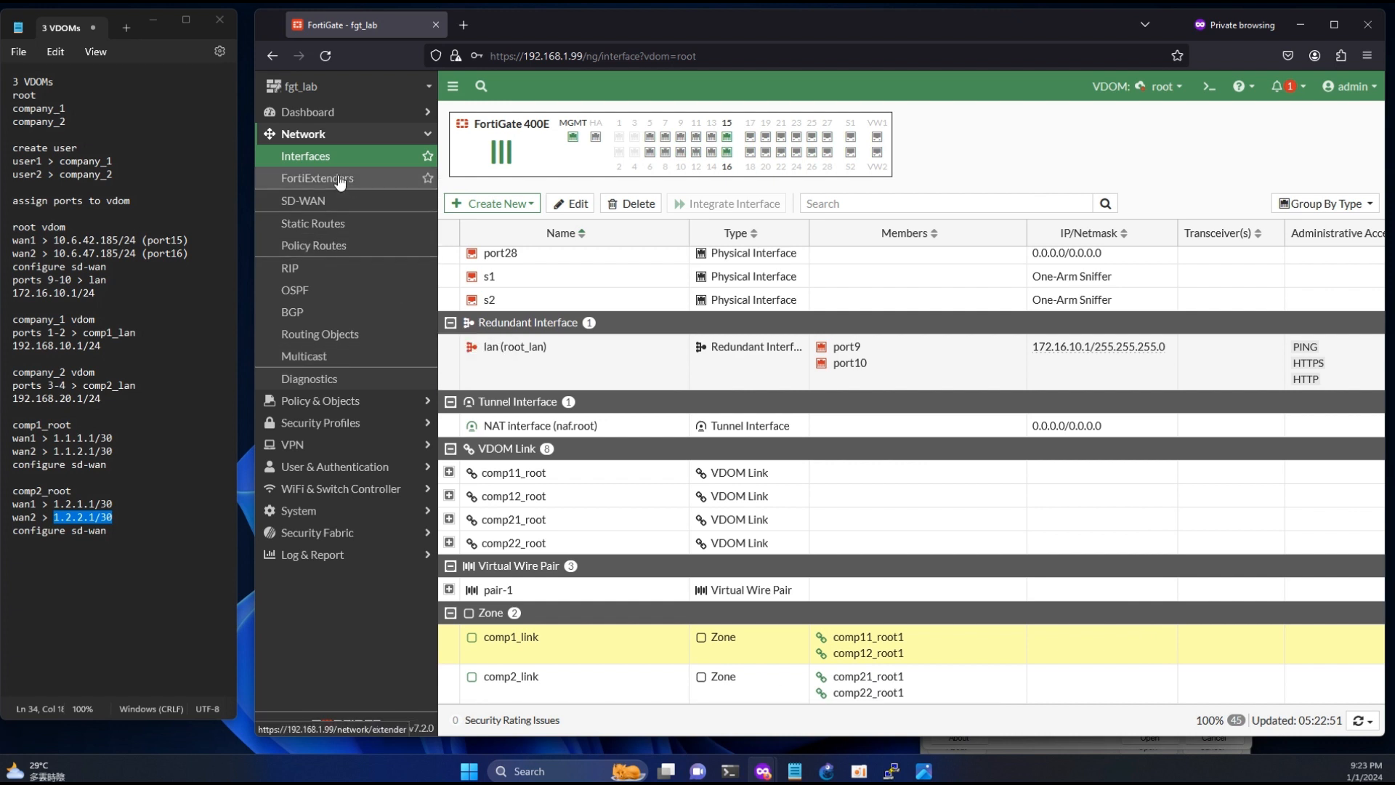
- Edit port15 with alias wan1 and role WAN, and copy the wan1 address from the root VDOM notes
scroll(567, 352, up, 3)
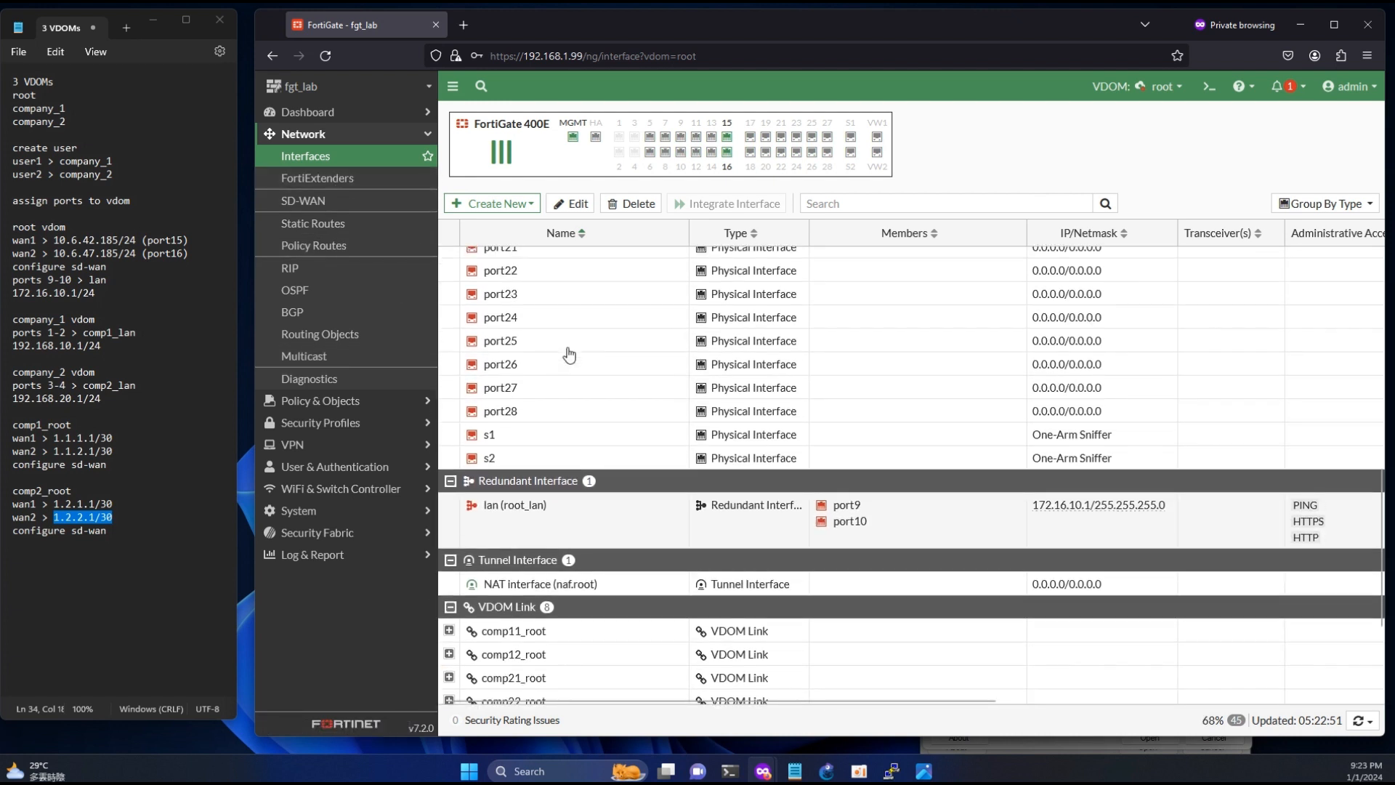
scroll(567, 352, up, 10)
double_click(509, 582)
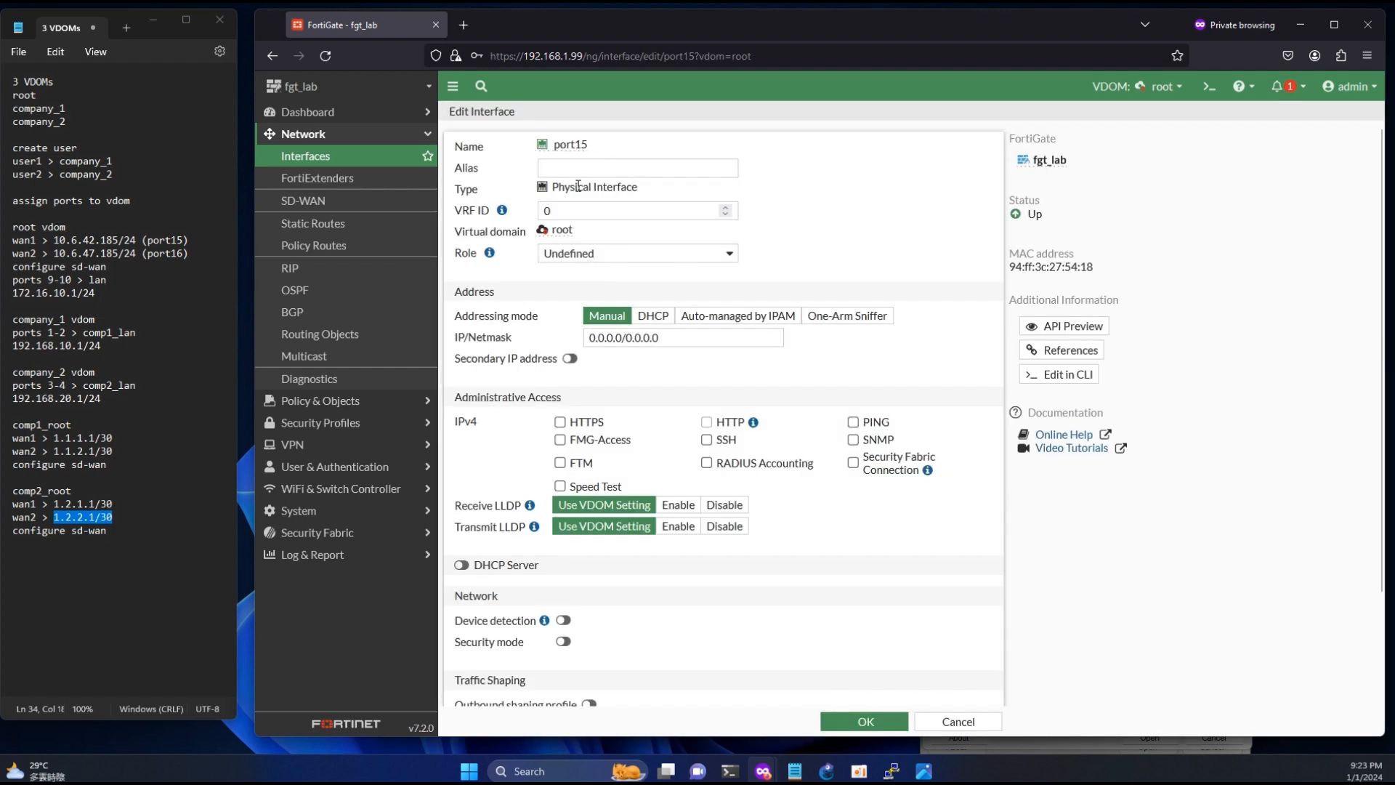
click(566, 168)
text(wan1)
drag(138, 239, 54, 241)
key(ctrl+c)
click(590, 254)
click(588, 296)
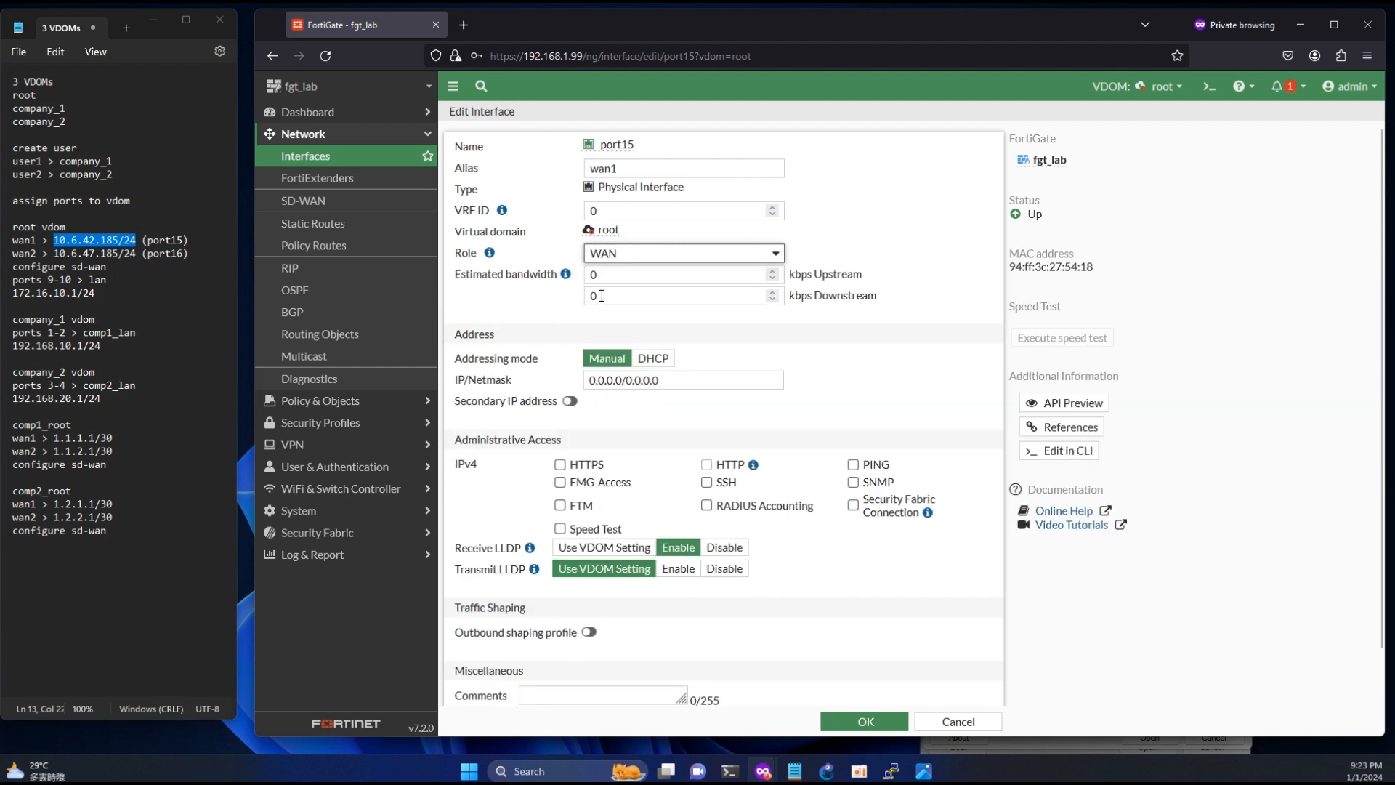
- Set port15's IP/netmask to 10.6.42.185/24, allow PING access and save the interface
drag(677, 379, 571, 374)
key(ctrl+v)
click(853, 464)
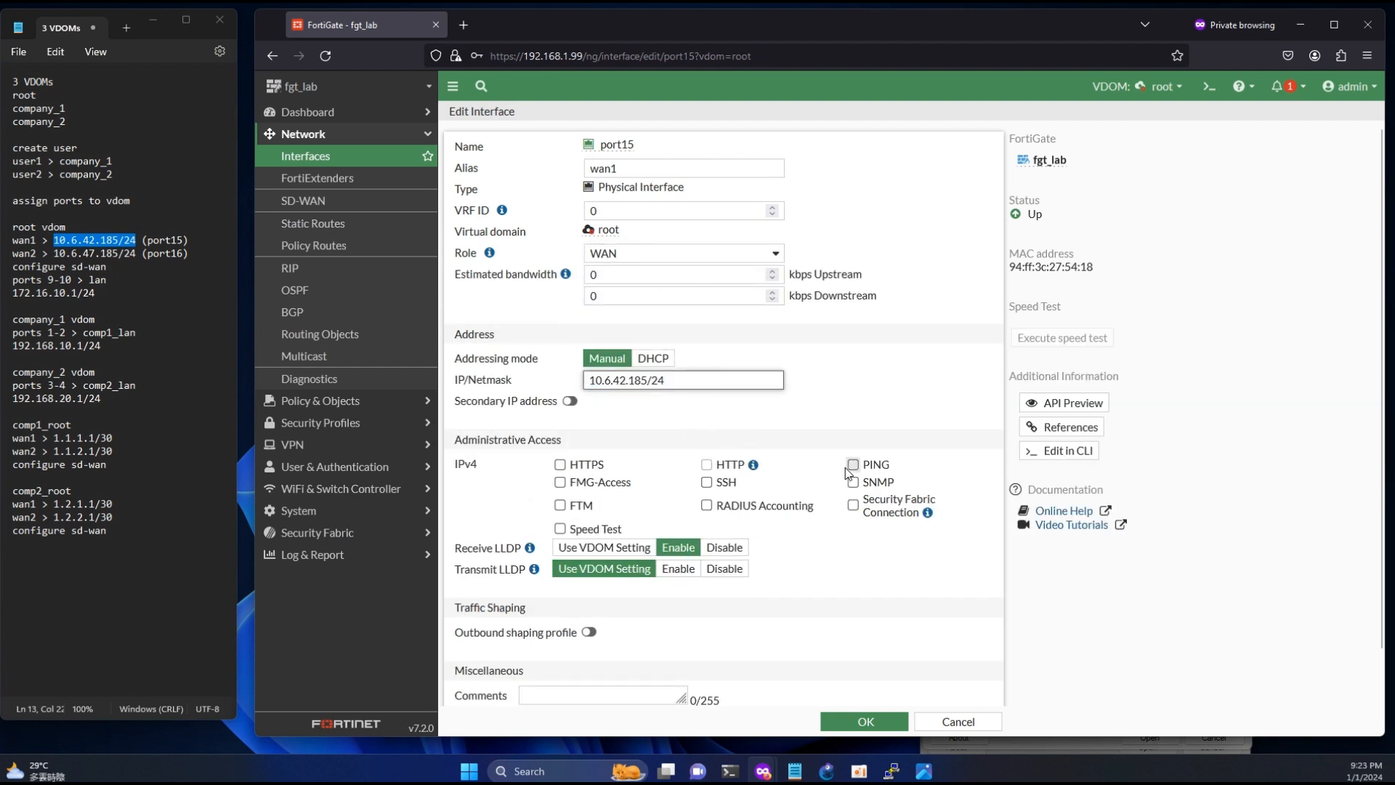
scroll(666, 483, down, 2)
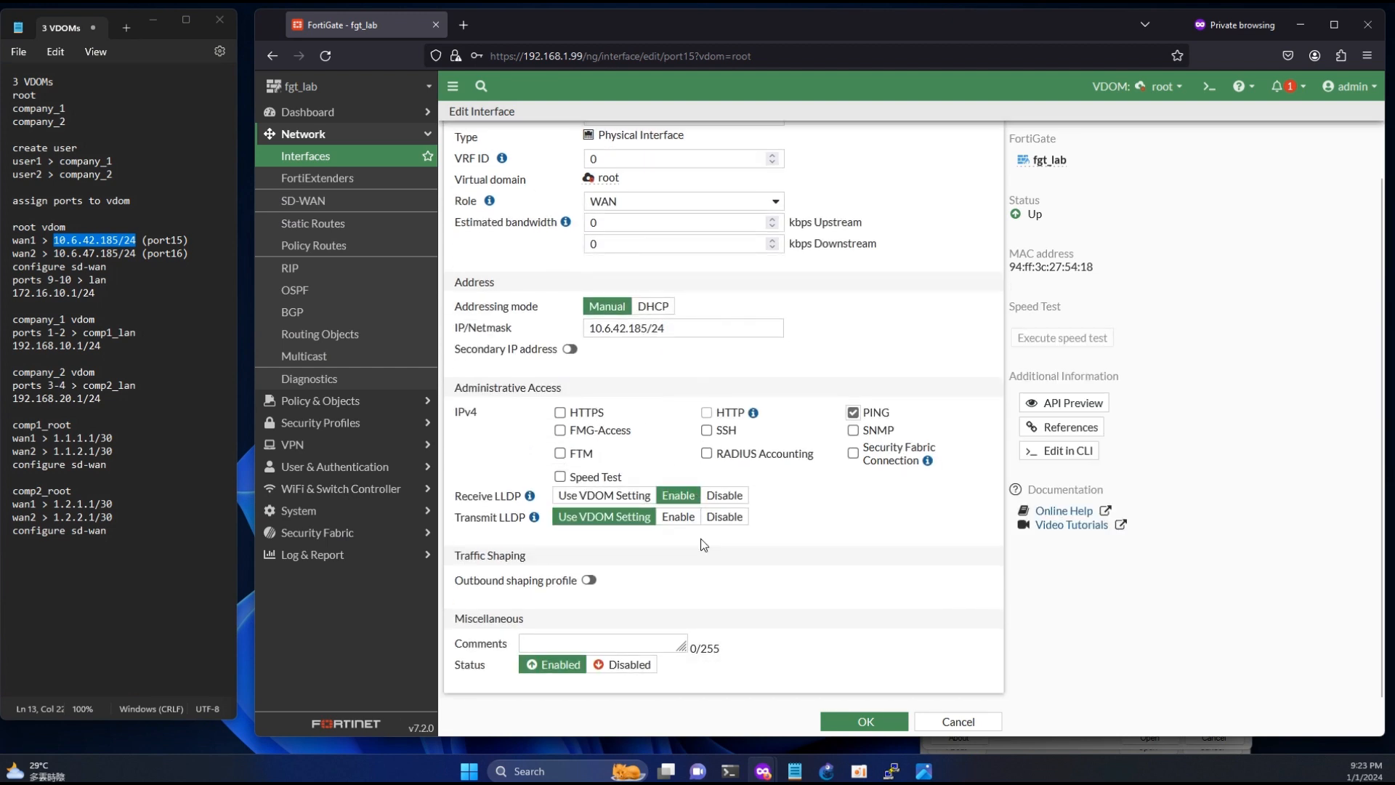
scroll(847, 552, up, 2)
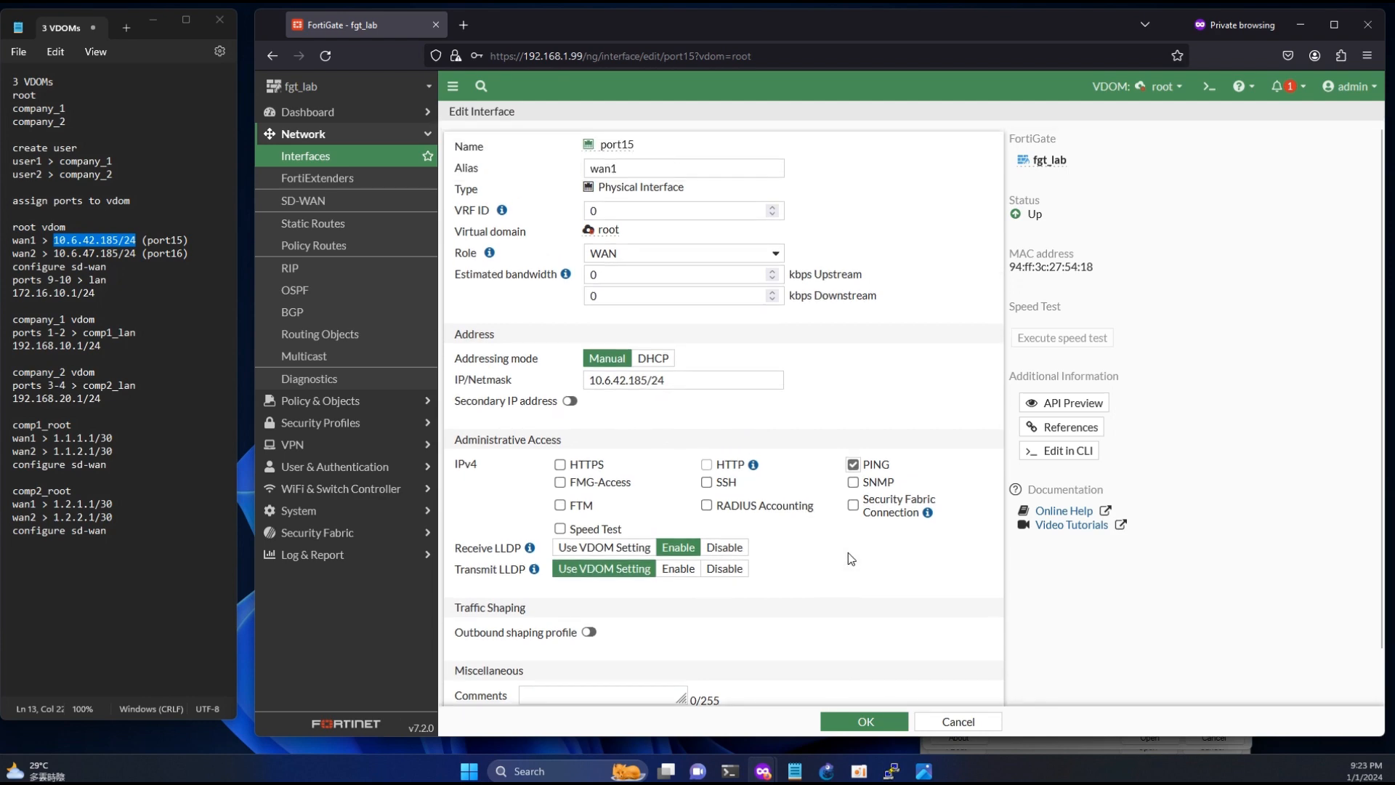
scroll(848, 552, down, 2)
click(863, 719)
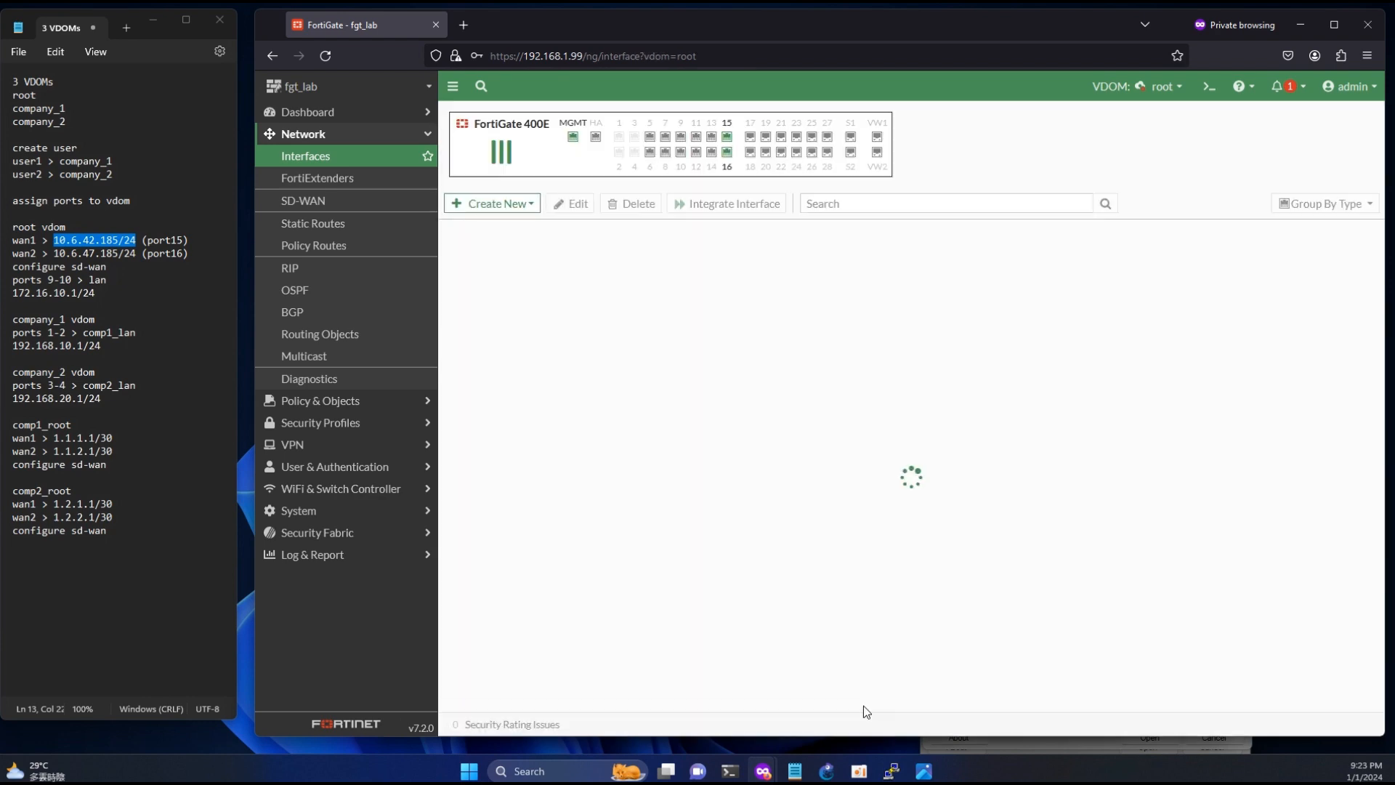
- Edit port16 with alias wan2 and role WAN, copying the wan2 address from the root VDOM notes
scroll(522, 447, down, 3)
double_click(501, 517)
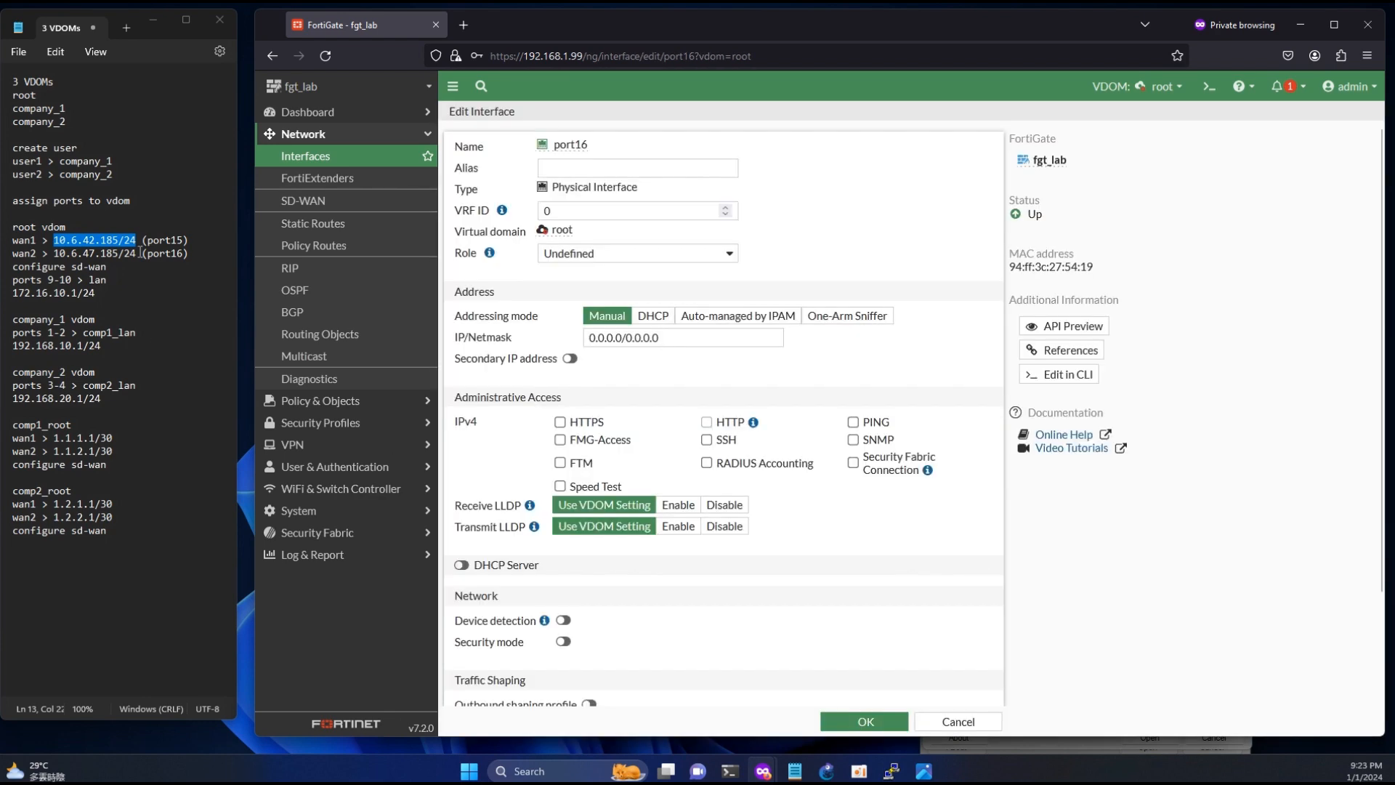
drag(136, 252, 56, 253)
key(ctrl+c)
click(584, 166)
text(wan2)
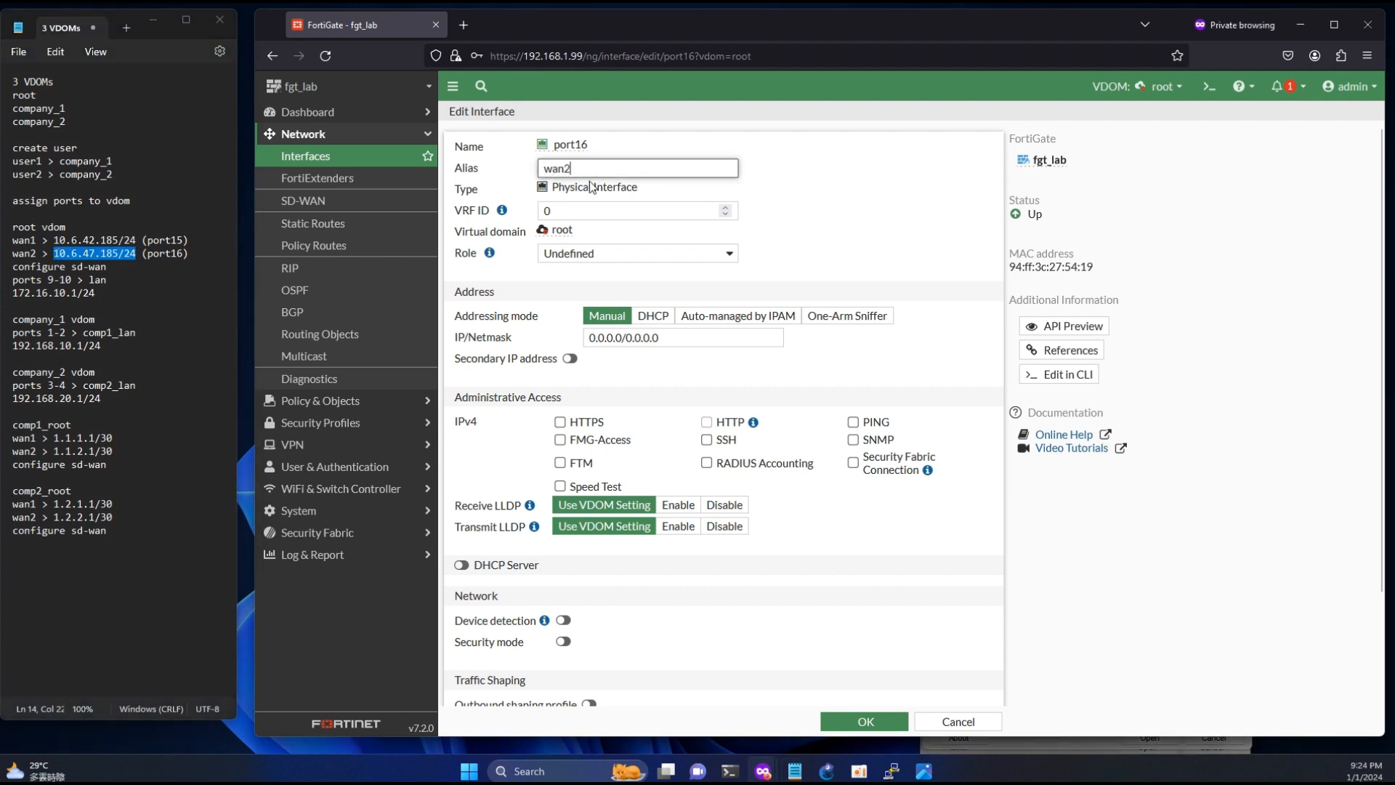
click(618, 253)
click(573, 295)
- Set port16's IP/netmask to 10.6.47.185/24, allow PING access and save the interface
triple_click(612, 379)
key(ctrl+v)
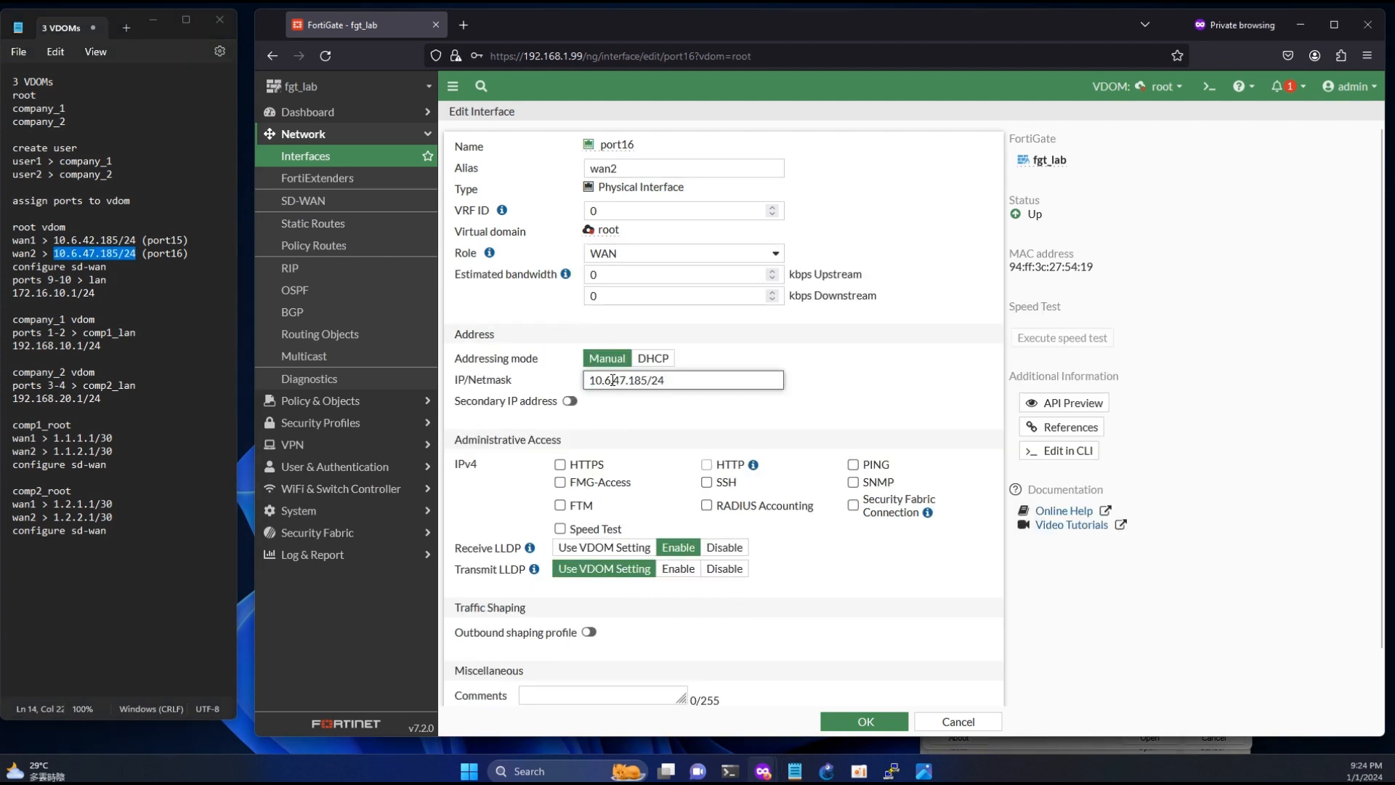
click(853, 465)
scroll(900, 550, down, 1)
click(866, 722)
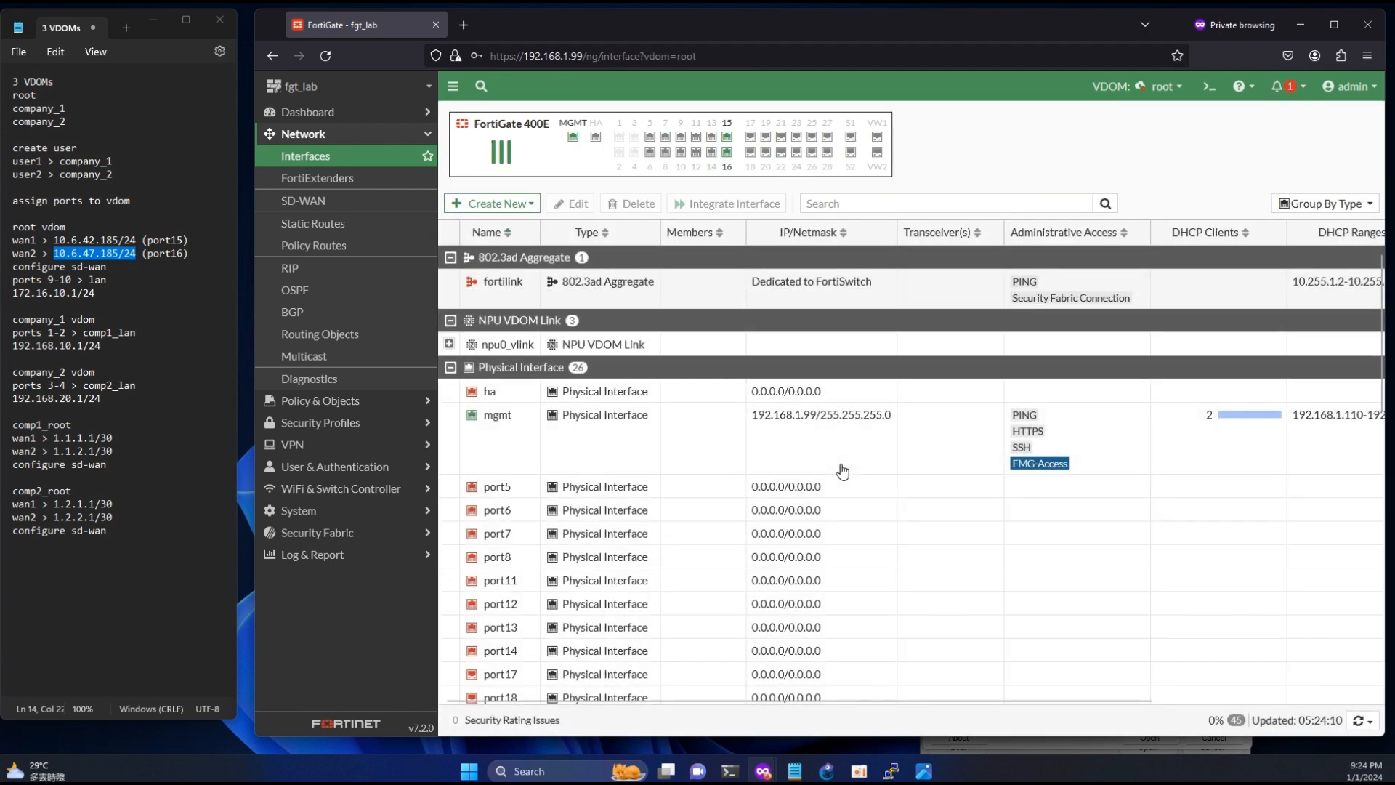
- Check the wan1 and wan2 entries in the interface list, widening the name column to read their full names
scroll(663, 476, down, 6)
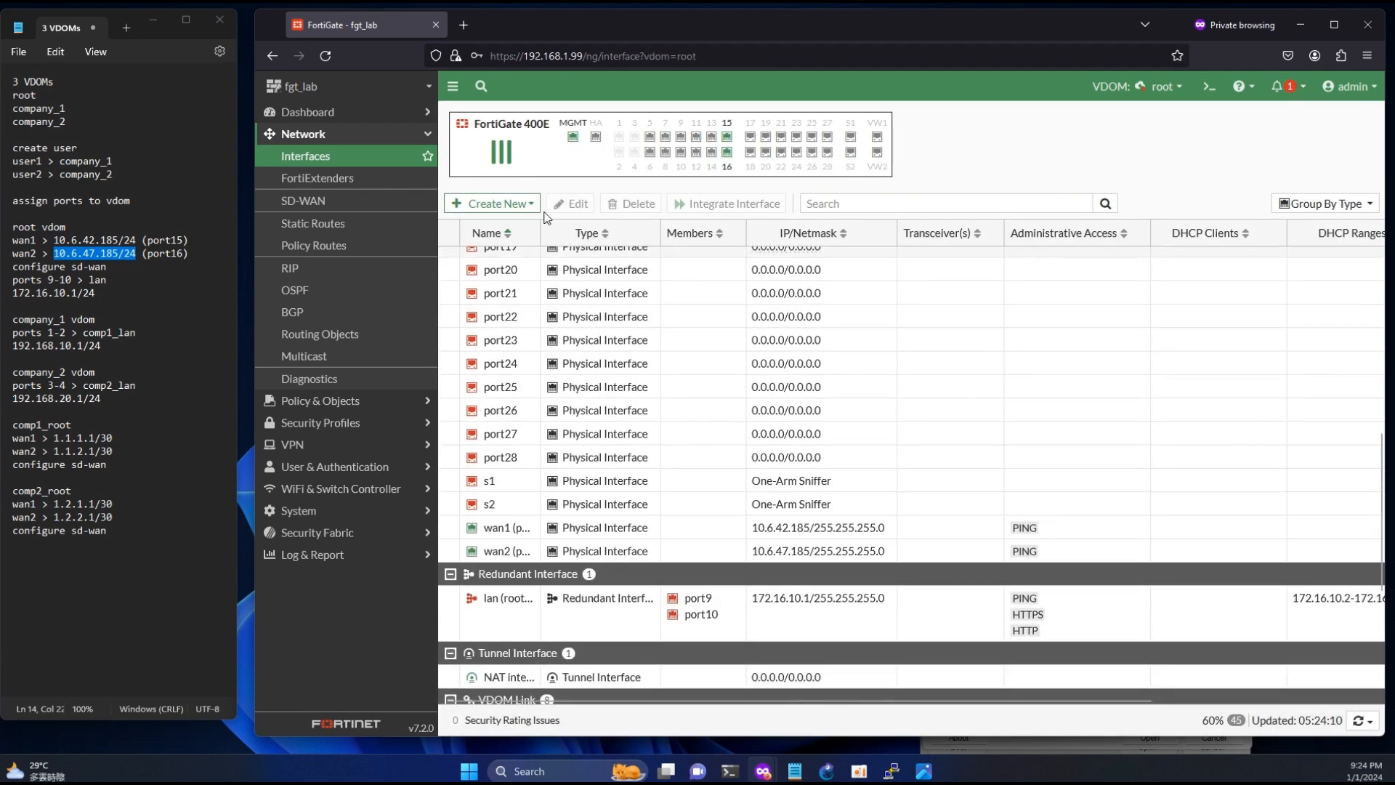
drag(541, 231, 660, 269)
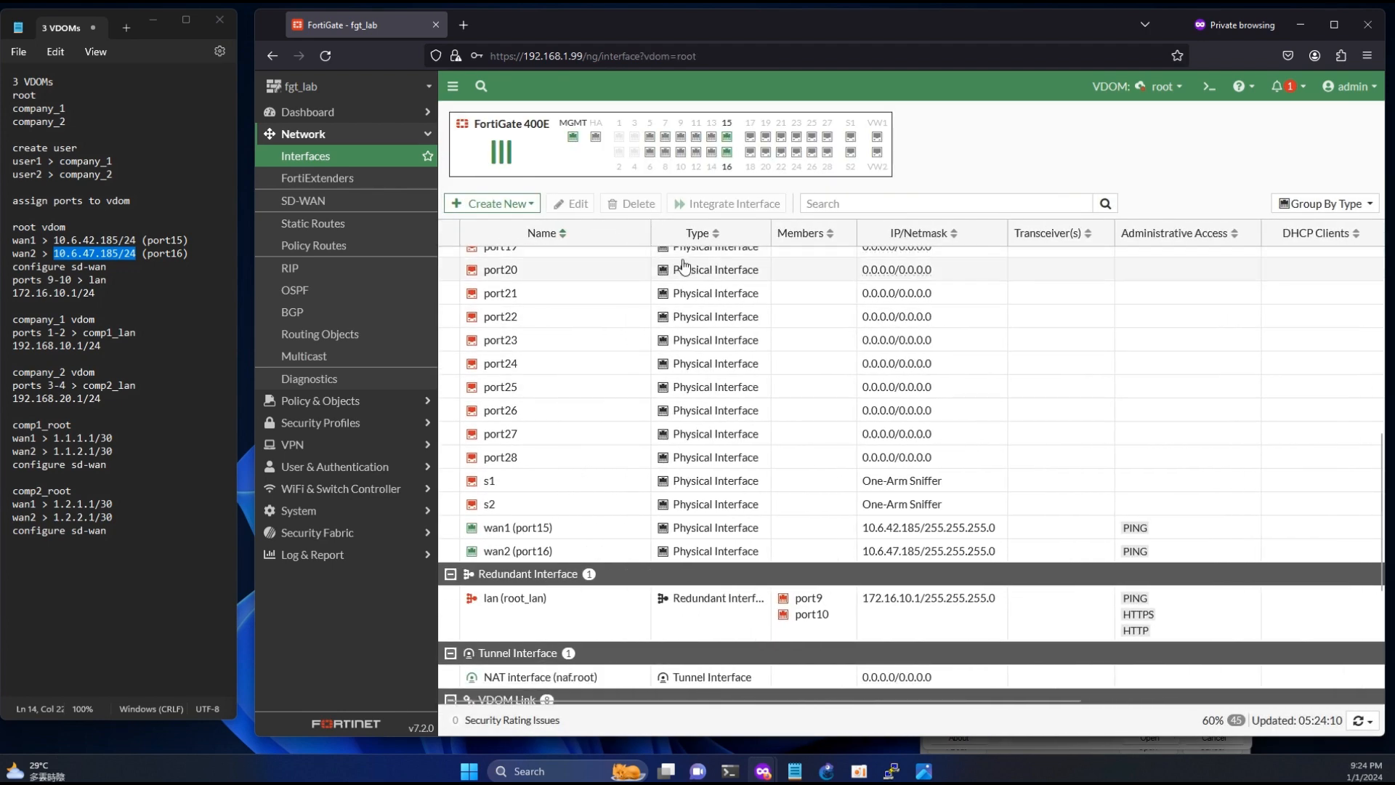
click(592, 528)
ctrl+click(591, 550)
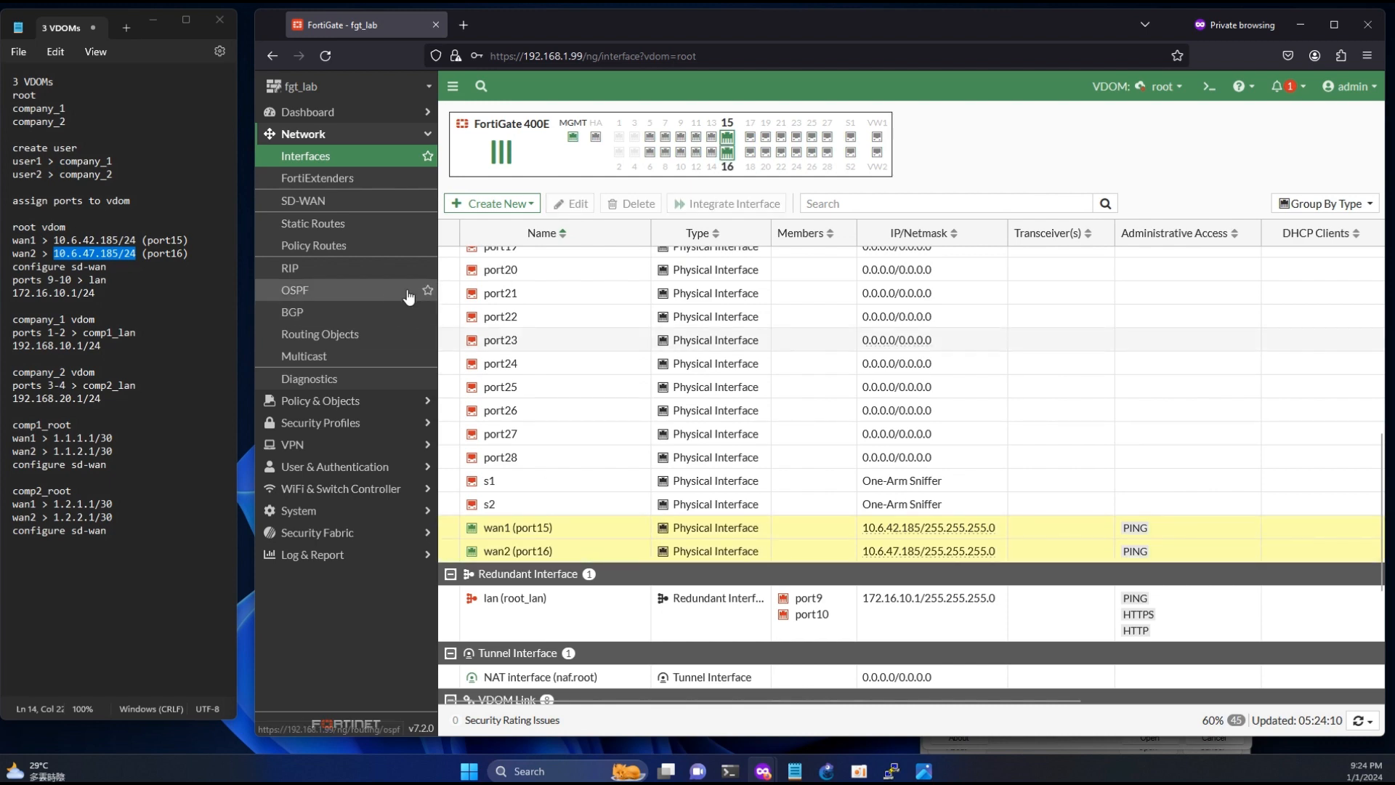
- Create an SD-WAN zone named wan in the root VDOM without any interface members
click(359, 201)
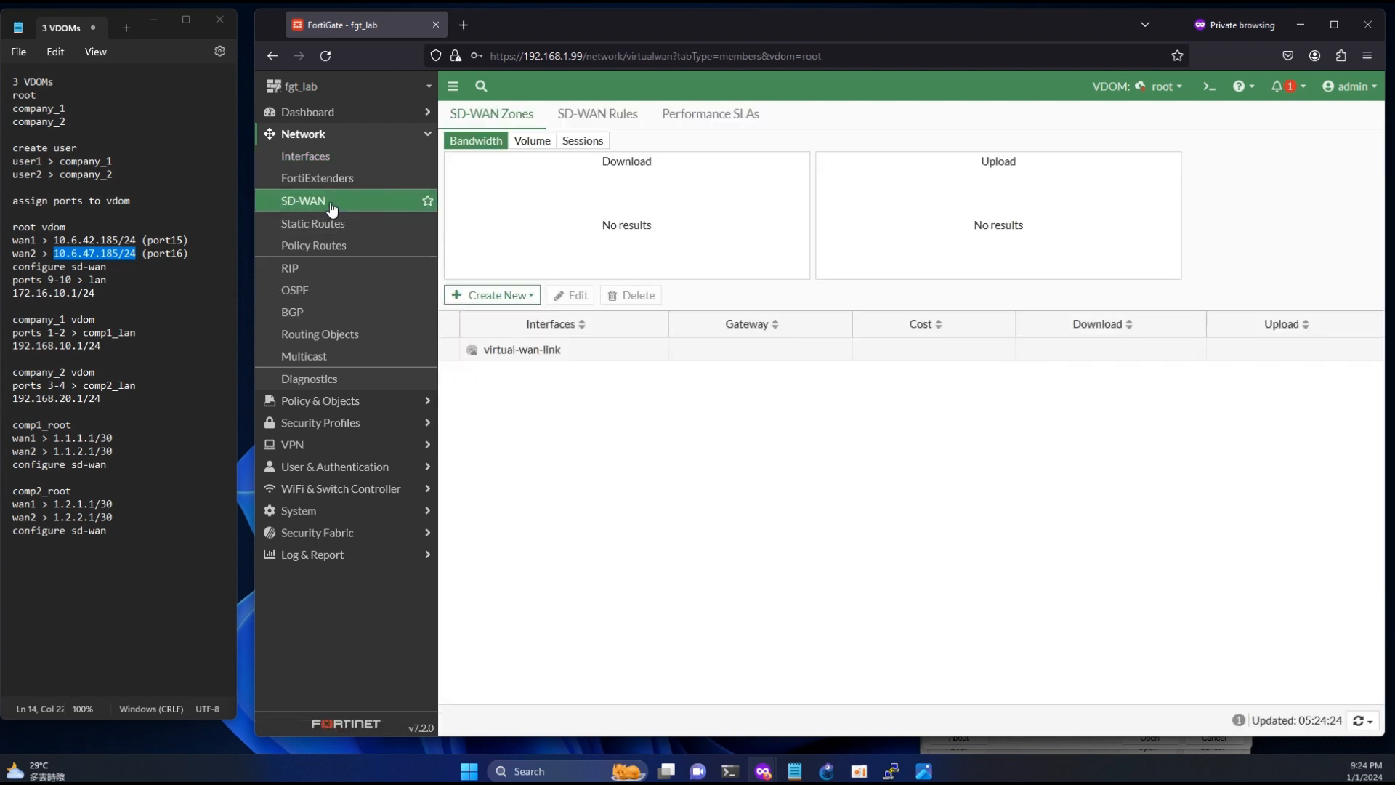
click(503, 297)
click(487, 334)
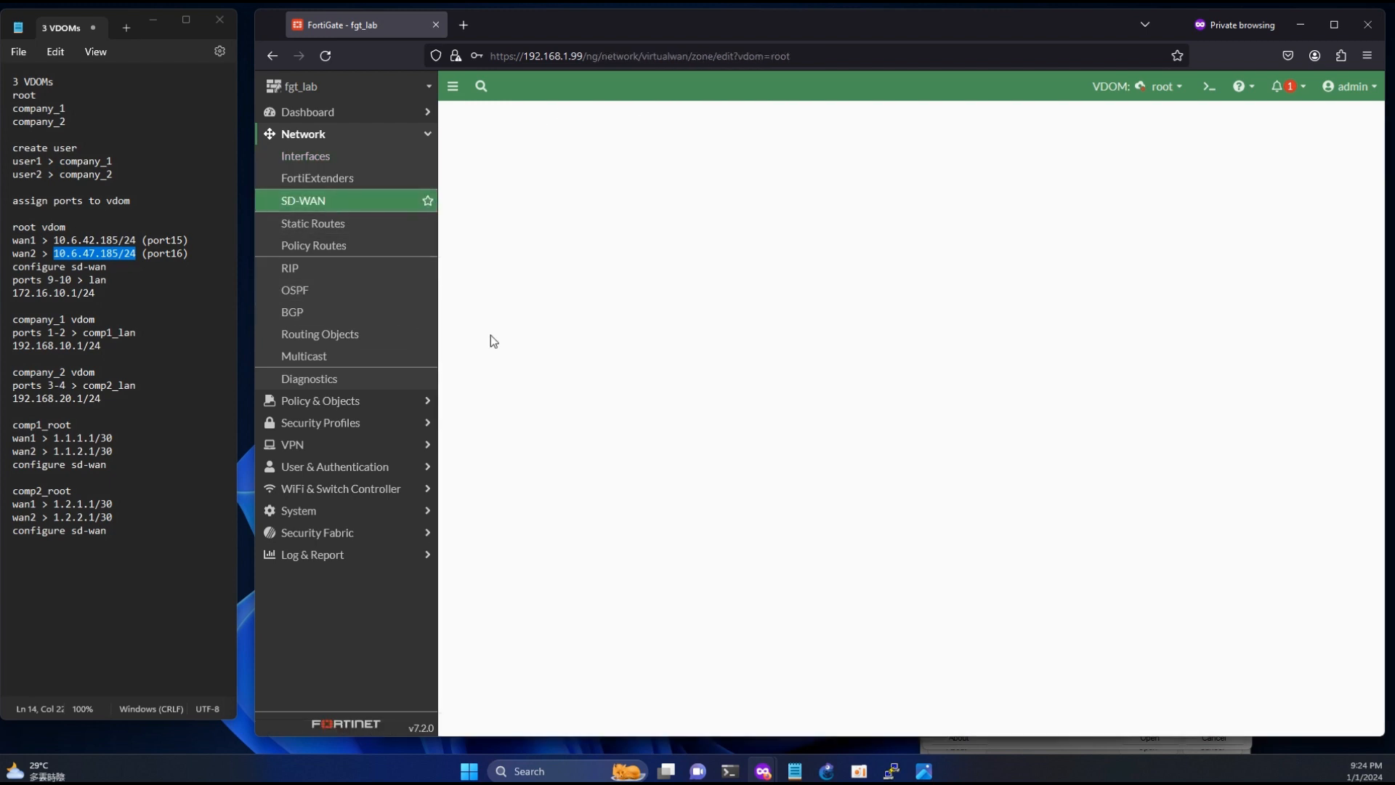
click(601, 142)
text(wan)
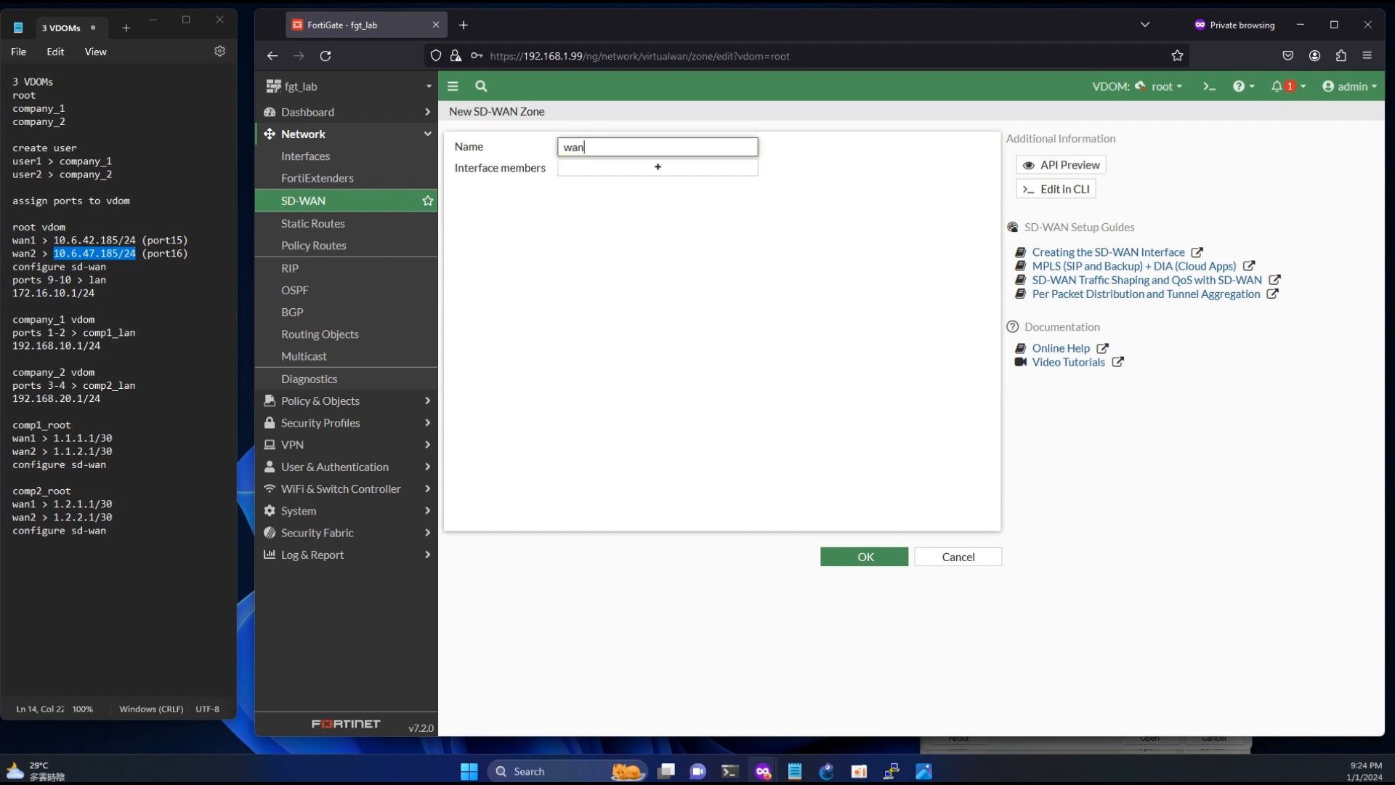
click(864, 556)
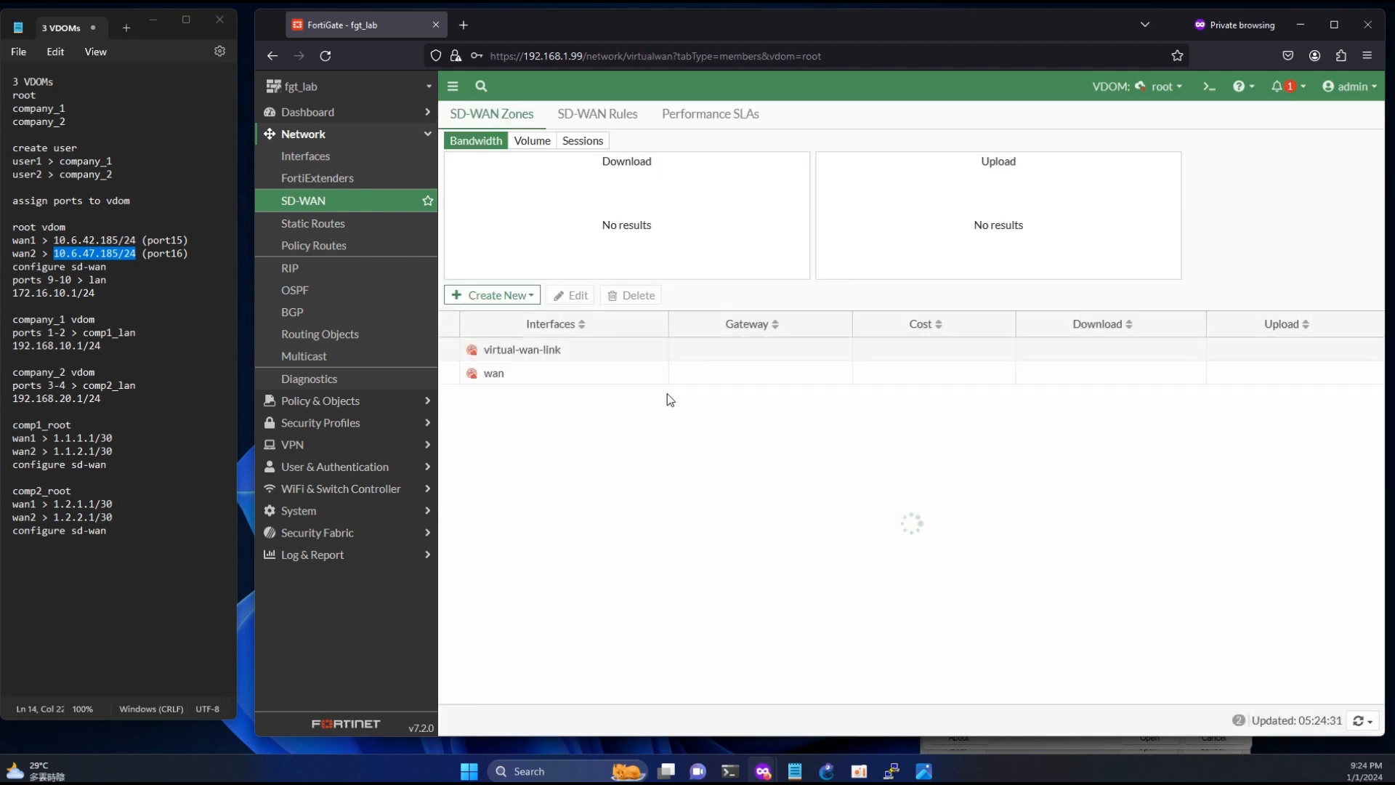
- Add wan1 (port15) as an SD-WAN member in the wan zone with gateway 10.6.42.1
click(492, 295)
click(485, 316)
click(600, 148)
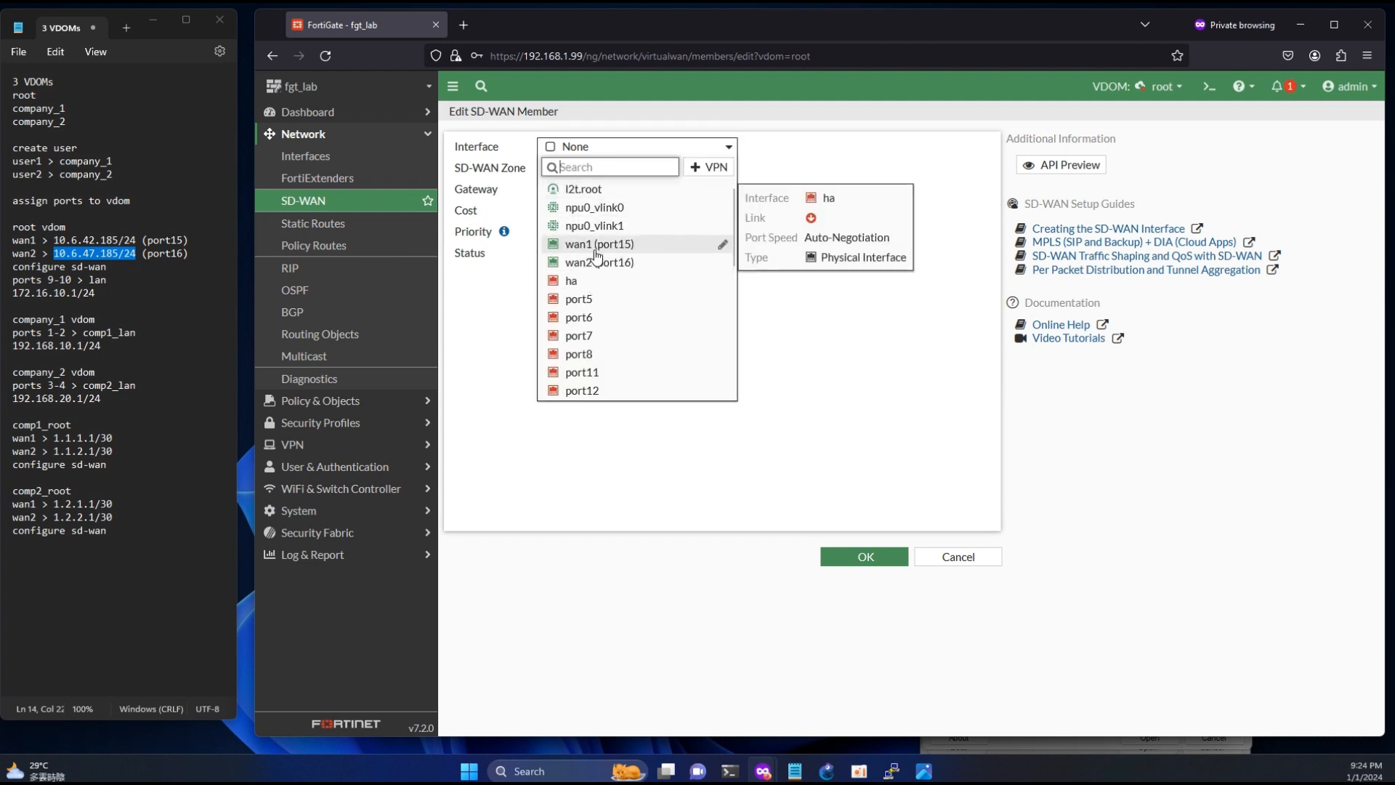
click(595, 247)
click(594, 171)
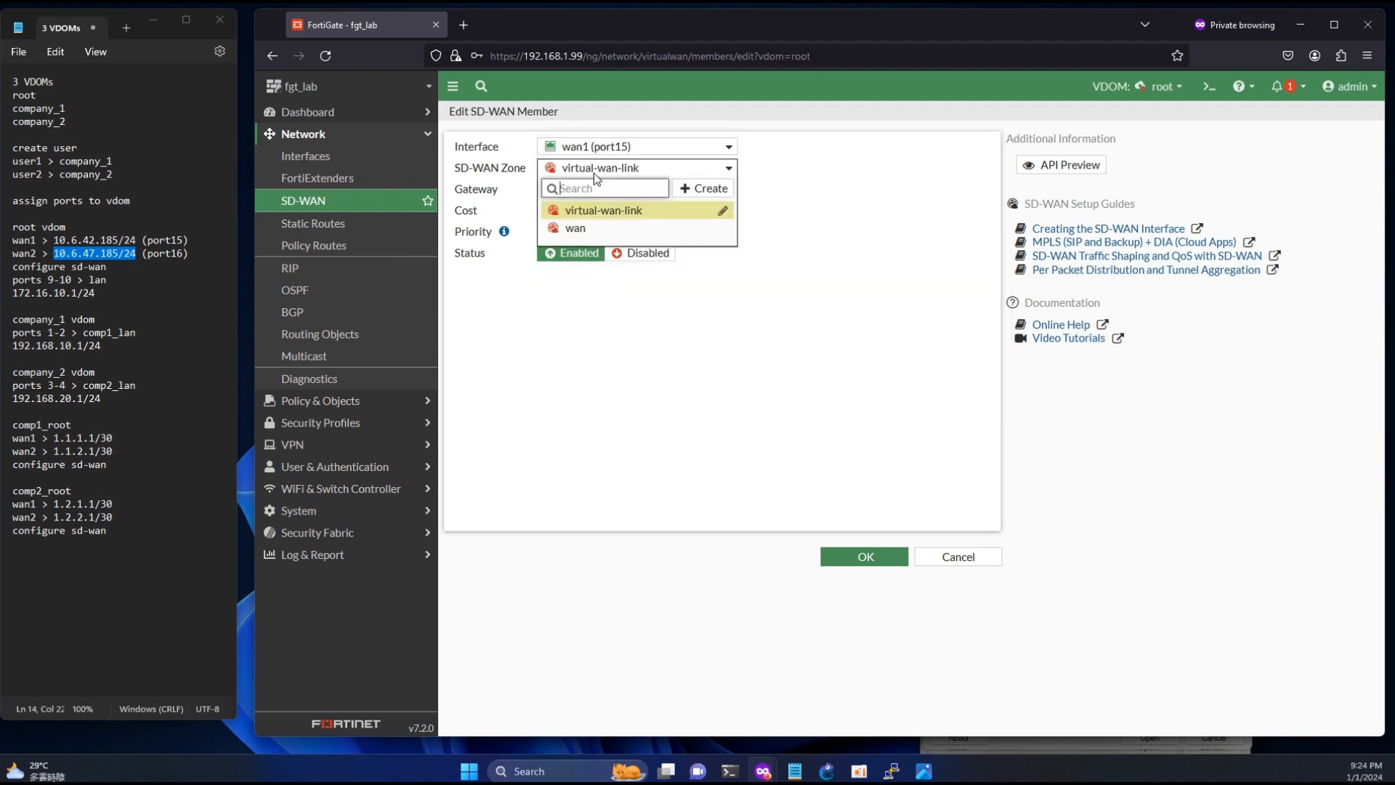
click(592, 230)
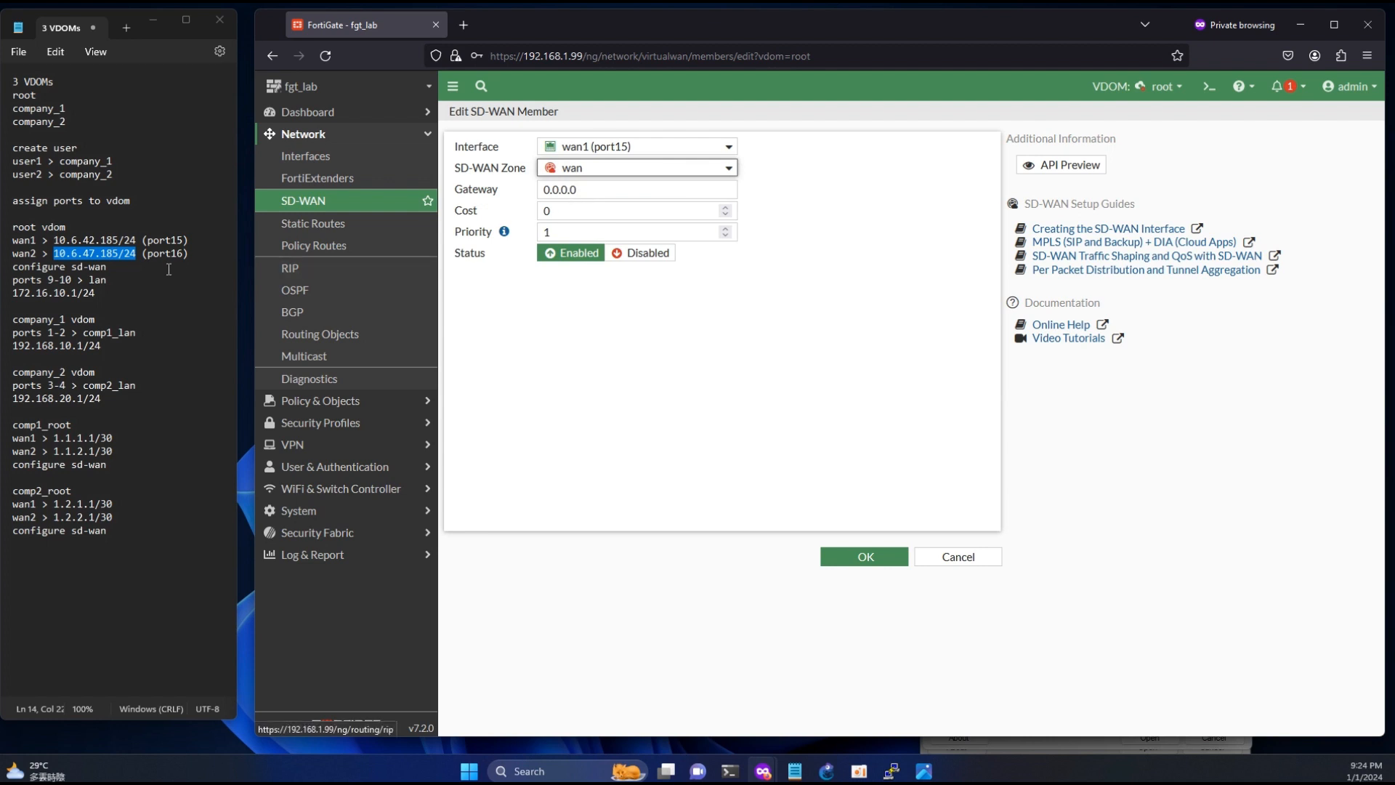
click(109, 239)
drag(106, 239, 70, 240)
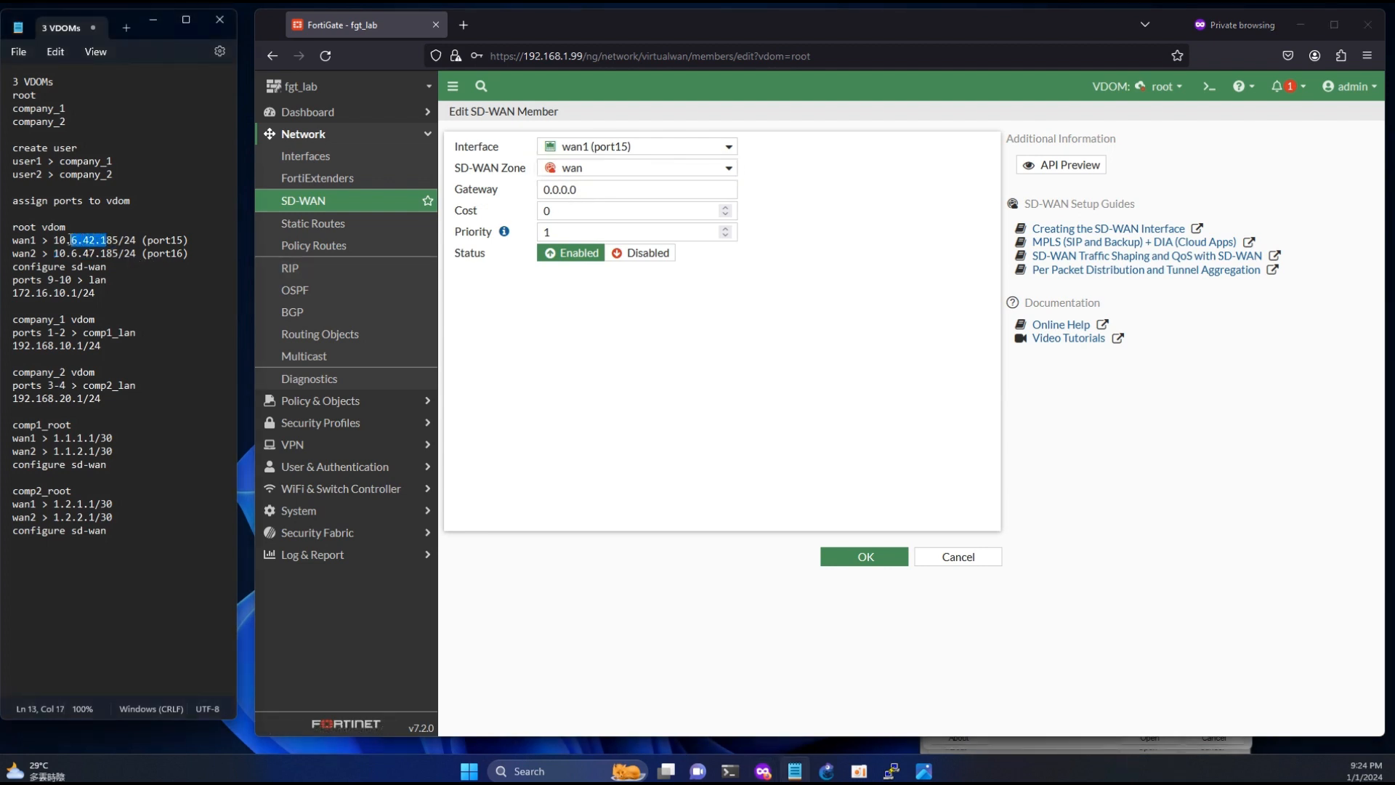
click(584, 191)
text(10.6.42.1)
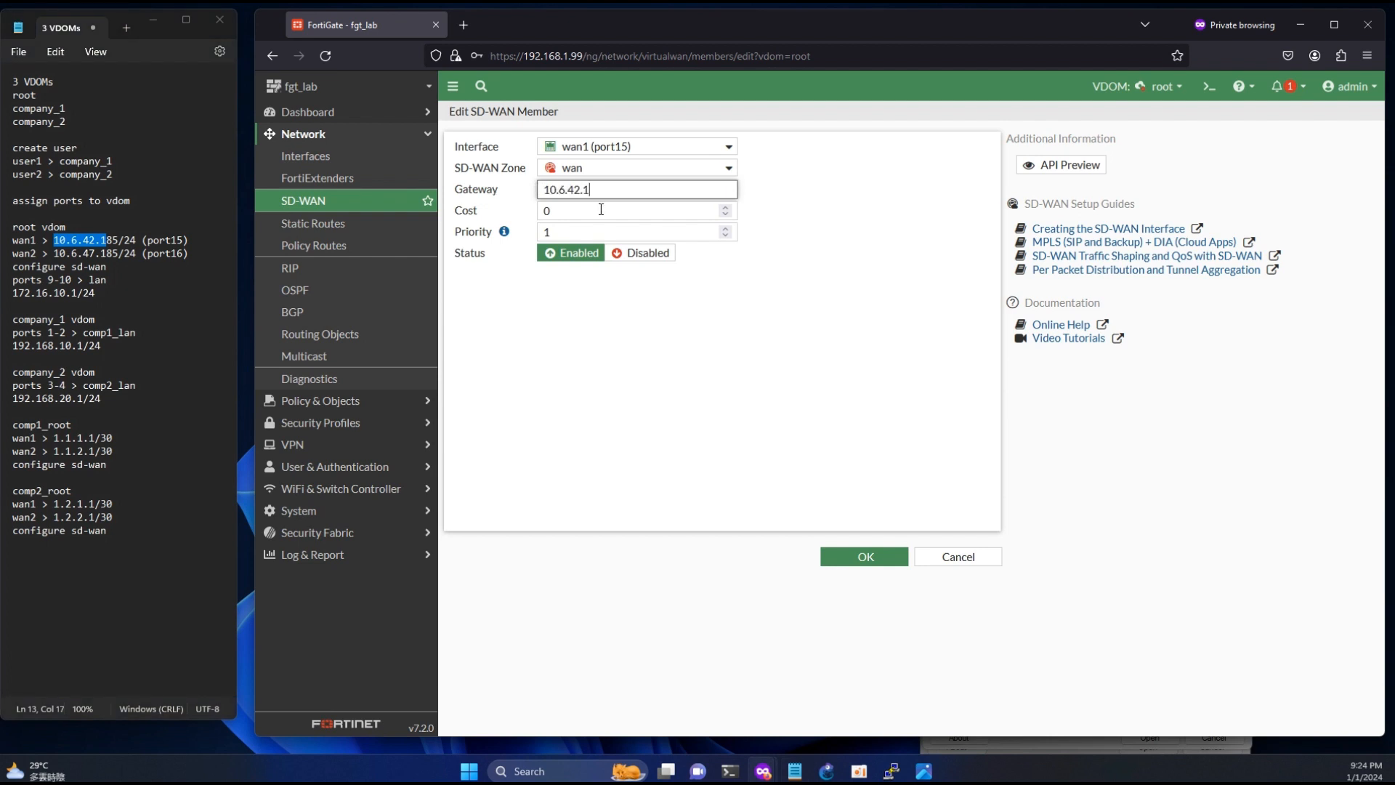
click(858, 558)
- Add wan2 (port16) as an SD-WAN member in the wan zone with gateway 10.6.47.1
click(494, 295)
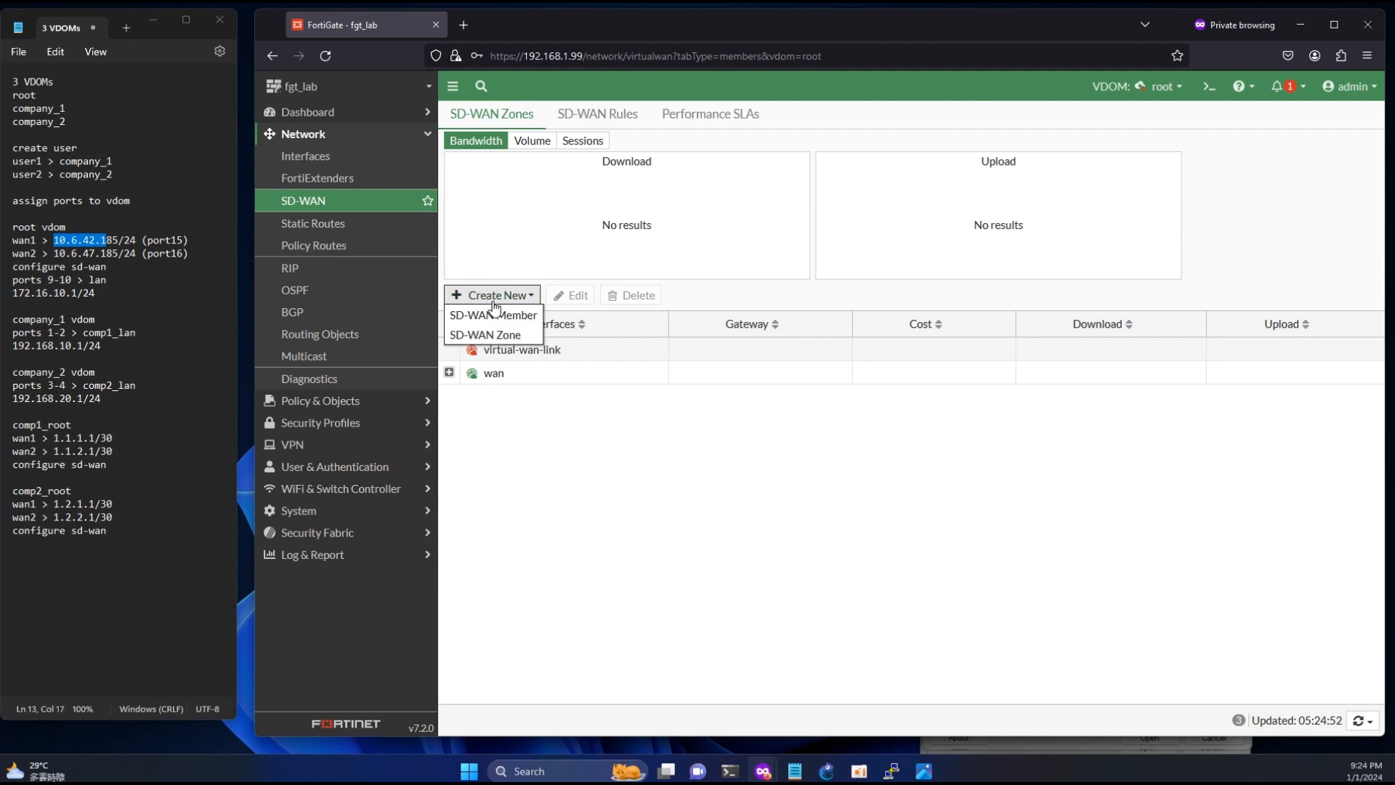
click(501, 310)
click(579, 147)
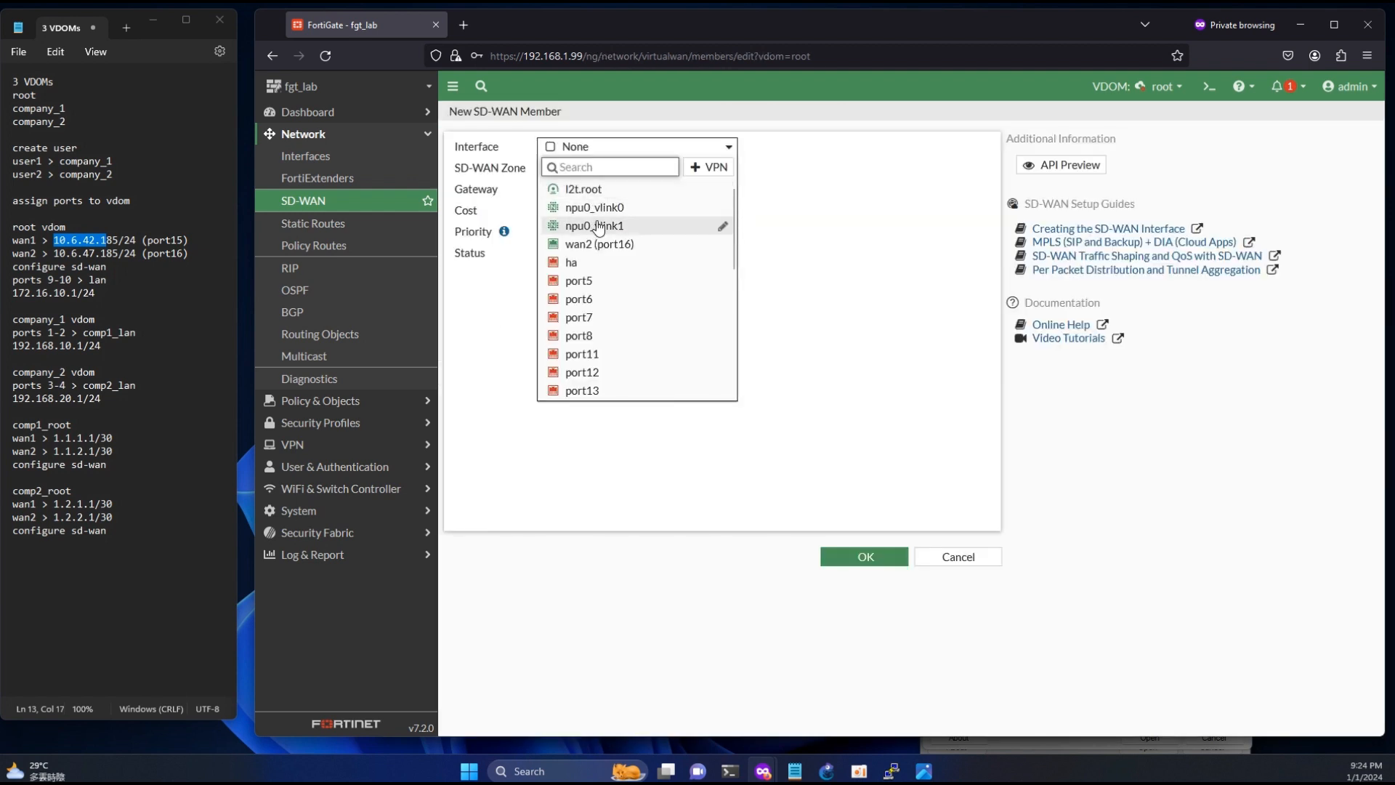
click(600, 240)
click(599, 169)
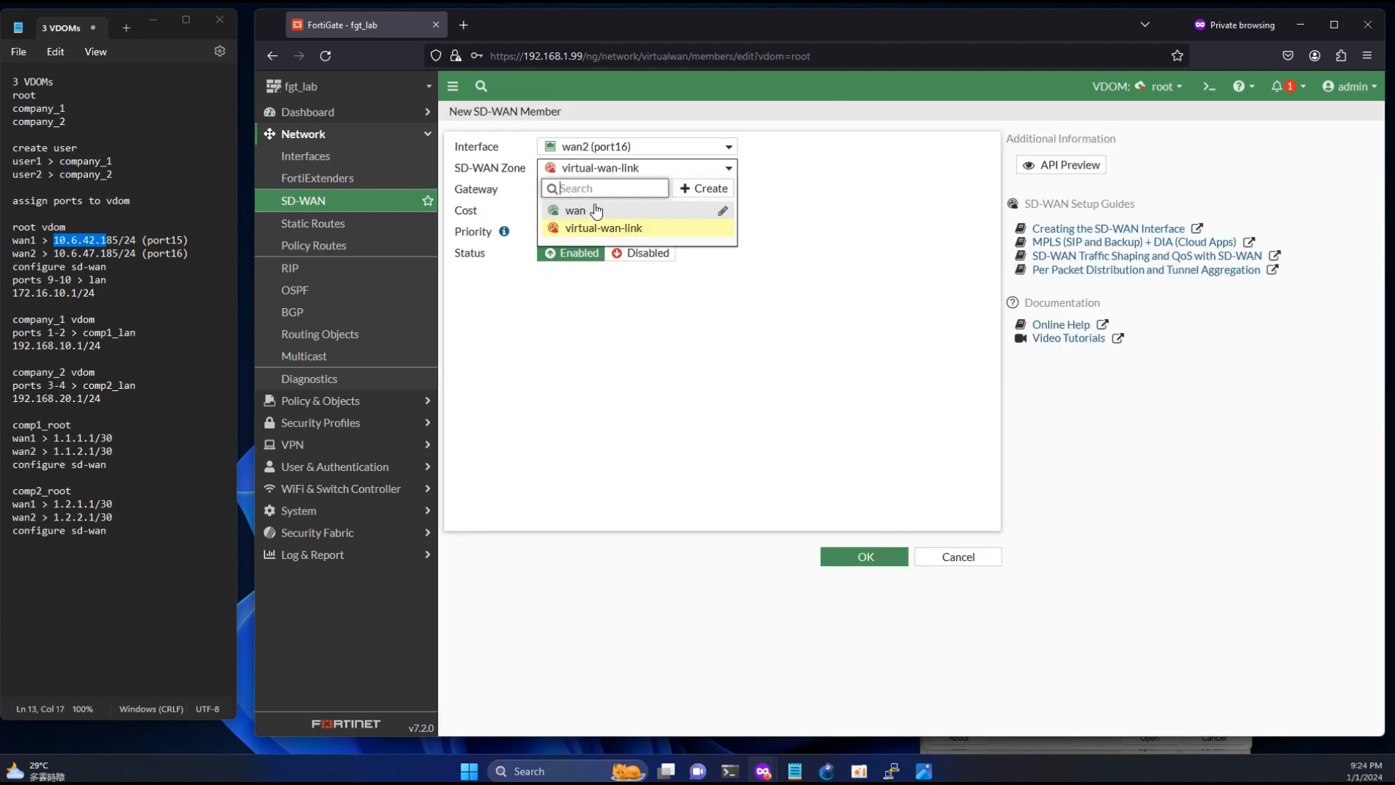
click(588, 209)
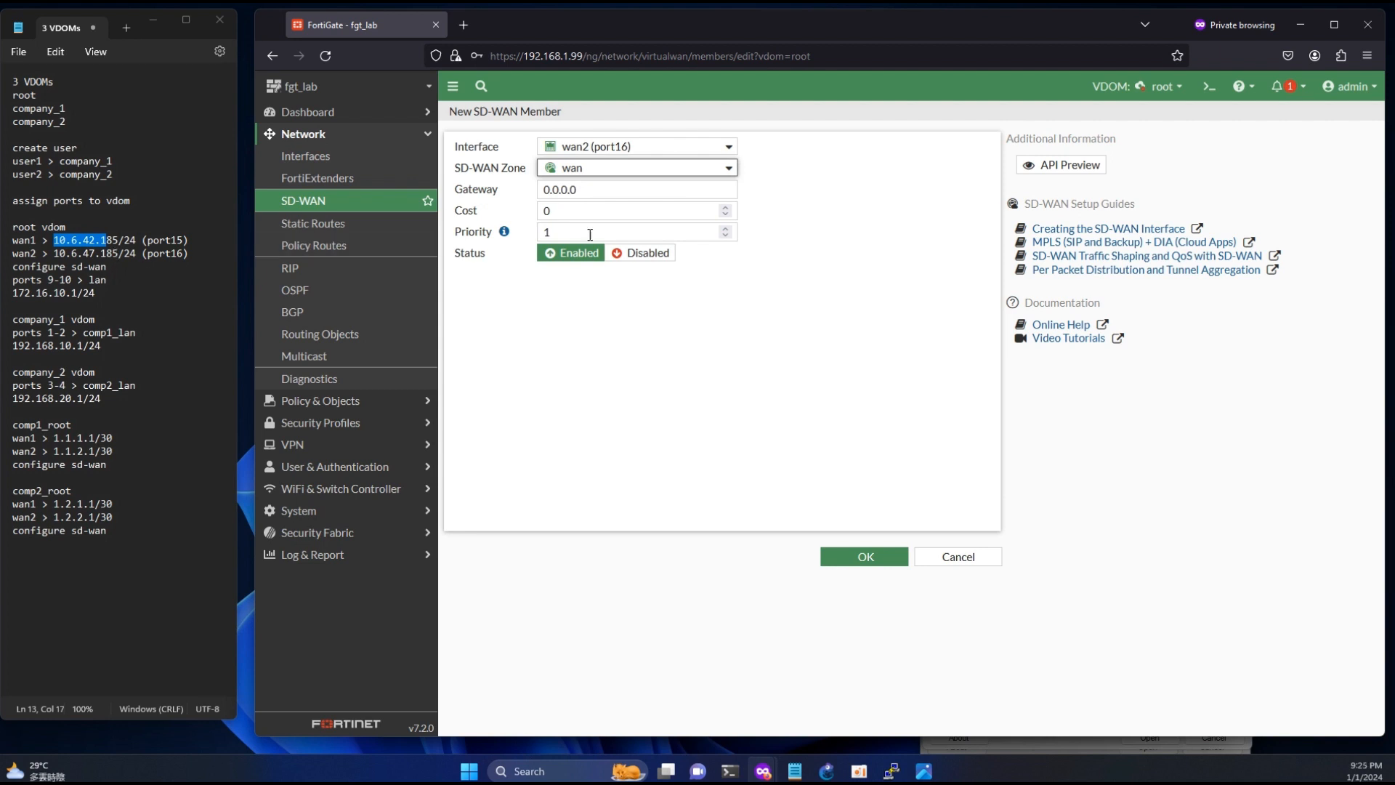
click(599, 198)
text(10.6.42.1)
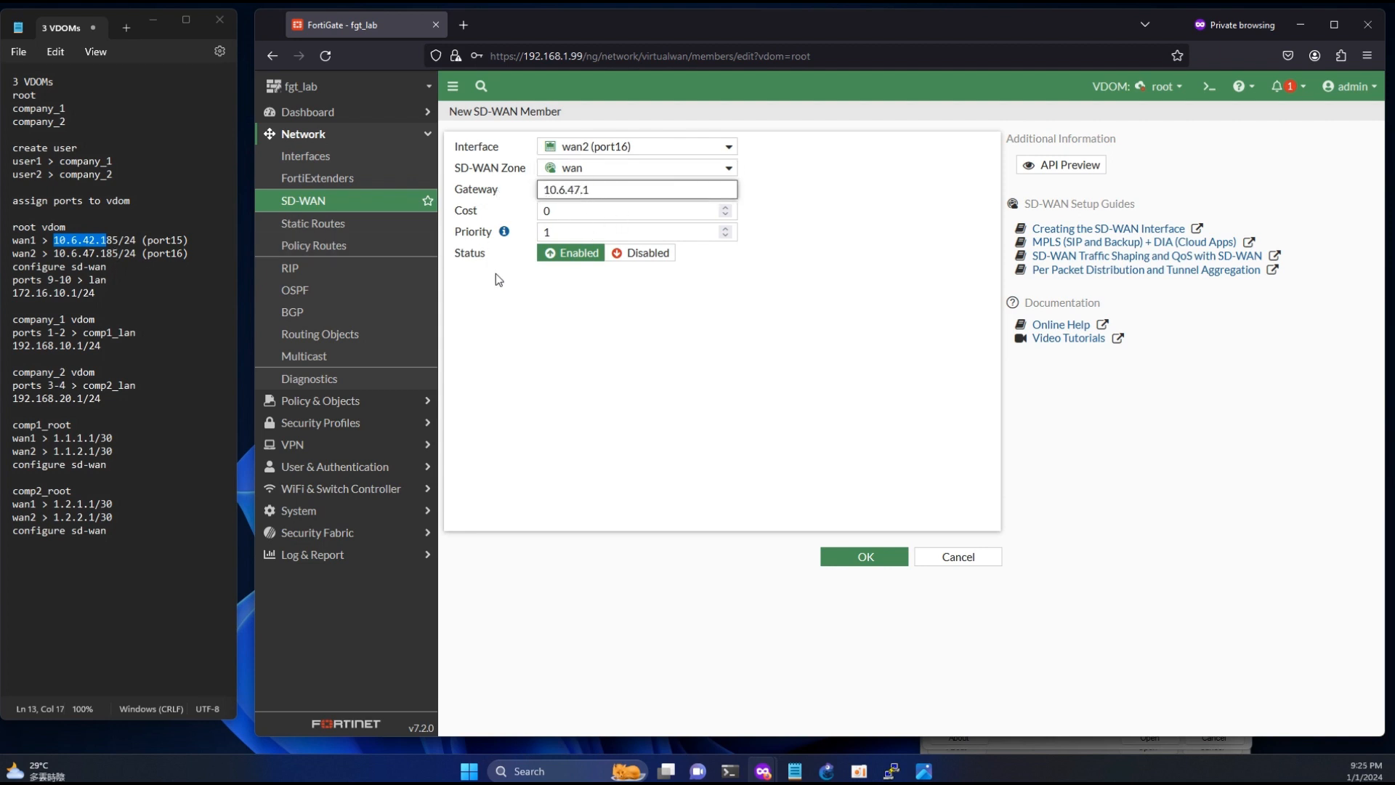
click(630, 338)
click(857, 556)
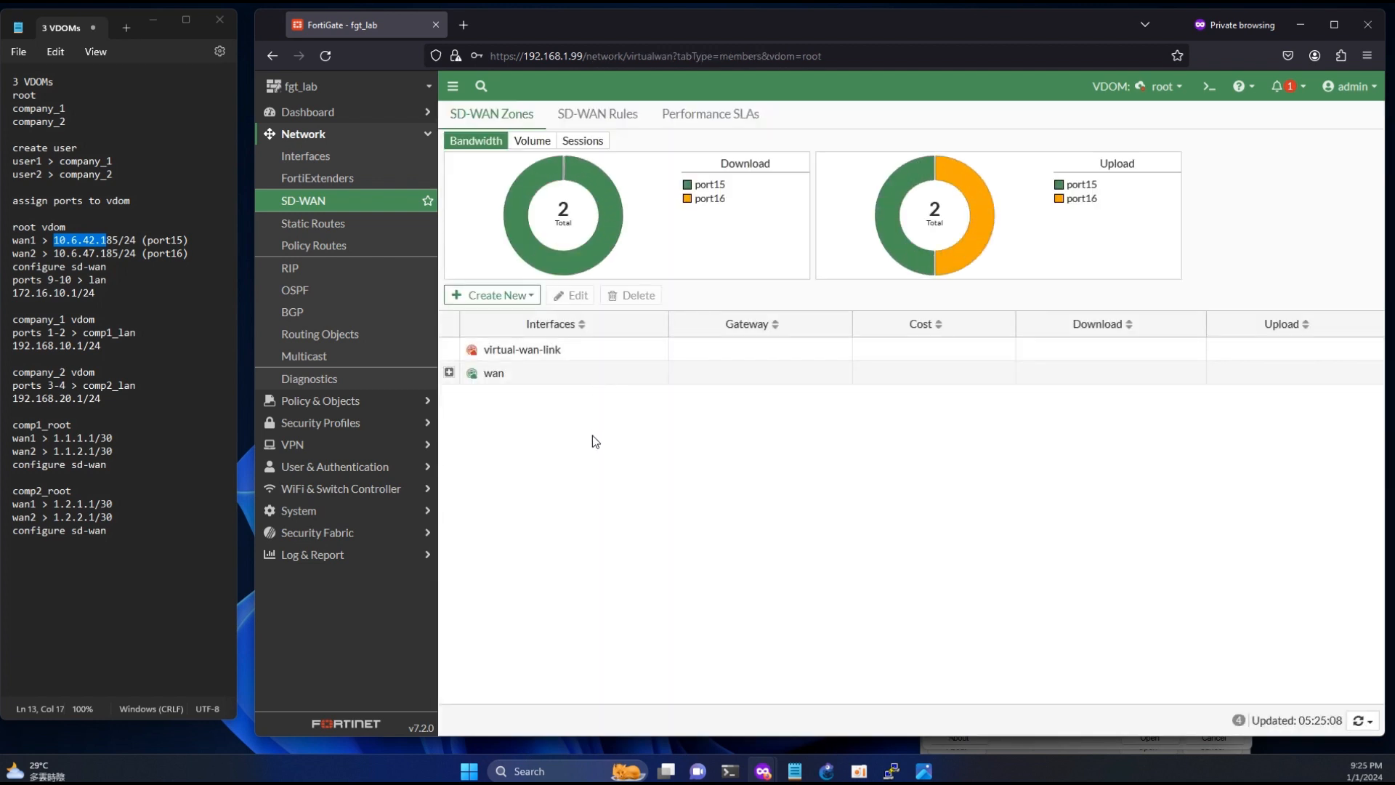
- Create a default static route for 0.0.0.0/0.0.0.0 through the wan SD-WAN zone in the root VDOM
click(318, 224)
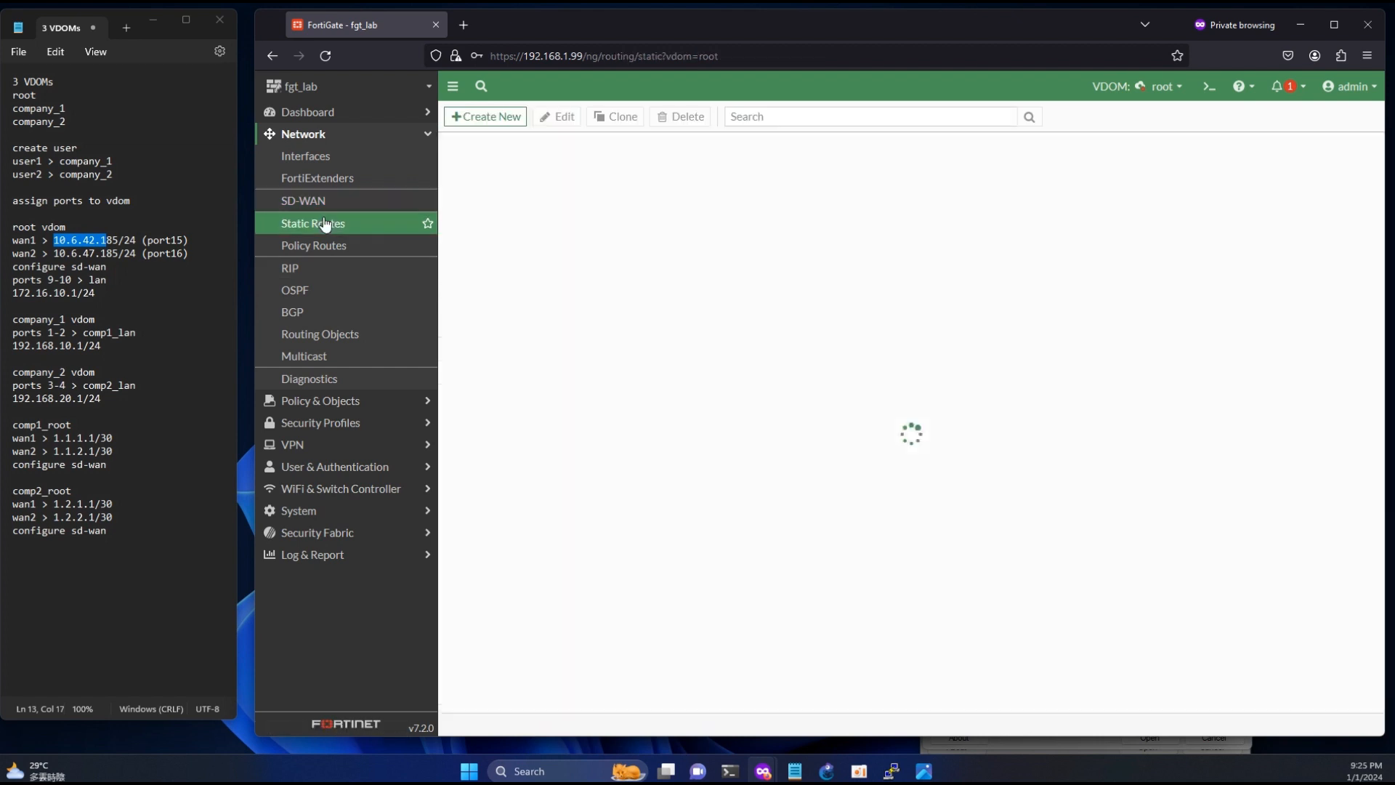
click(494, 118)
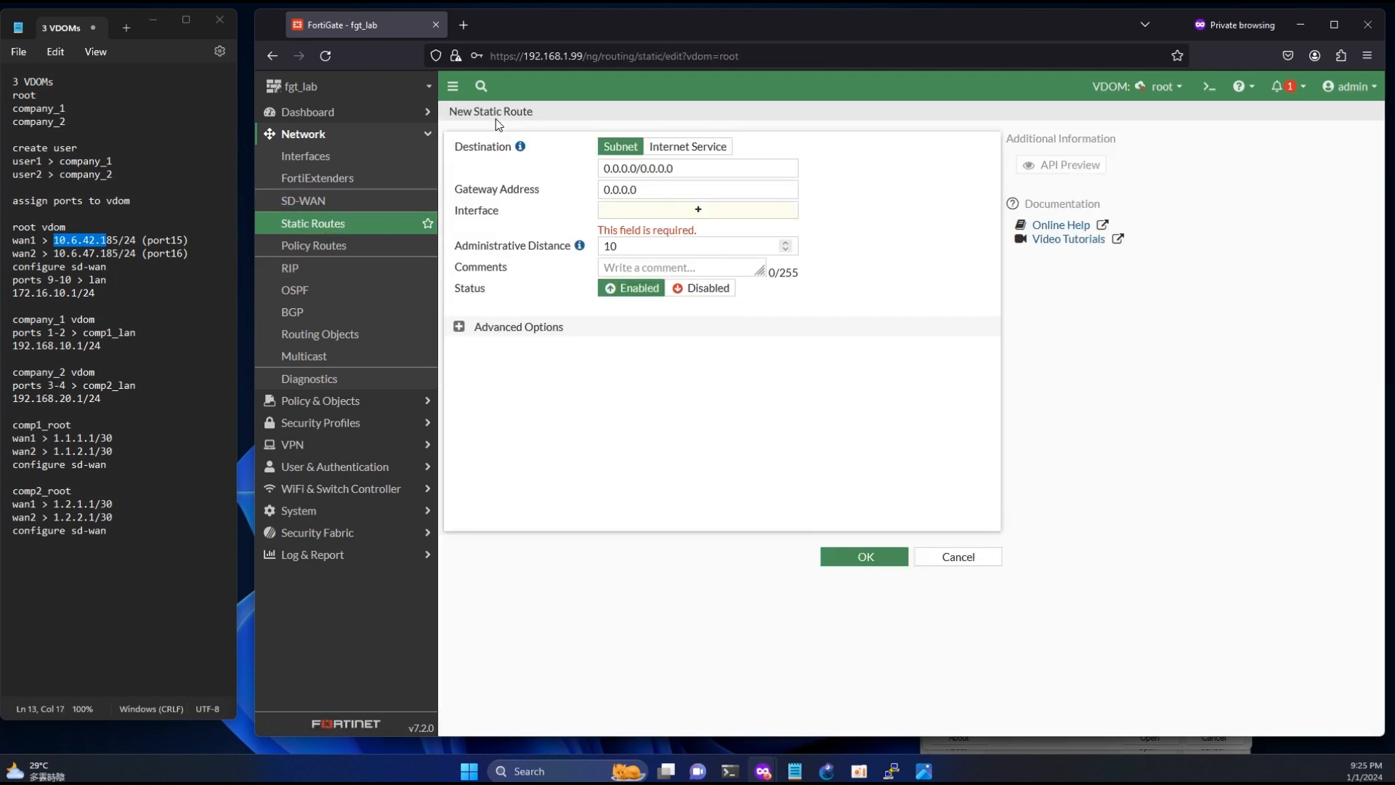
click(681, 210)
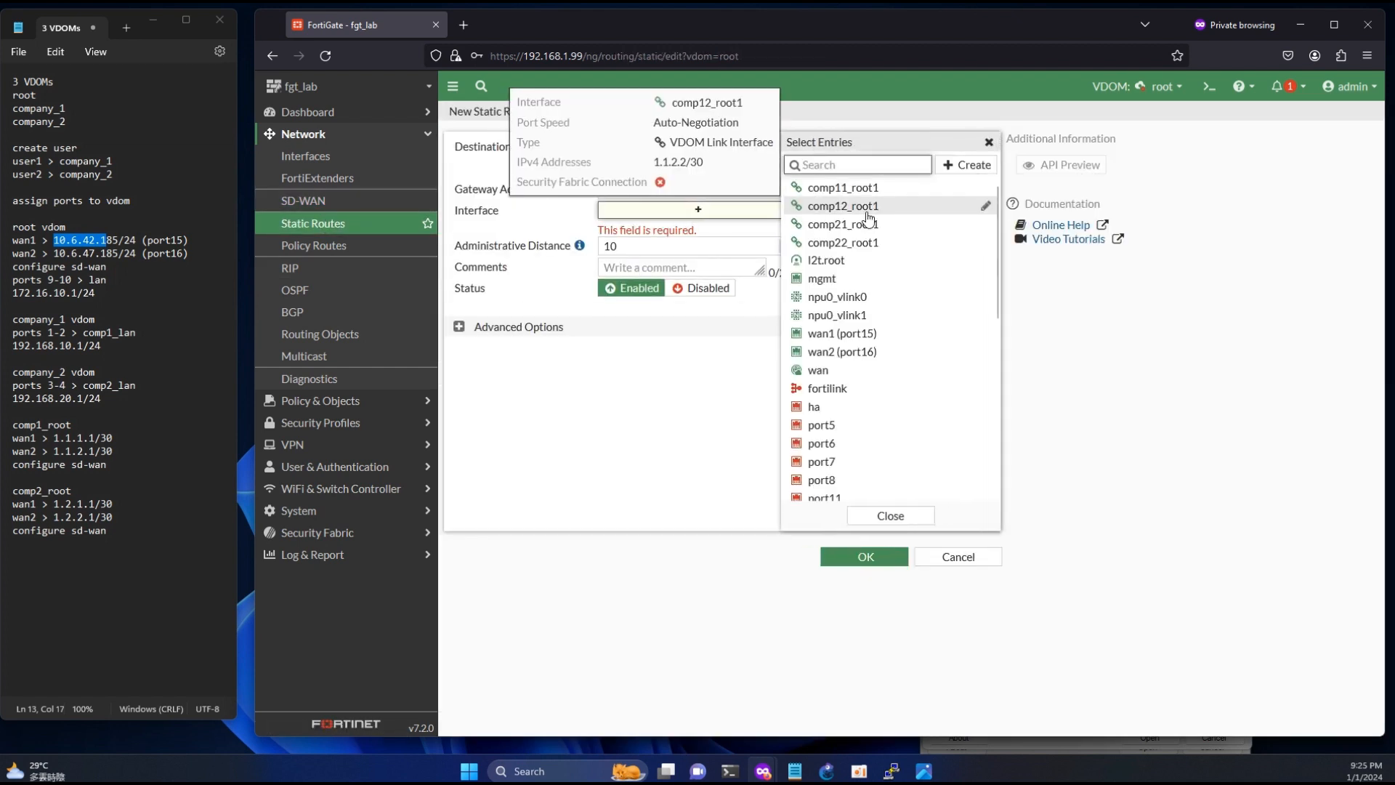
click(853, 370)
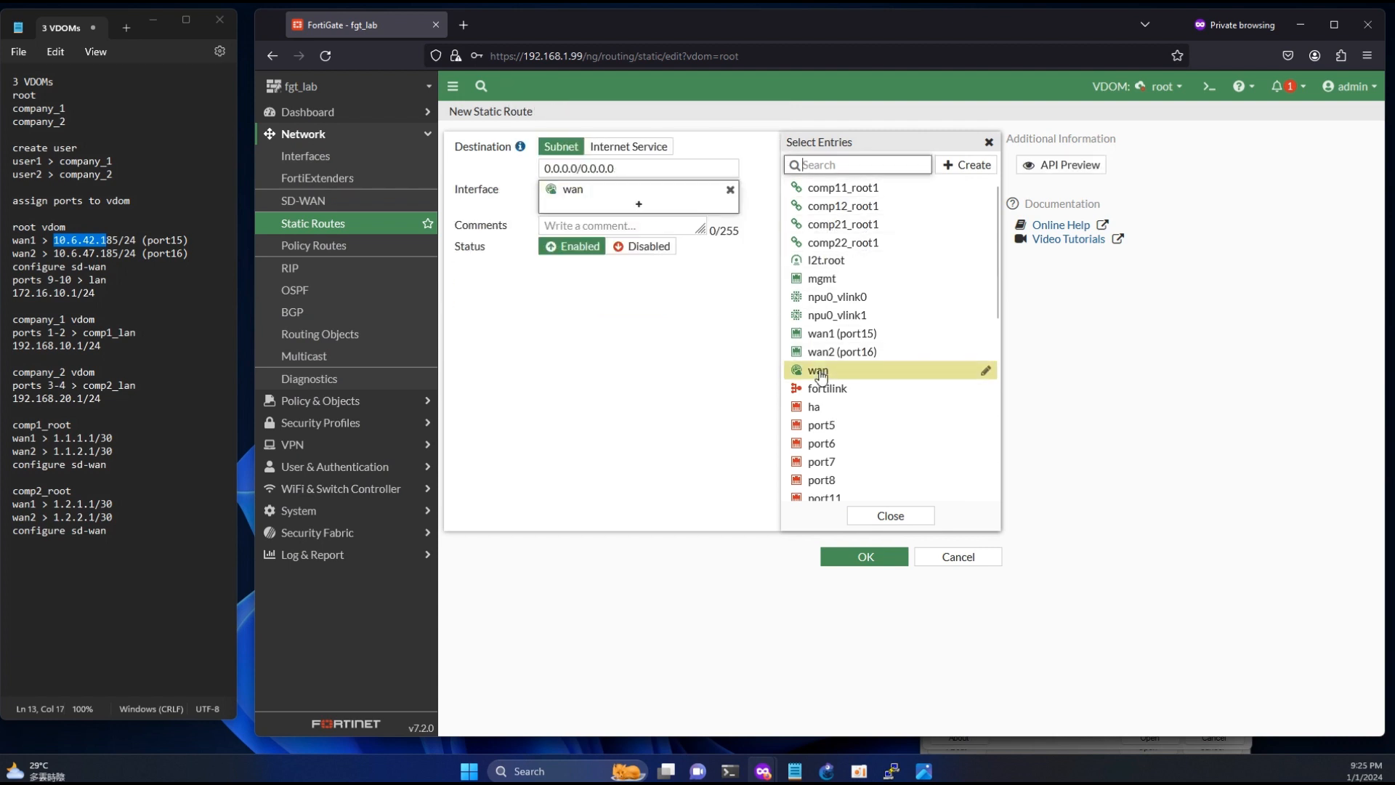
click(895, 557)
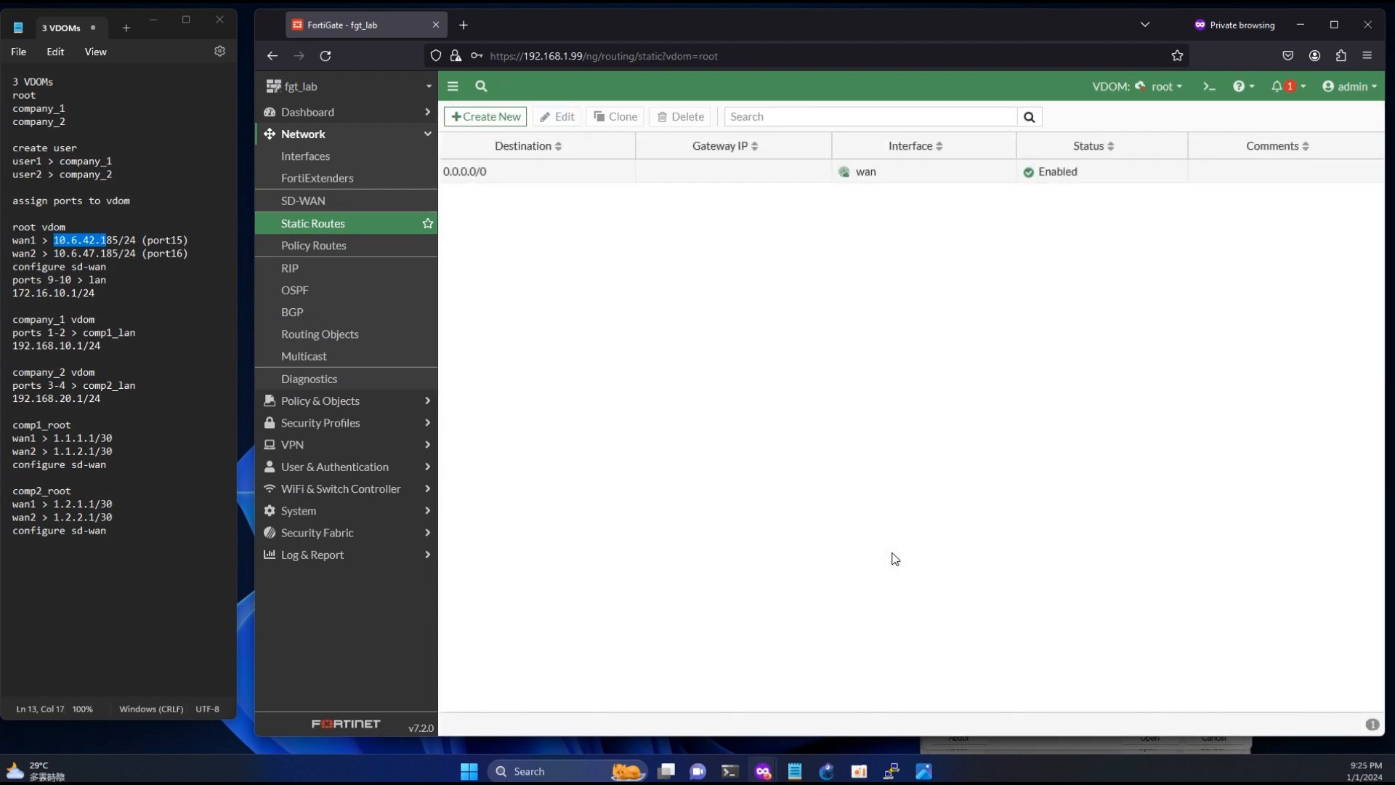
- Switch to the Windows PowerShell window holding the network adapter output and bring up fresh prompt lines below it
mouse_move(729, 771)
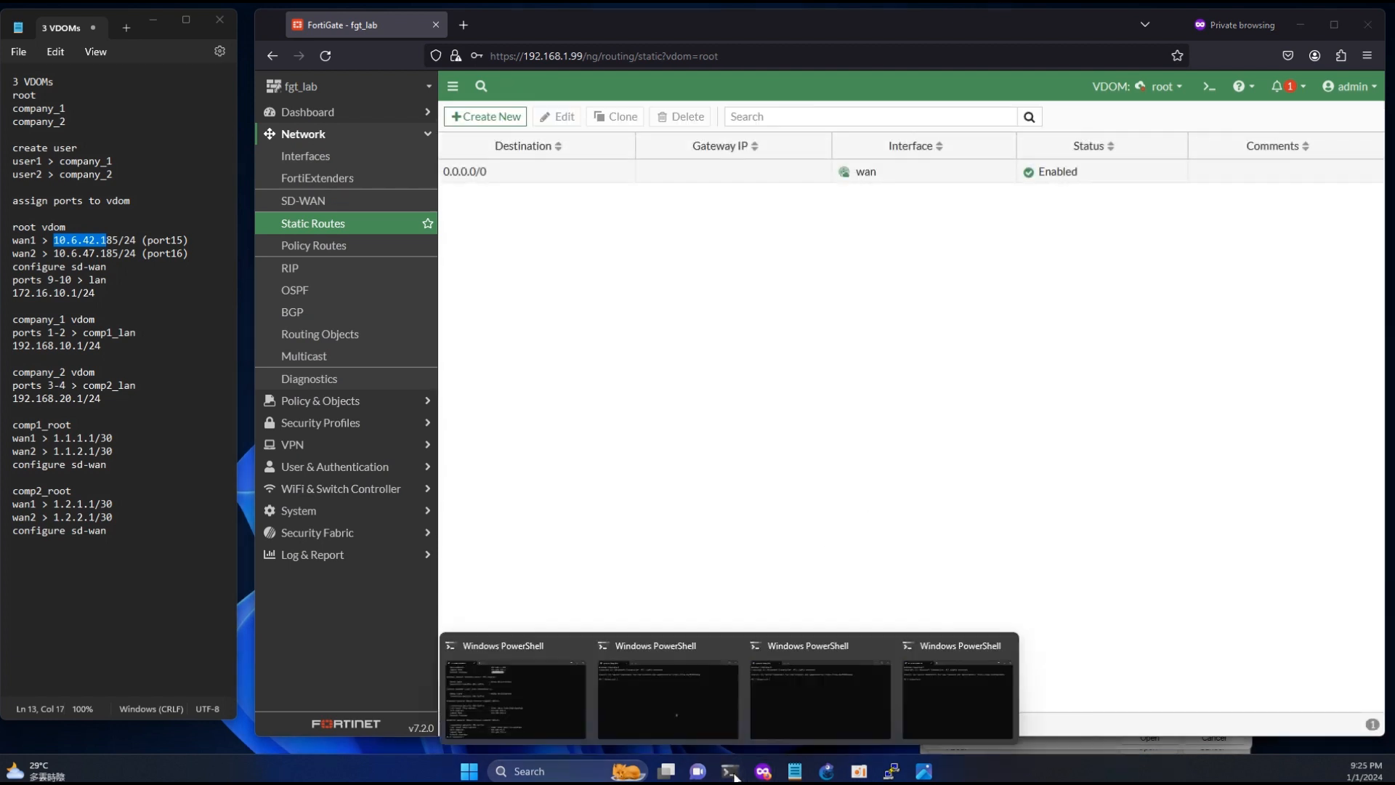
click(554, 688)
click(825, 488)
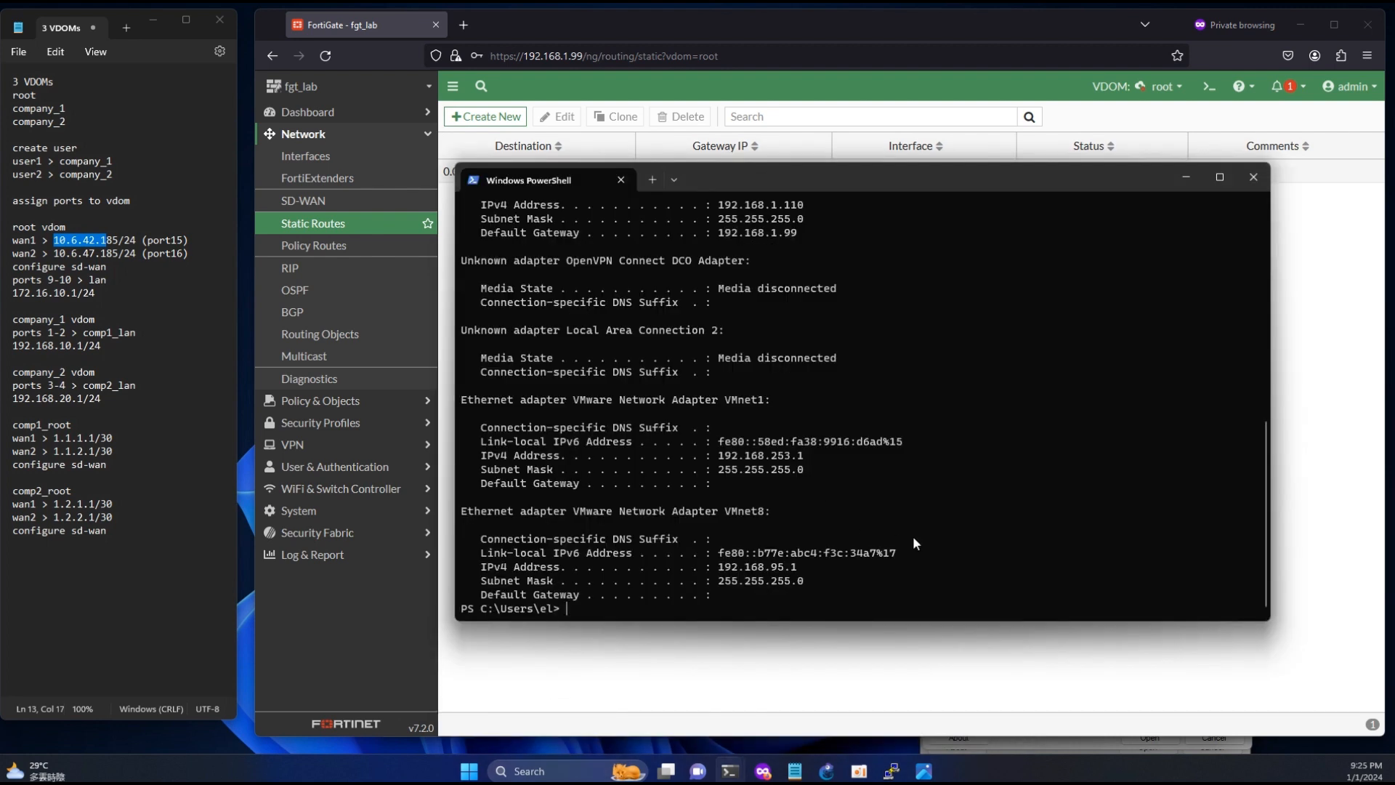
key(Return)
key(Return)
key(Return)
key(Return)
key(Return)
key(Return)
key(Return)
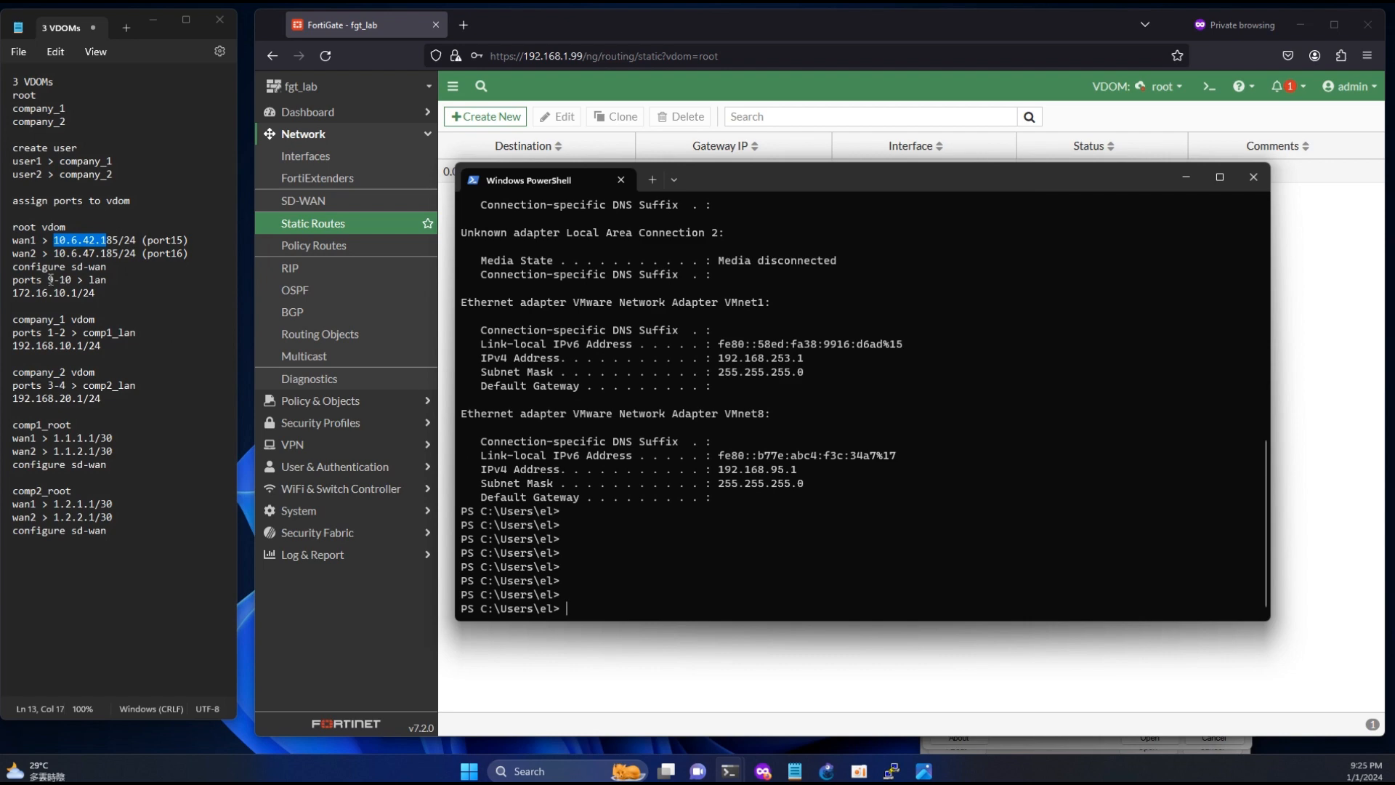
- Return to the FortiGate interface list and examine the lan (root_lan) interface's member ports against the notes, widening the name column
drag(48, 280, 71, 280)
click(323, 161)
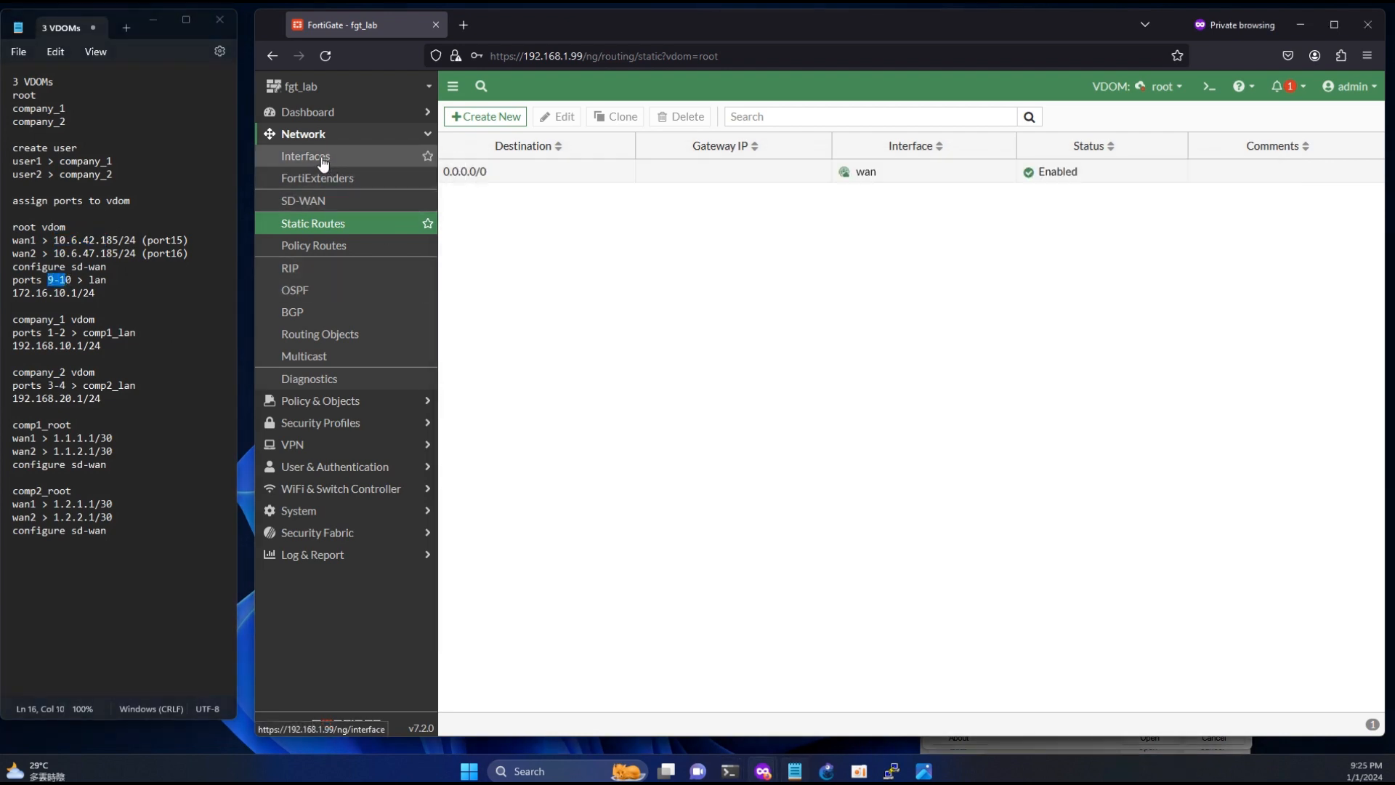
click(323, 162)
scroll(557, 458, down, 2)
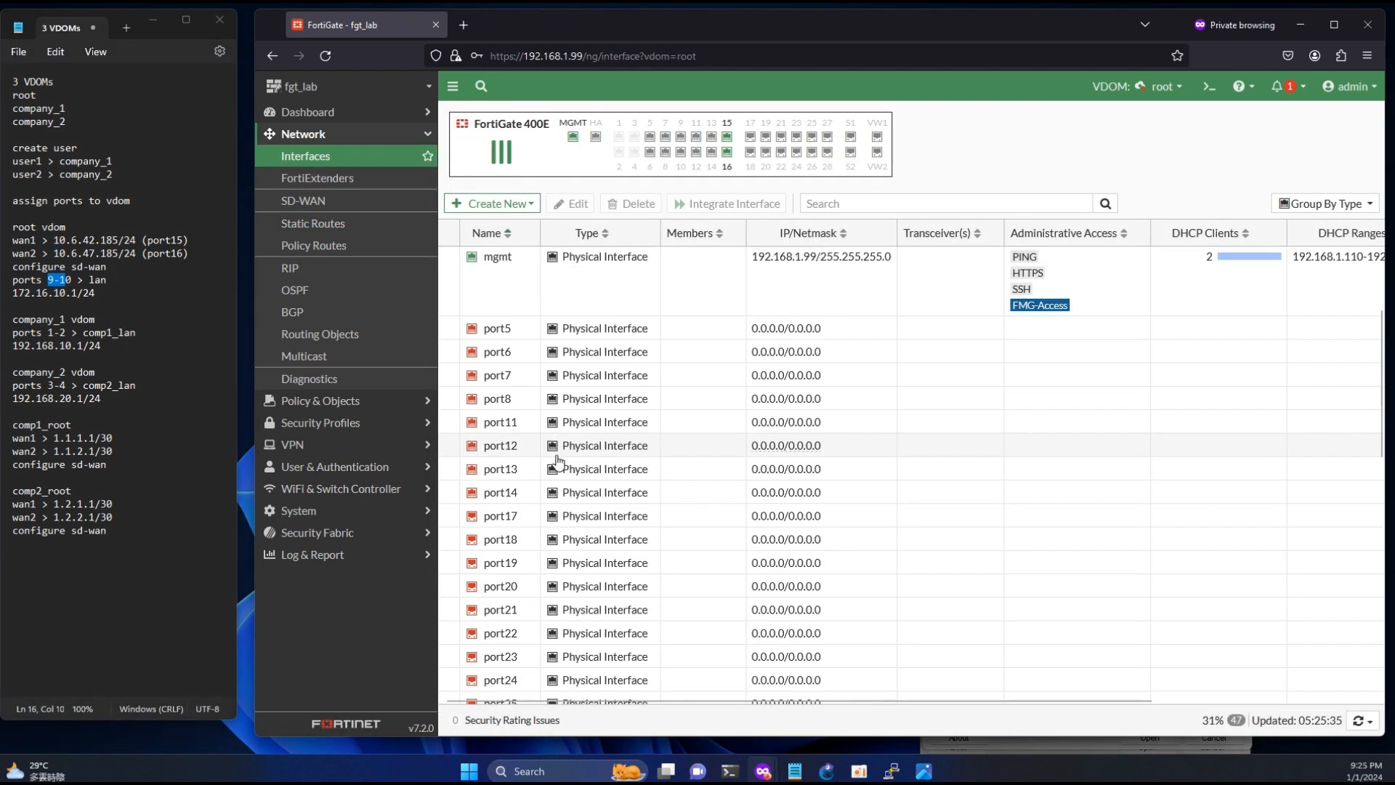
scroll(557, 460, down, 8)
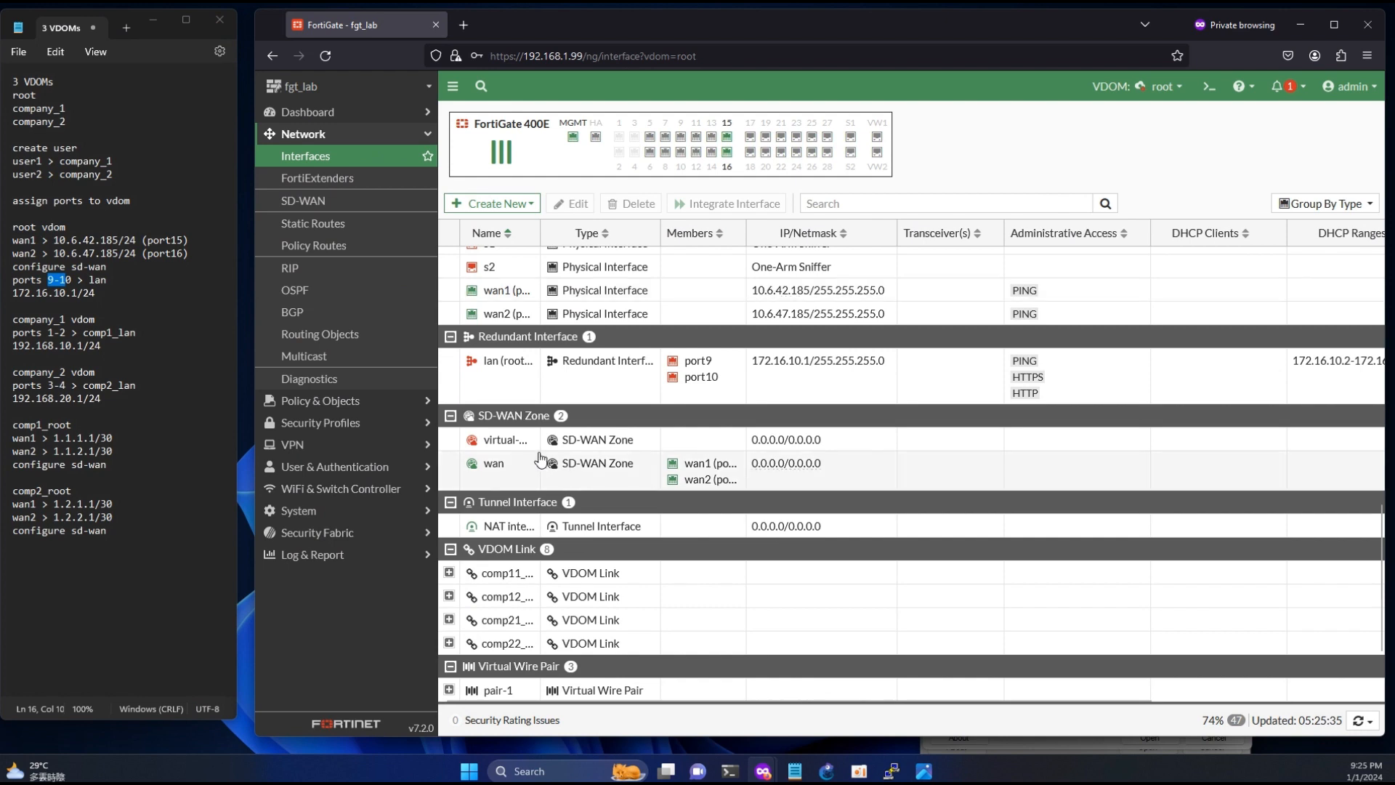
click(540, 228)
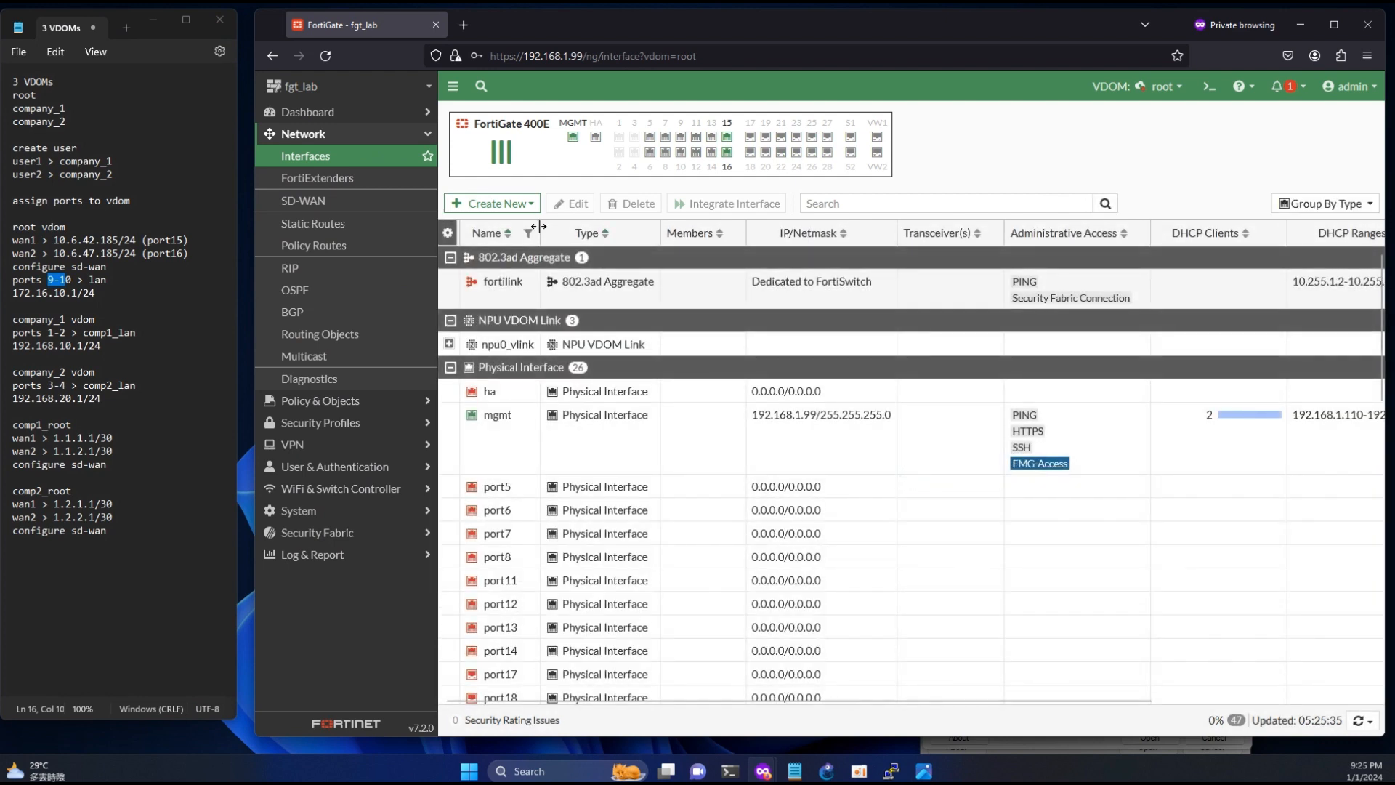
drag(540, 227, 668, 229)
scroll(835, 523, down, 10)
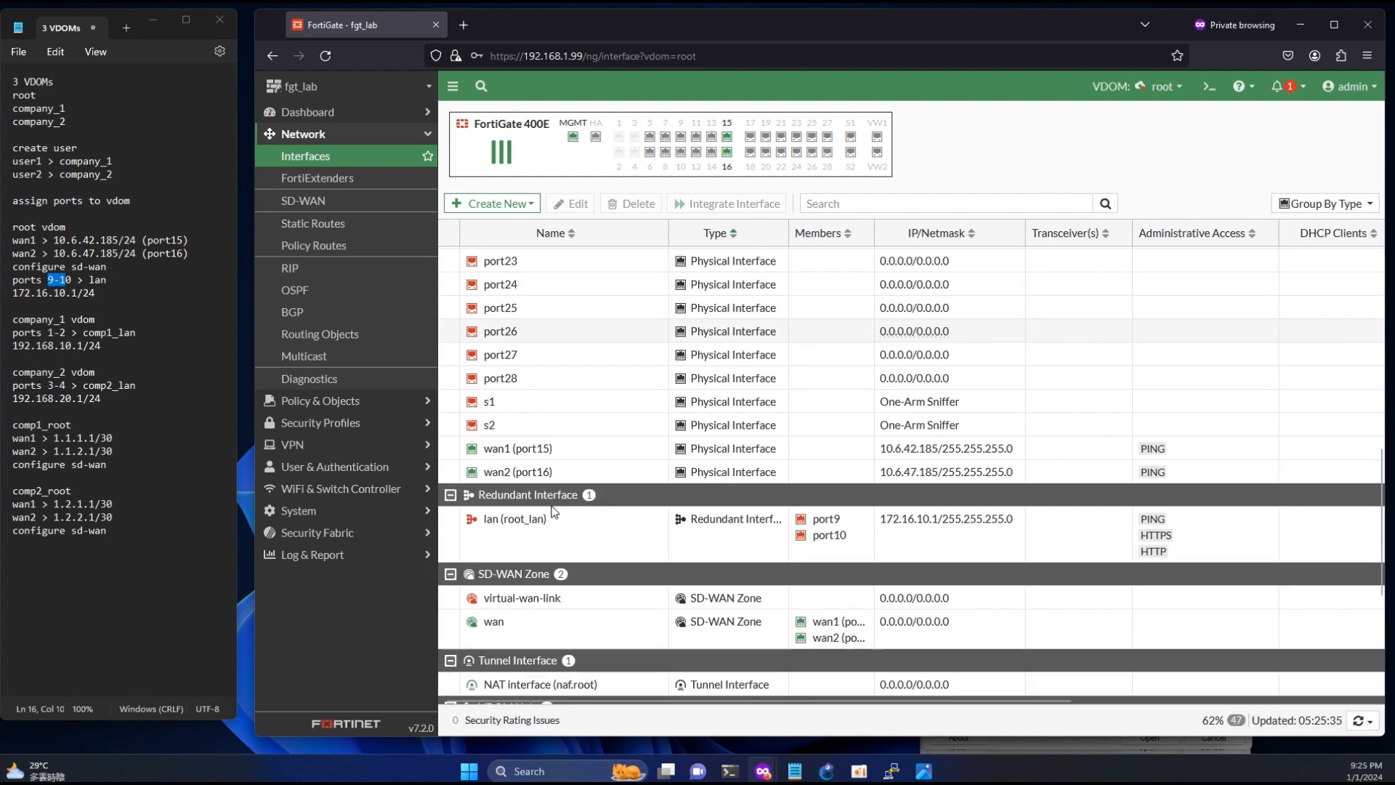
double_click(824, 519)
mouse_move(815, 523)
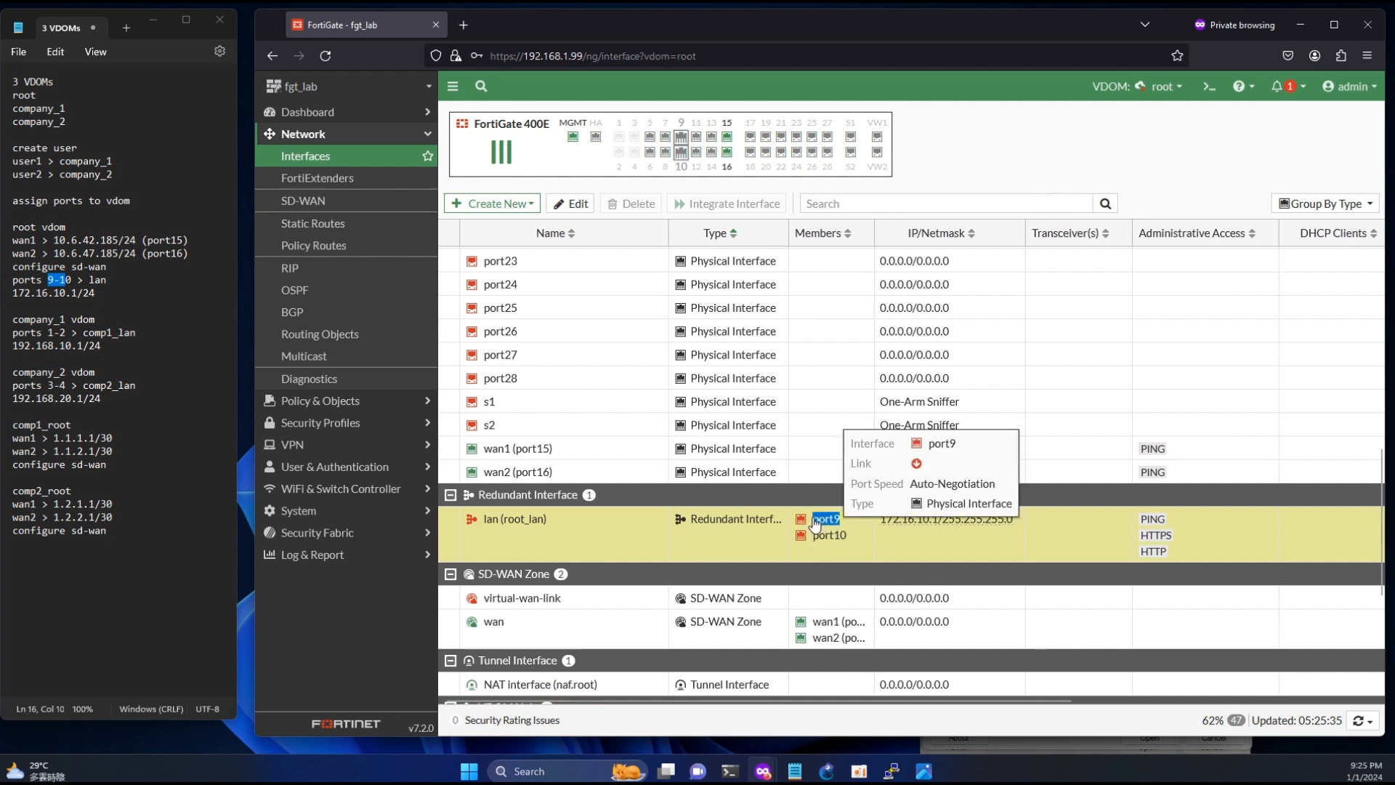
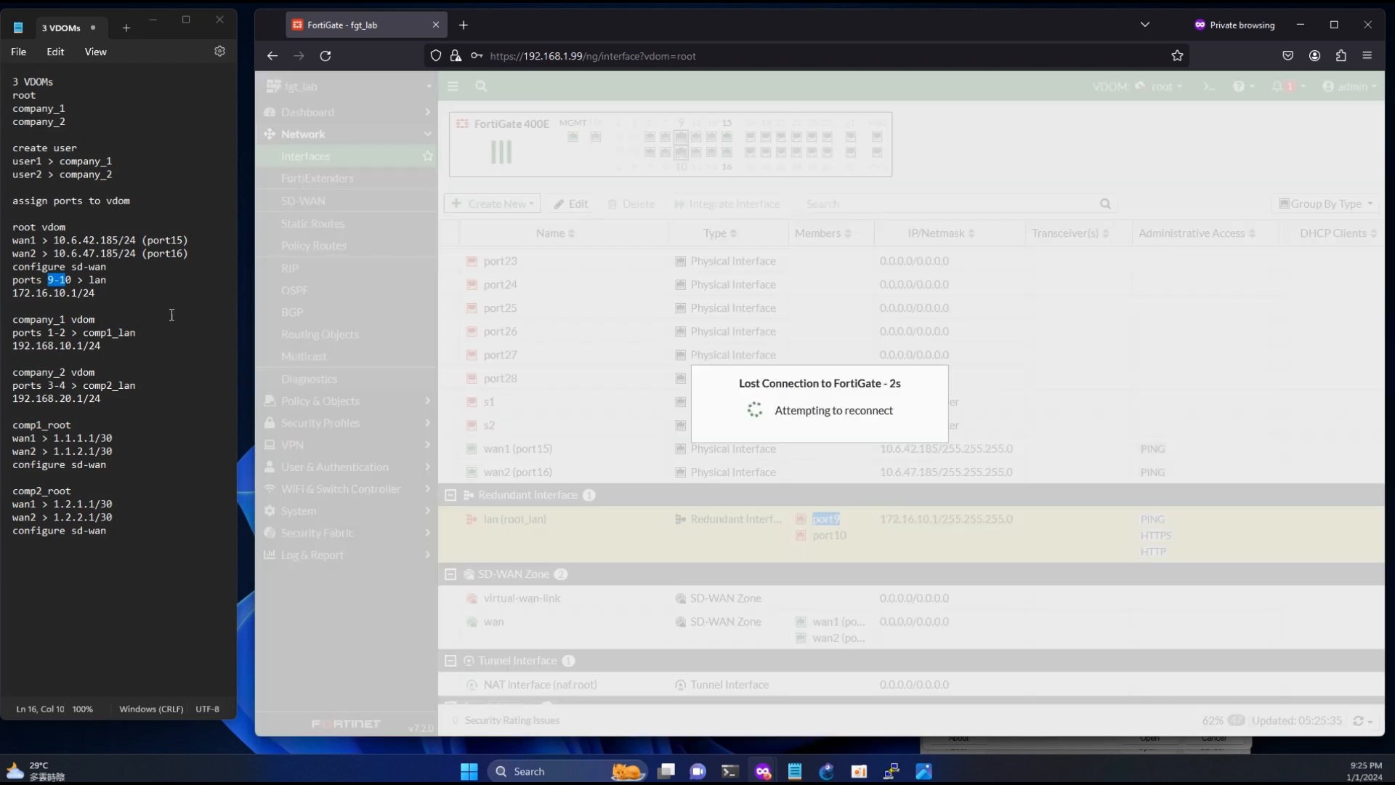
- Load the FortiGate web interface at the root LAN address 172.16.10.1 from the notes, accepting the browser's security risk
drag(78, 292, 13, 292)
key(ctrl+c)
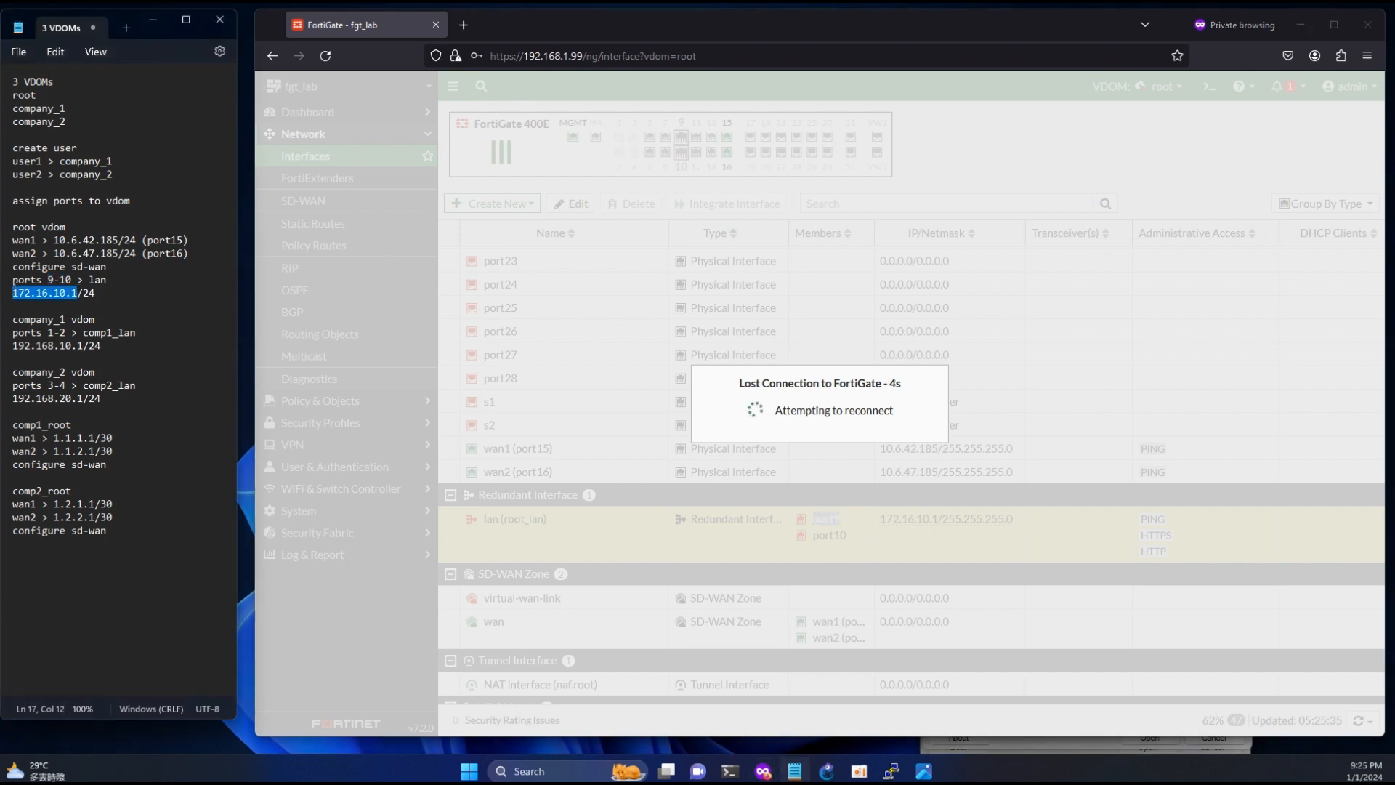
click(549, 54)
click(524, 56)
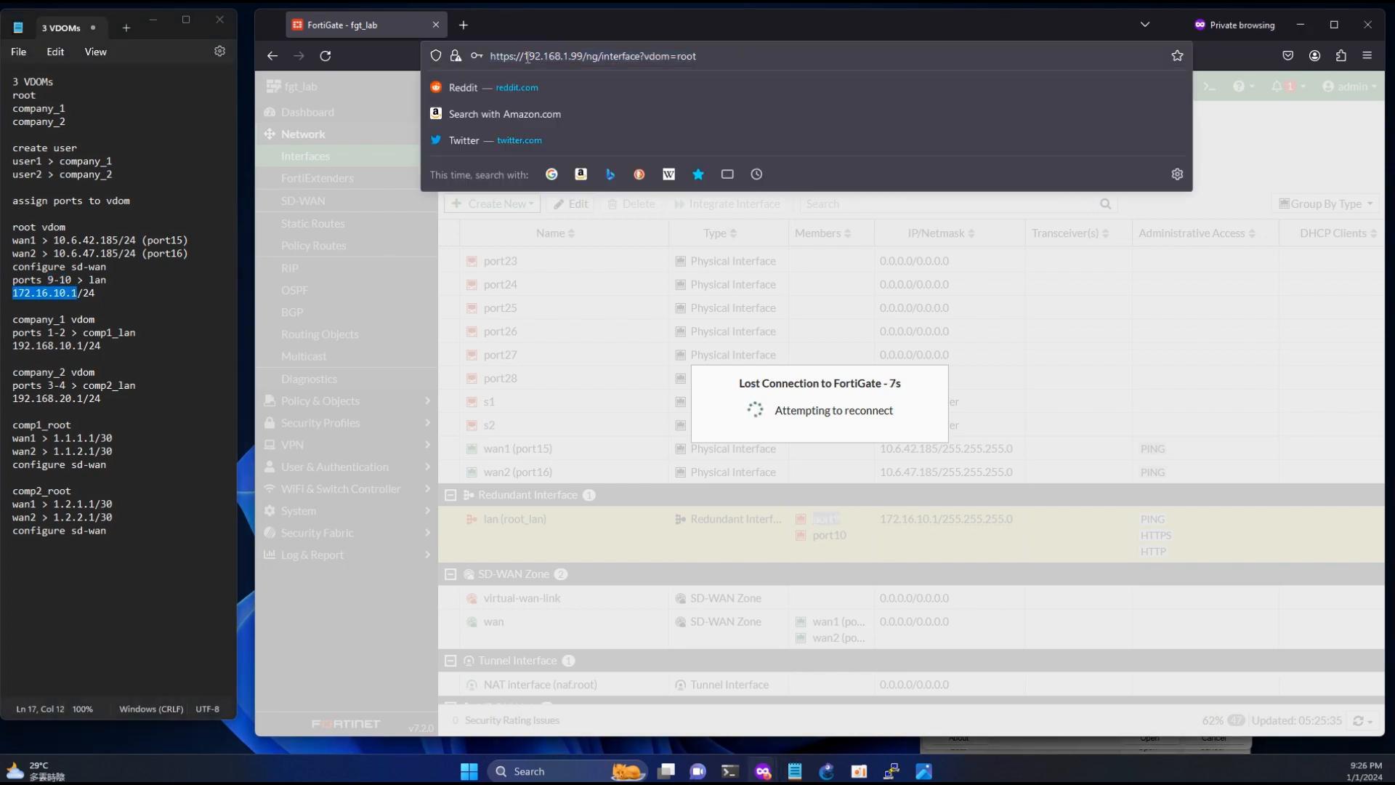
drag(523, 55, 887, 54)
key(ctrl+v)
key(Return)
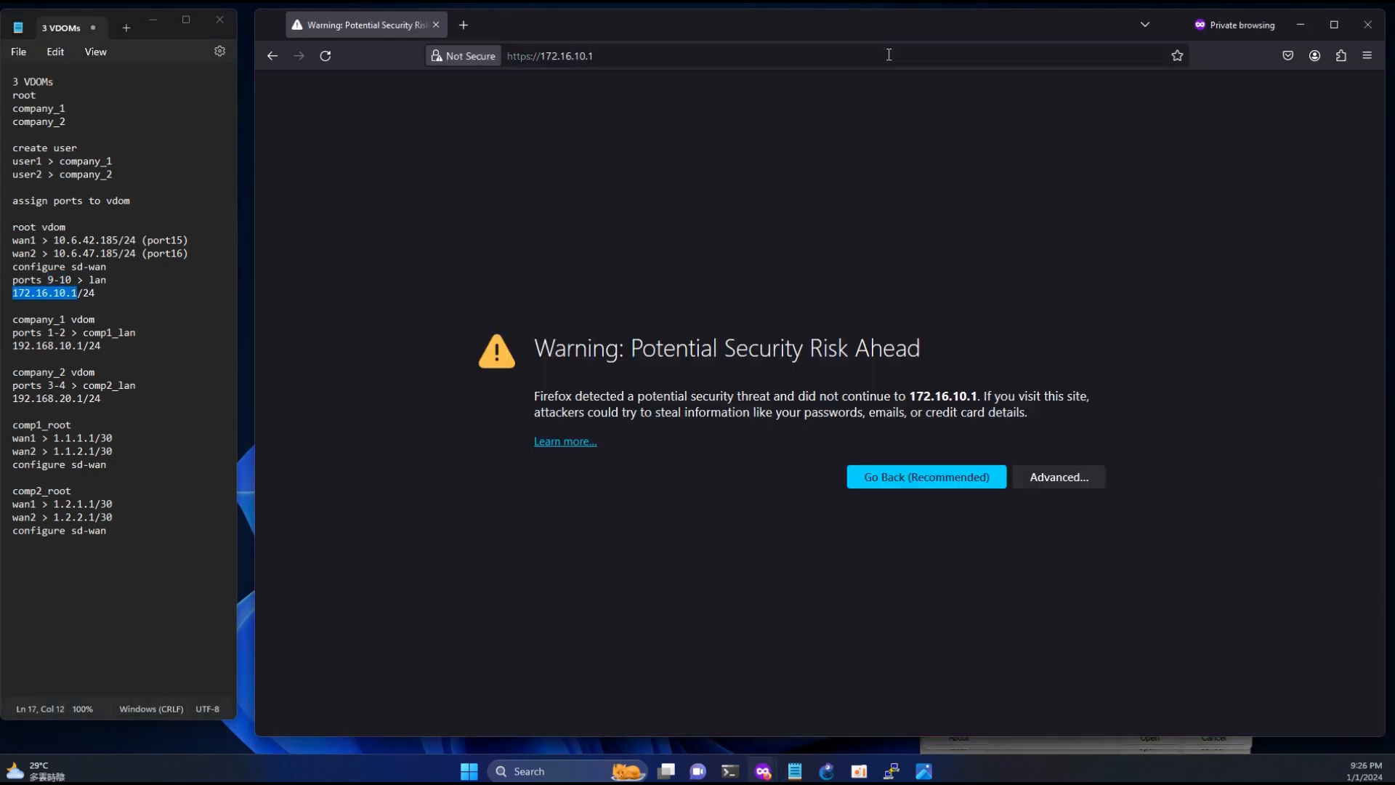
click(1060, 477)
click(1031, 727)
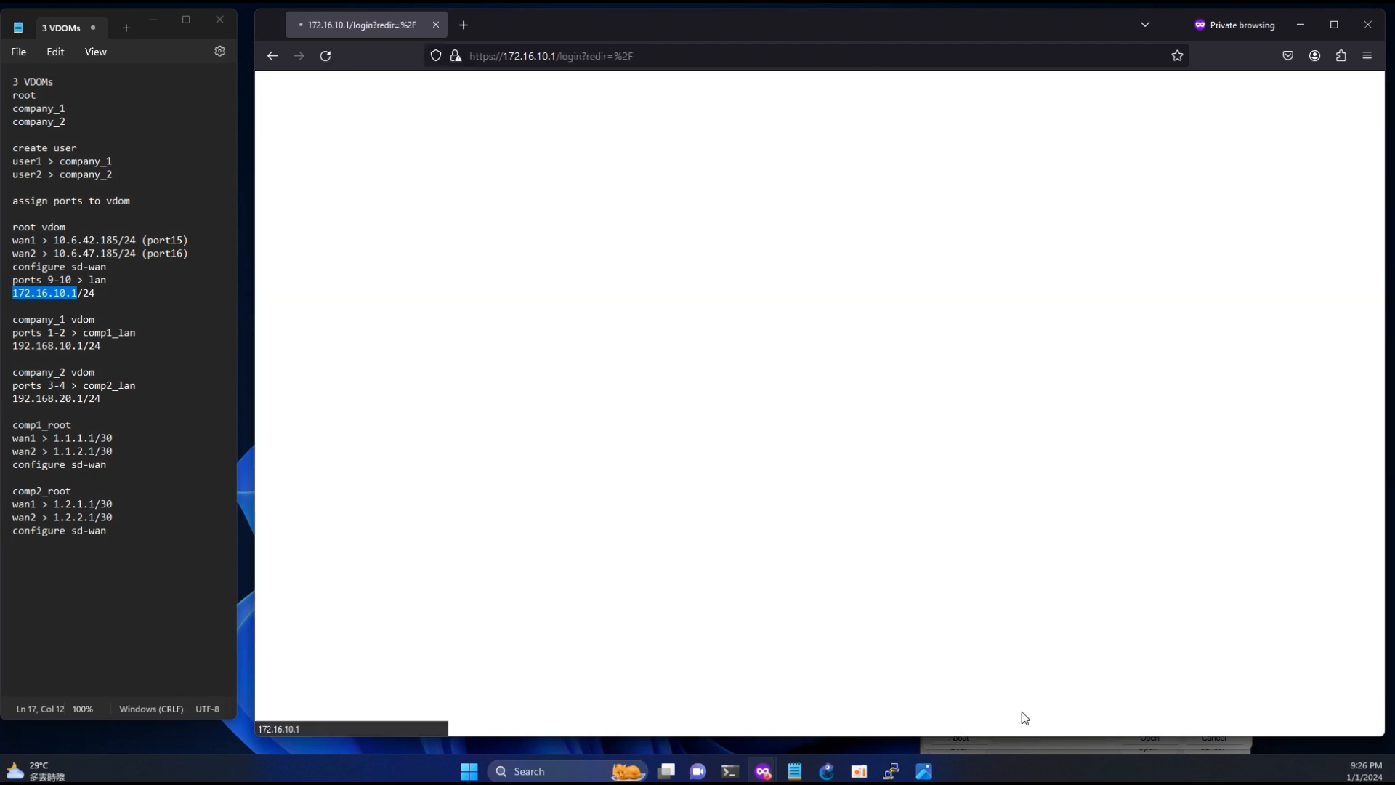
- Log in to the FortiGate as admin with the account password
text(admin)
key(Tab)
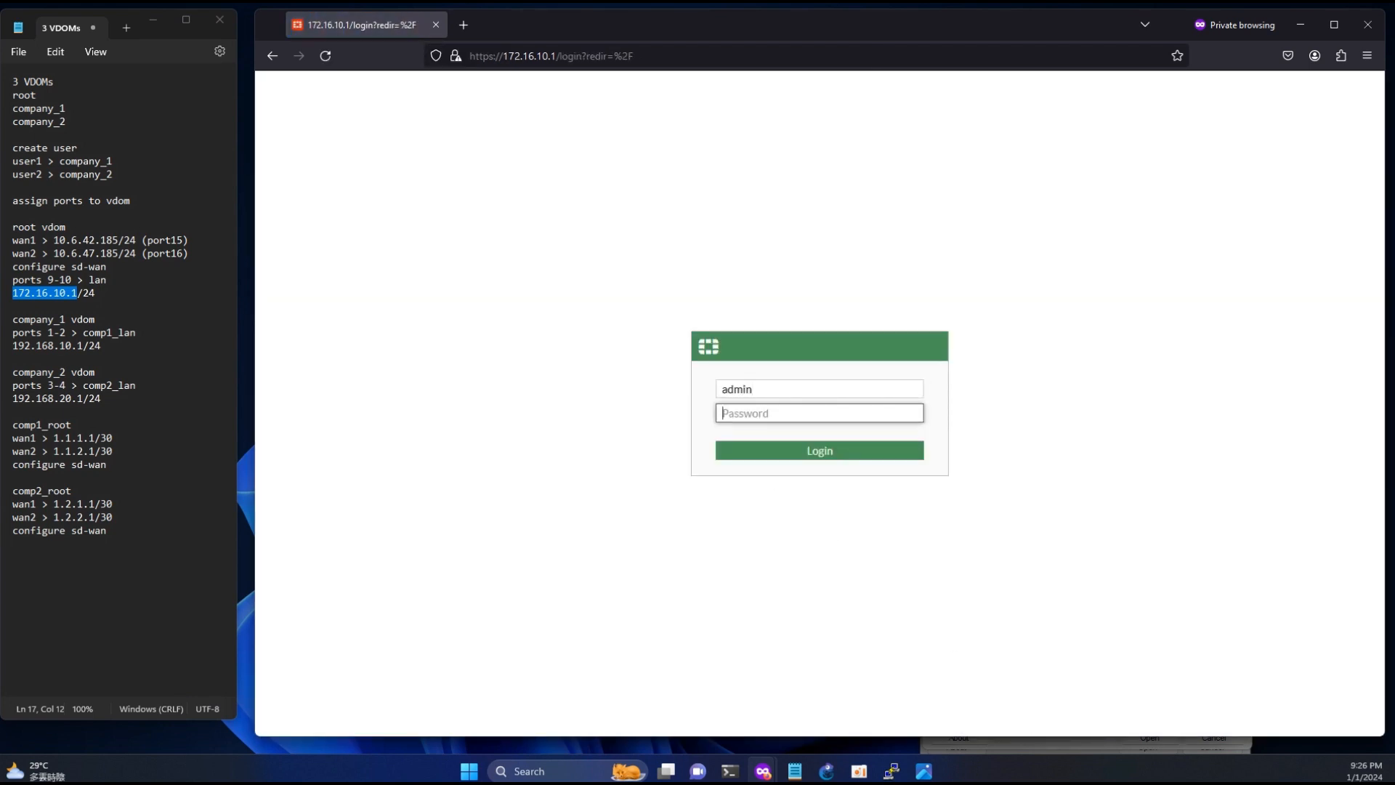
text(fortinet)
key(Return)
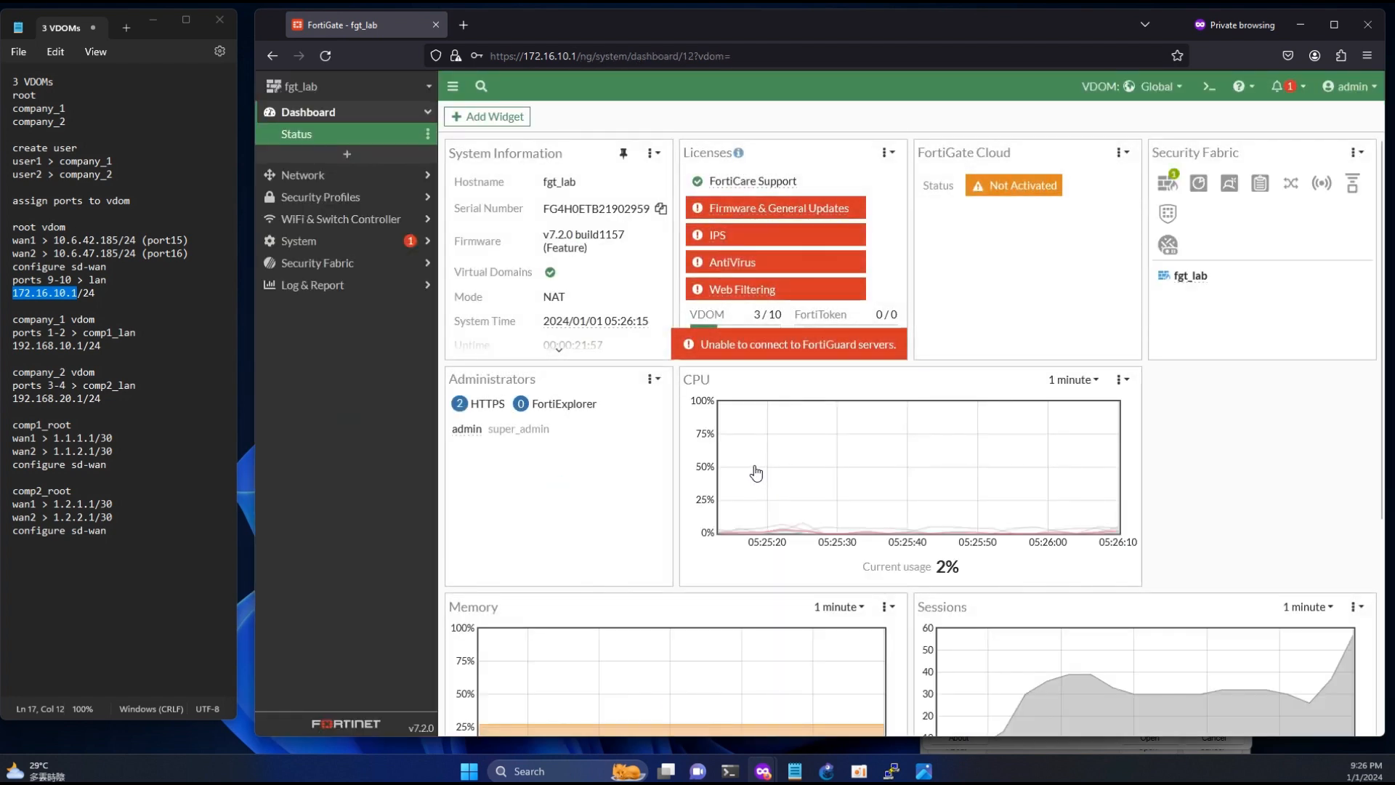
- Switch to Windows PowerShell, start a continuous ping to 8.8.8.8 and move the window over the notes
click(729, 778)
click(539, 704)
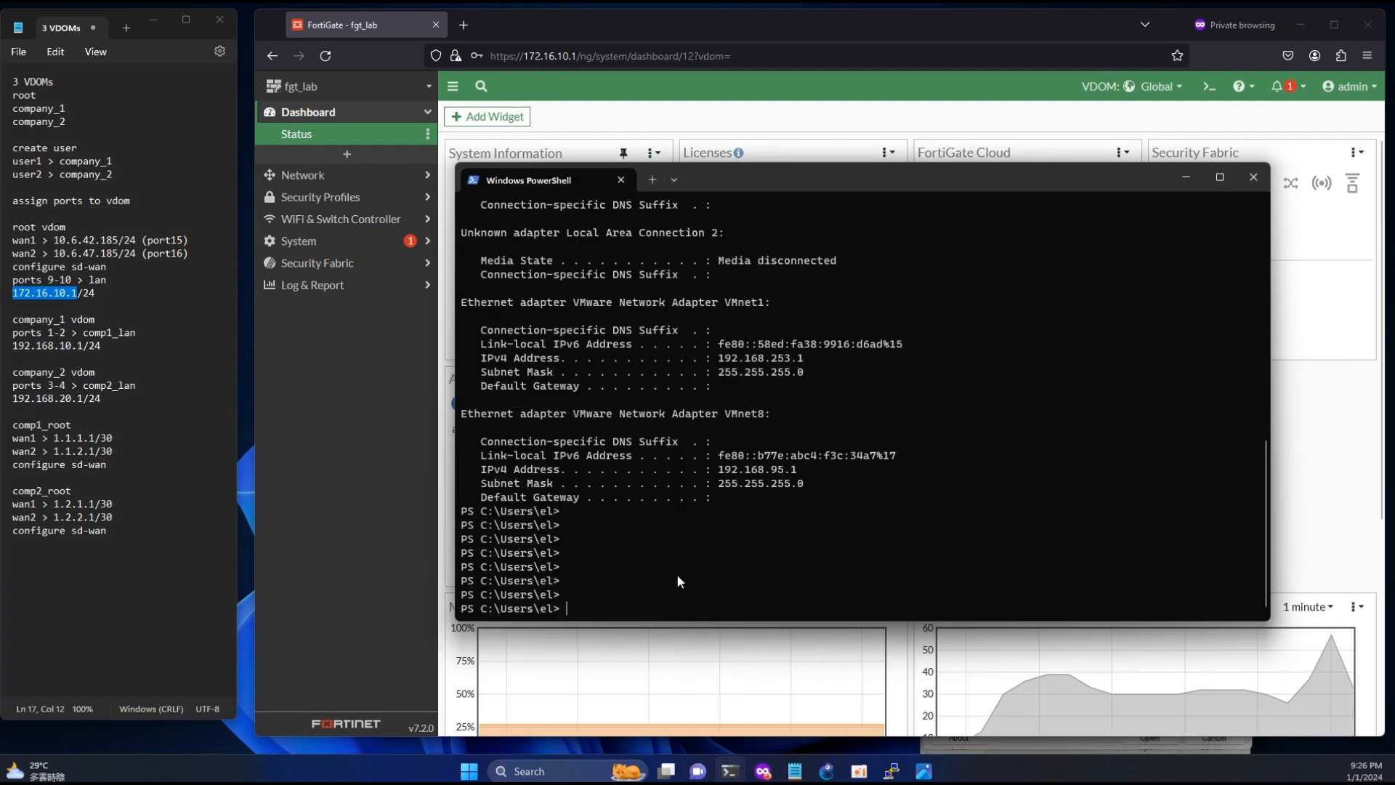
text(i)
text(ping)
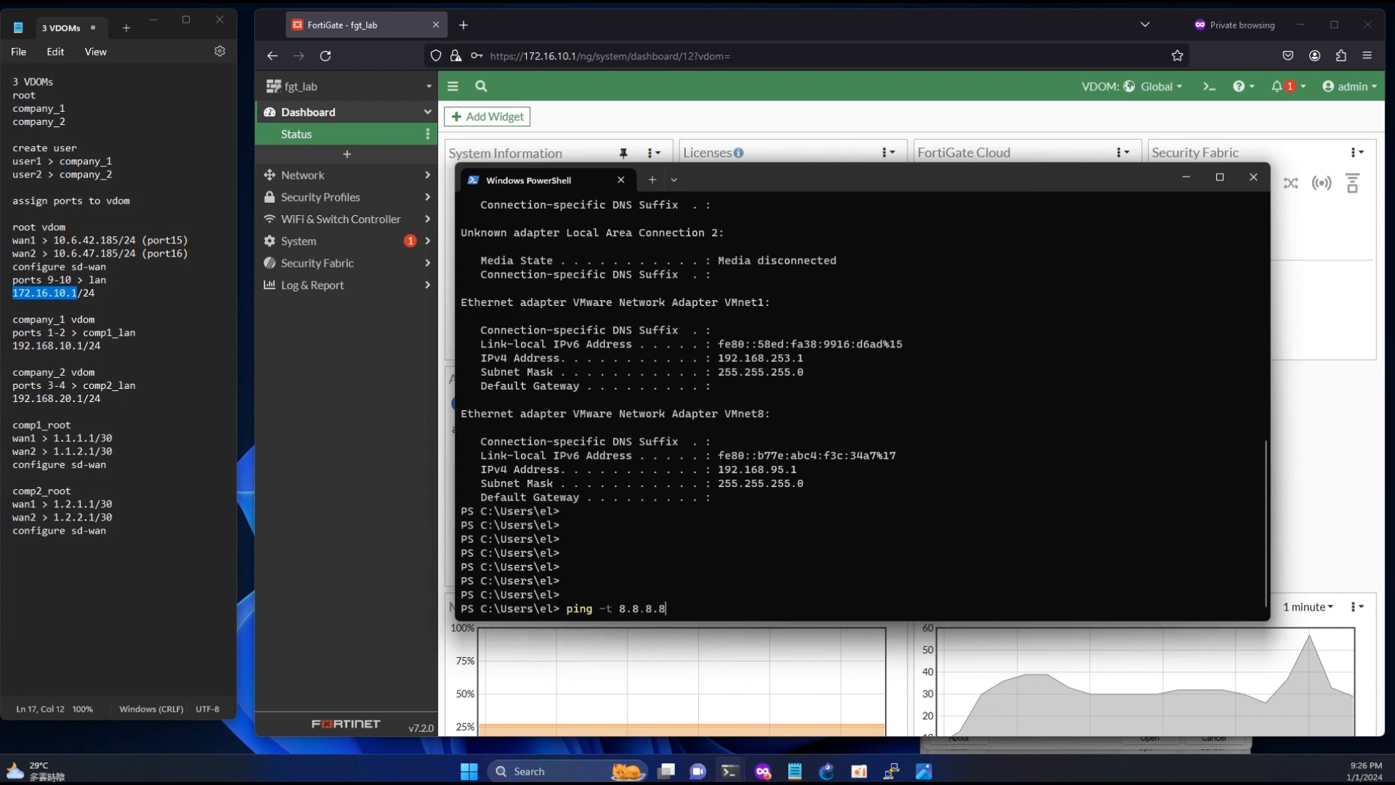
key(Return)
drag(980, 179, 542, 244)
- Return to the FortiGate page in the browser, switch to the root VDOM and open its firewall policy list
click(595, 212)
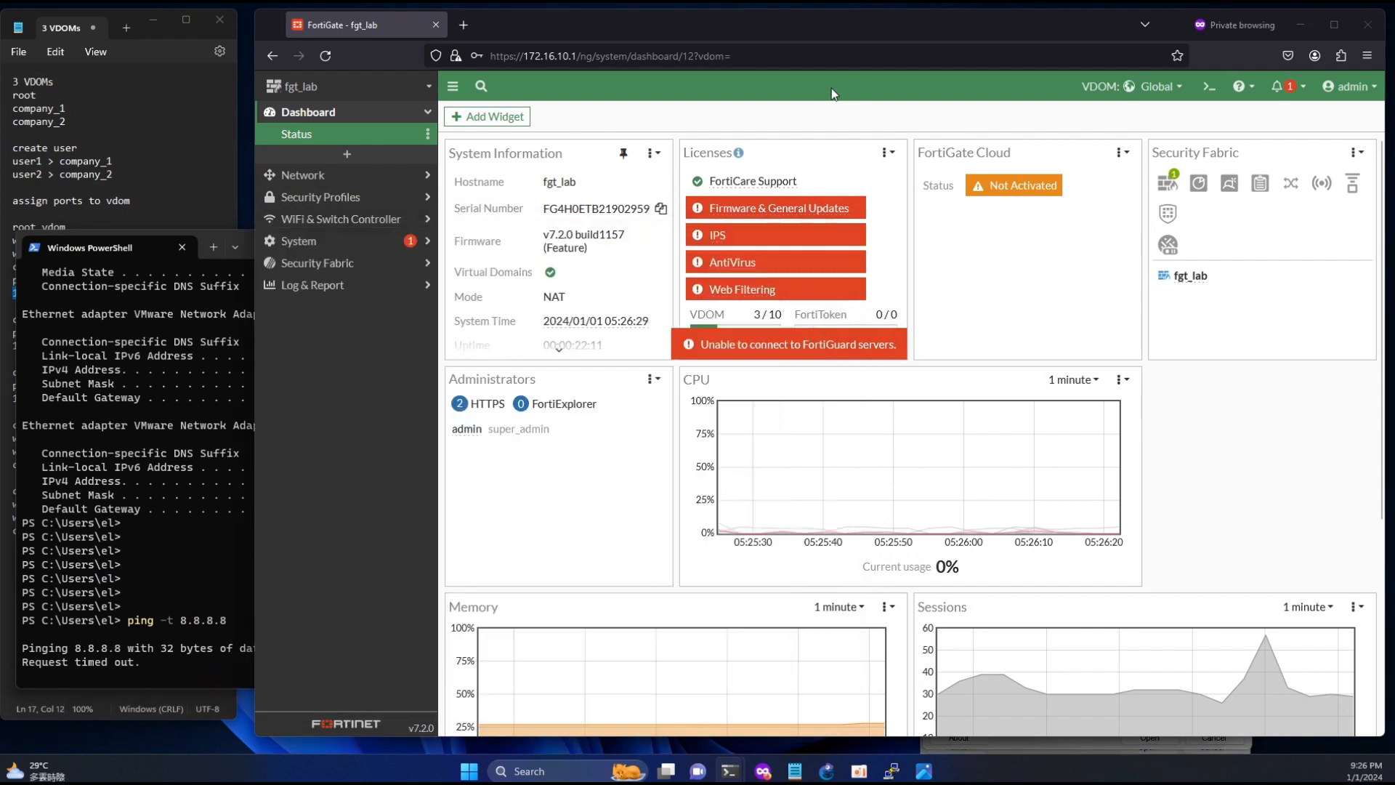
click(1159, 86)
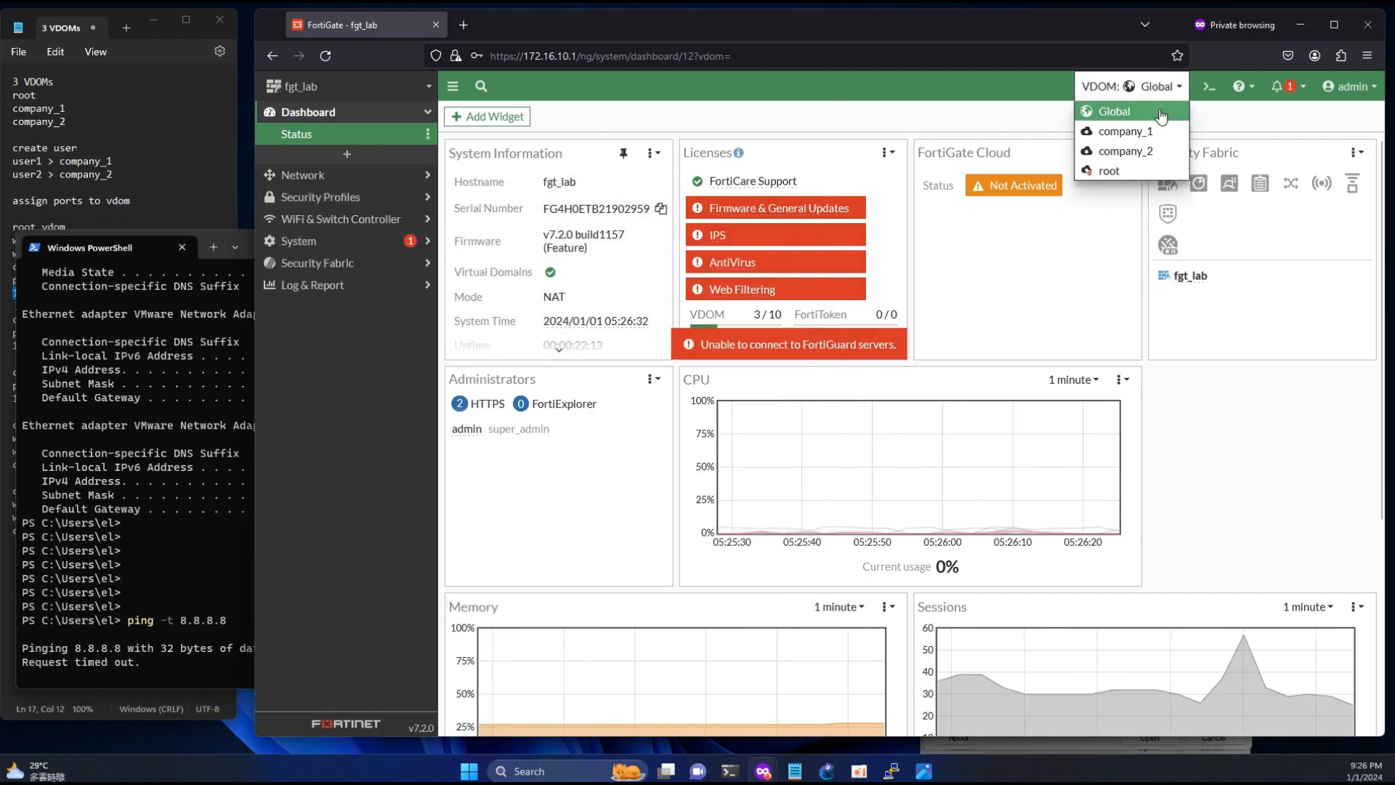
click(1111, 172)
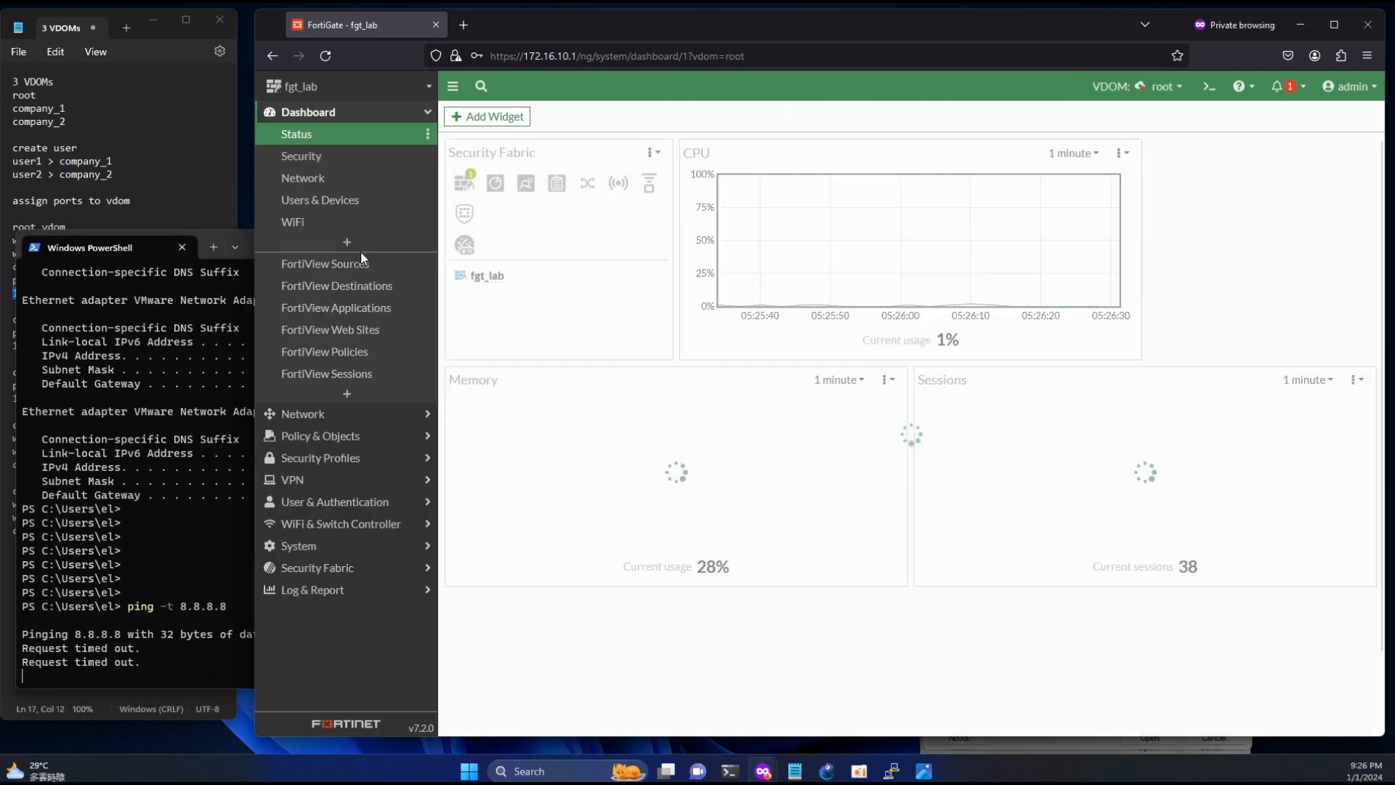
click(341, 436)
click(330, 185)
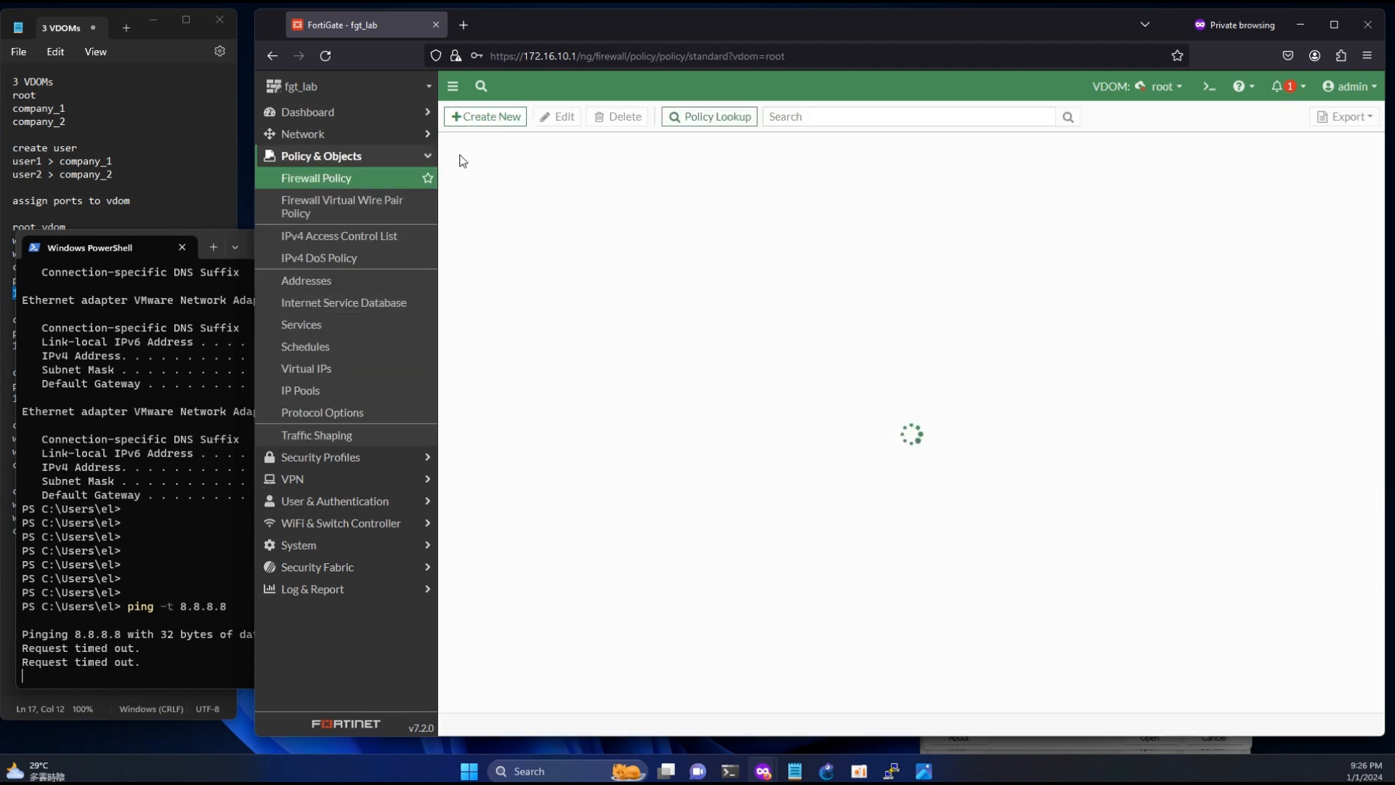
- Start a new firewall policy named root_lan_wan with lan (root_lan) as the incoming interface
click(482, 115)
click(573, 161)
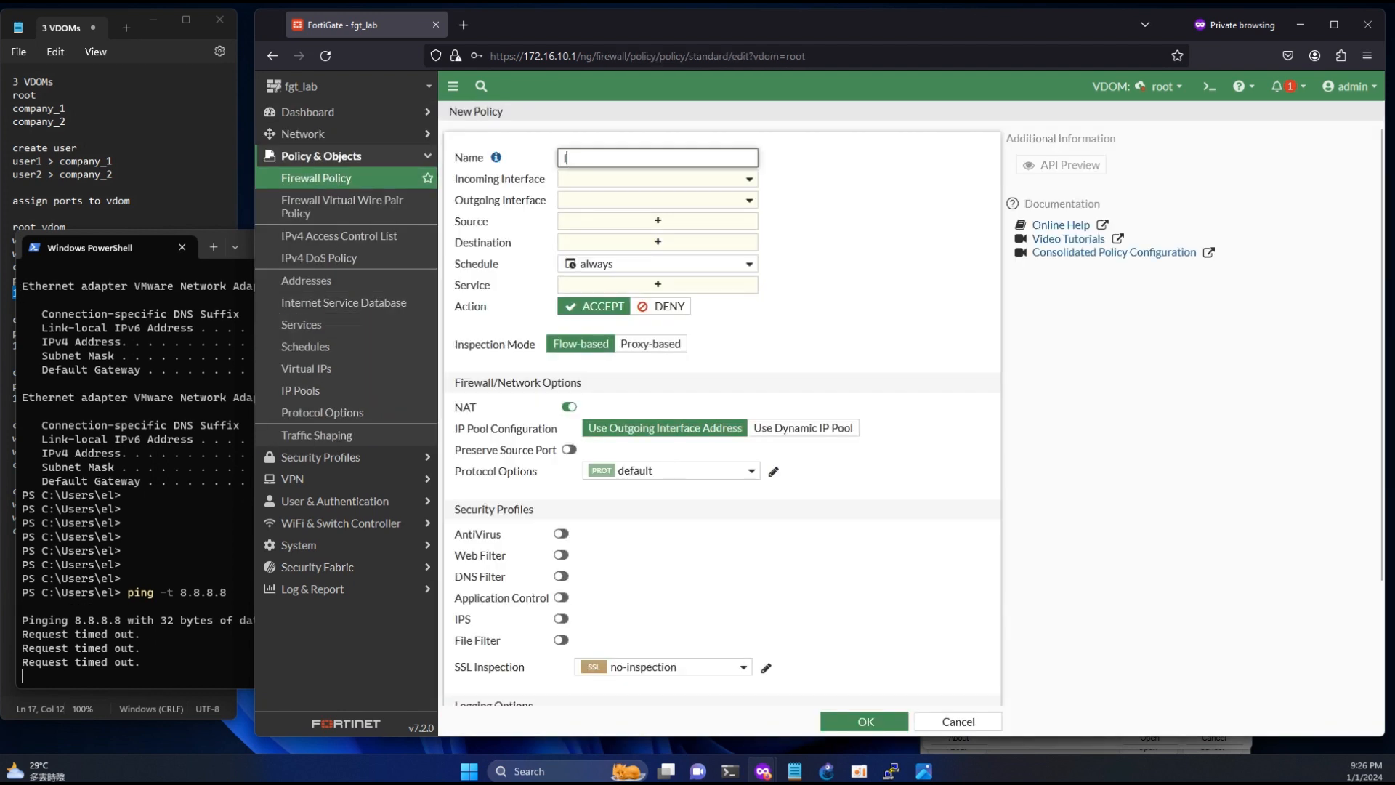
text(roo)
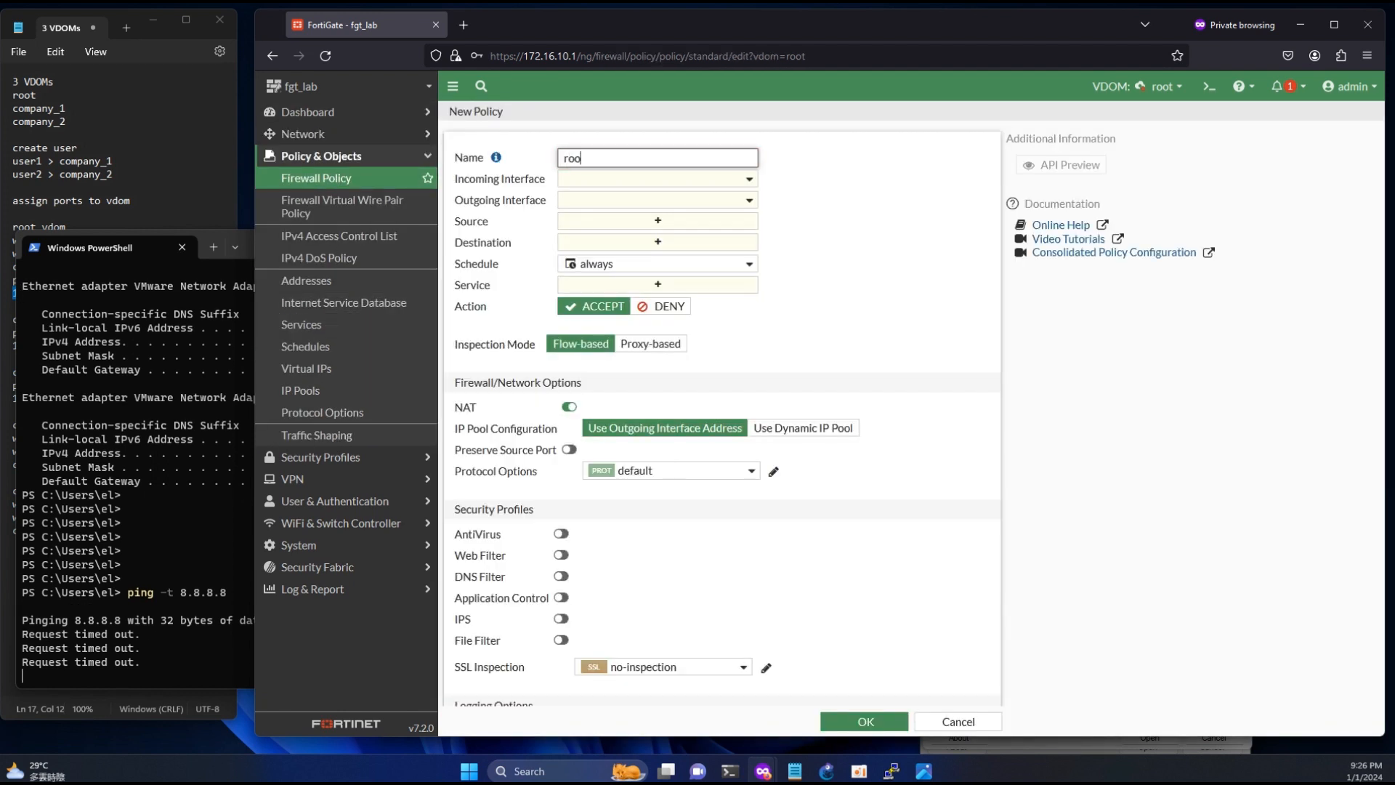
text(t_lan_wan)
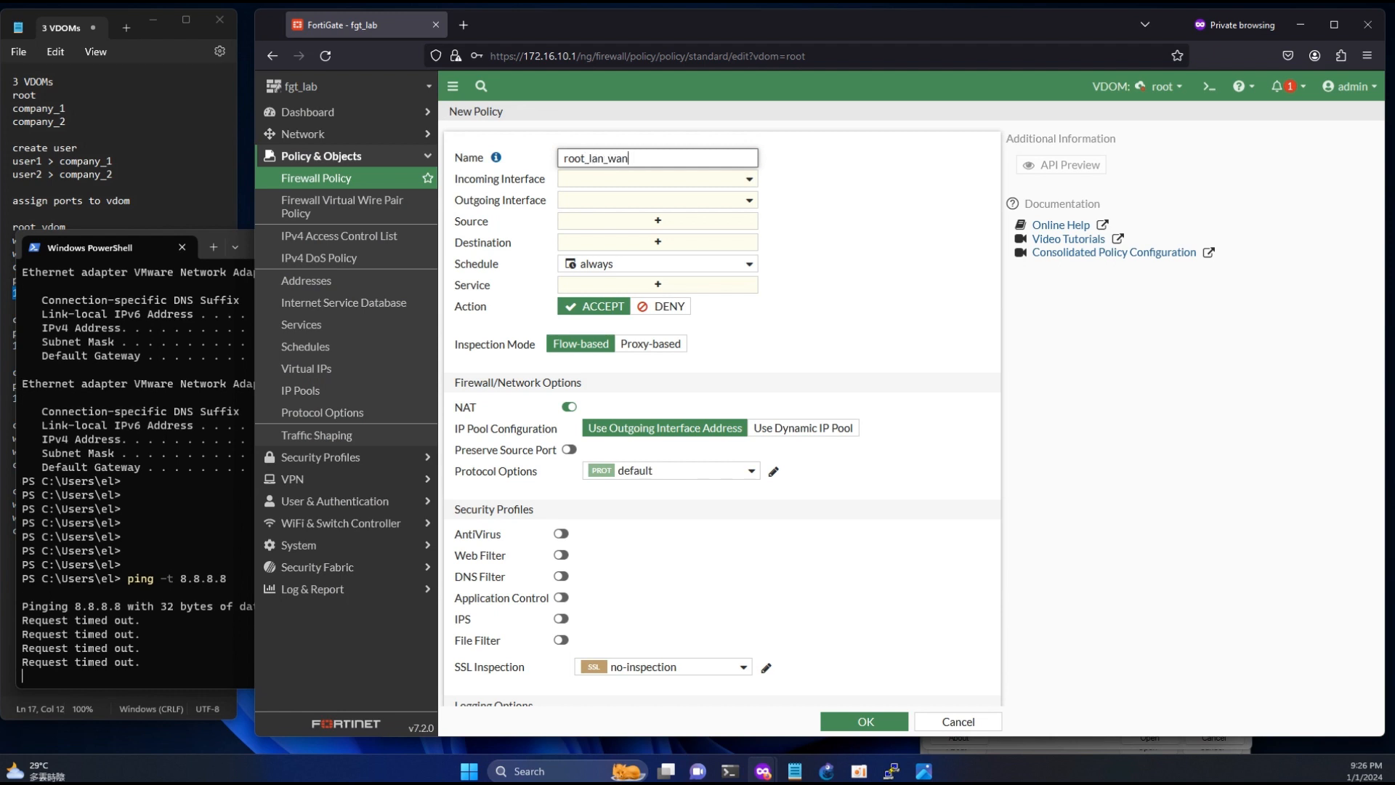
click(629, 181)
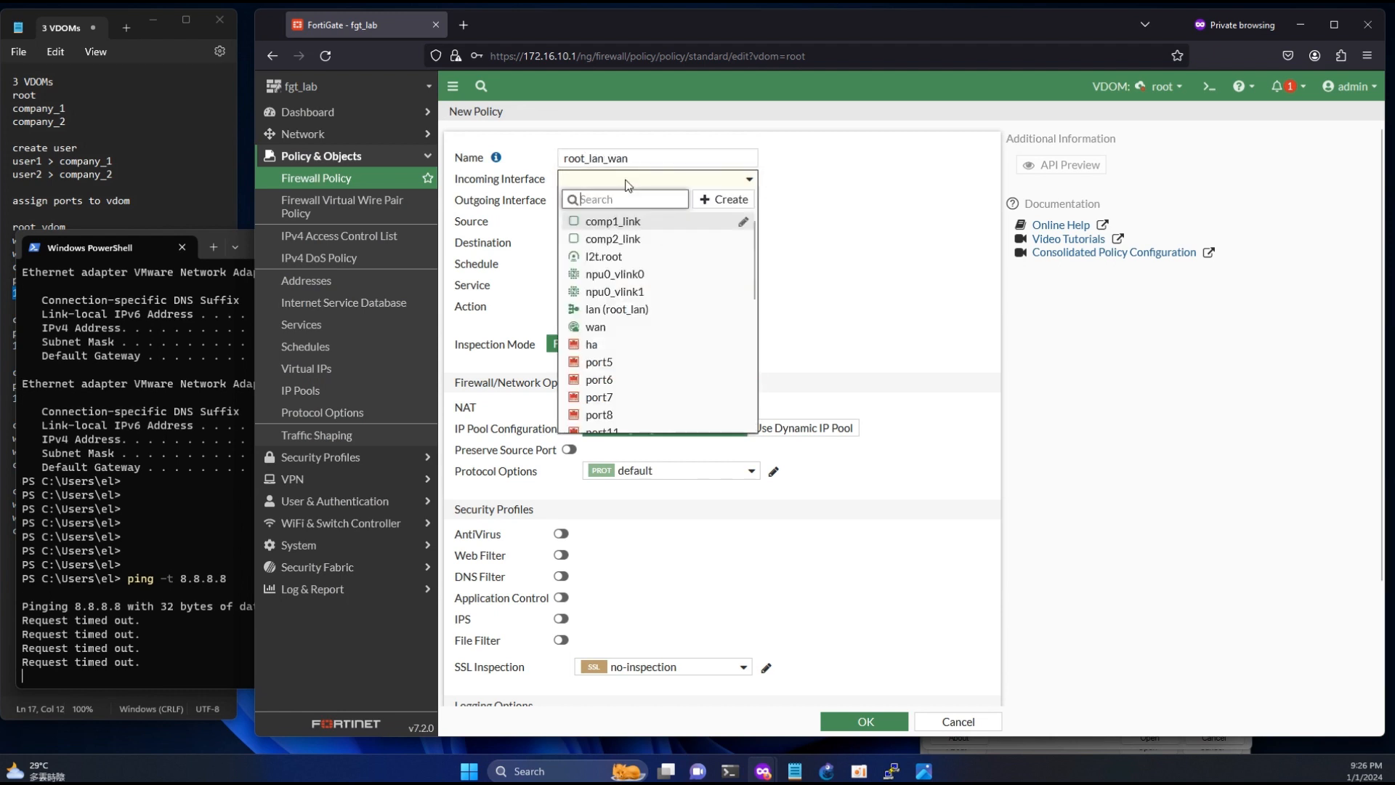
click(621, 311)
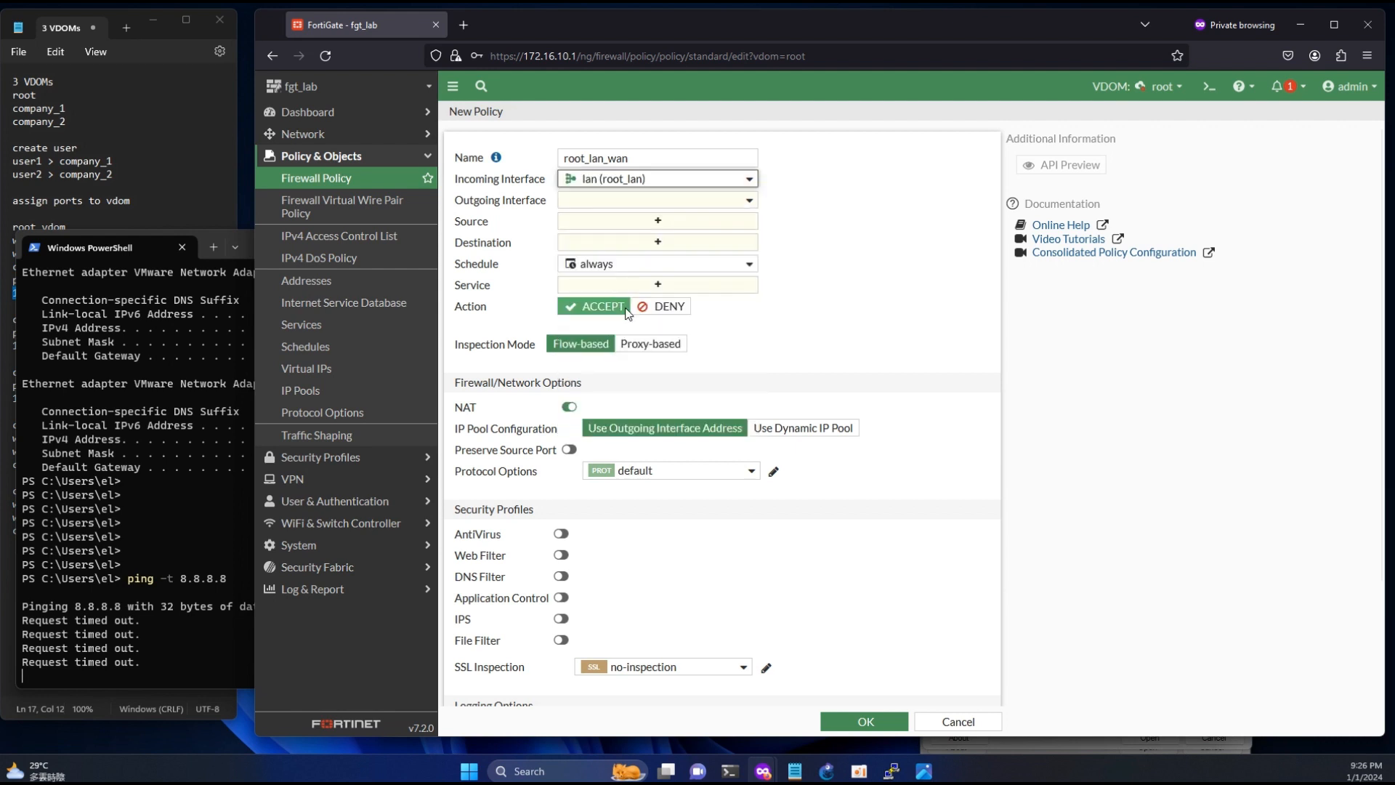
- Stop the ping in PowerShell, run ipconfig and compare the default gateway with the root LAN address in the notes
click(220, 498)
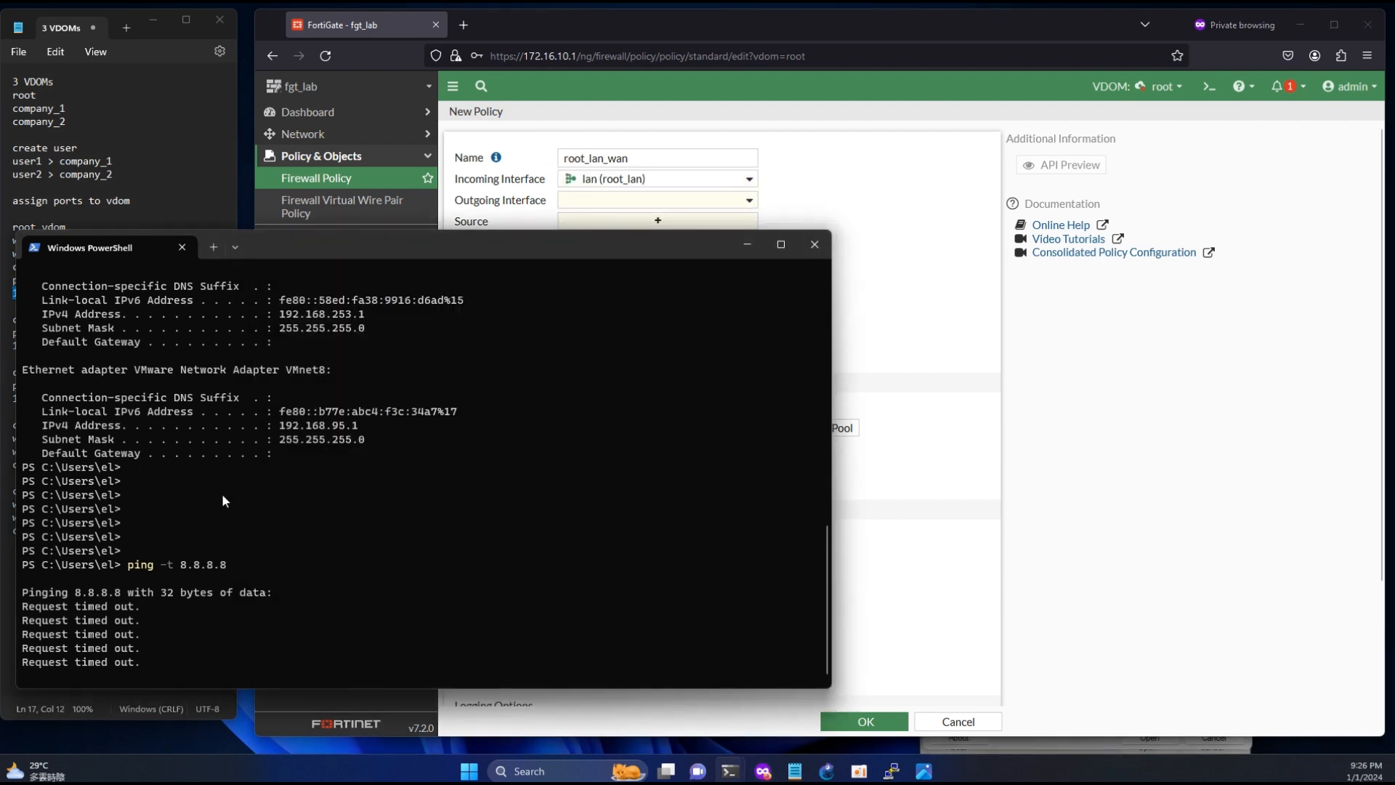
key(ctrl+c)
key(ctrl+c)
key(ctrl+c)
text(ipco)
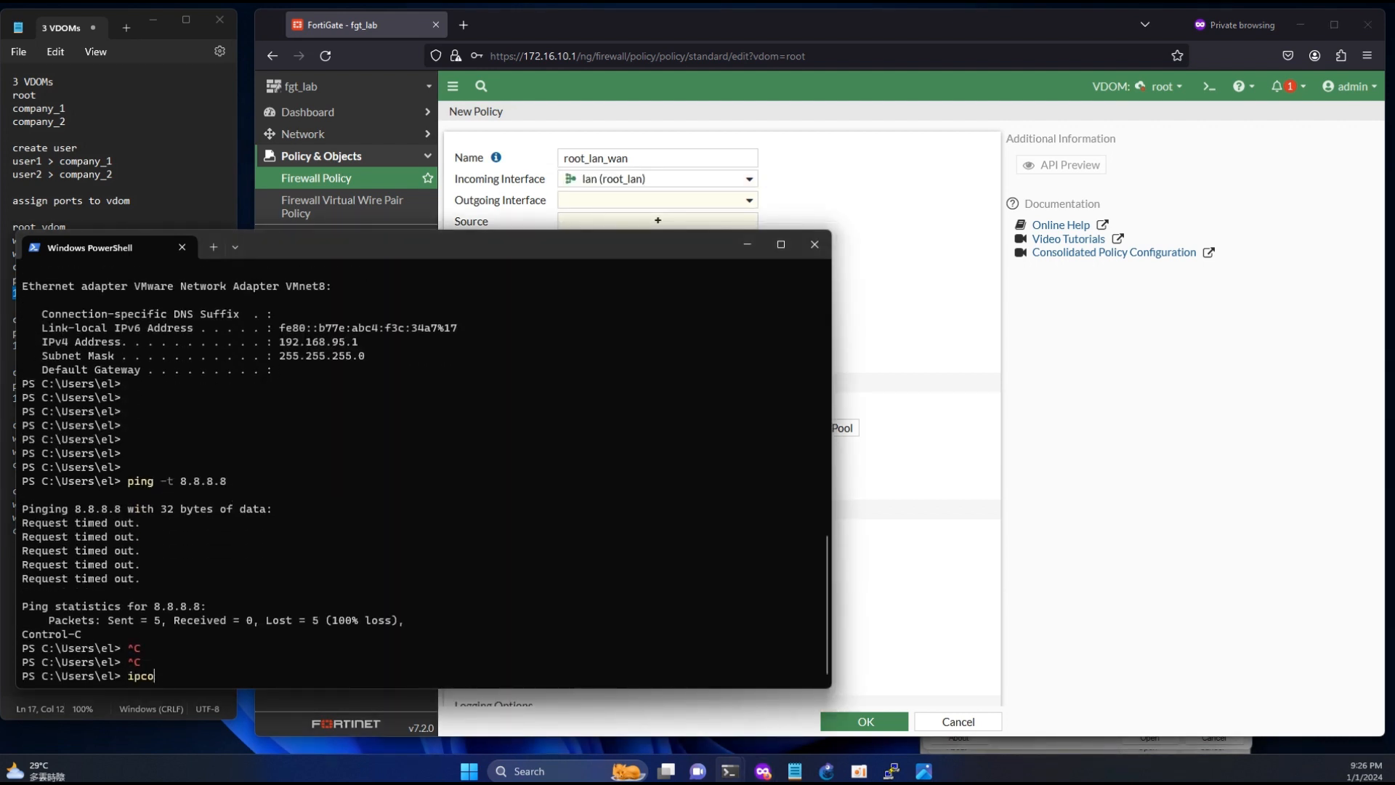
text(nfig)
key(Return)
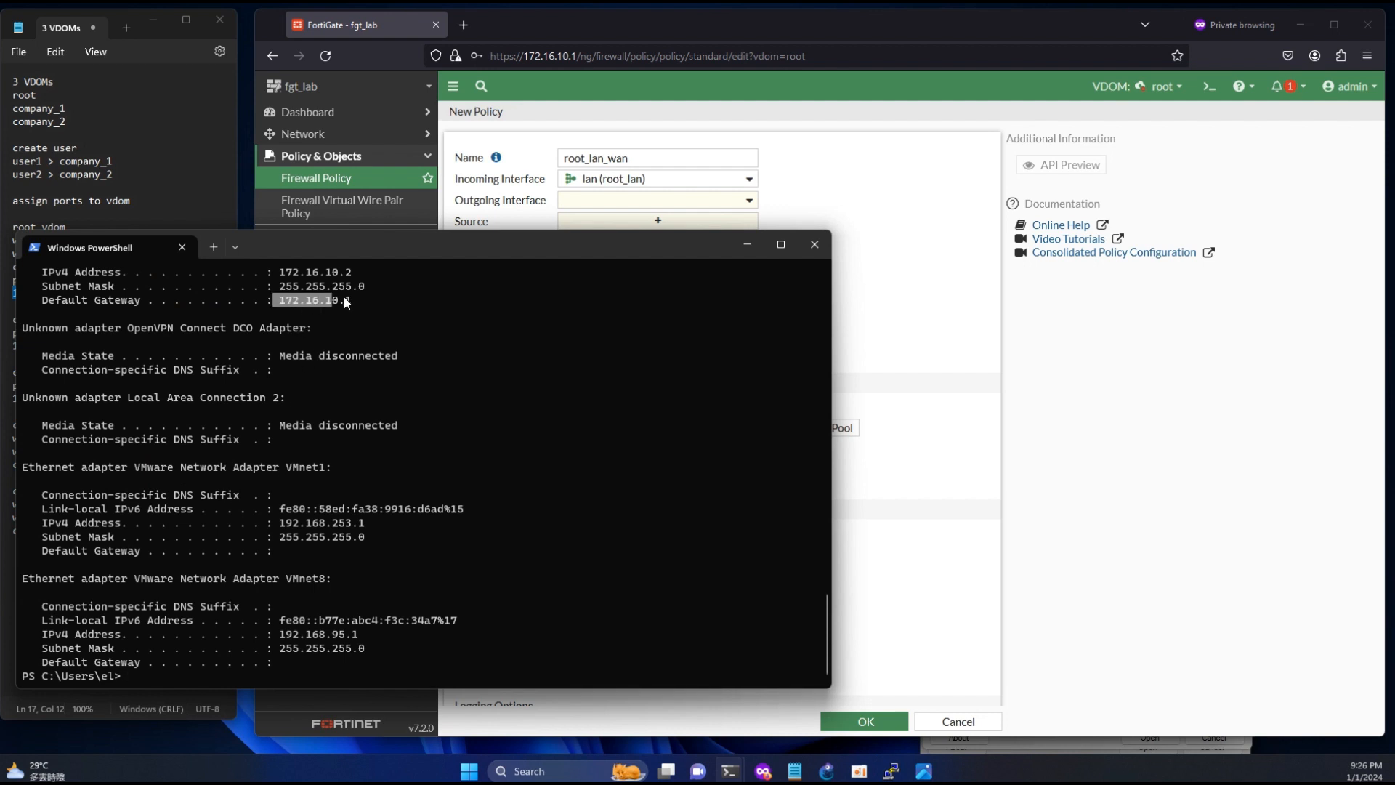
click(190, 187)
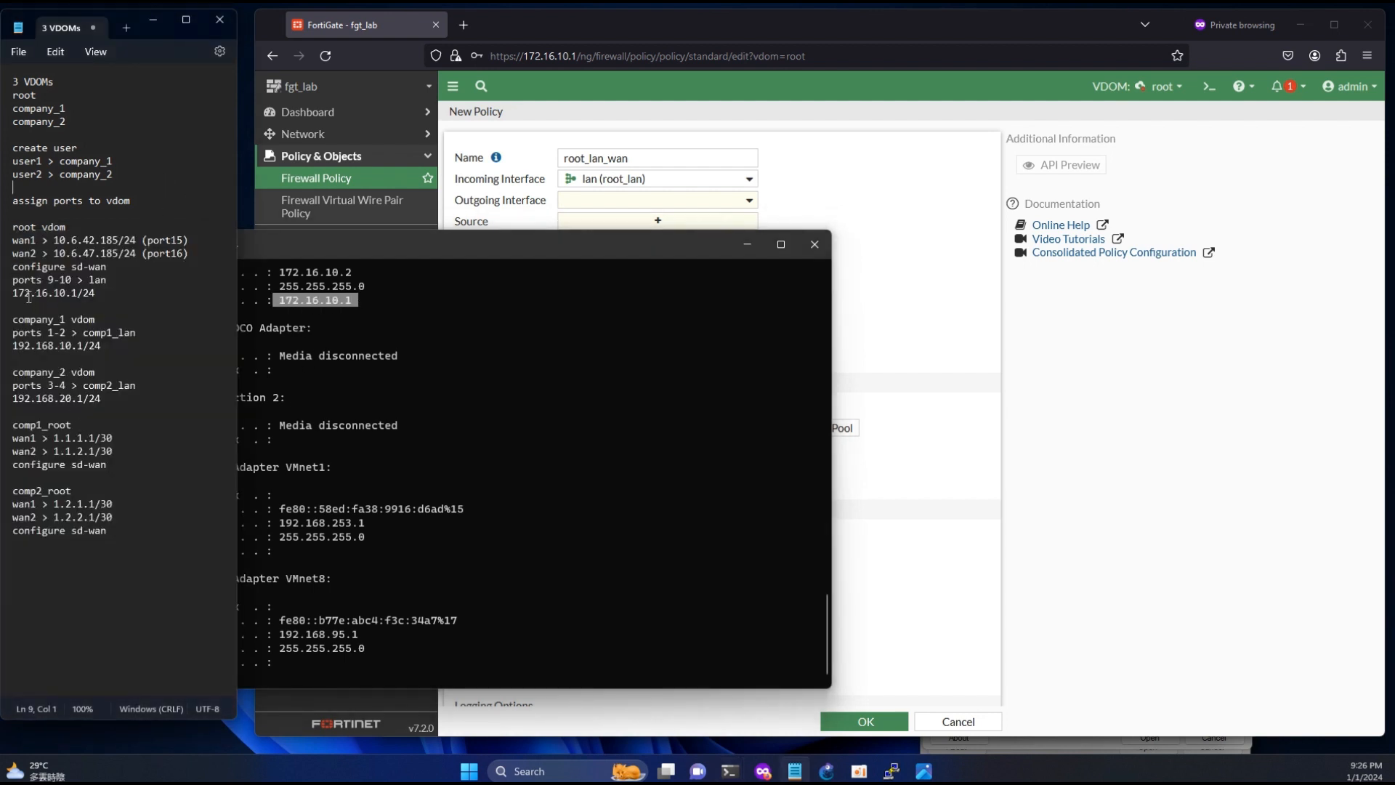
drag(20, 294, 76, 295)
- Back in the new policy, set the outgoing interface to wan and both source and destination to all
click(875, 196)
click(663, 200)
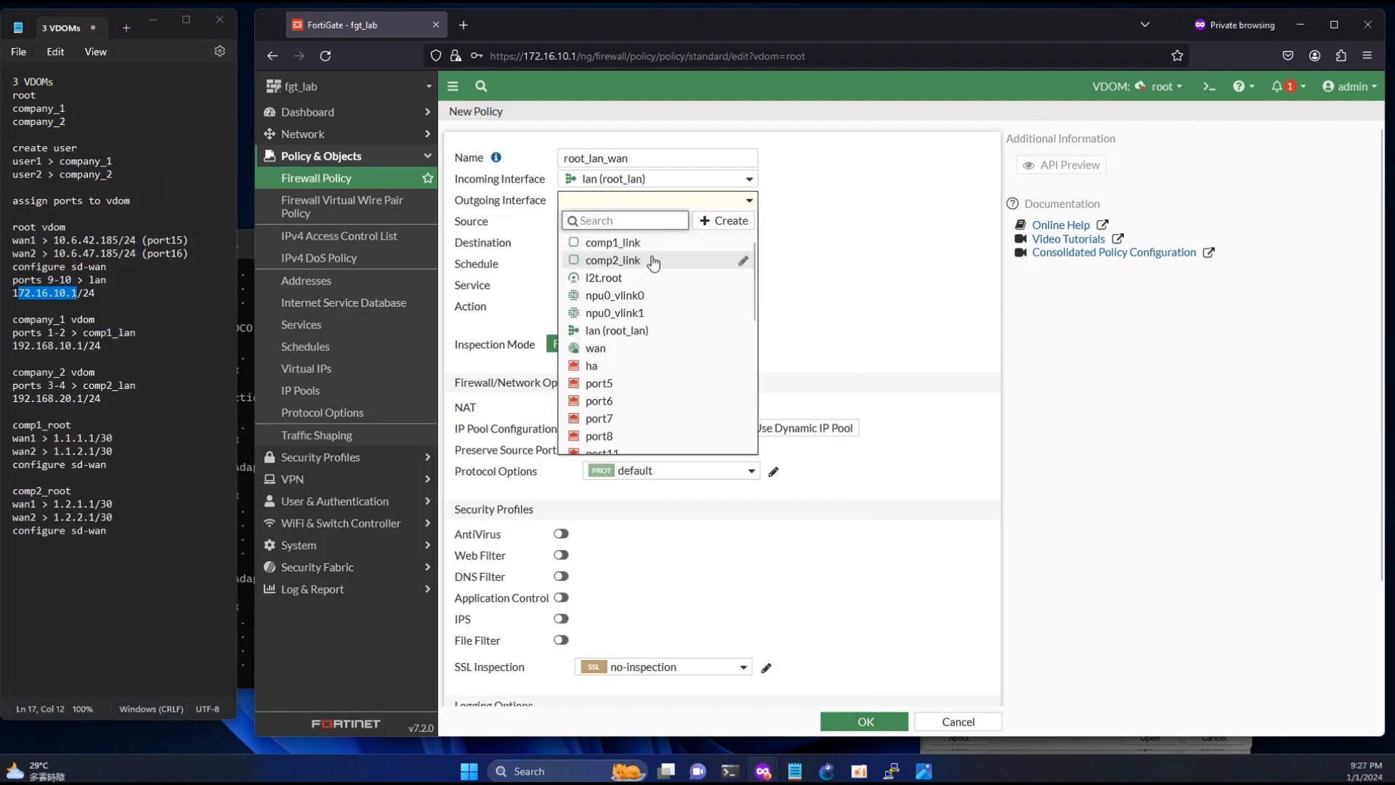
click(643, 349)
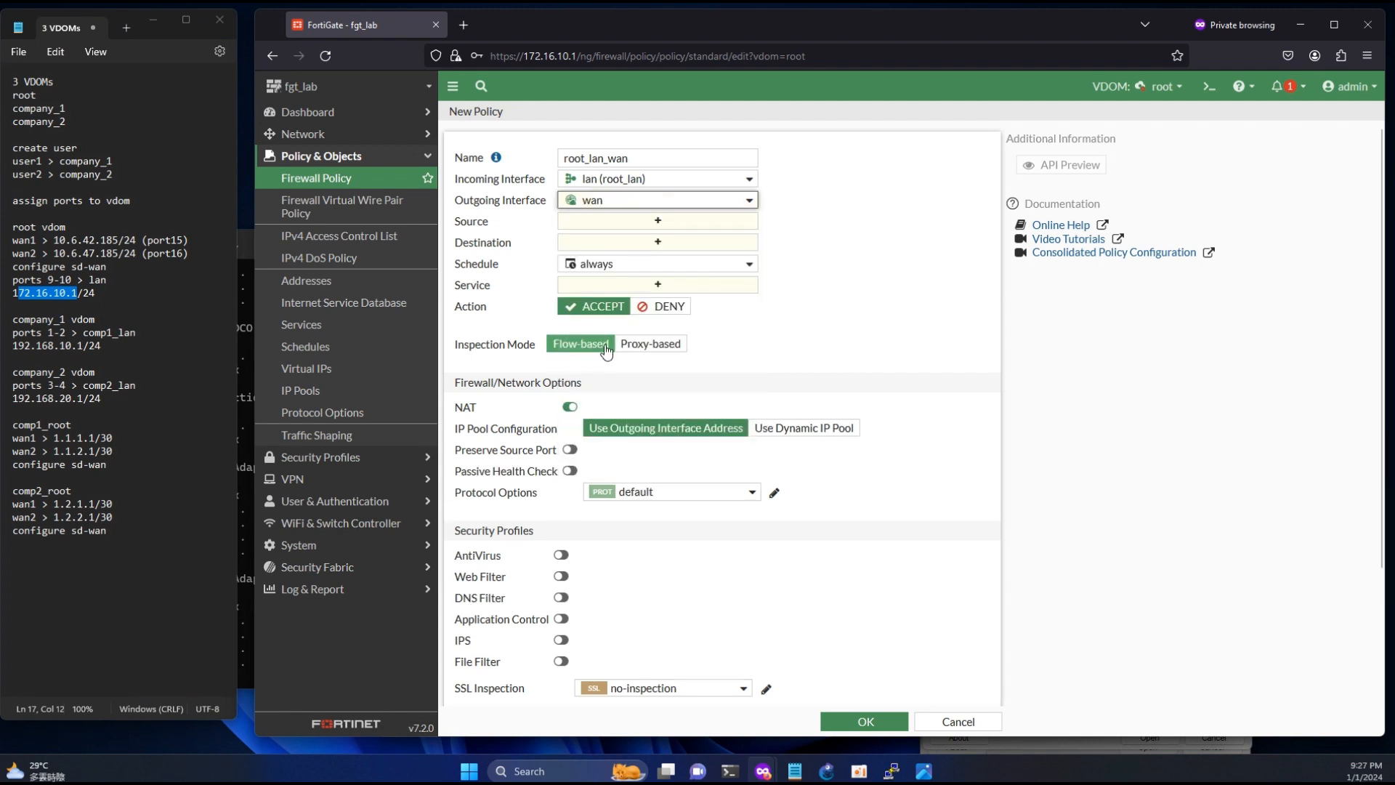
click(639, 225)
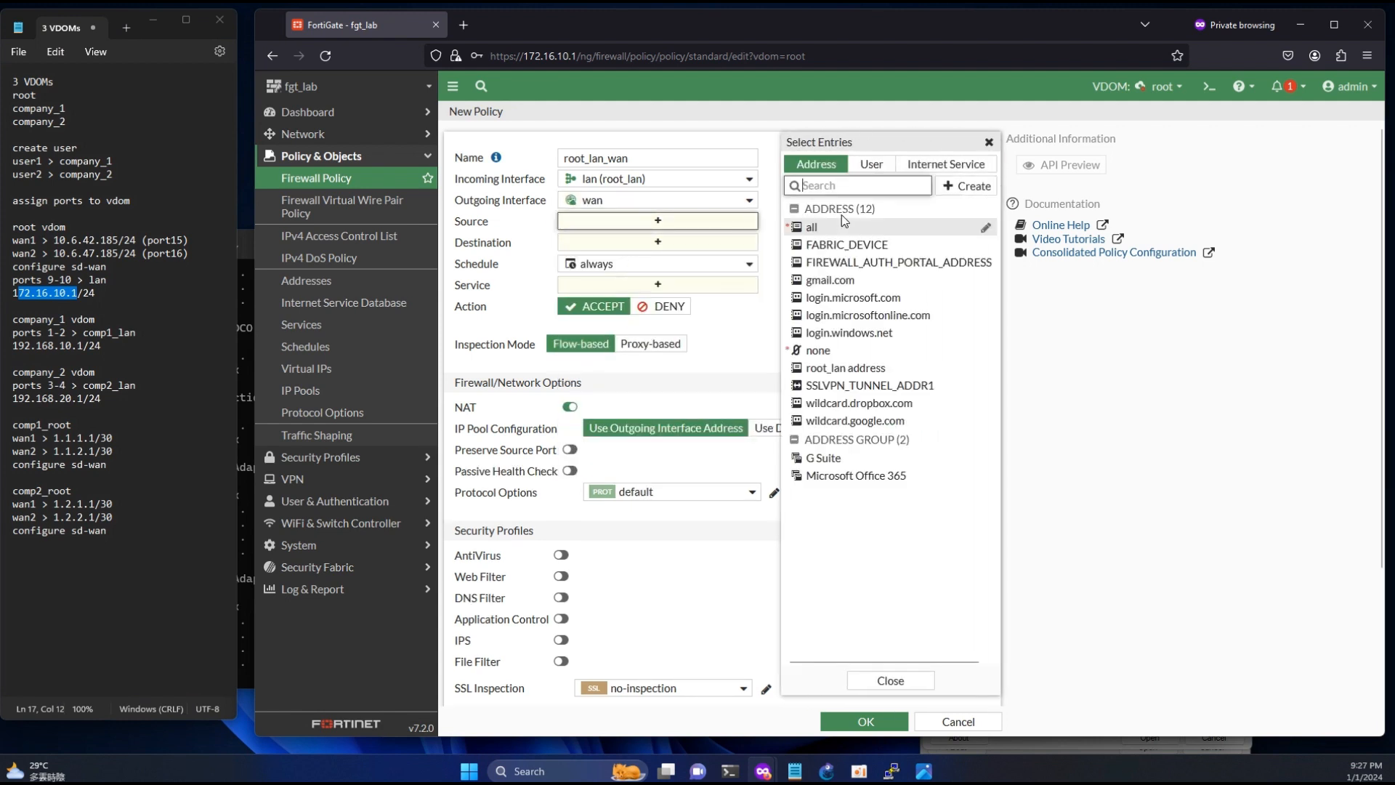
click(828, 227)
click(640, 257)
click(824, 229)
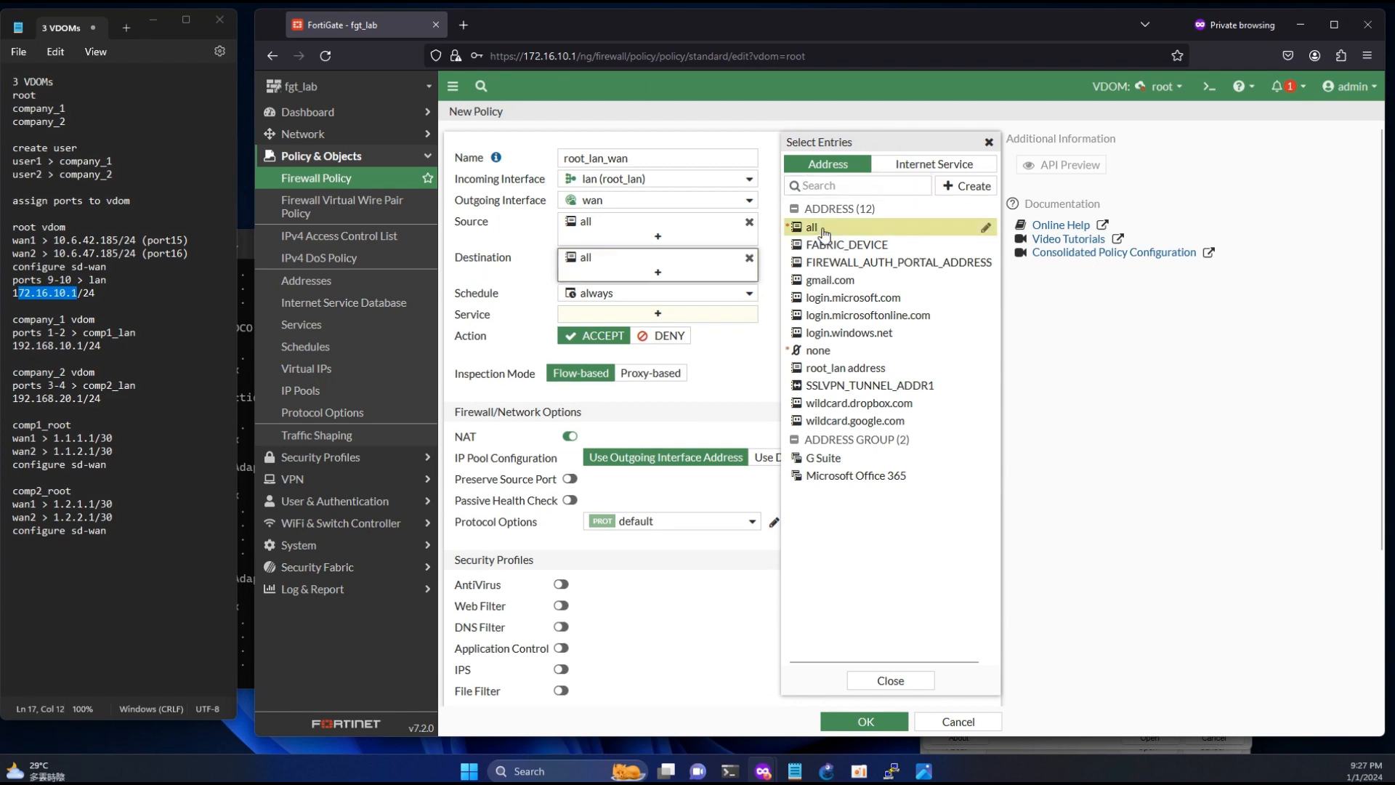
- Switch to PowerShell and start the continuous ping to 8.8.8.8 again
key(alt+Tab)
text(ping -t 8.8.8.8)
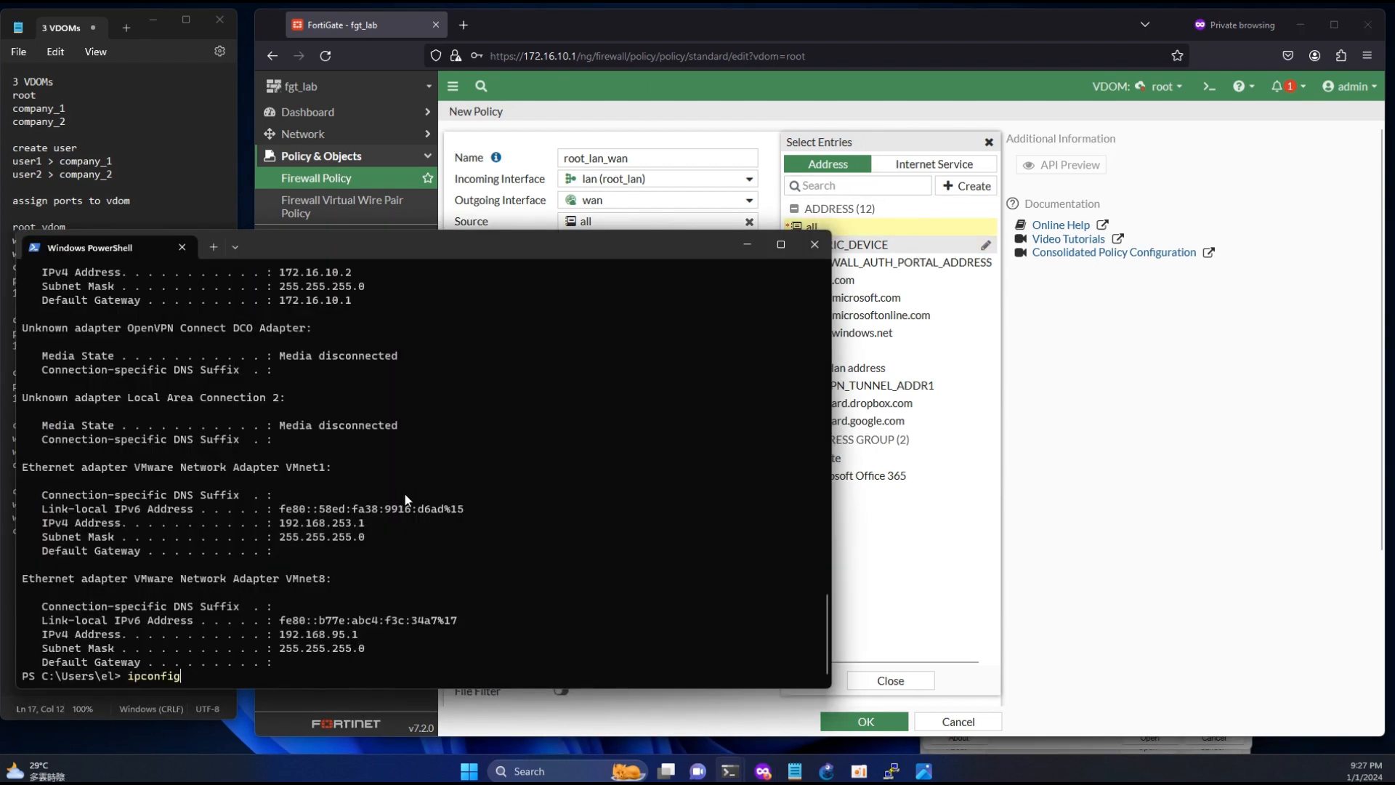
key(Return)
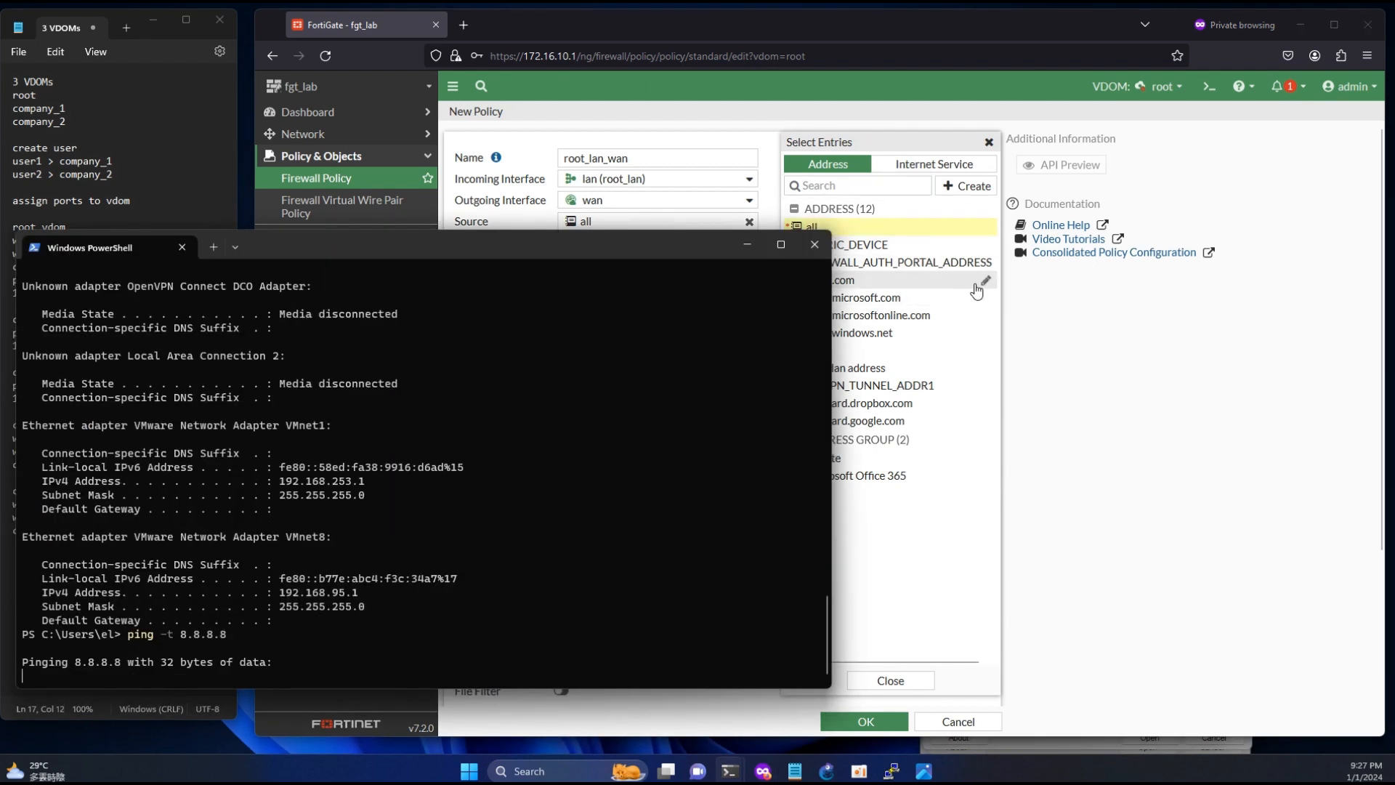
- Return to the root_lan_wan policy form, set the service to ALL and save the policy
click(847, 230)
click(847, 230)
click(658, 316)
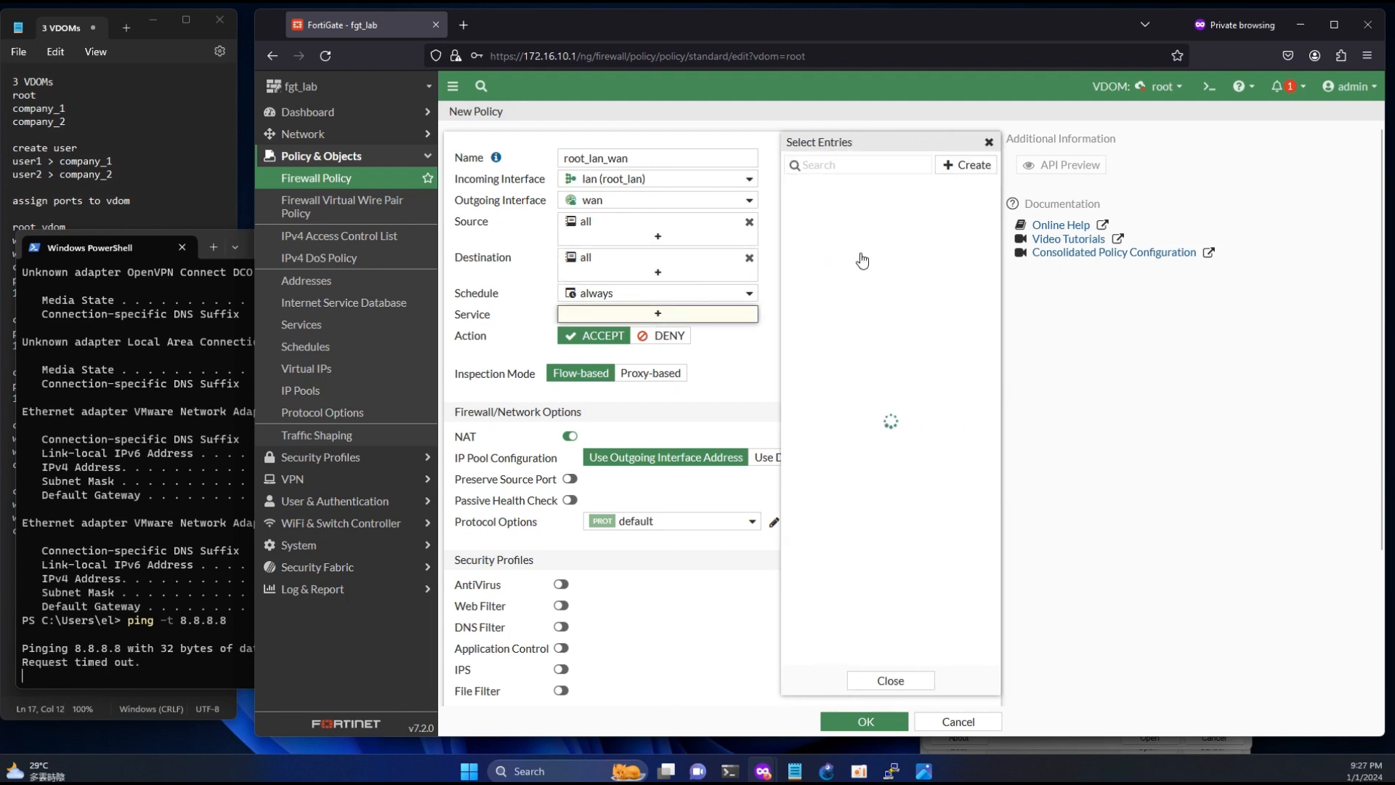
click(828, 224)
click(888, 719)
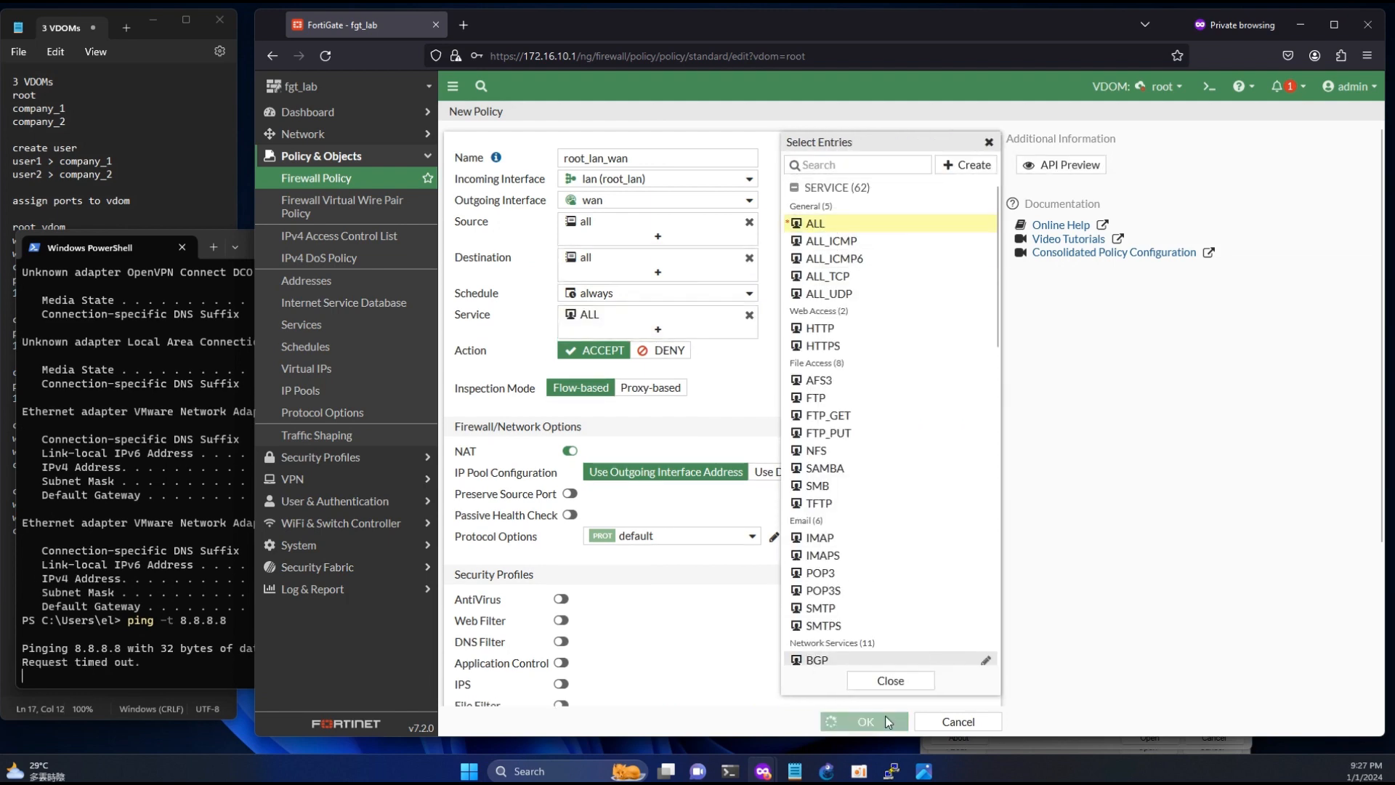
- Examine the replies from 8.8.8.8 in the PowerShell window and stop the continuous ping
click(168, 611)
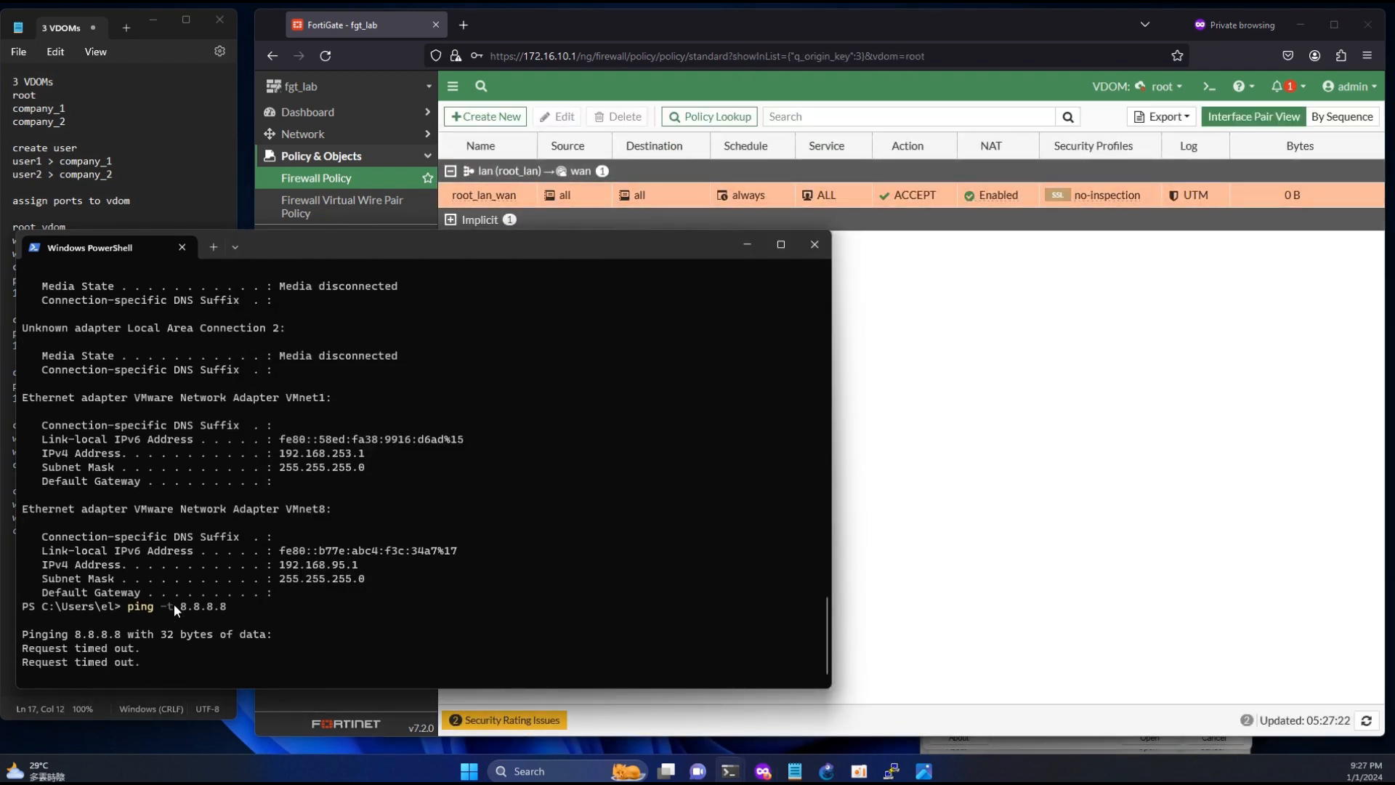
drag(318, 658, 163, 652)
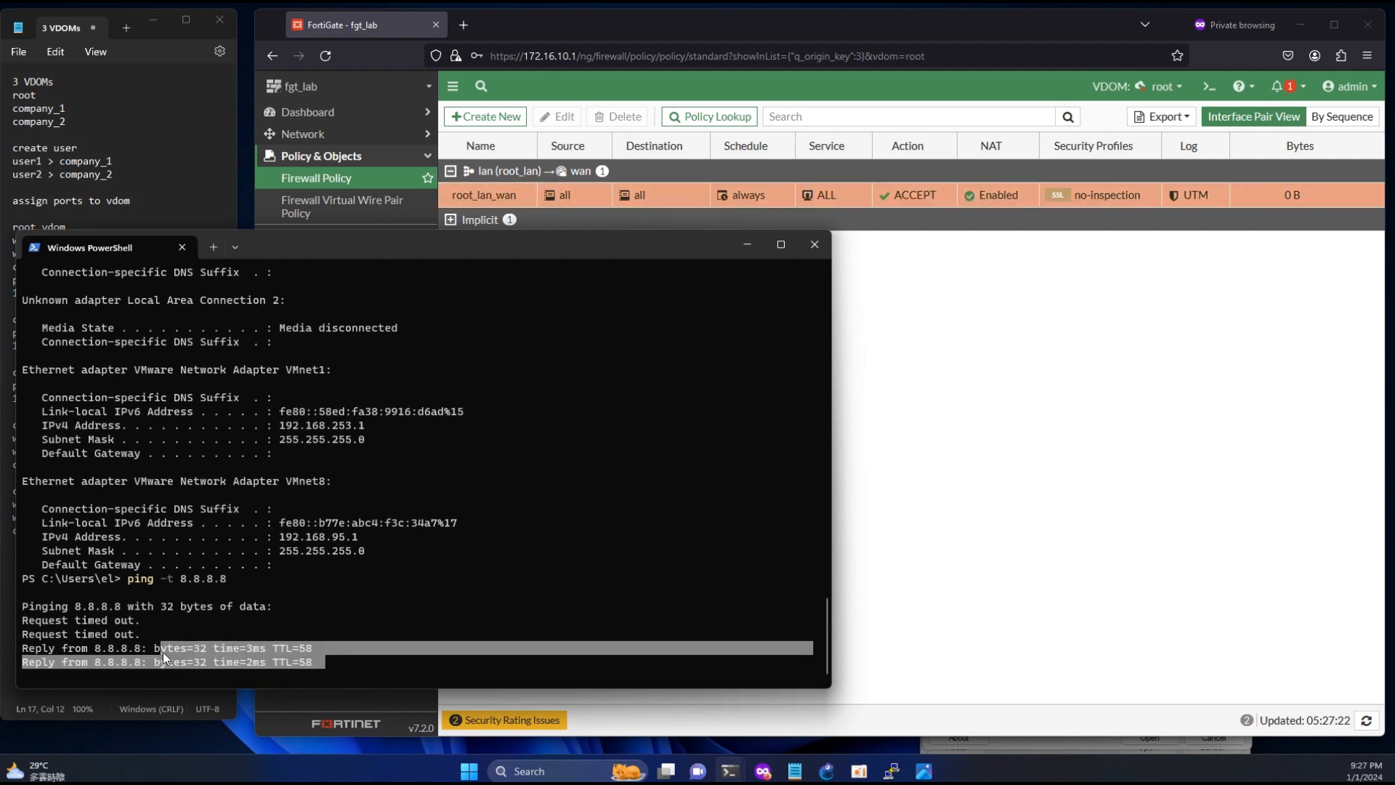
click(928, 422)
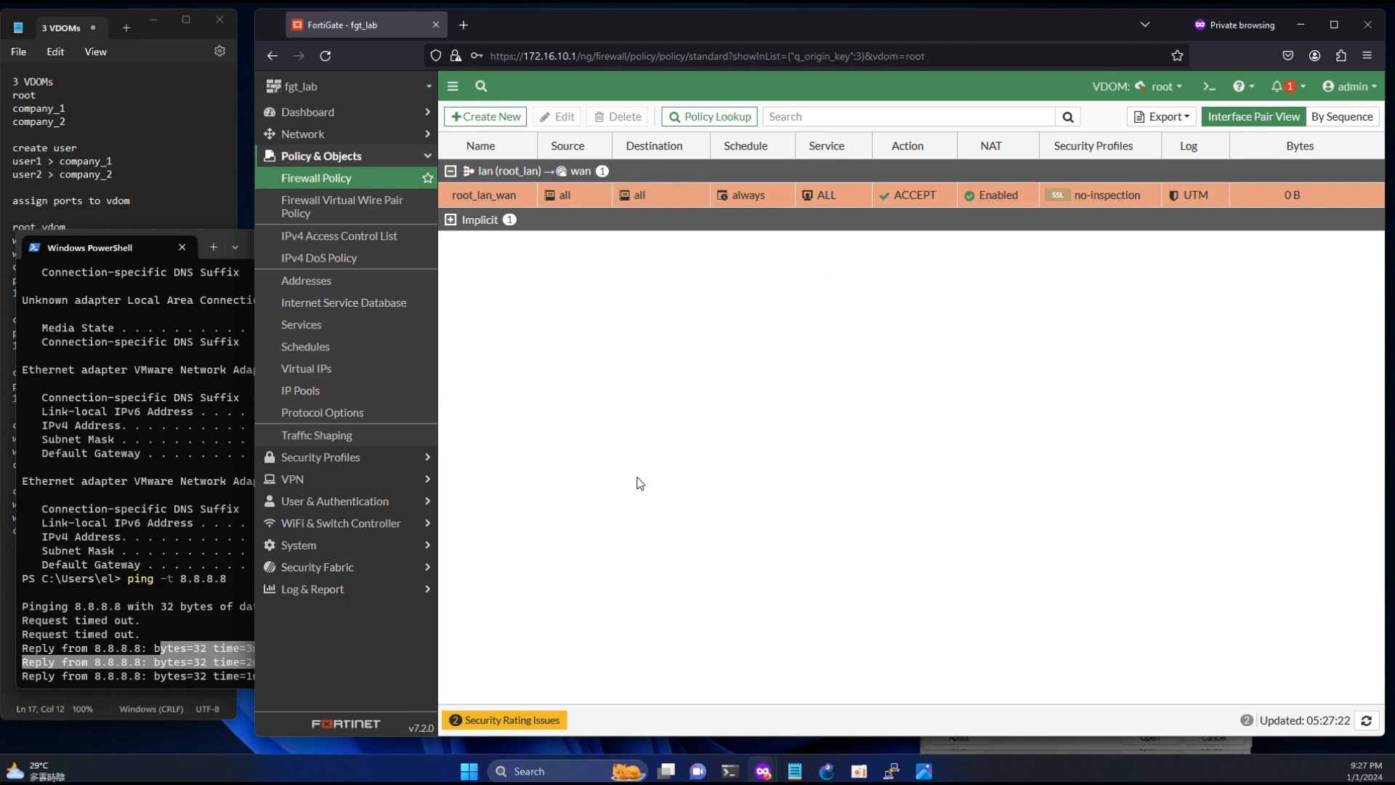
click(180, 604)
key(ctrl+c)
key(ctrl+c)
key(ctrl+c)
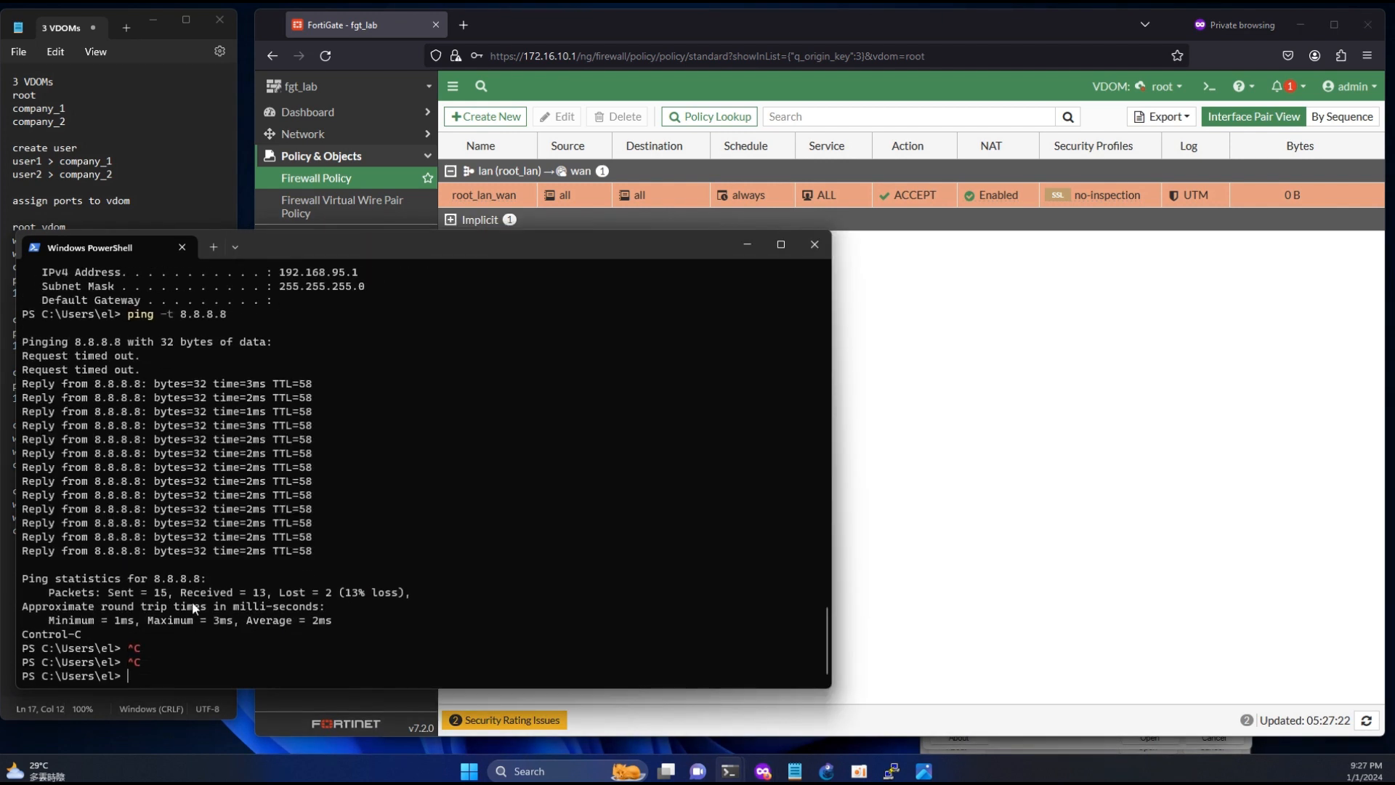
- Trace the route to 8.8.8.8 with tracert and stop it after the first hops
text(tracert 8.8.8.8)
key(Return)
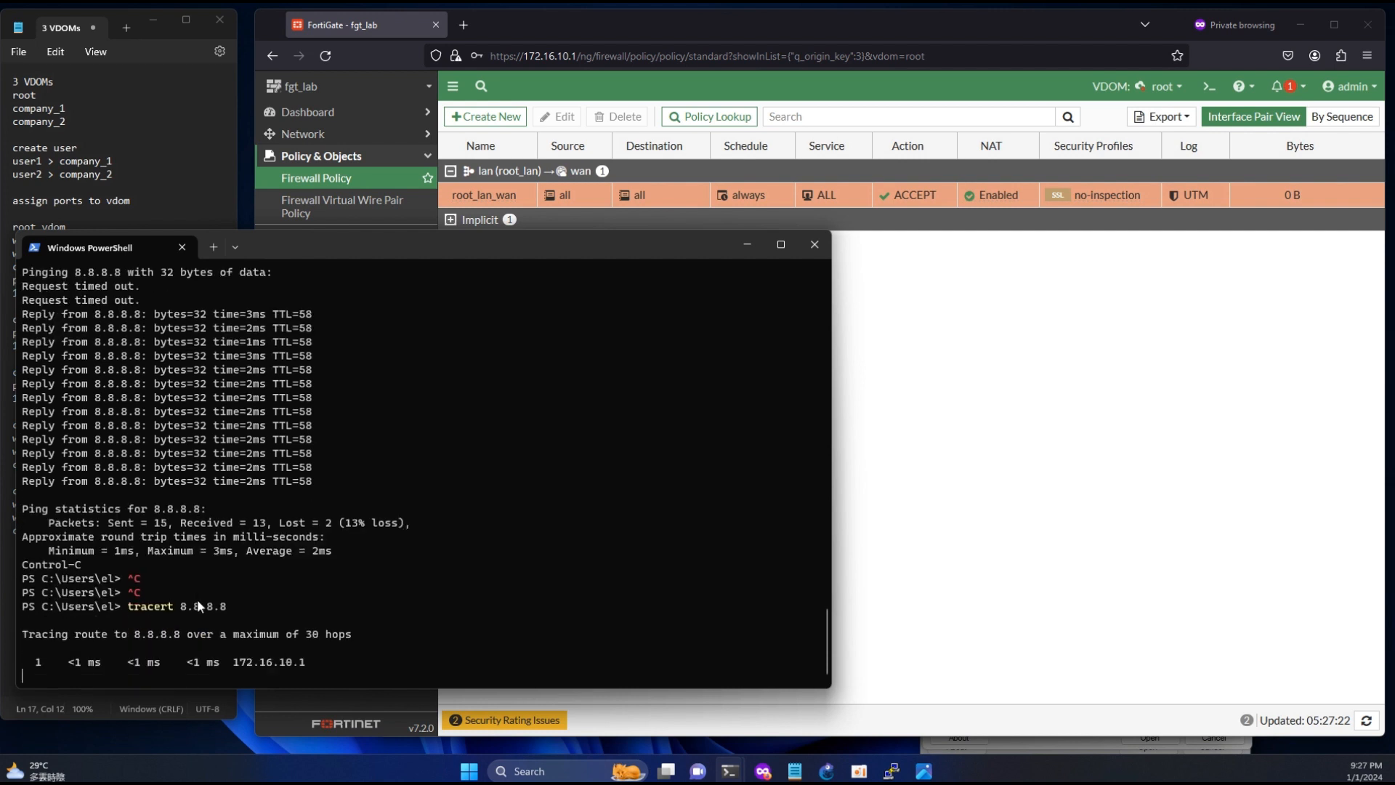
key(ctrl+c)
key(ctrl+c)
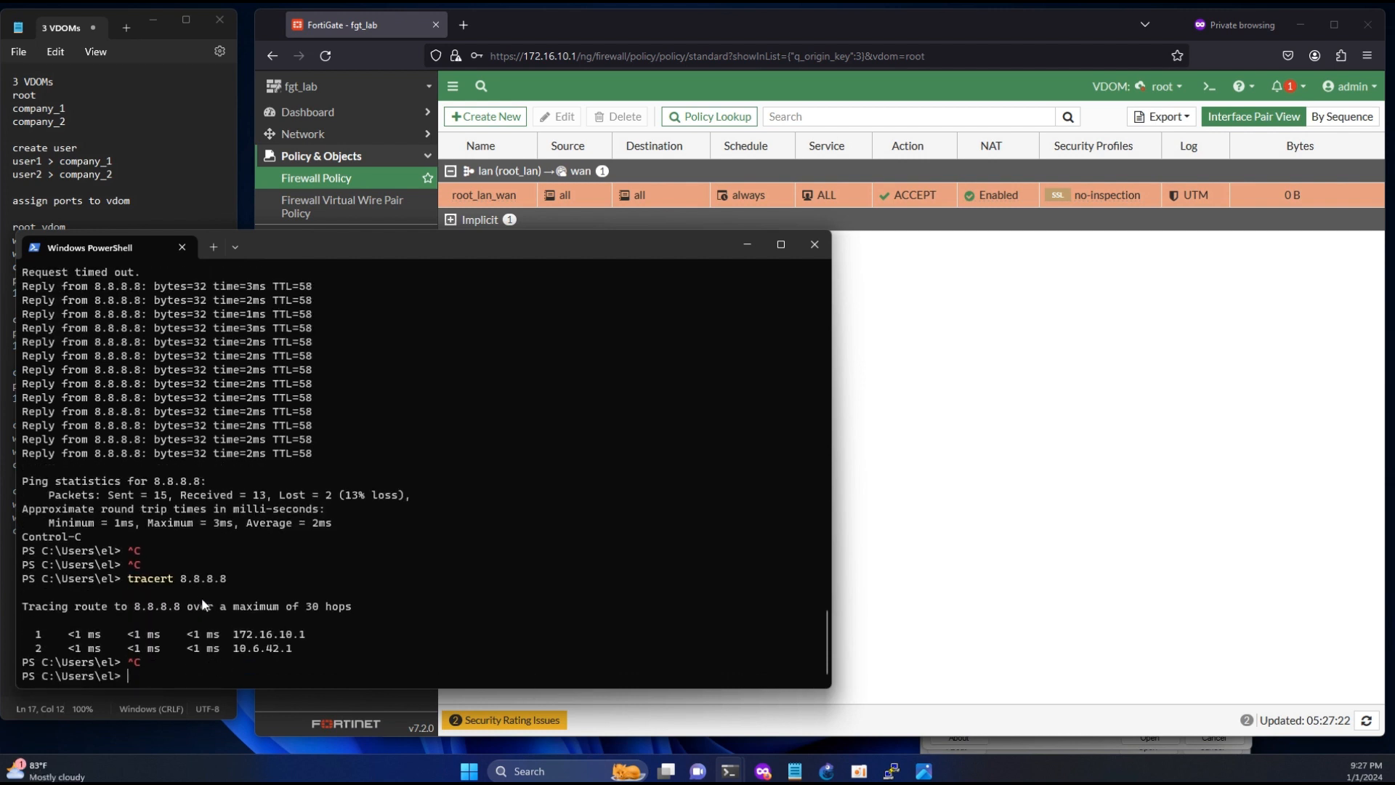
- Start a new SD-WAN rule in the root VDOM and name it all_wan2
drag(233, 648, 293, 648)
click(858, 578)
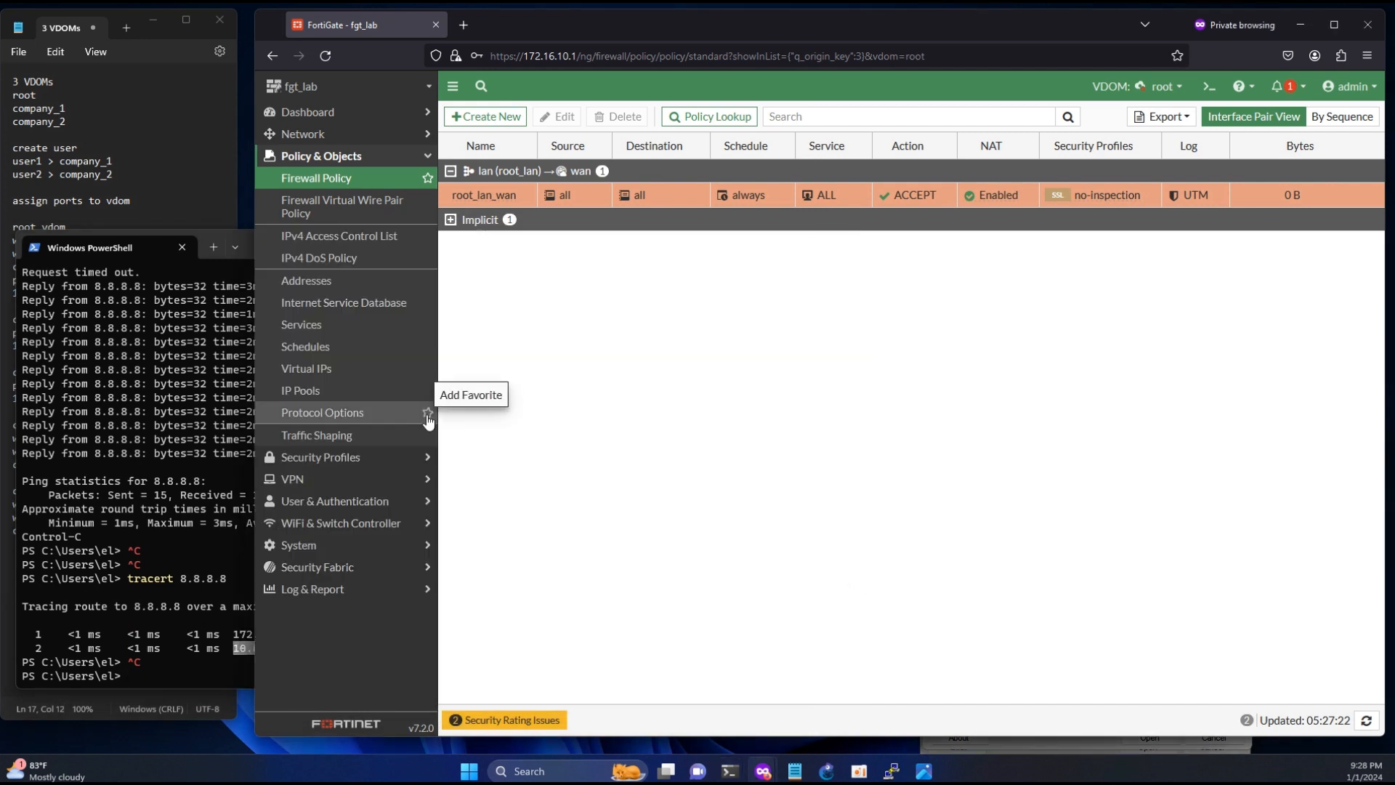
click(304, 138)
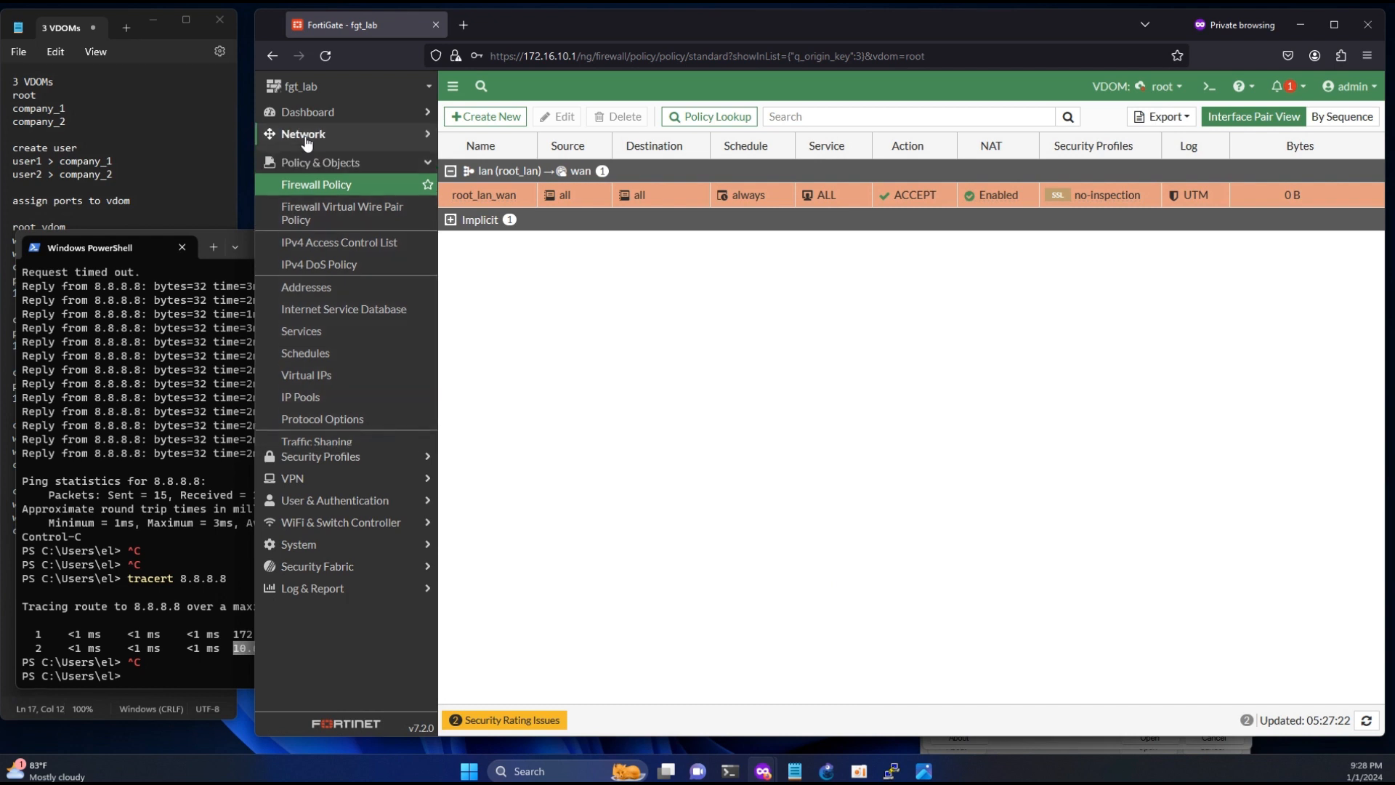
click(306, 200)
click(581, 114)
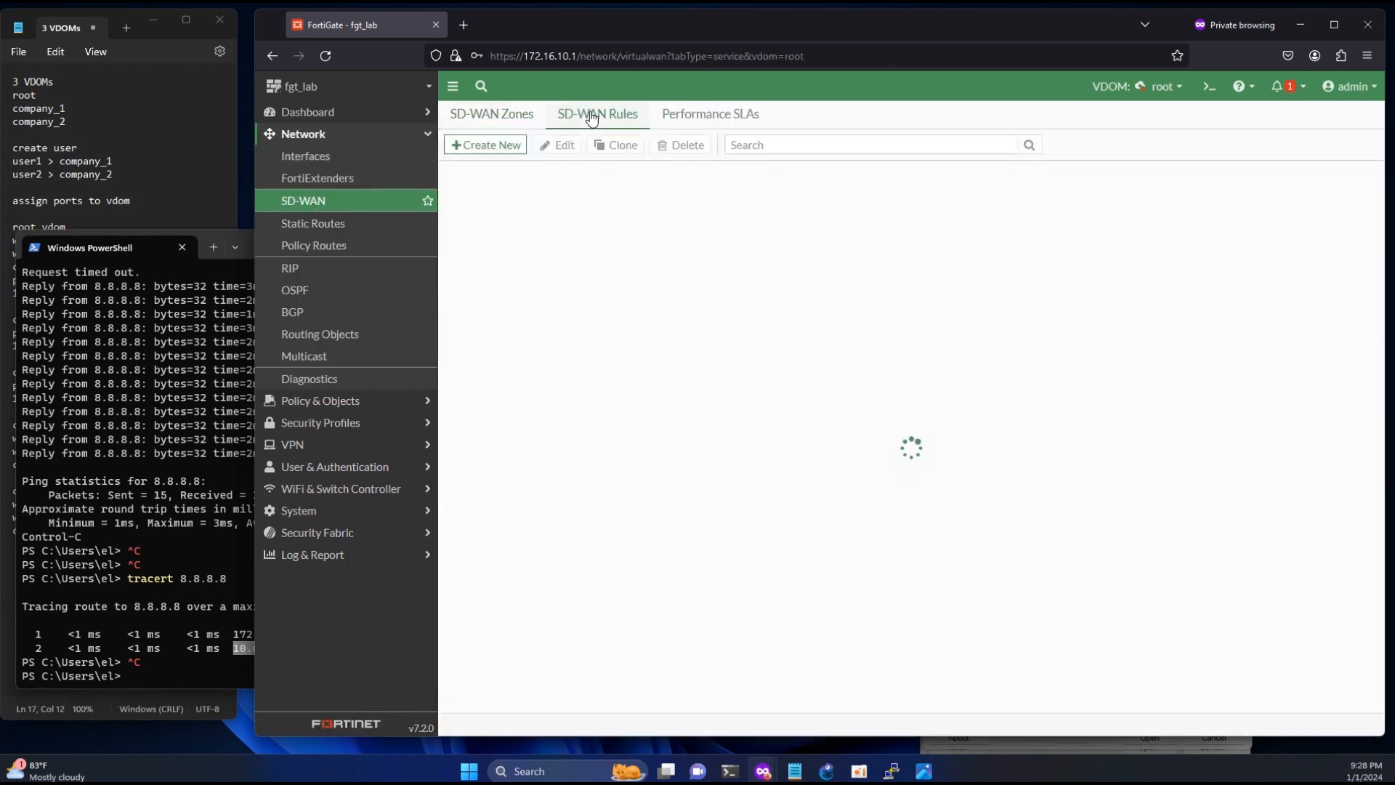
click(488, 144)
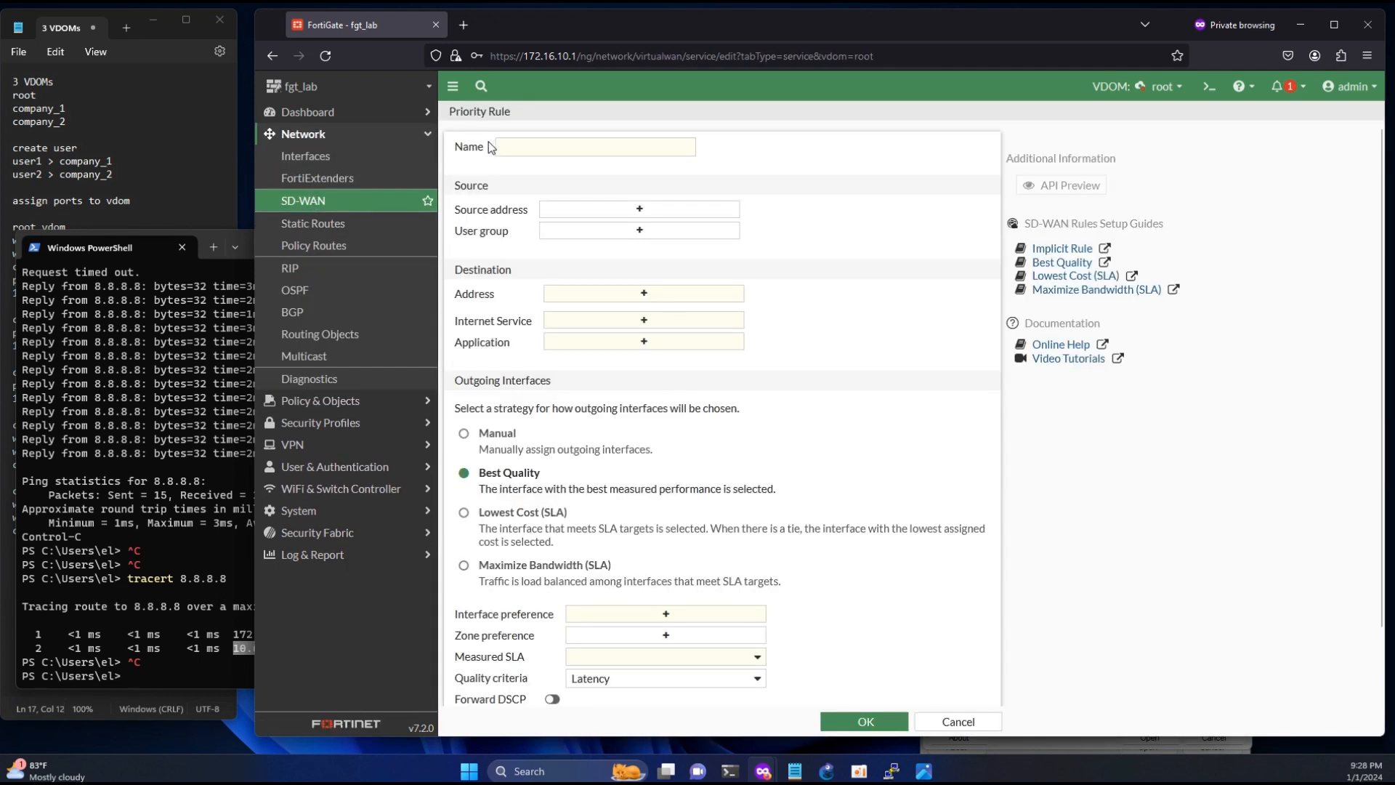
click(145, 406)
click(884, 212)
click(599, 151)
text(all)
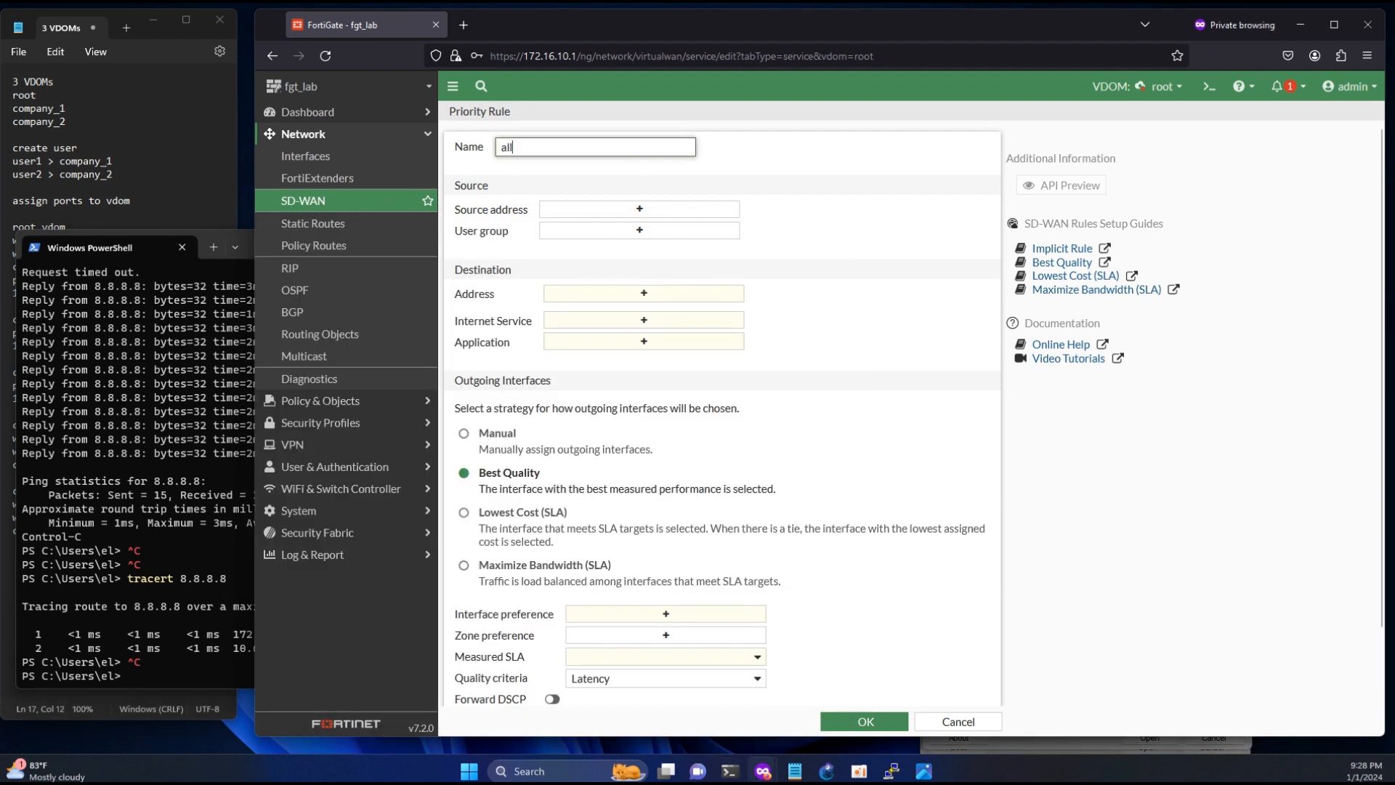
text(_wan)
click(195, 446)
click(580, 149)
- Set both the source address and the destination address of the all_wan2 rule to all
click(608, 214)
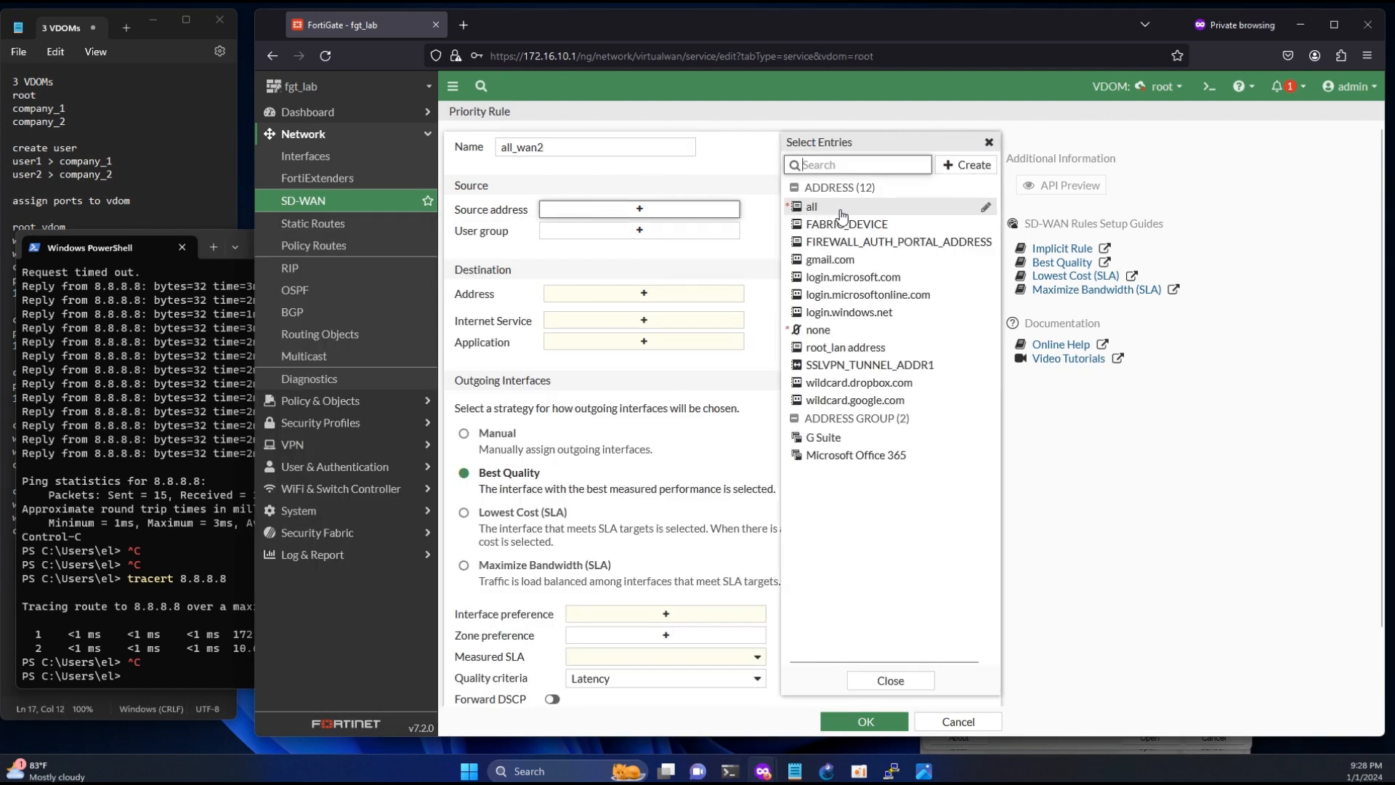
click(828, 208)
click(644, 313)
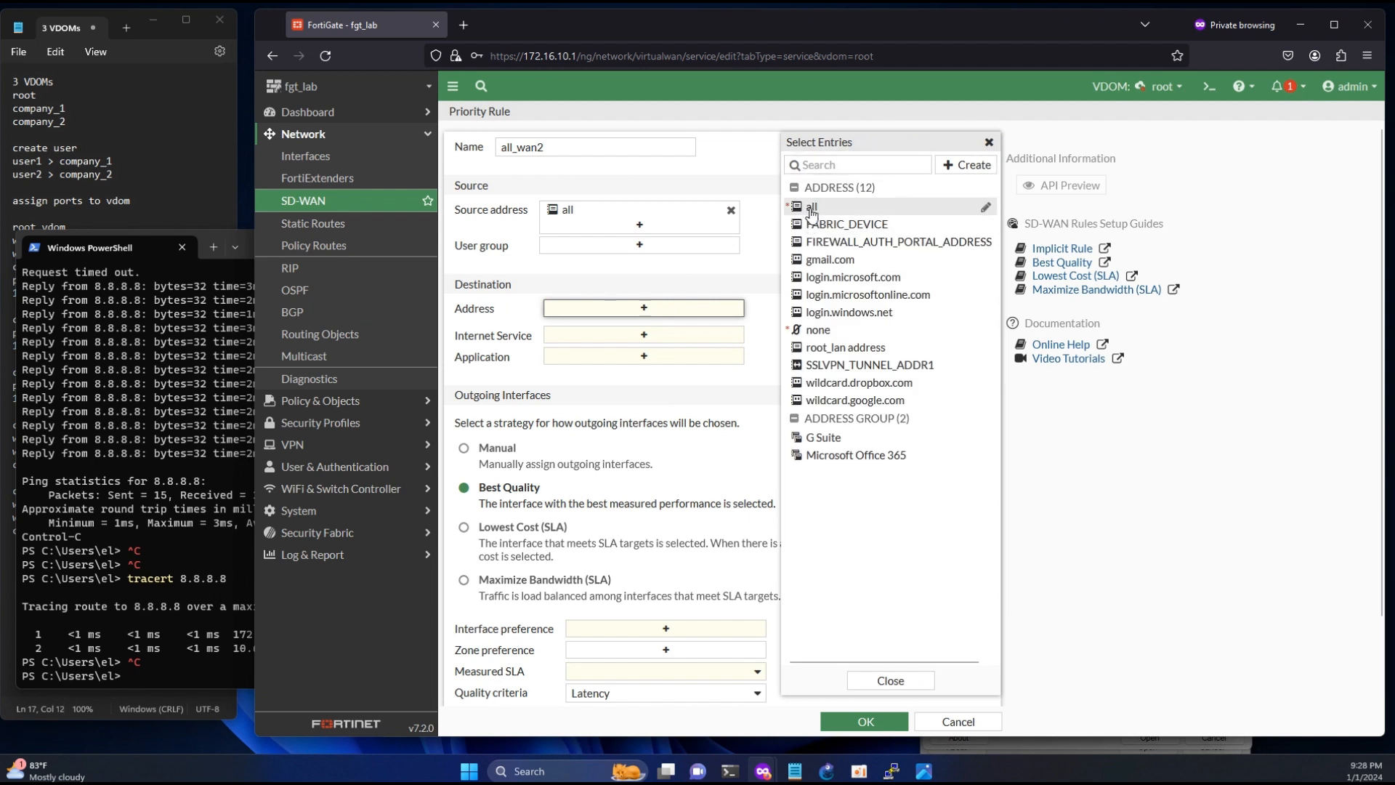
click(820, 207)
- Choose the Manual outgoing interface strategy with wan2 (port16) as the interface preference and save the SD-WAN rule
click(466, 490)
scroll(581, 567, down, 2)
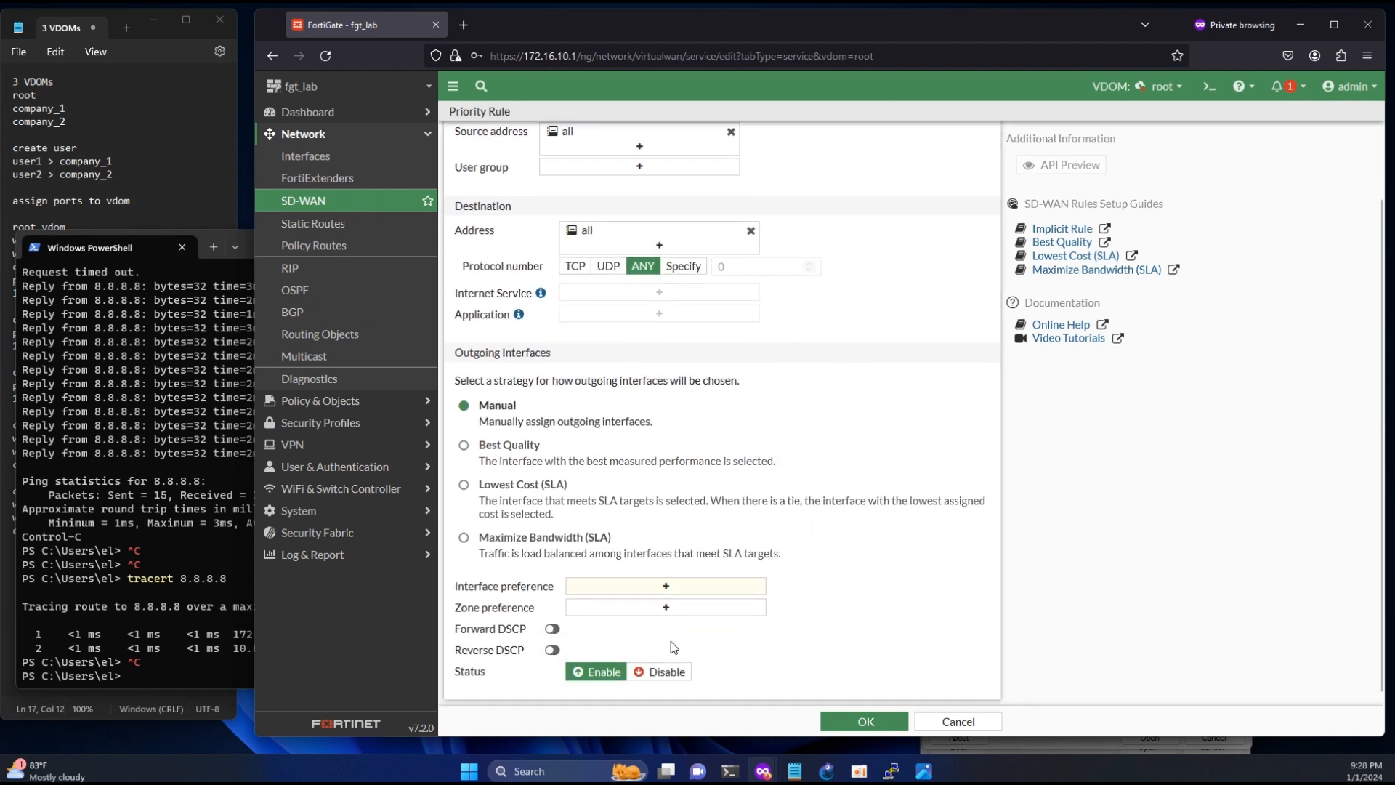
click(666, 589)
click(843, 206)
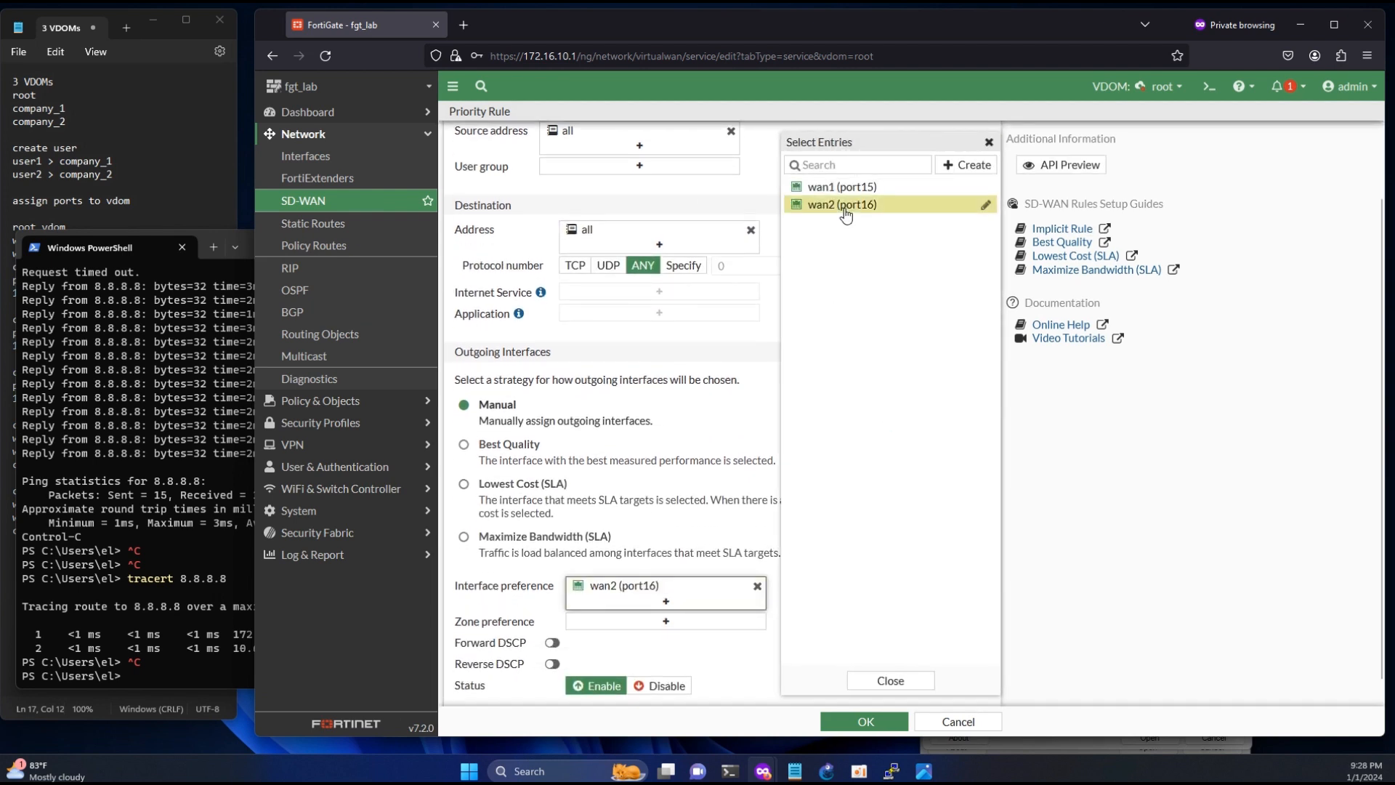
click(876, 721)
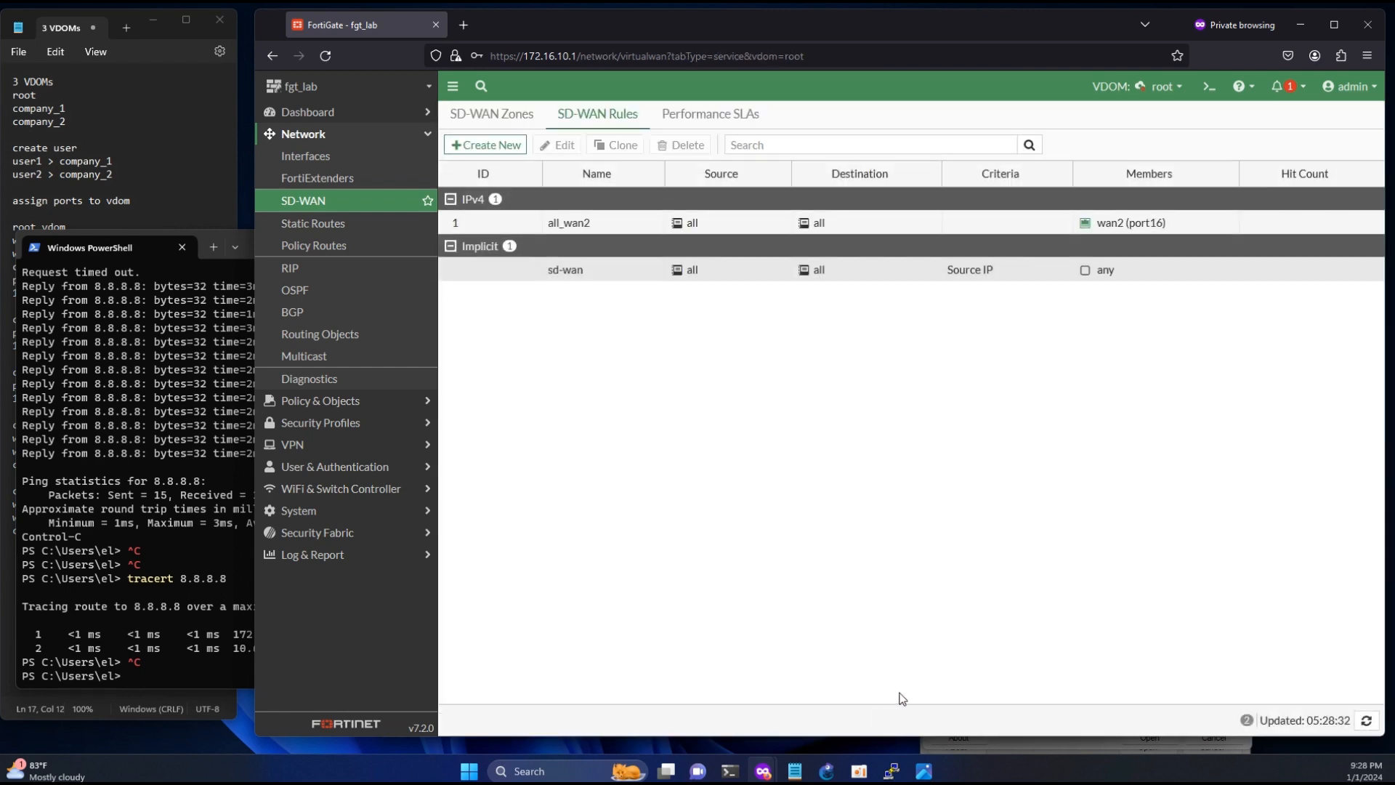
- Switch to PowerShell, trace the route to 8.8.4.4 with tracert, stop it after the second hop and check that hop's address
click(202, 642)
key(Up)
key(BackSpace)
key(BackSpace)
key(BackSpace)
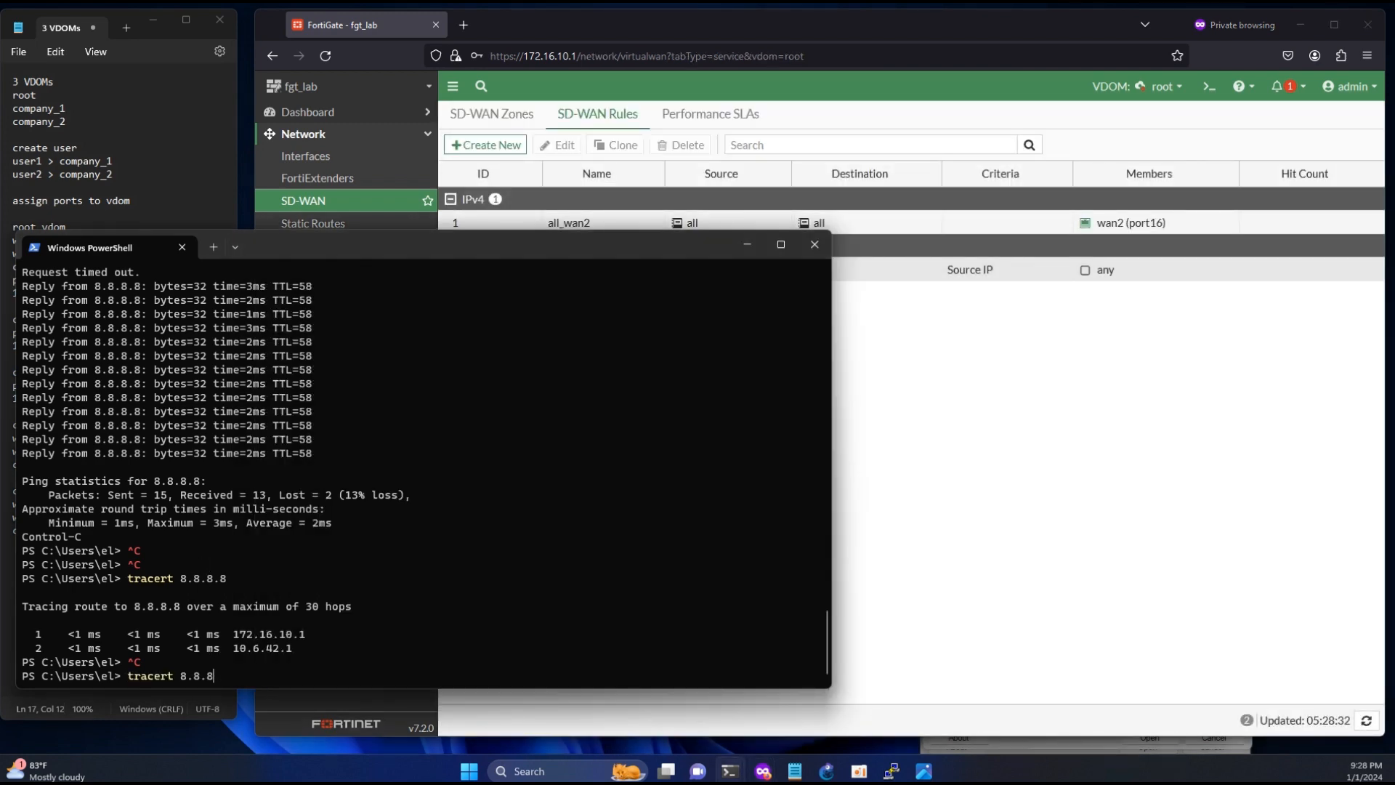
text(4.4)
key(Return)
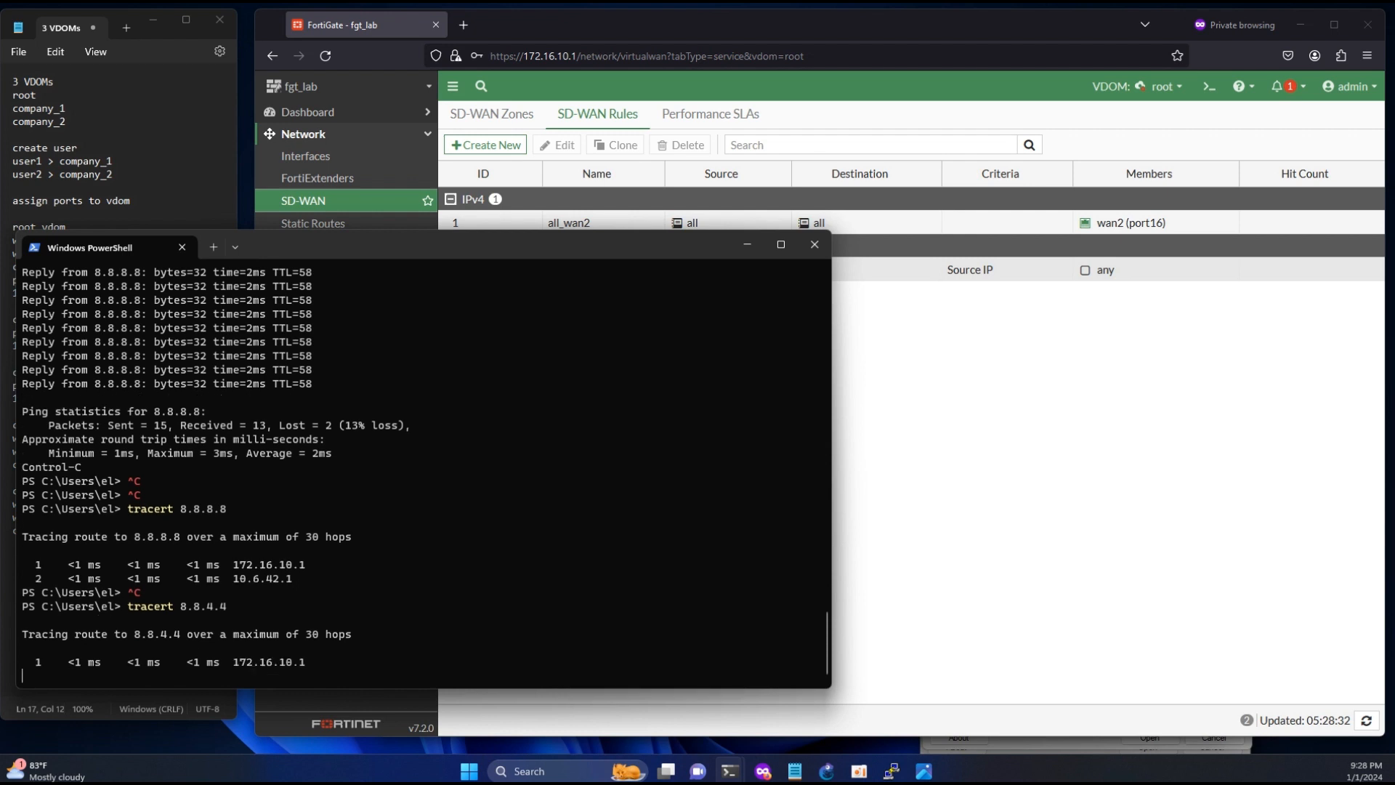
key(ctrl+c)
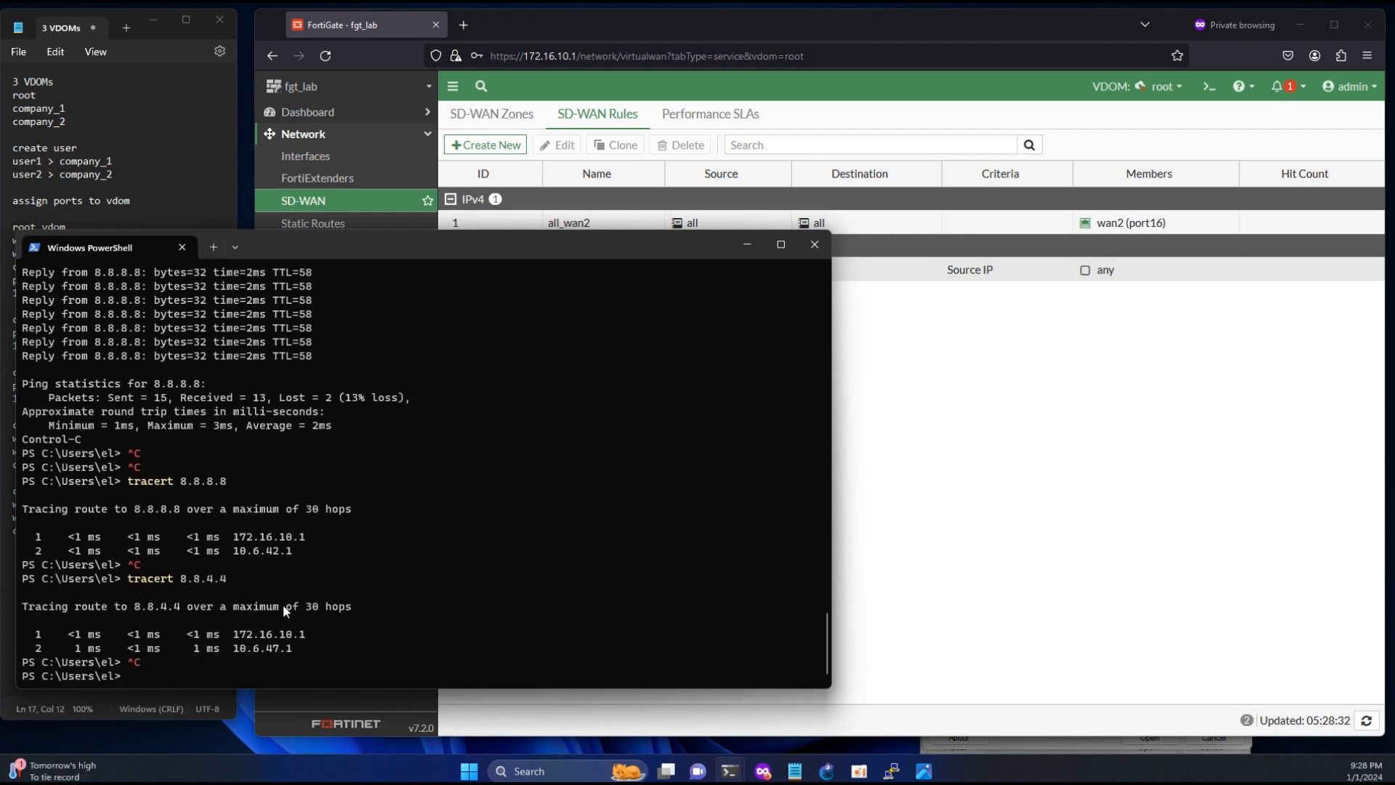
drag(233, 648, 289, 649)
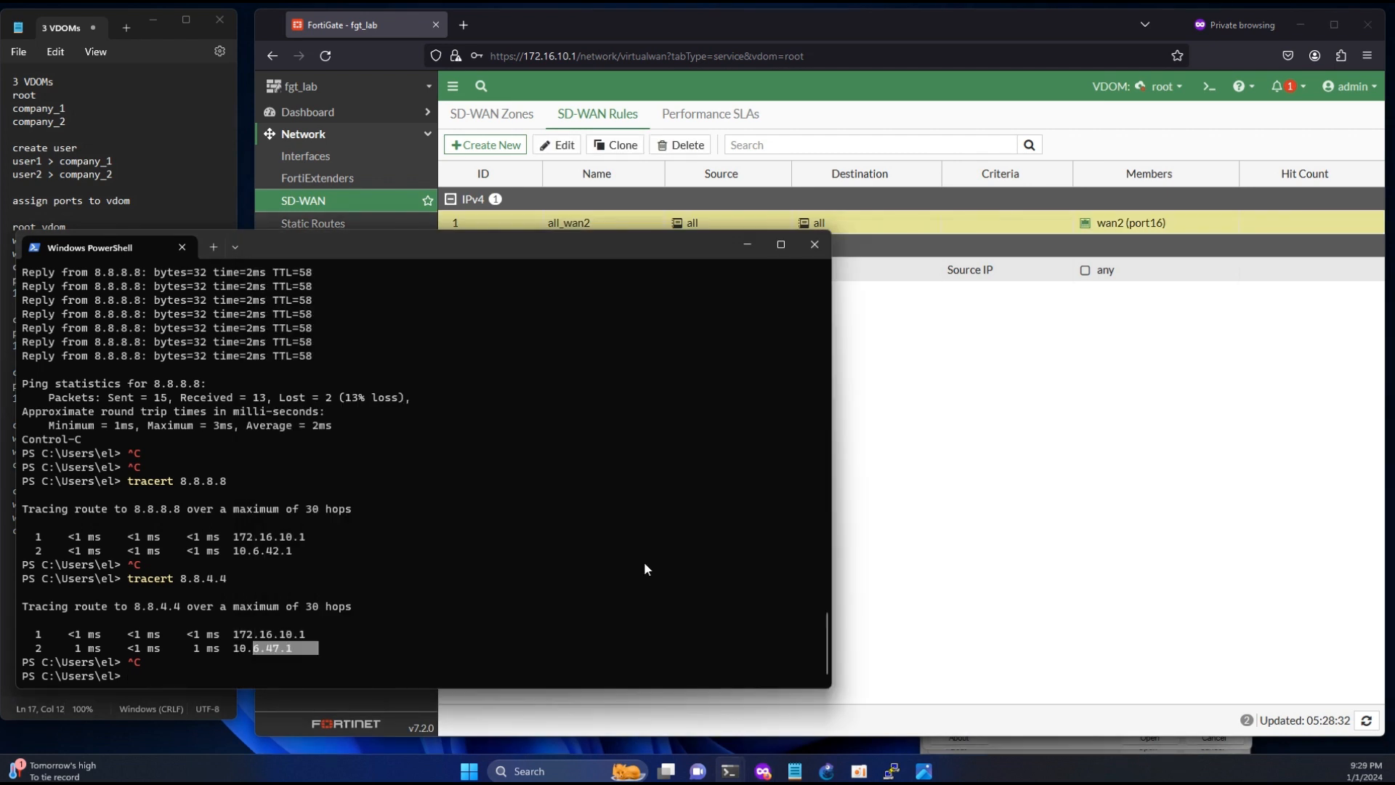
- Start the continuous ping to 8.8.8.8 again in PowerShell
click(499, 587)
key(Up)
key(Up)
key(Up)
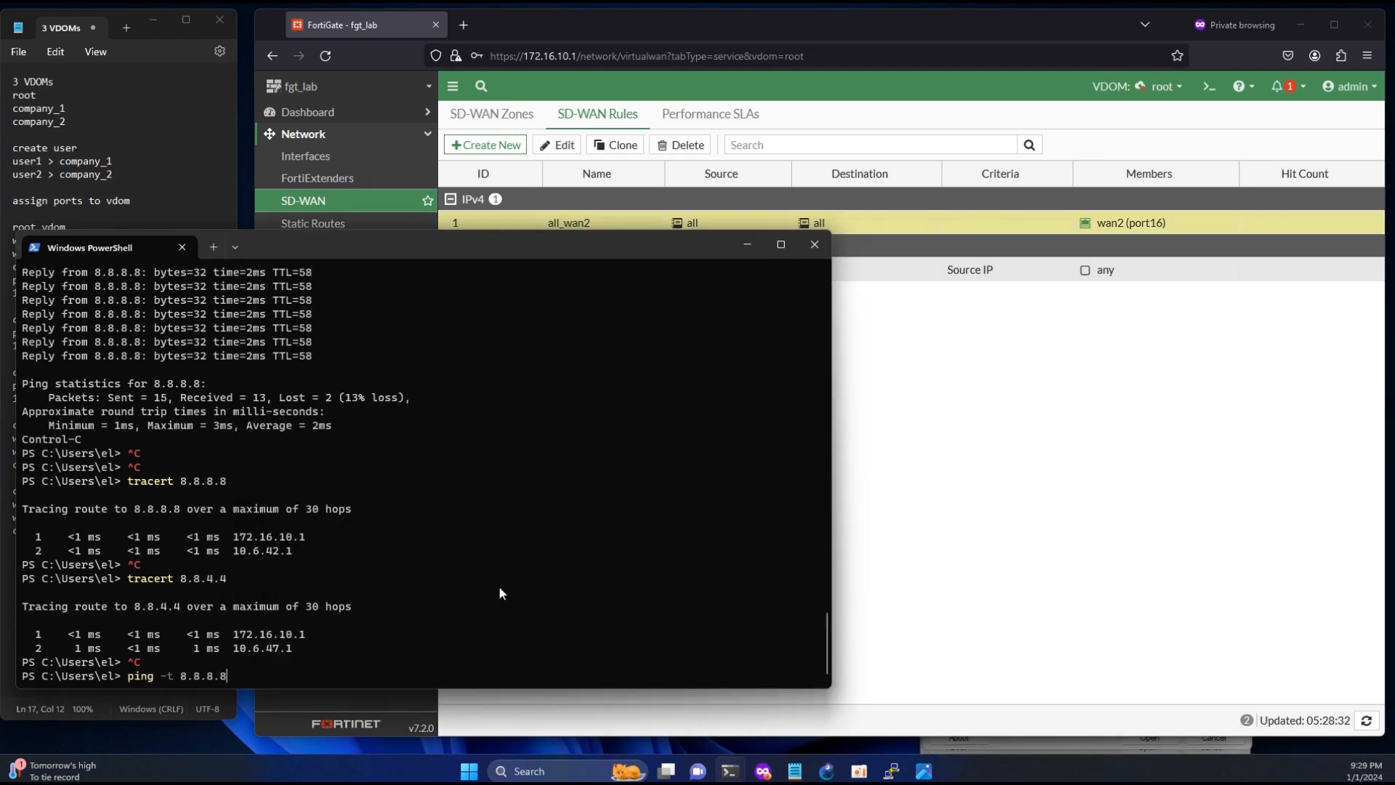
key(Return)
- Return to FortiGate and disable the wan2 (port16) interface in the root VDOM
click(980, 473)
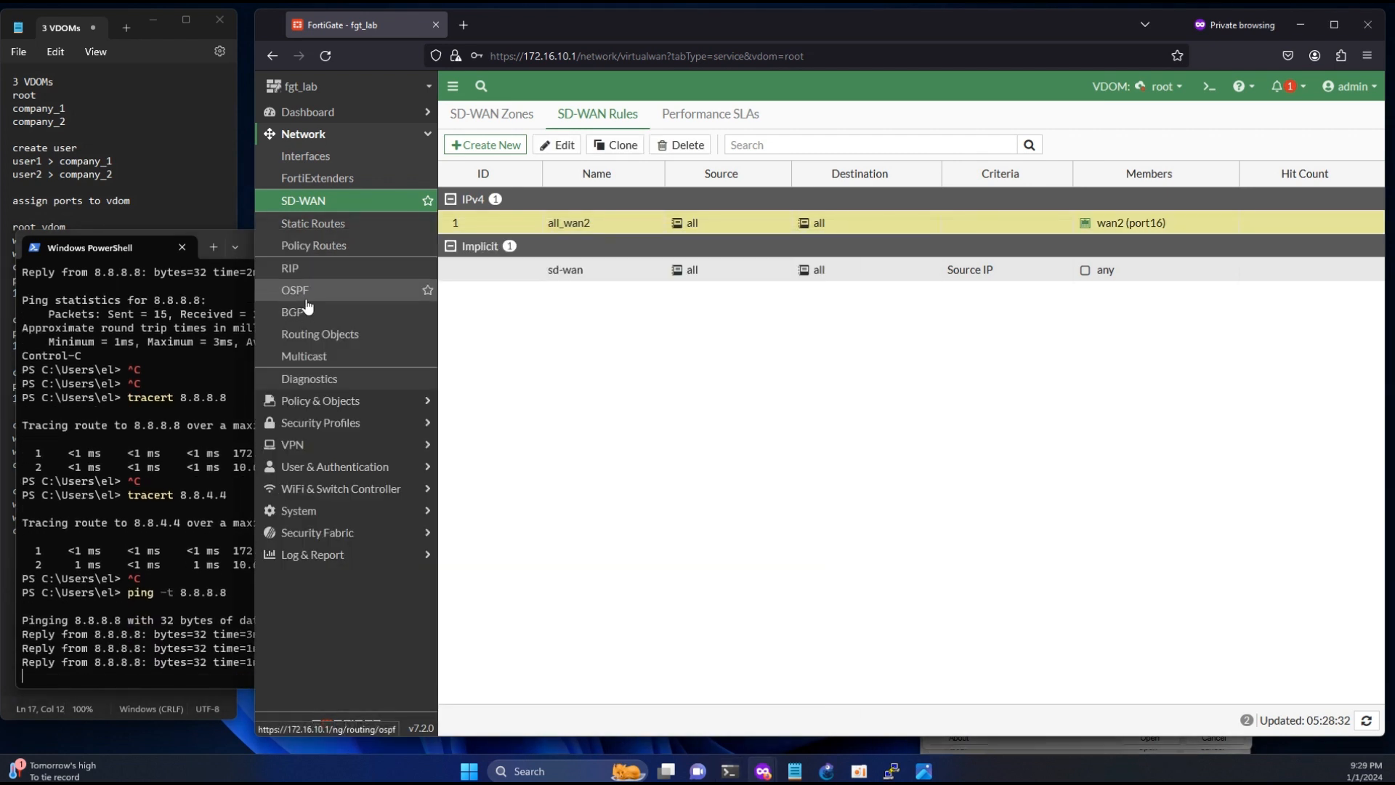
click(310, 157)
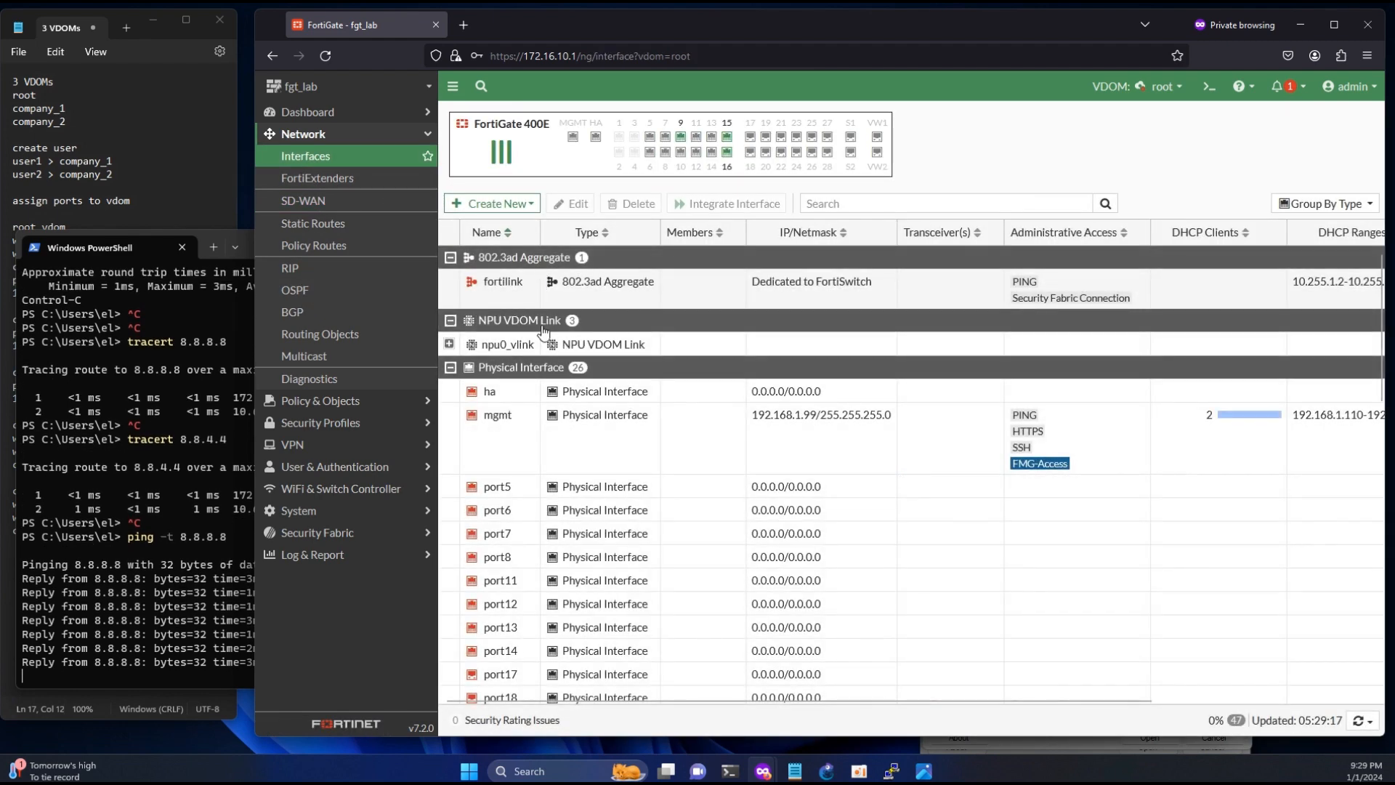
scroll(549, 399, down, 5)
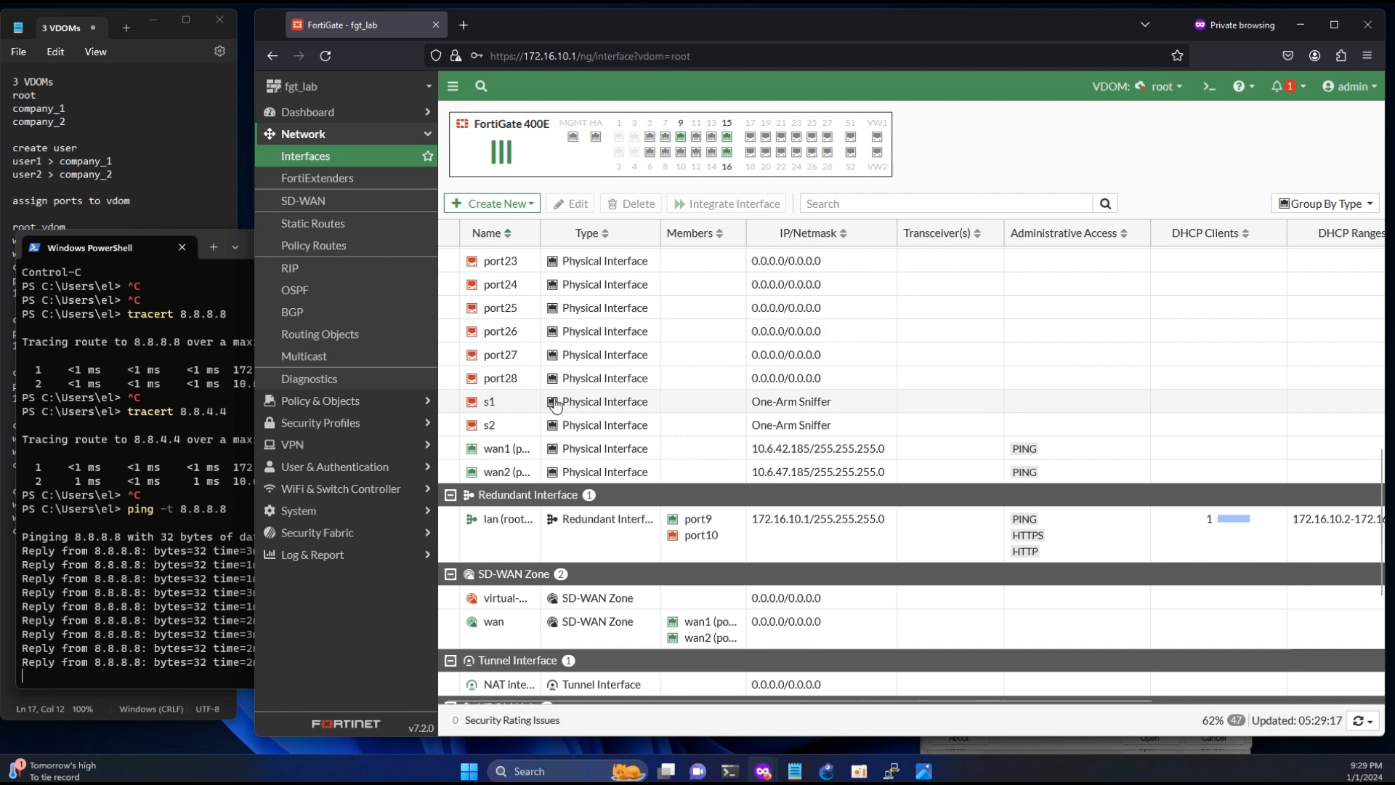
click(509, 473)
right_click(510, 476)
mouse_move(574, 477)
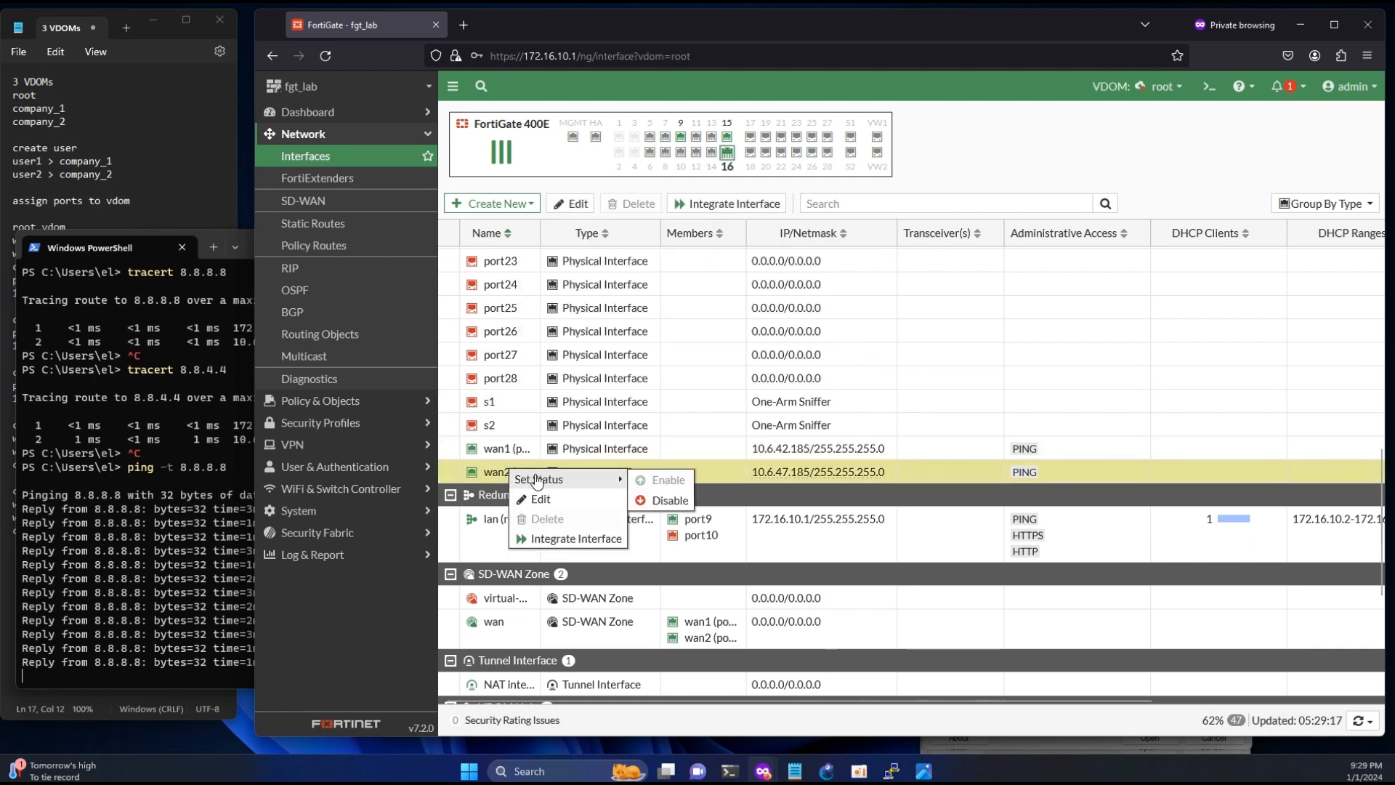
click(643, 499)
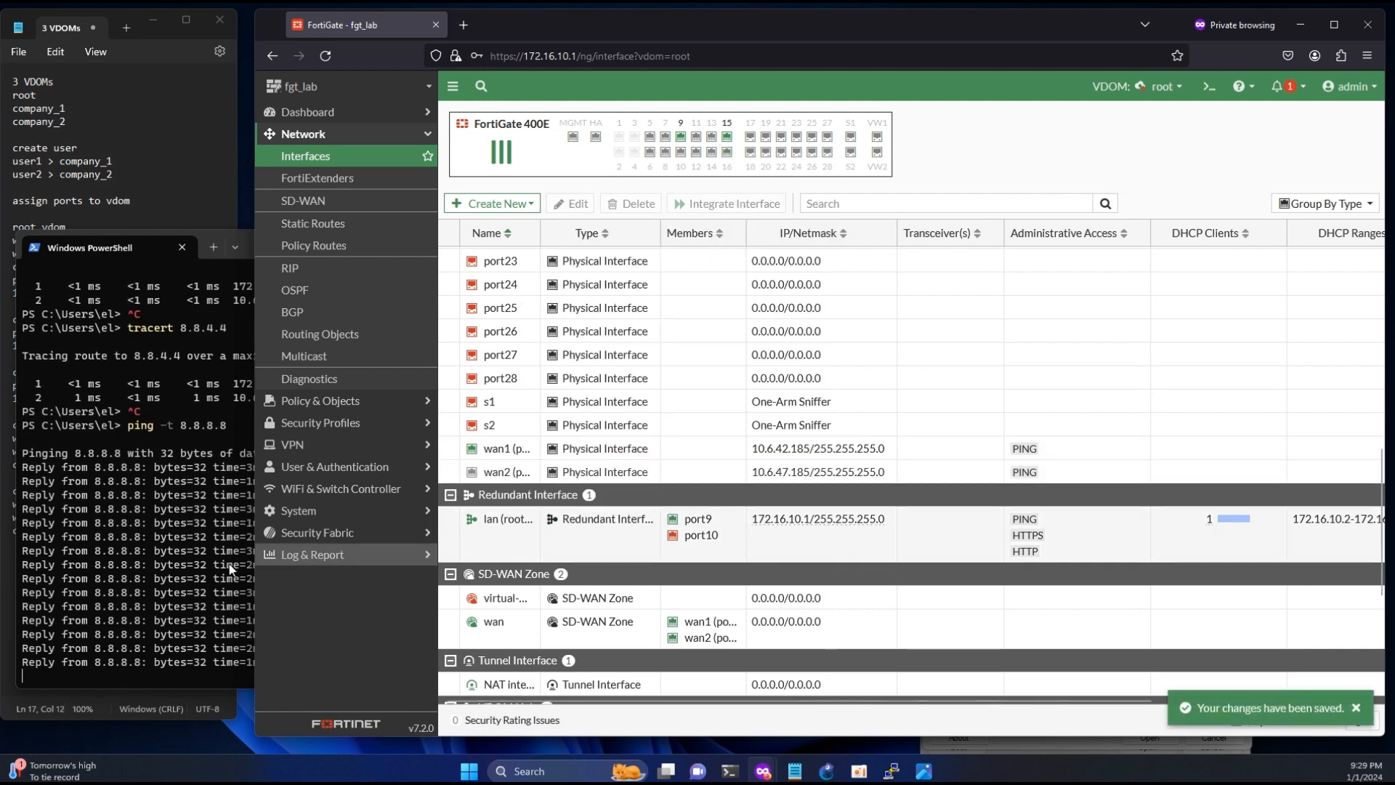
- Open a second PowerShell session, trace the route to 8.8.8.8 with tracert and stop it after the second hop
click(162, 564)
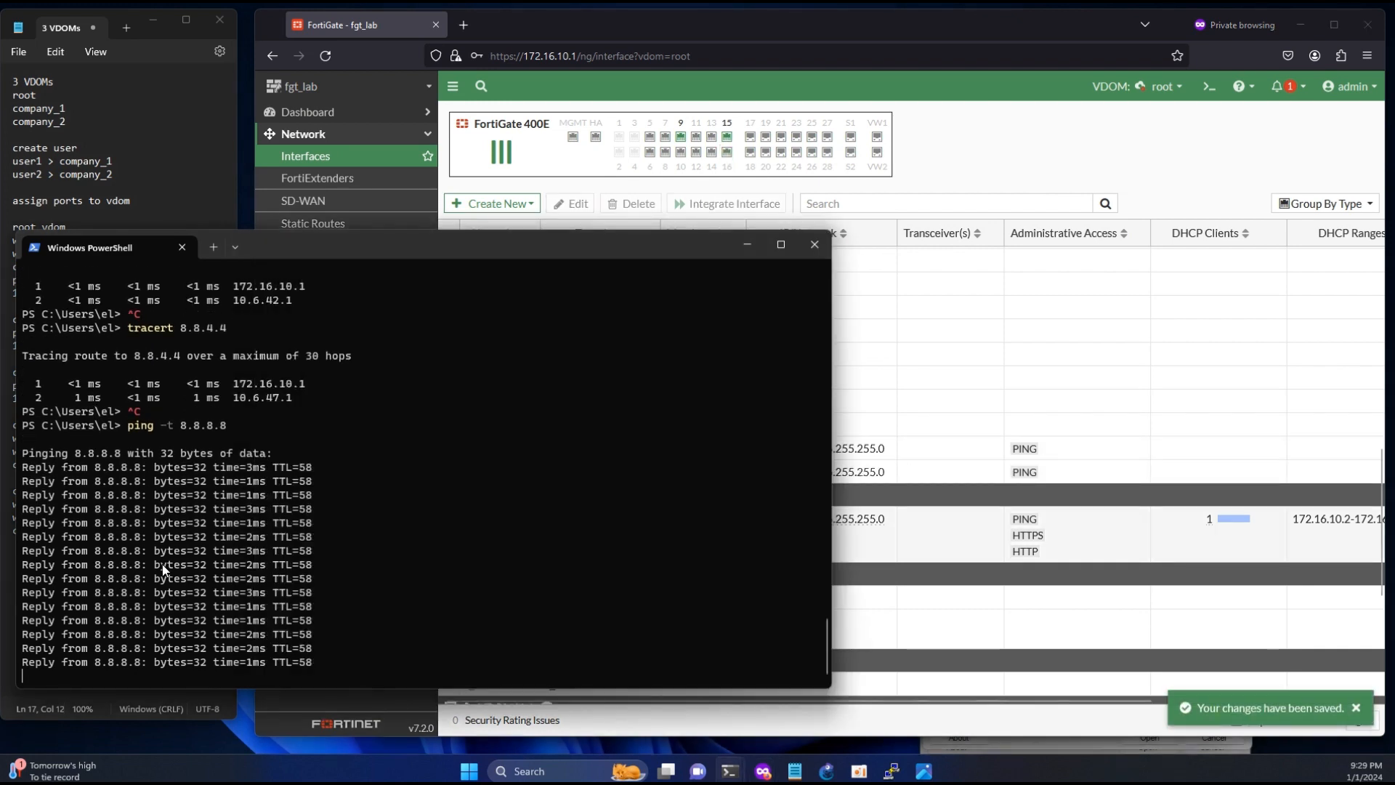
click(213, 247)
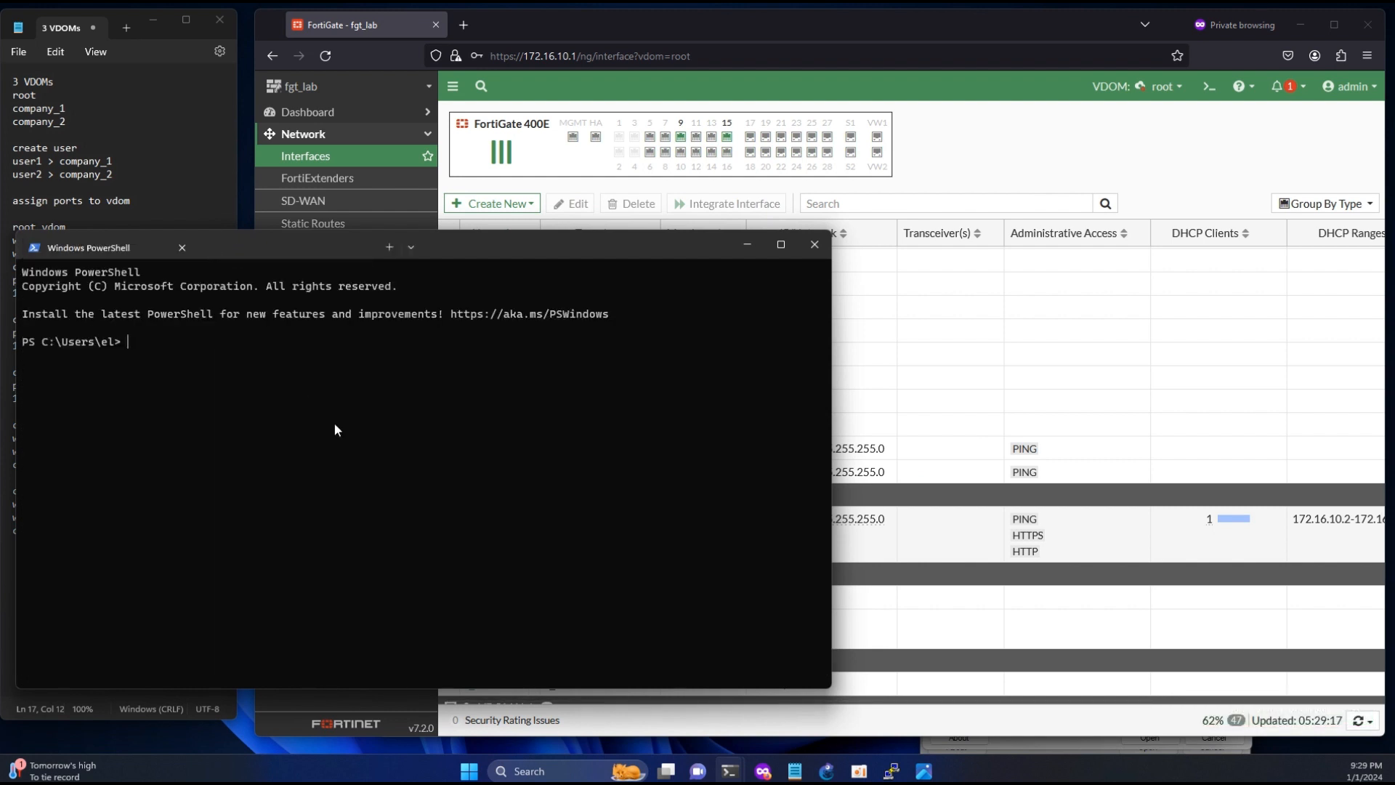
text(tracert )
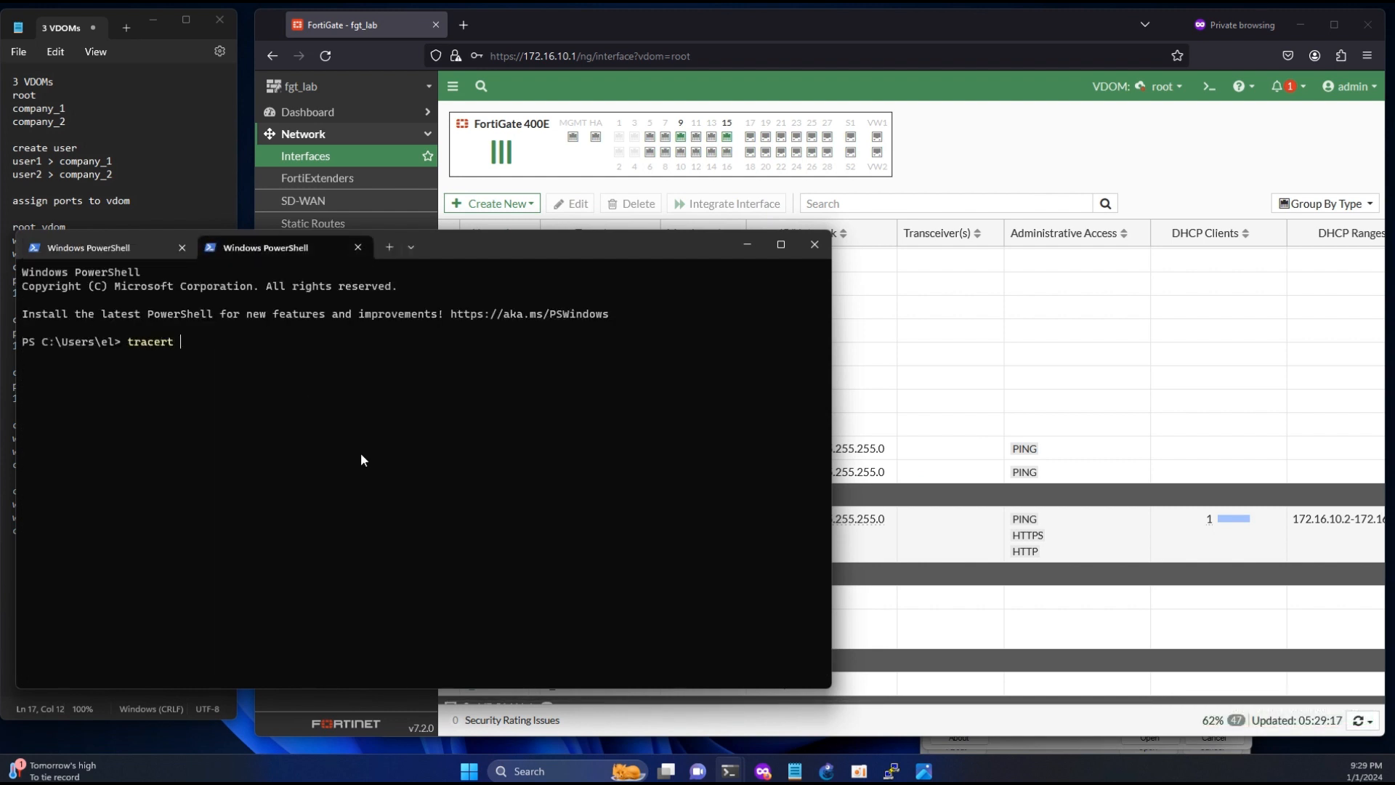
text(8.8.8.8)
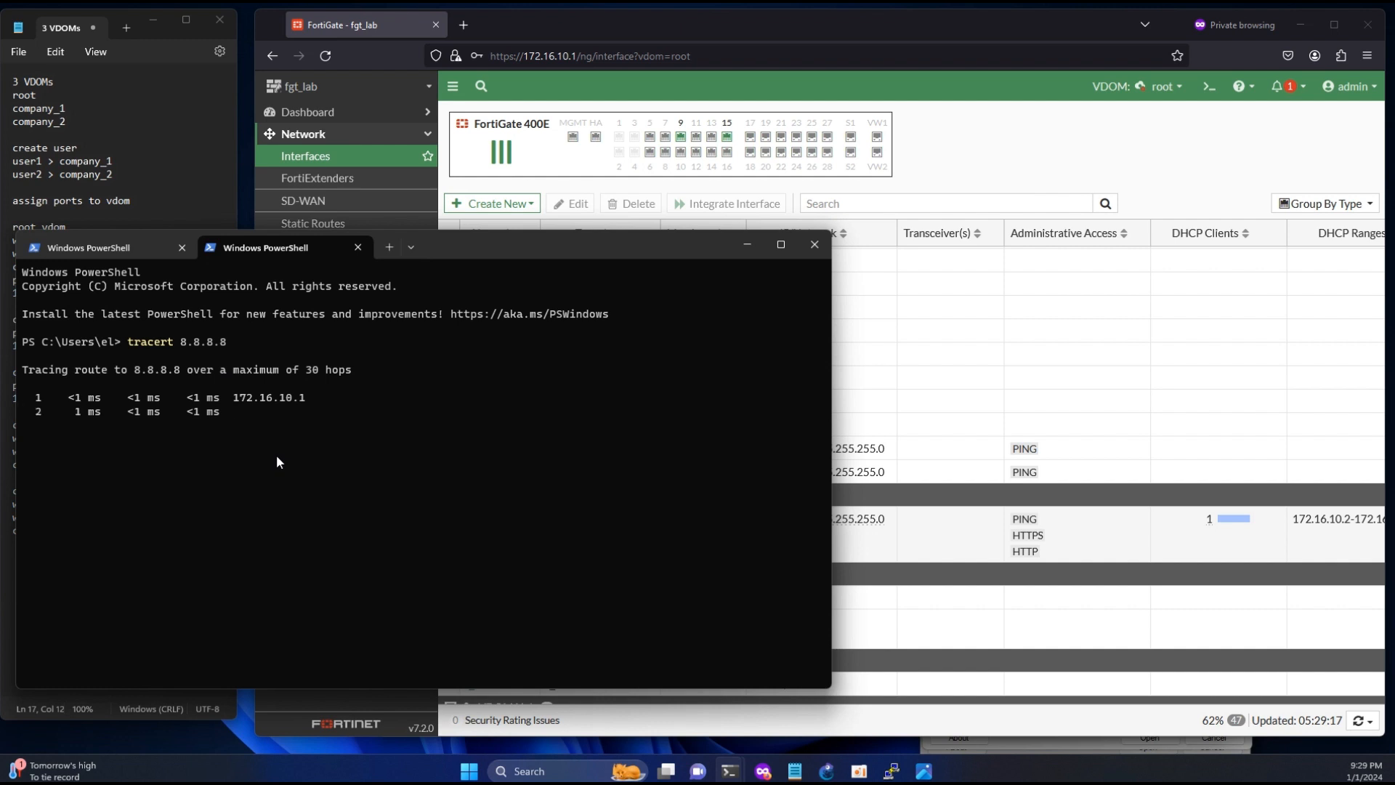
key(ctrl+c)
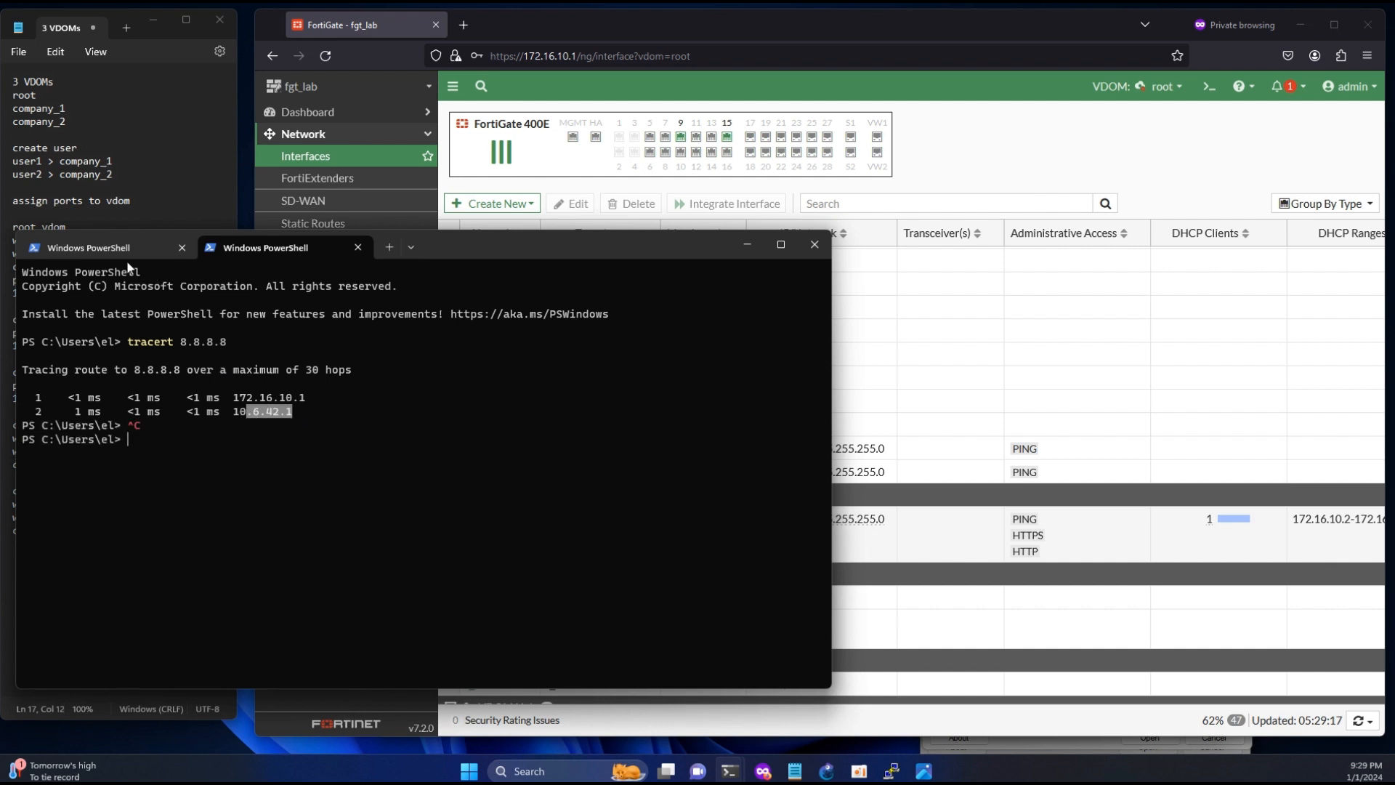
- Stop the continuous ping in the first PowerShell session and compare the second hops of the traces in both sessions
click(109, 248)
key(ctrl+c)
scroll(276, 512, up, 2)
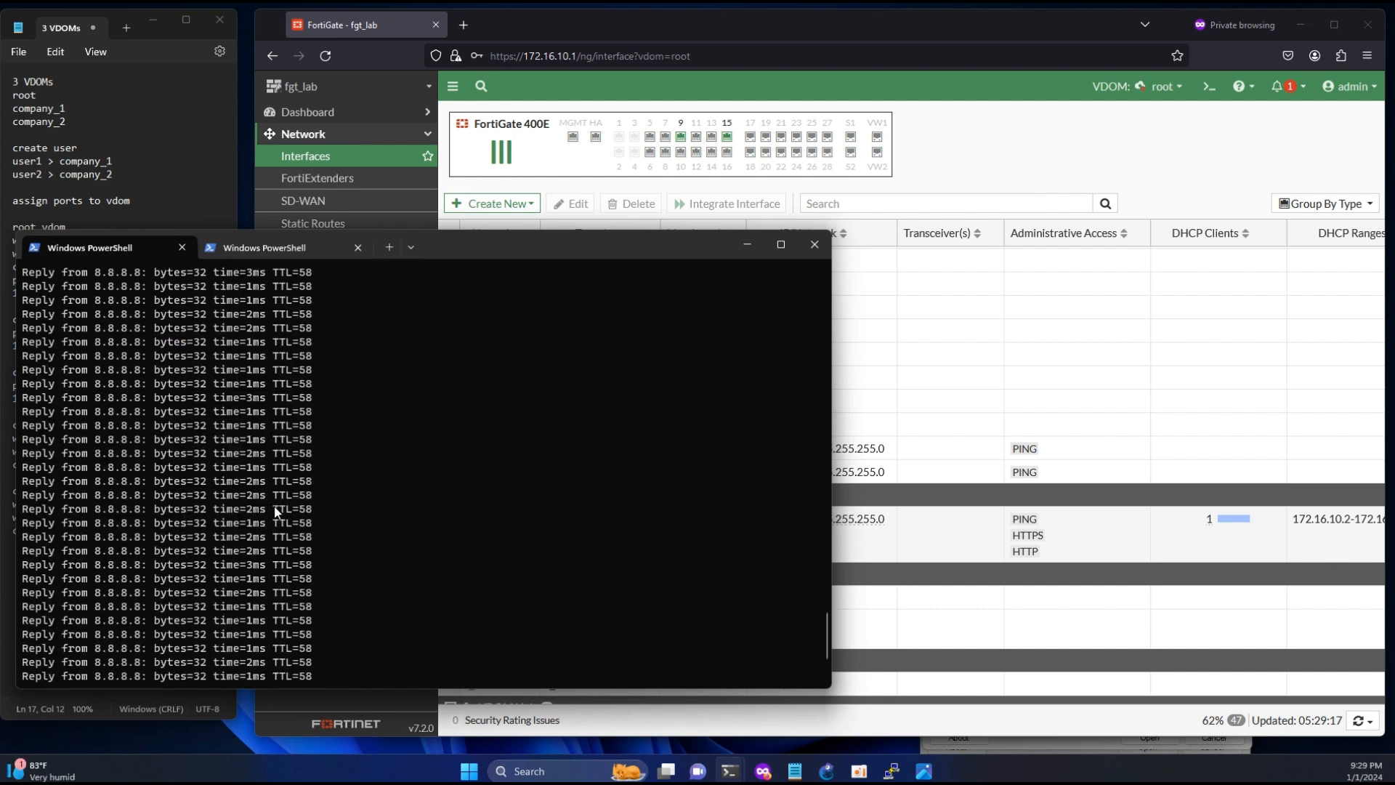
scroll(276, 512, up, 5)
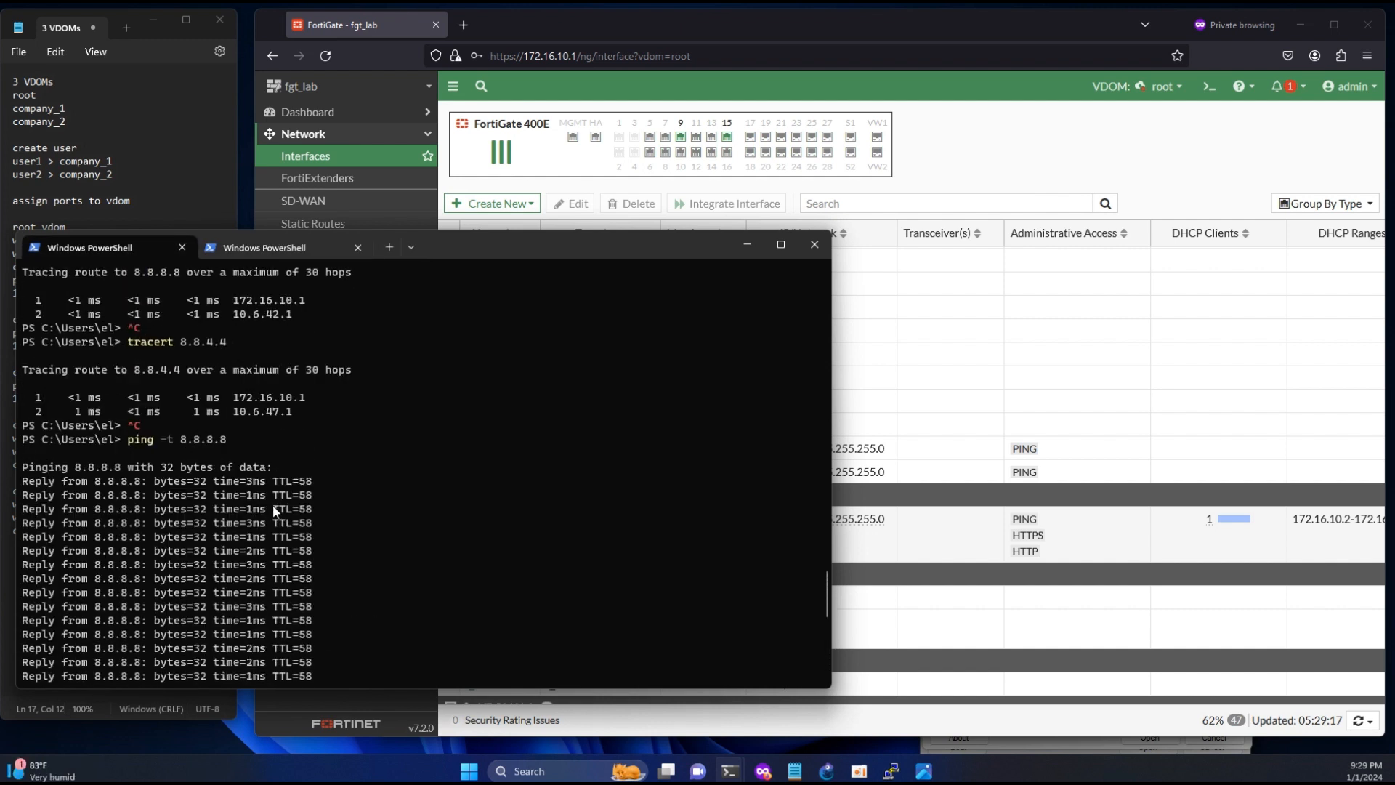
click(268, 249)
click(307, 437)
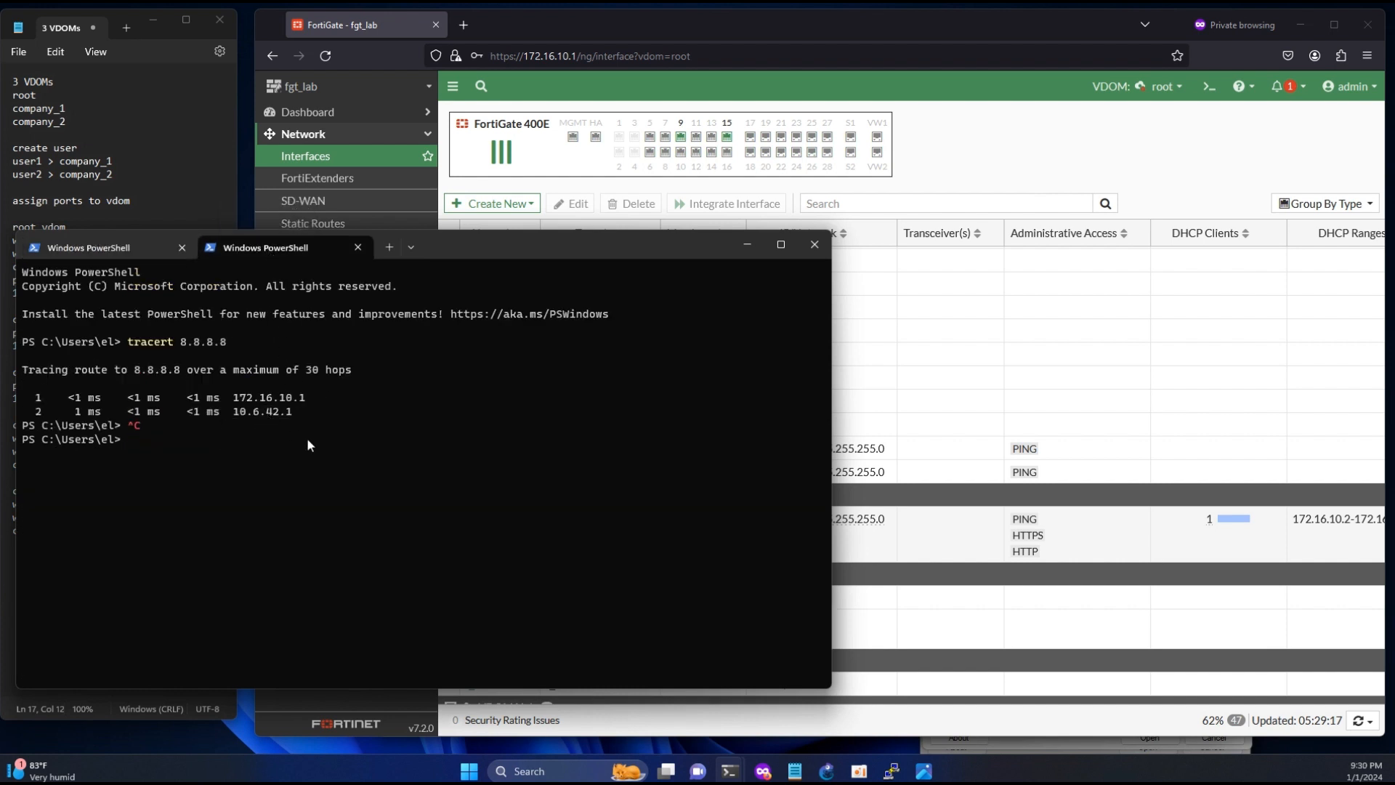
click(109, 248)
drag(287, 451, 246, 448)
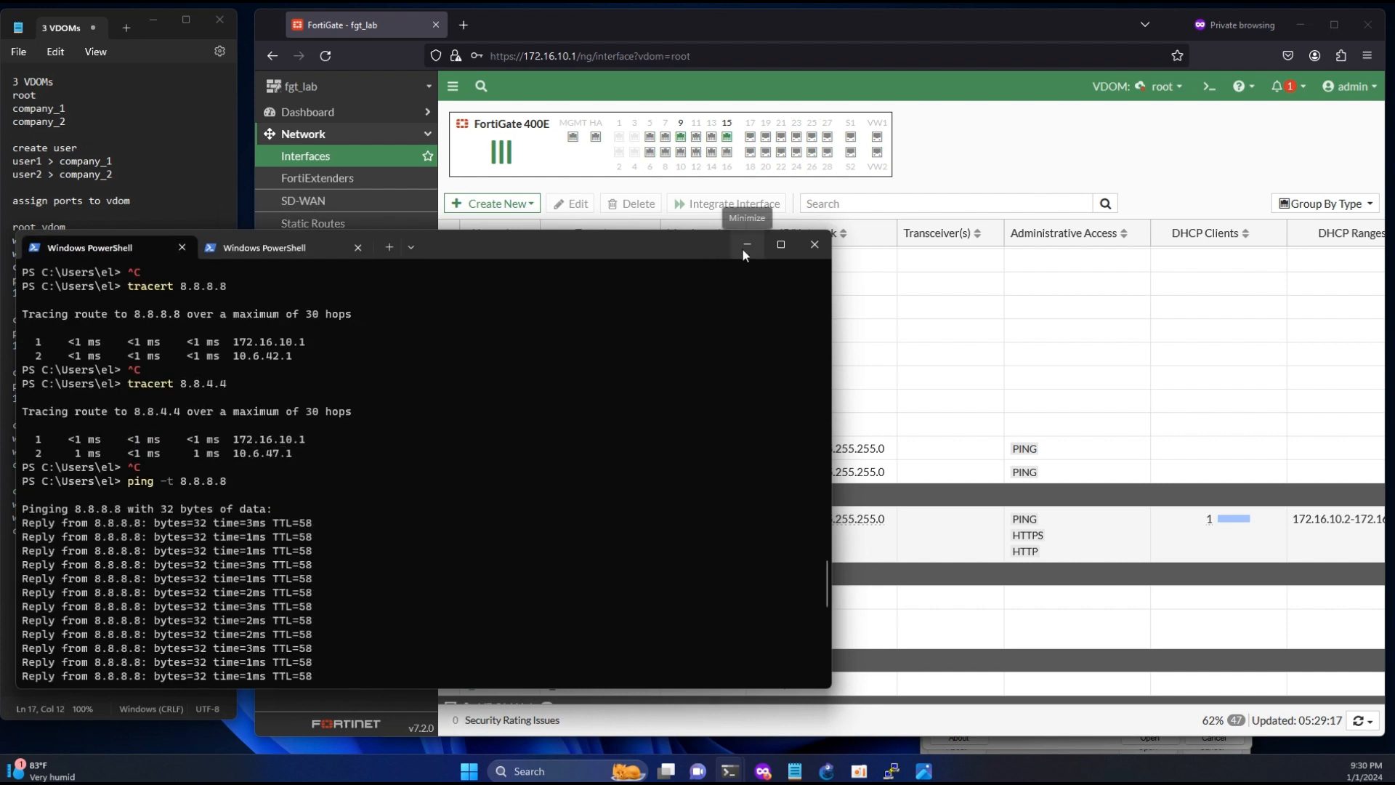
- Minimize PowerShell, review the VDOM network diagram management-vdom.png and minimize it again
click(745, 246)
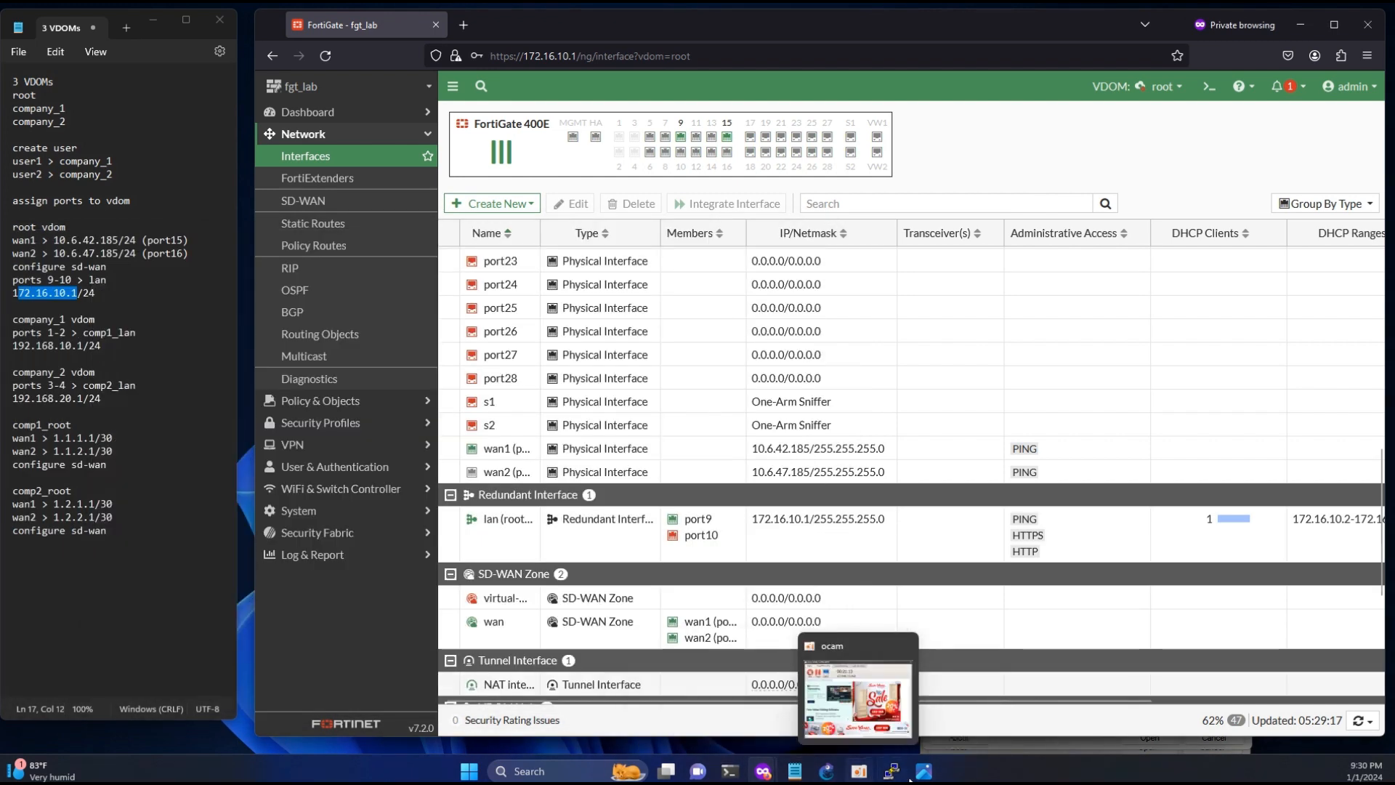
click(922, 772)
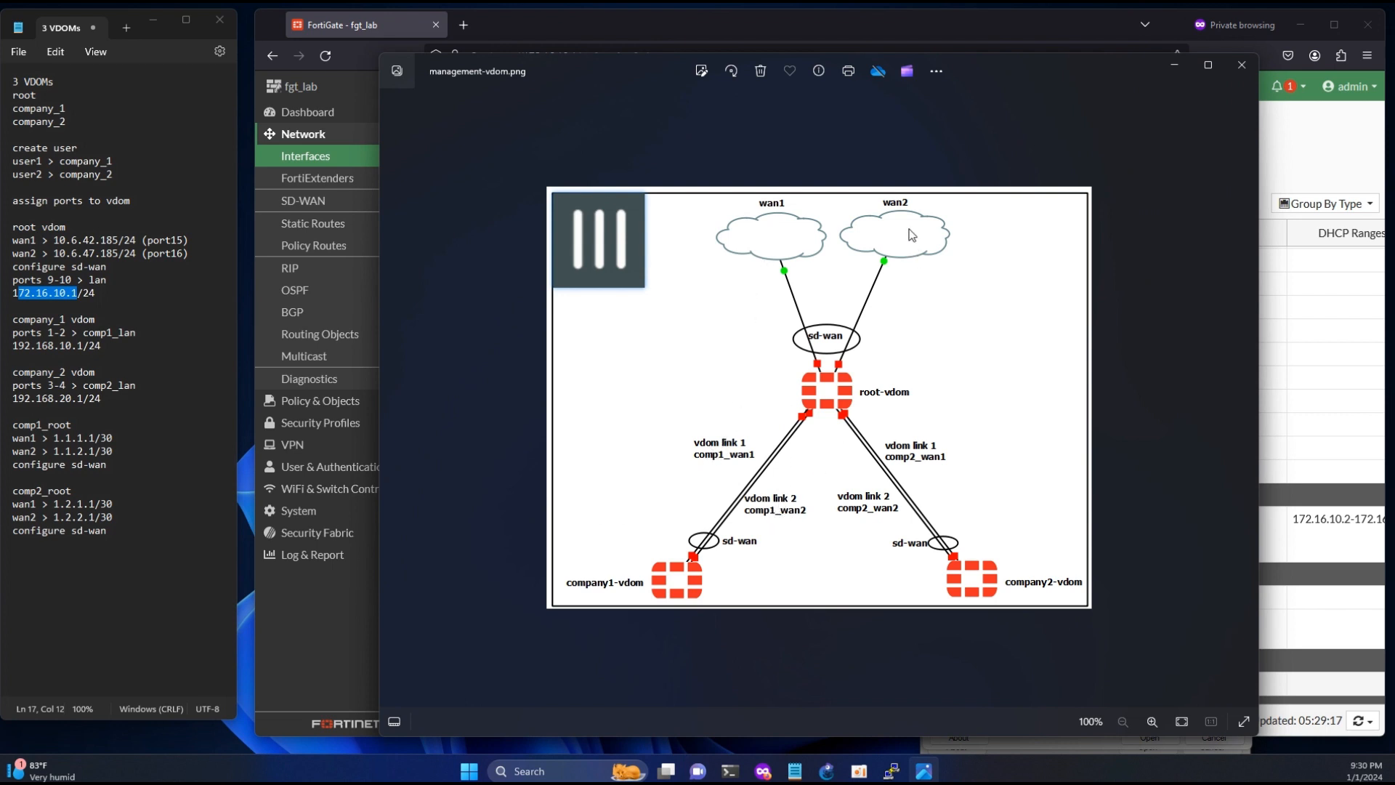
click(1171, 63)
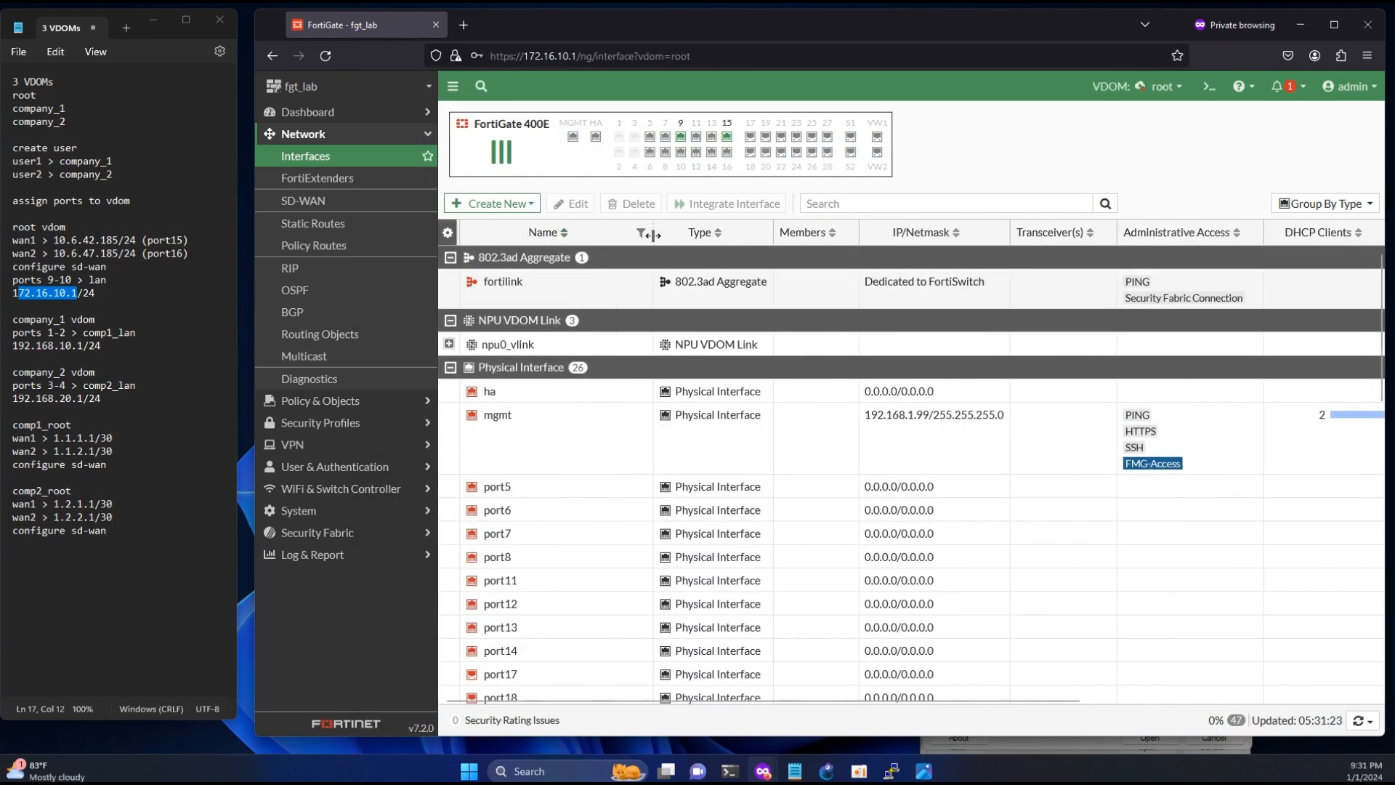
- Copy the VDOM link name comp11_root from the interface list and paste it at the end of the 3 VDOMs notes
scroll(638, 472, down, 10)
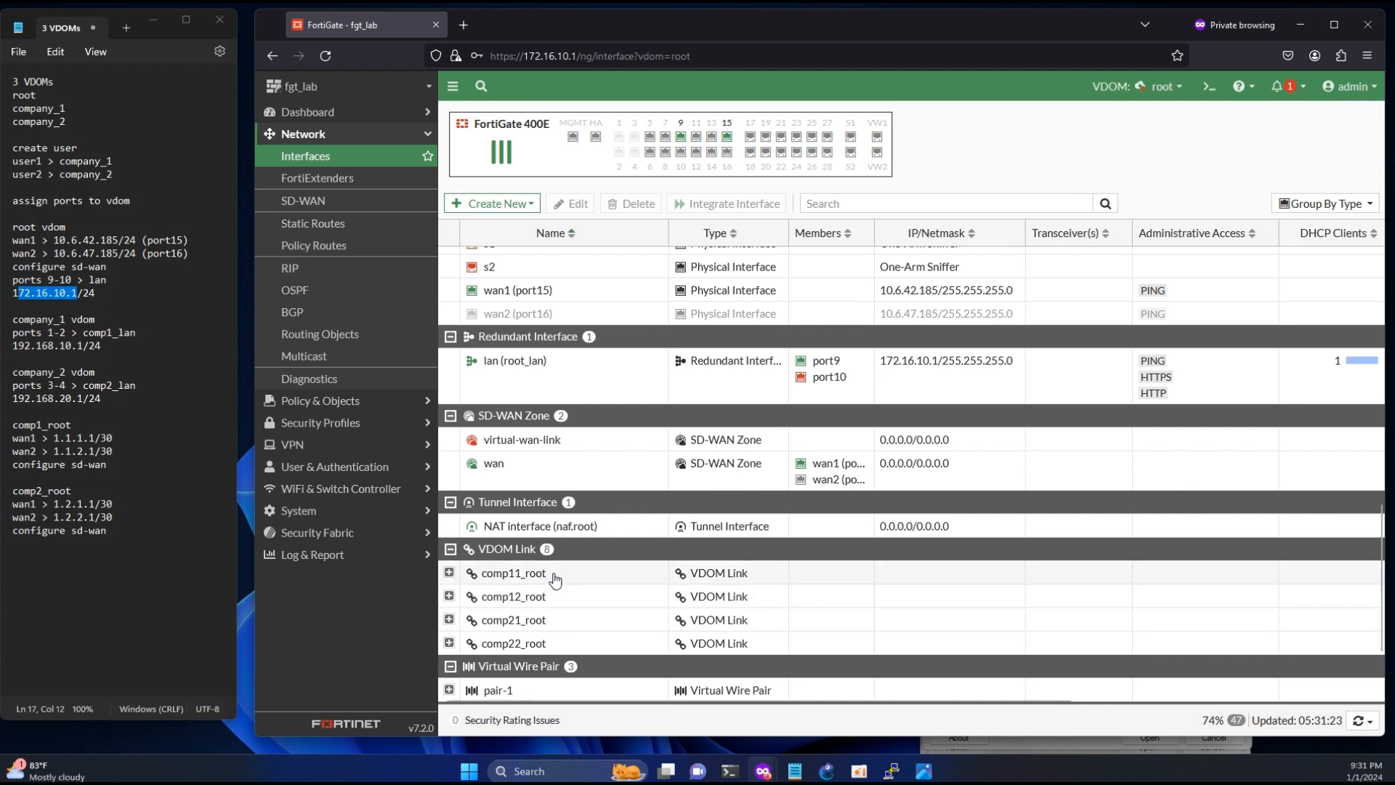
drag(555, 579, 479, 579)
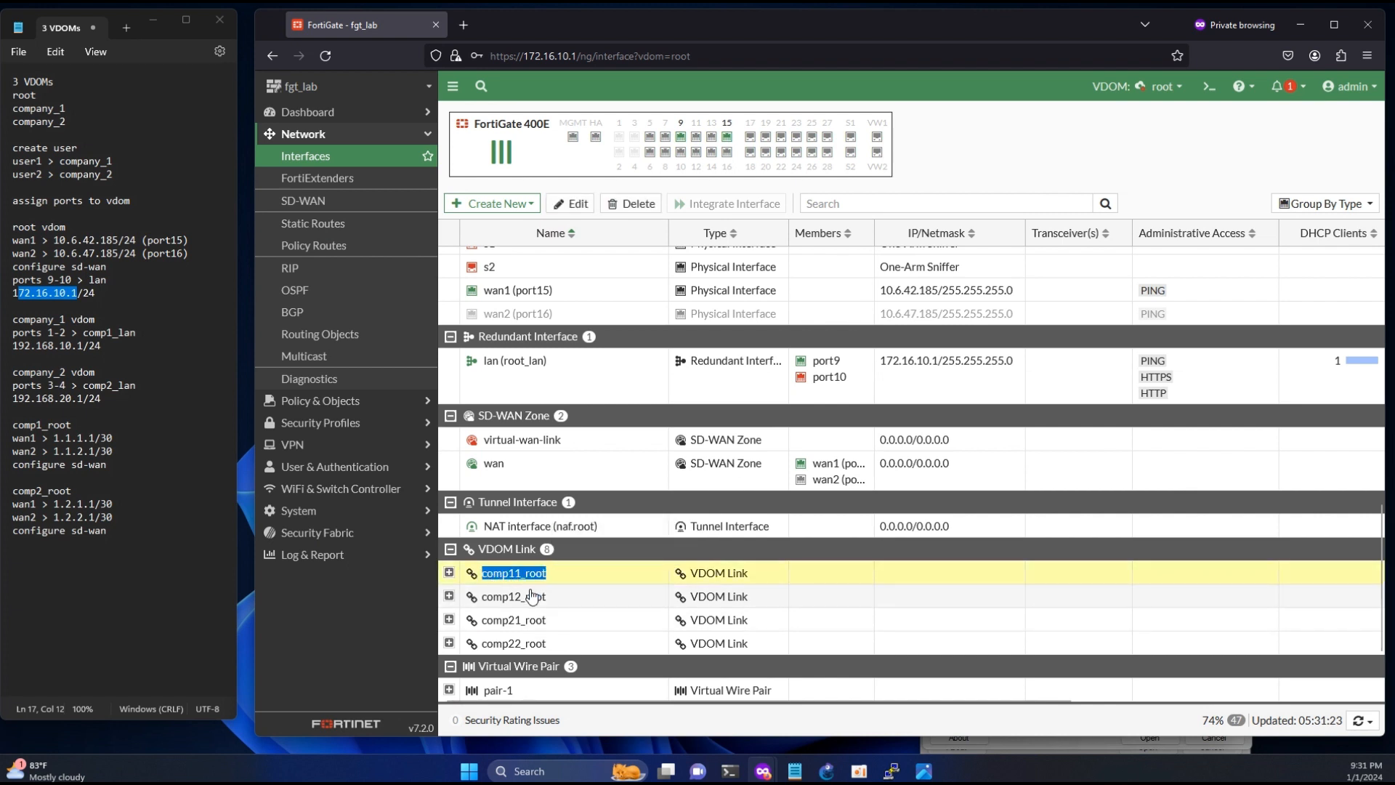
key(ctrl+c)
click(97, 578)
key(ctrl+v)
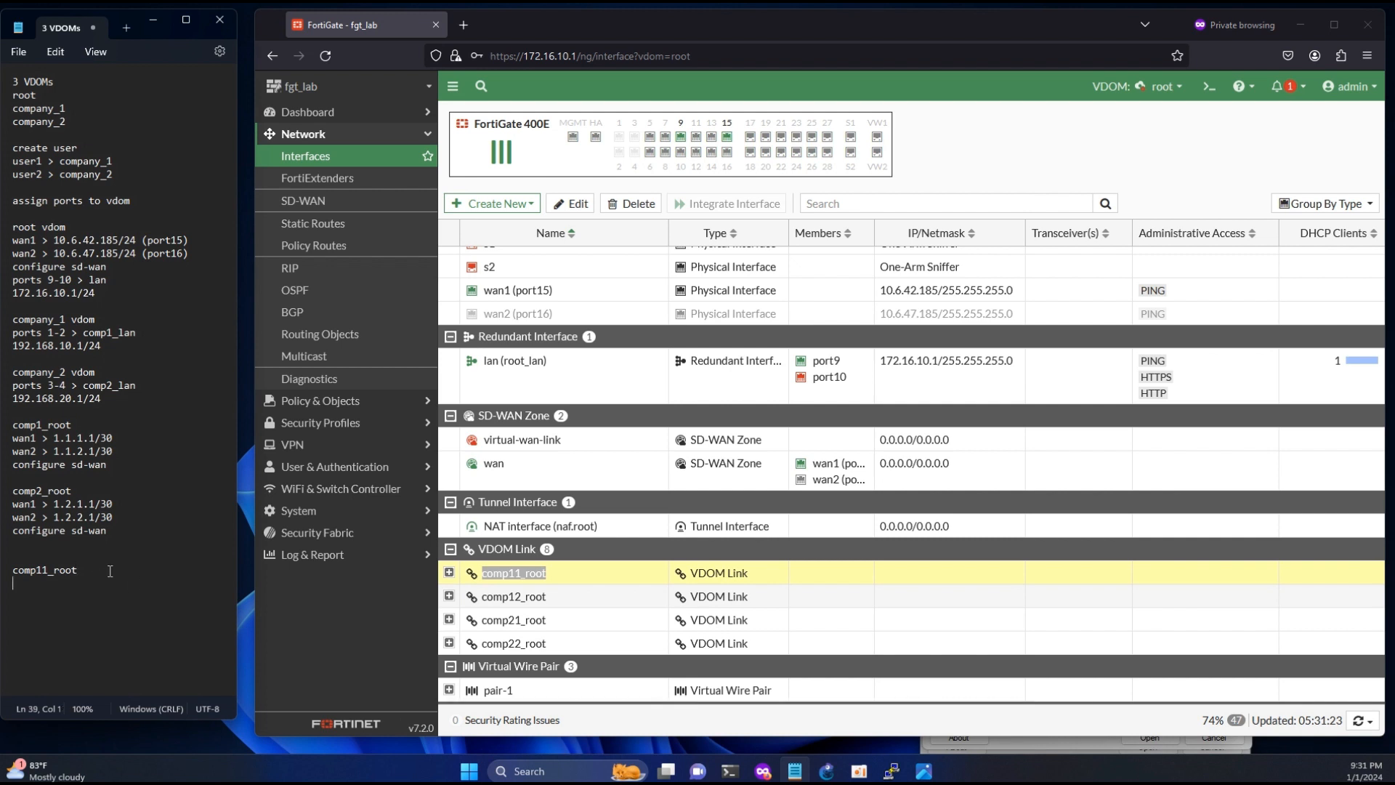
- Complete the VDOM link list in the 3 VDOMs notes with comp12_root, comp21_root and comp22_root below comp11_root
key(ctrl+v)
key(ctrl+v)
key(ctrl+v)
key(Up)
key(Up)
key(Up)
key(Right)
key(Right)
key(Right)
key(Right)
key(Right)
key(Right)
key(BackSpace)
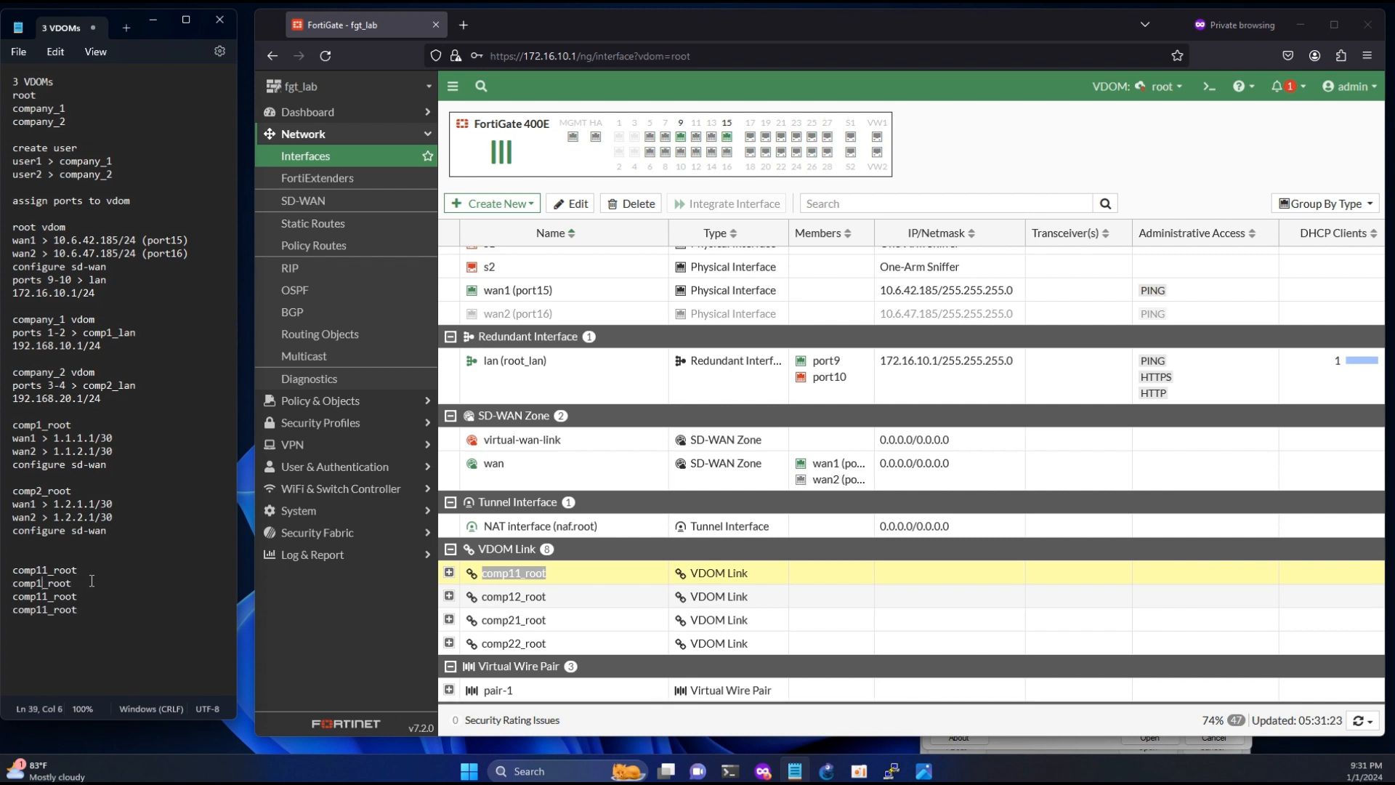
text(2)
click(42, 596)
key(BackSpace)
text(2)
click(48, 610)
key(BackSpace)
key(BackSpace)
text(22)
click(306, 628)
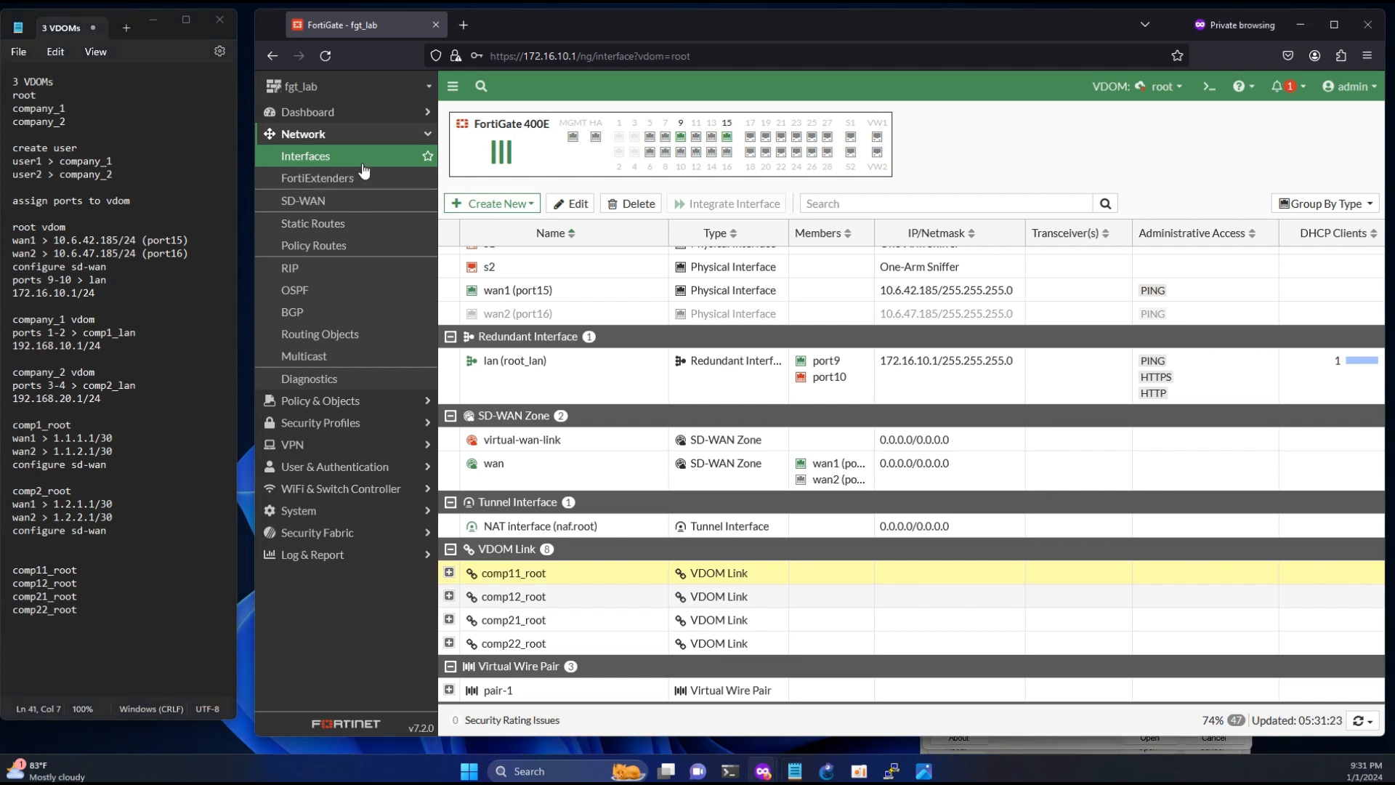
- Start a new SD-WAN rule in the root VDOM and name it comp11_root, copying the name from the notes
click(361, 200)
click(578, 120)
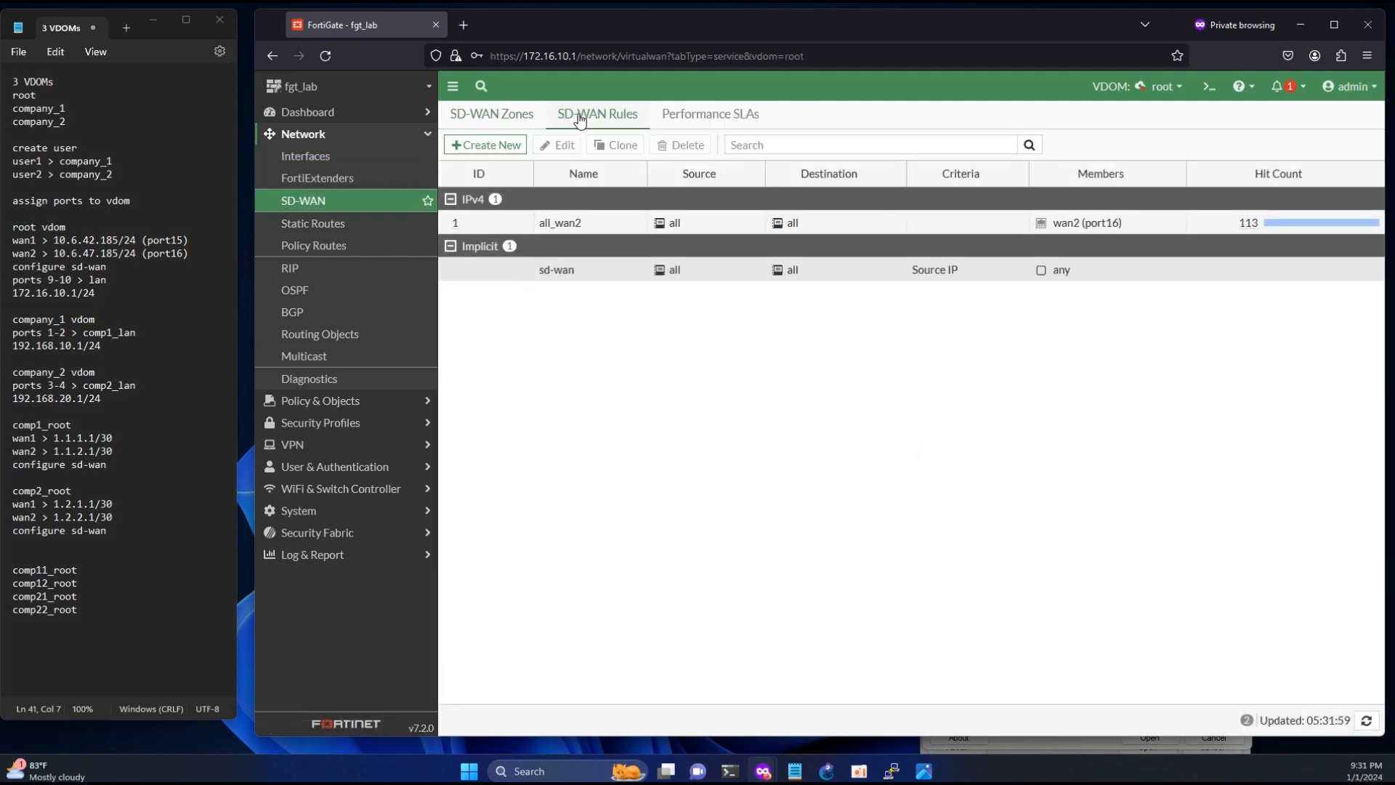
click(485, 146)
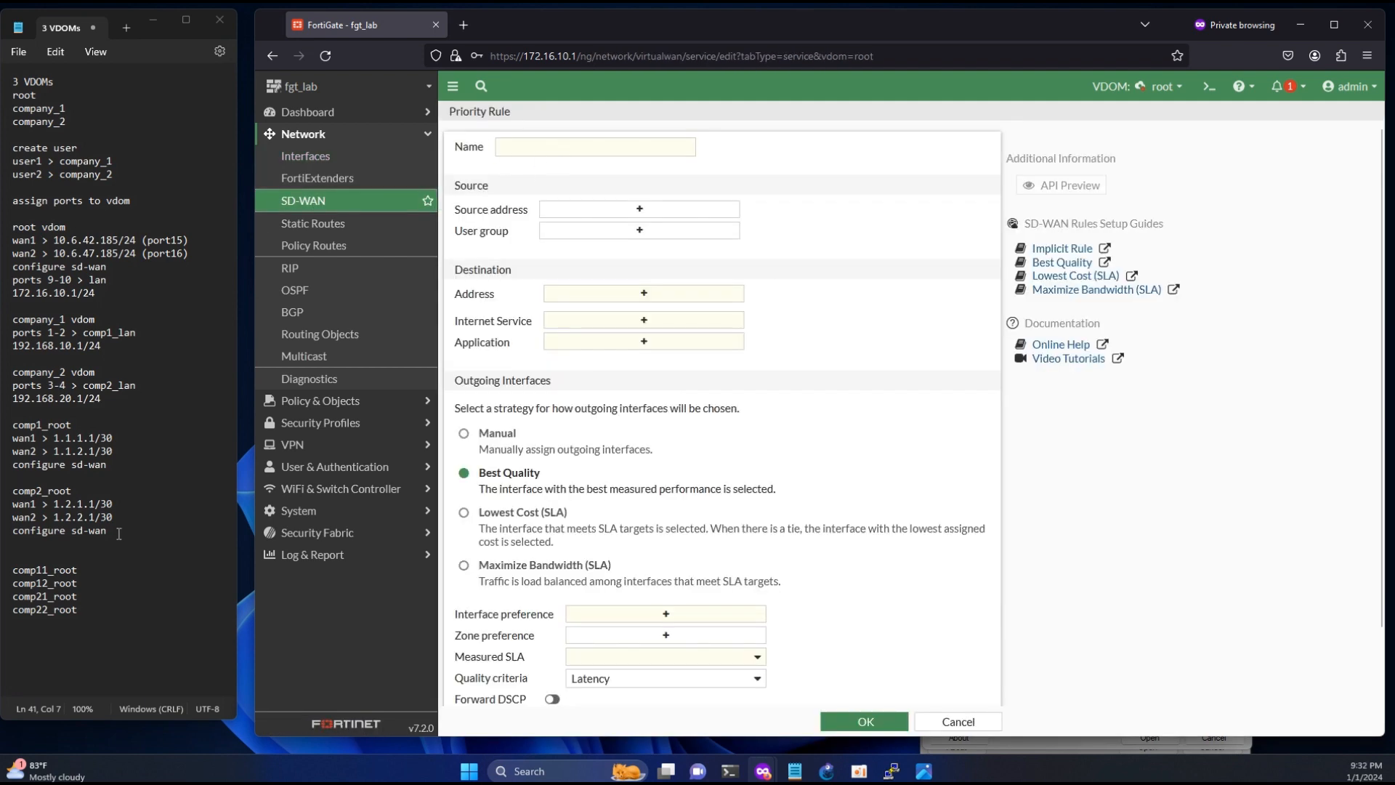
double_click(44, 569)
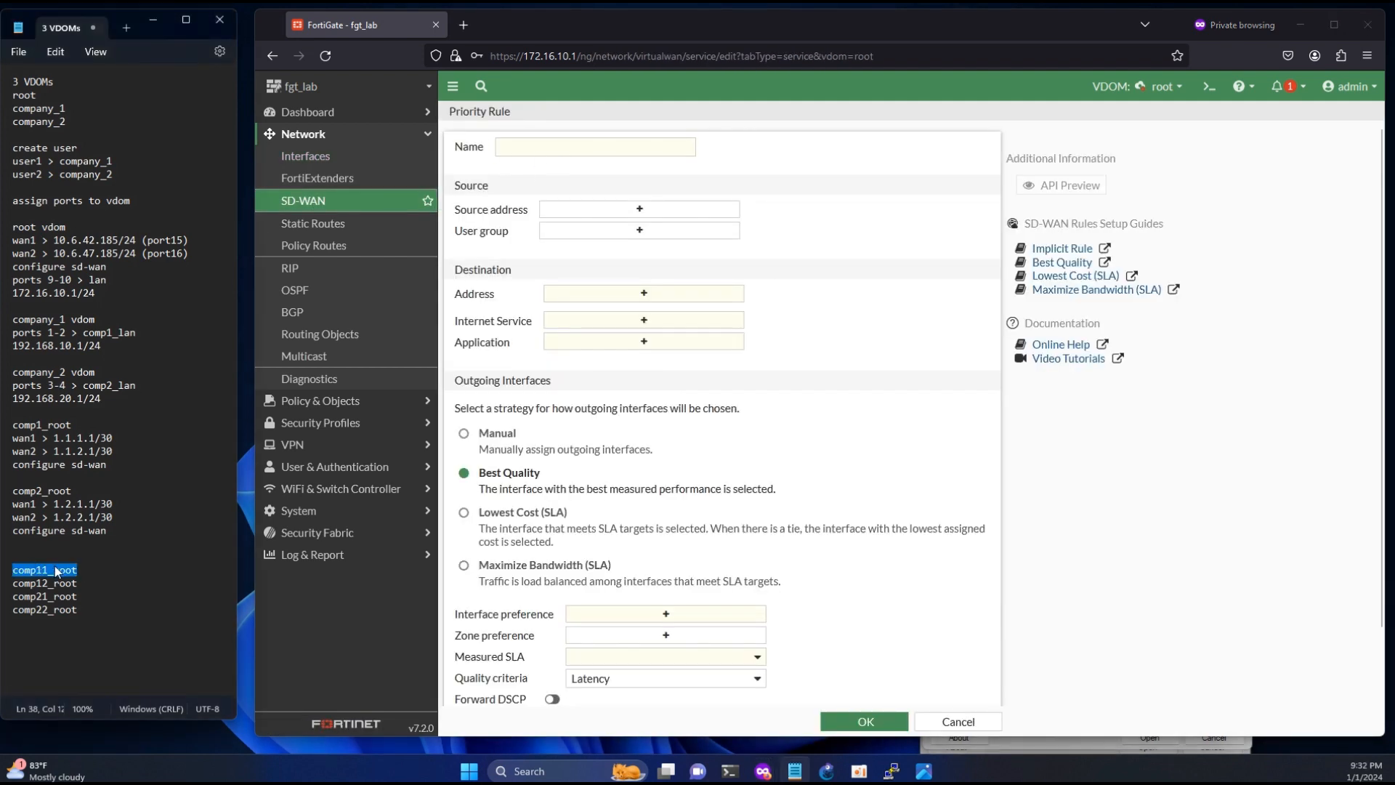
click(545, 147)
key(ctrl+v)
- Start a new address object for the rule's source address and name it comp11_root
click(610, 211)
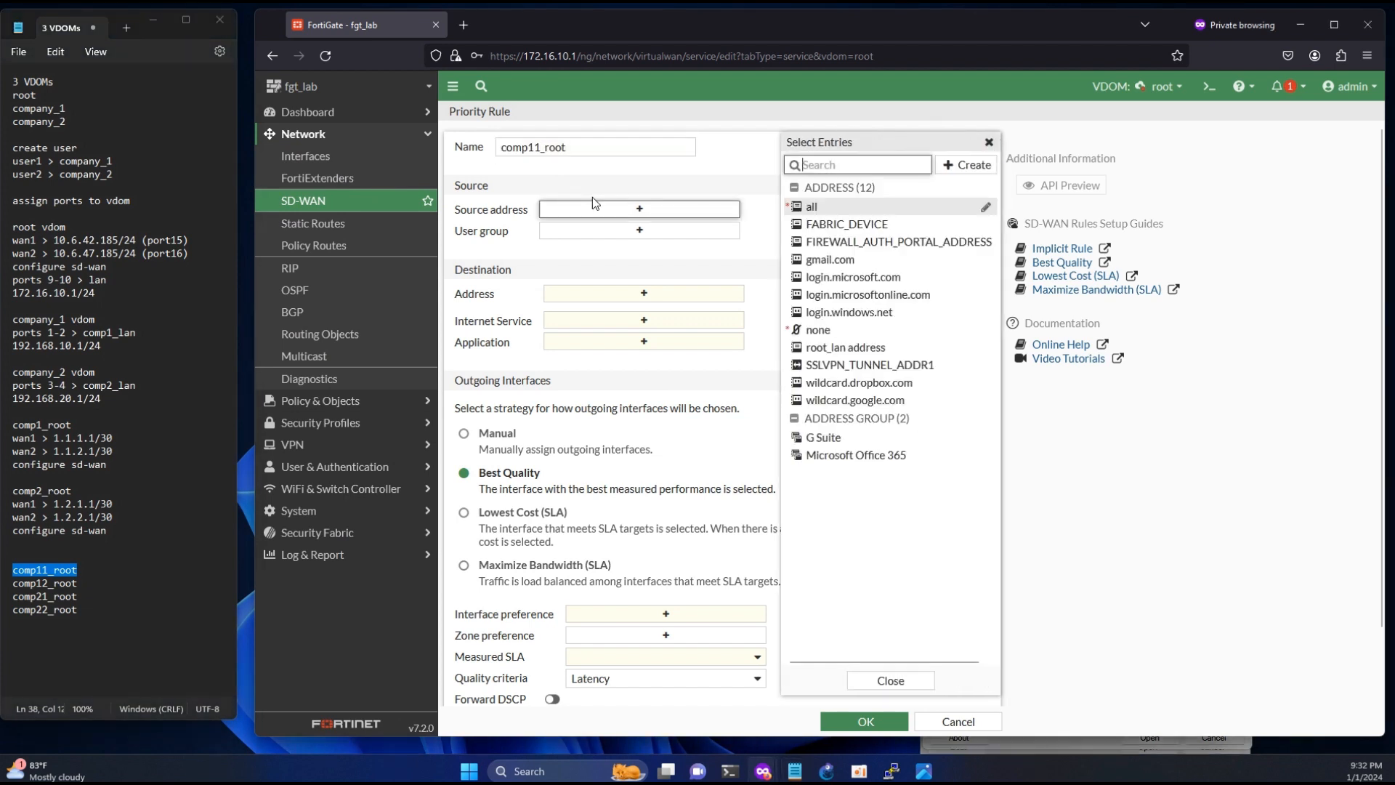
mouse_move(812, 211)
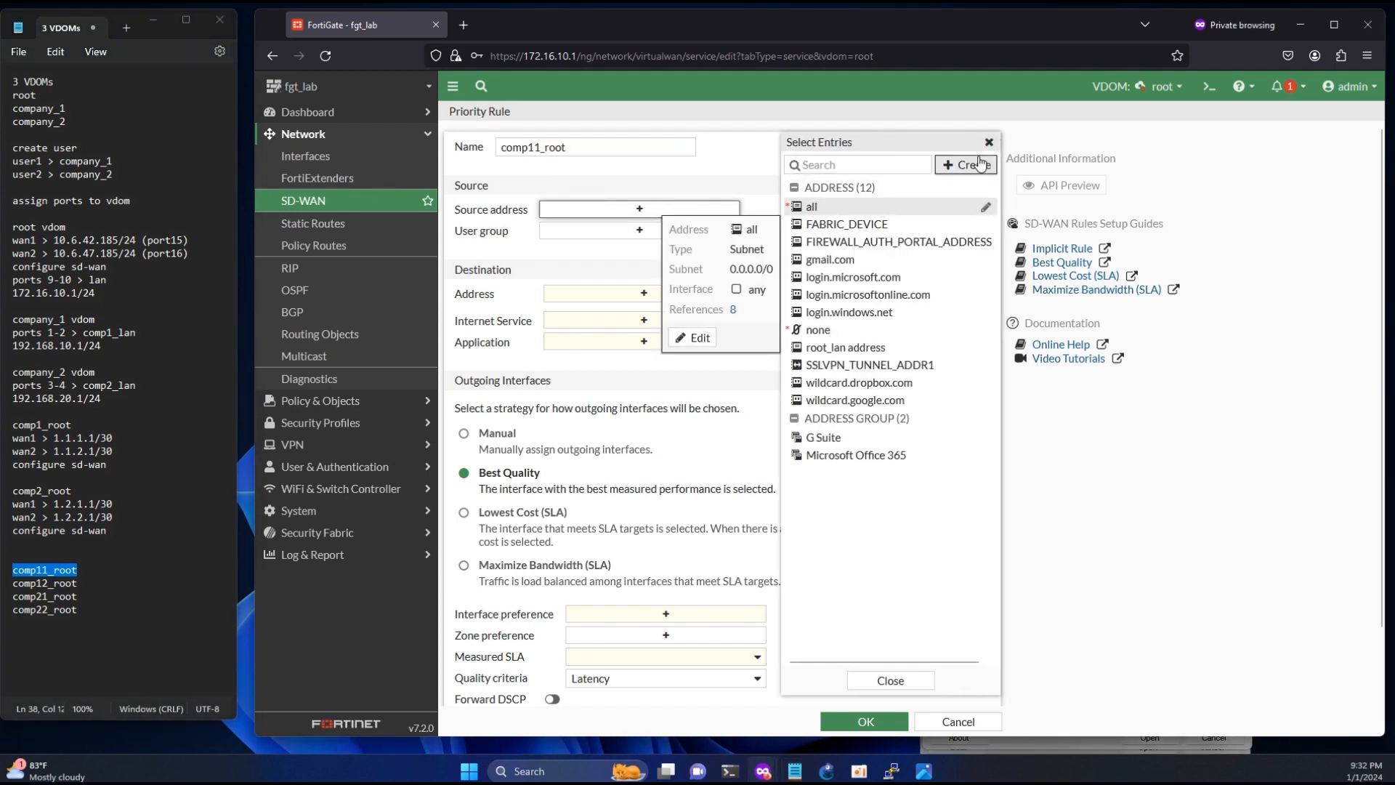
click(966, 164)
click(870, 208)
click(837, 151)
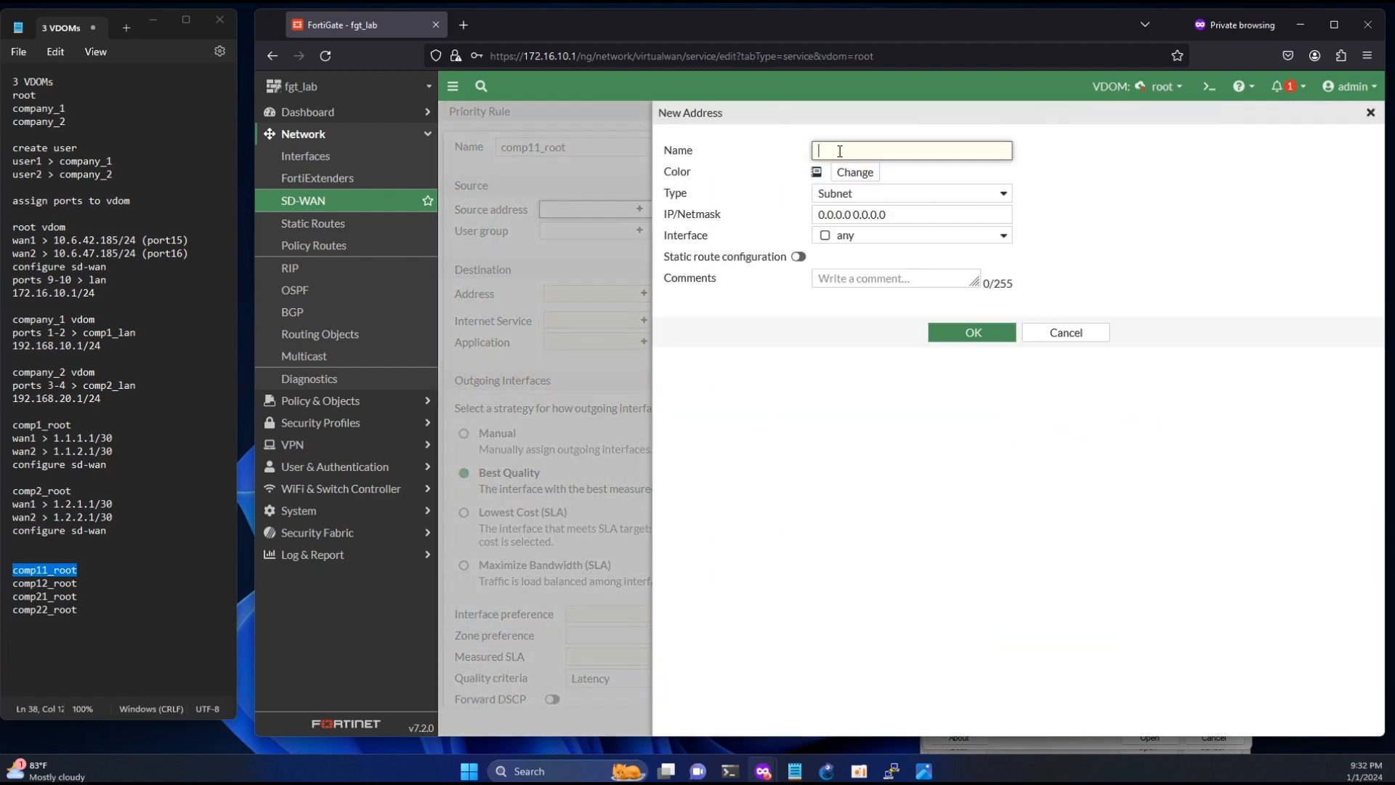
key(ctrl+v)
- Set the comp11_root address's IP/Netmask to 1.1.1.0/30, save it and use it as the rule's source
drag(119, 437, 60, 439)
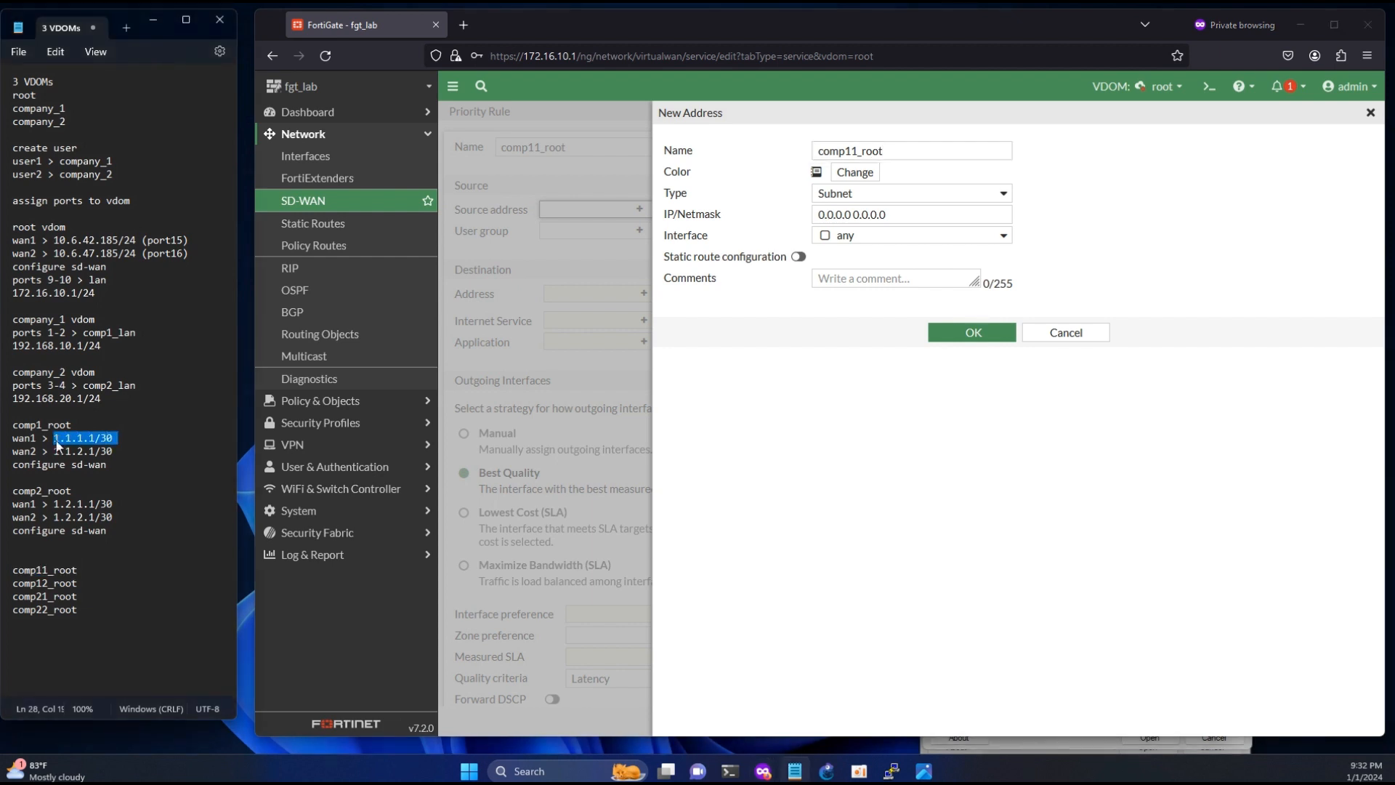
key(ctrl+c)
click(895, 215)
key(ctrl+a)
key(ctrl+v)
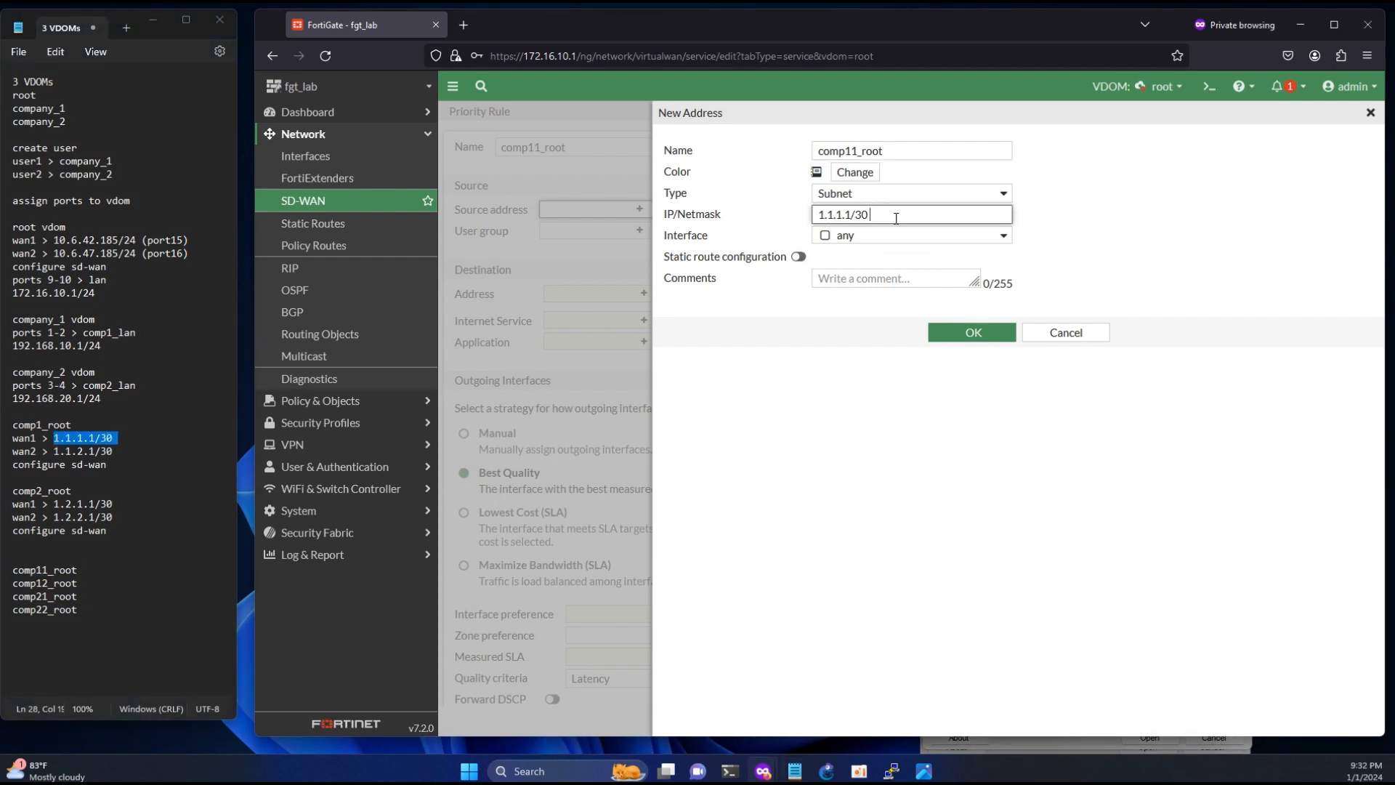
click(854, 221)
key(BackSpace)
text(0)
click(973, 332)
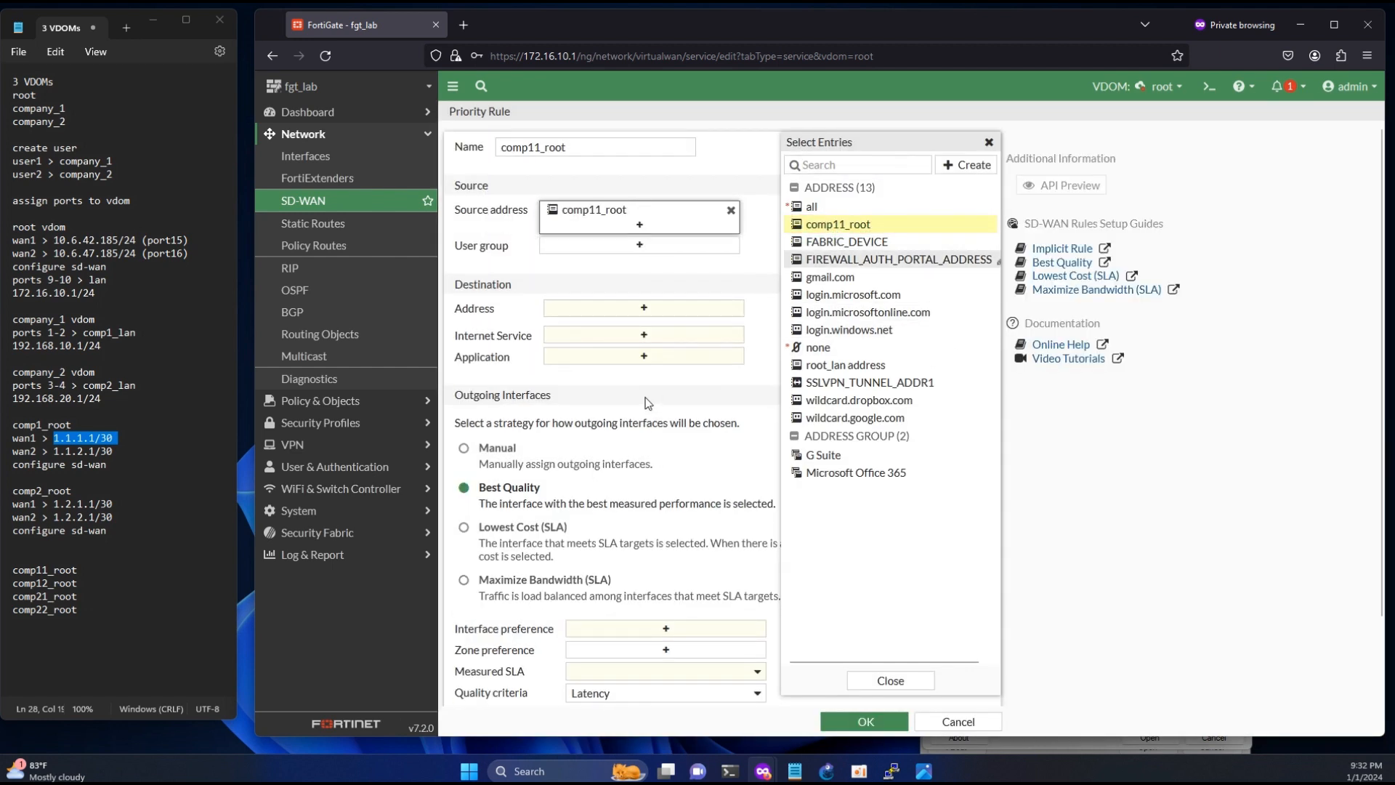
- Set the comp11_root rule's destination to all, assign wan1 (port15) with the Manual strategy and save the rule
click(644, 307)
click(812, 207)
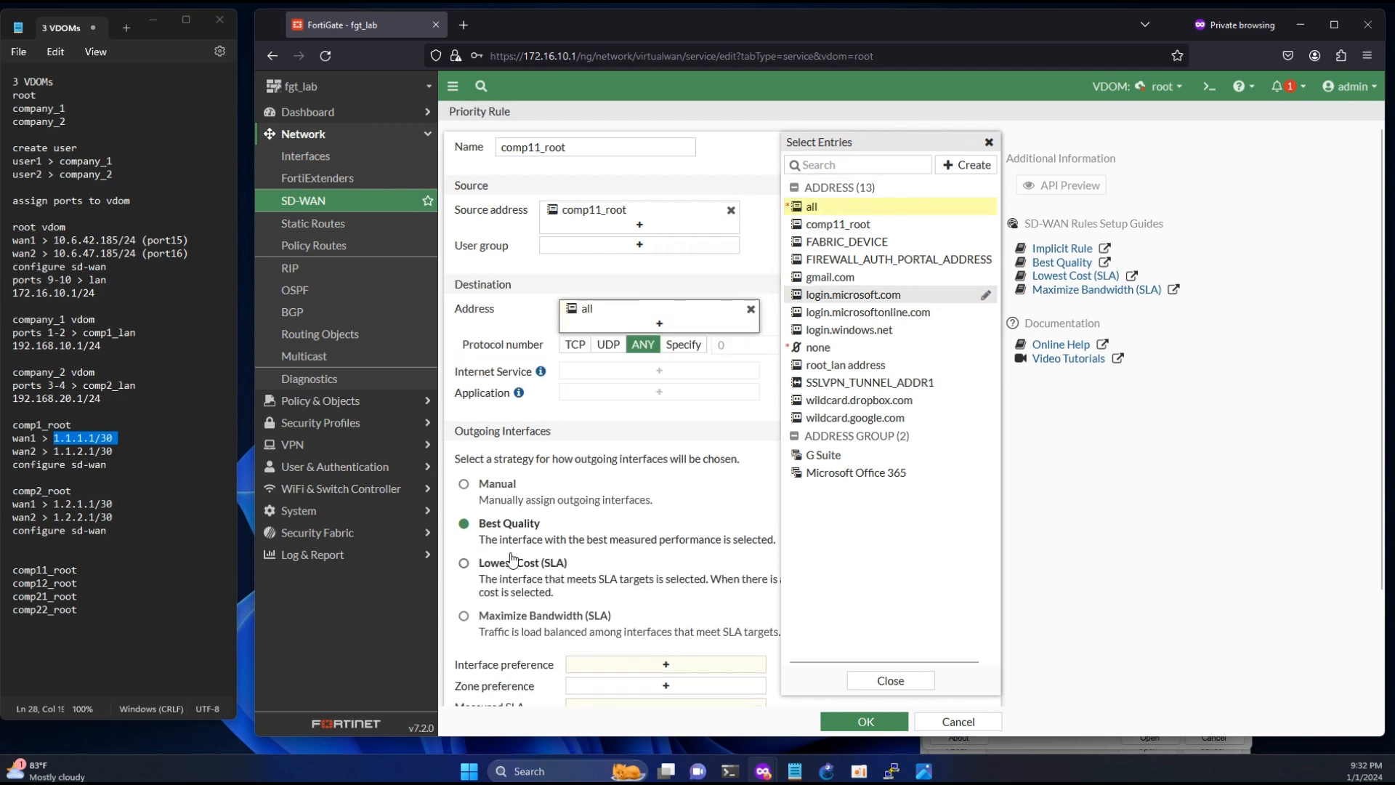
click(485, 483)
click(650, 660)
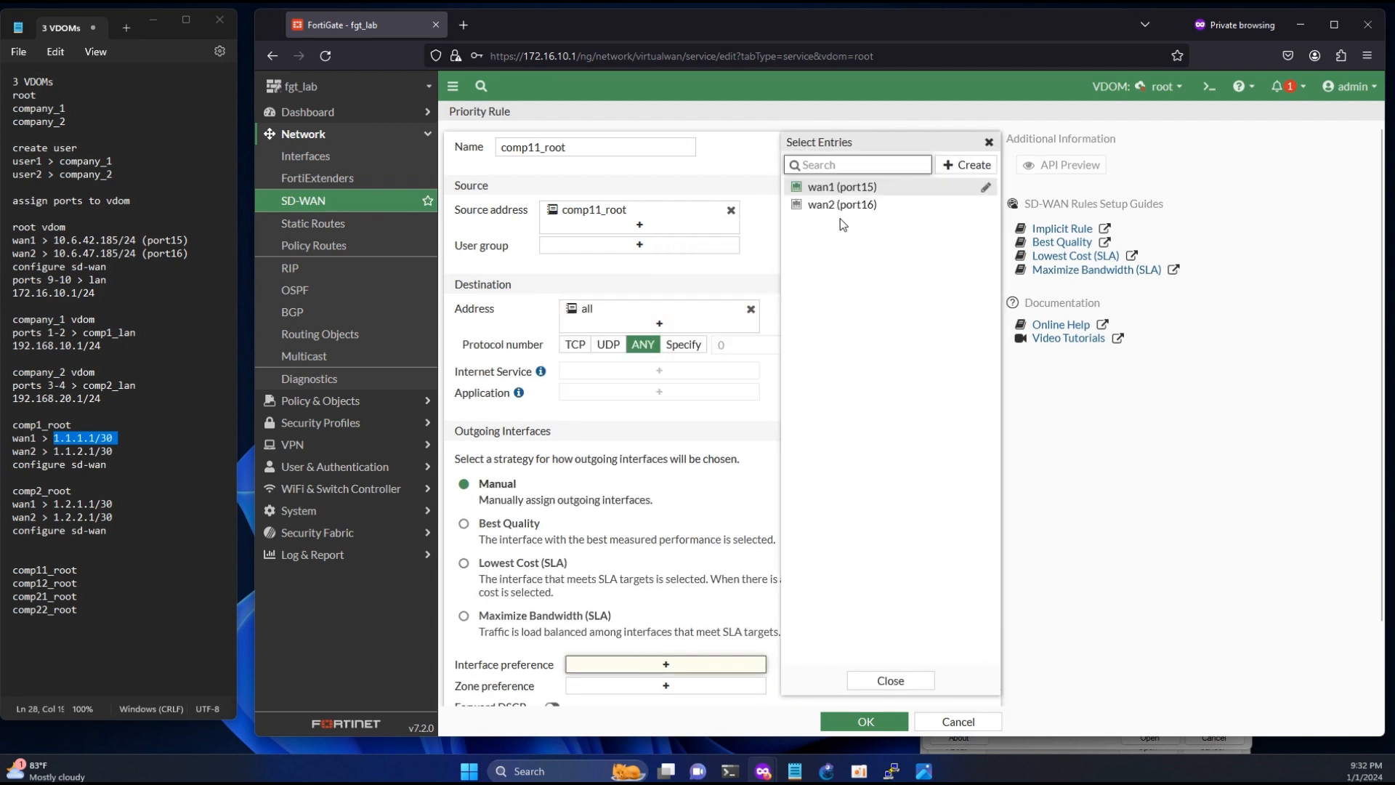
click(842, 188)
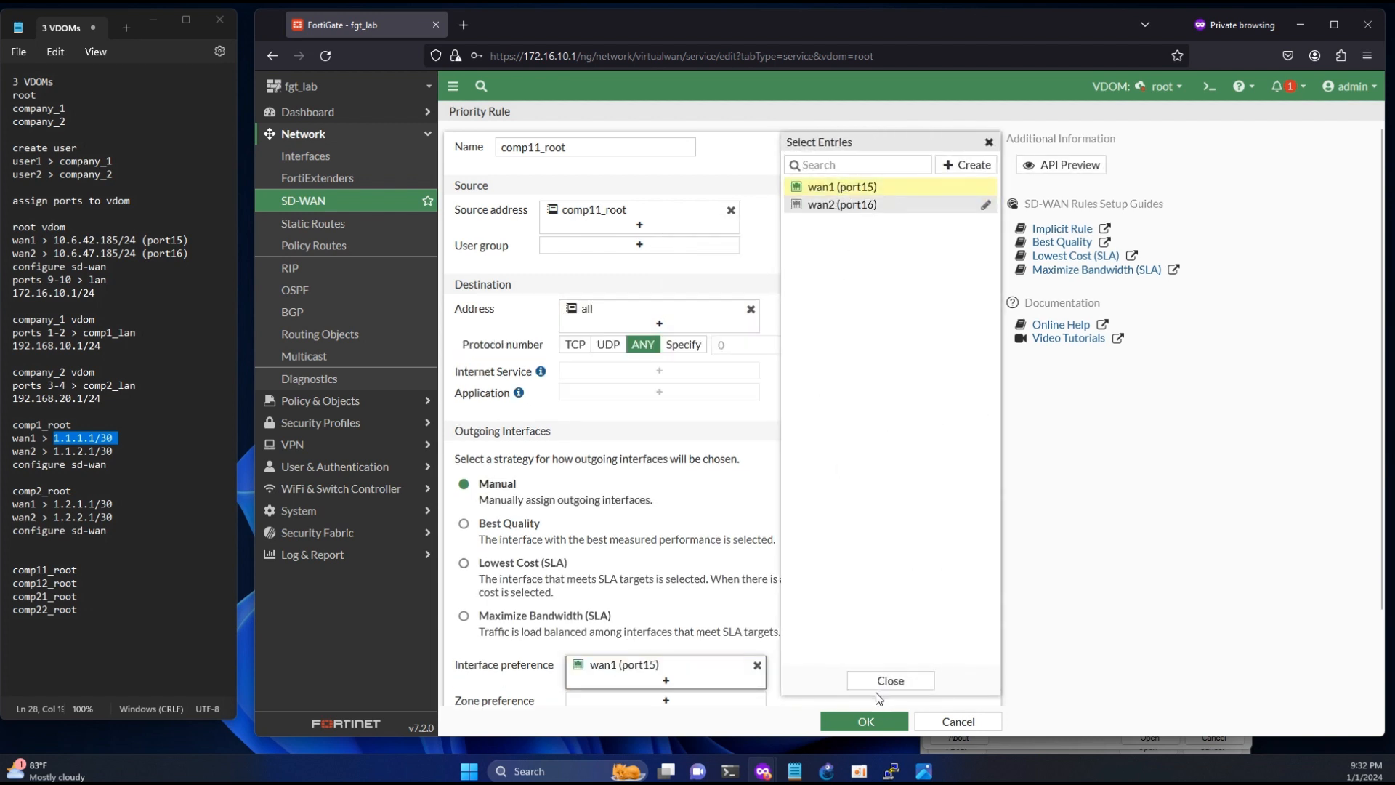
click(850, 719)
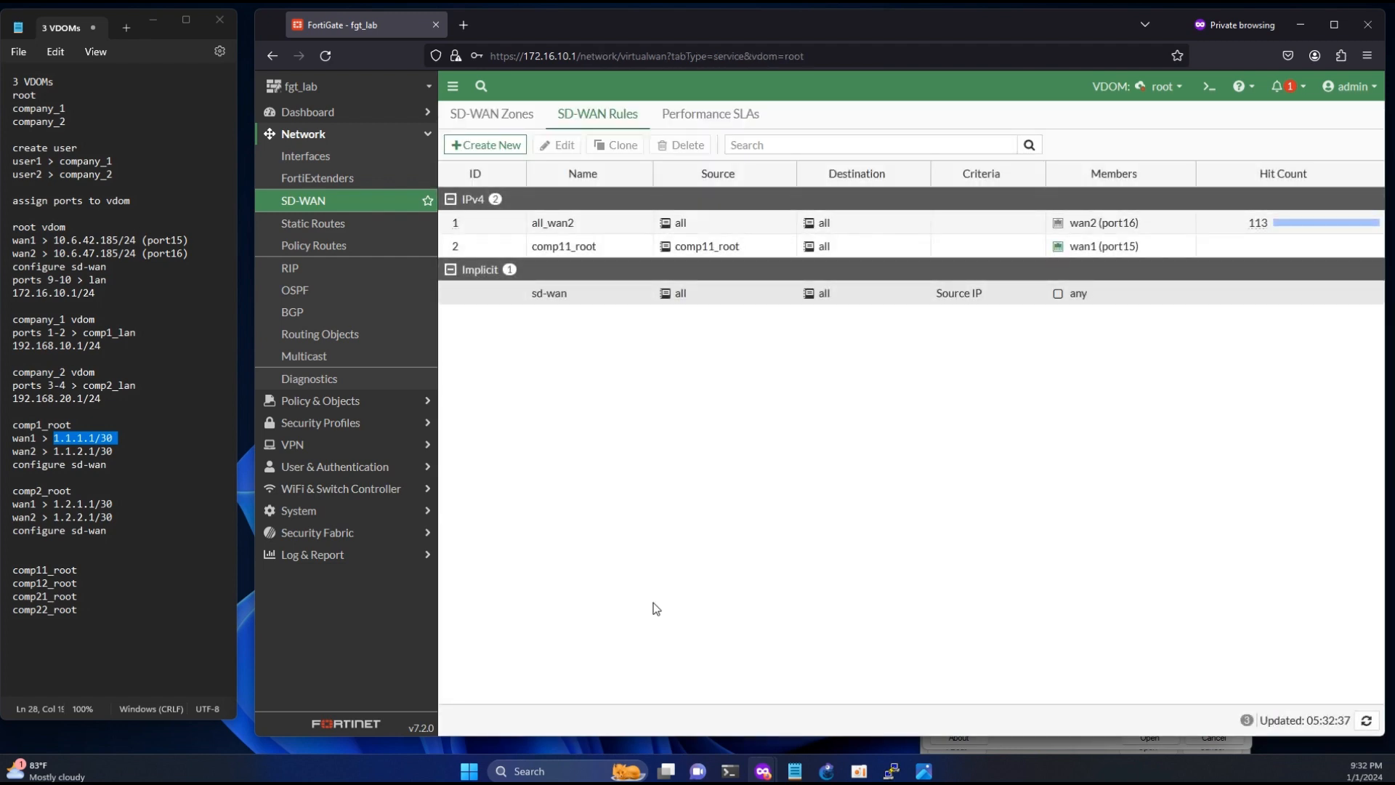
- Start another SD-WAN rule and name it comp12_root, copying the name from the notes
click(482, 145)
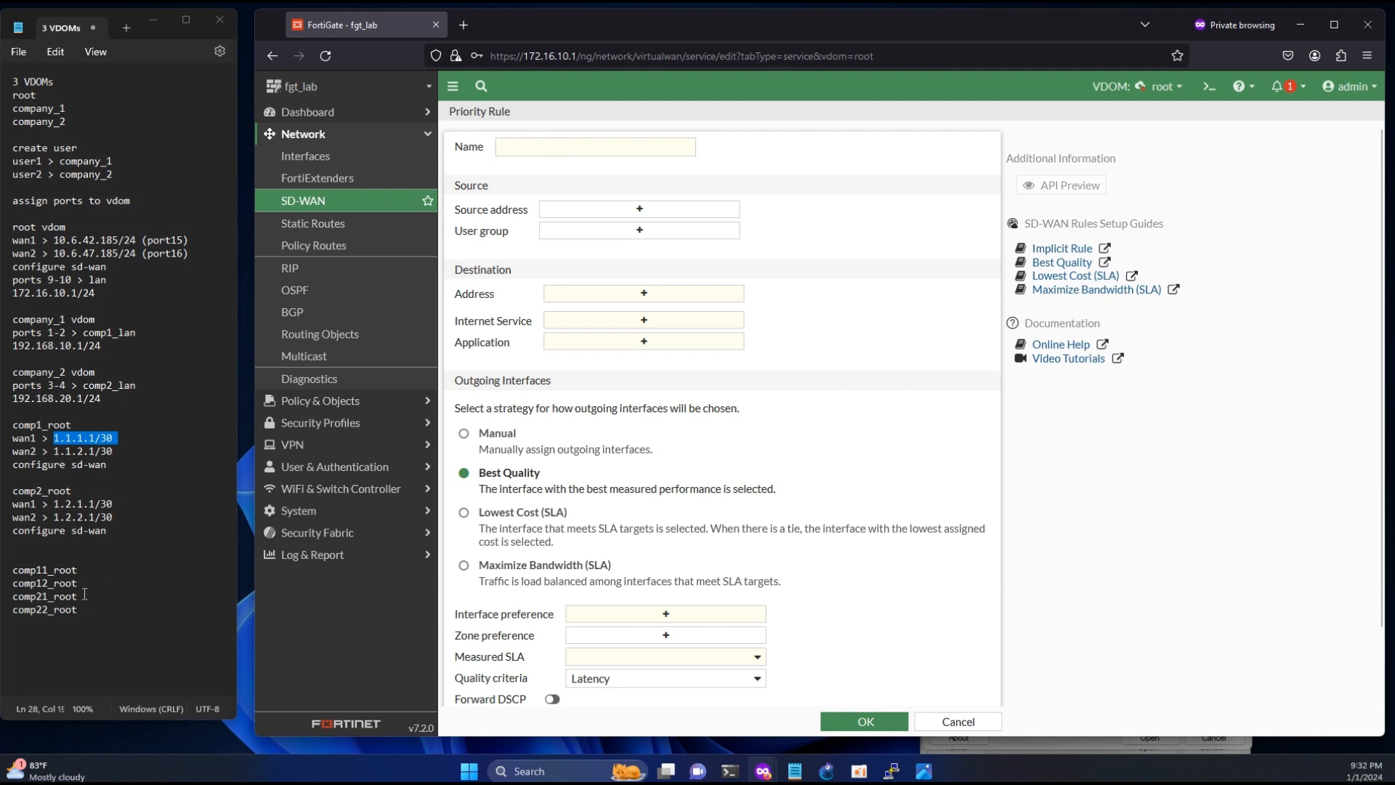
drag(80, 583, 10, 583)
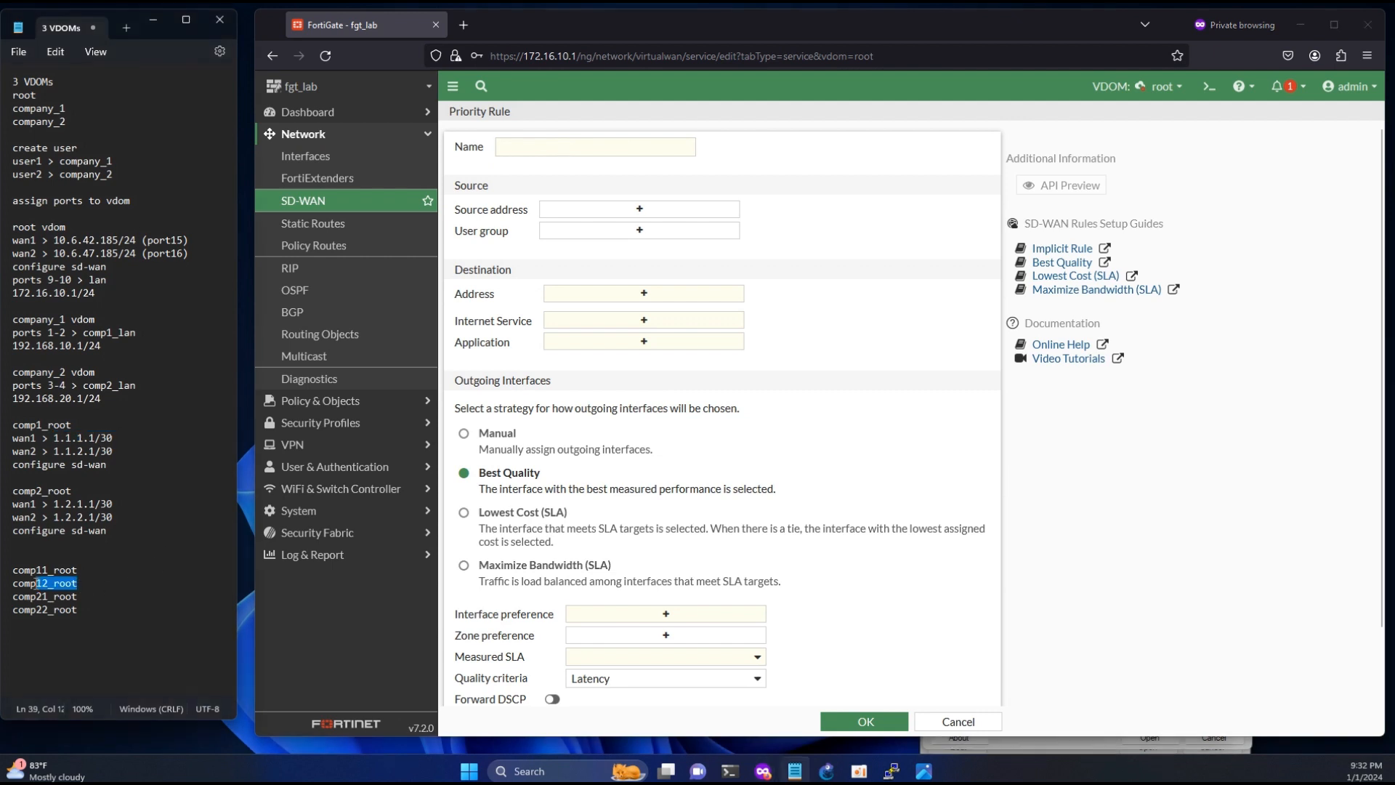
click(565, 145)
key(ctrl+v)
- Start a new address object named comp12_root for the comp12_root rule's source address
click(623, 210)
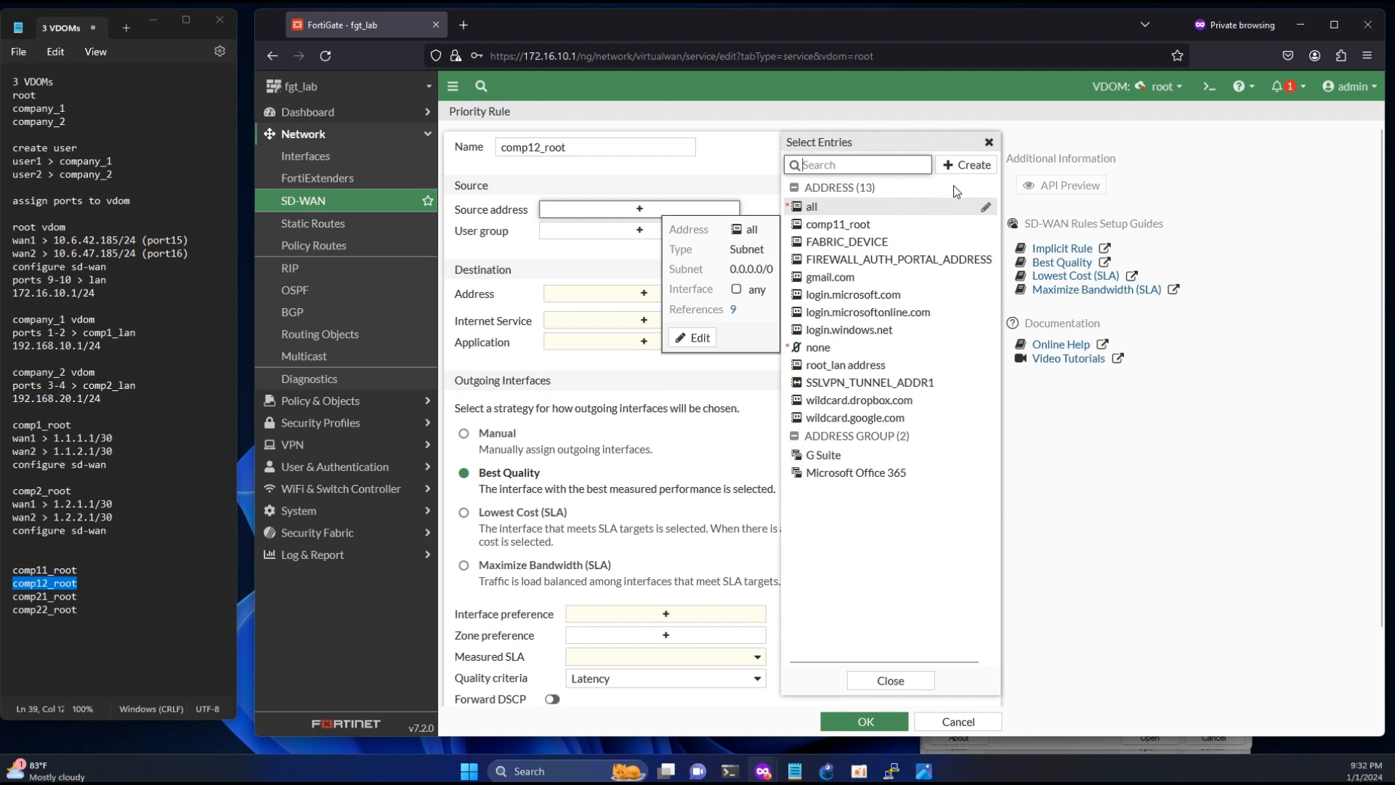
click(965, 164)
click(832, 212)
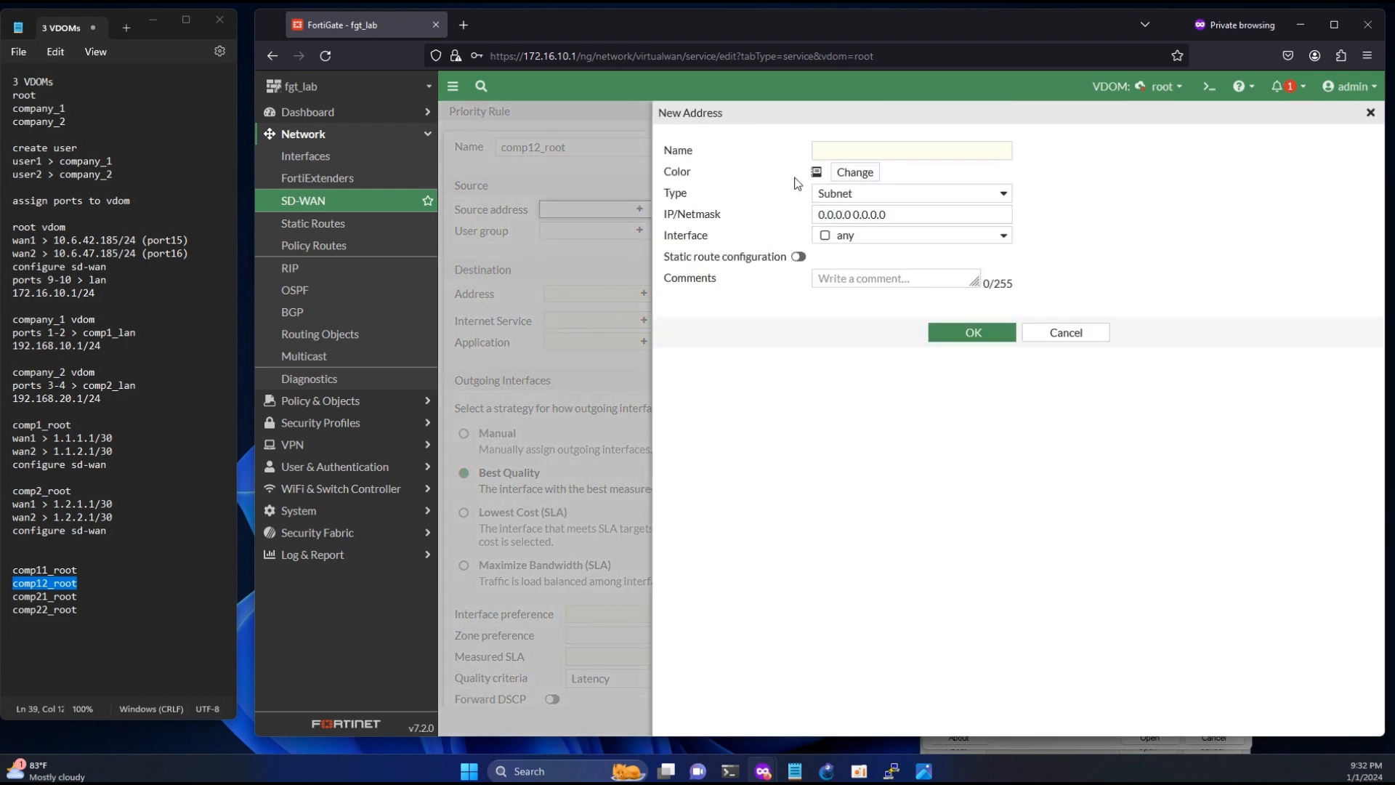
key(ctrl+v)
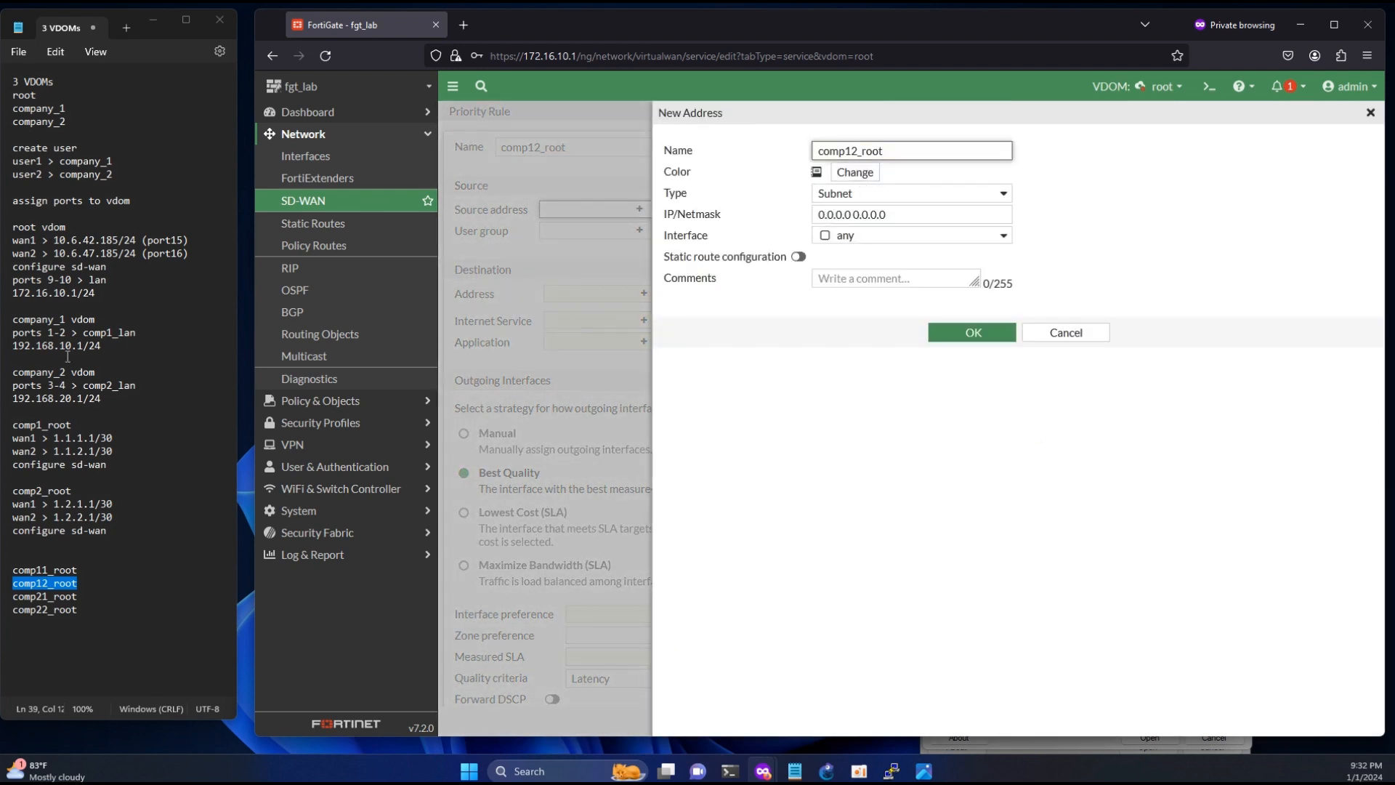
- Set the comp12_root address's IP/Netmask to 1.1.2.0/30, save it and select it as the rule's source
drag(115, 452, 70, 451)
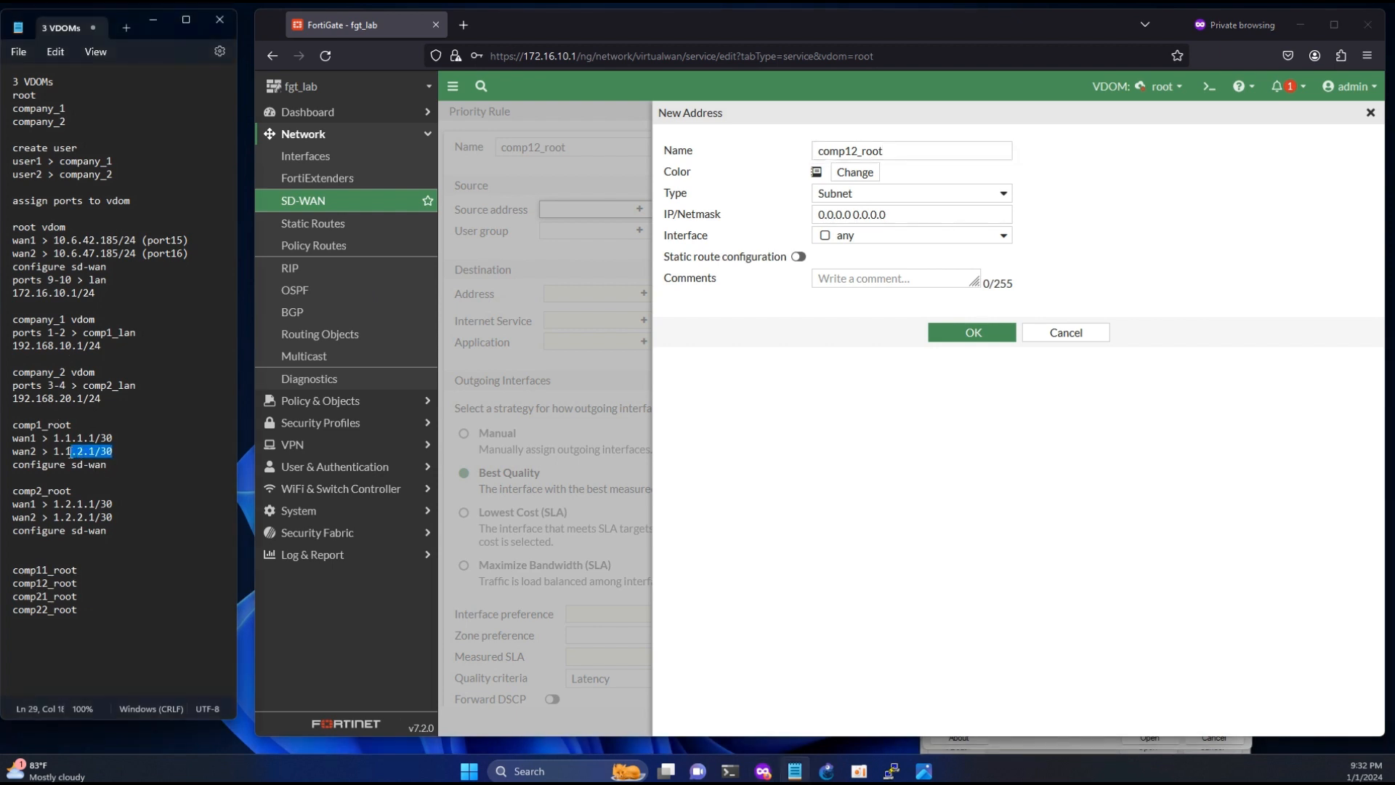
key(ctrl+c)
triple_click(905, 214)
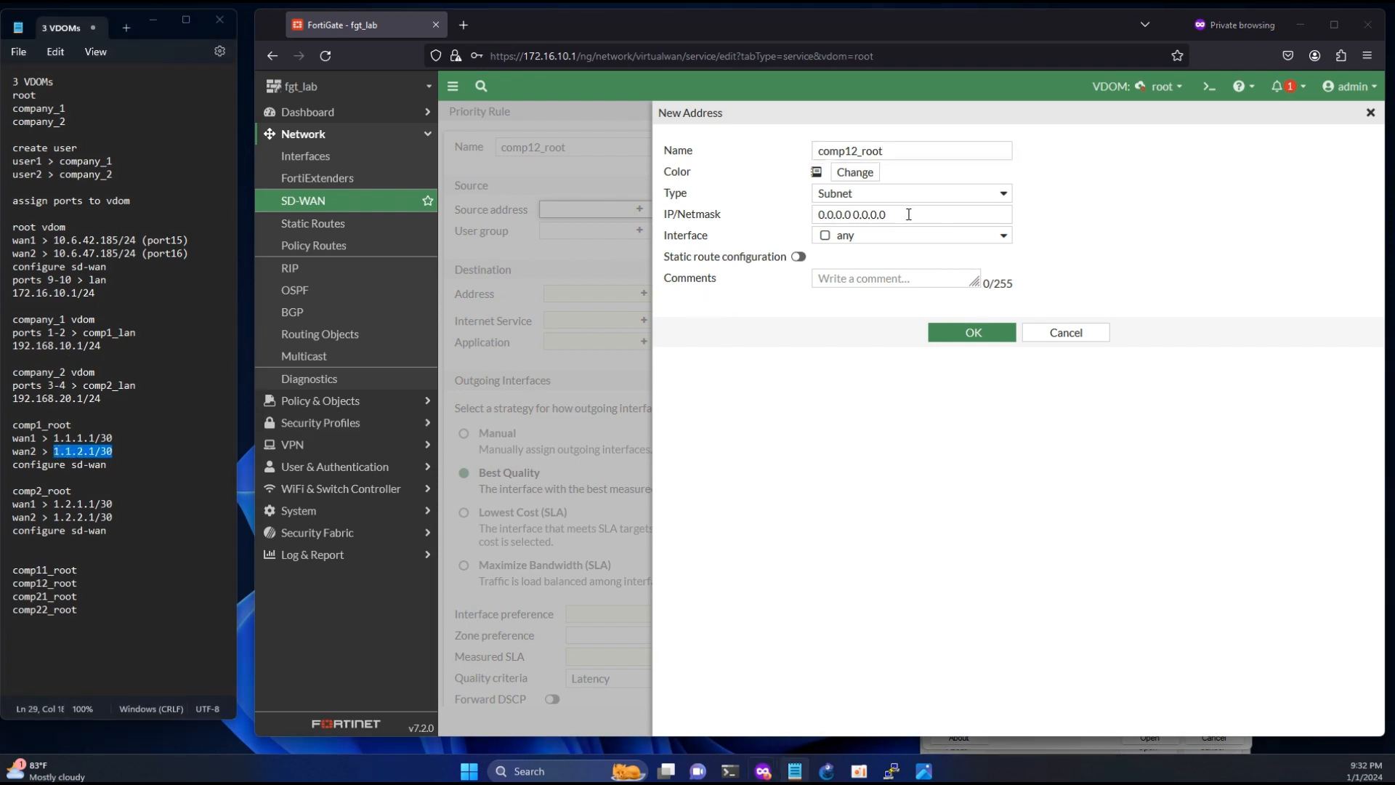
key(ctrl+v)
click(853, 214)
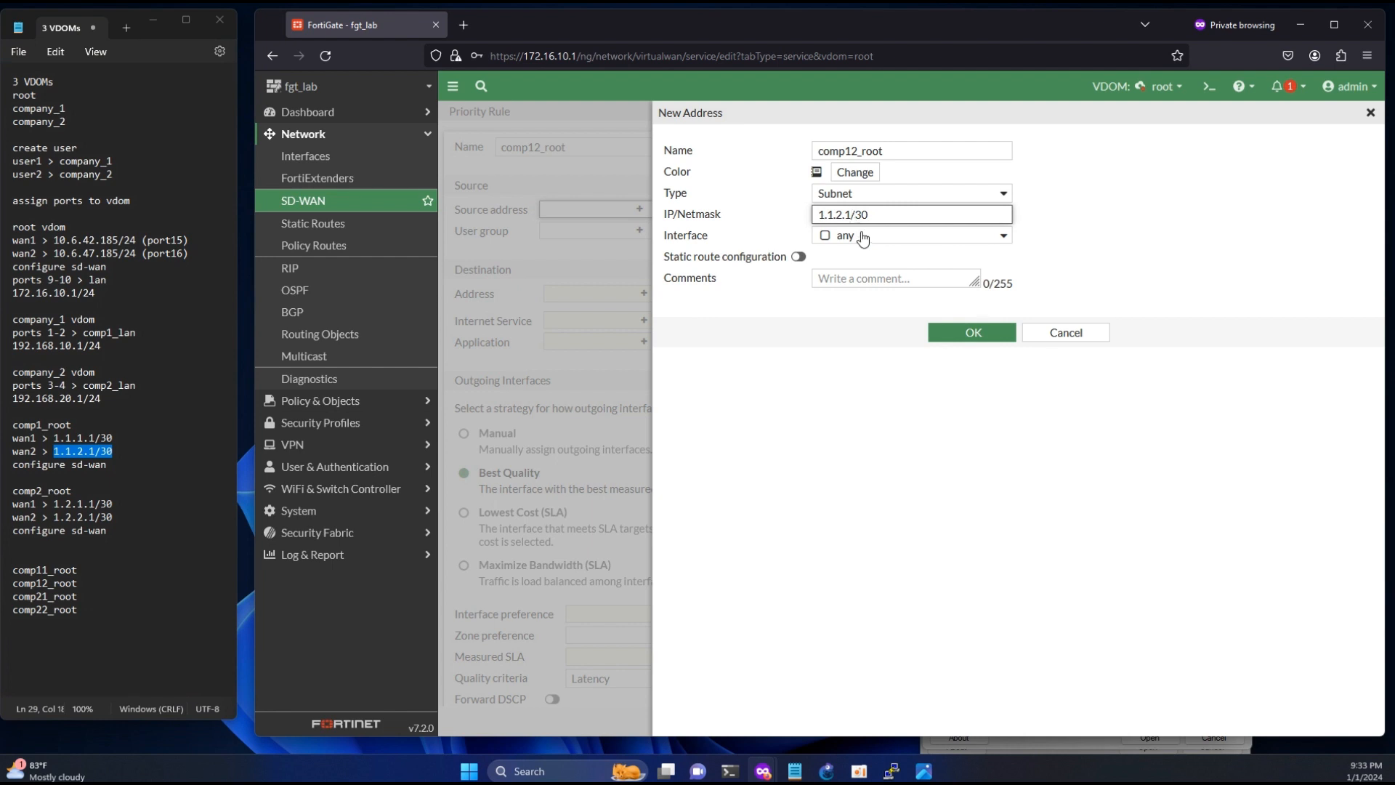
key(BackSpace)
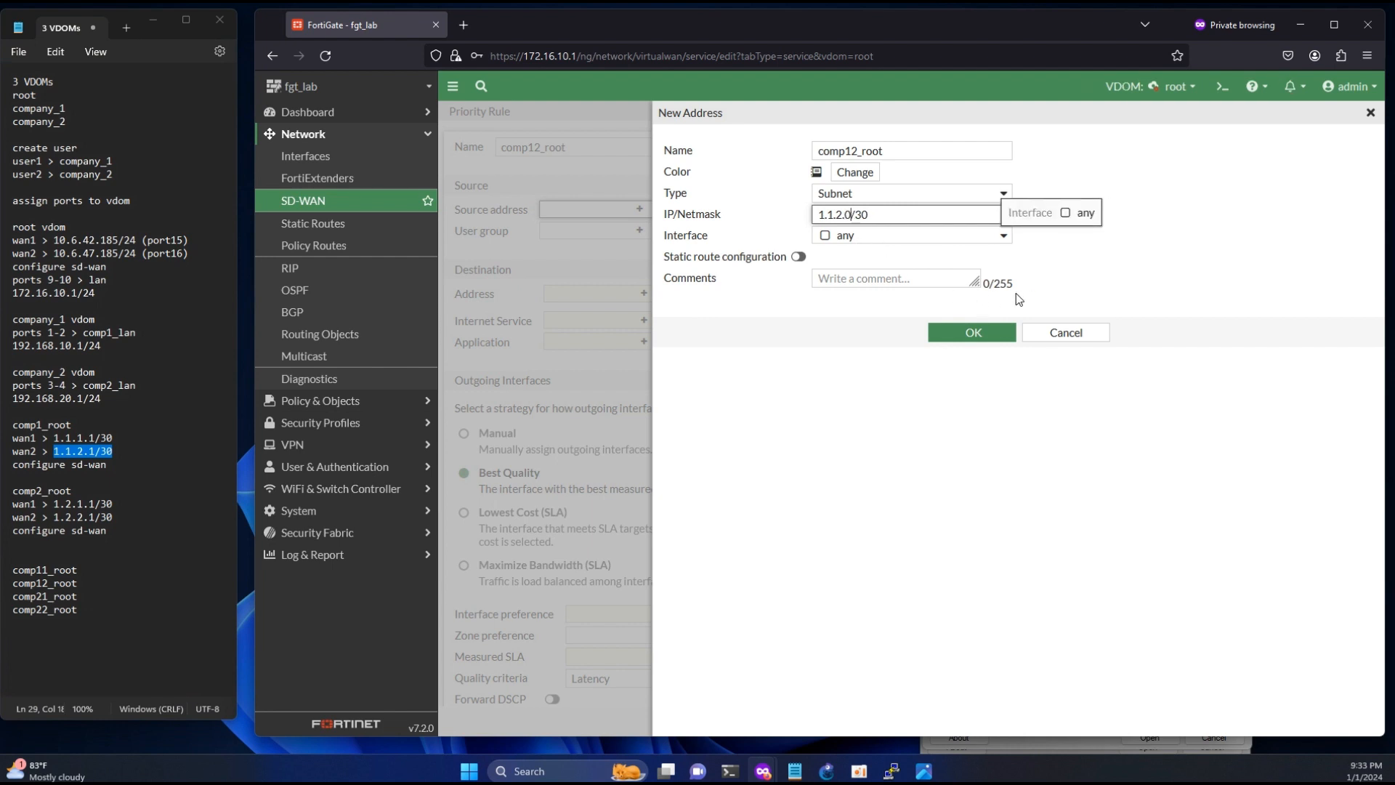
click(1083, 275)
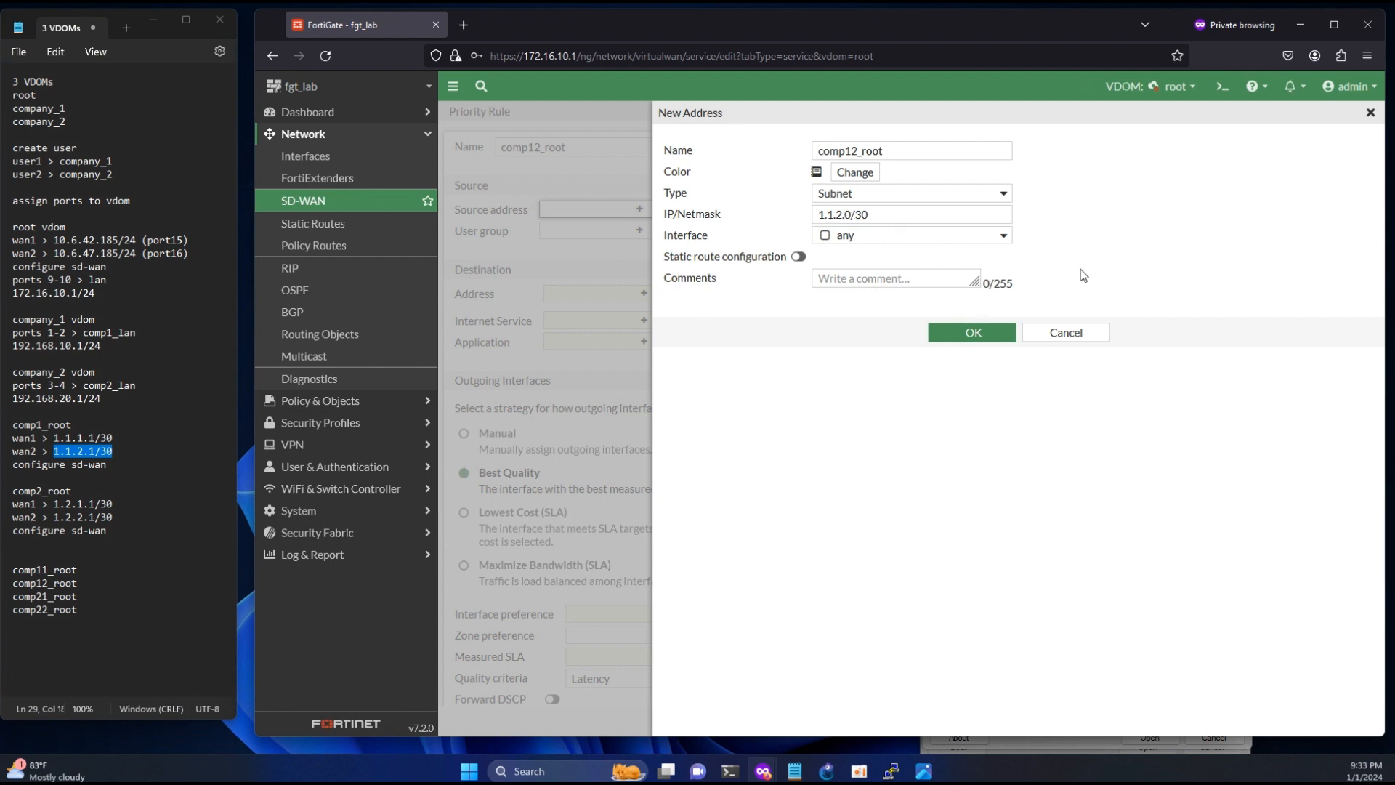
click(977, 333)
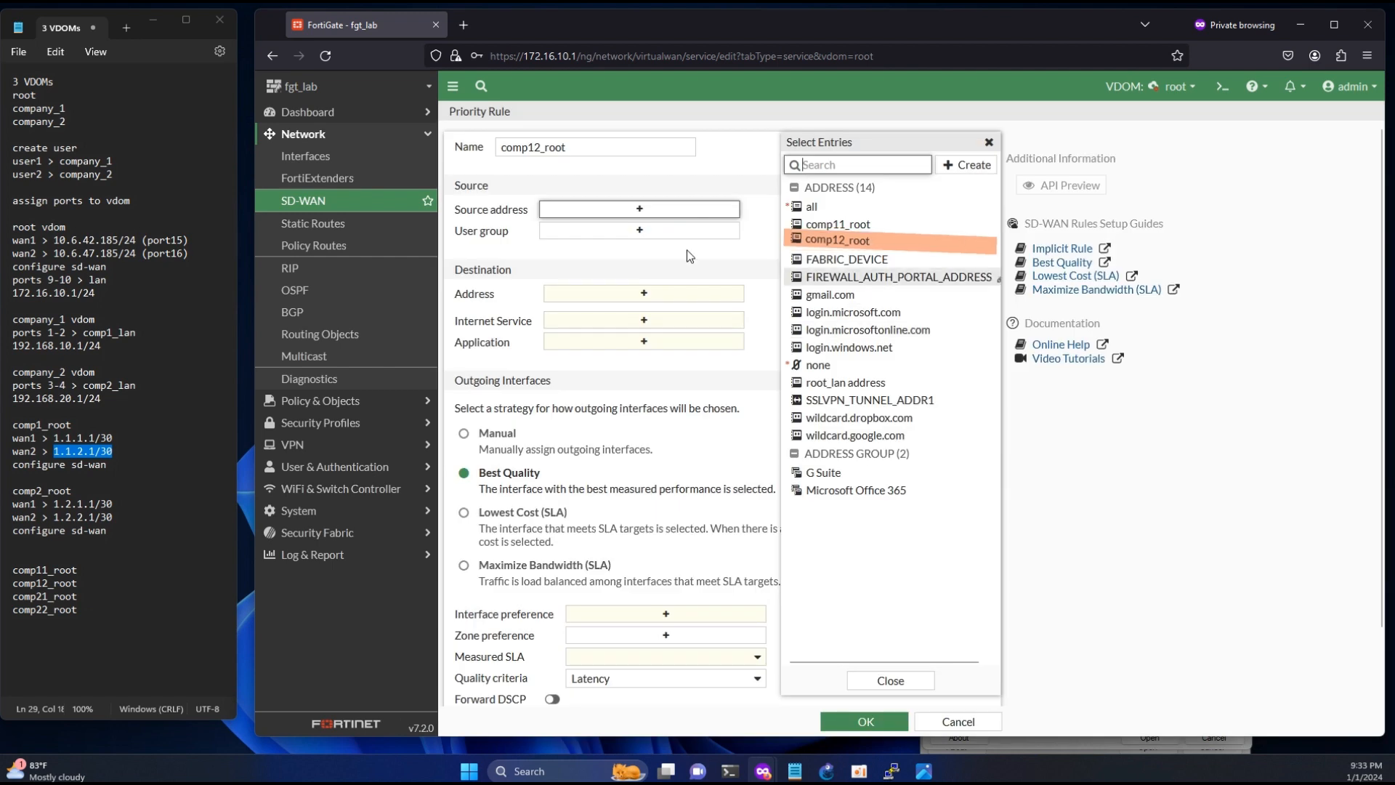
click(823, 248)
- Set the comp12_root rule's destination to all, assign wan2 (port16) with the Manual strategy and save the rule
click(654, 308)
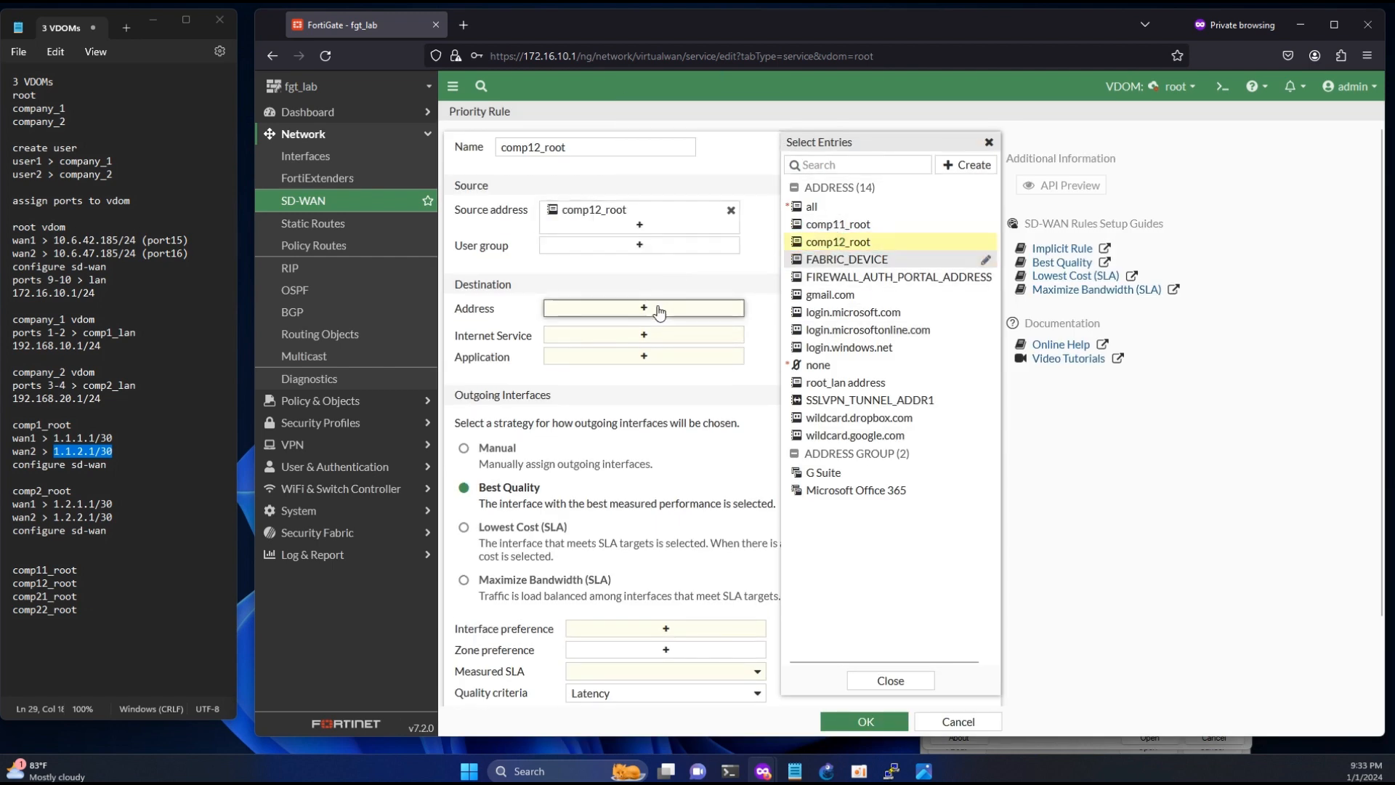
click(811, 206)
click(468, 487)
click(663, 664)
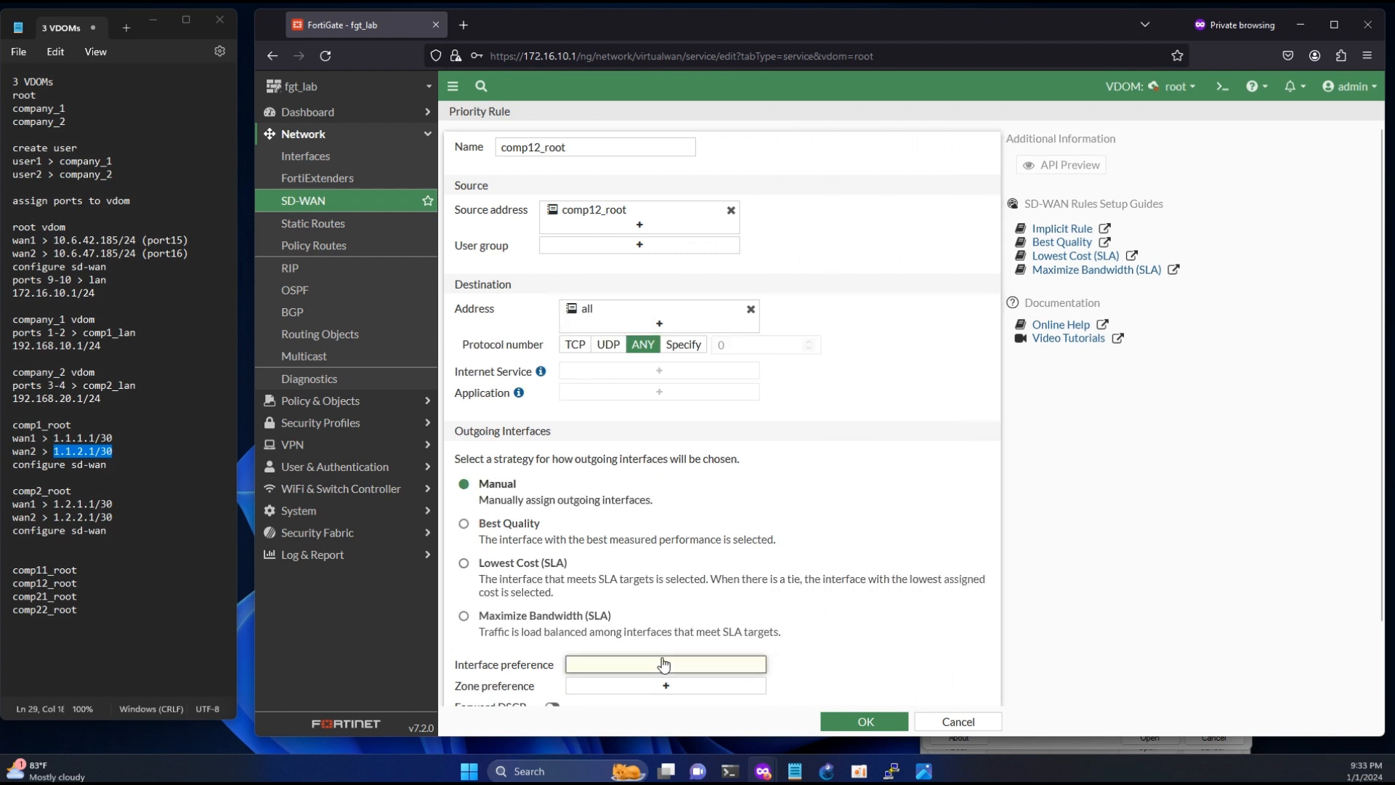
click(847, 206)
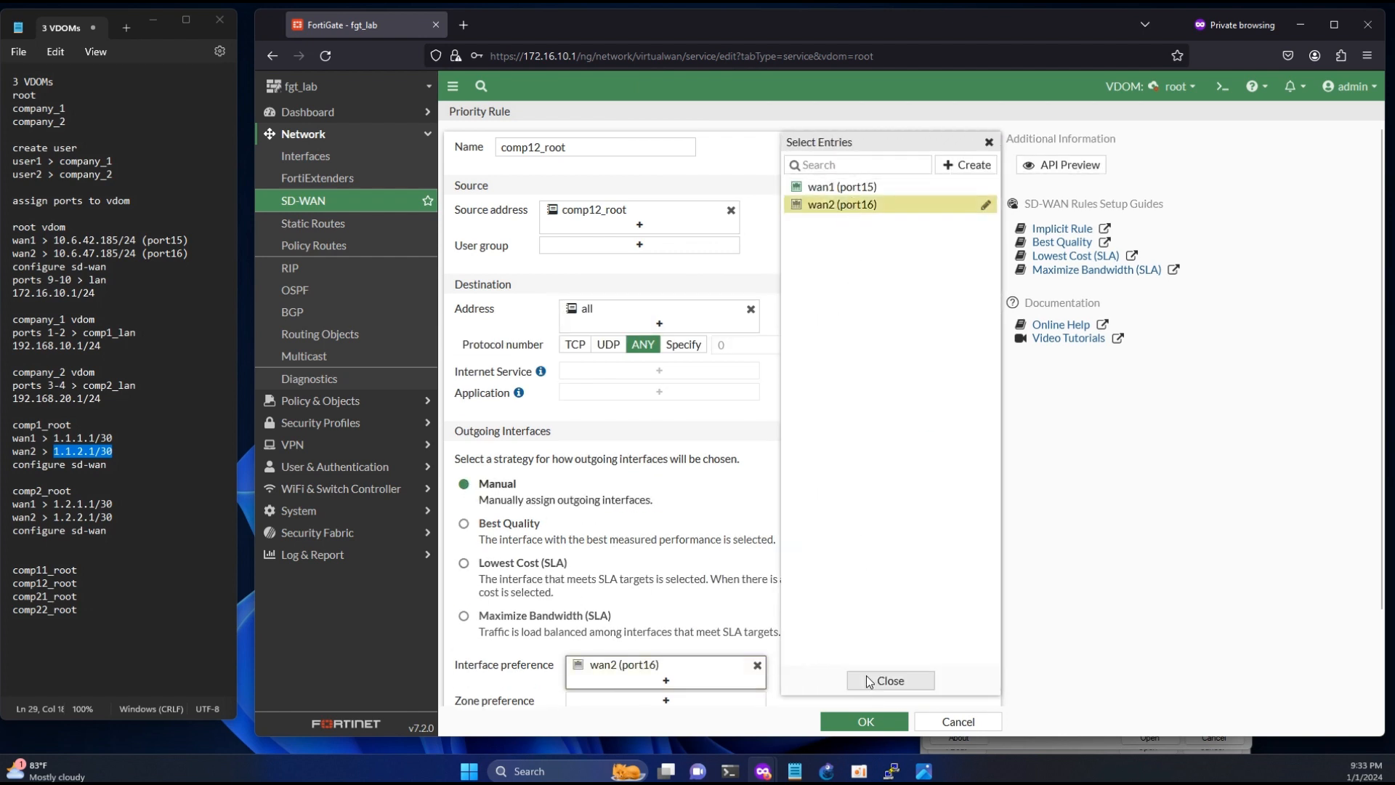
click(864, 721)
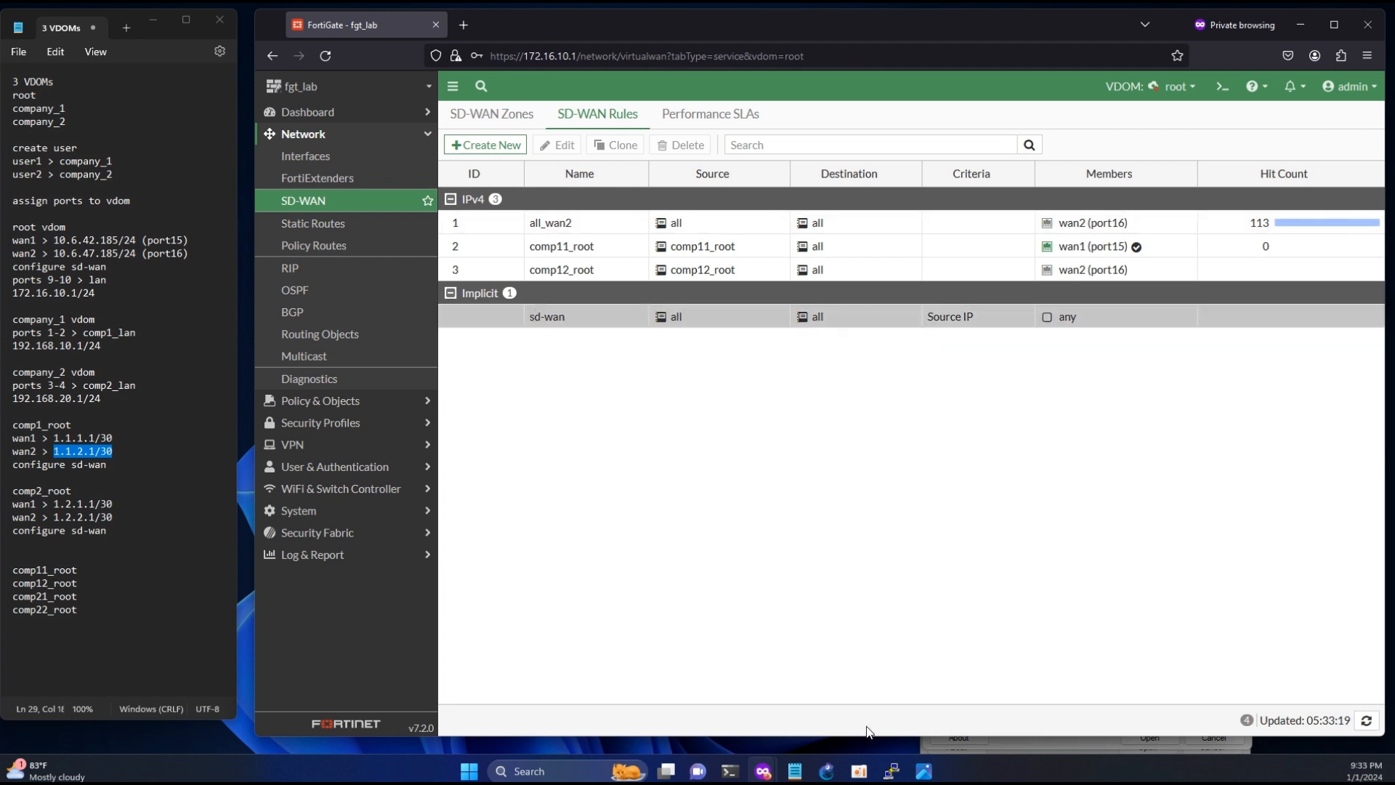
- Review how the VDOM links and WANs connect in the management-vdom.png diagram, and minimize it again
click(923, 770)
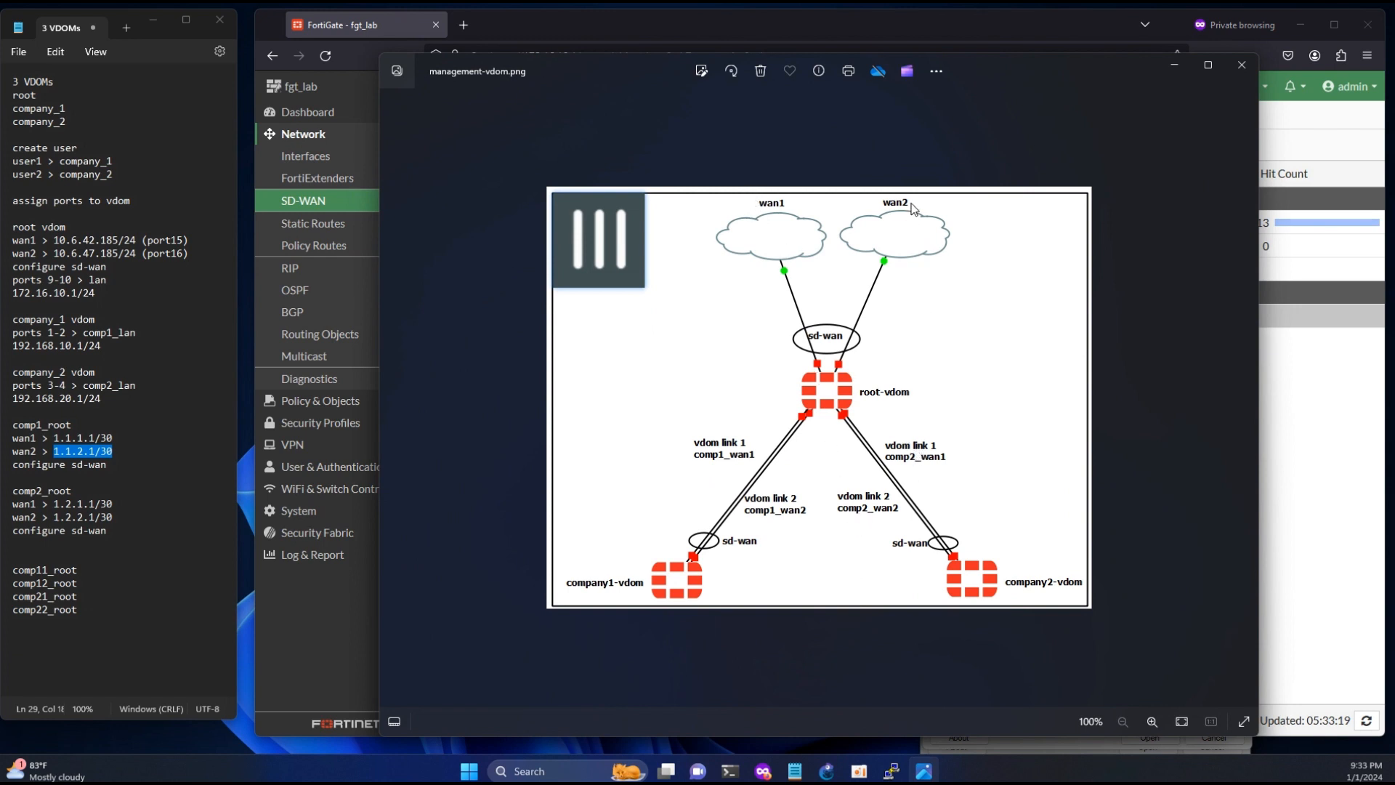
click(1175, 66)
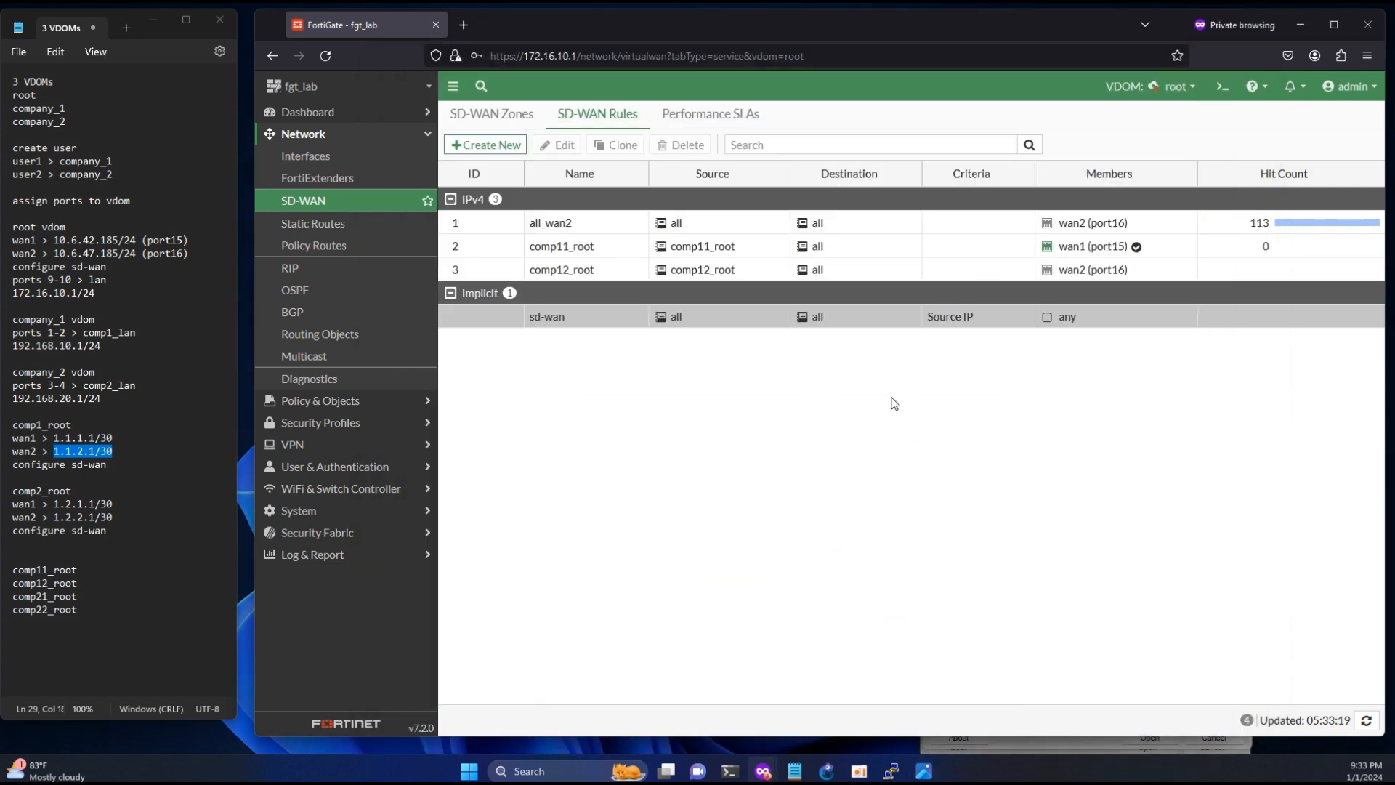
- Start a new SD-WAN rule in the root VDOM named comp21_root
click(489, 147)
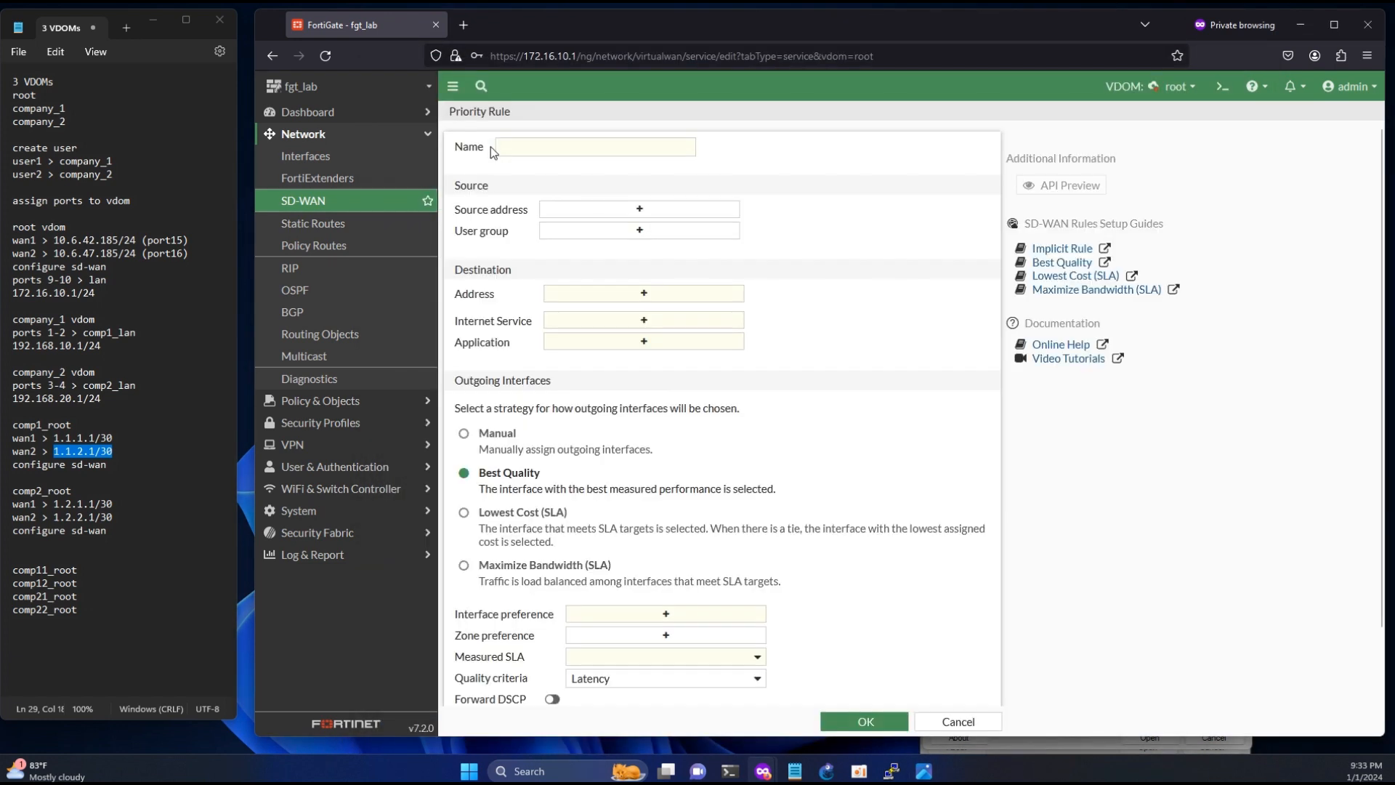
drag(77, 596, 2, 598)
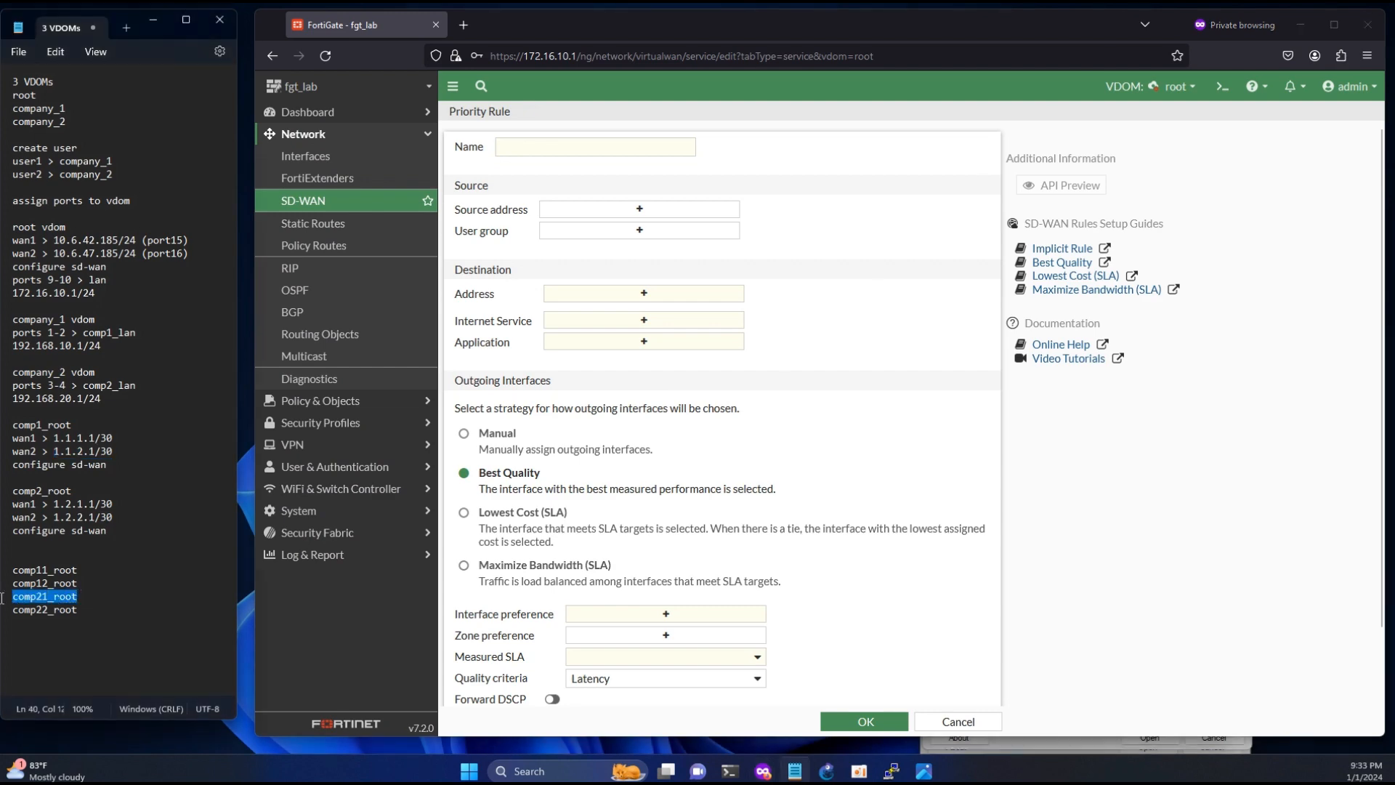
click(587, 147)
key(ctrl+v)
- Create a comp21_root subnet address with IP/Netmask 1.2.1.0/30 and select it as the rule's source
click(626, 212)
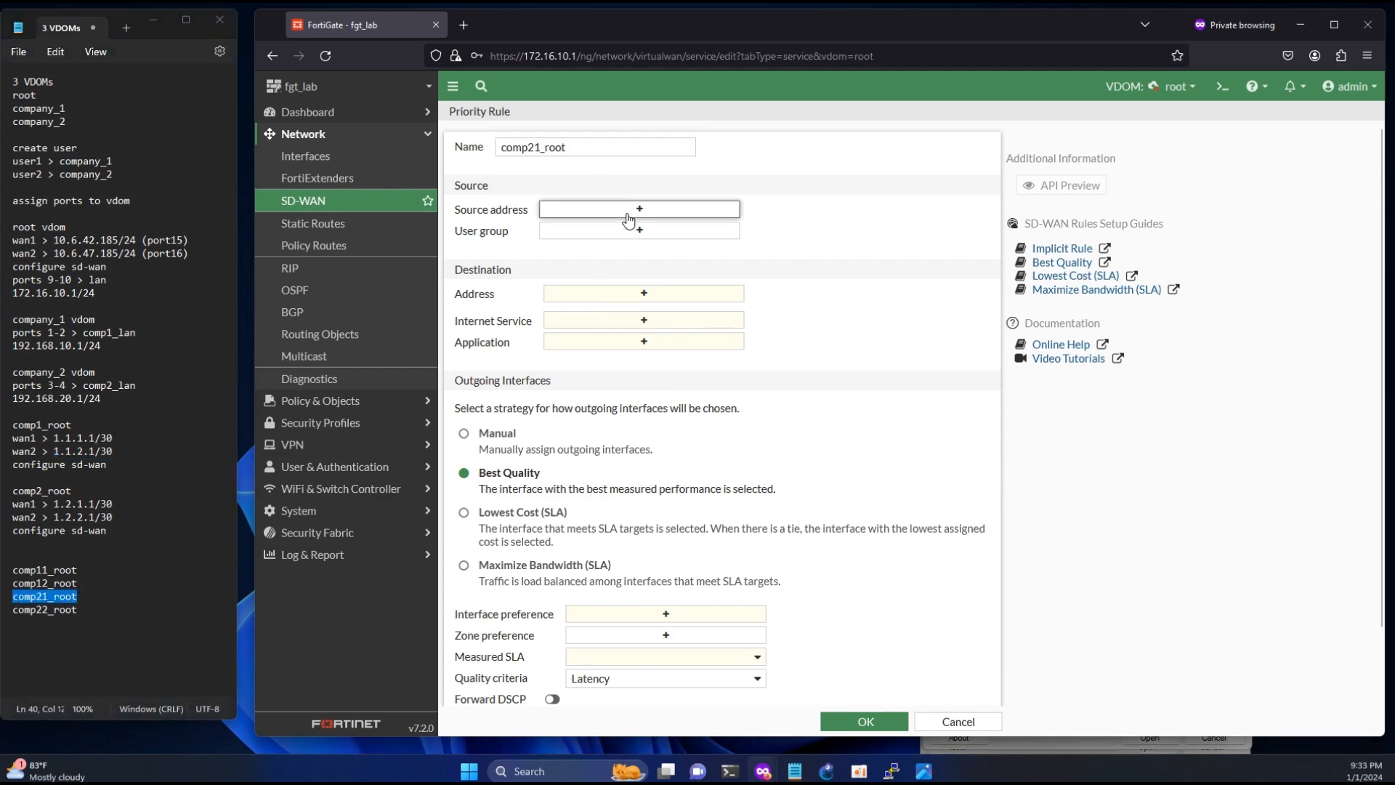
click(967, 165)
click(844, 206)
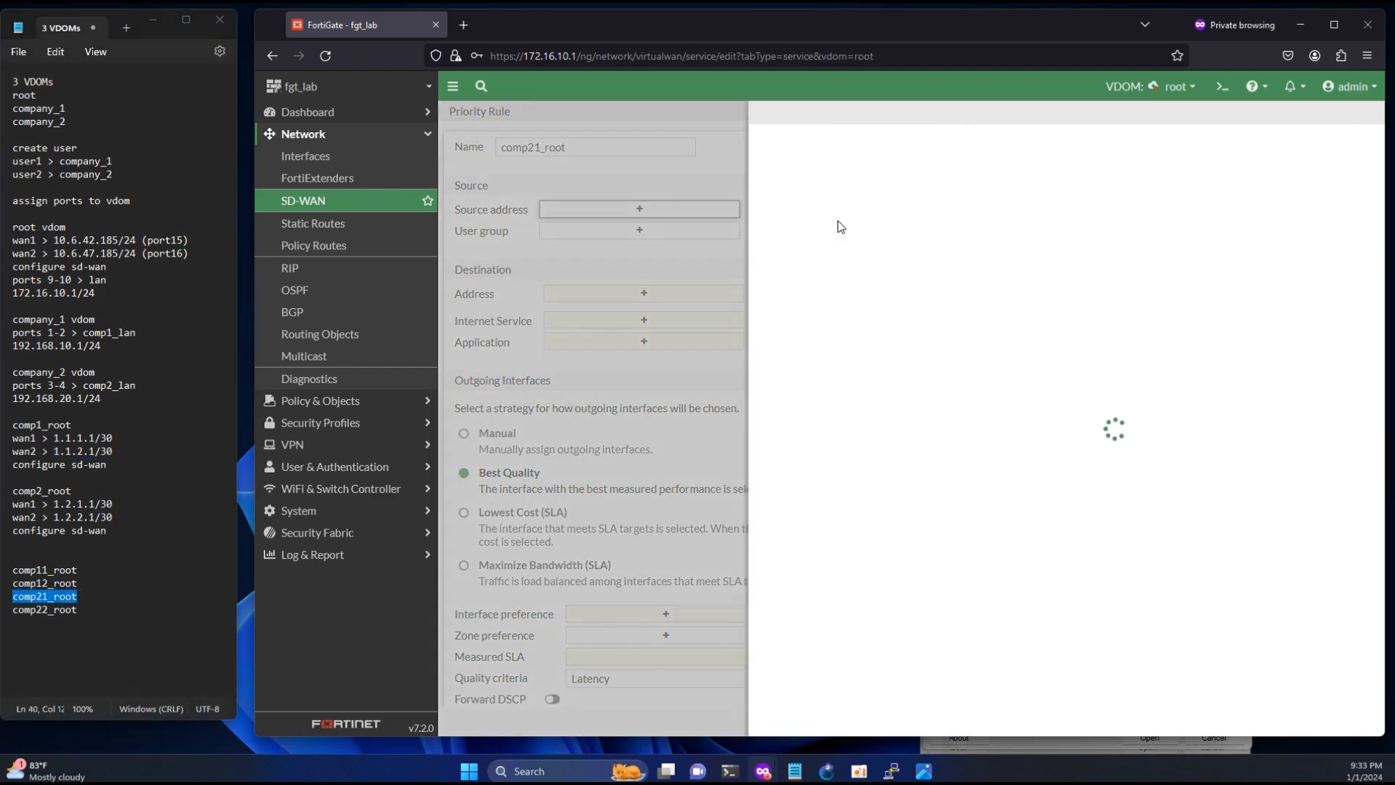
click(848, 151)
key(ctrl+v)
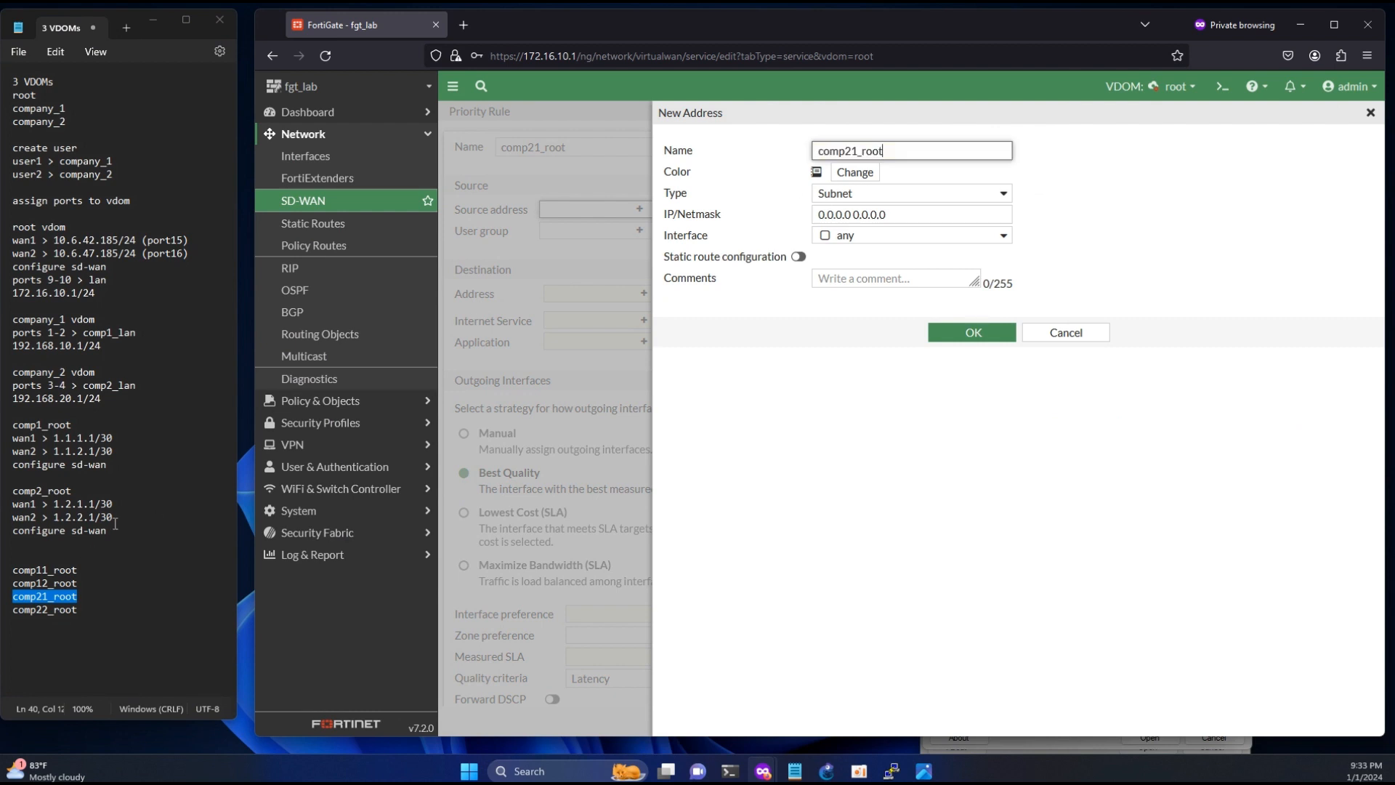
drag(117, 505, 64, 504)
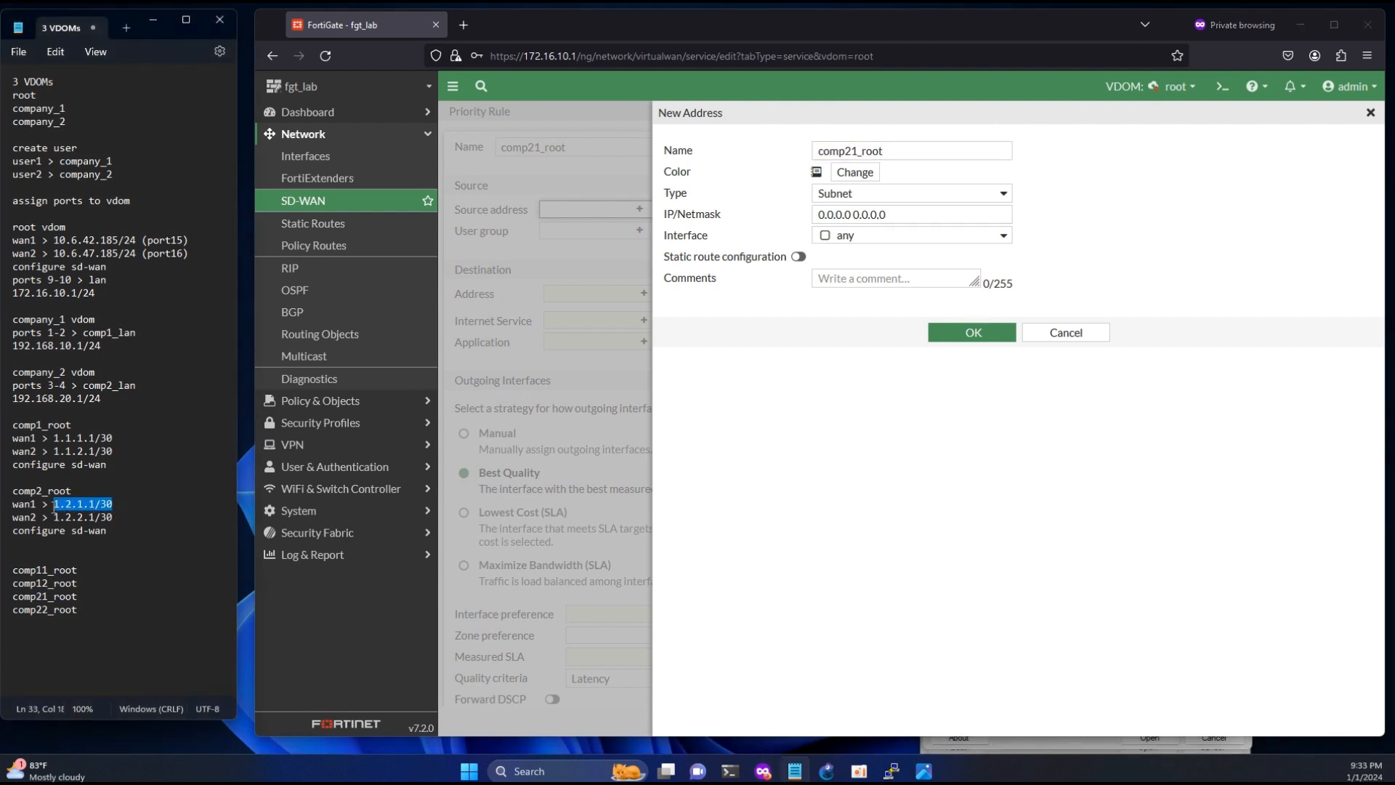
triple_click(916, 214)
text(1.2.1.1/30)
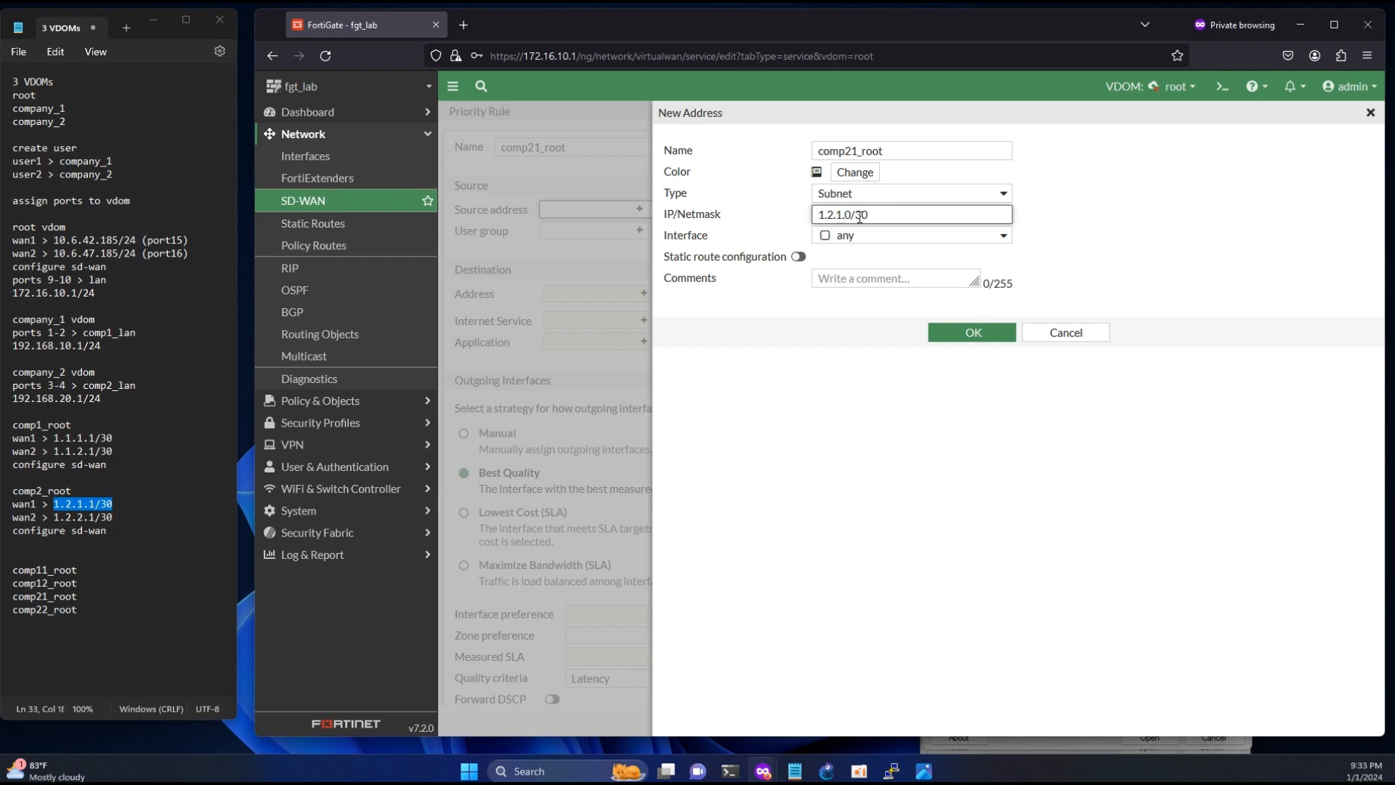
click(960, 334)
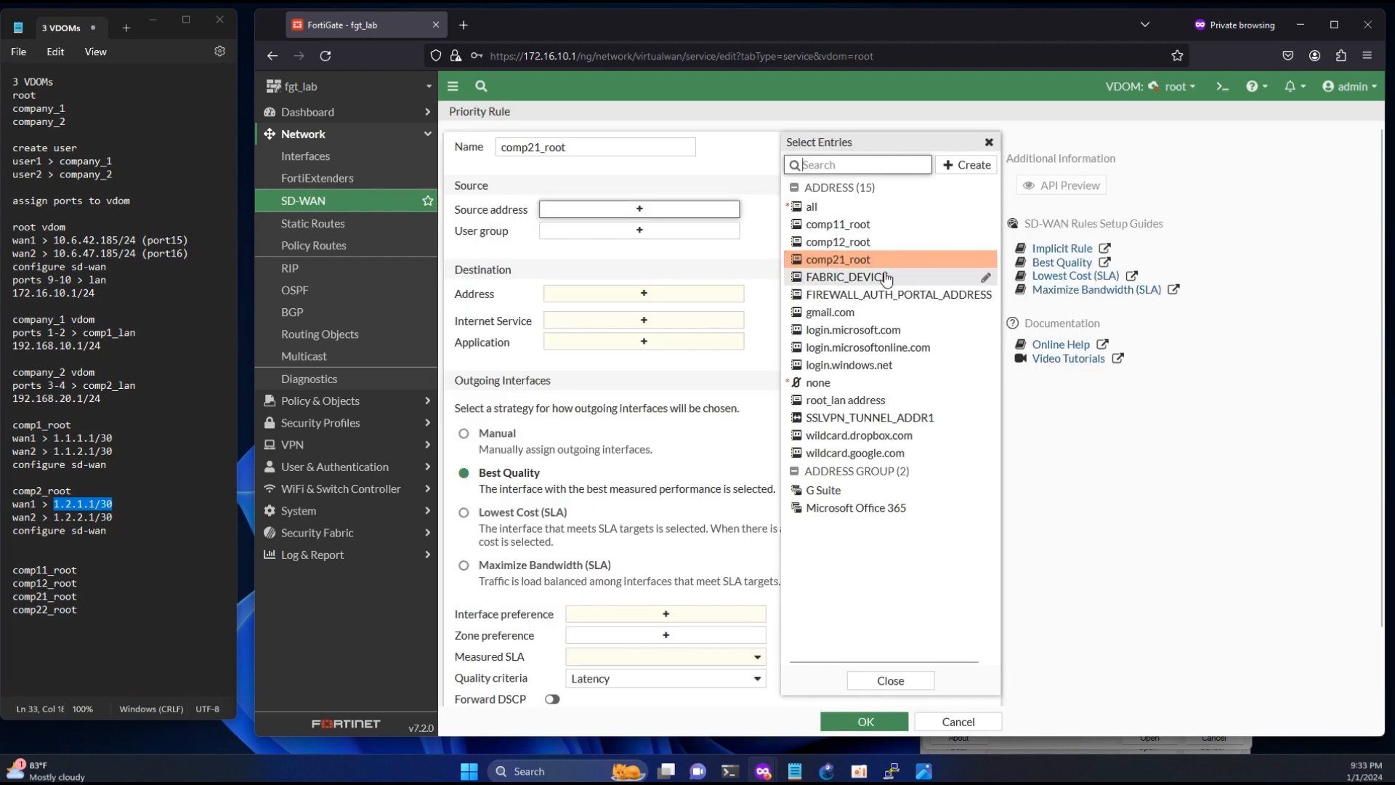
- Set the comp21_root rule's destination to all, assign wan1 (port15) with the Manual strategy and save the rule
click(644, 309)
click(845, 207)
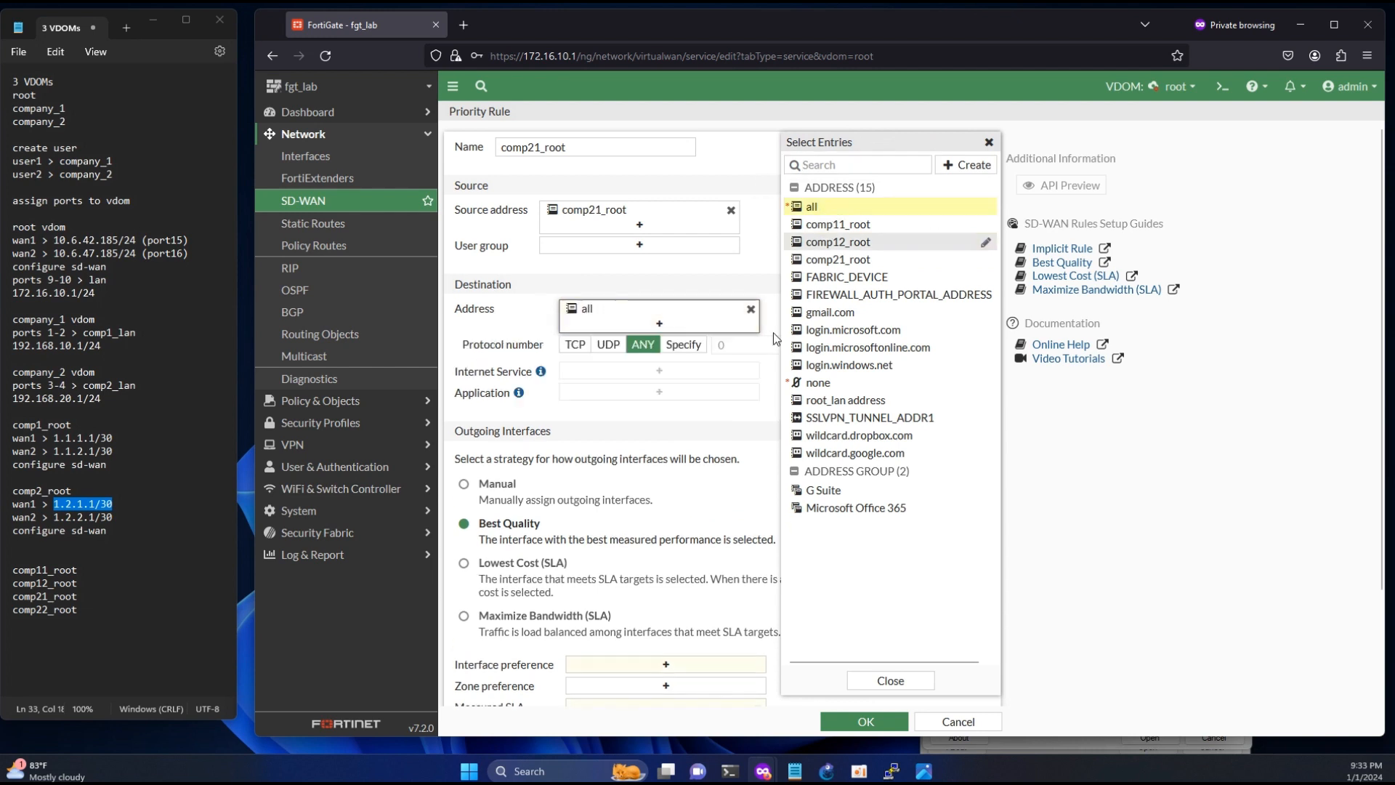
click(650, 670)
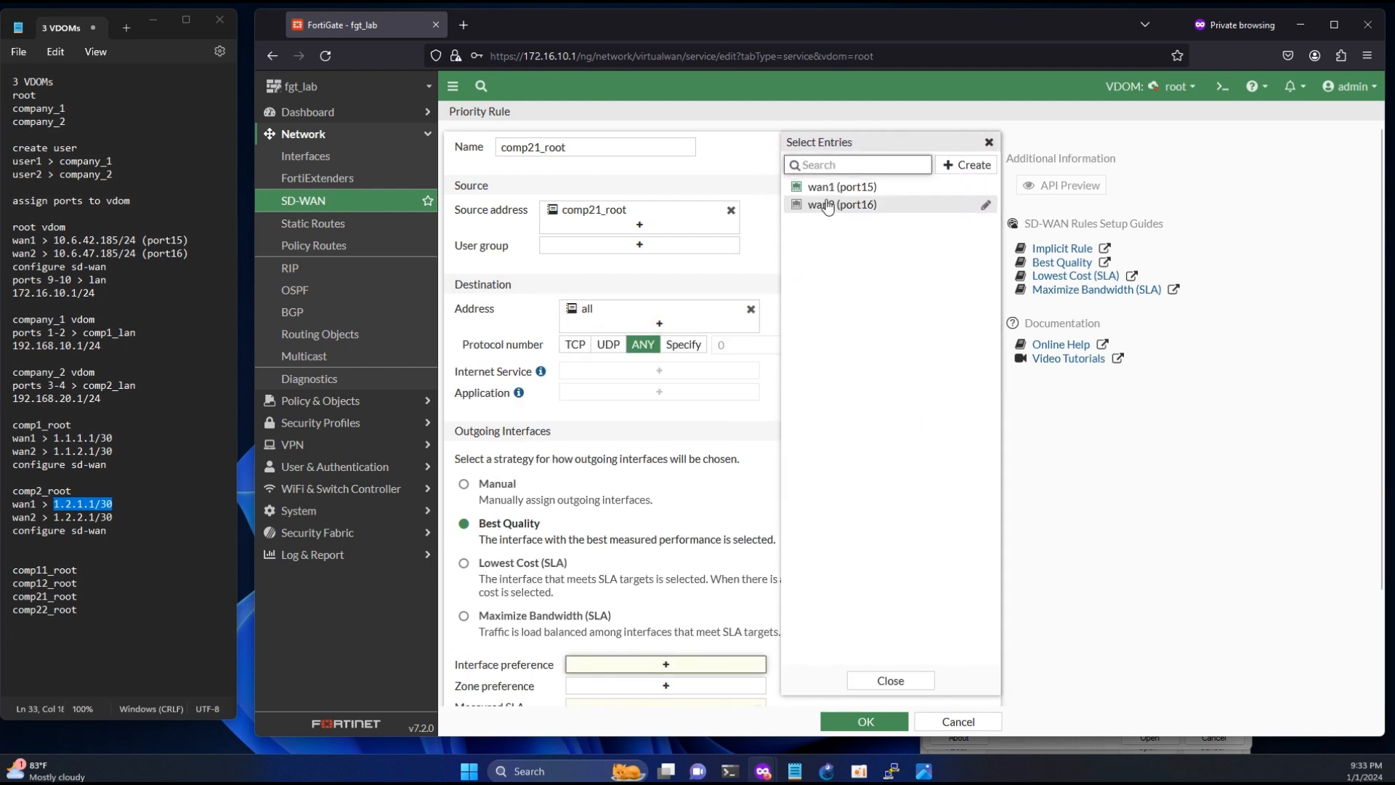
click(842, 187)
click(464, 484)
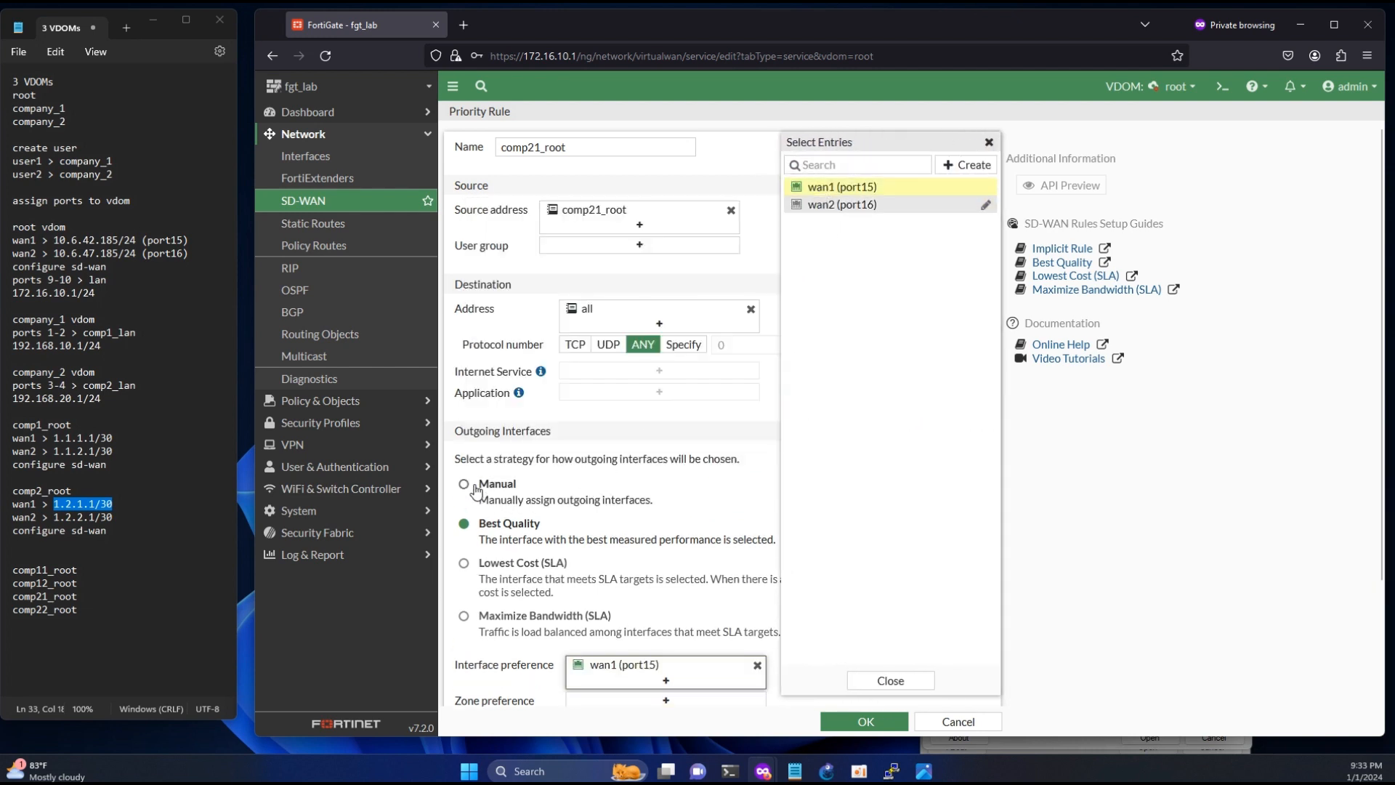
click(864, 721)
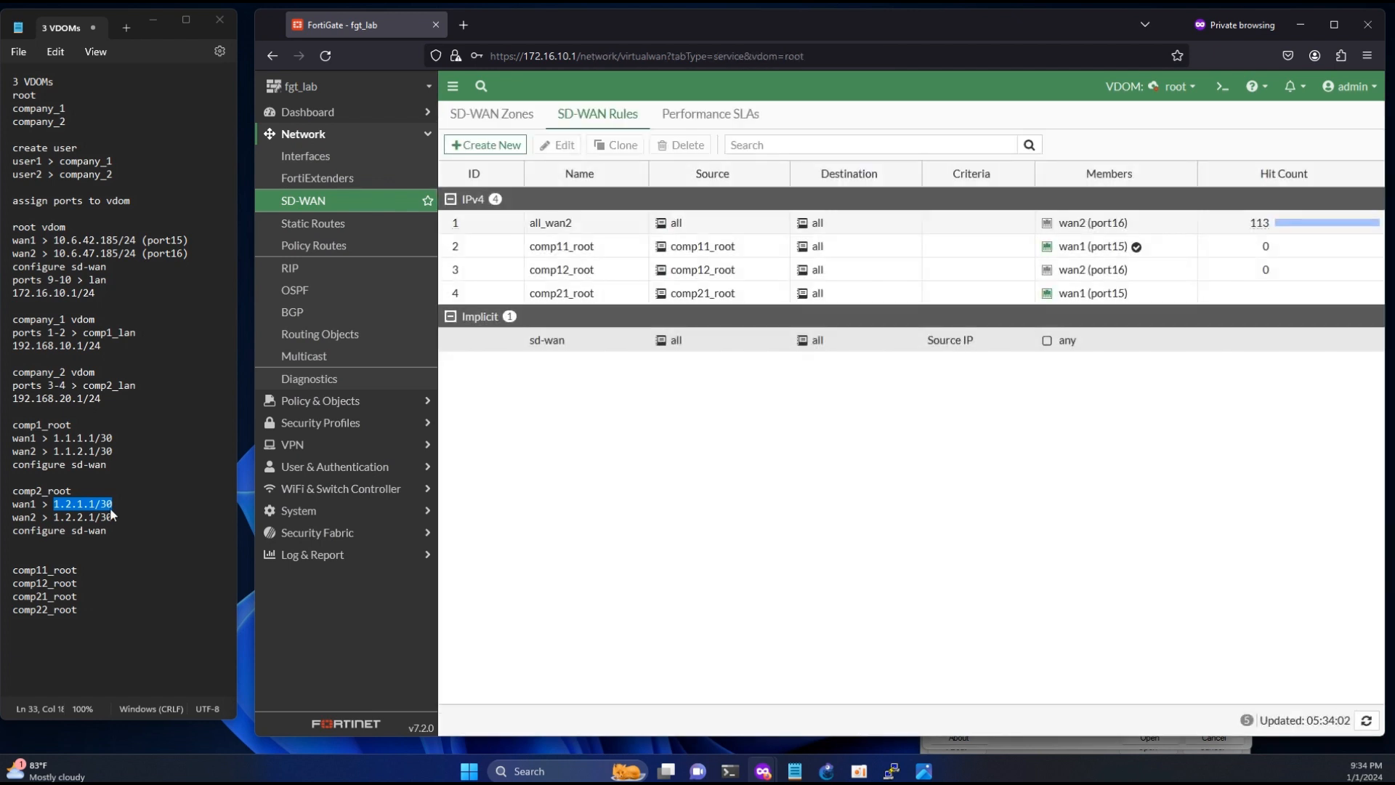
- Start another SD-WAN rule named comp22_root, taking the name from the notes
double_click(79, 608)
key(ctrl+c)
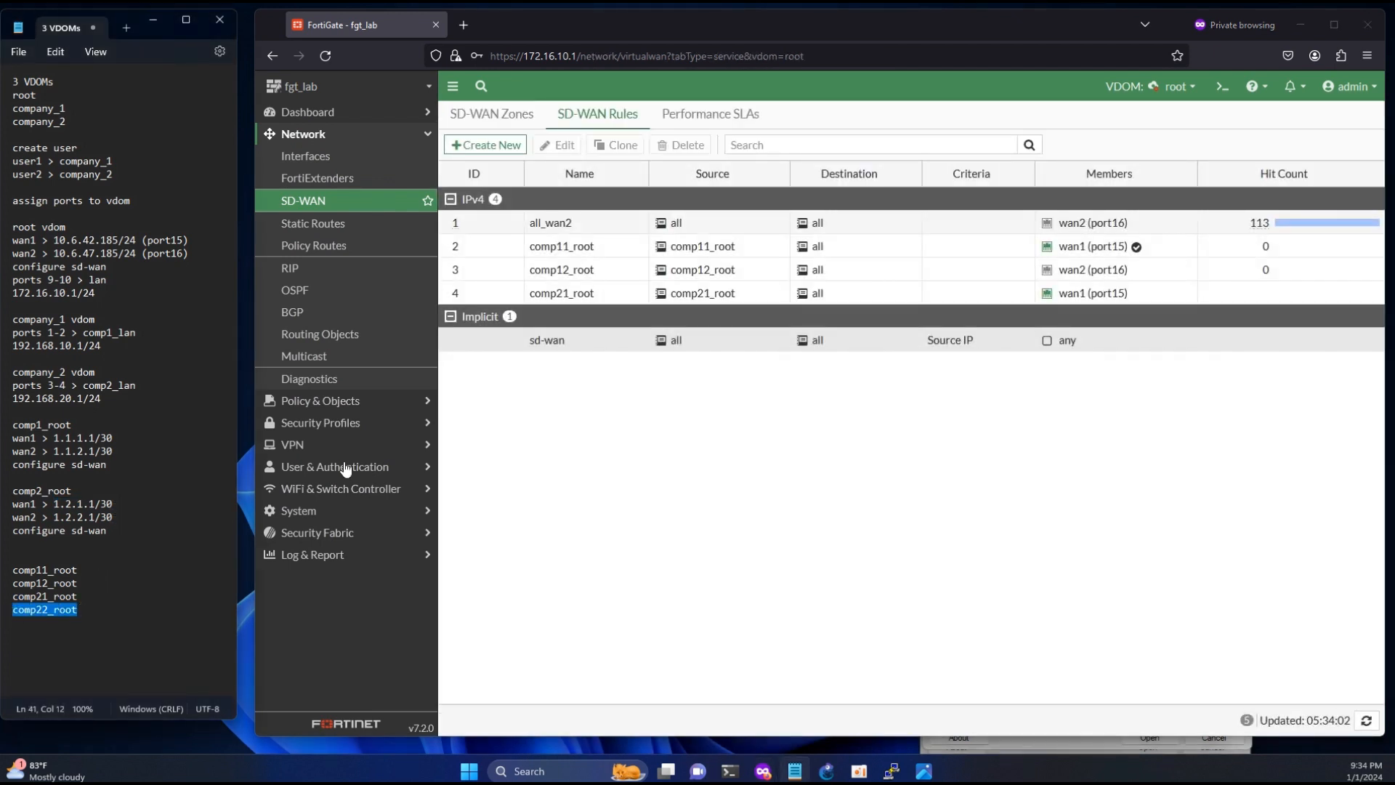
click(485, 145)
click(503, 146)
key(ctrl+v)
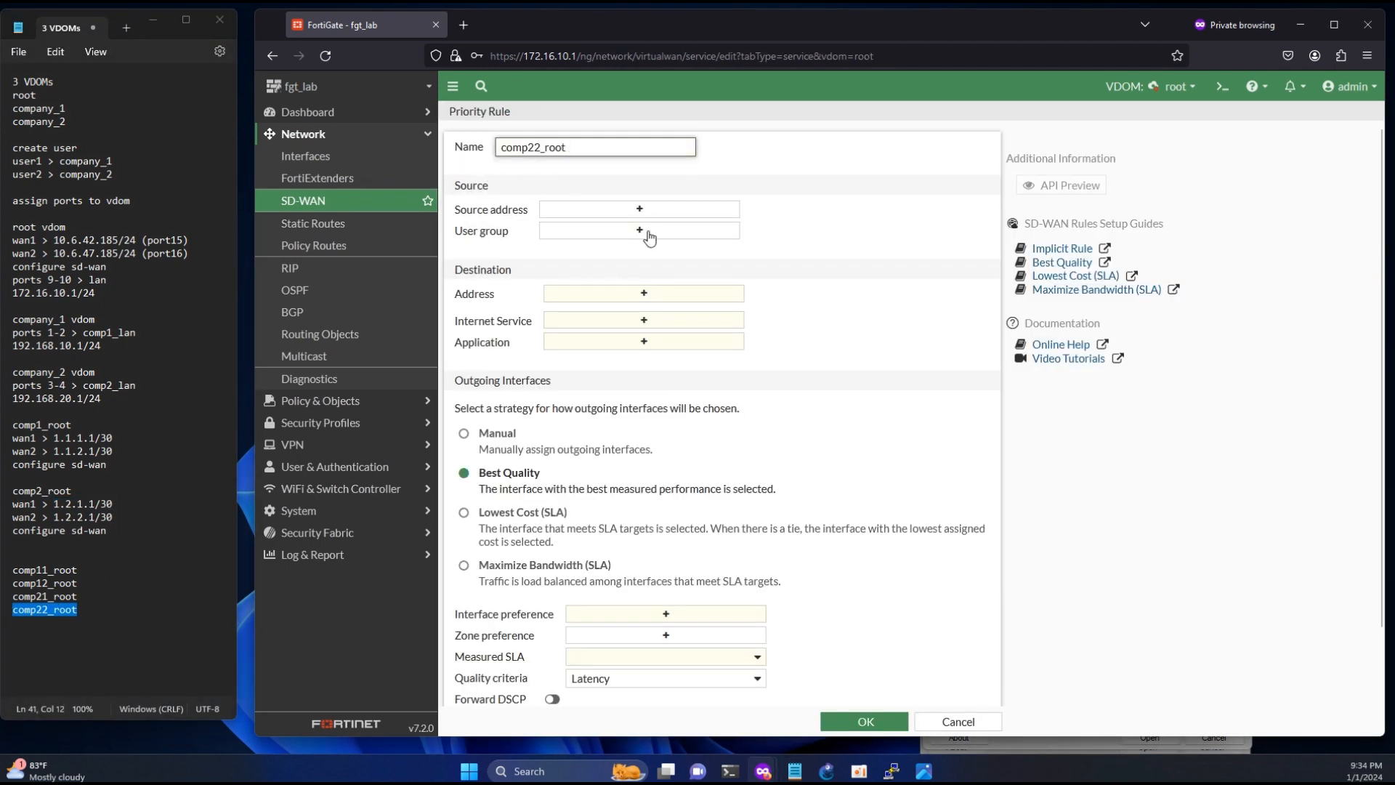
- Start a new address object named comp22_root for the comp22_root rule's source address
click(639, 209)
click(959, 167)
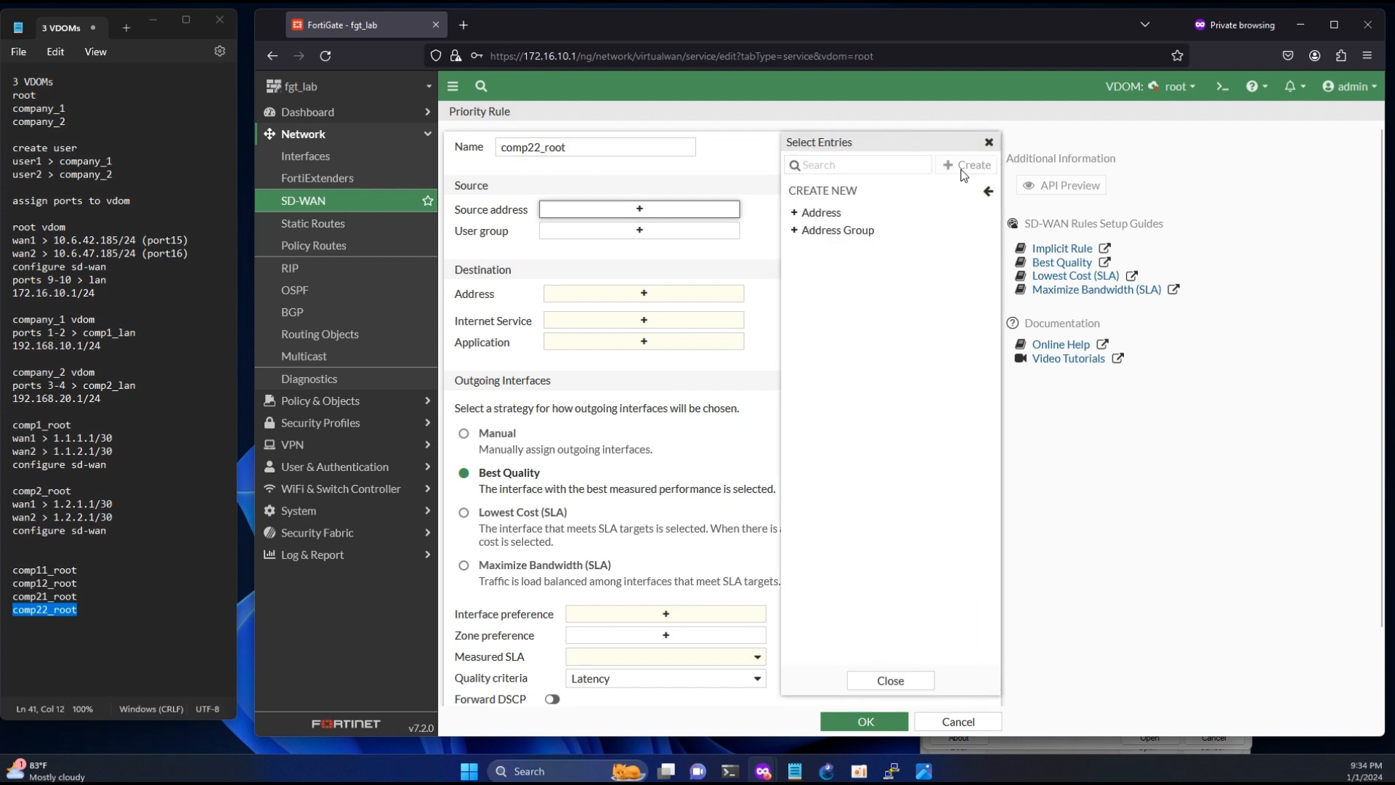
click(830, 213)
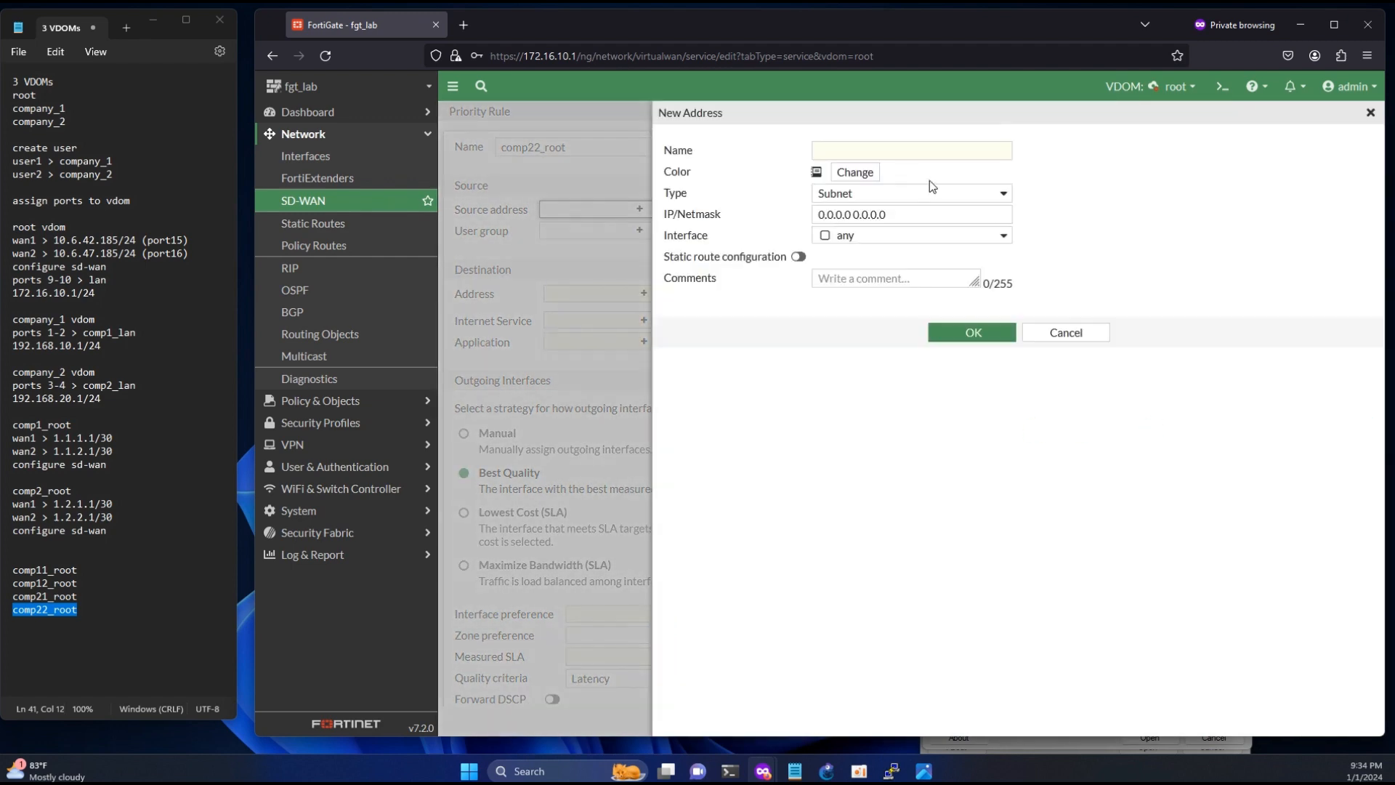
click(895, 151)
key(ctrl+v)
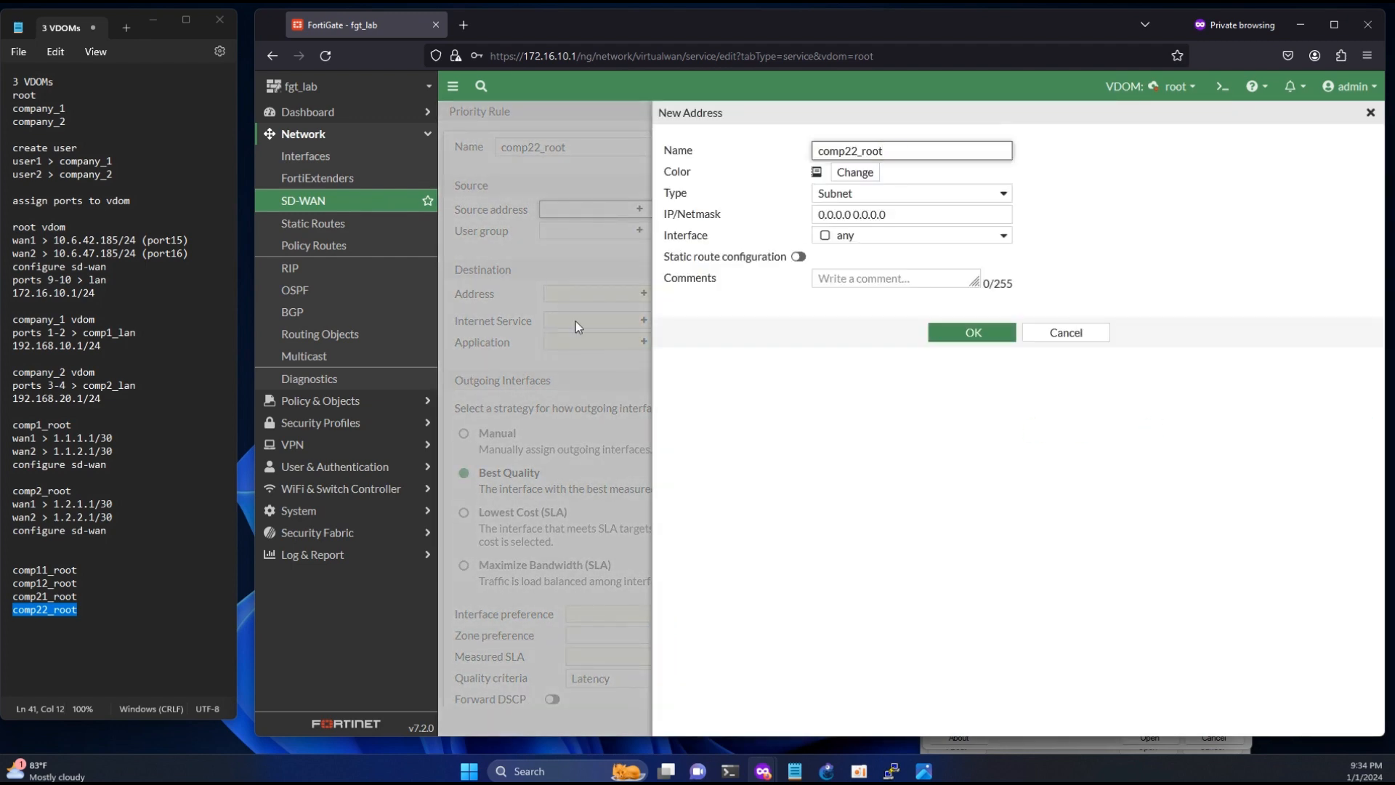
- Set the comp22_root address's IP/Netmask to 1.2.2.0/30, save it and select it as the rule's source
drag(114, 517, 55, 518)
key(ctrl+c)
click(906, 216)
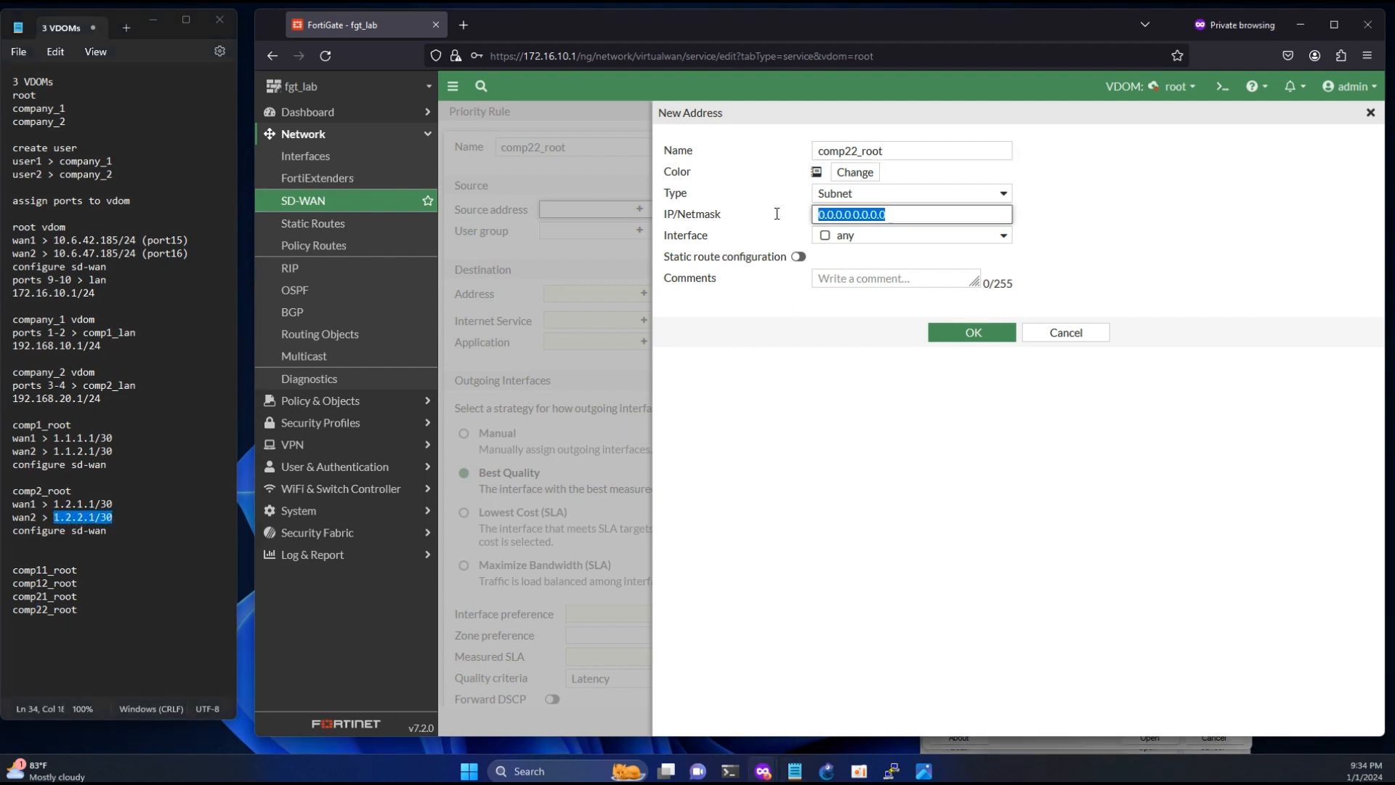
key(ctrl+v)
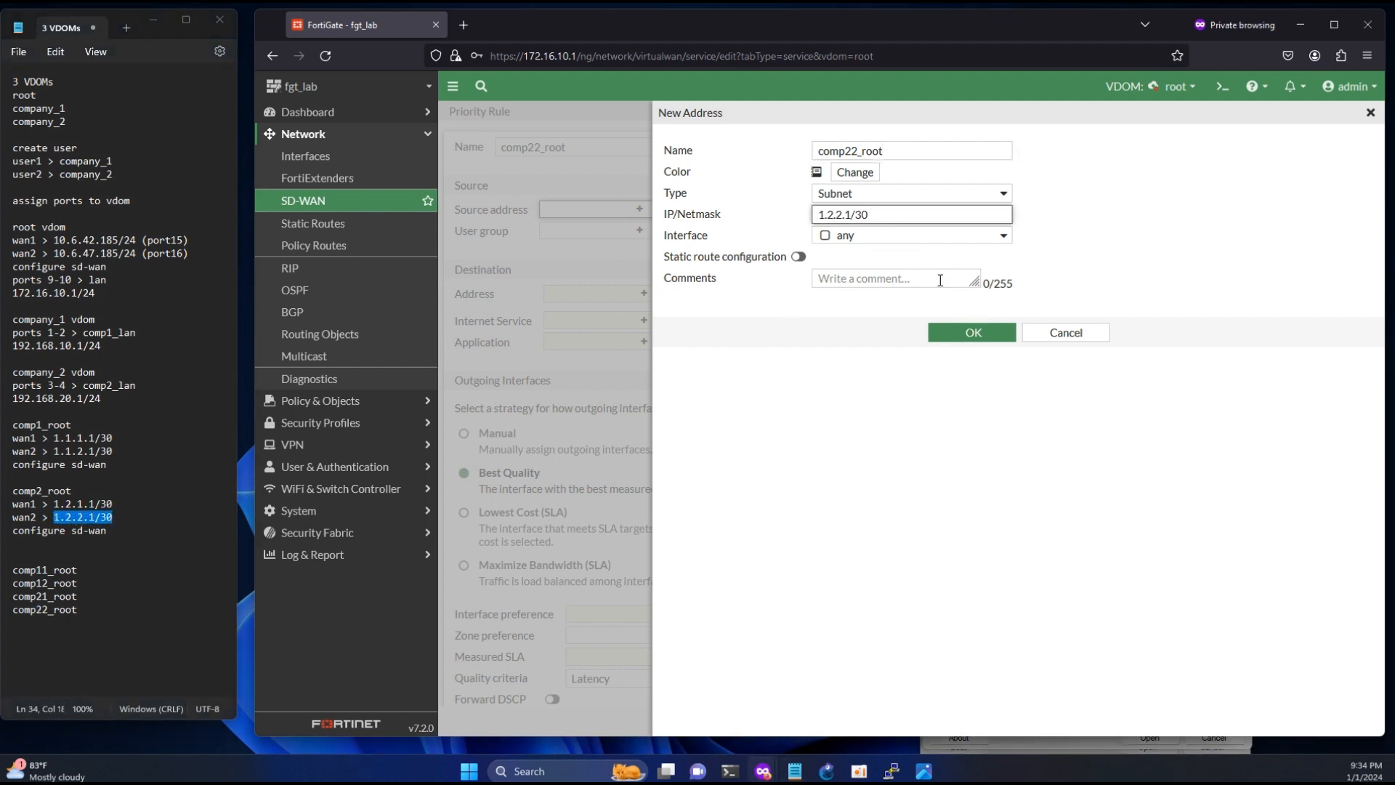
click(968, 336)
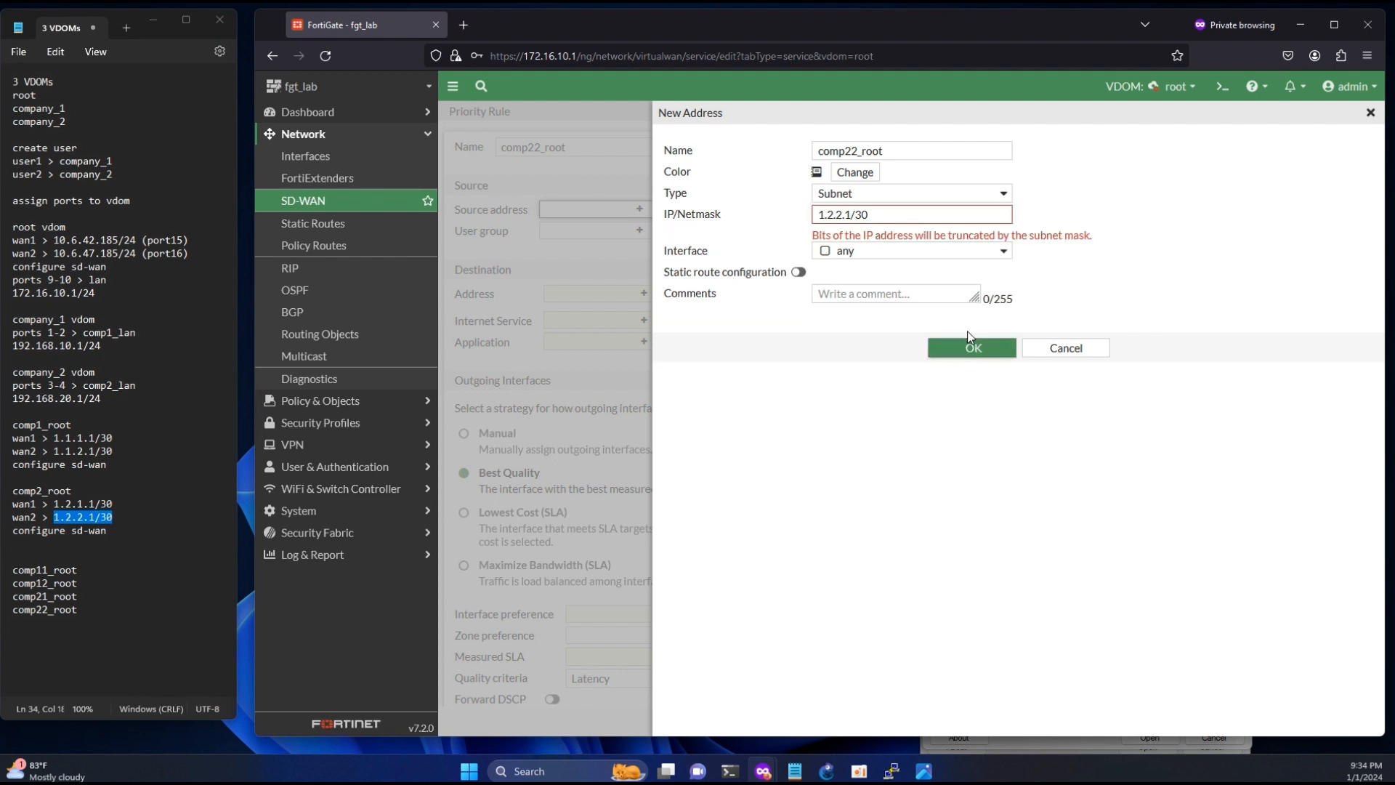
click(849, 215)
key(BackSpace)
text(0)
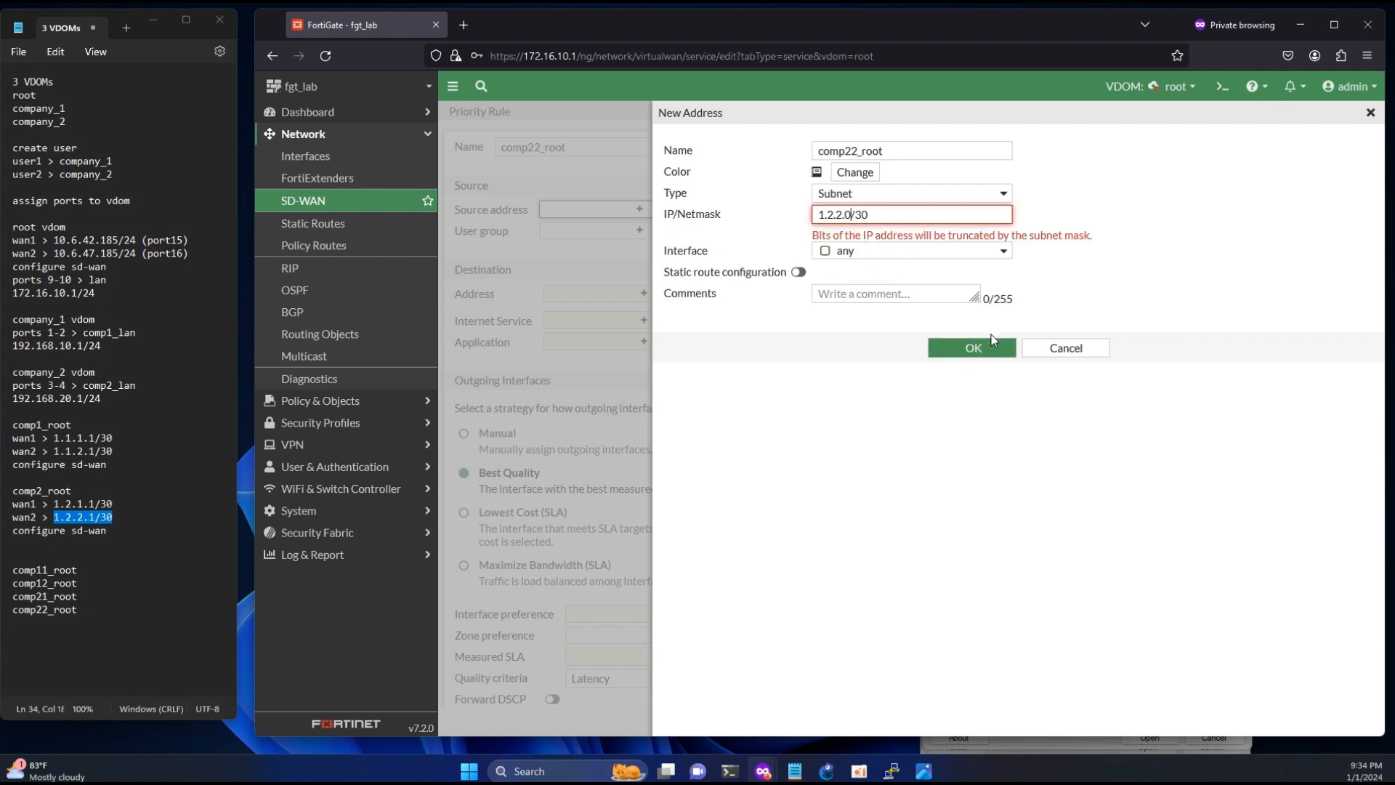
click(984, 349)
click(979, 334)
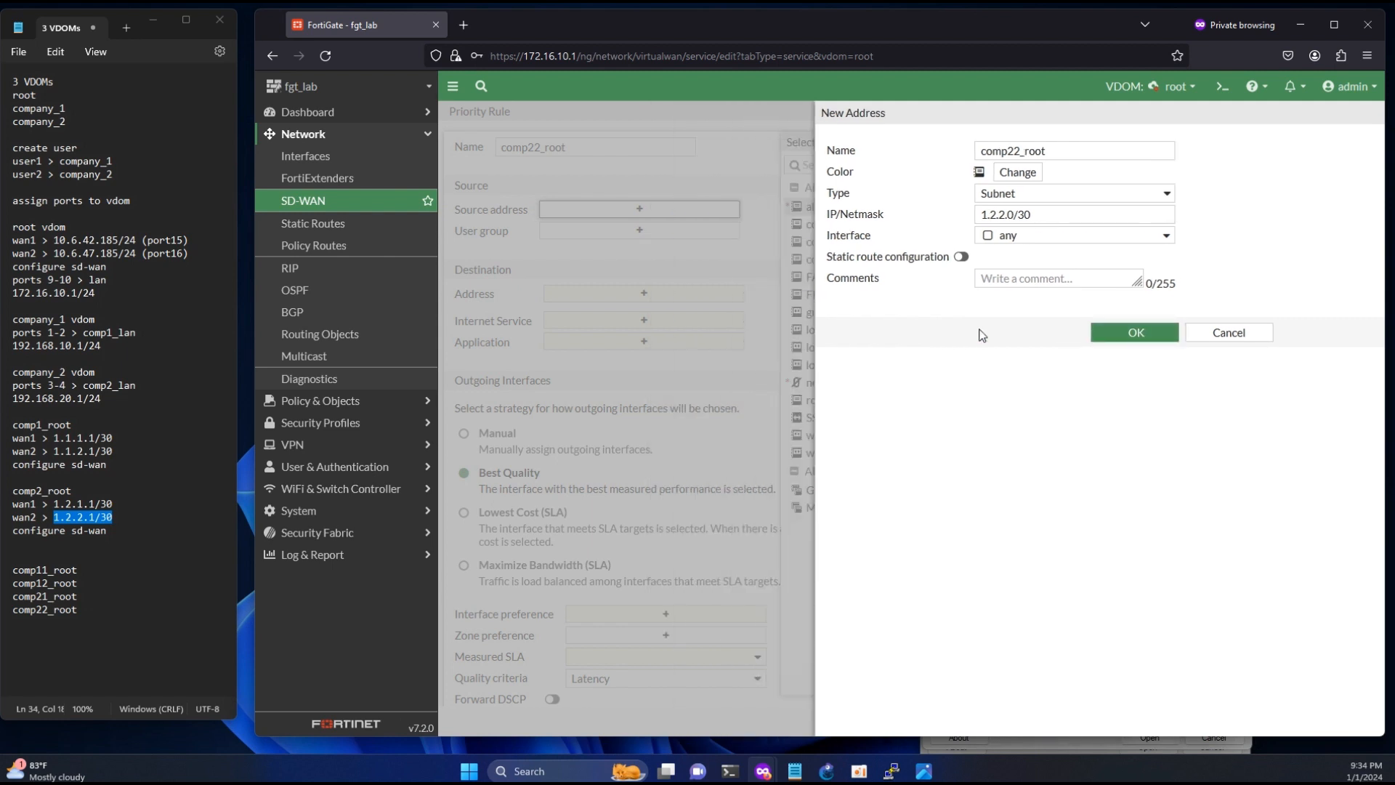
click(860, 279)
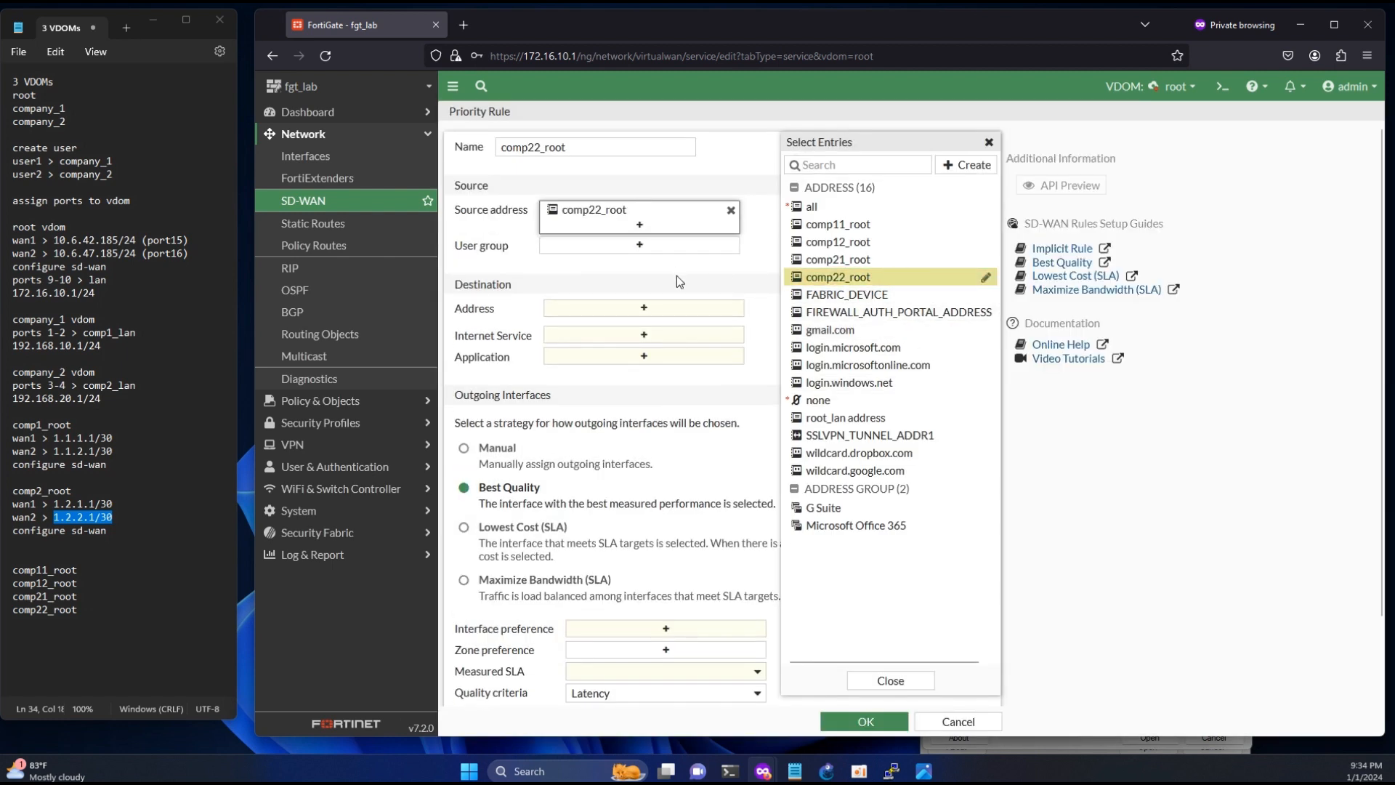
- Set the comp22_root rule's destination to all, assign wan2 (port16) with the Manual strategy and save the rule
click(642, 312)
click(812, 208)
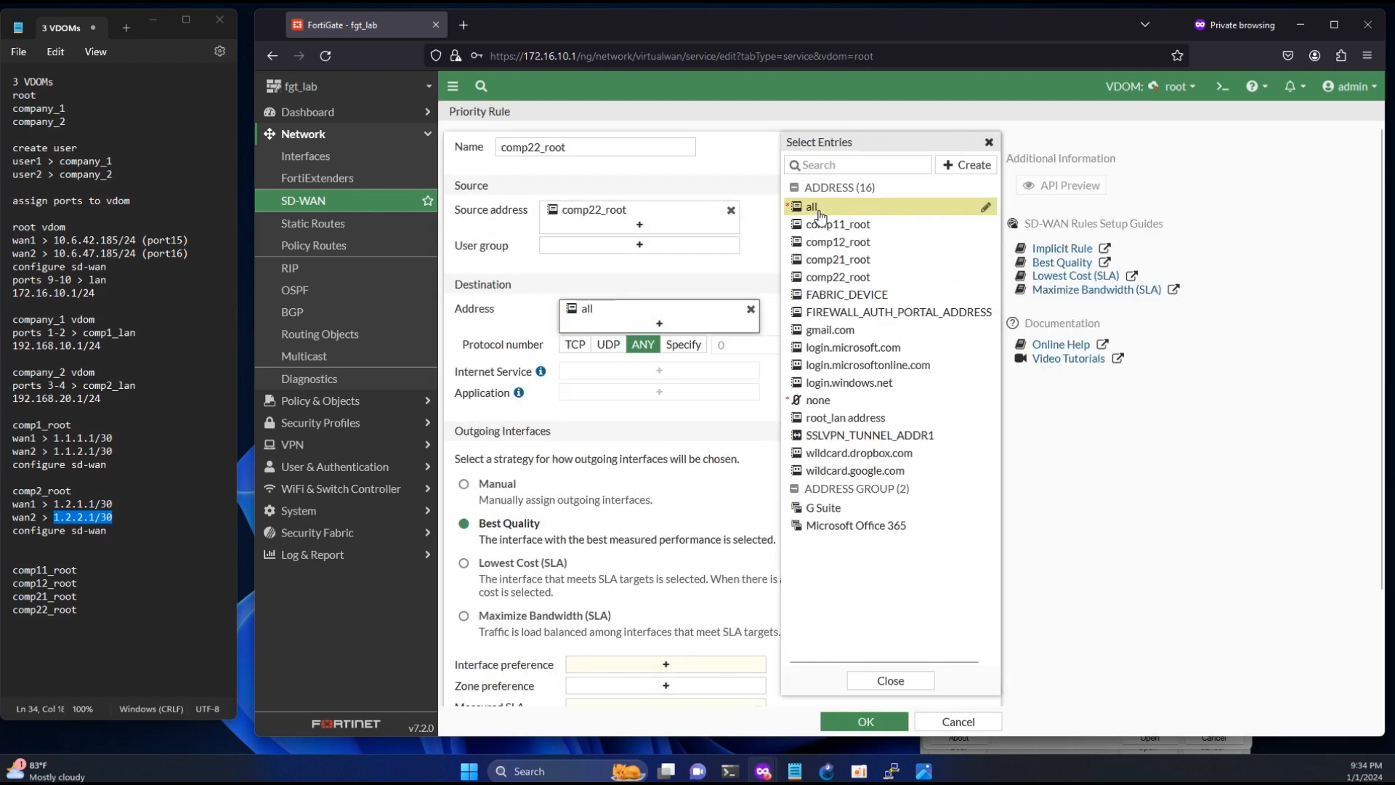
click(497, 484)
click(665, 664)
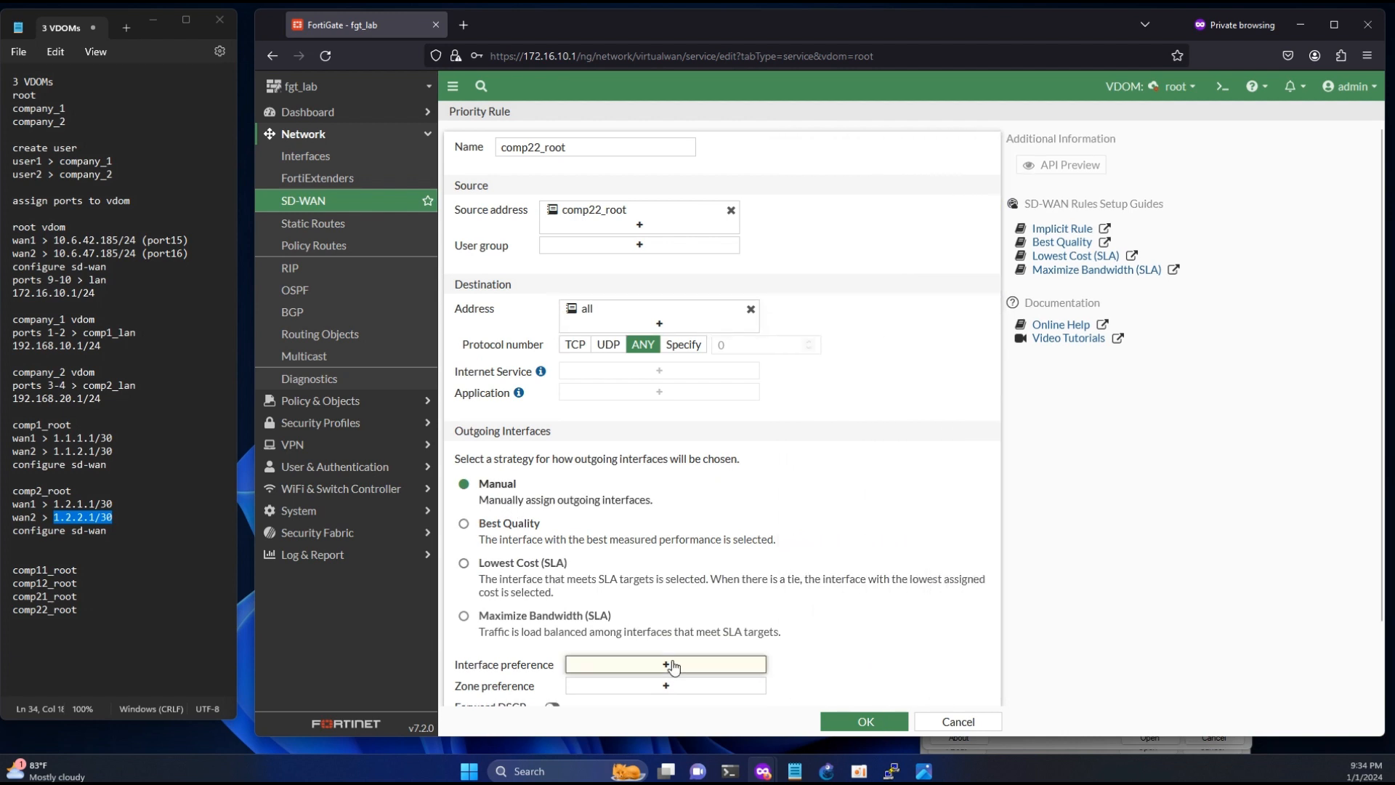
click(864, 721)
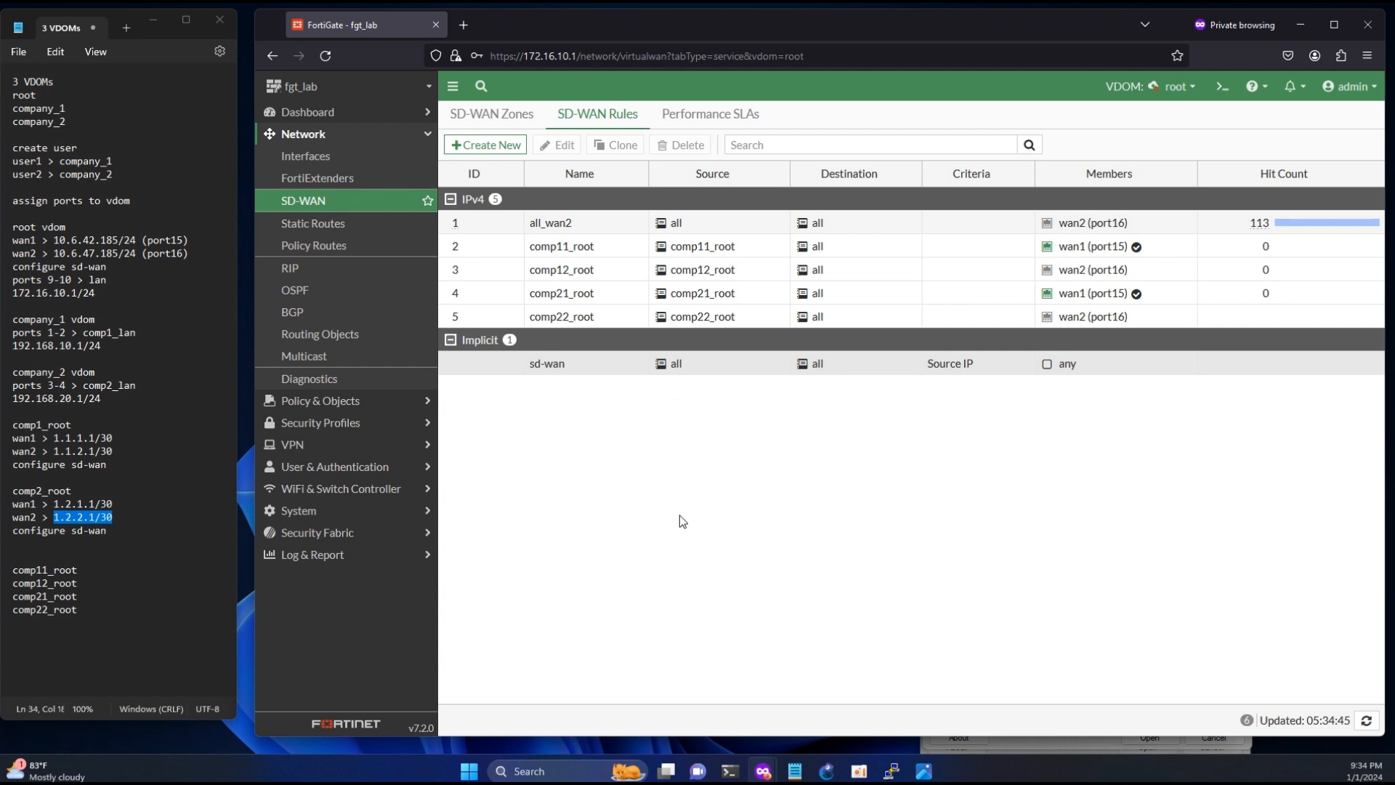
- Move the all_wan2 rule below comp22_root in the IPv4 SD-WAN rules and check the comp11_root source address's details
click(470, 222)
drag(469, 221, 457, 328)
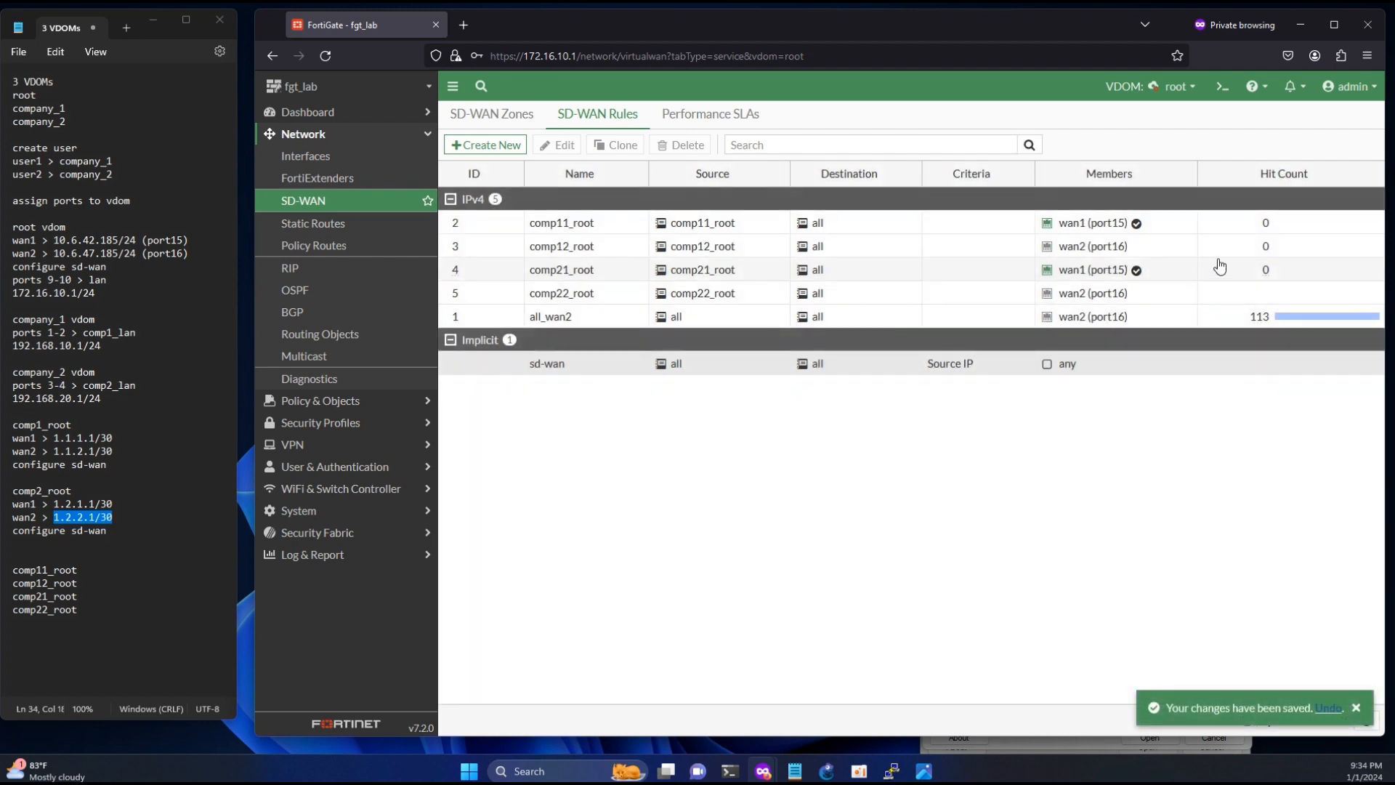
click(609, 229)
shift+click(610, 247)
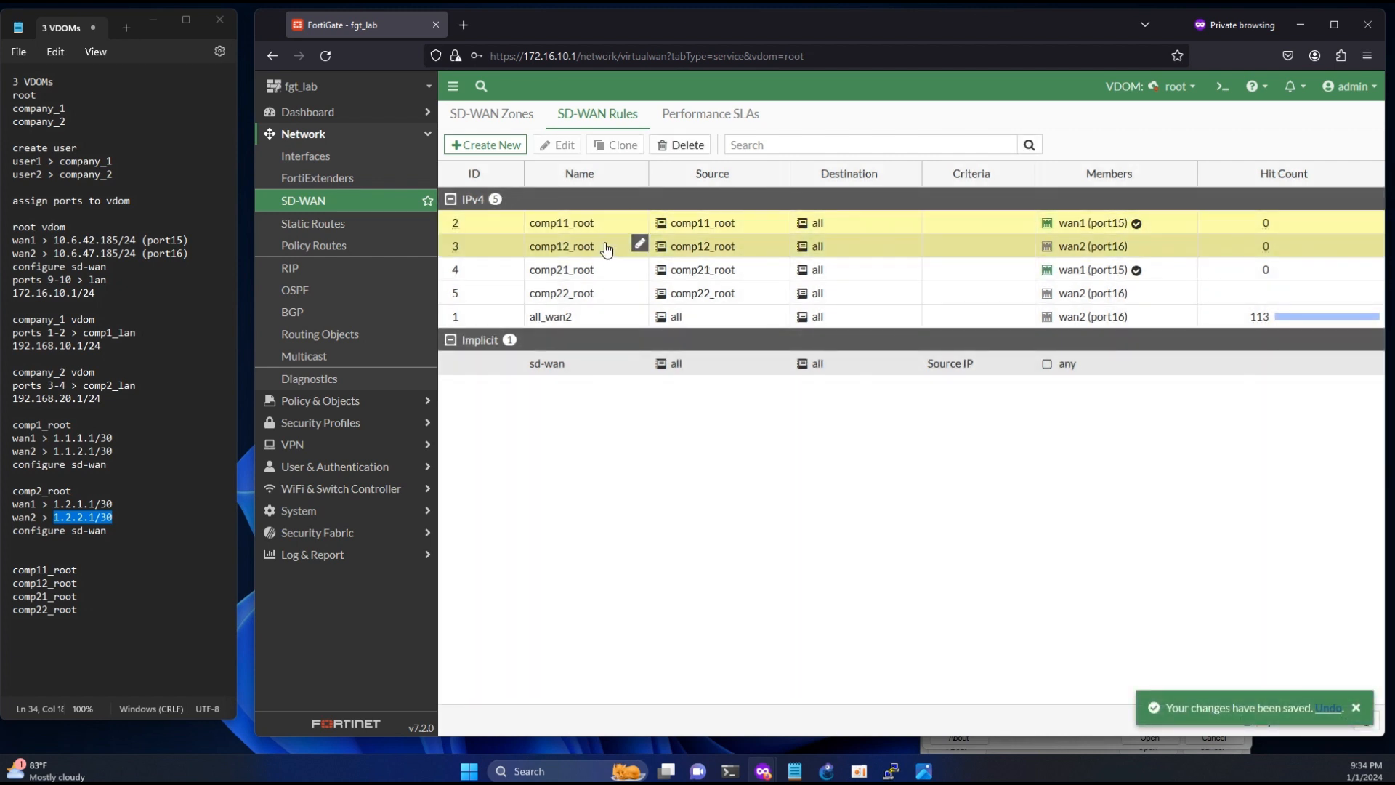
mouse_move(682, 227)
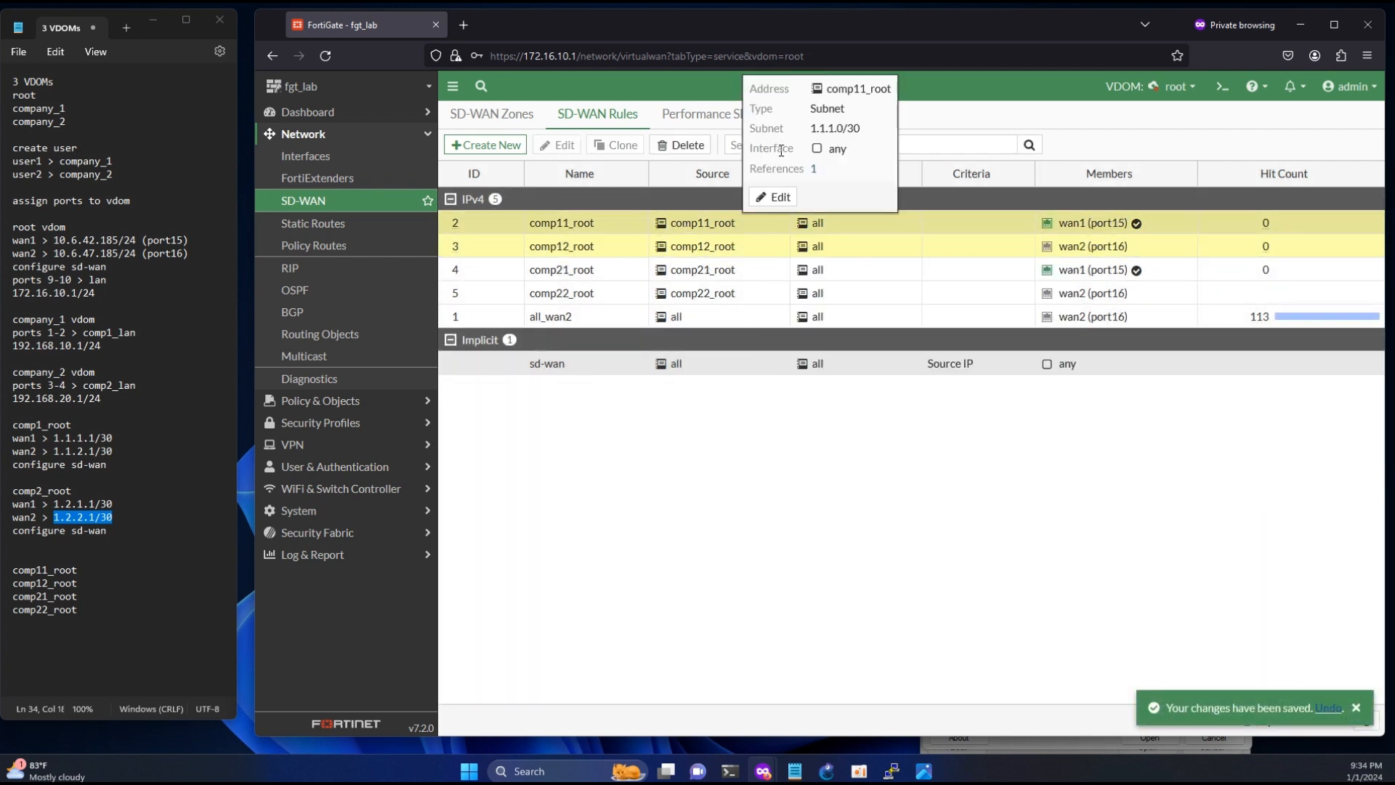
drag(810, 132, 832, 149)
click(727, 271)
click(736, 299)
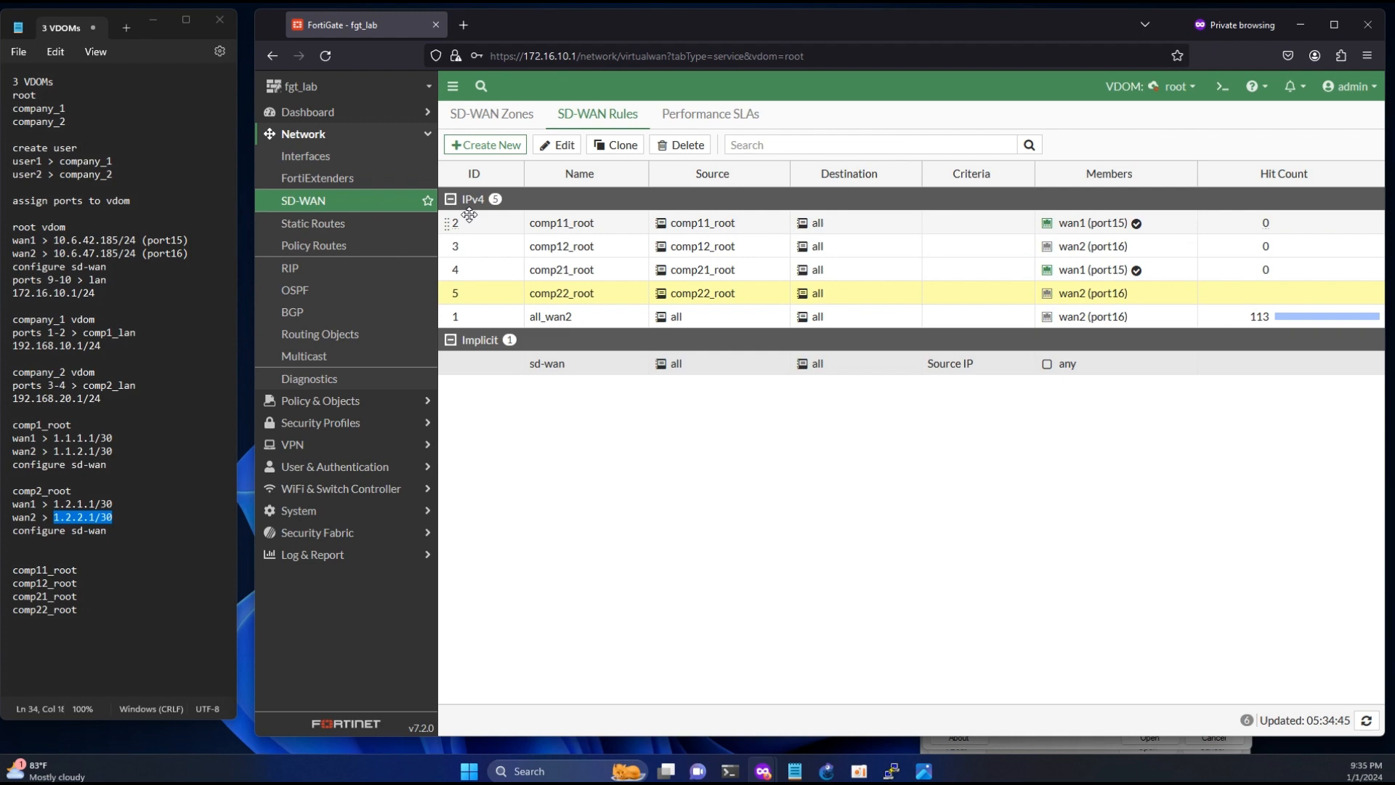
- Check the VDOM links and the comp1_link and comp2_link zones in the root VDOM's interface list
click(305, 156)
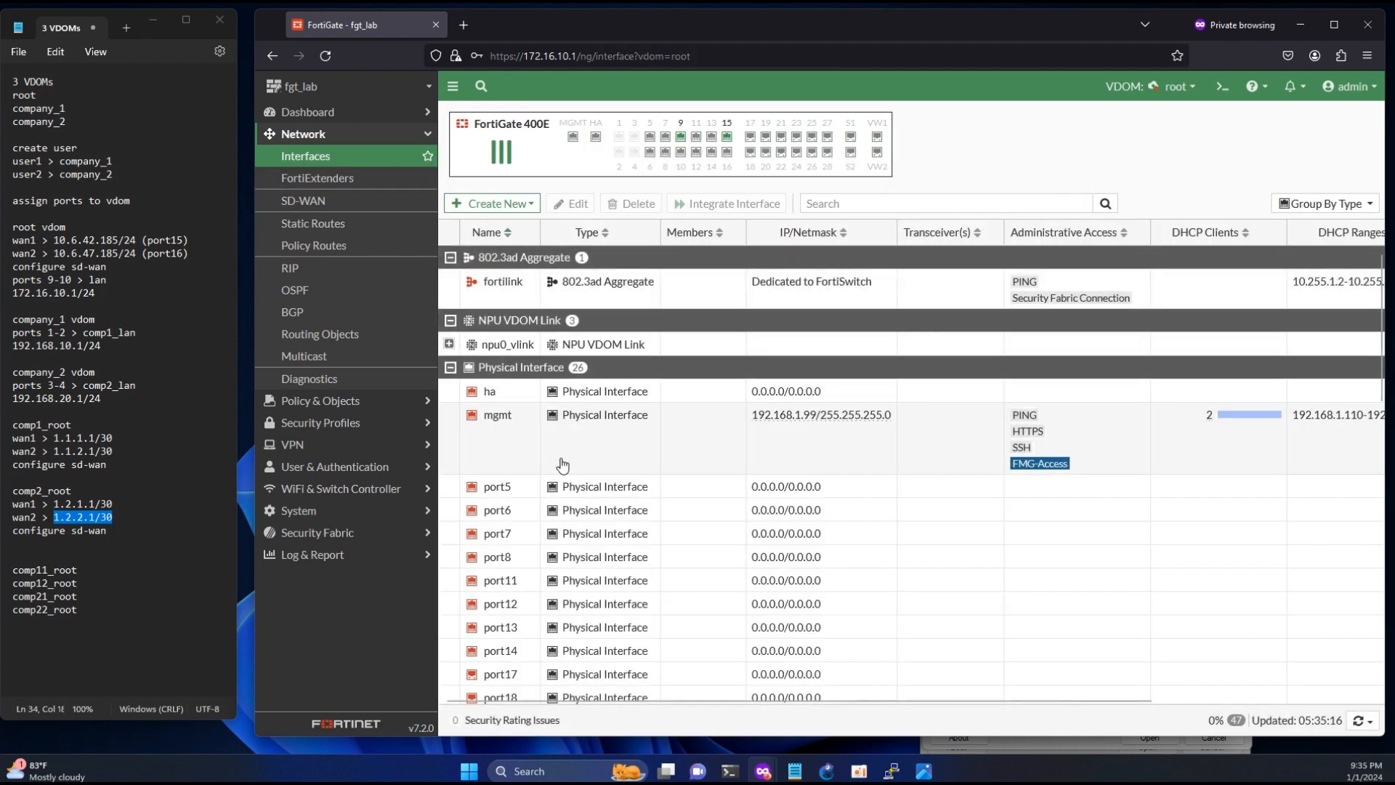
scroll(562, 465, down, 15)
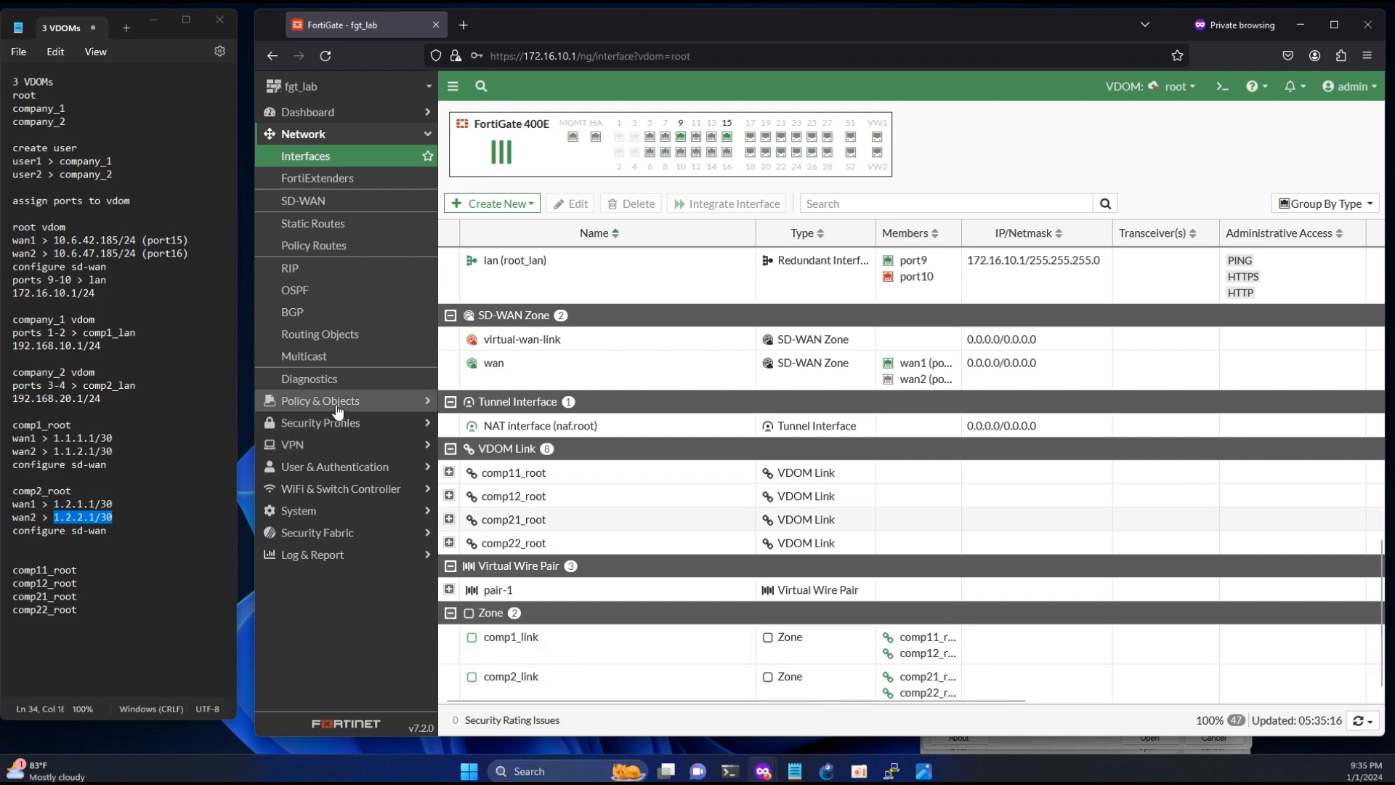
click(523, 643)
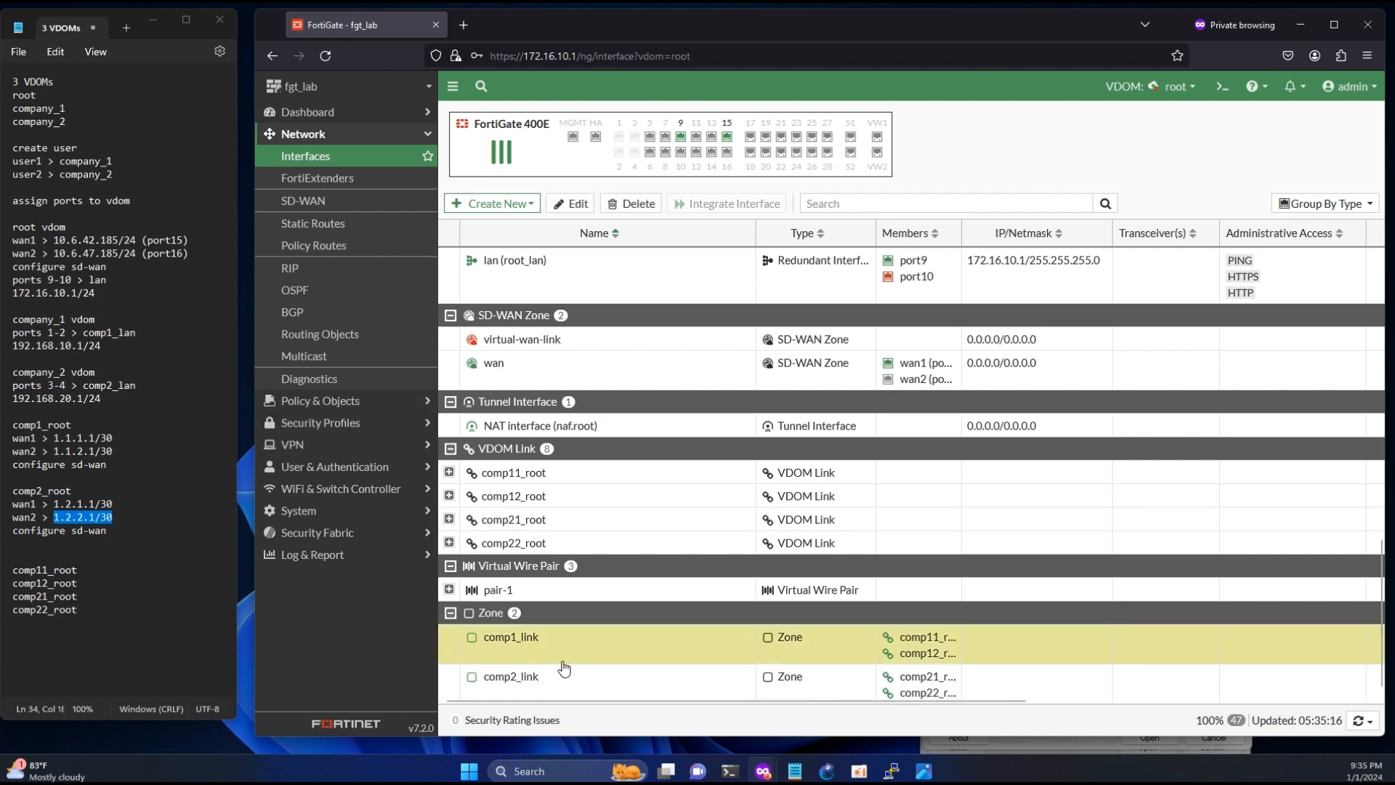
- Start a root VDOM firewall policy named comp1_wan with incoming interface comp1_link and outgoing interface wan
click(324, 400)
click(324, 178)
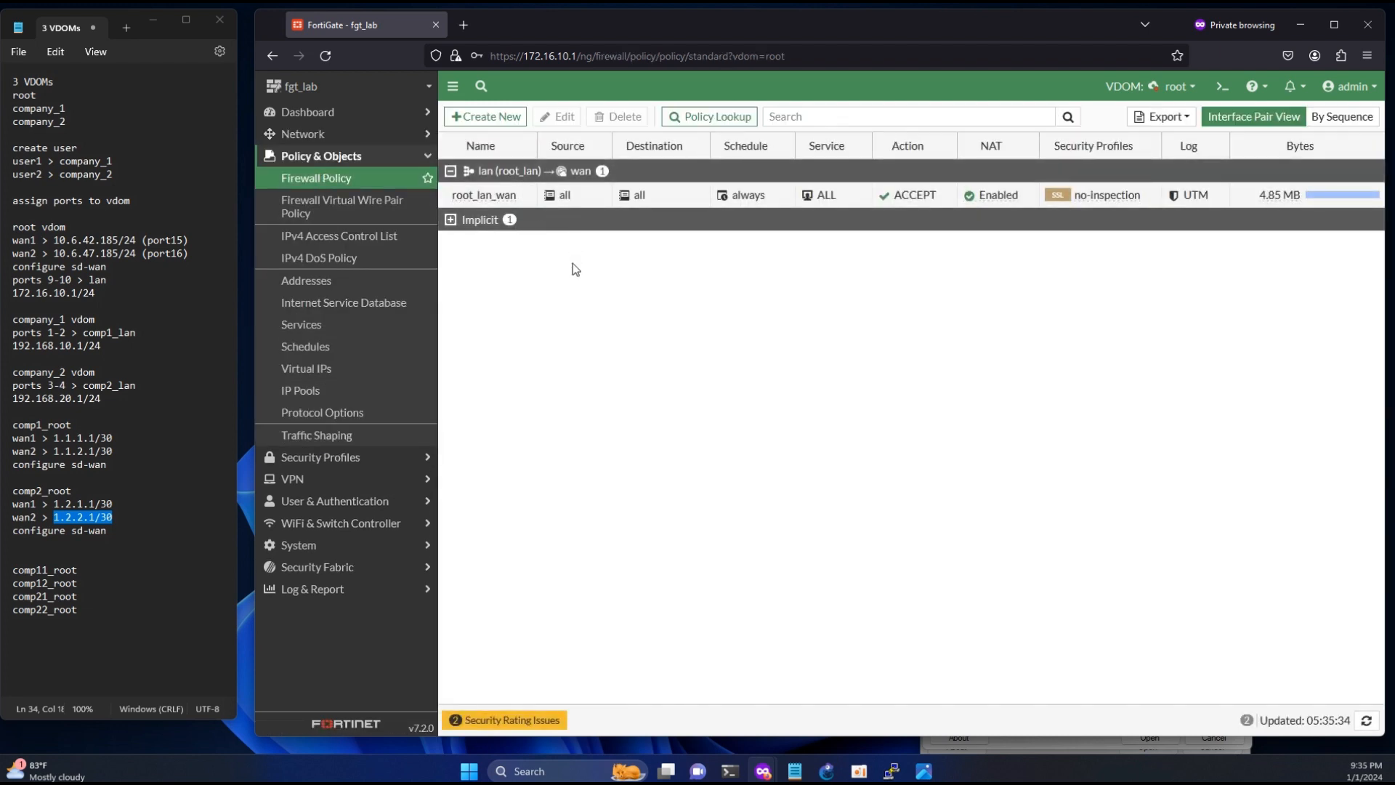
click(484, 117)
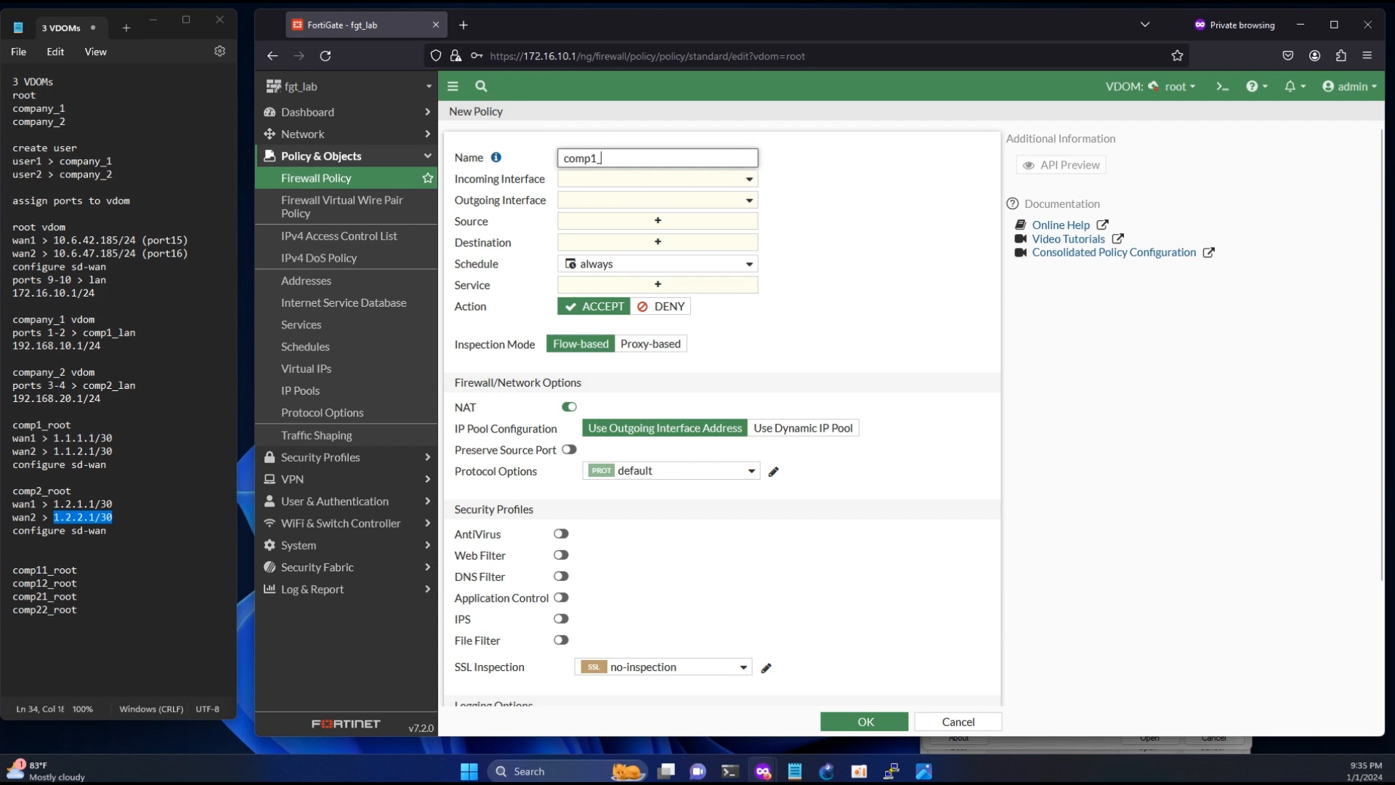
text(comp1_wan)
click(599, 179)
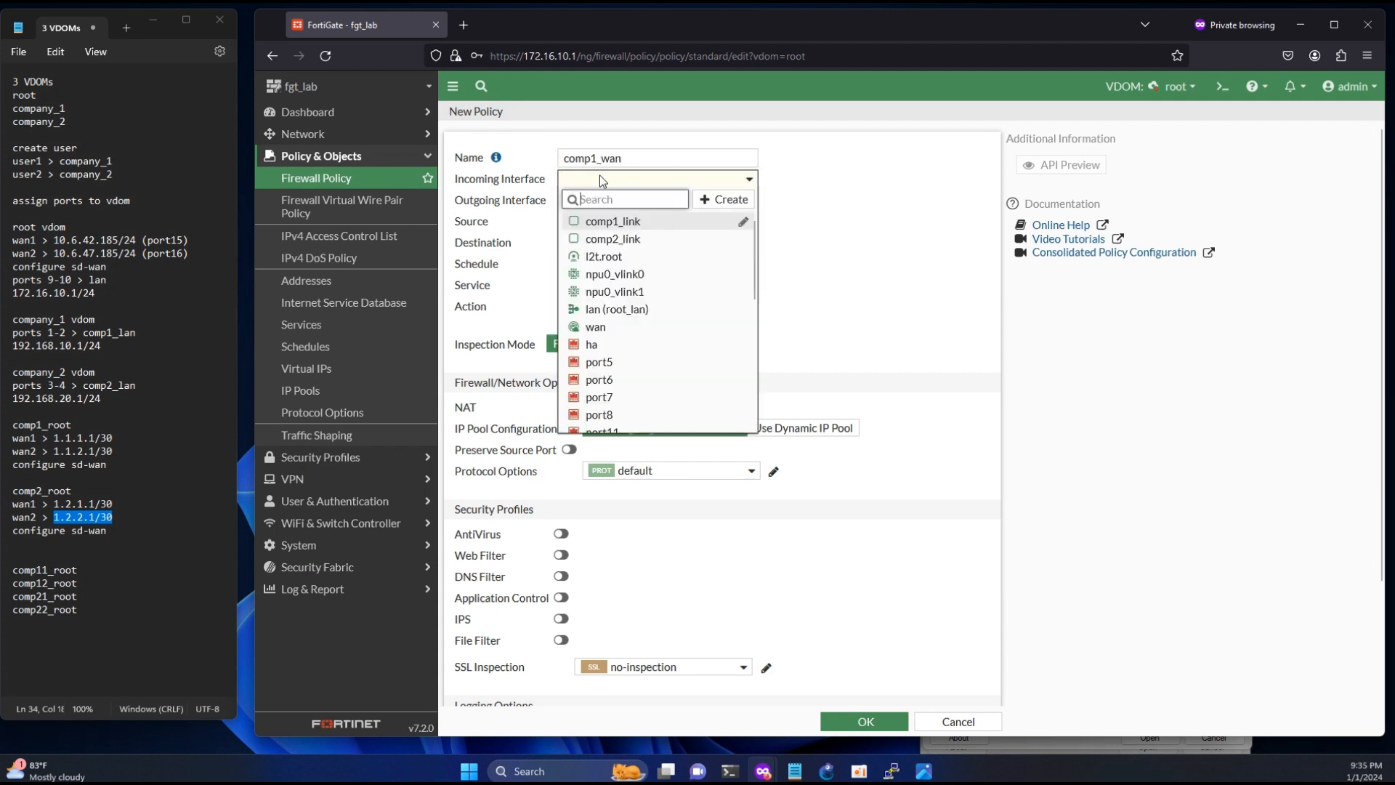
mouse_move(625, 227)
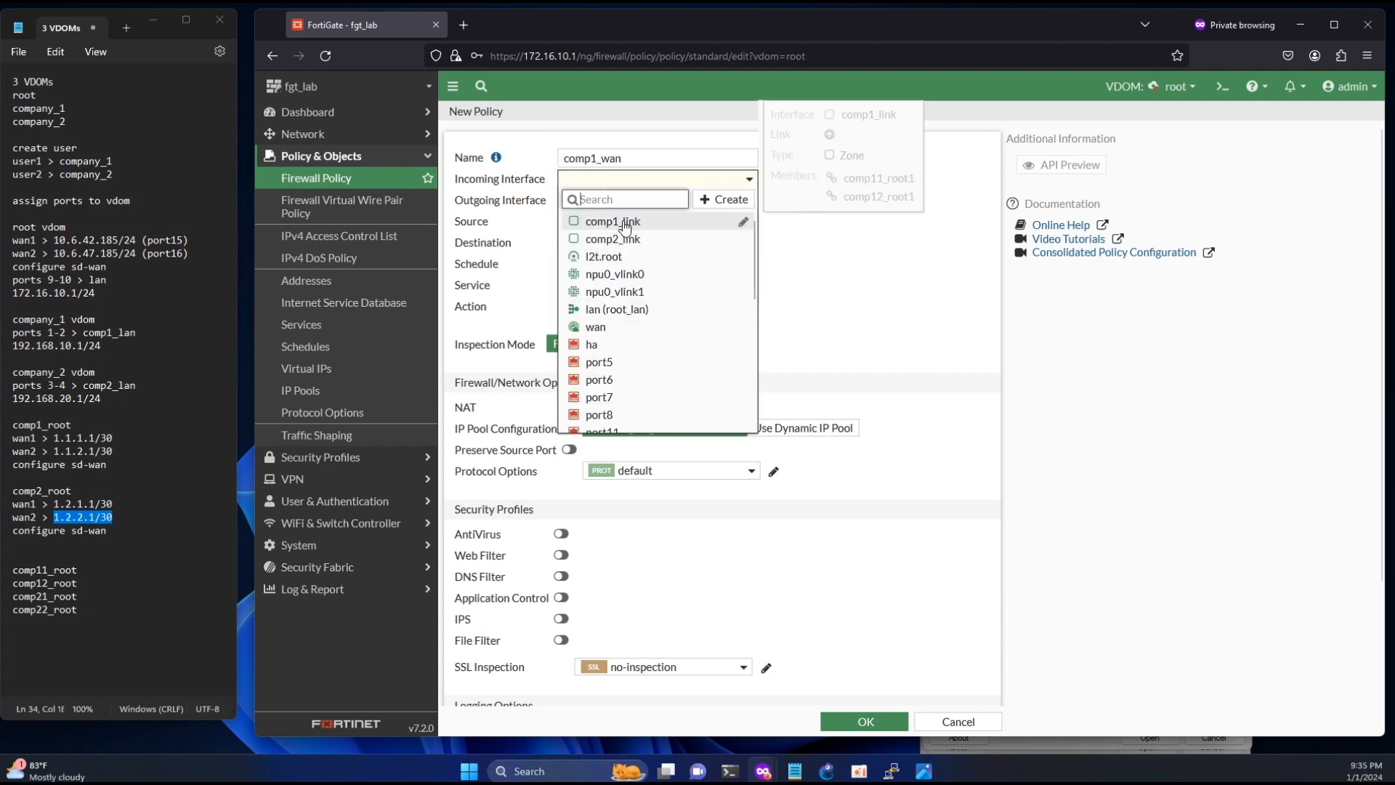
click(646, 224)
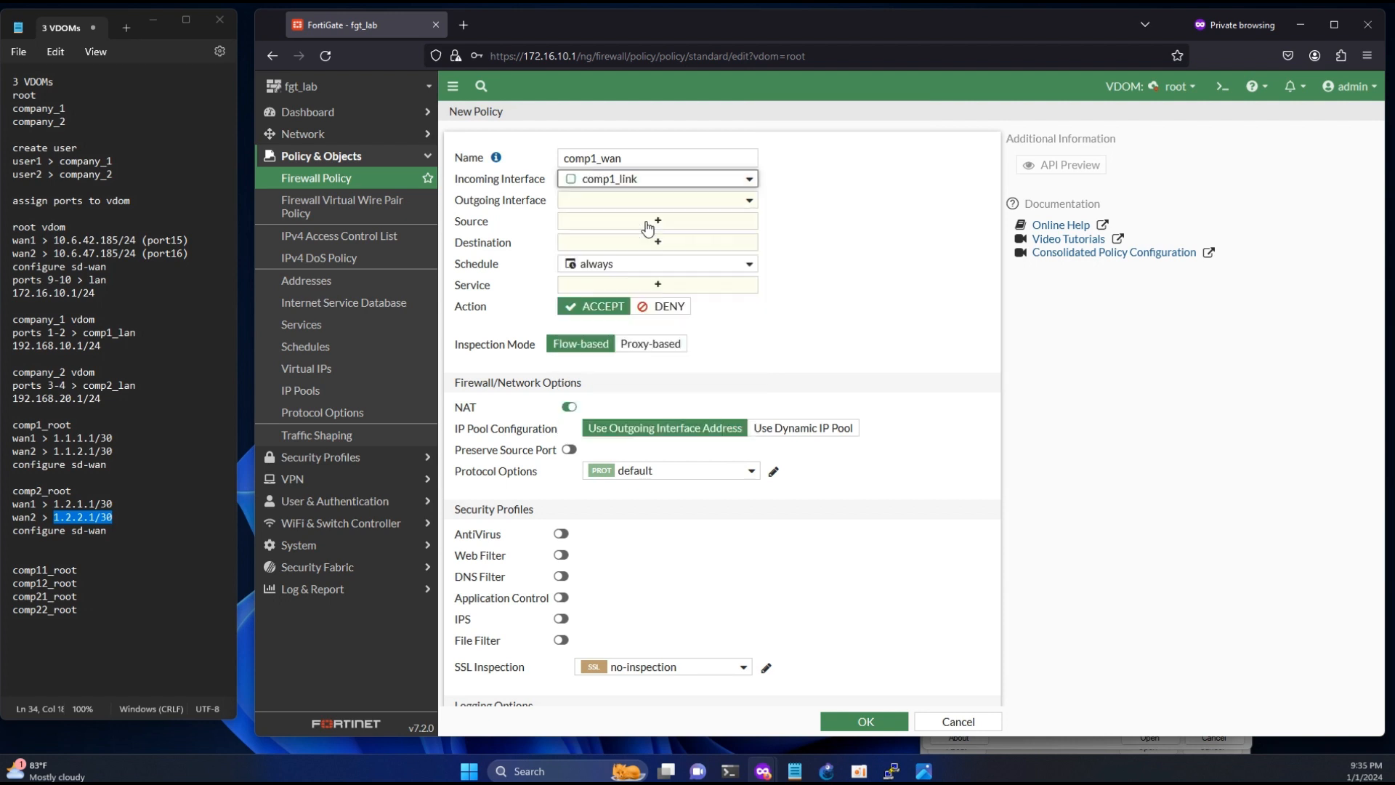
click(640, 200)
click(594, 353)
- Set the comp1_wan policy's source and destination to all and its service to ALL, and save it
click(646, 221)
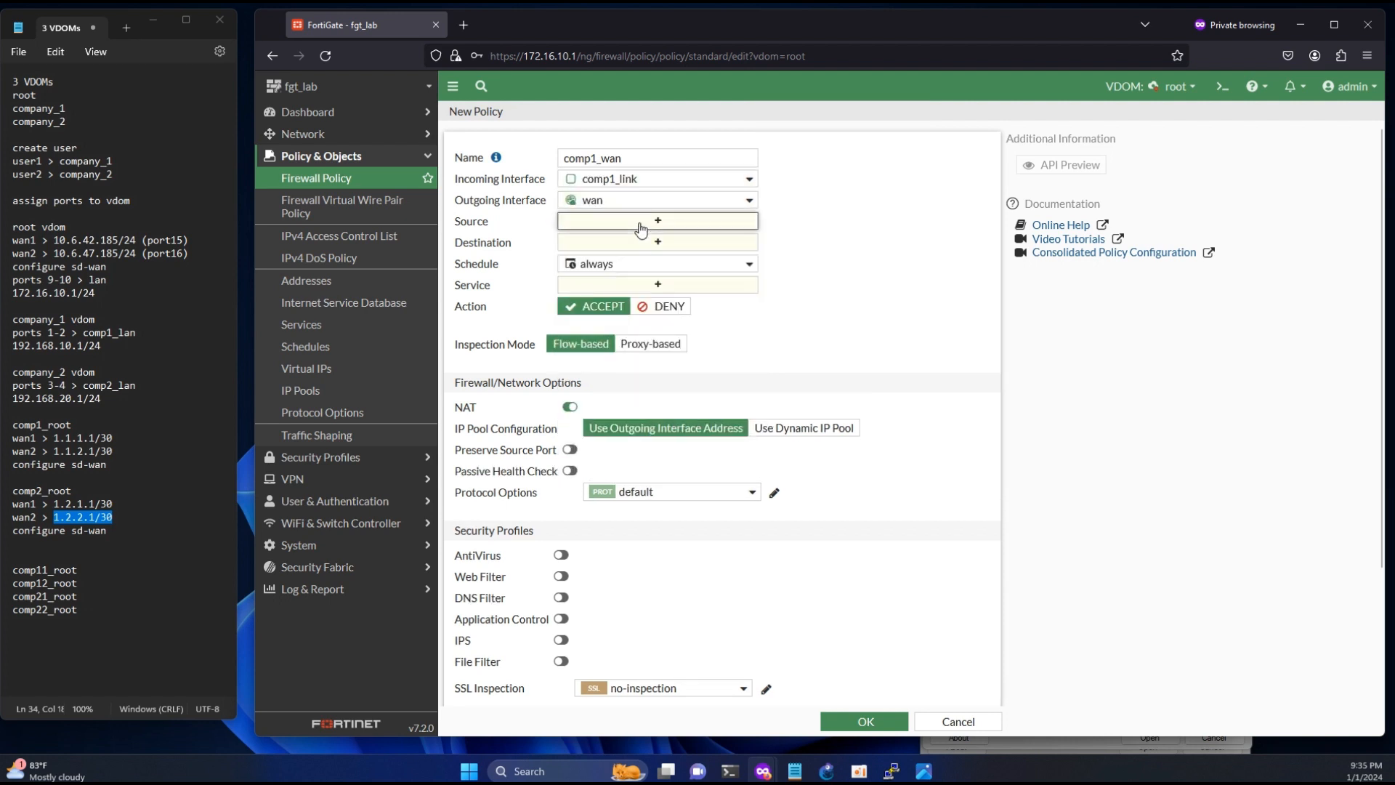
click(811, 227)
click(657, 256)
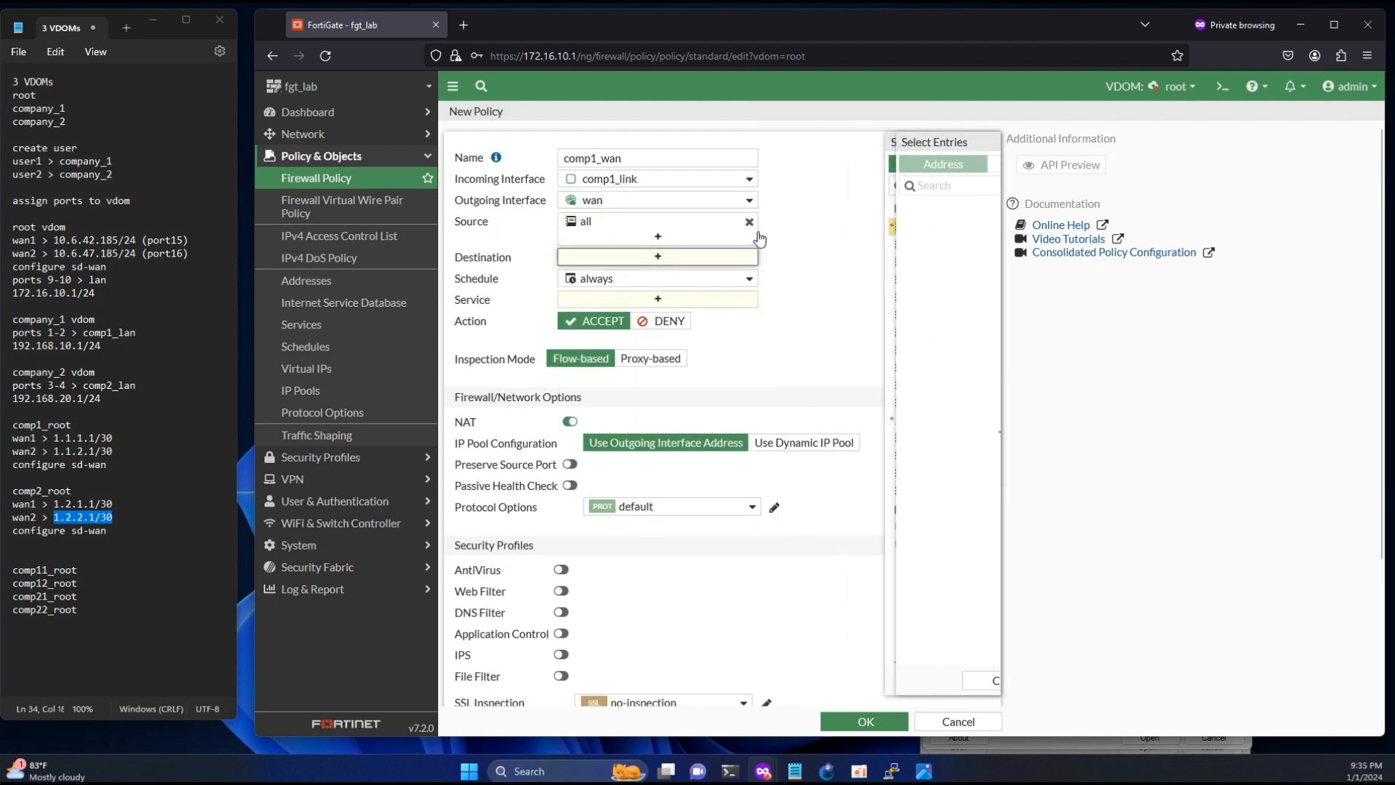
click(811, 226)
click(657, 314)
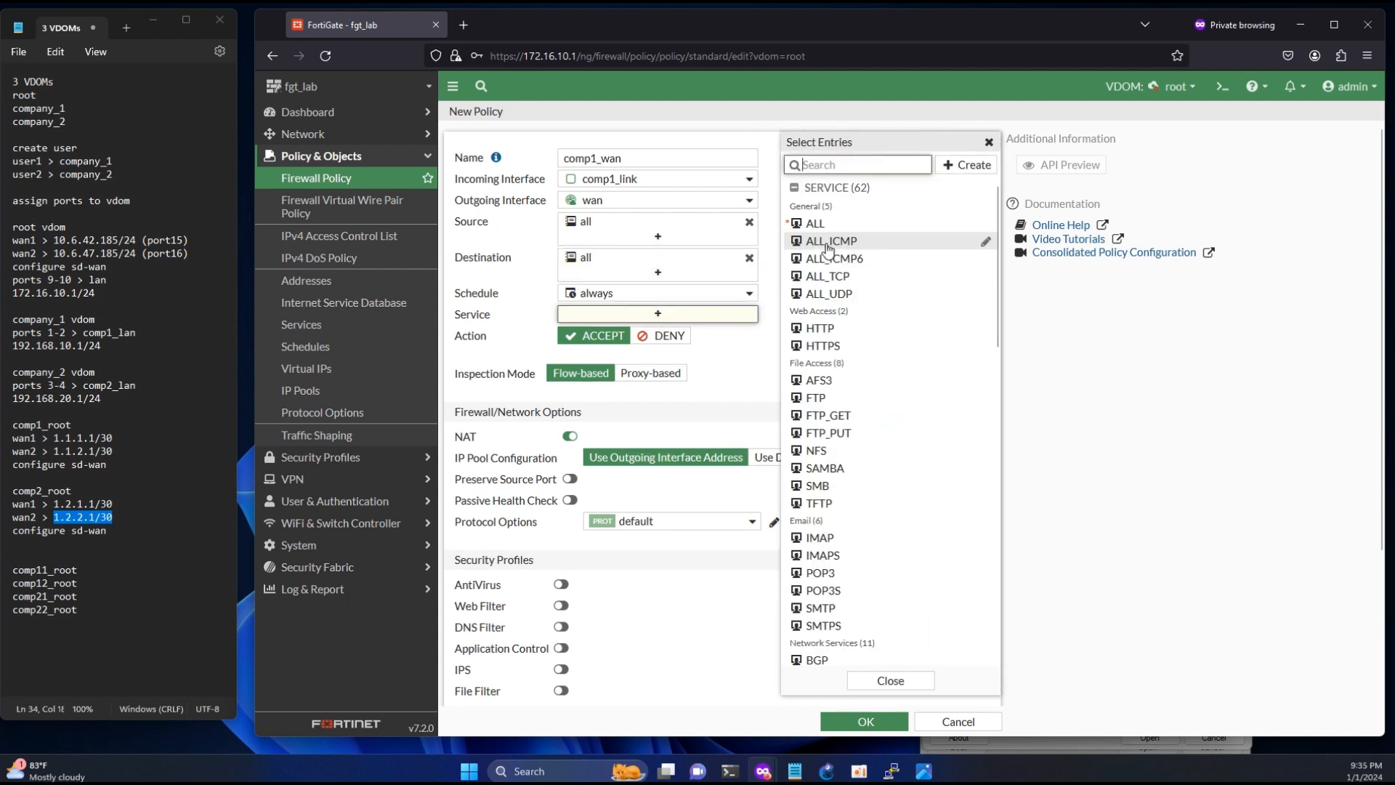
click(821, 224)
click(736, 659)
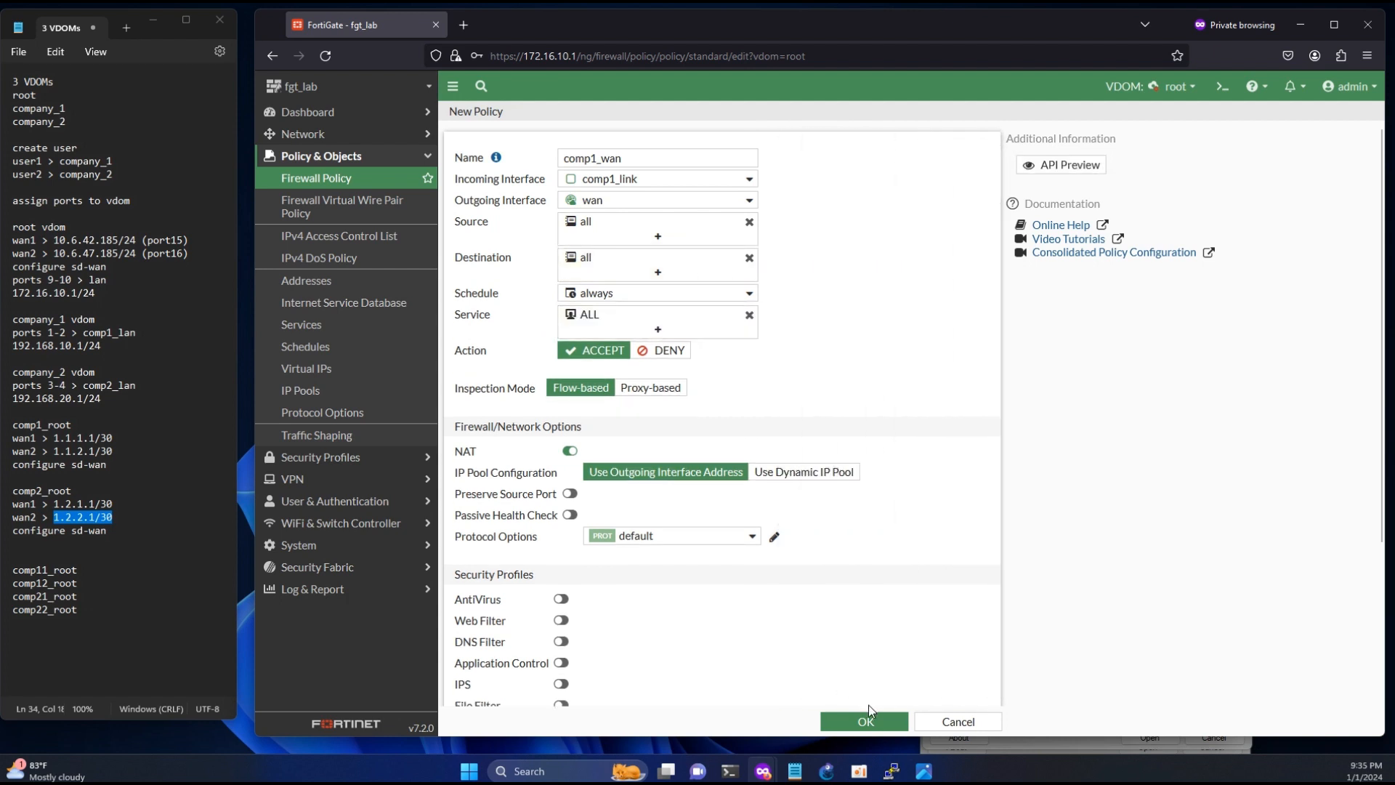
click(866, 722)
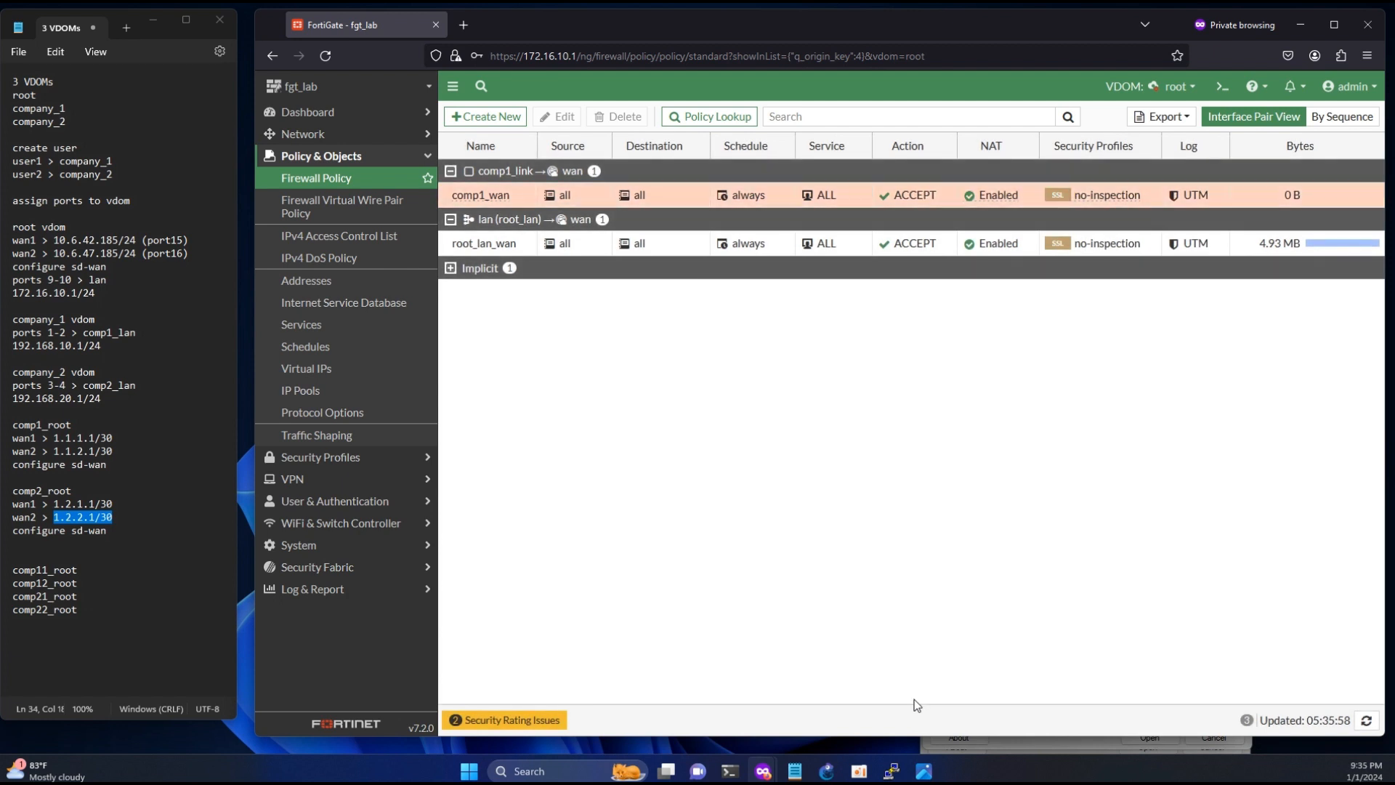
- Start another firewall policy named comp2_wan with incoming interface comp2_link and outgoing interface wan
click(484, 118)
click(586, 160)
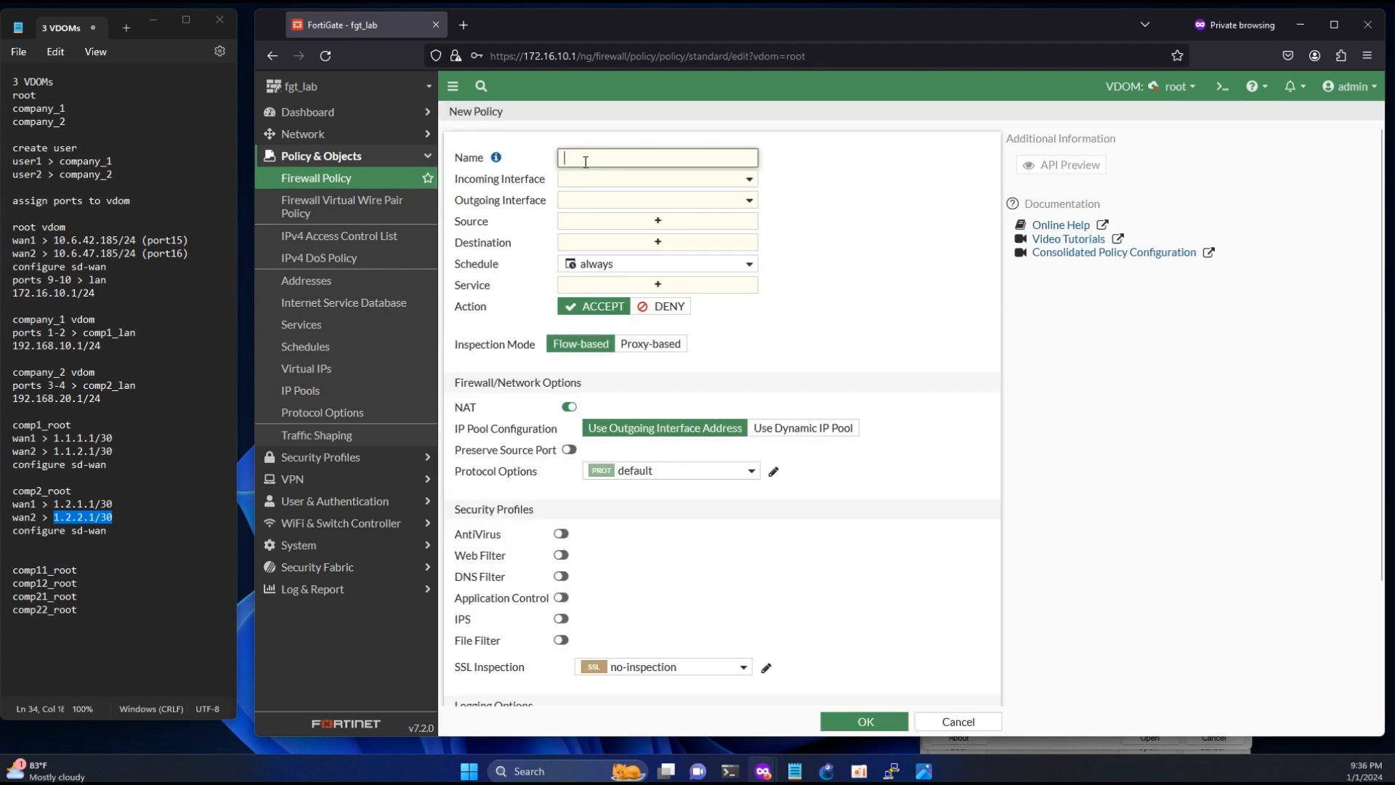
text(comp2_)
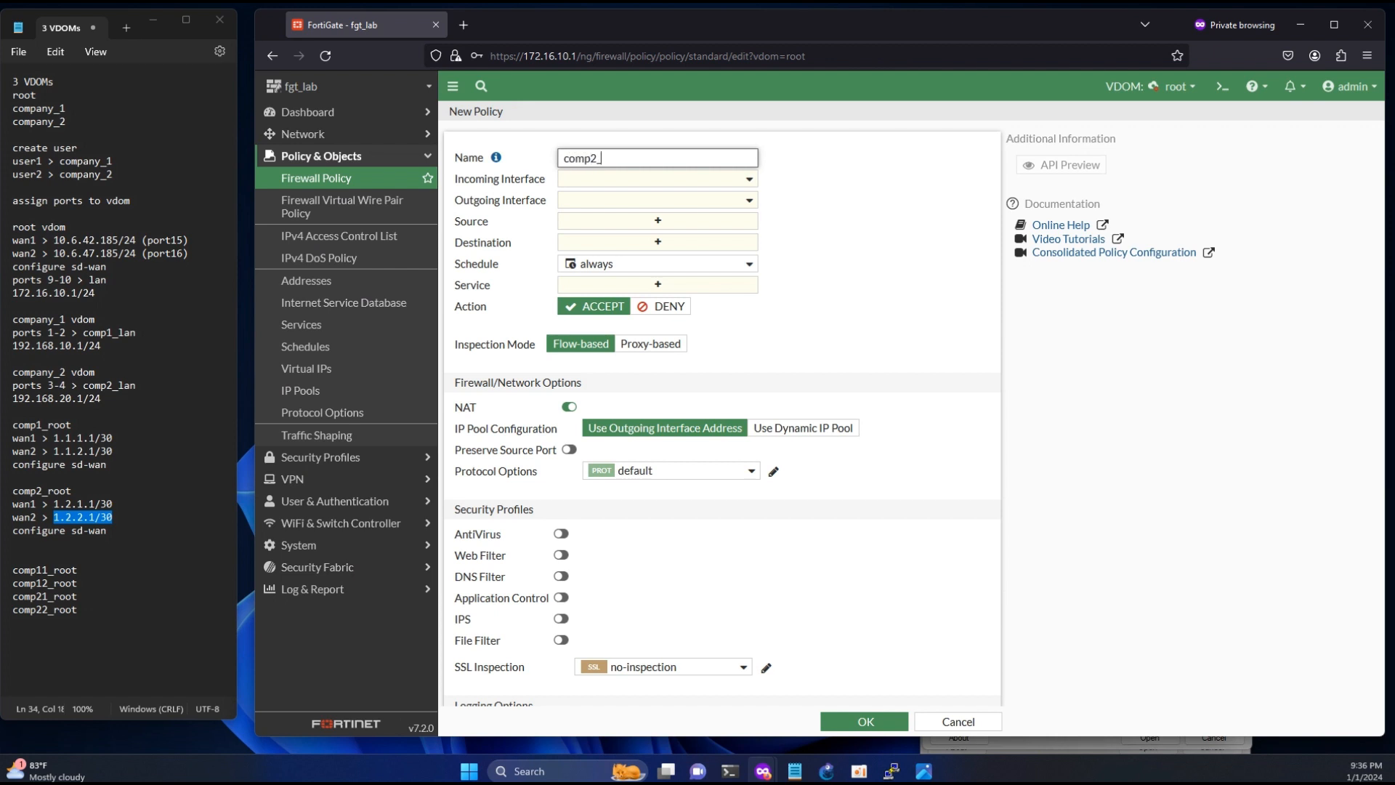
text(wan)
click(576, 182)
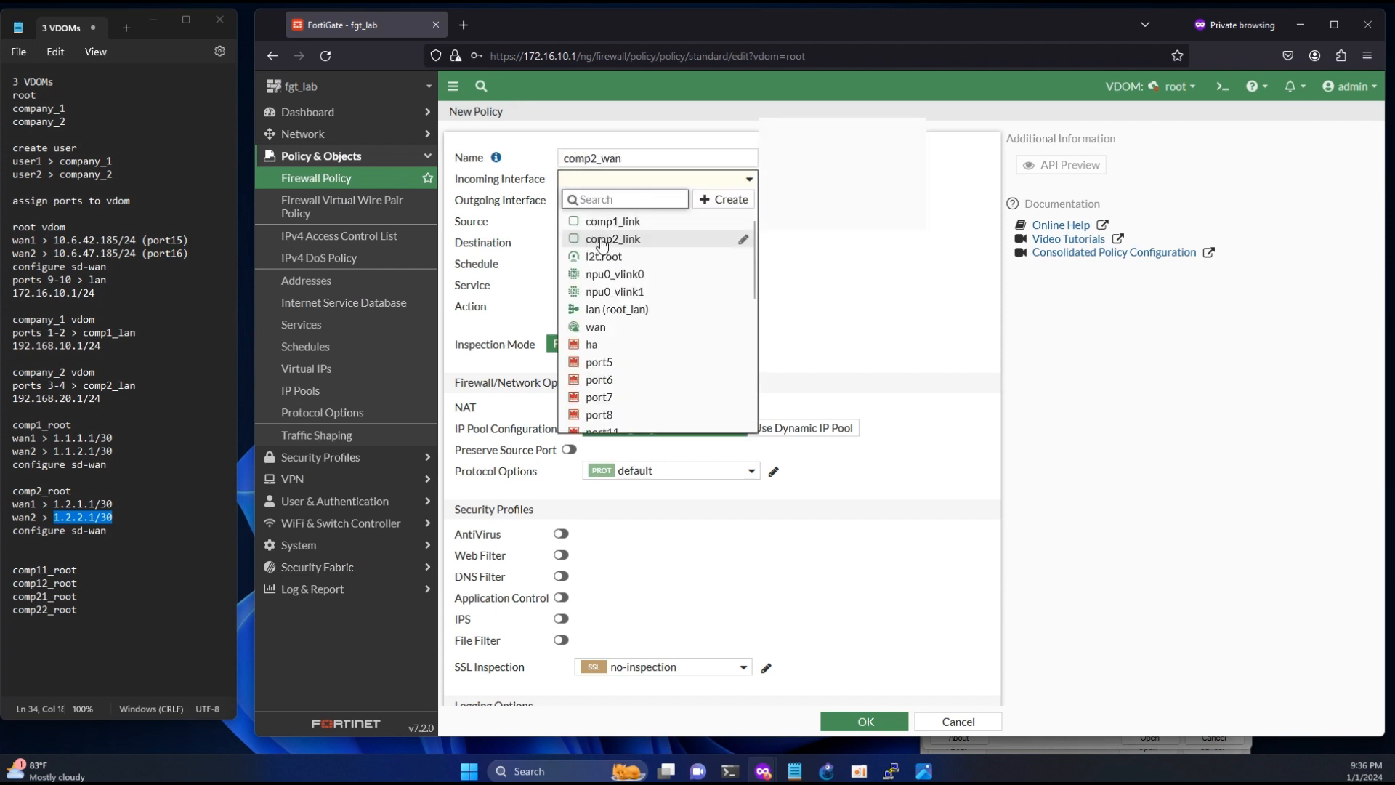
click(602, 240)
click(605, 202)
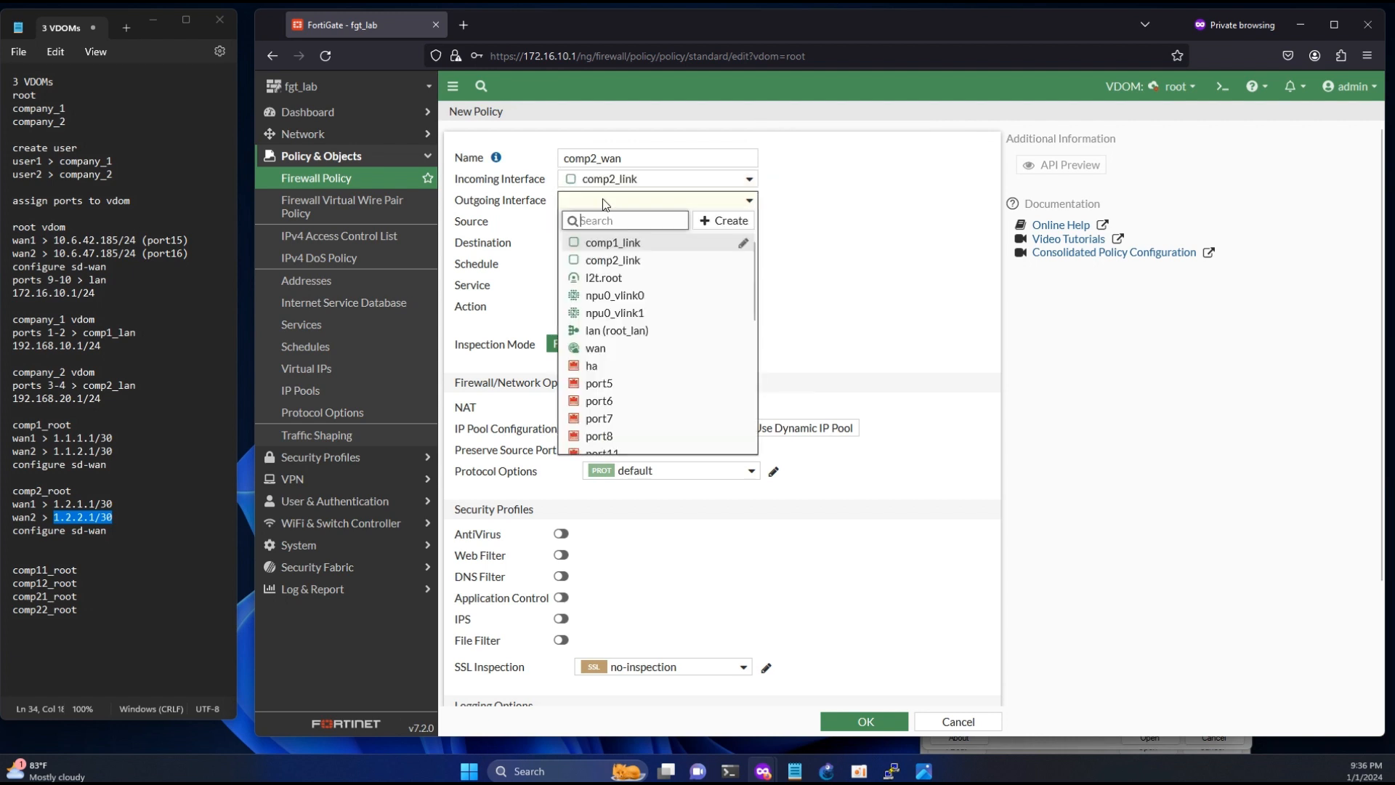
click(595, 348)
- Set the comp2_wan policy's source and destination to all and its service to ALL, and save it
click(654, 221)
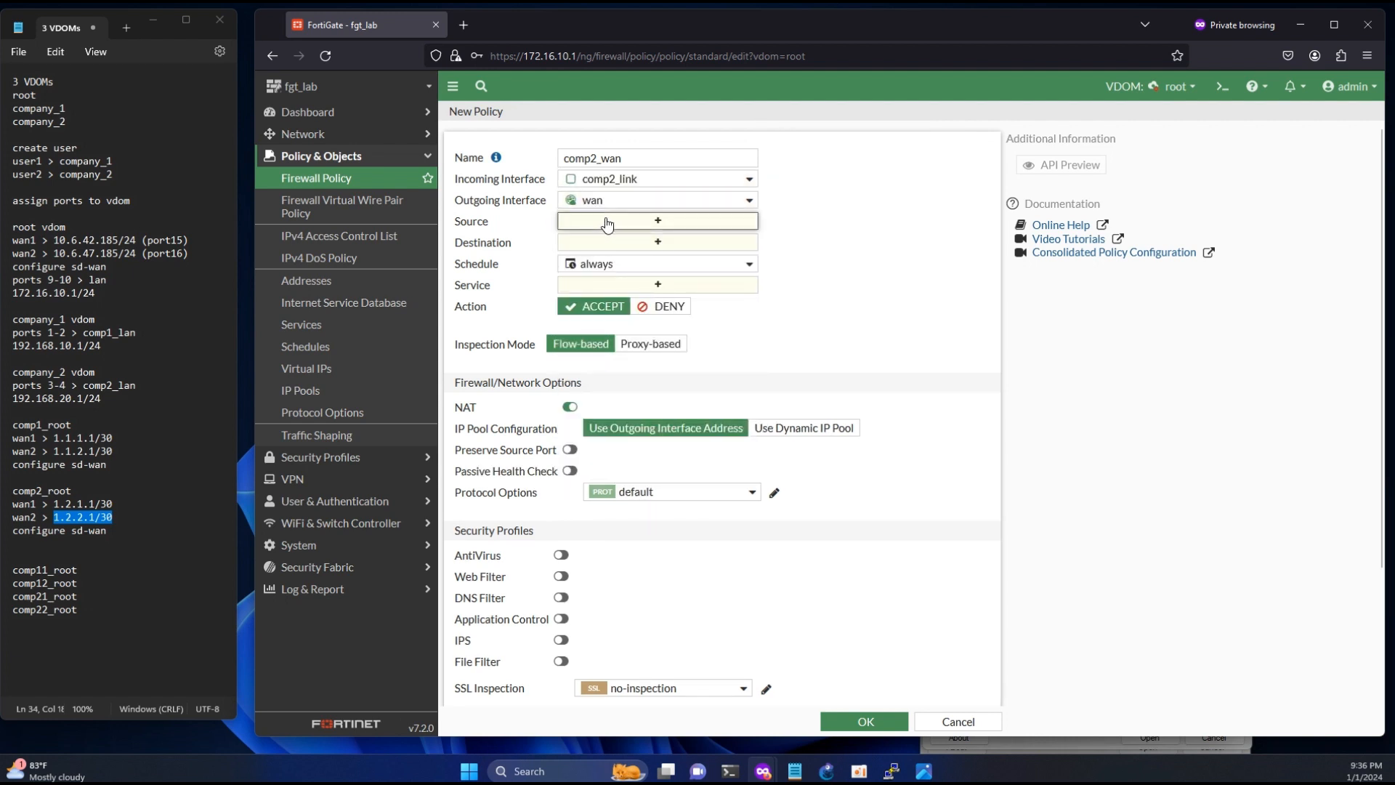
click(812, 227)
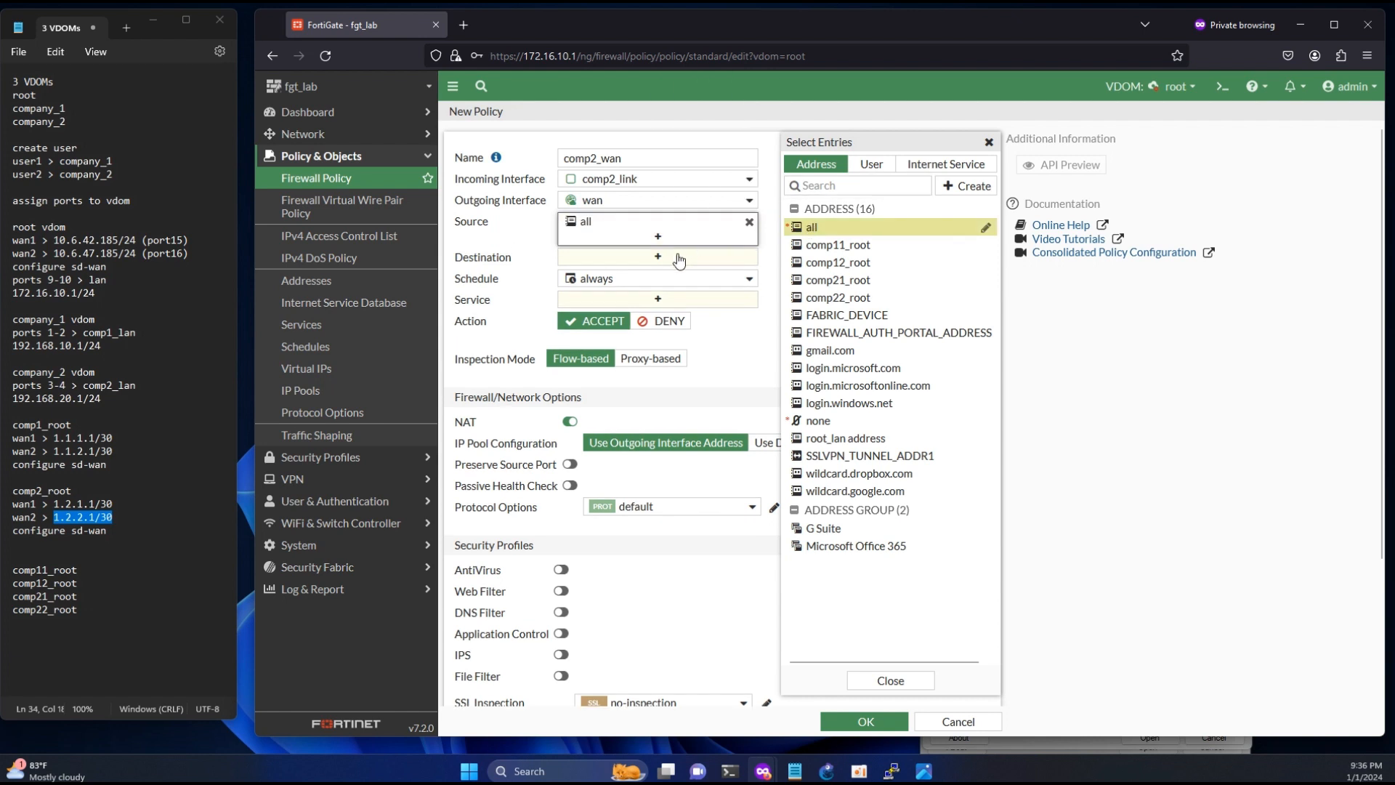
click(676, 258)
click(815, 228)
click(648, 313)
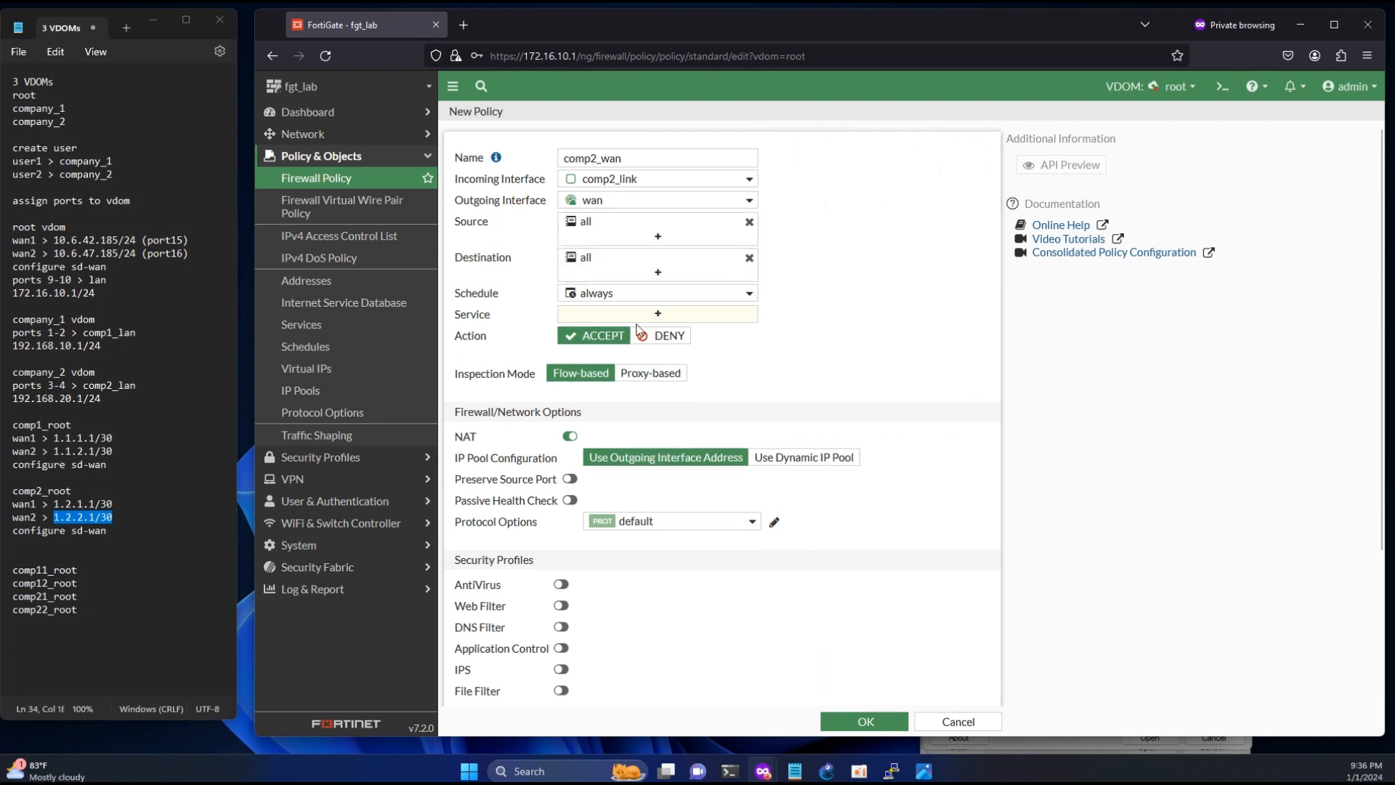
click(813, 227)
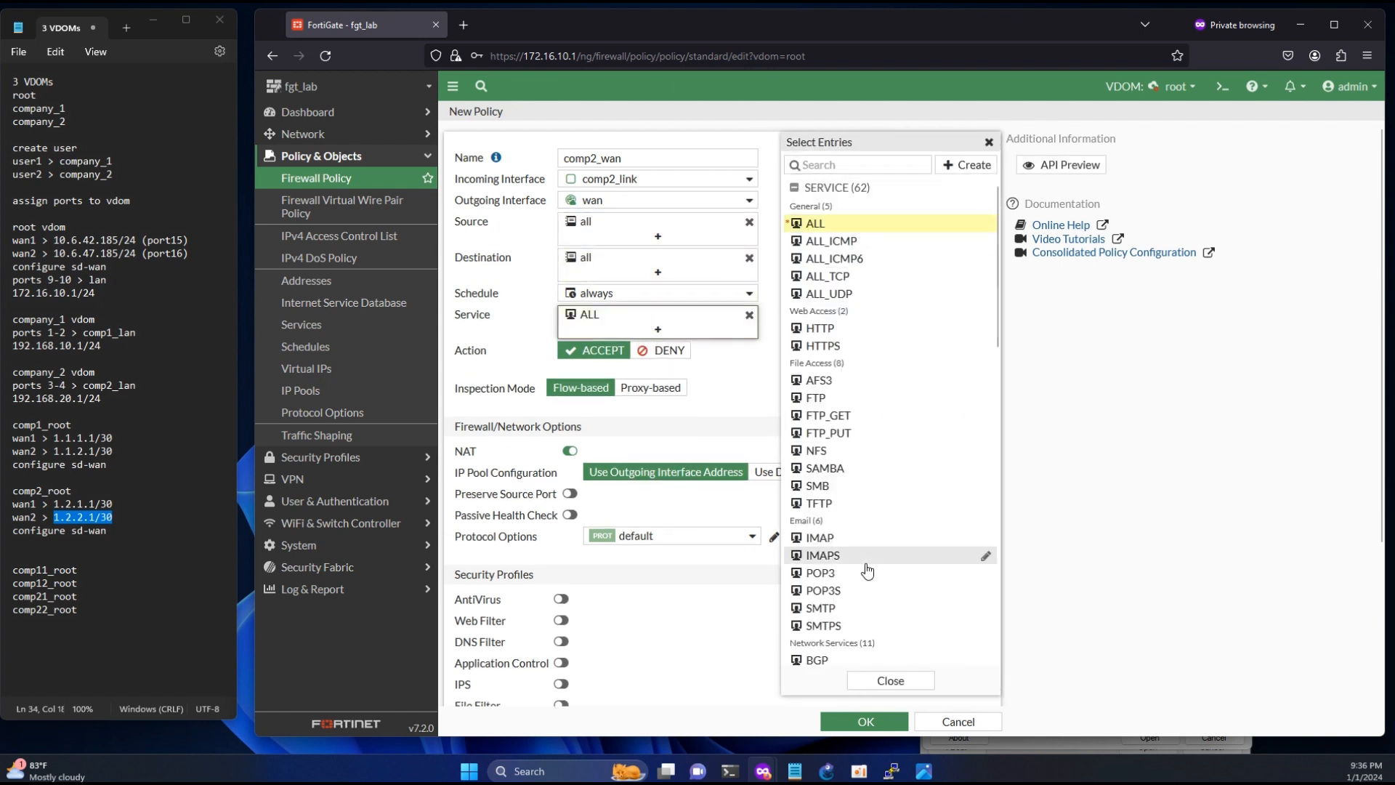
click(864, 721)
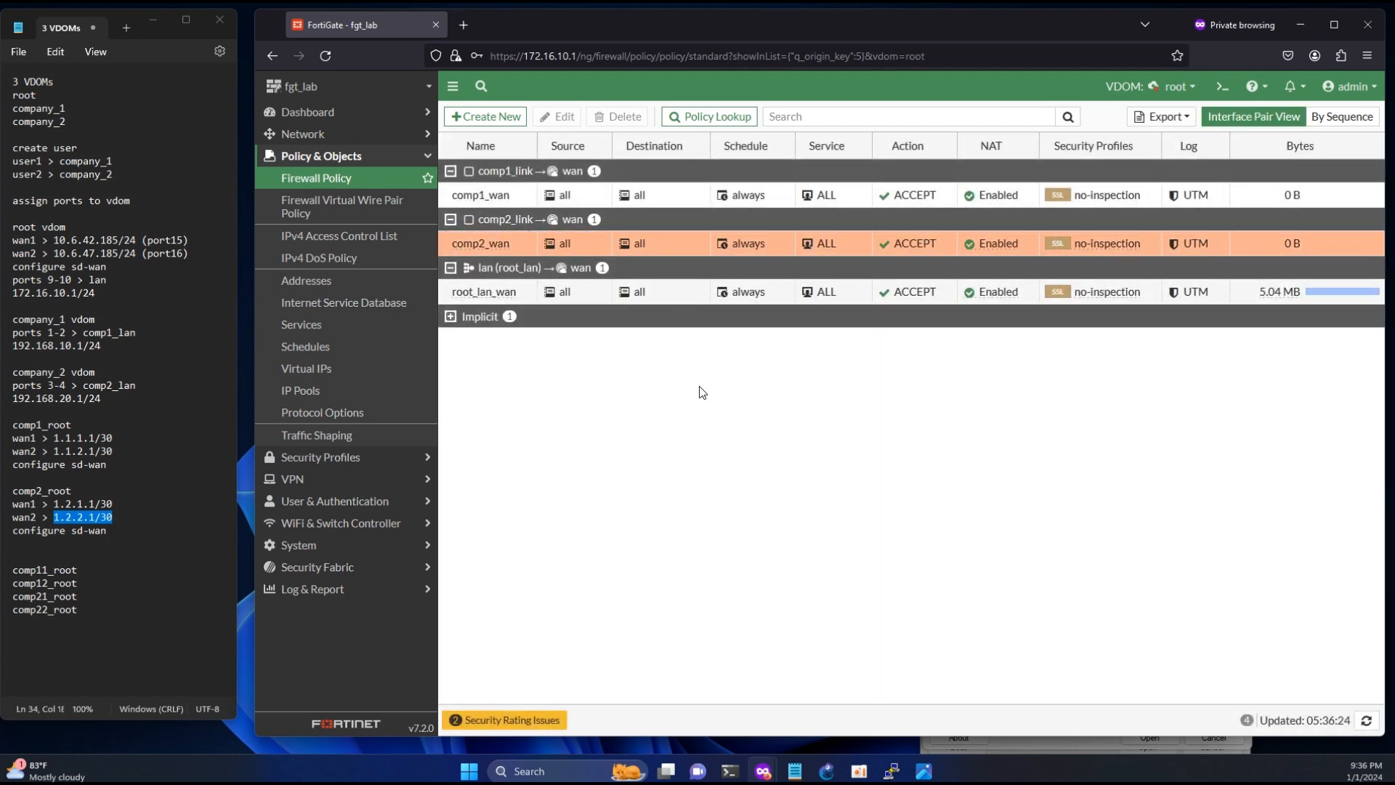
- Enable the wan2 (port16) physical interface in the root VDOM's interface list
click(303, 133)
click(305, 156)
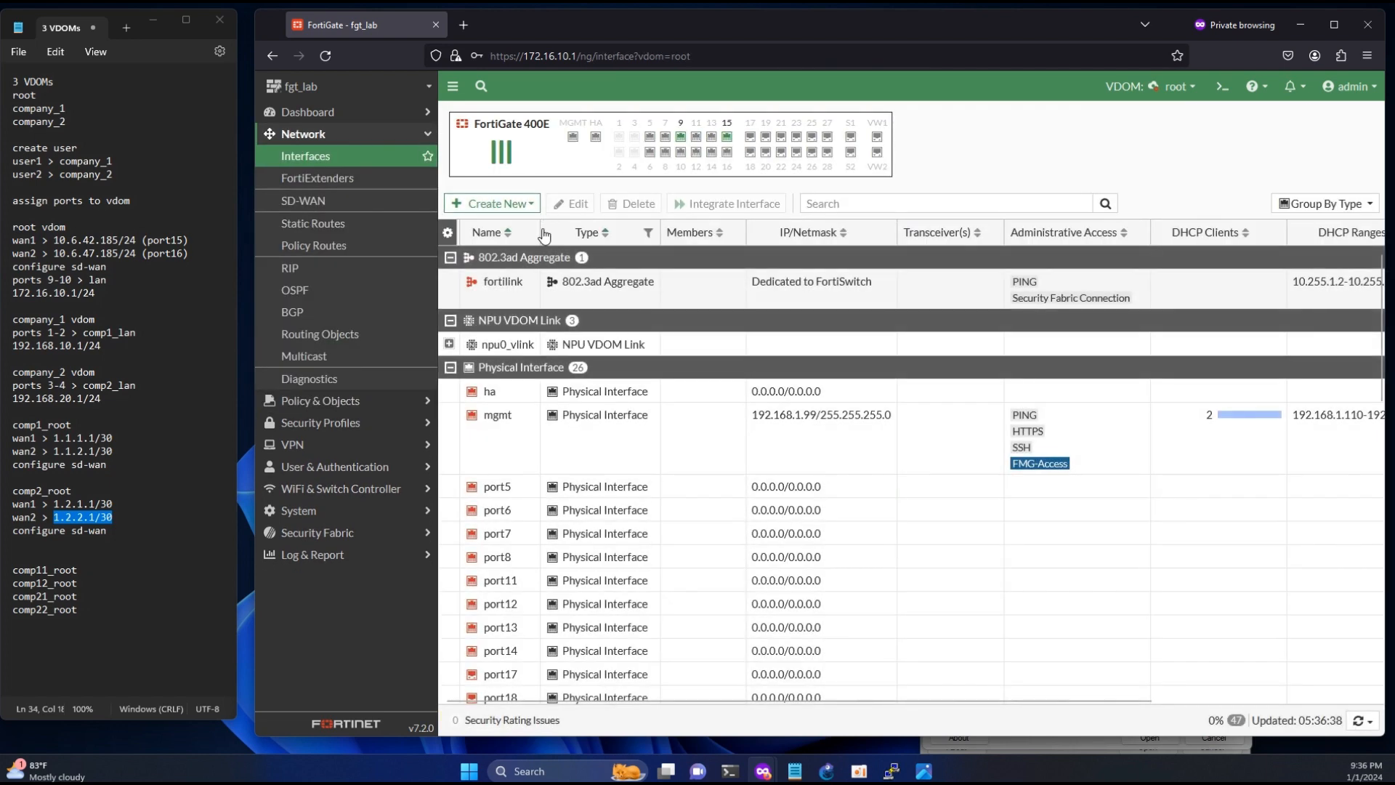
scroll(651, 417, down, 10)
scroll(651, 417, down, 1)
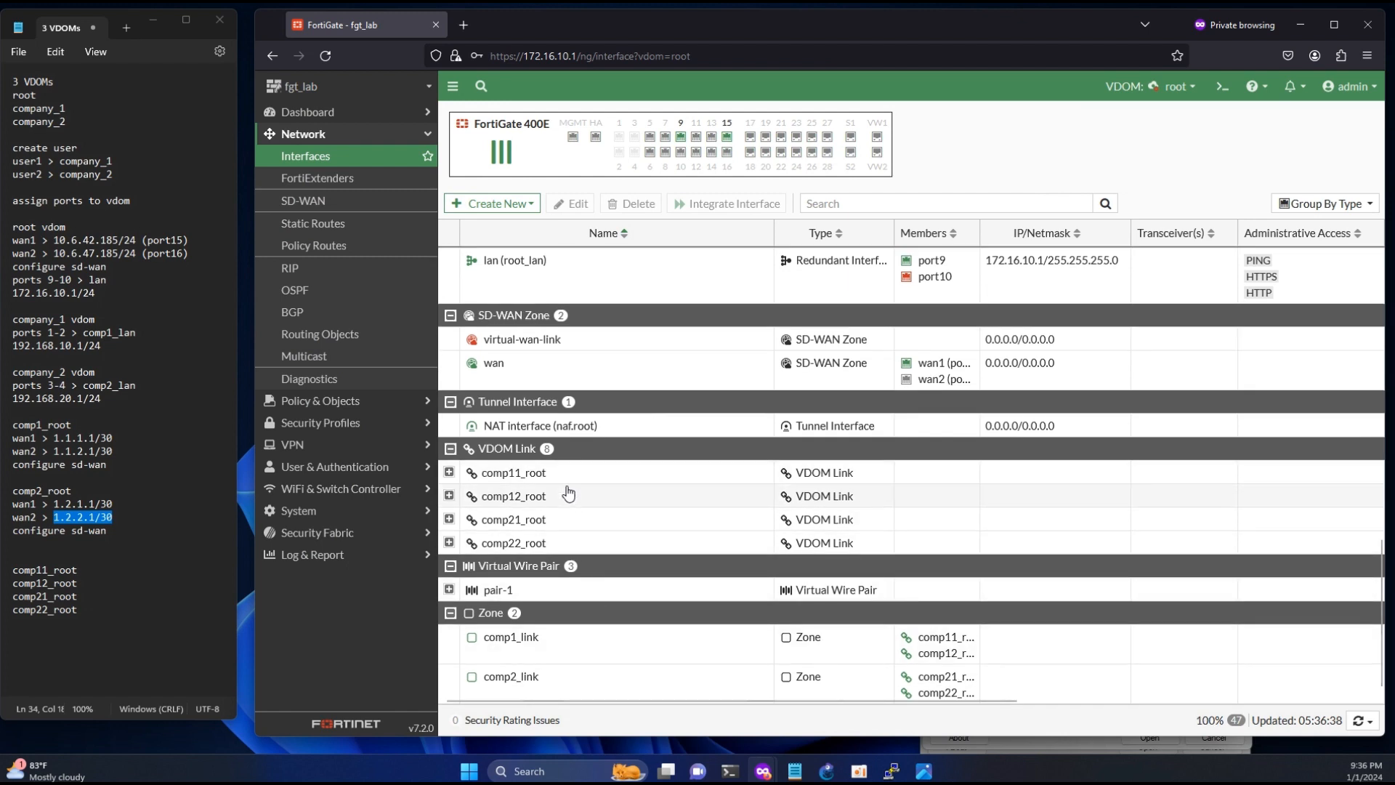
scroll(564, 660, up, 3)
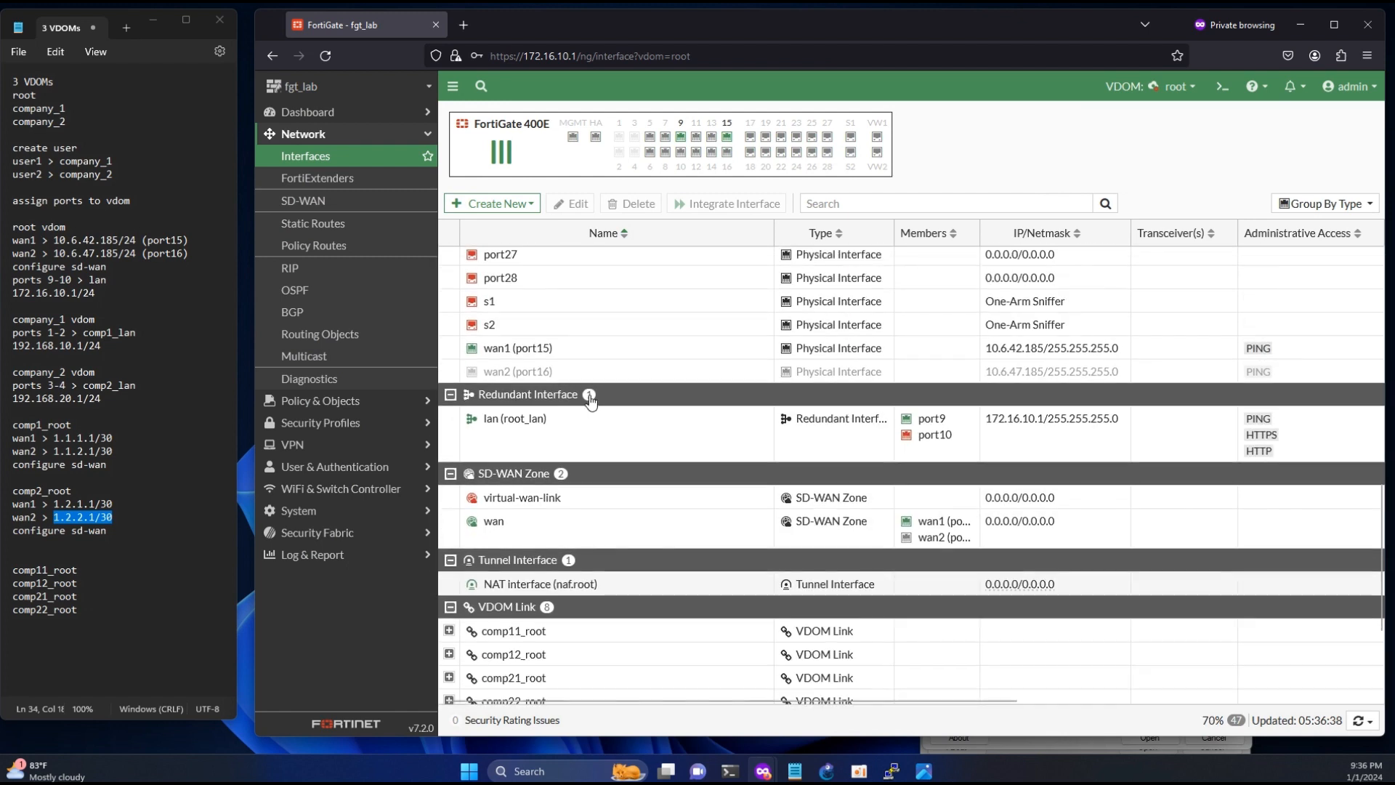
right_click(557, 374)
mouse_move(585, 384)
click(704, 383)
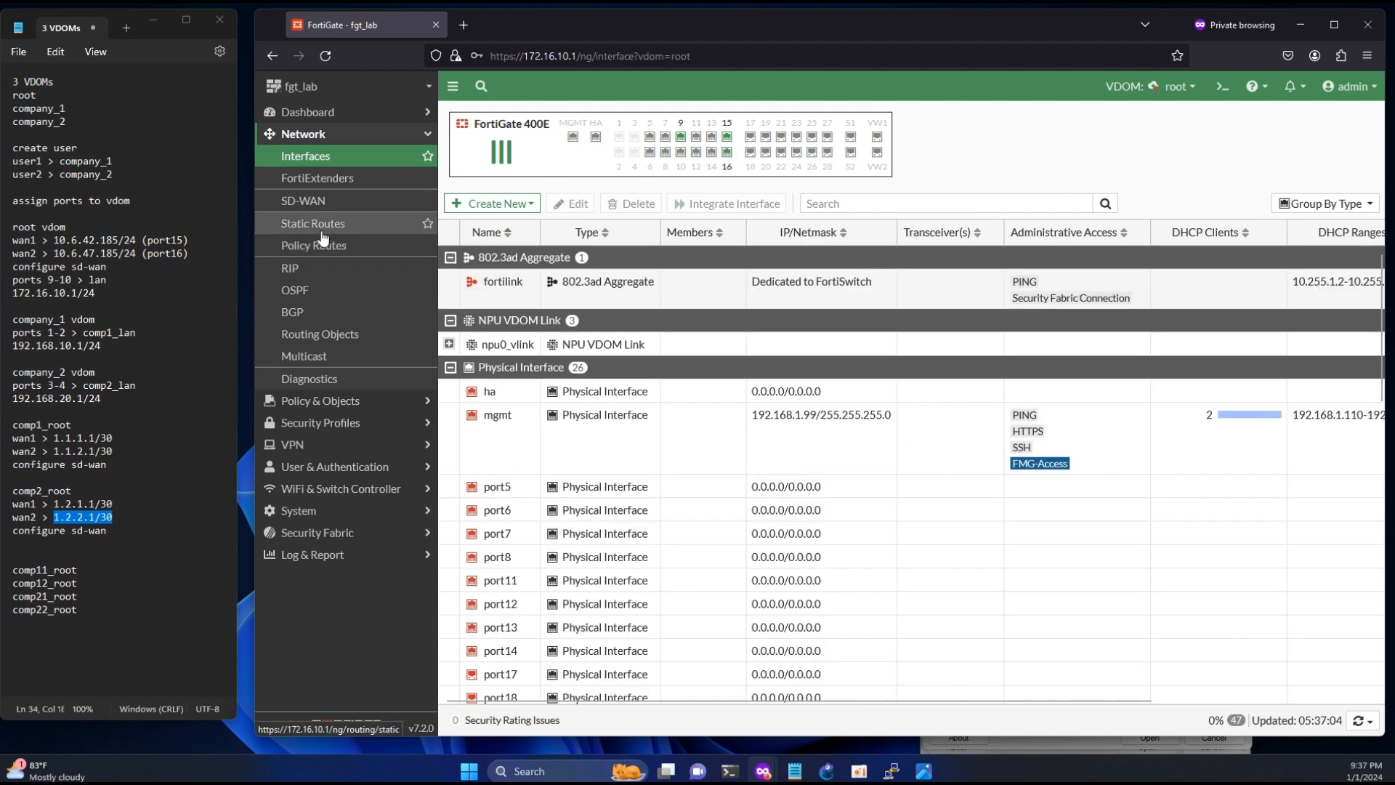
- Review the root VDOM's static routes, and switch to the company_1 VDOM to check its interfaces
click(324, 235)
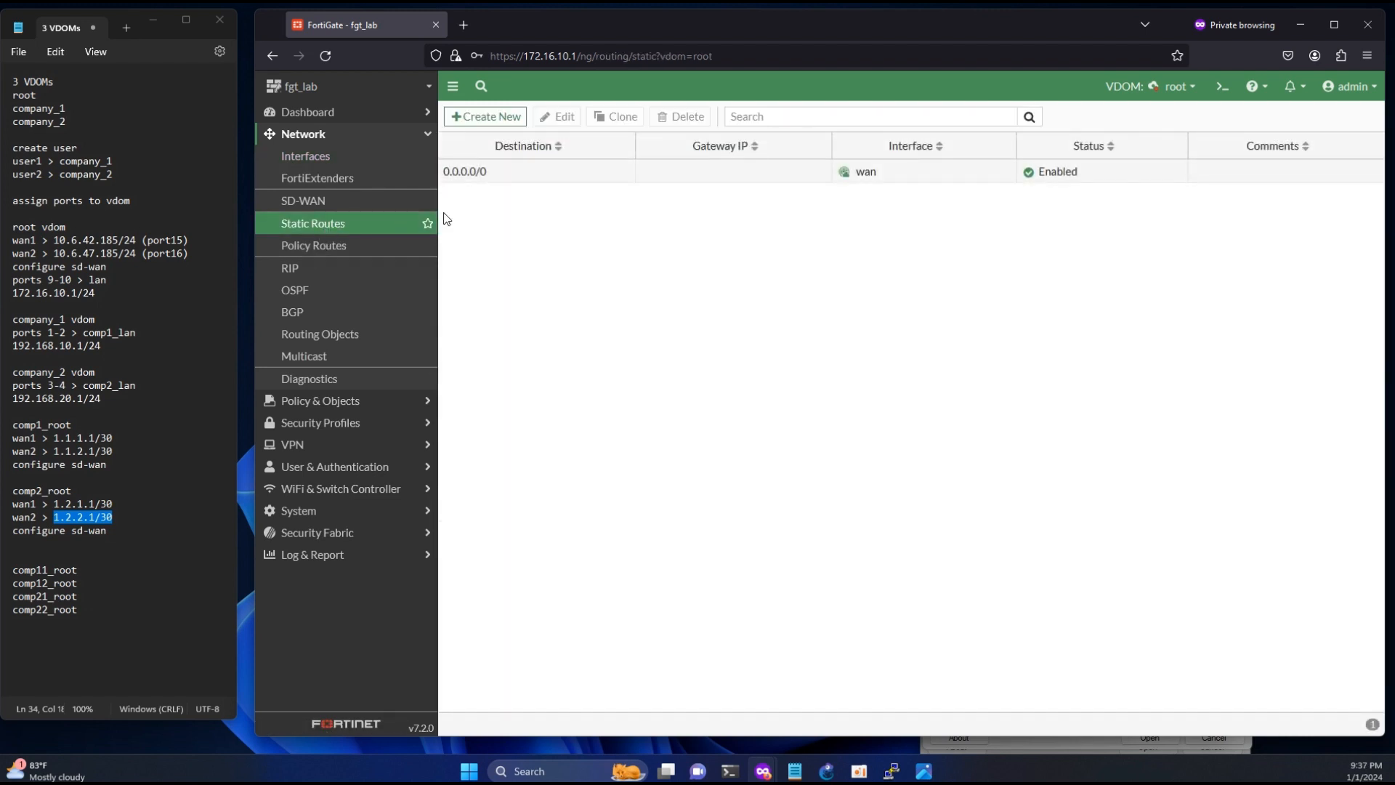
click(1176, 86)
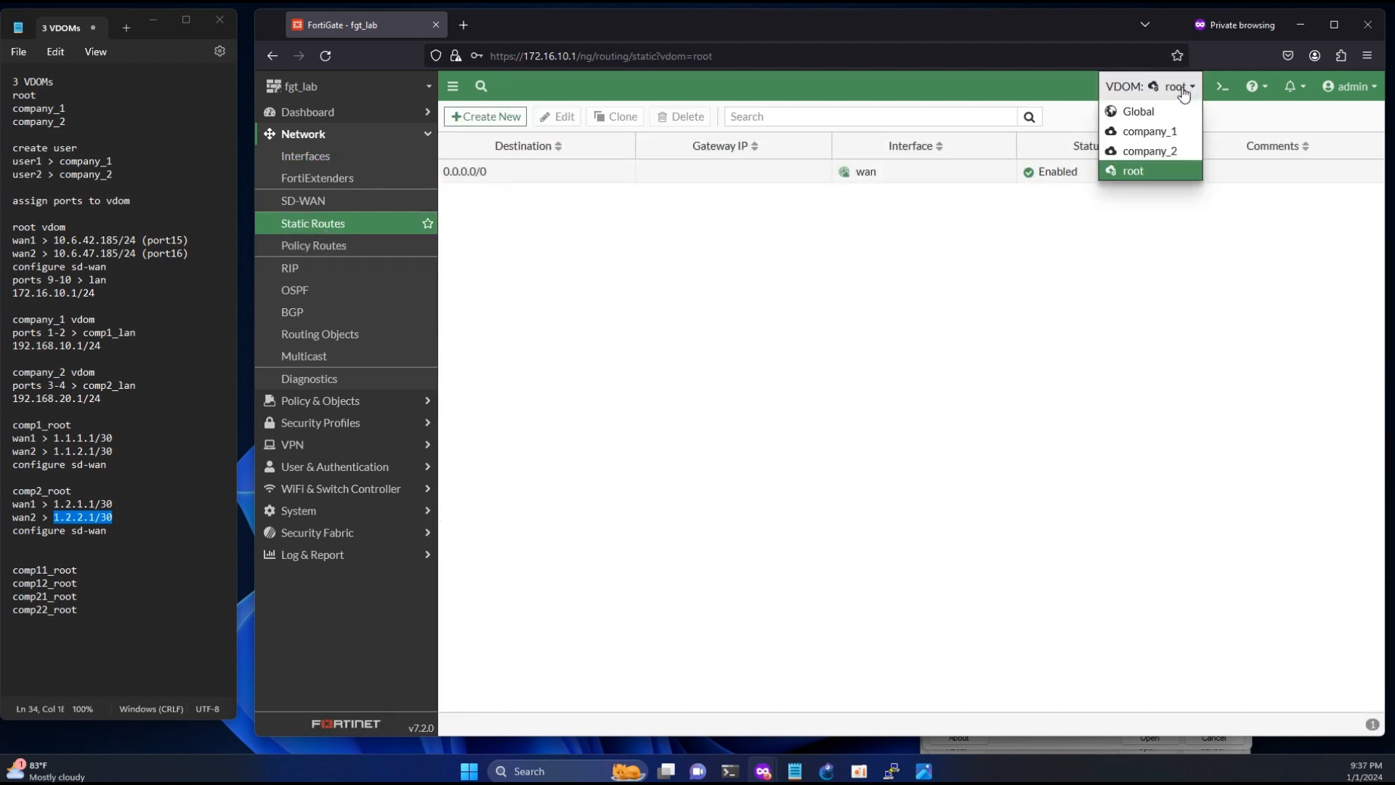
click(1158, 134)
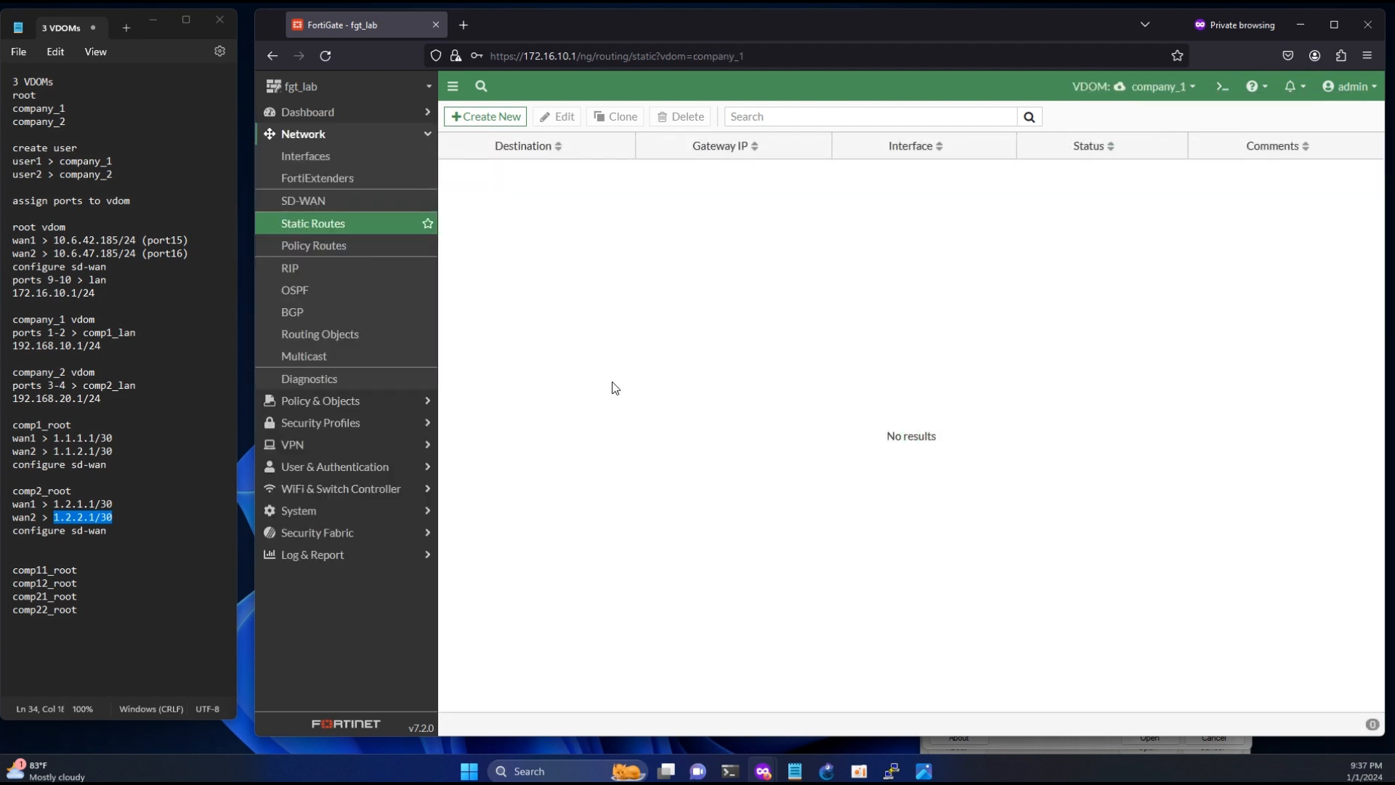
click(313, 157)
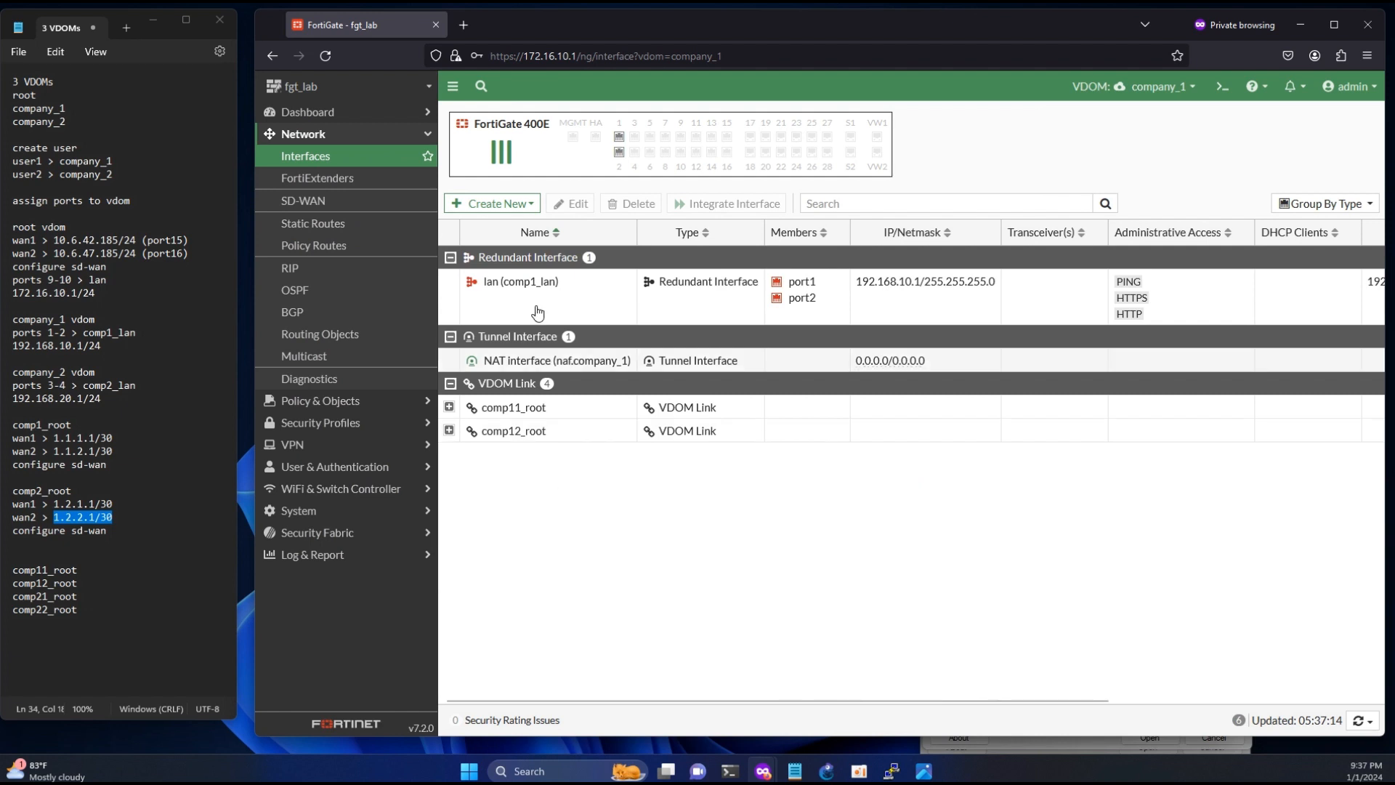
- Create an SD-WAN zone named comp1_wan in the company_1 VDOM without assigning interface members
click(345, 201)
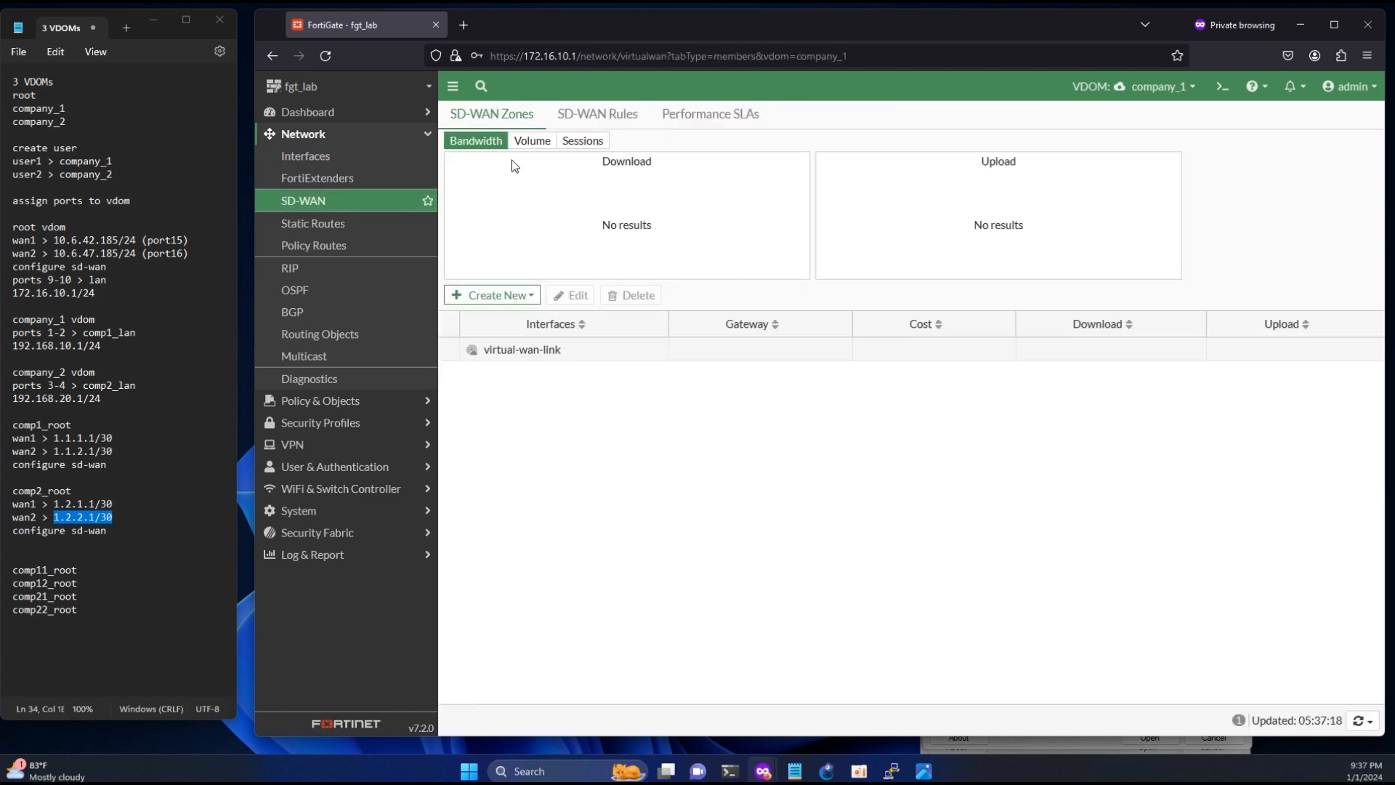
click(498, 295)
click(501, 335)
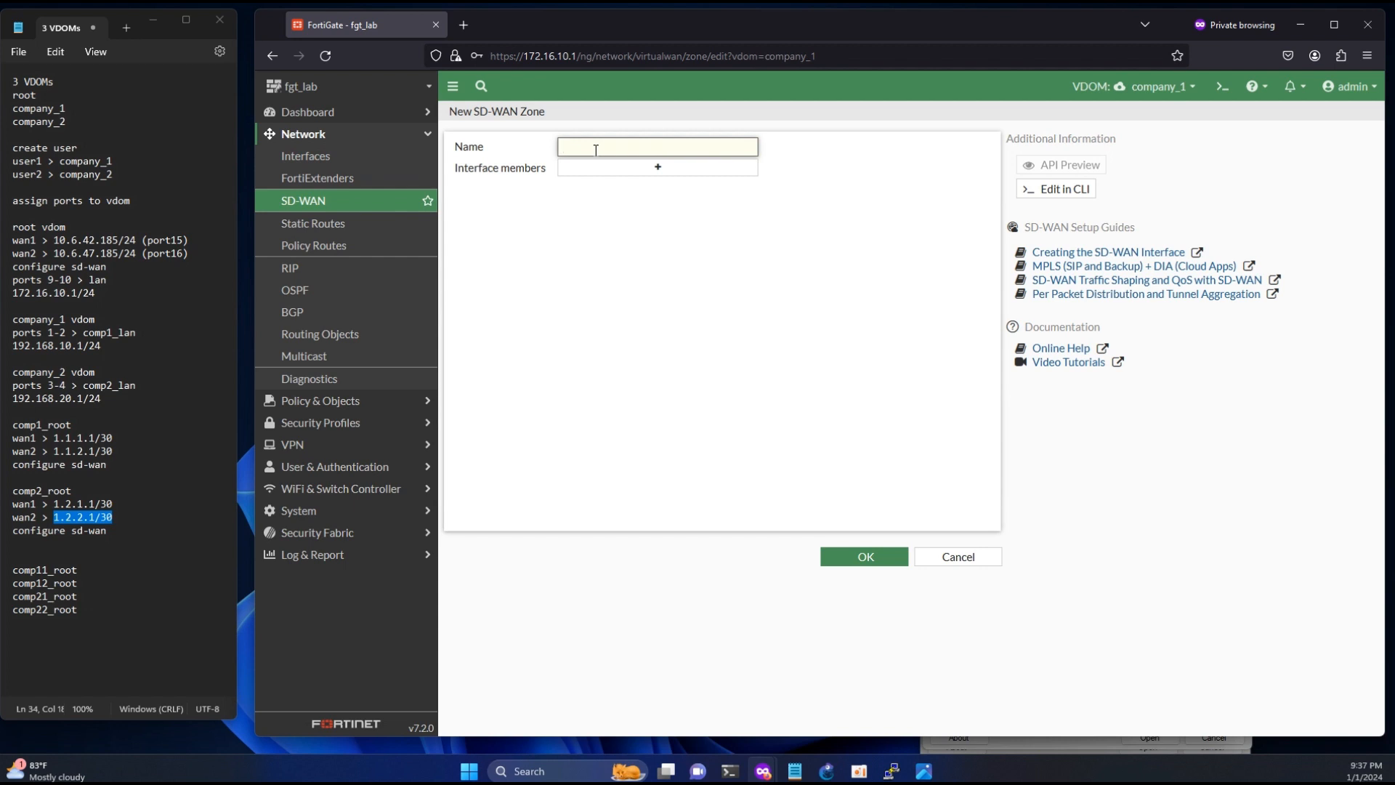
text(comp1_wan)
click(843, 556)
- Start a new SD-WAN member using interface comp11_root0 and assign it to the comp1_wan zone
click(502, 295)
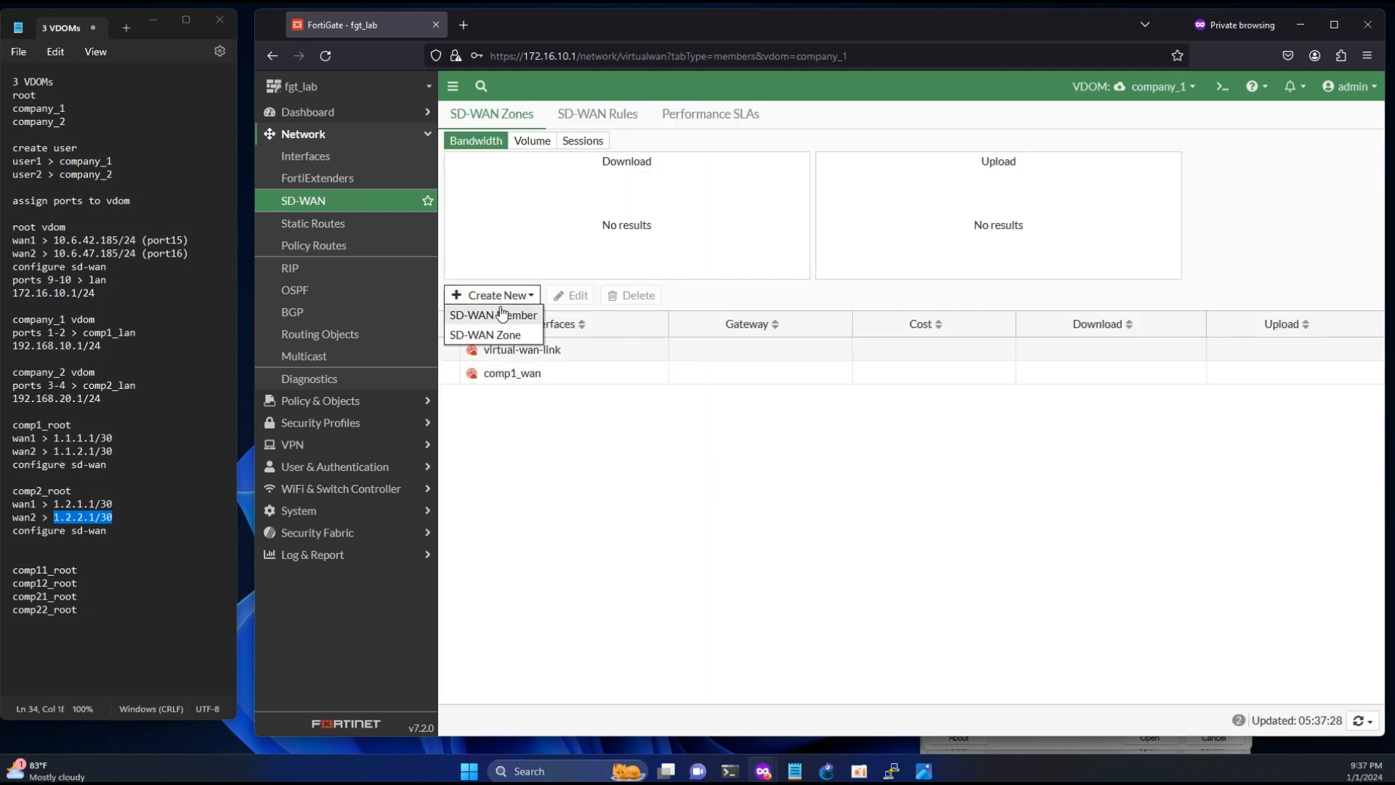
click(501, 314)
click(599, 146)
click(603, 188)
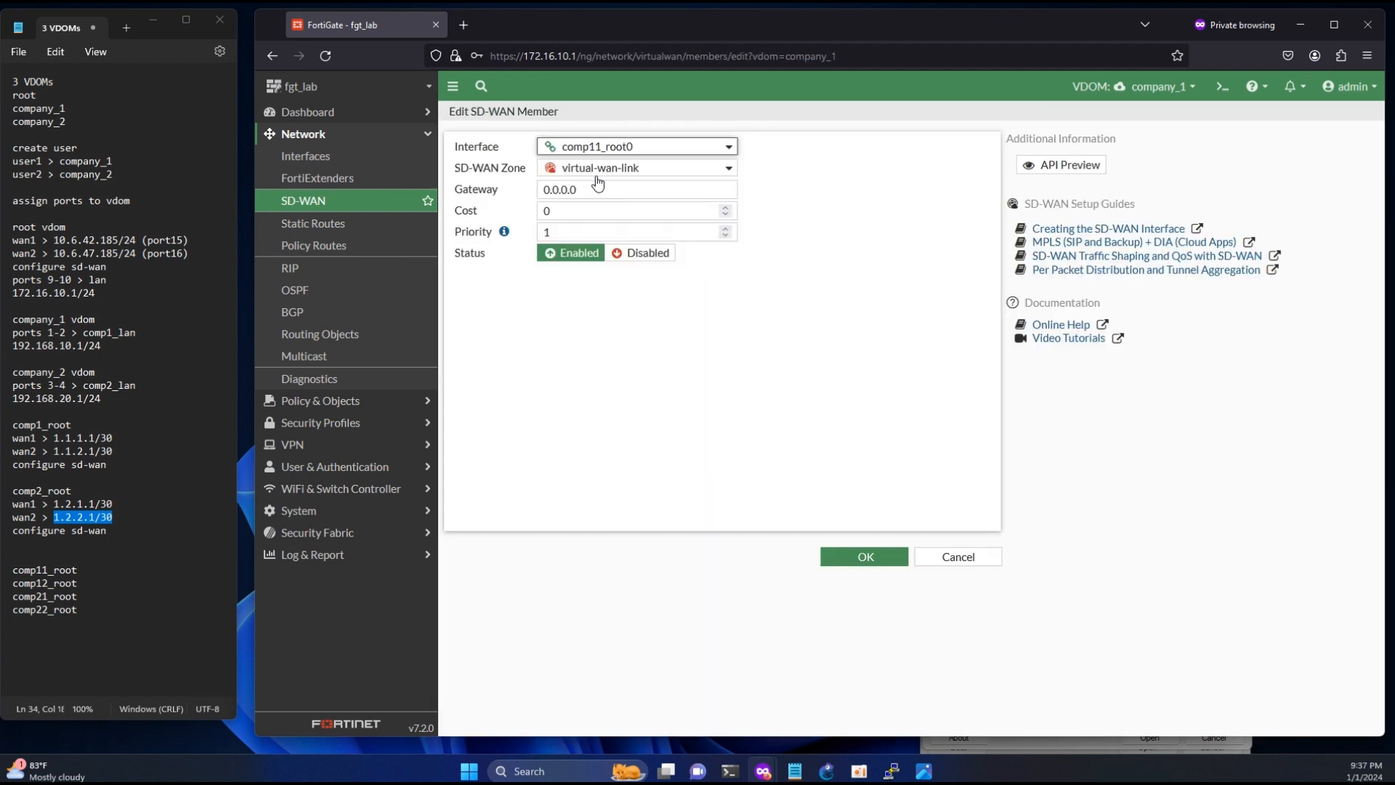
click(597, 167)
click(594, 211)
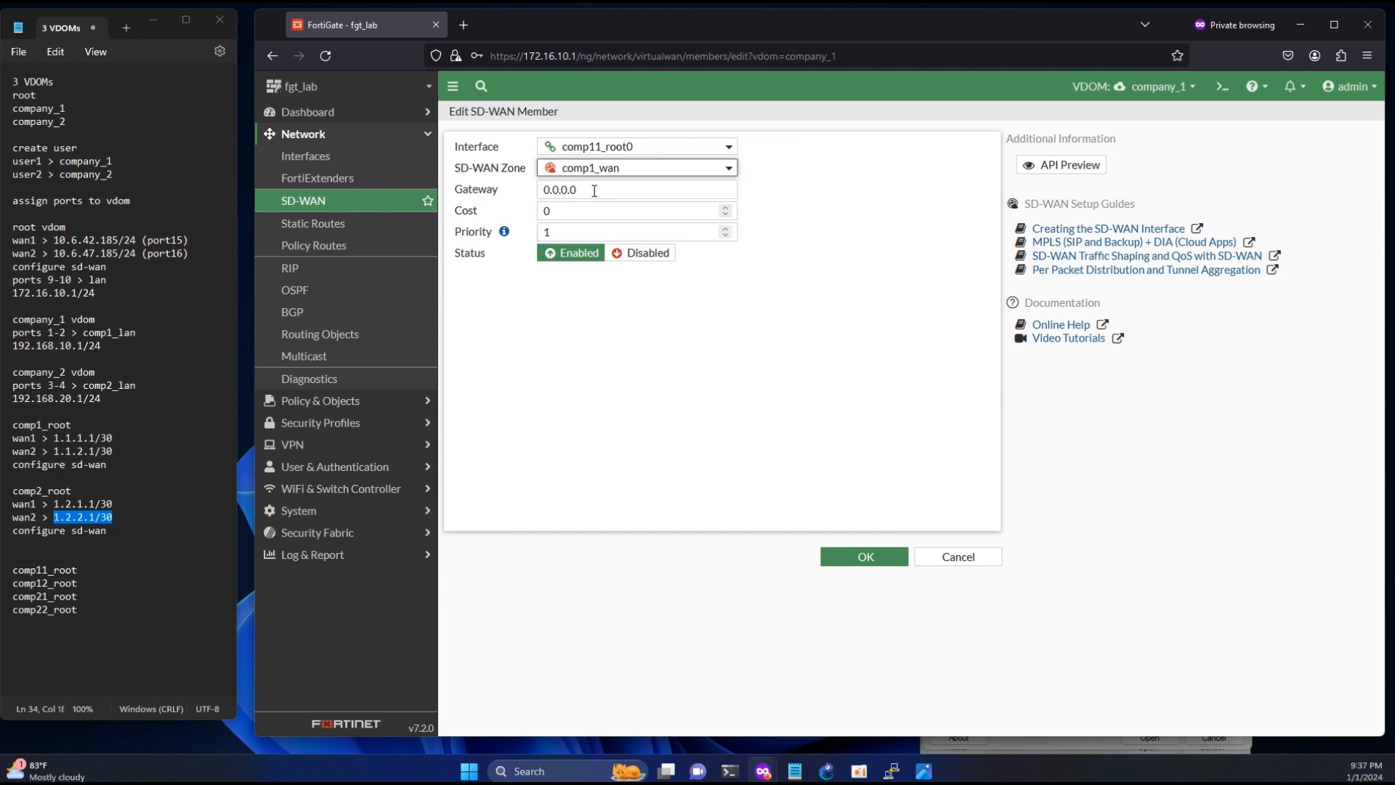
- Set the gateway of SD-WAN member comp11_root0 to 1.1.1.2 and save the member
click(594, 190)
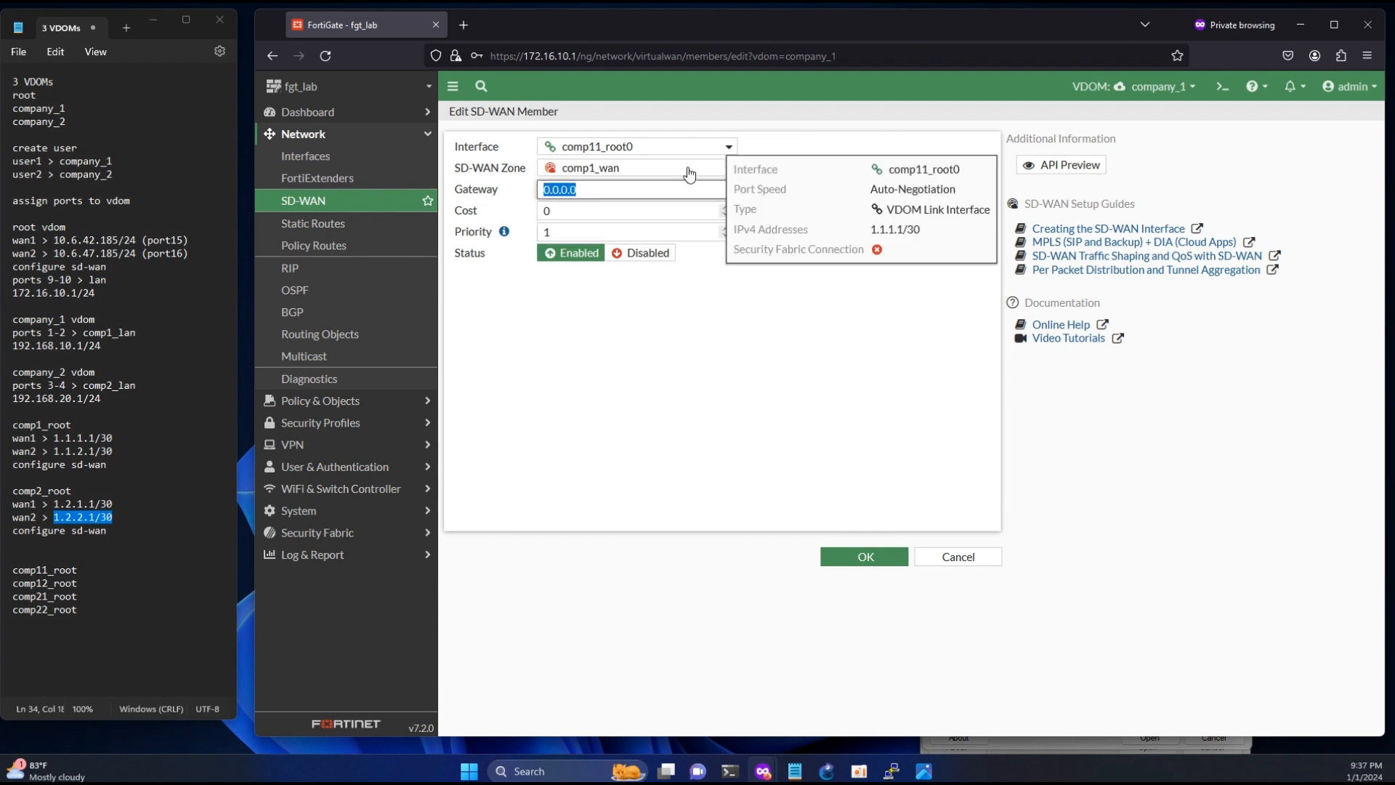
drag(864, 230, 917, 228)
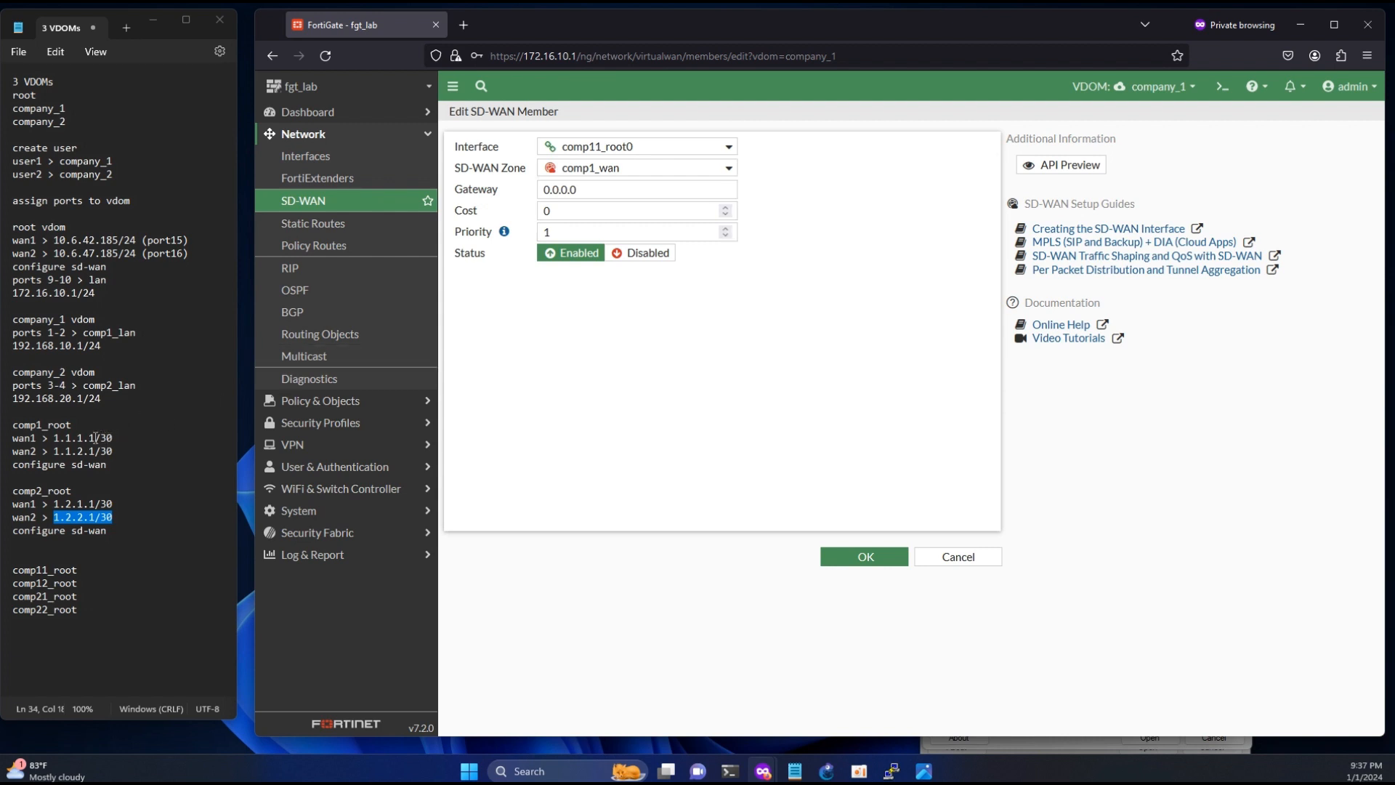
drag(89, 437, 59, 438)
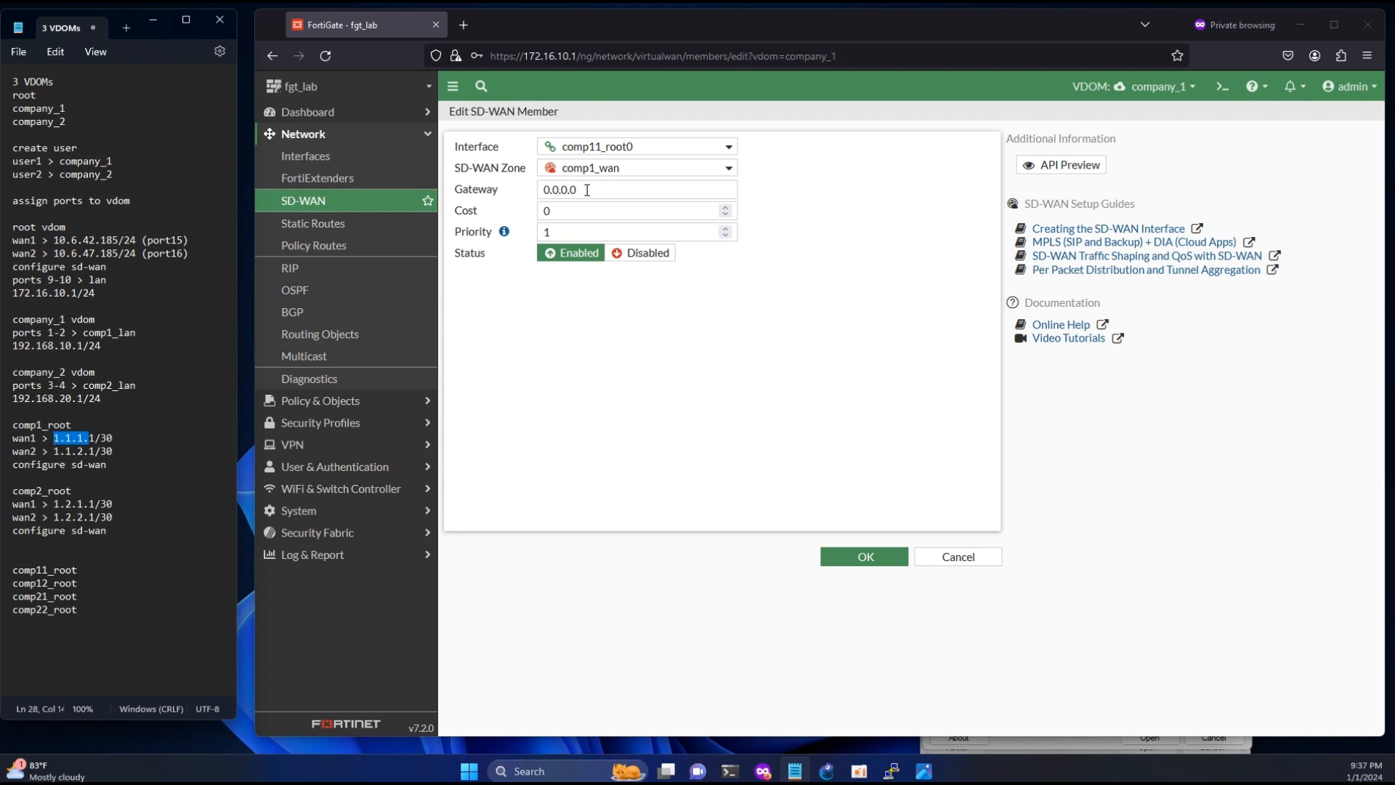
click(640, 190)
text(1.1.1.)
text(2)
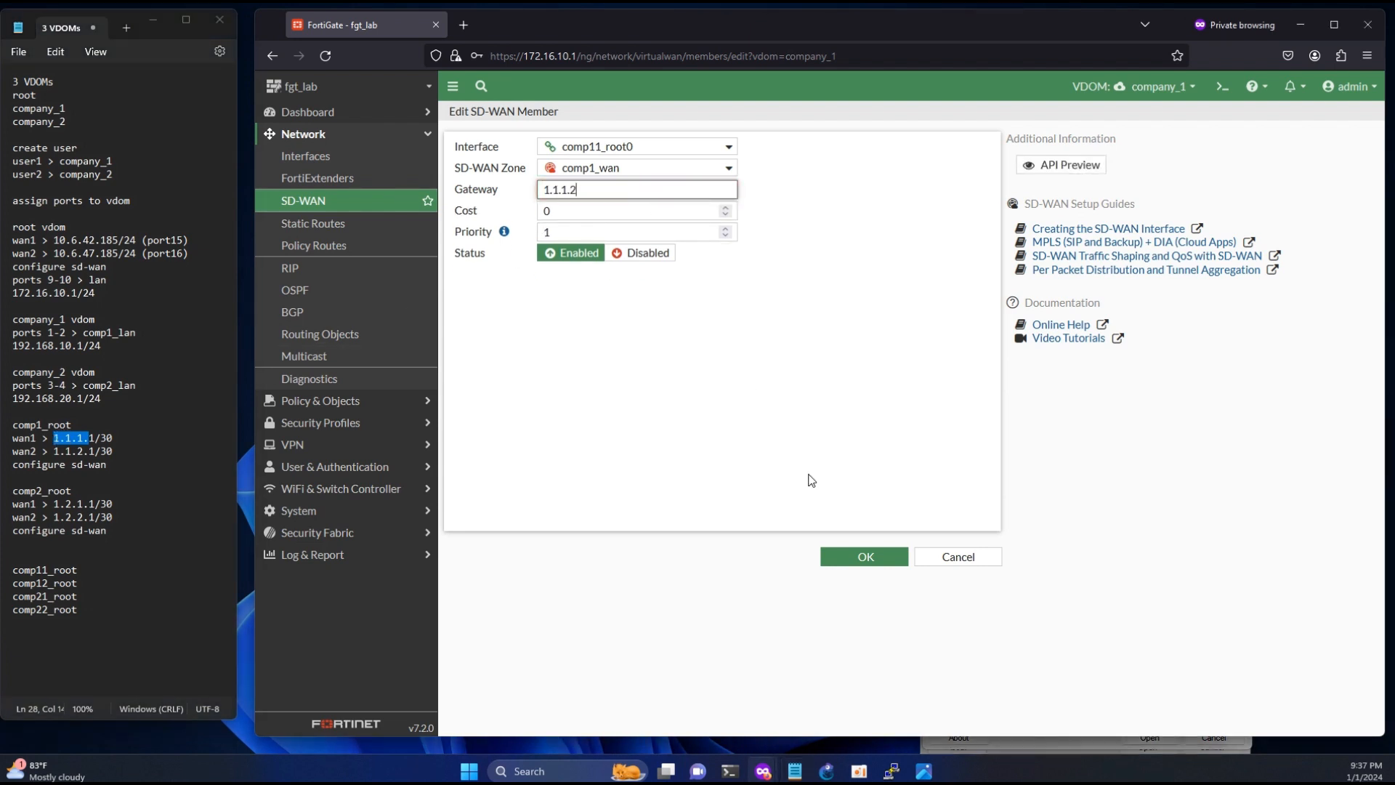
click(861, 557)
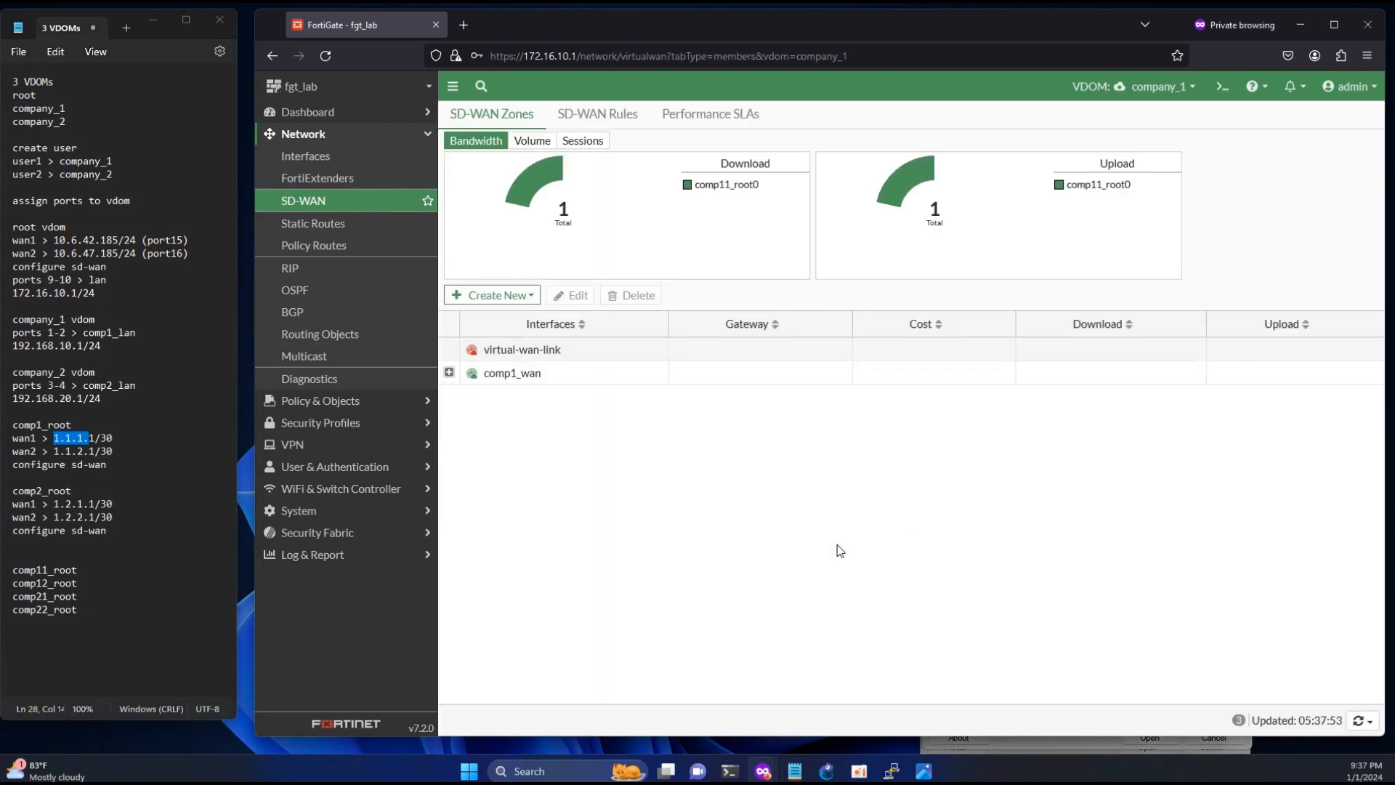
- Add comp12_root0 as an SD-WAN member of the comp1_wan zone with gateway 1.1.2.2
click(488, 299)
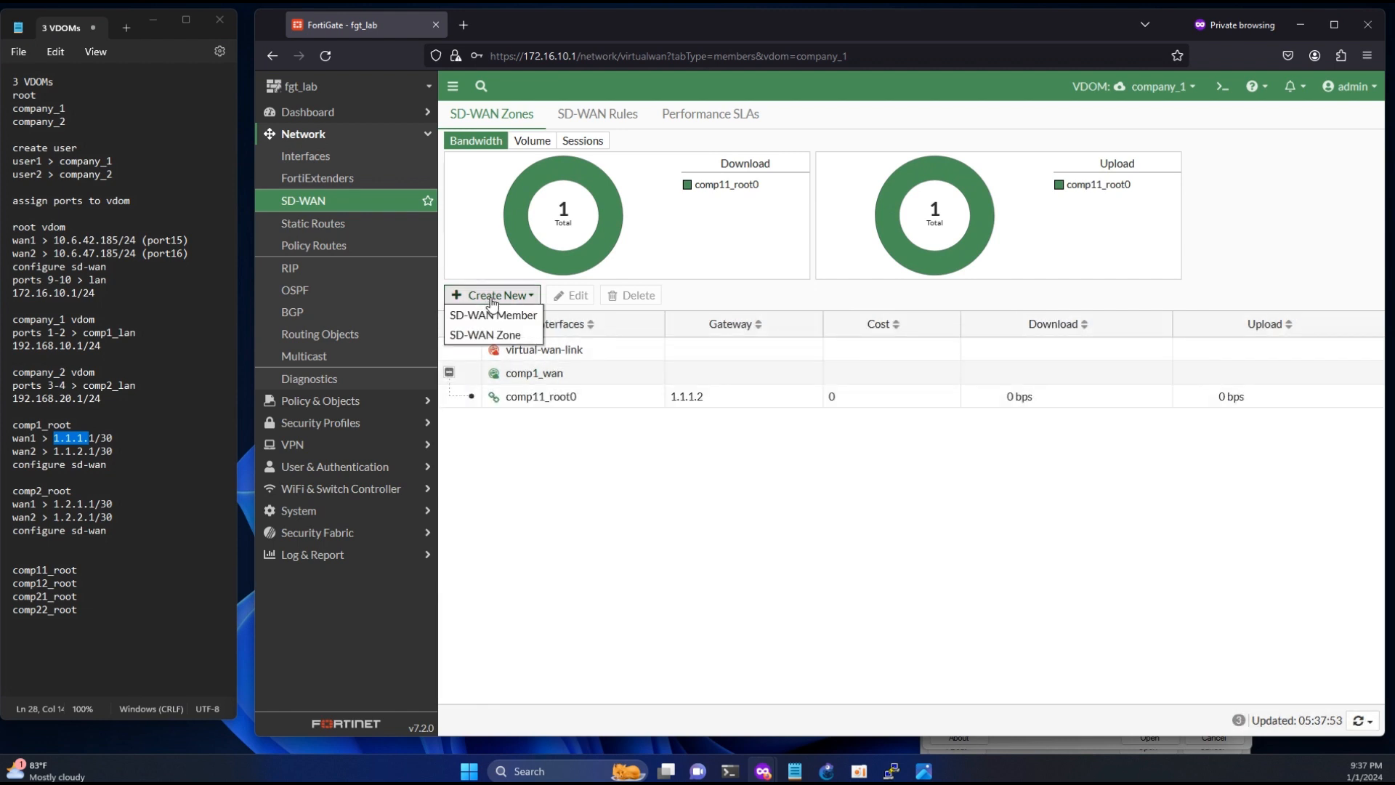
click(494, 316)
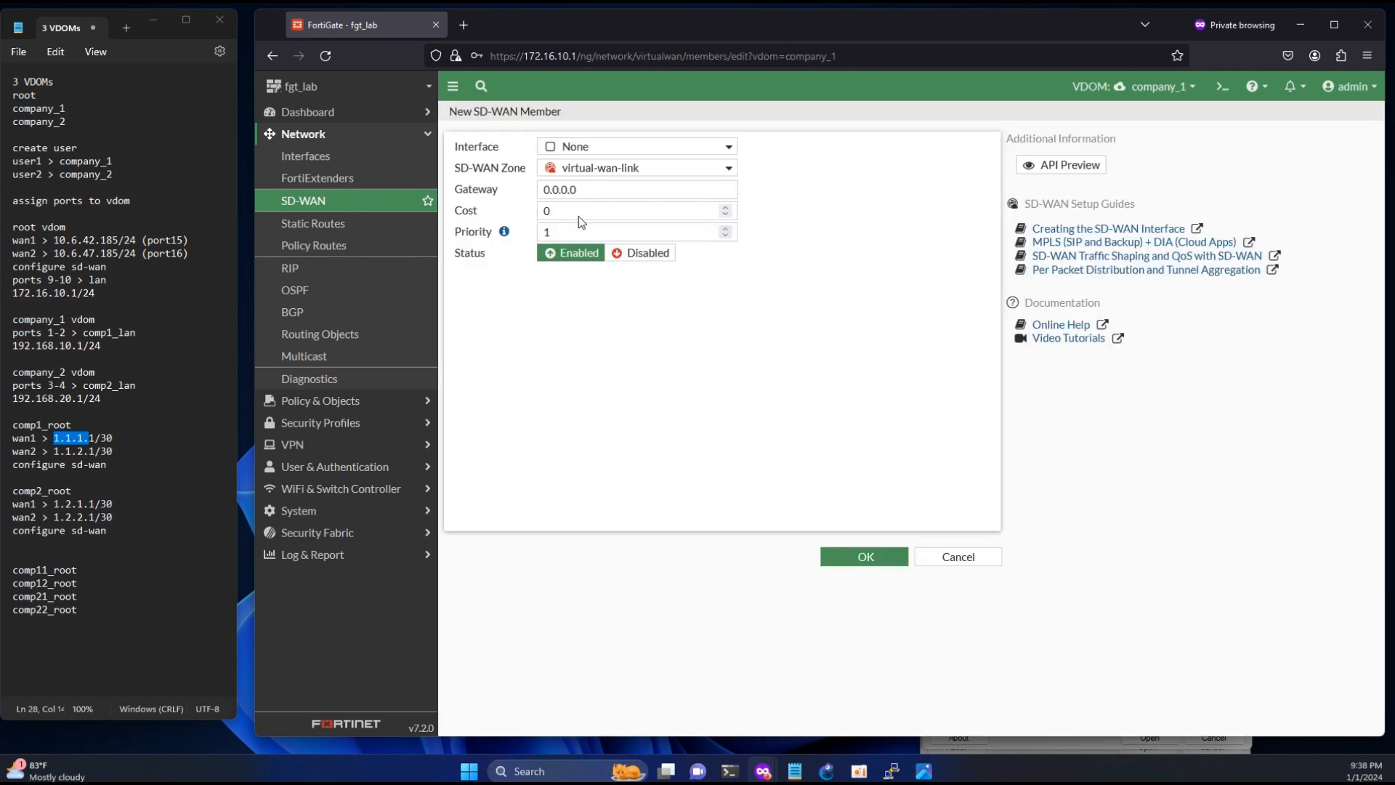
click(595, 148)
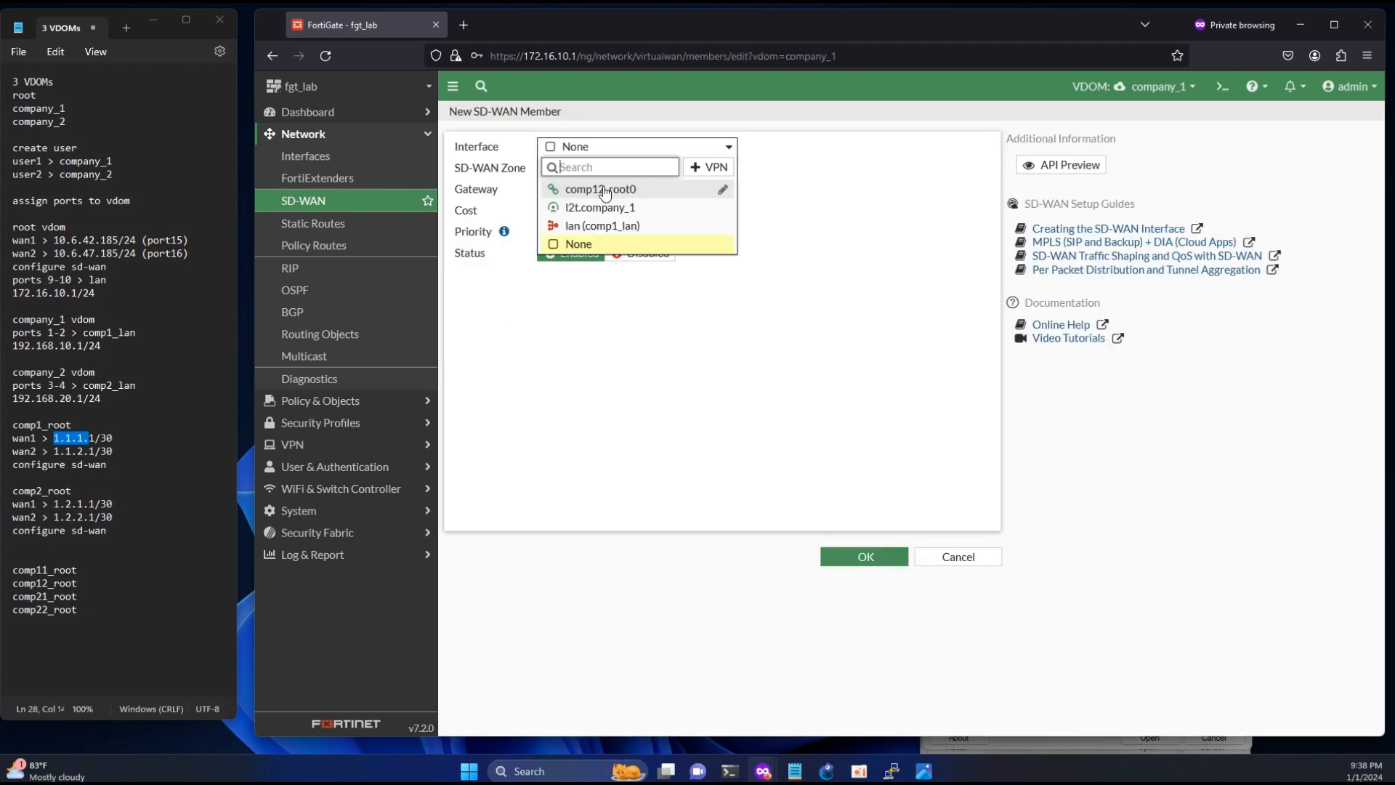
click(600, 189)
click(601, 168)
click(583, 213)
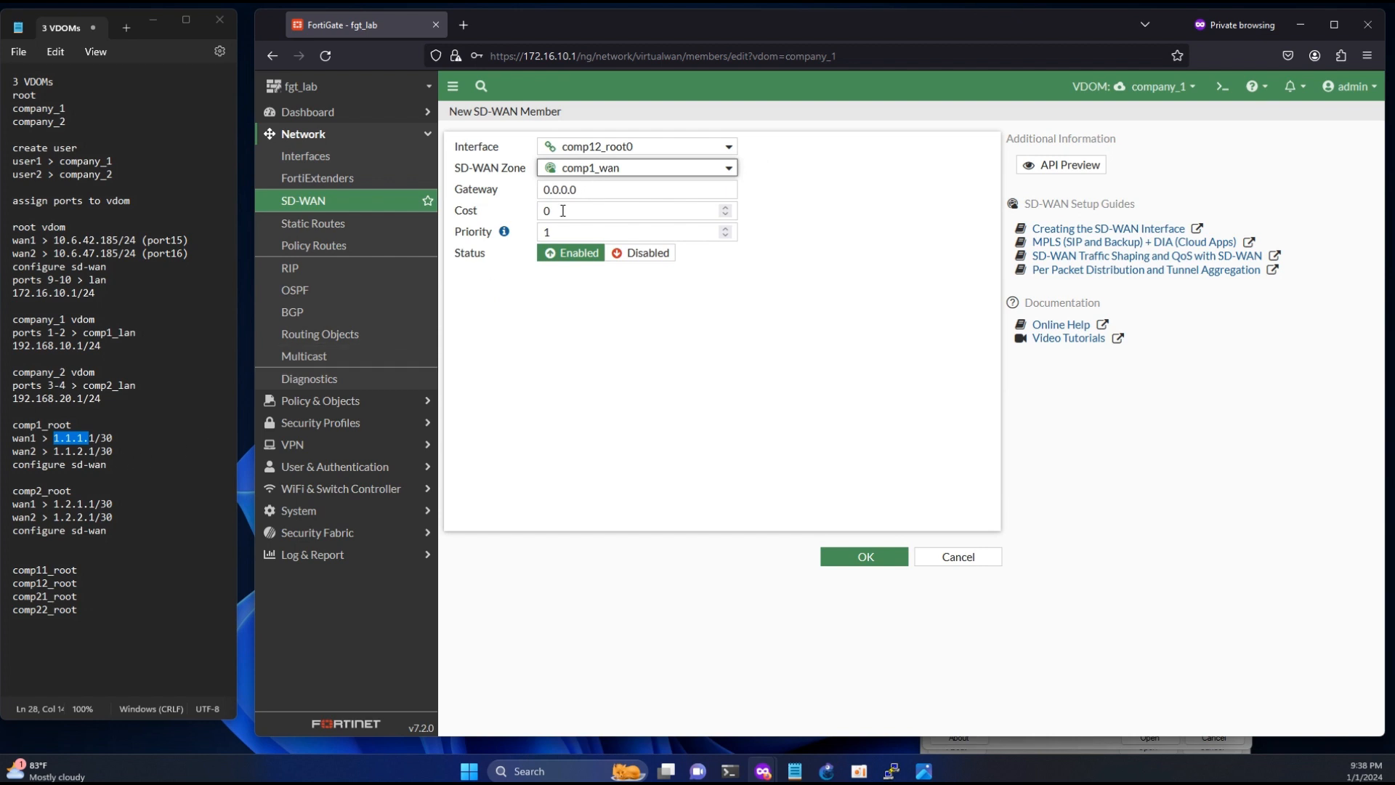
drag(578, 189, 495, 192)
click(698, 197)
text(1.1)
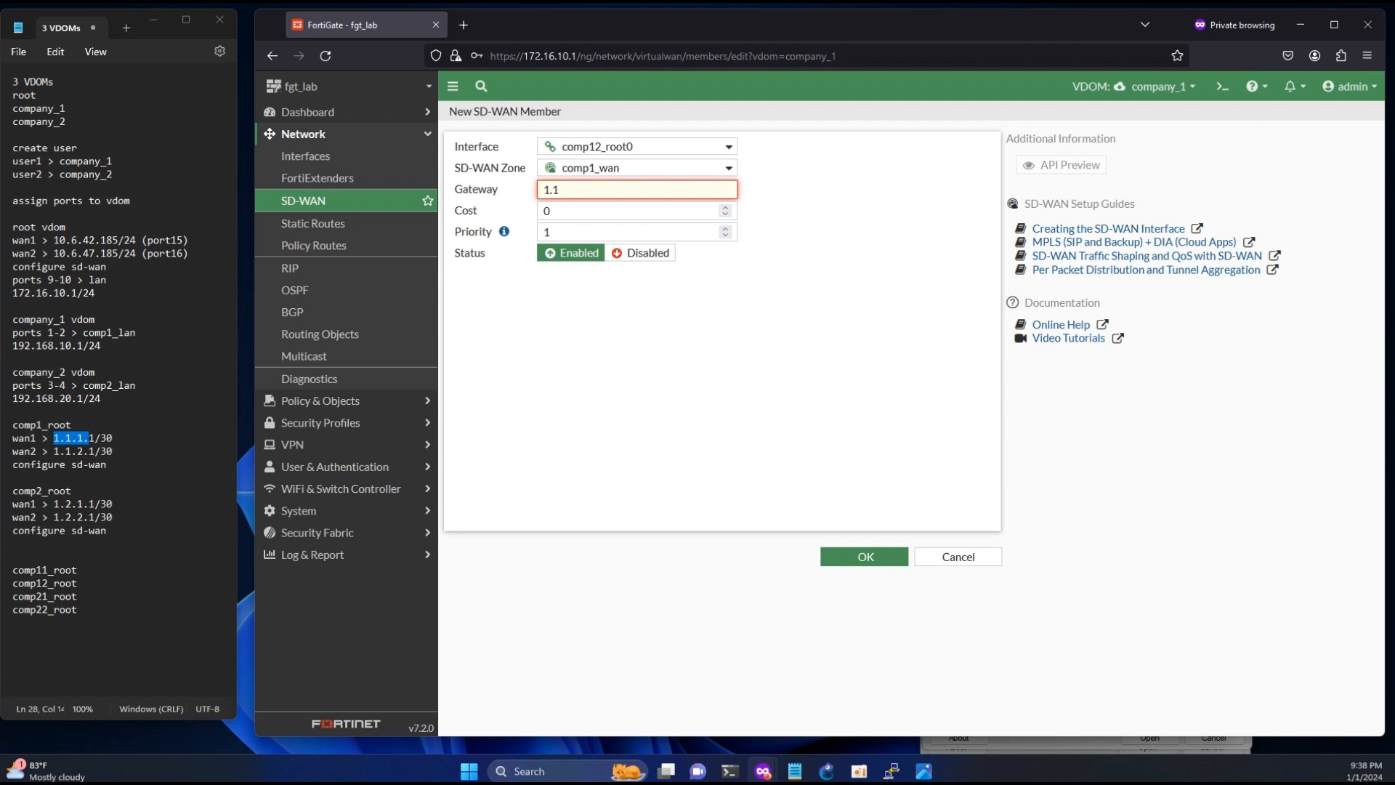
text(.2.2)
click(712, 397)
click(855, 557)
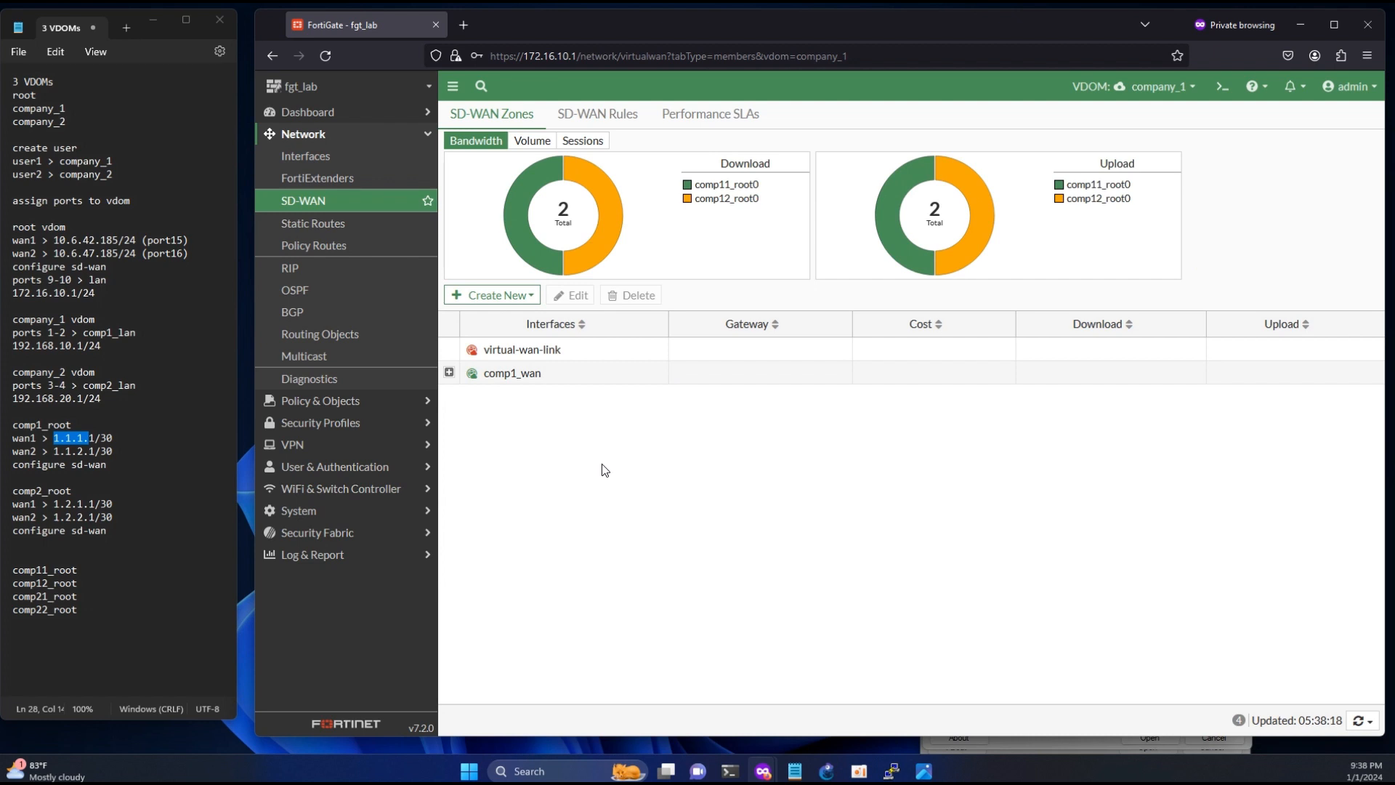
- Create a default static route for 0.0.0.0/0.0.0.0 through comp1_wan in the company_1 VDOM
click(311, 225)
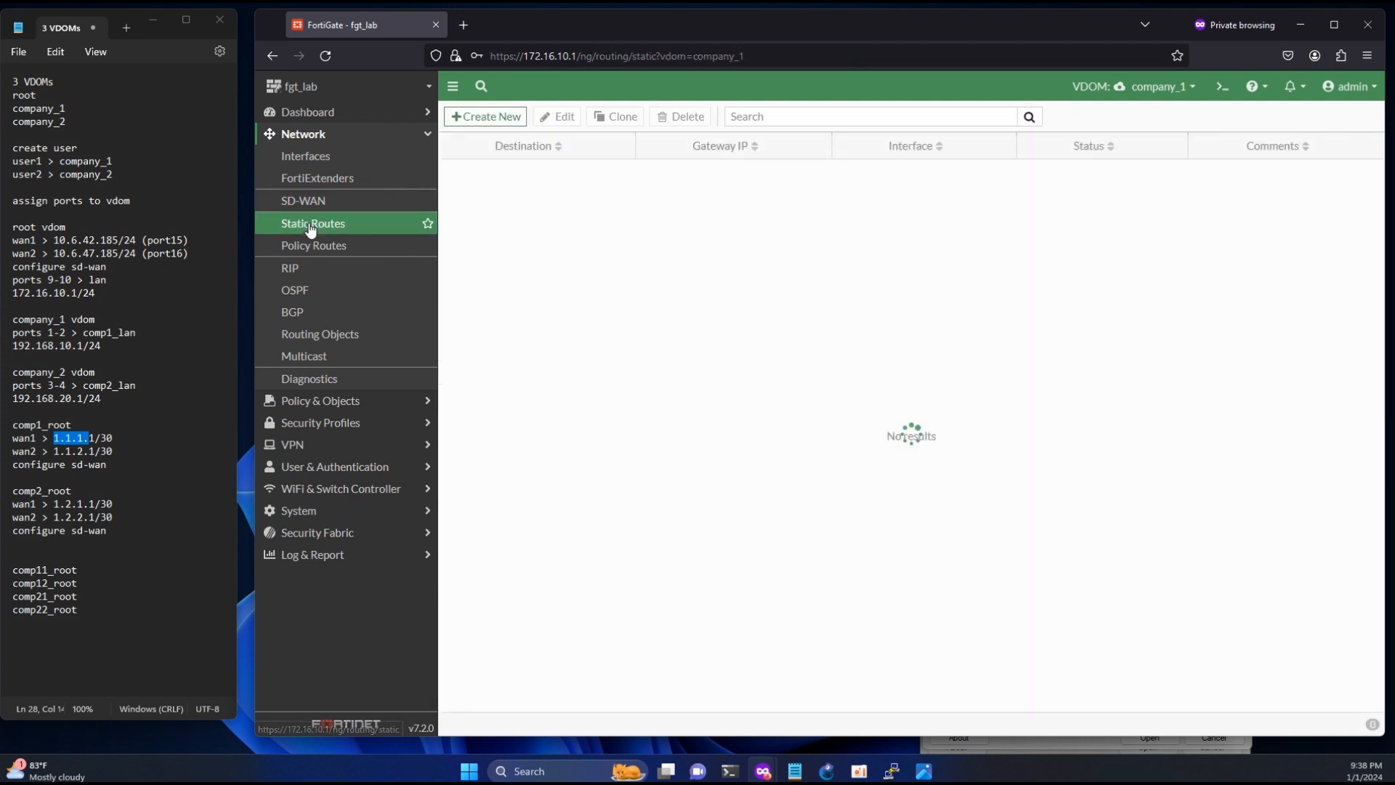
click(491, 115)
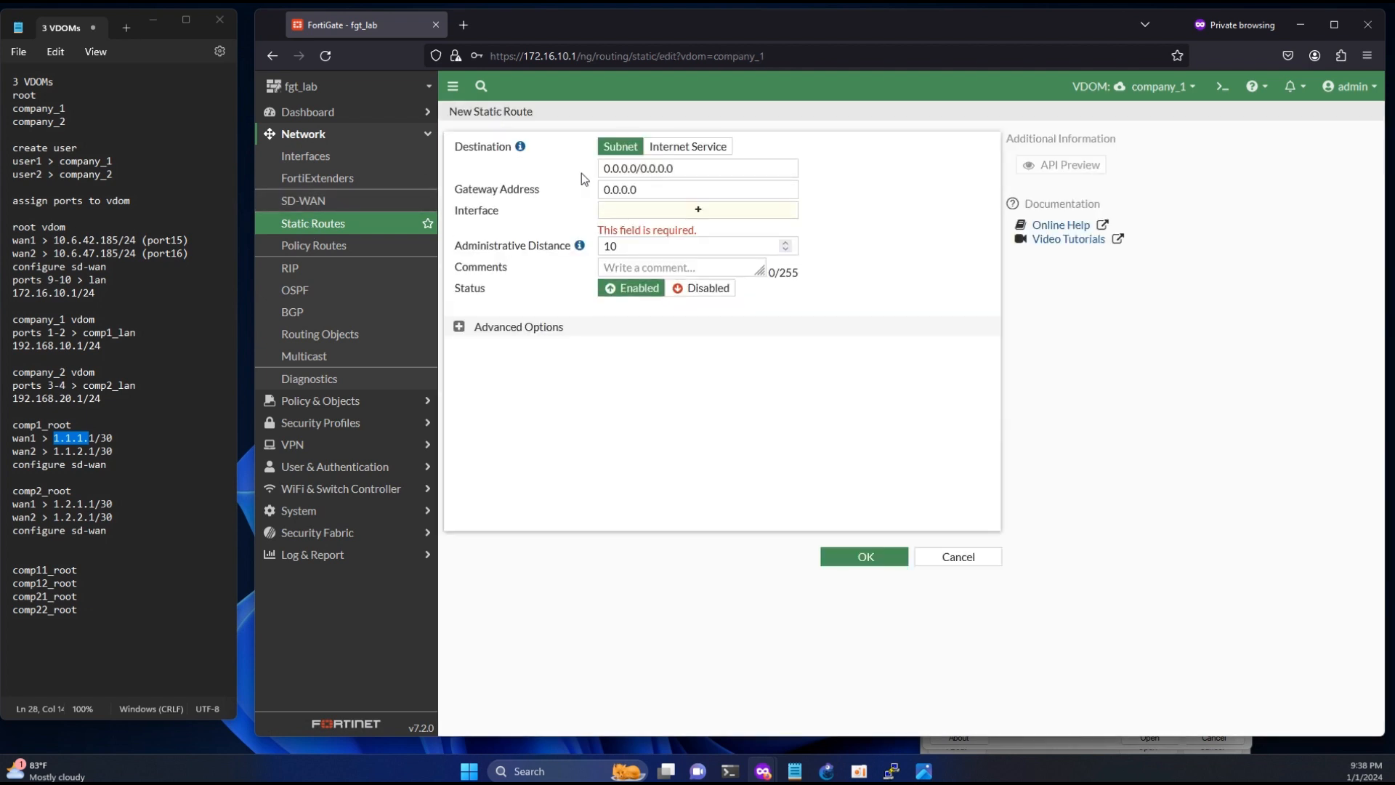
click(699, 209)
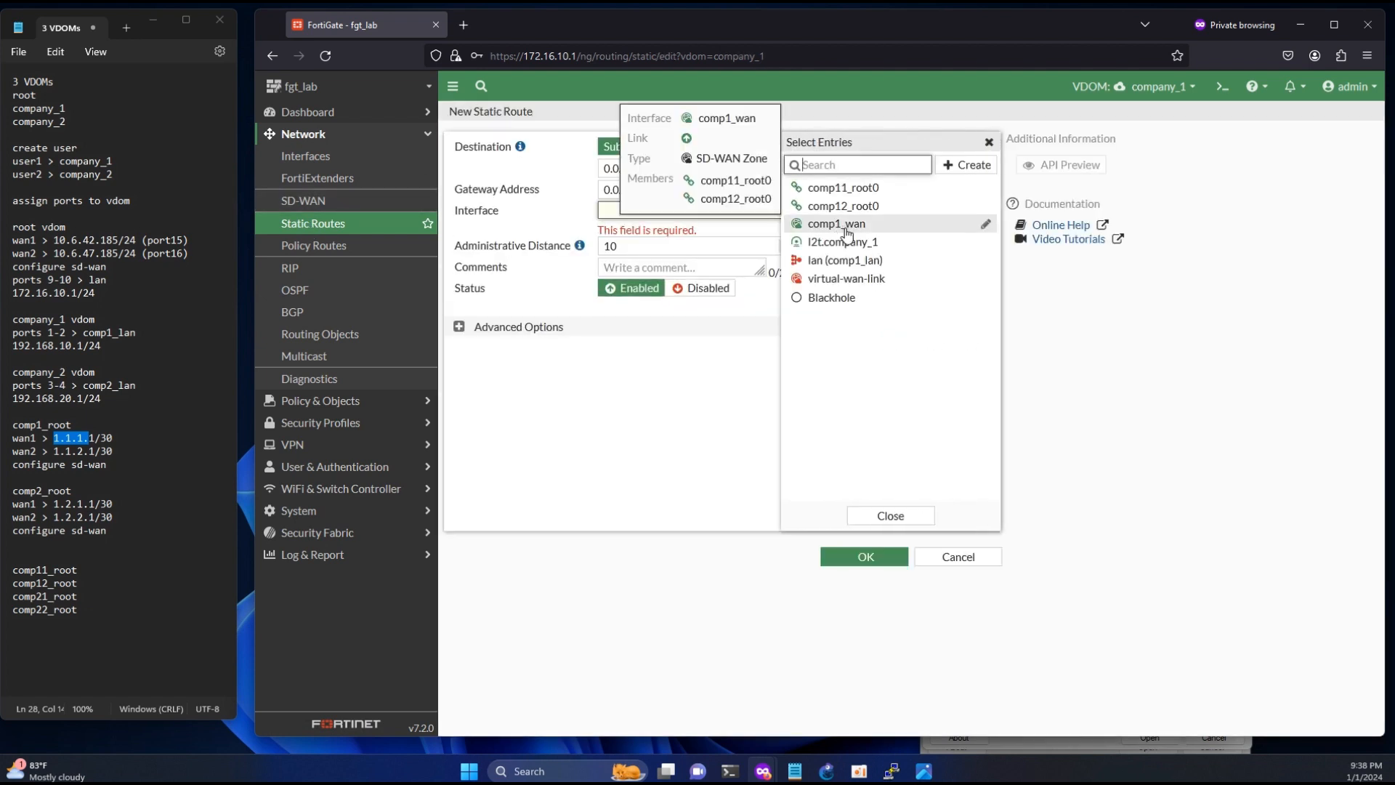
click(846, 231)
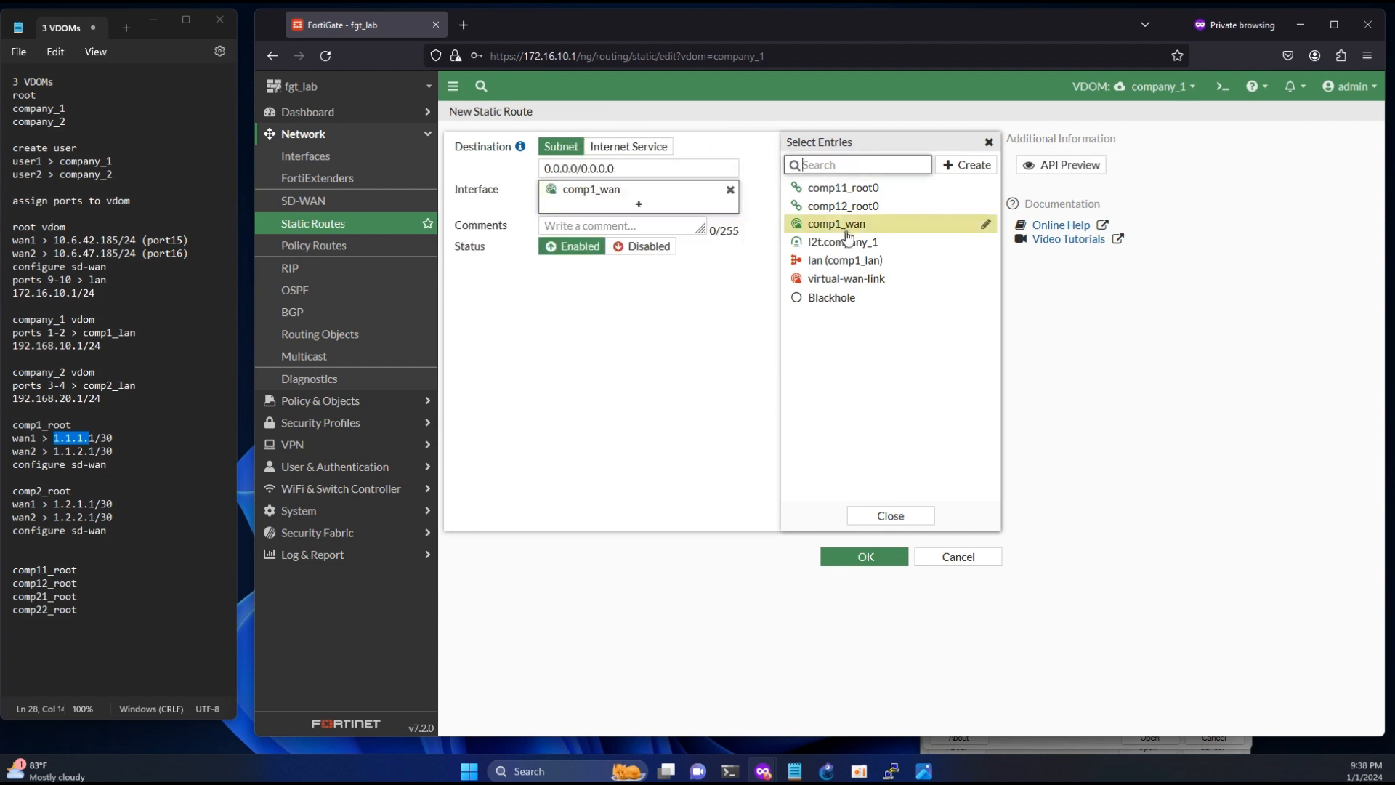
click(864, 558)
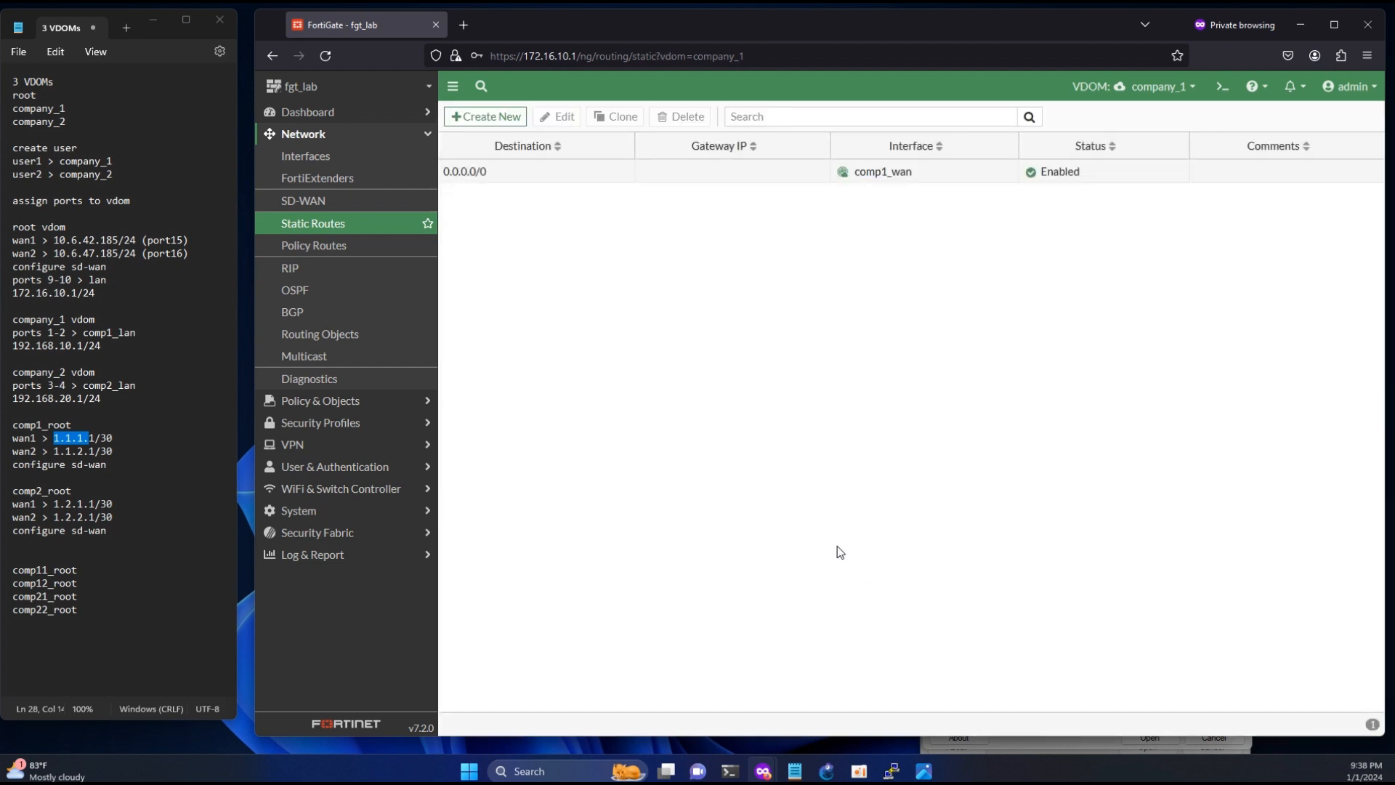
- Check the member ports of company_1's LAN interface, and run ipconfig in PowerShell to compare the PC's IPv4 address with the noted company_1 subnet
click(318, 164)
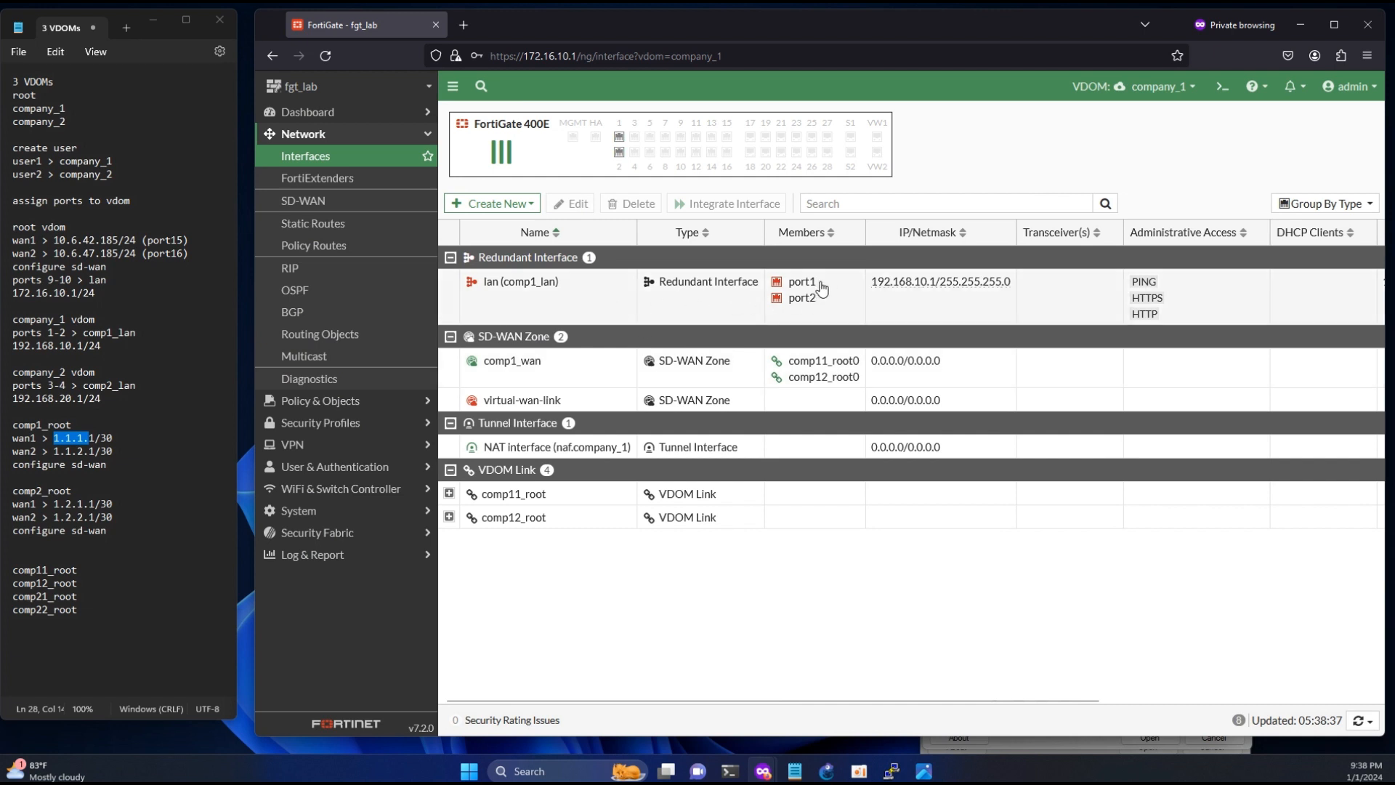
drag(817, 283, 794, 284)
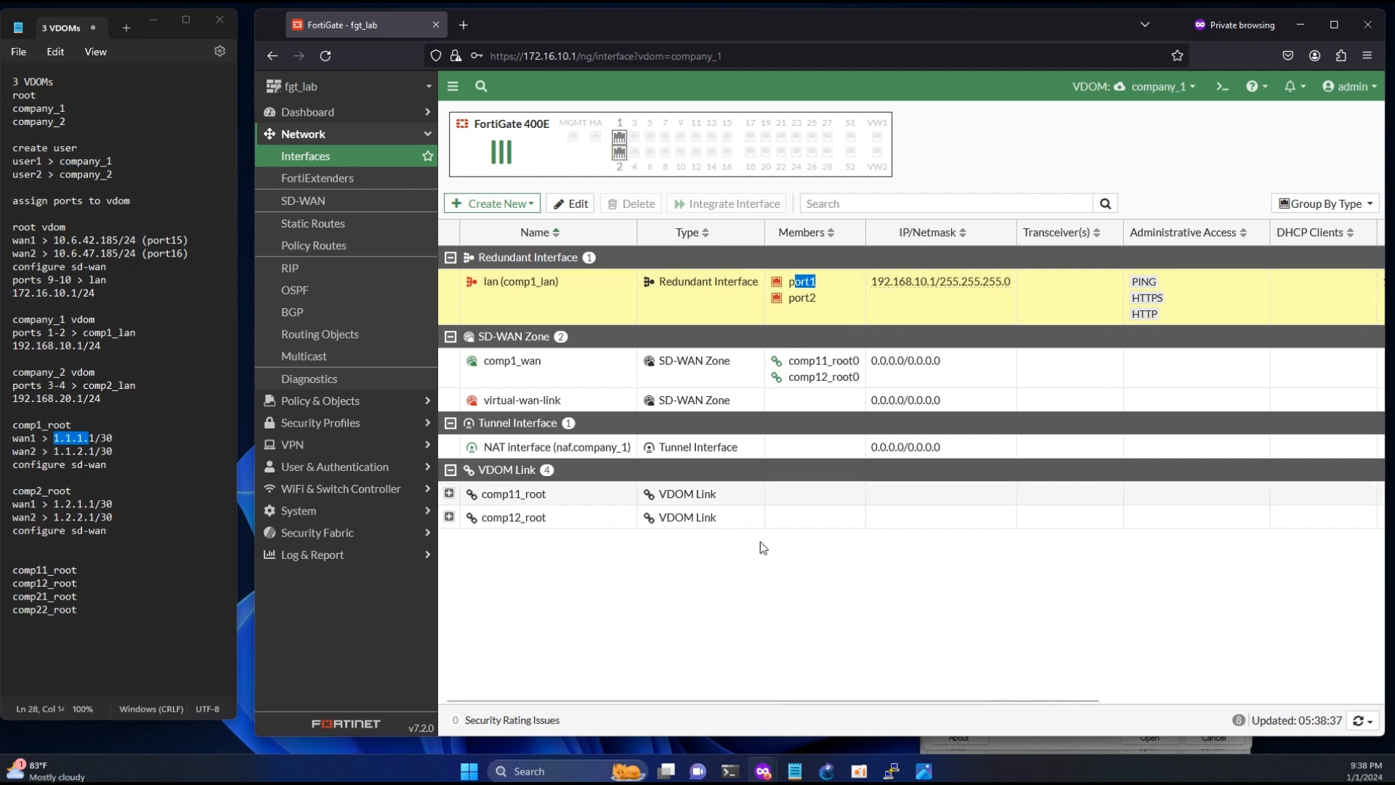
mouse_move(731, 764)
click(660, 723)
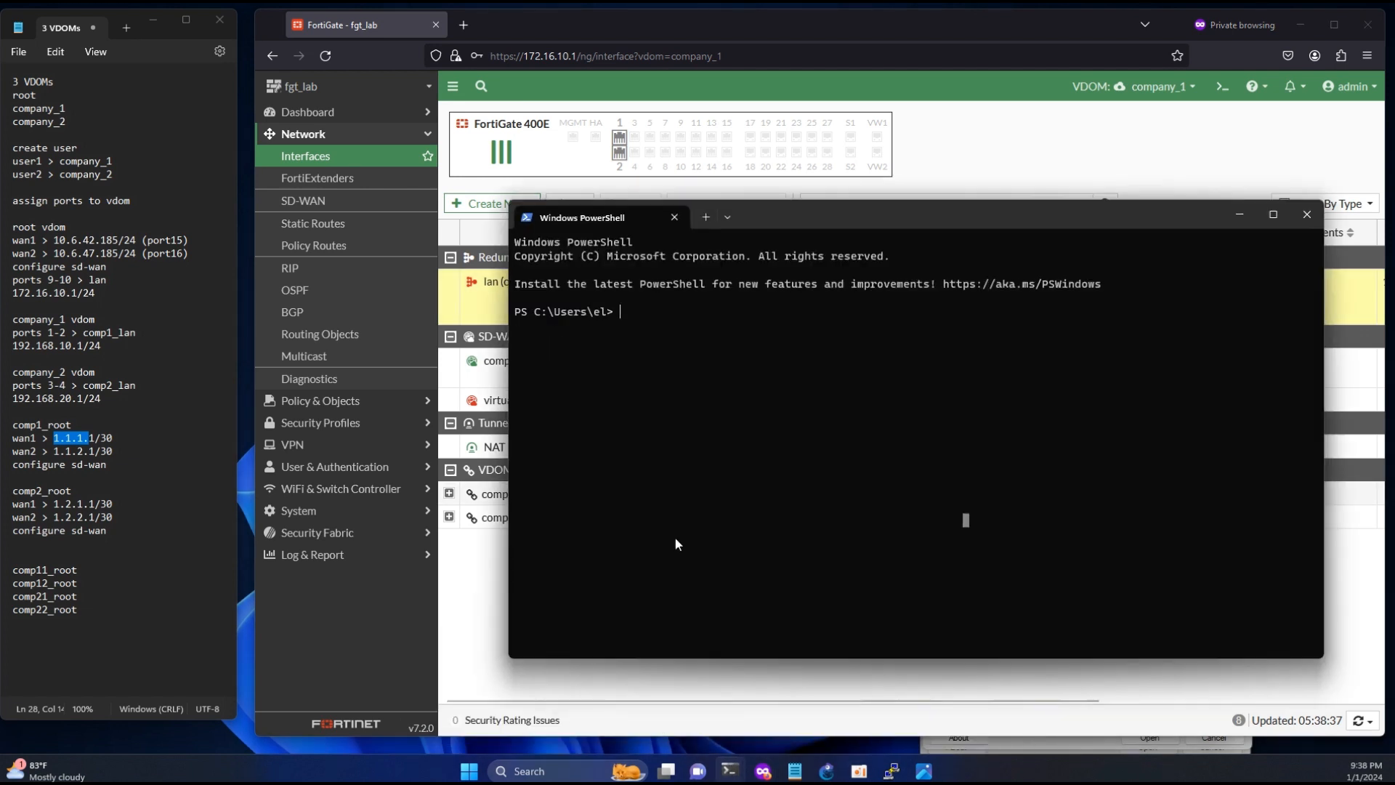
text(ipc)
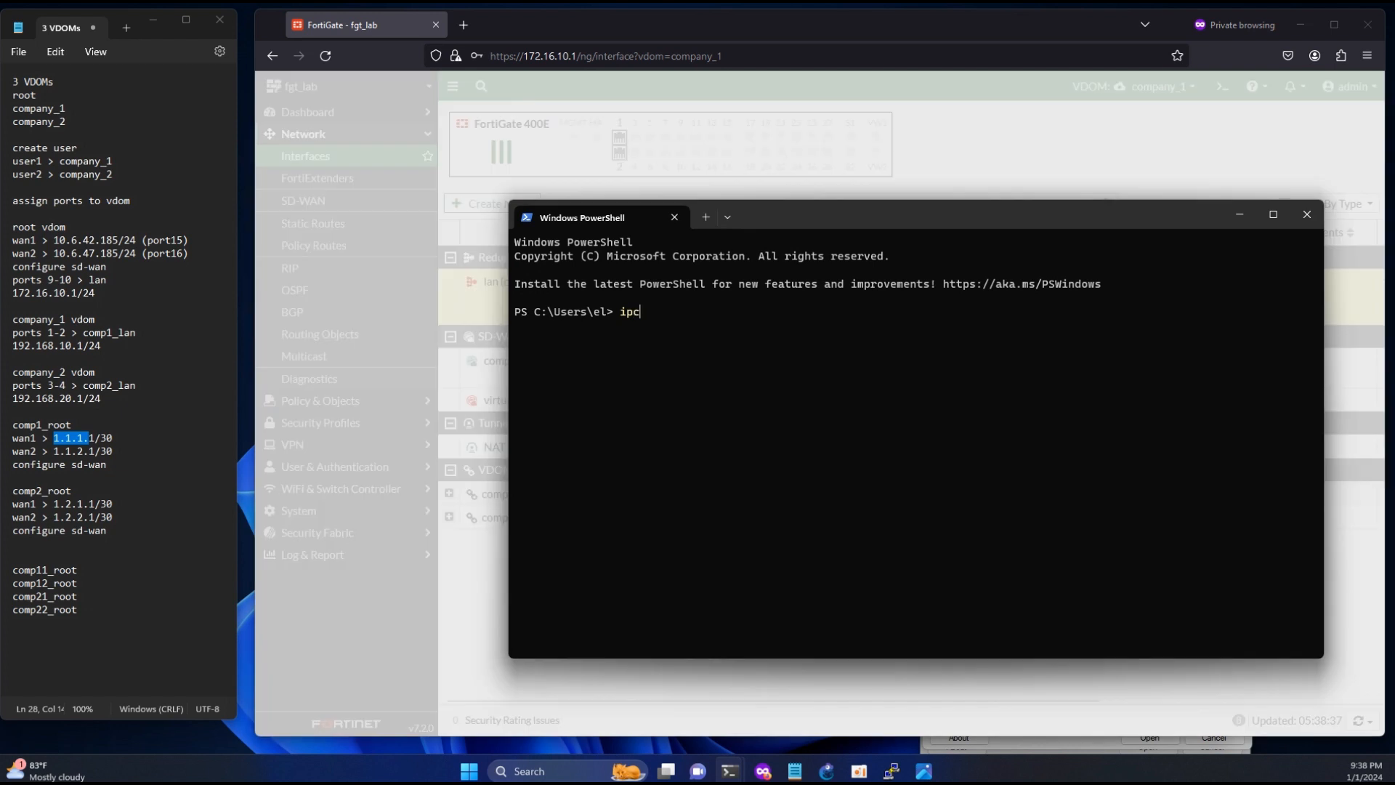
text(onfig)
key(Return)
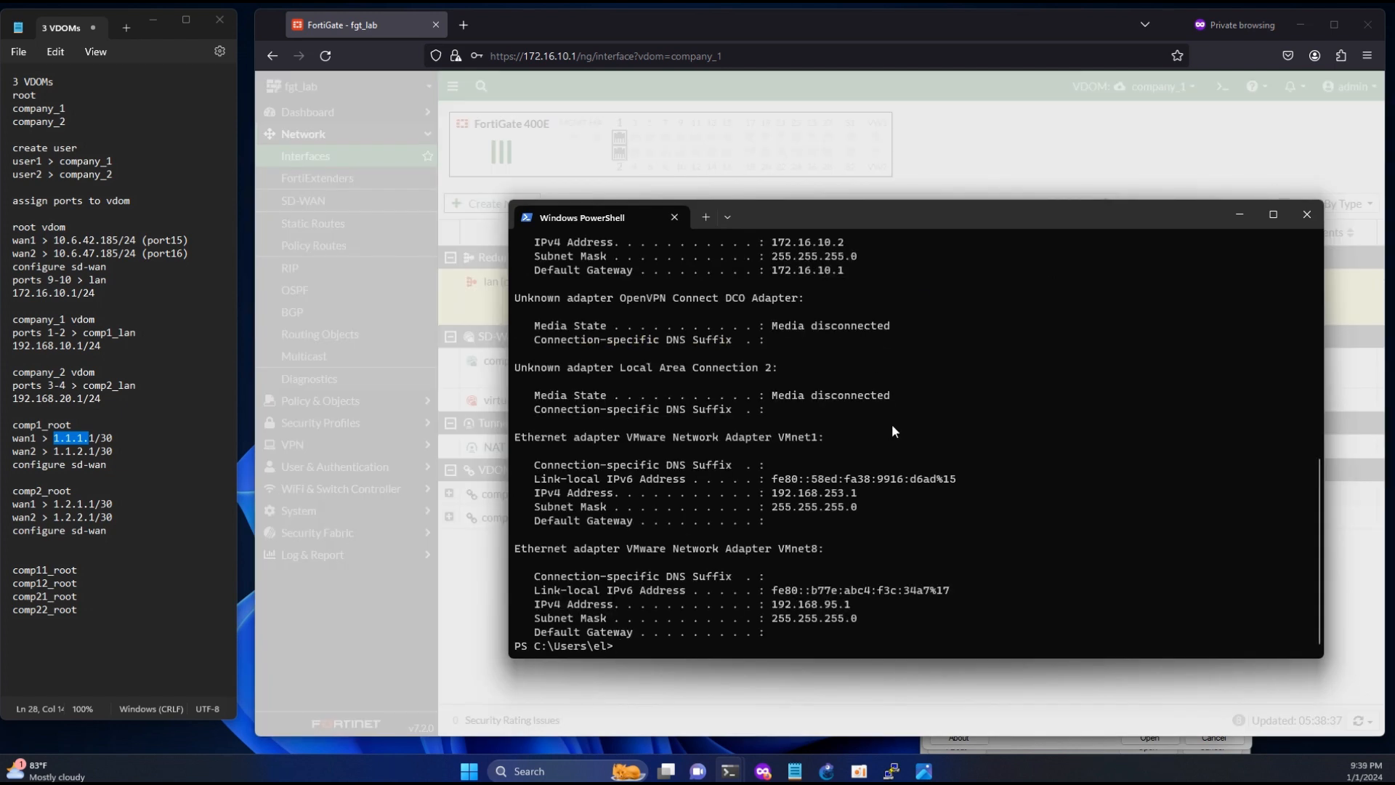
key(Up)
key(Return)
drag(773, 242, 845, 242)
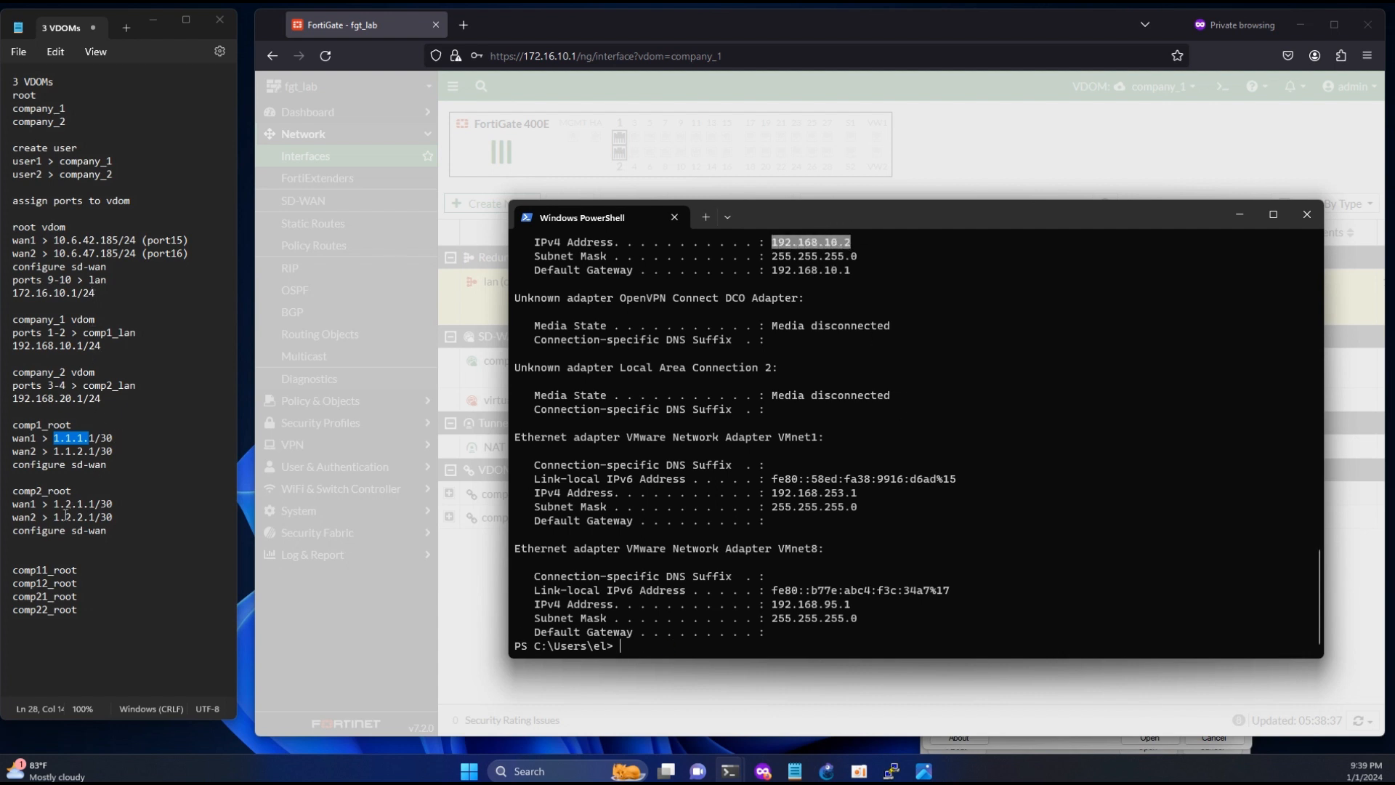
drag(17, 347, 82, 351)
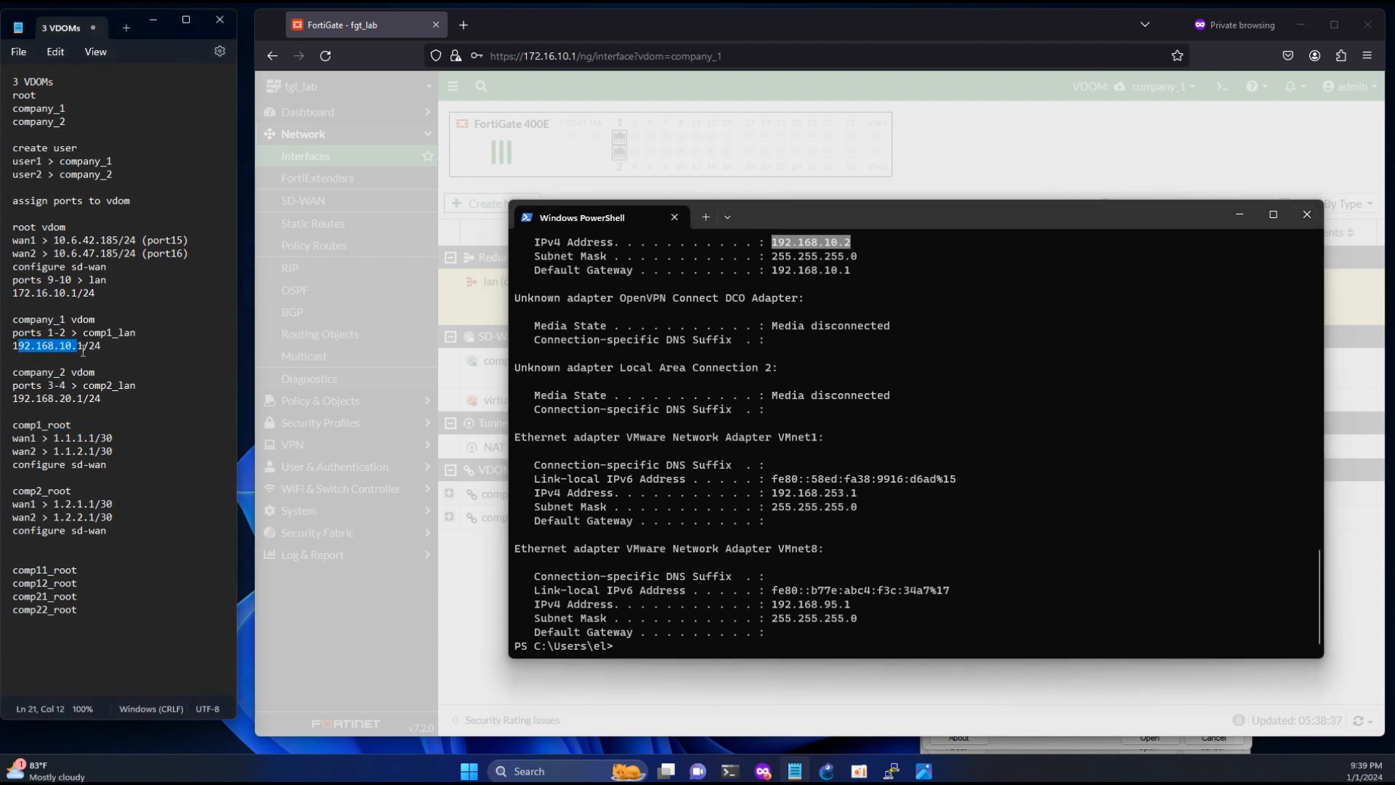
click(833, 246)
click(528, 55)
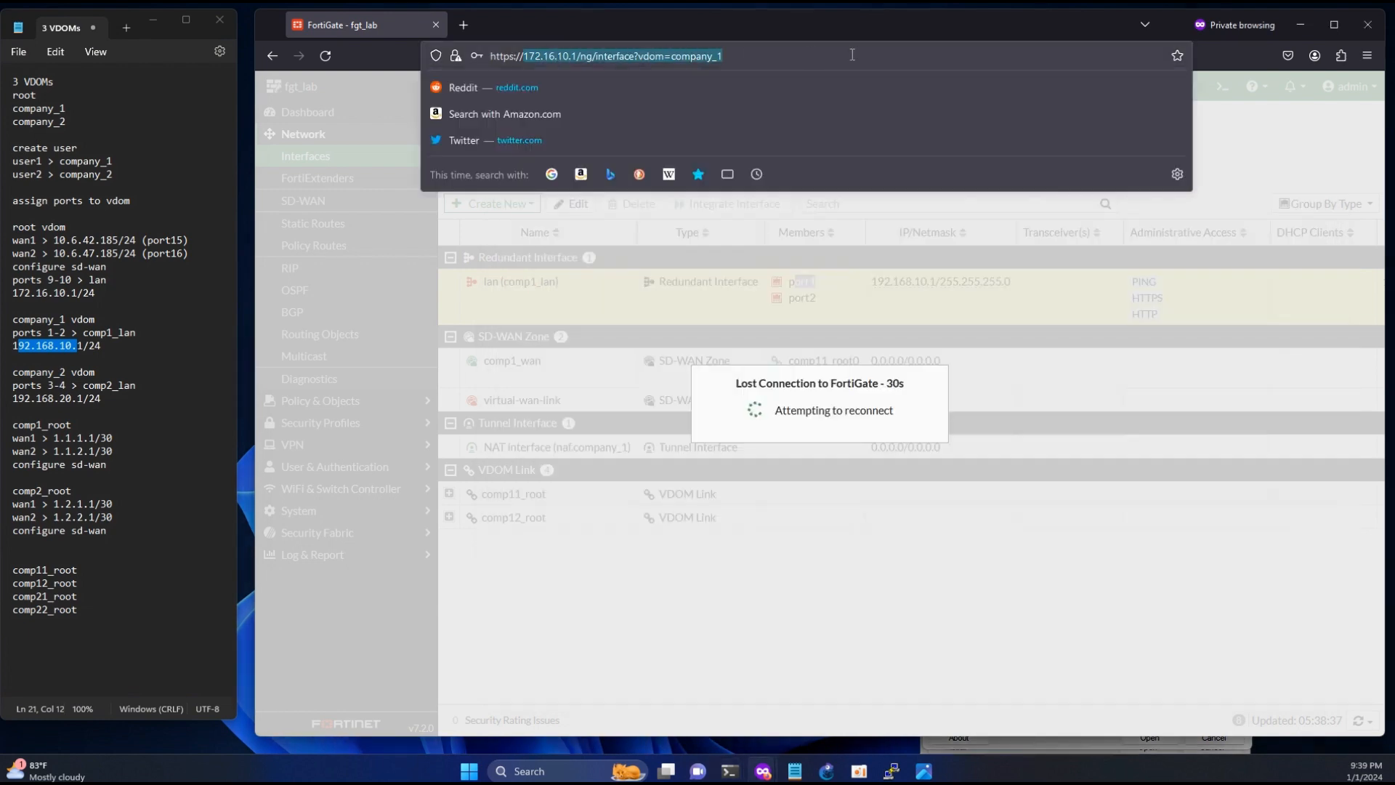
text(https://192.168.10.2)
key(BackSpace)
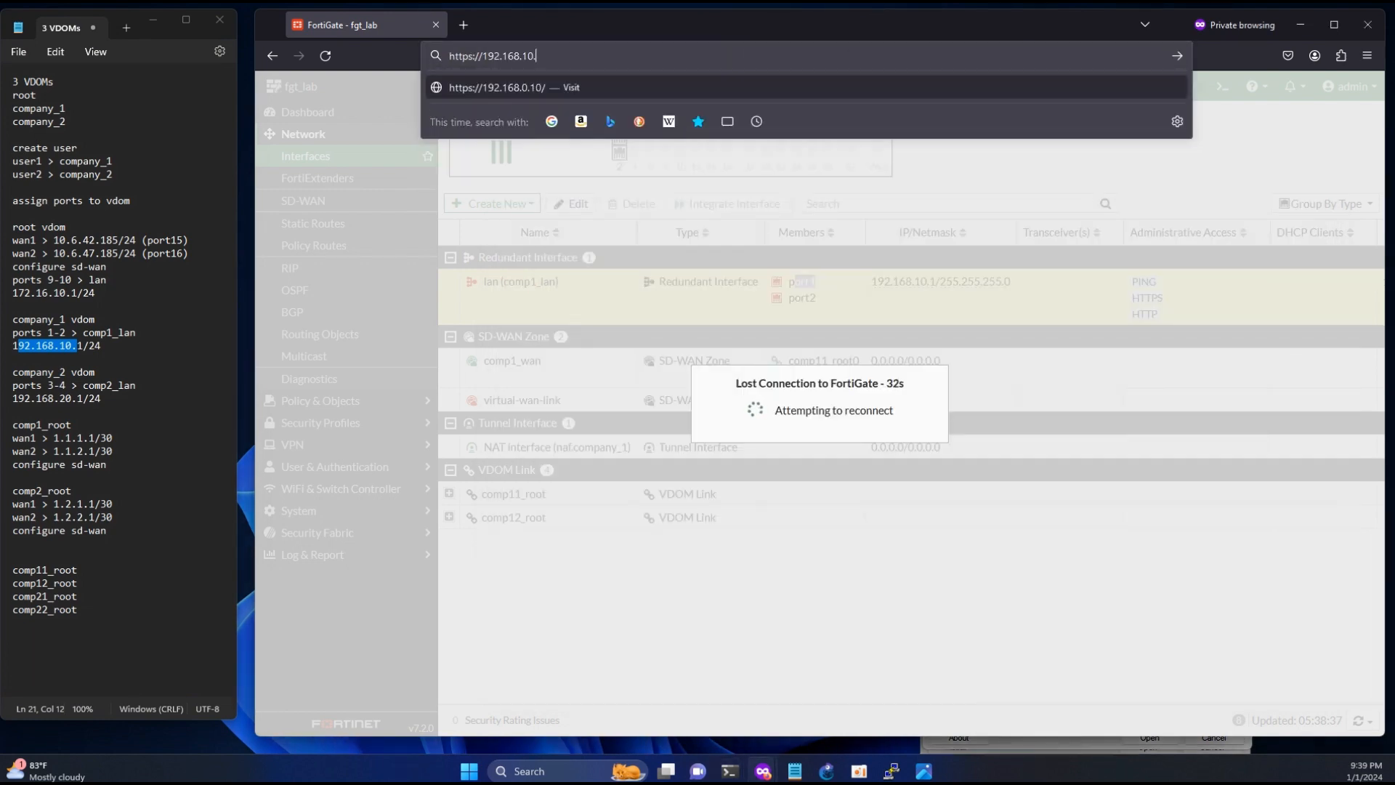
text(1)
key(Return)
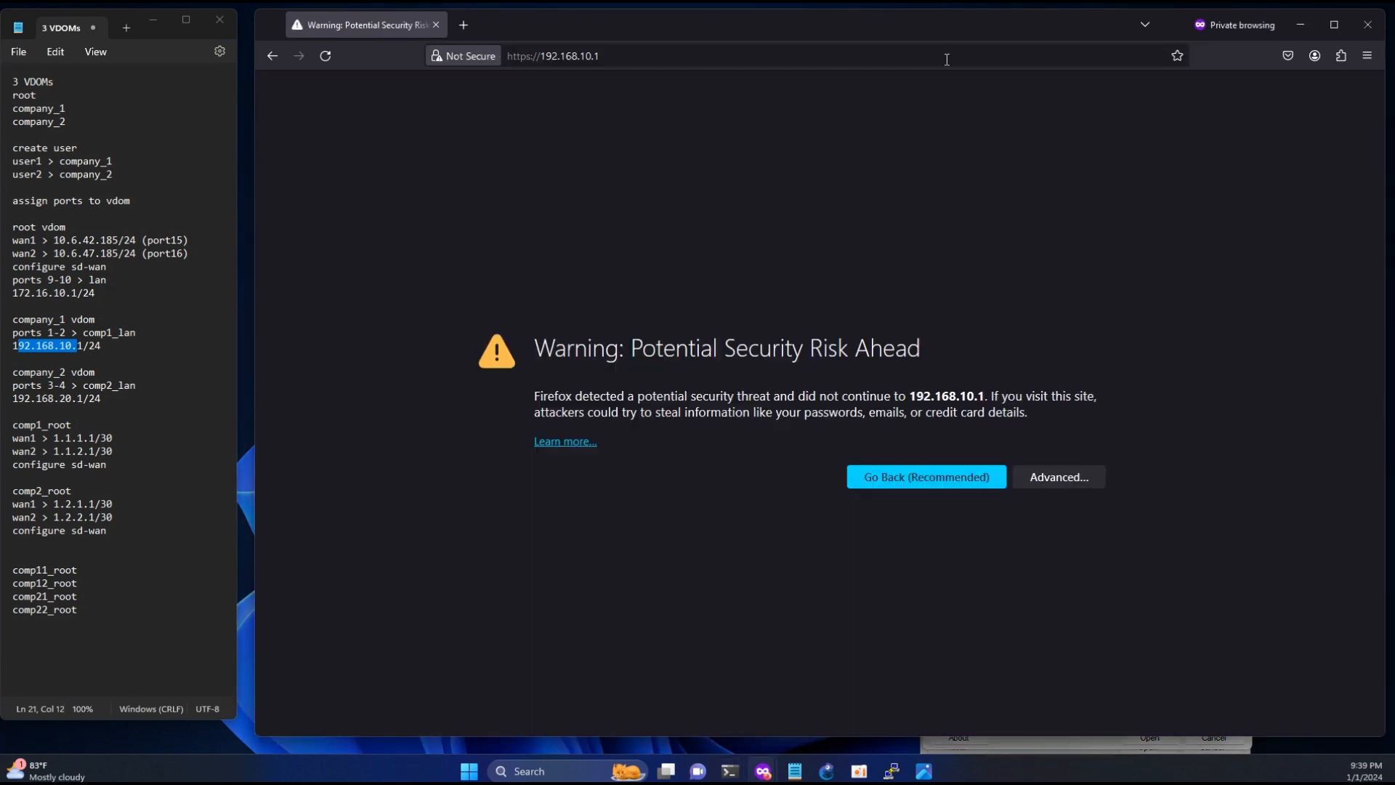
click(1069, 476)
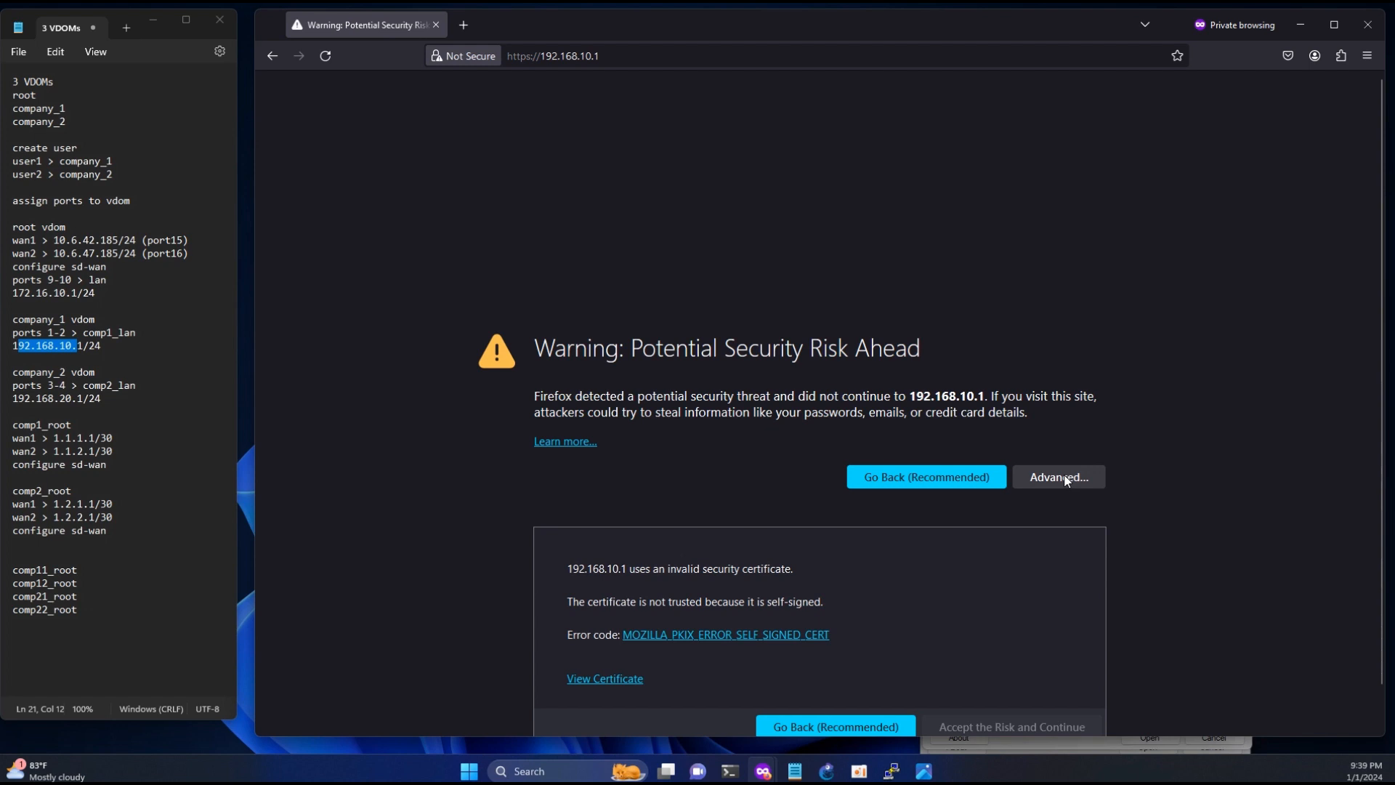
click(969, 725)
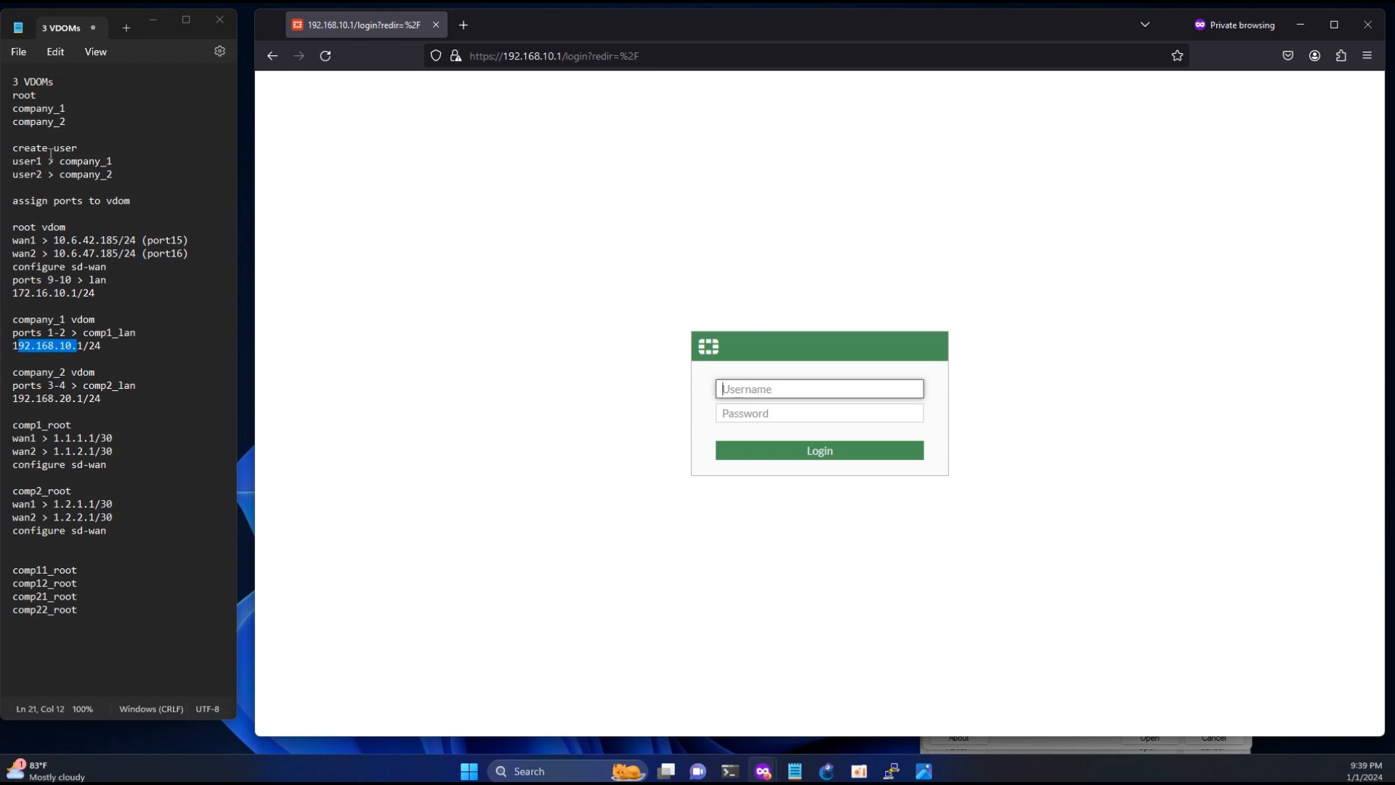
- Log in to the FortiGate at 192.168.10.1 as user1 with the account password
double_click(13, 162)
click(42, 162)
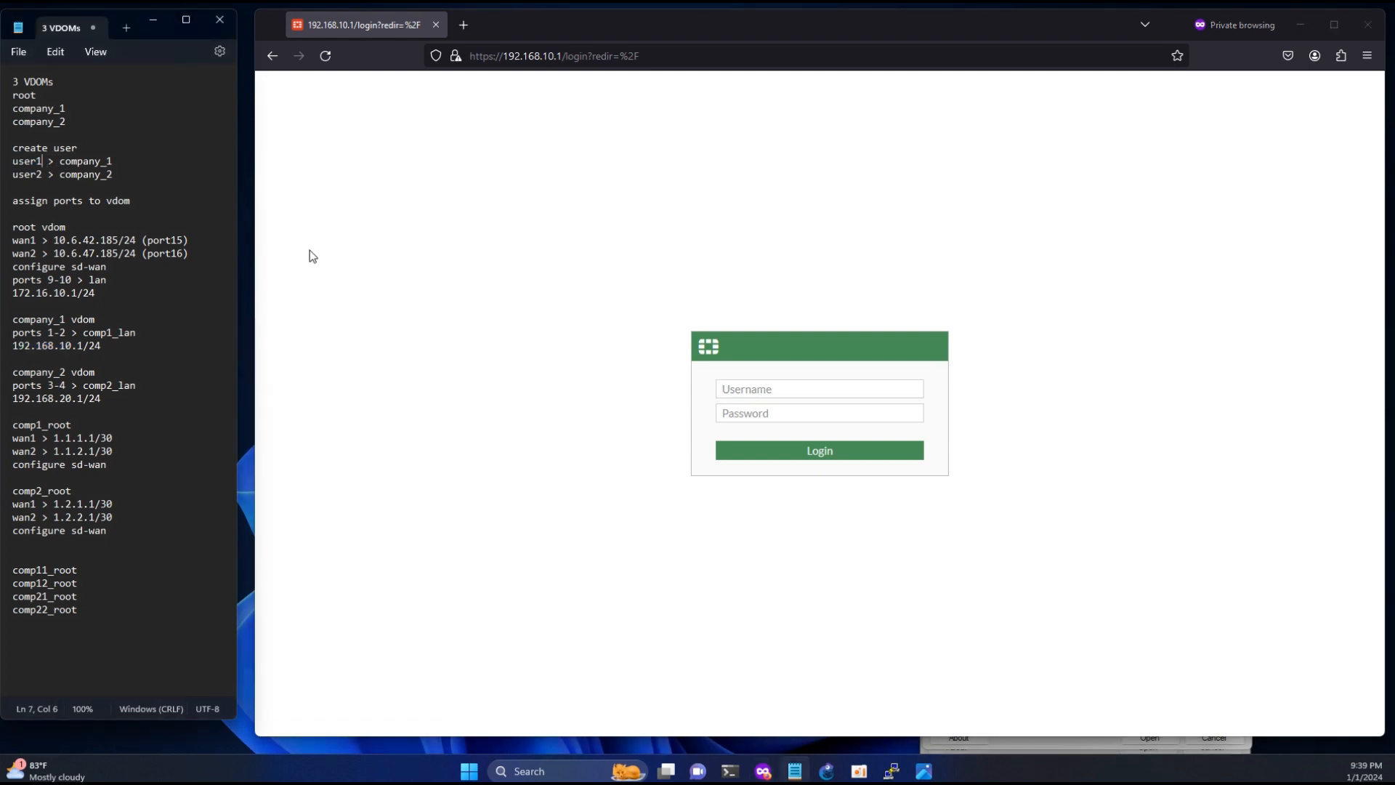
click(801, 390)
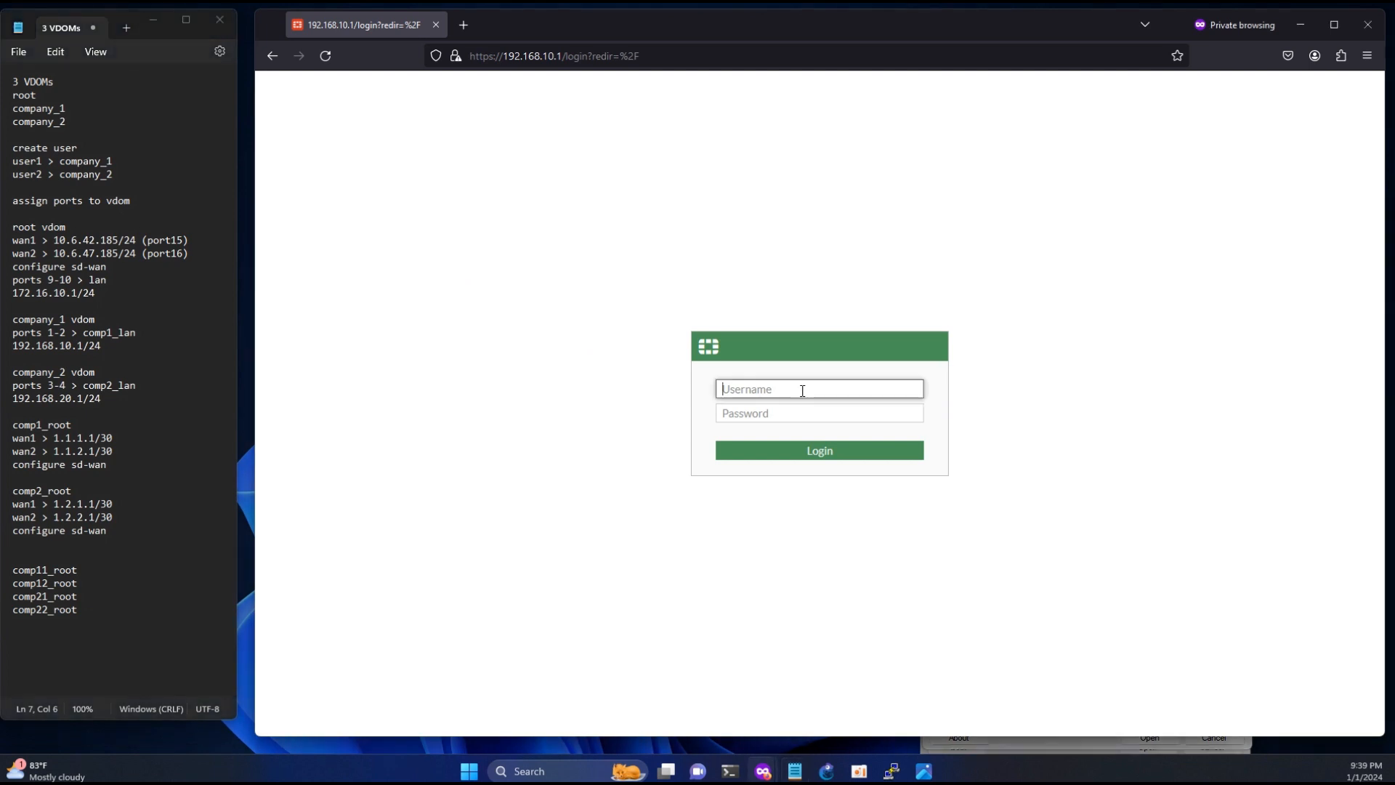
text(user1)
key(Tab)
text(•••••)
key(Return)
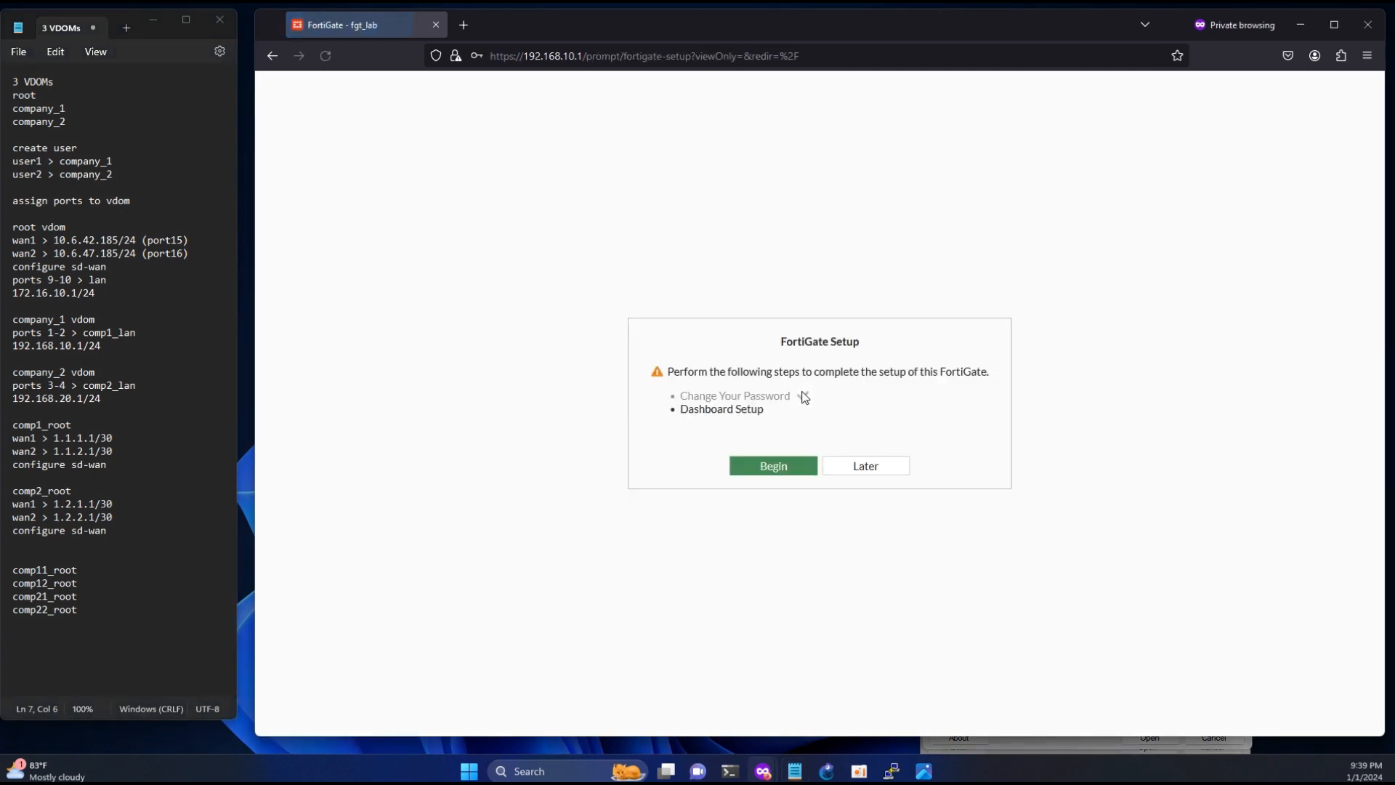
- Complete the FortiGate setup with the Optimal dashboard option and dismiss the FortiOS 7.2.0 introduction
click(759, 466)
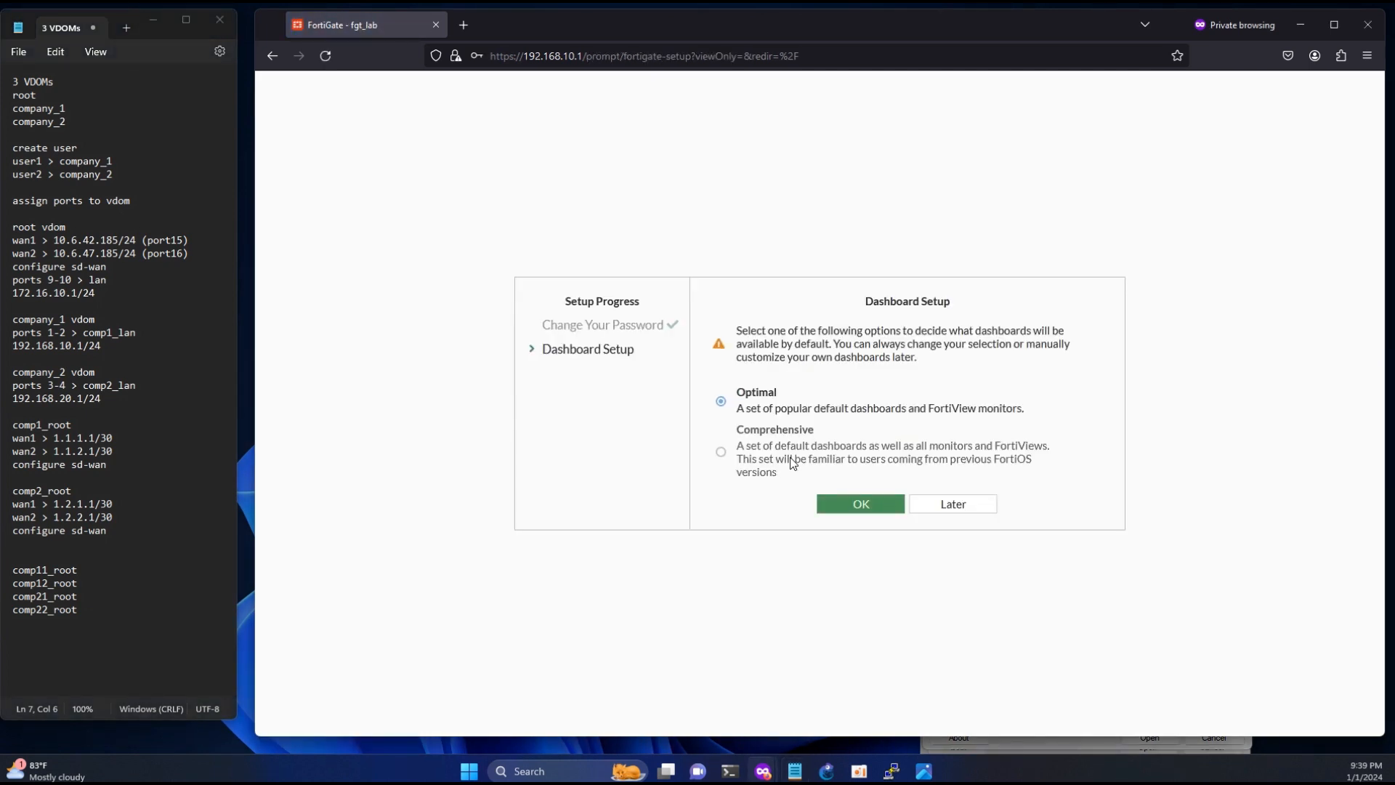
click(861, 501)
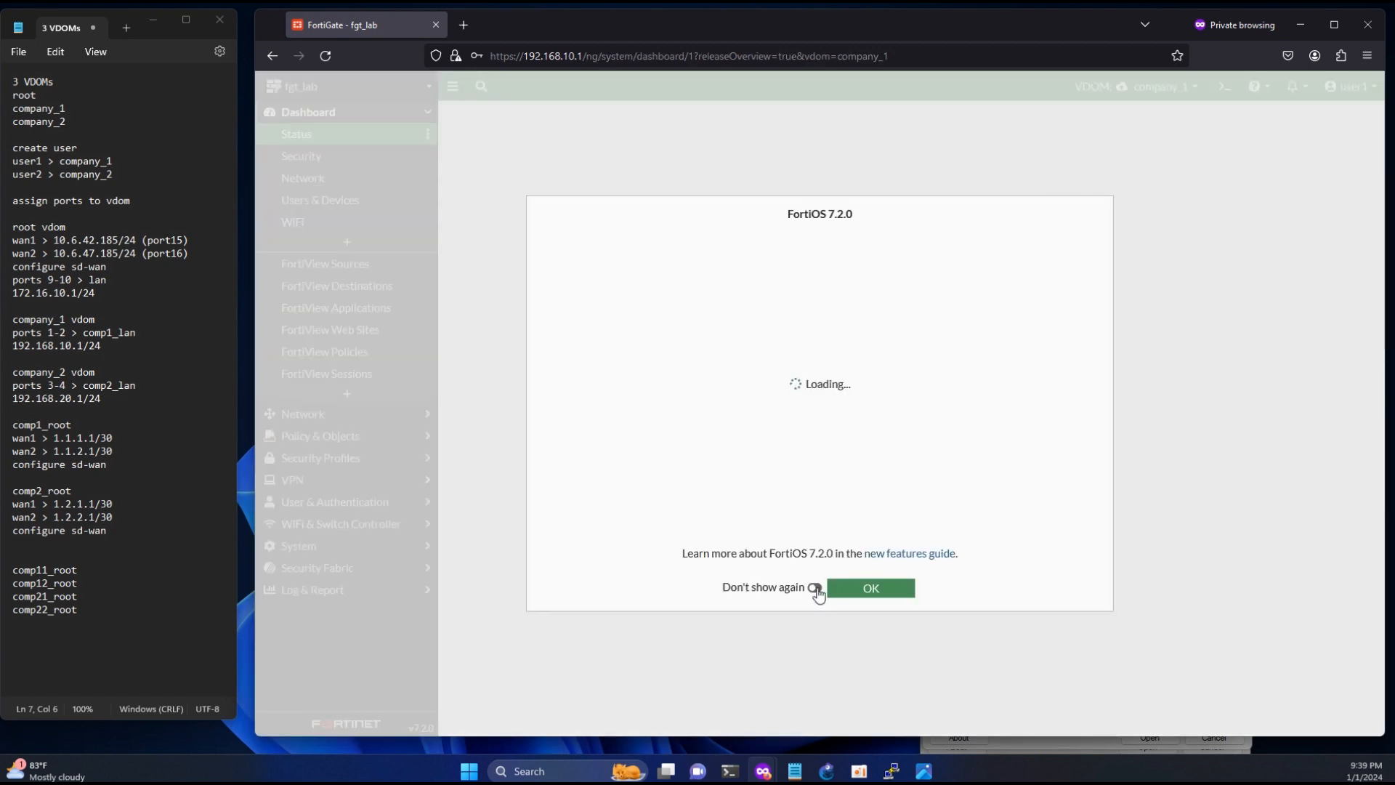
click(855, 590)
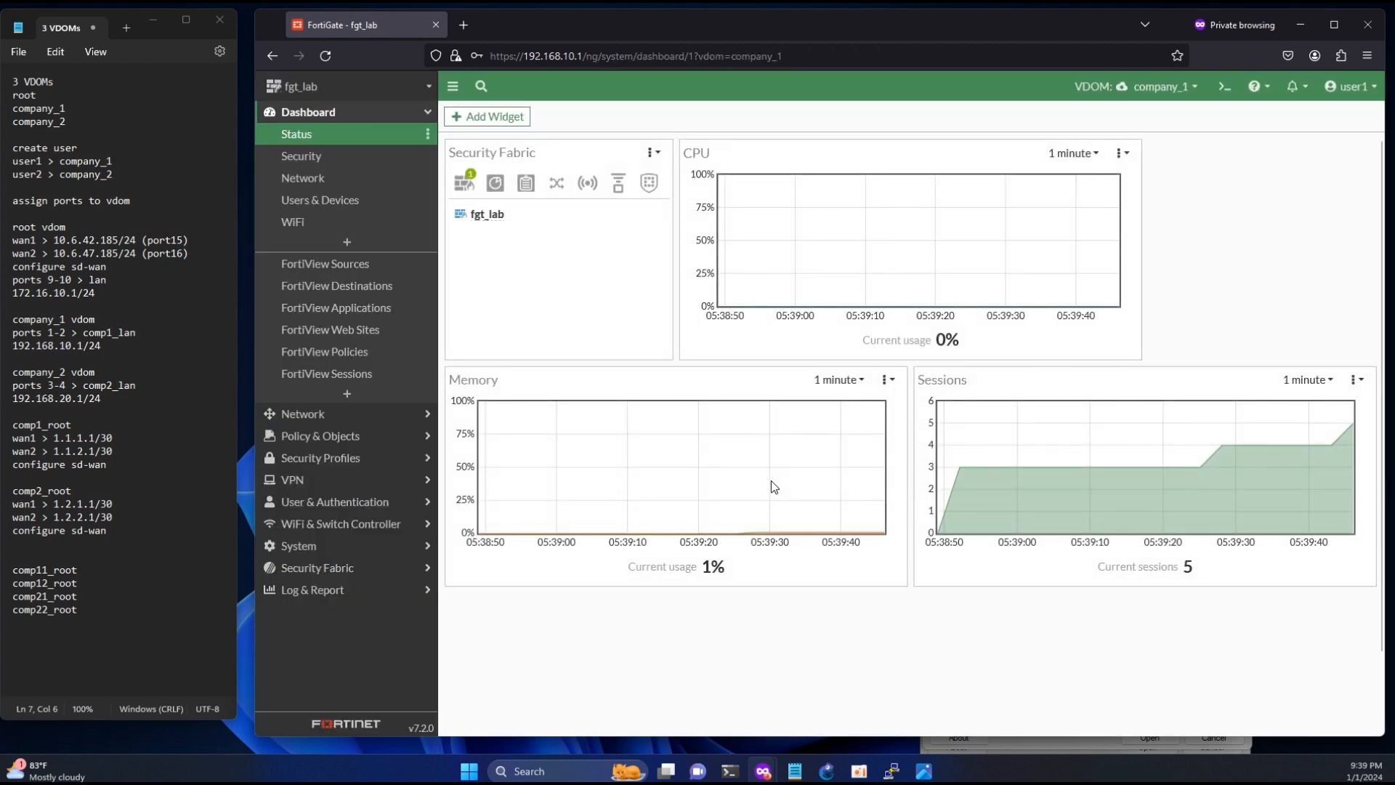
- Start a continuous ping to 8.8.8.8 in PowerShell and move its window beside the browser
mouse_move(729, 771)
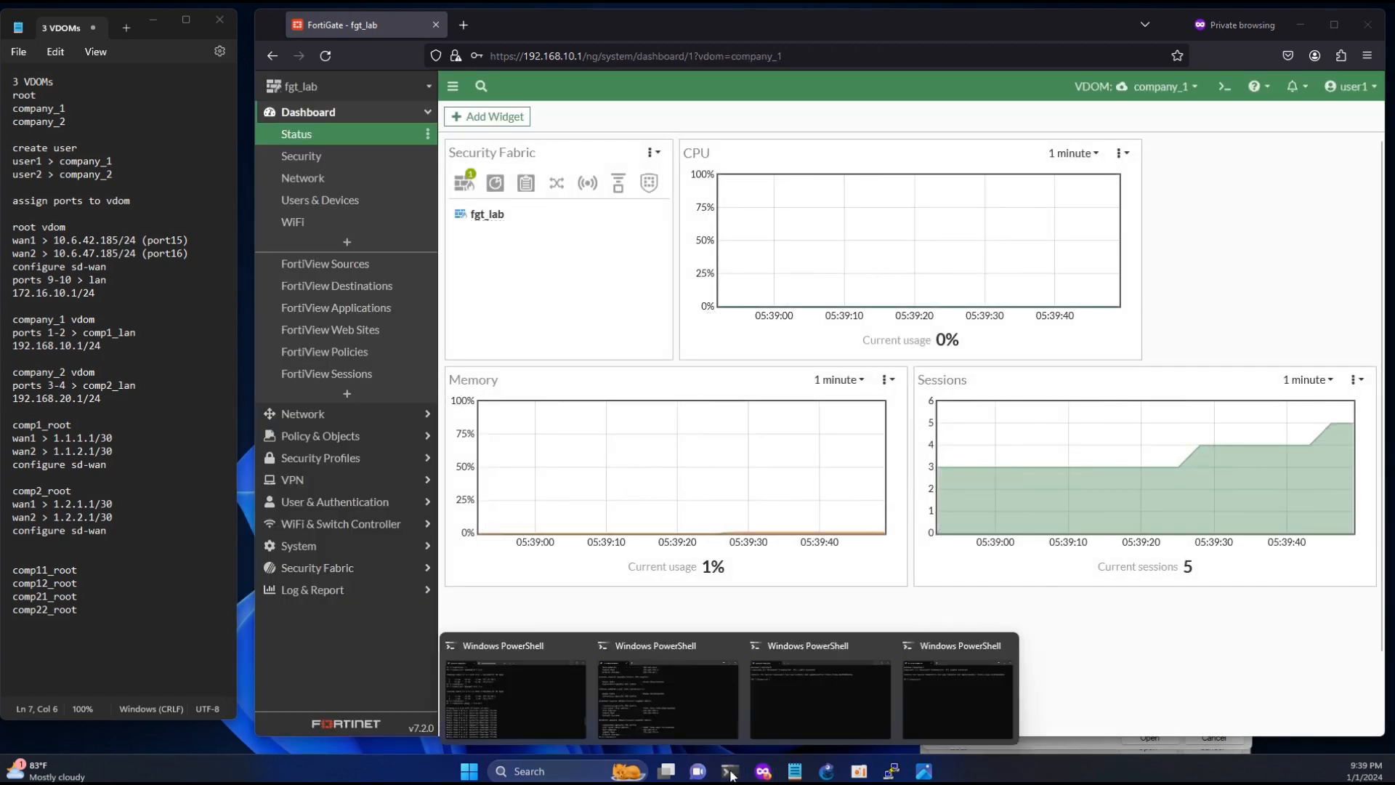
click(692, 703)
text(pi)
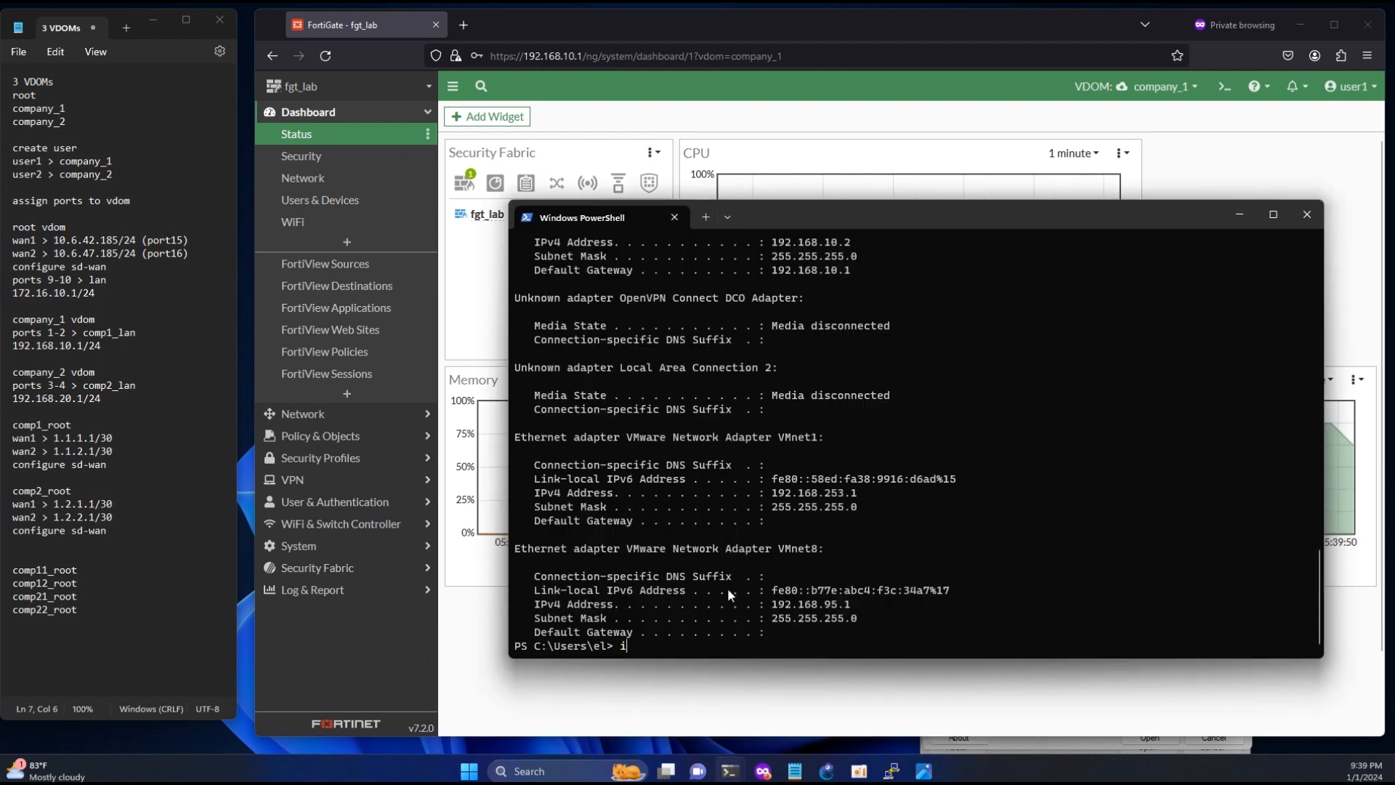
text(ng -t )
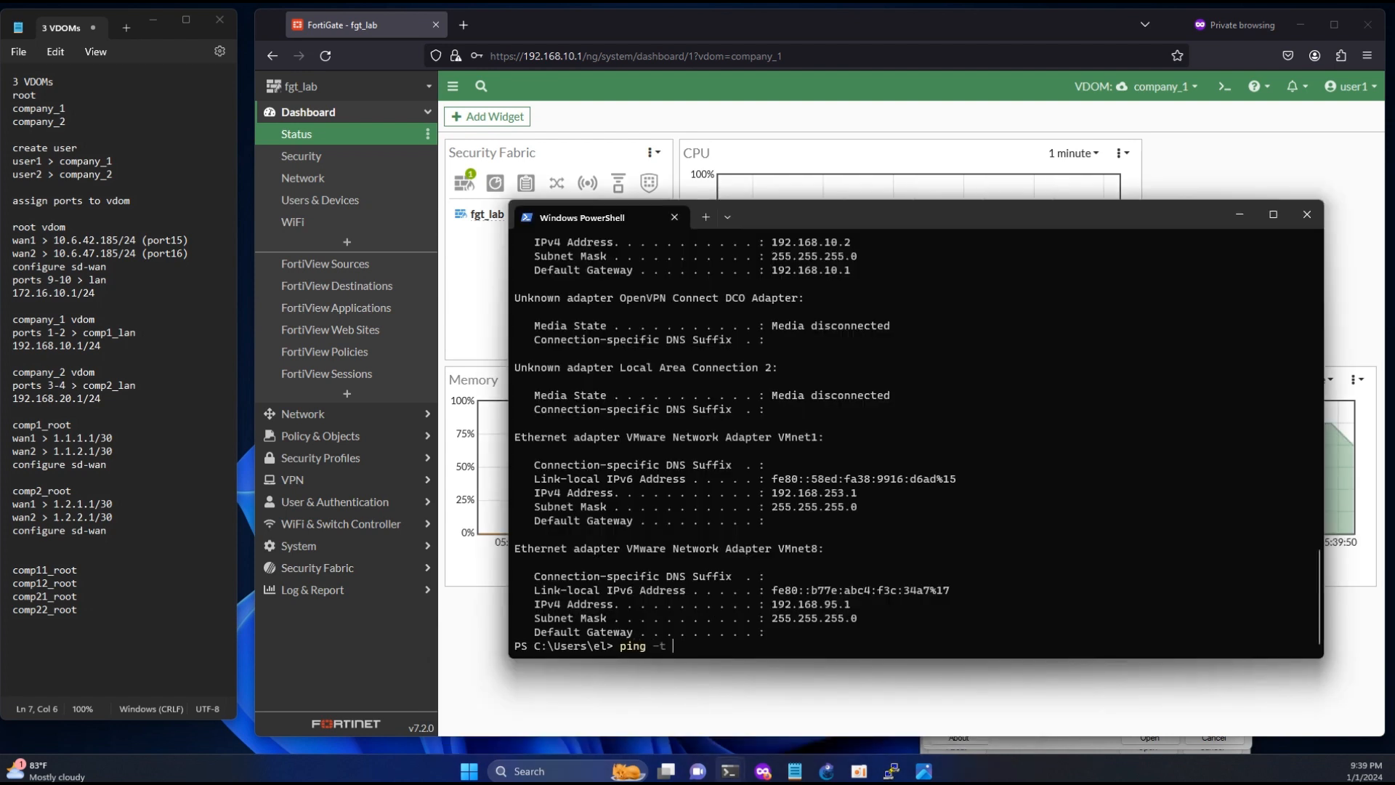
text(8.8.8.8)
key(Return)
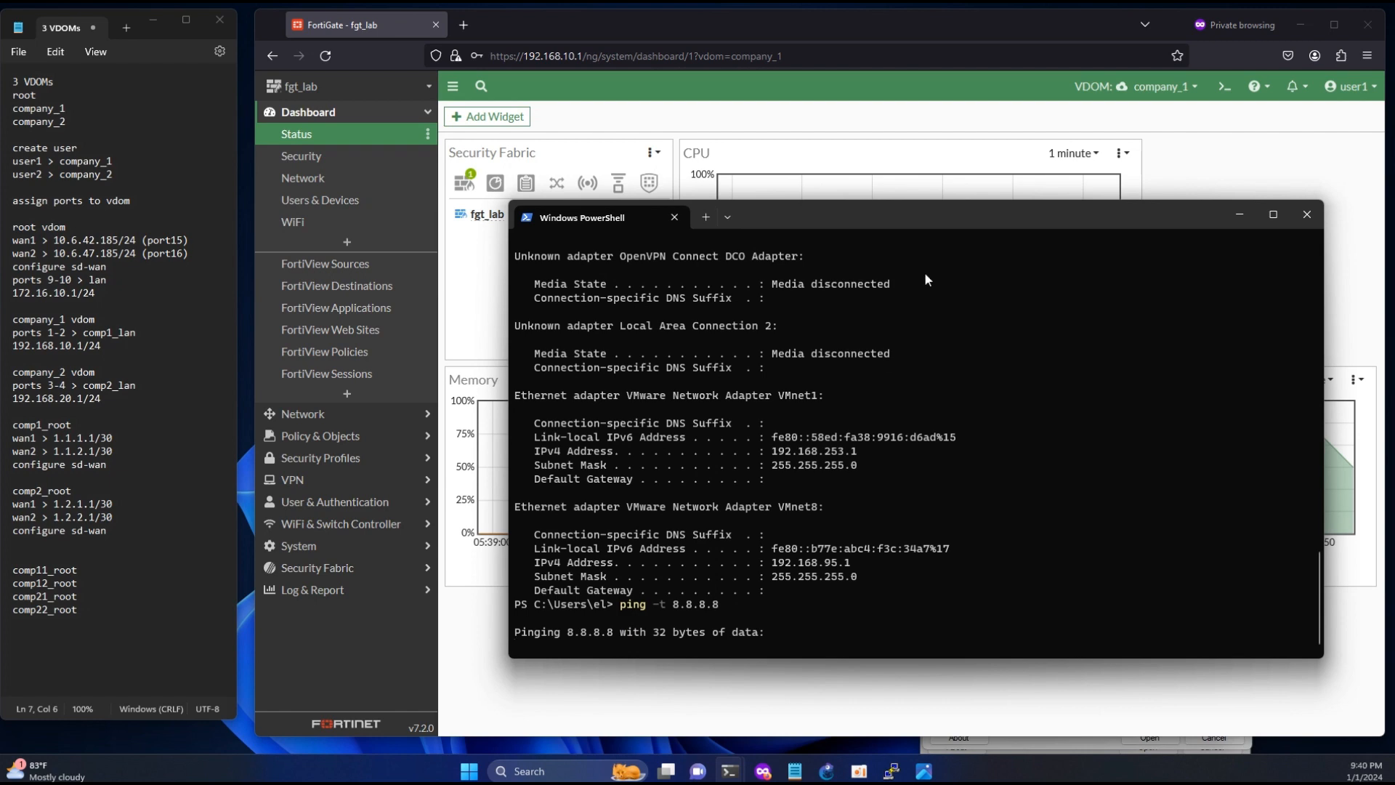
drag(988, 215, 489, 225)
- Review company_1's interfaces in the browser, checking the LAN member port1, the comp1_wan zone and the comp11_root and comp12_root links
click(868, 59)
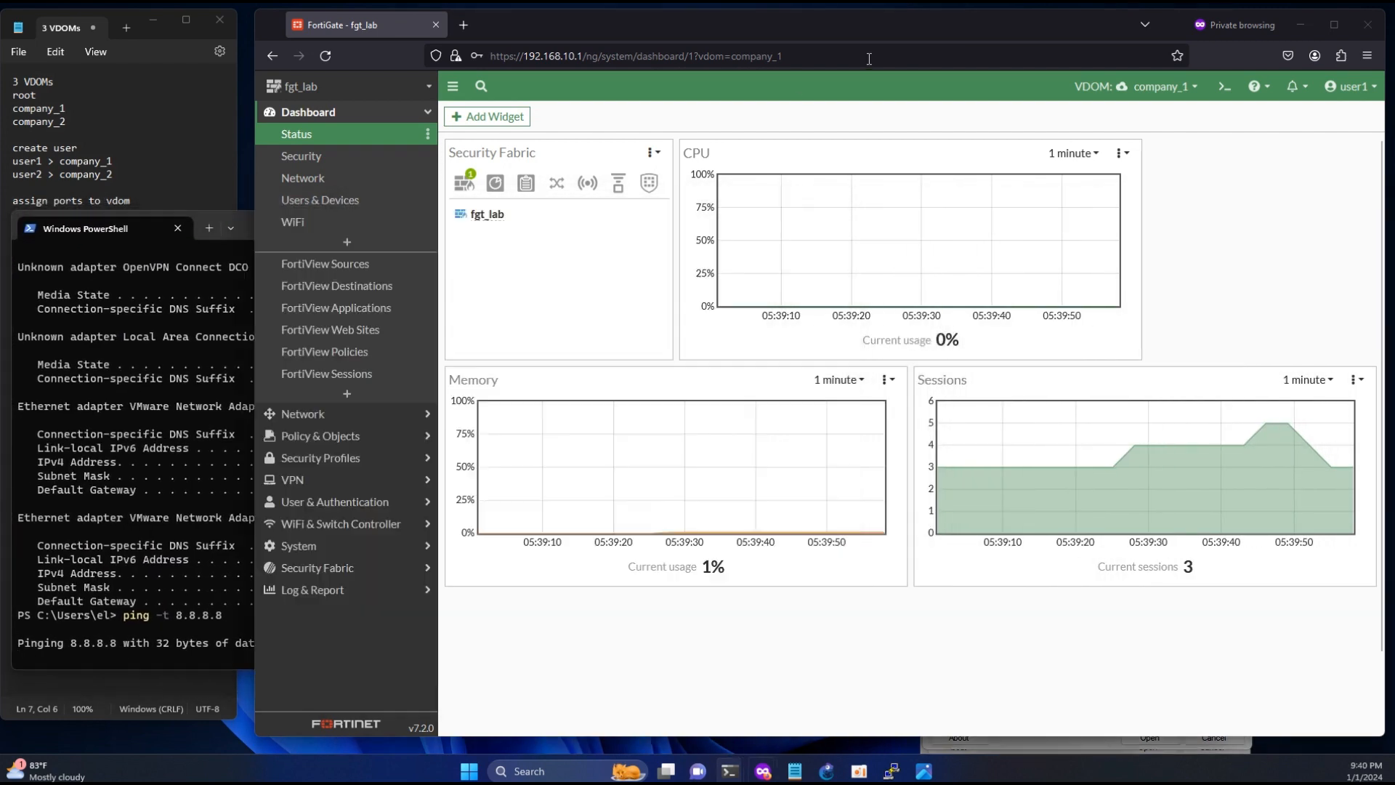
click(318, 407)
click(333, 156)
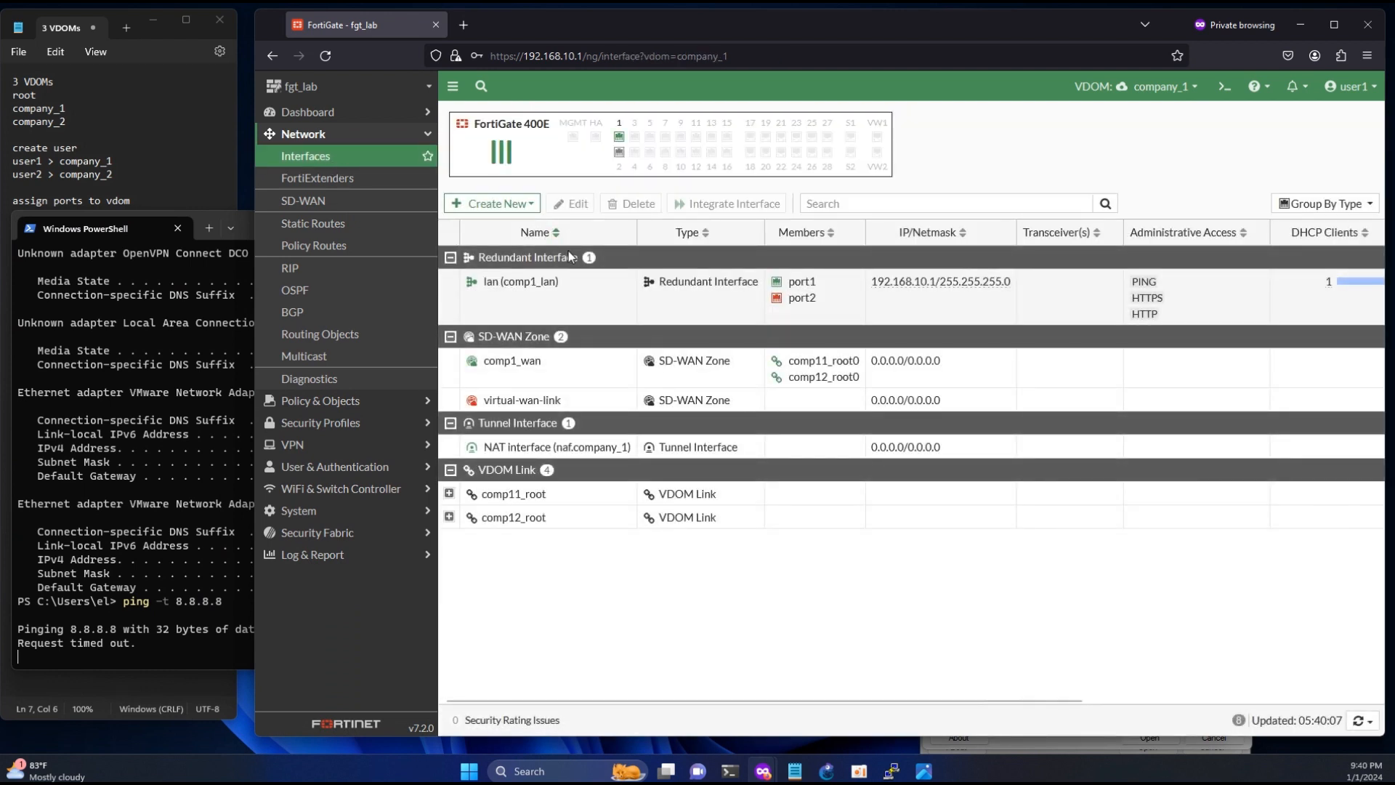
drag(831, 282, 785, 282)
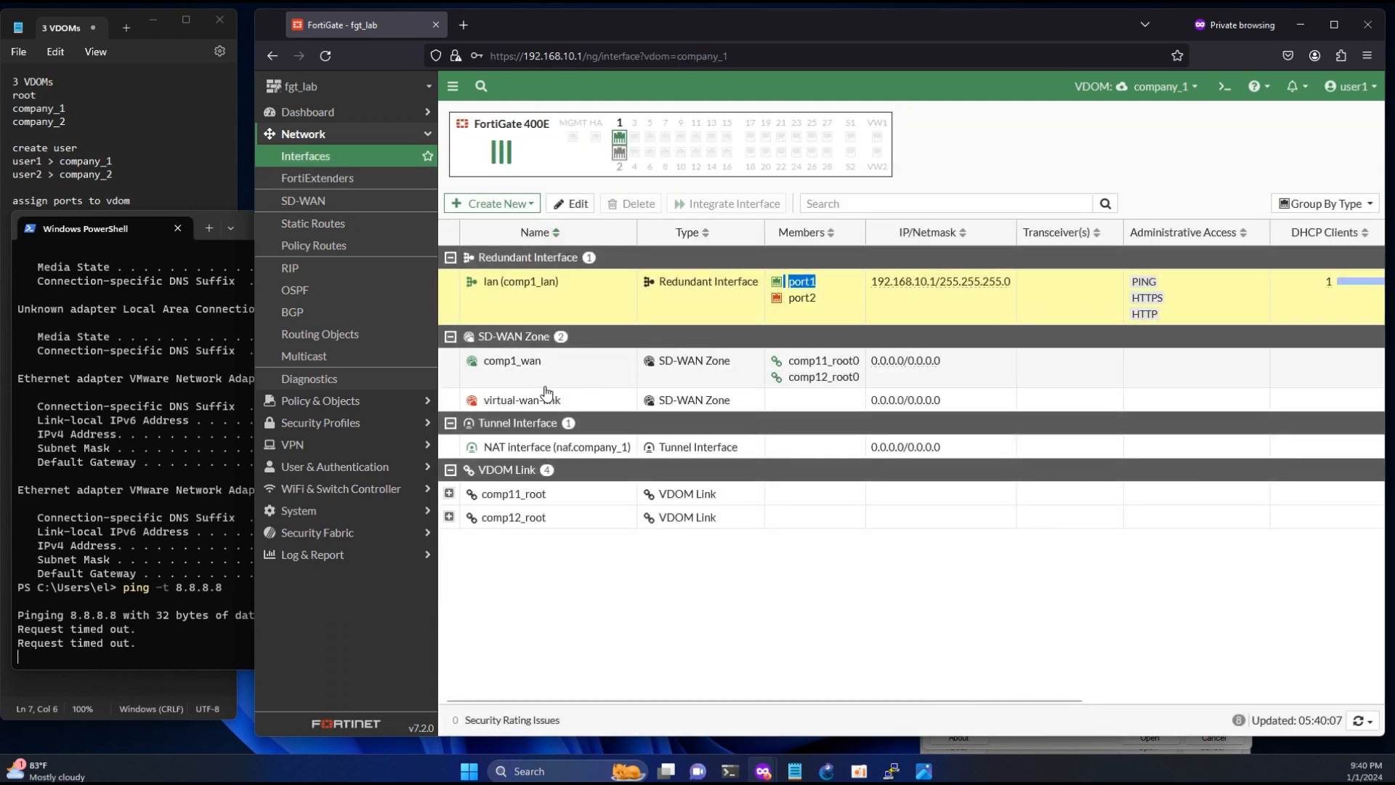
click(640, 360)
drag(545, 365, 516, 363)
drag(548, 497, 510, 497)
drag(547, 519, 521, 522)
click(588, 576)
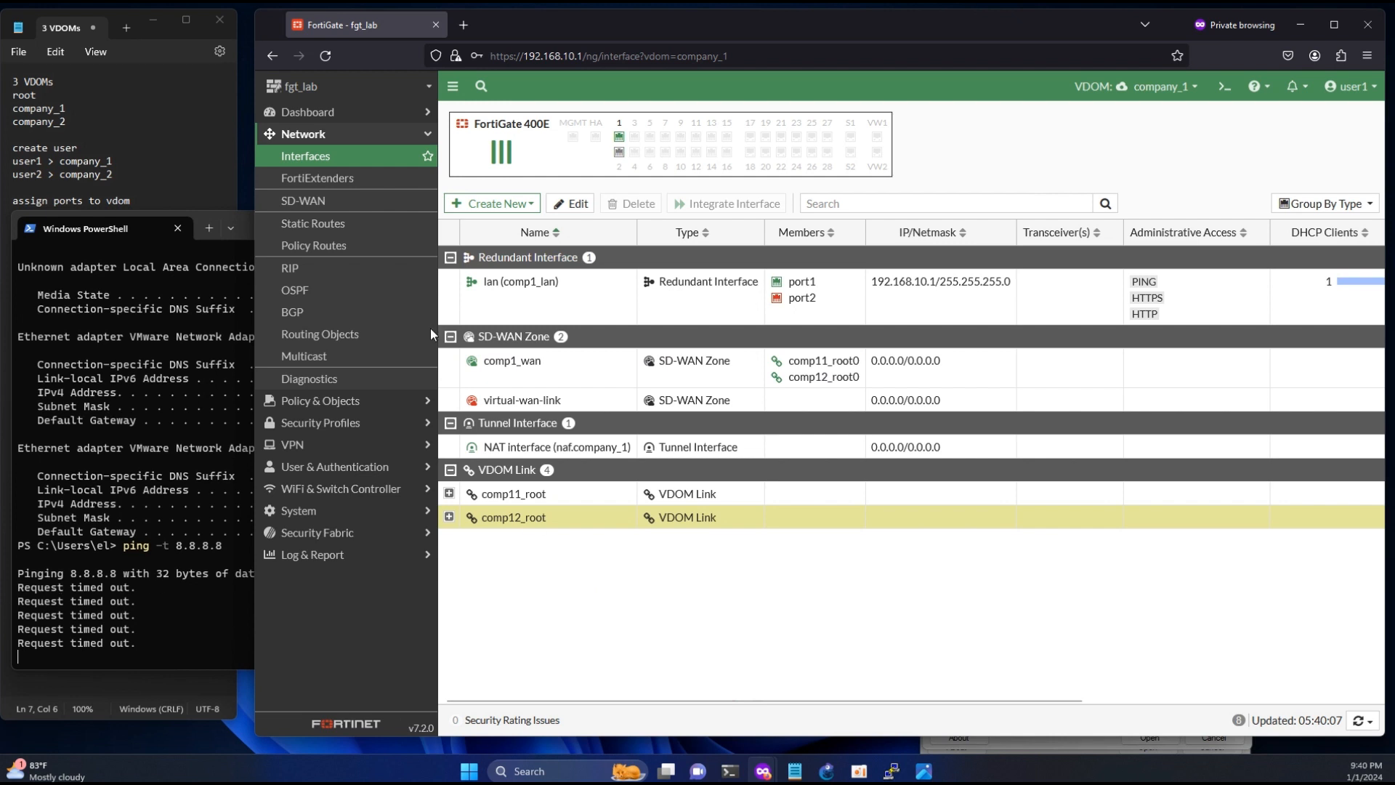
- Check the member gateways of the comp1_wan SD-WAN zone and company_1's static routes
click(312, 211)
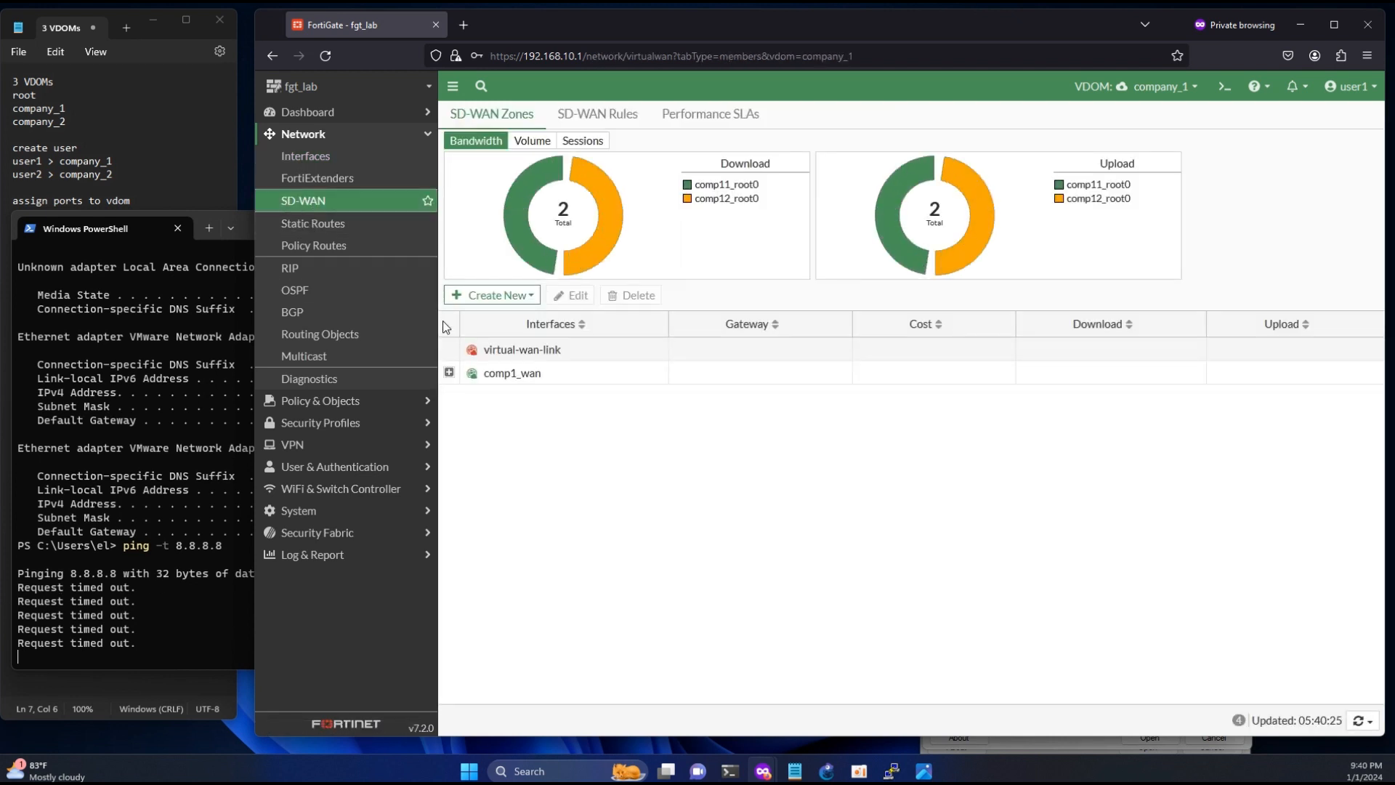
click(450, 374)
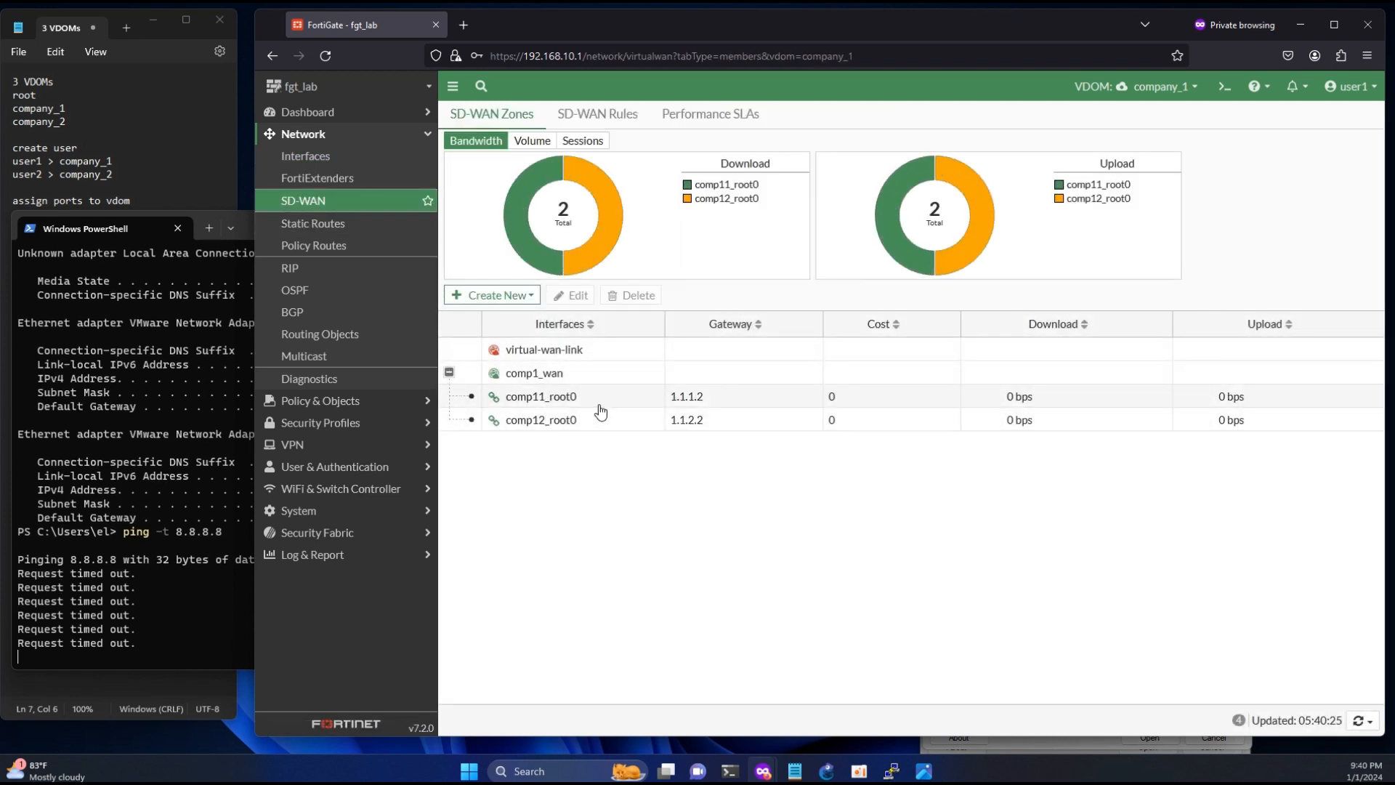
click(329, 230)
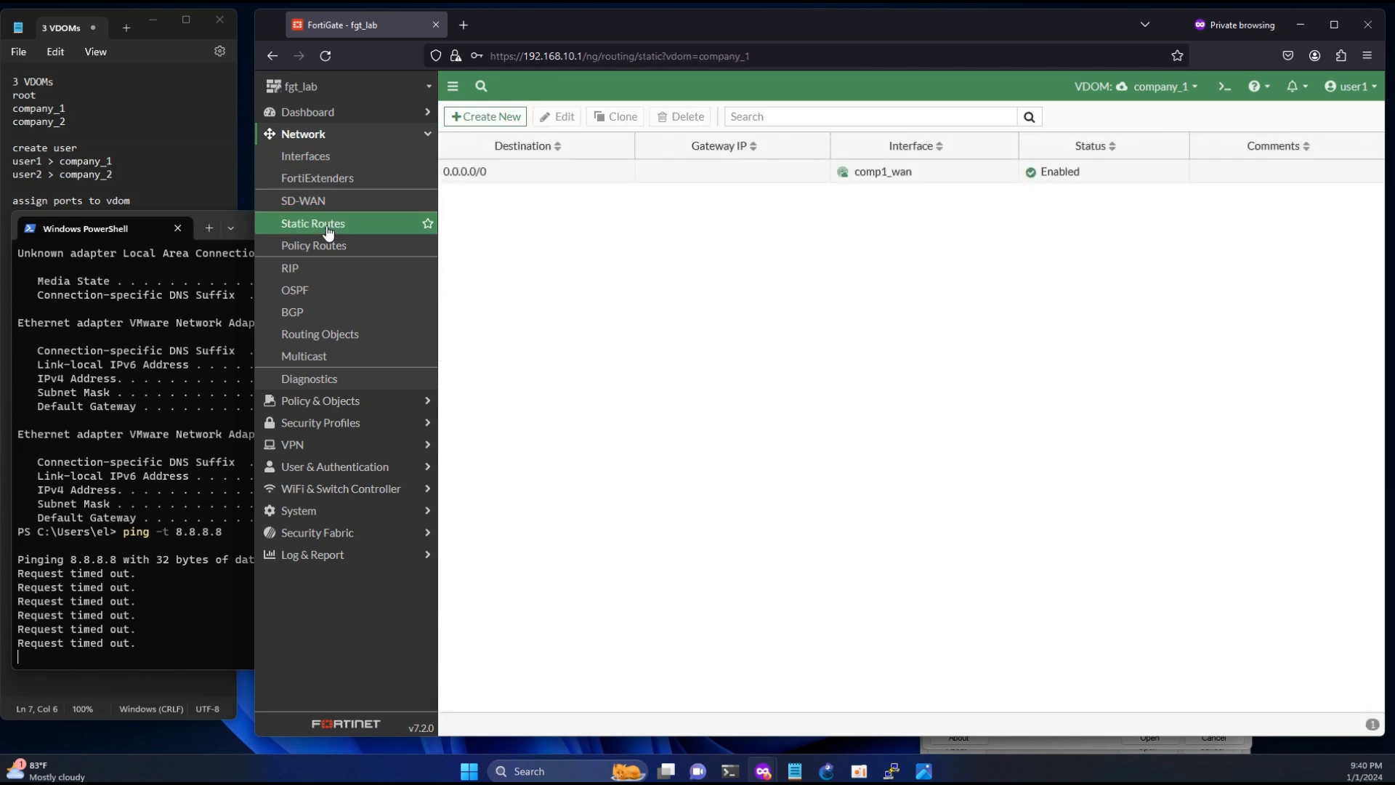
- Create a firewall policy named lan_wan with lan (comp1_lan) as incoming and comp1_wan as outgoing interface
click(323, 401)
click(328, 180)
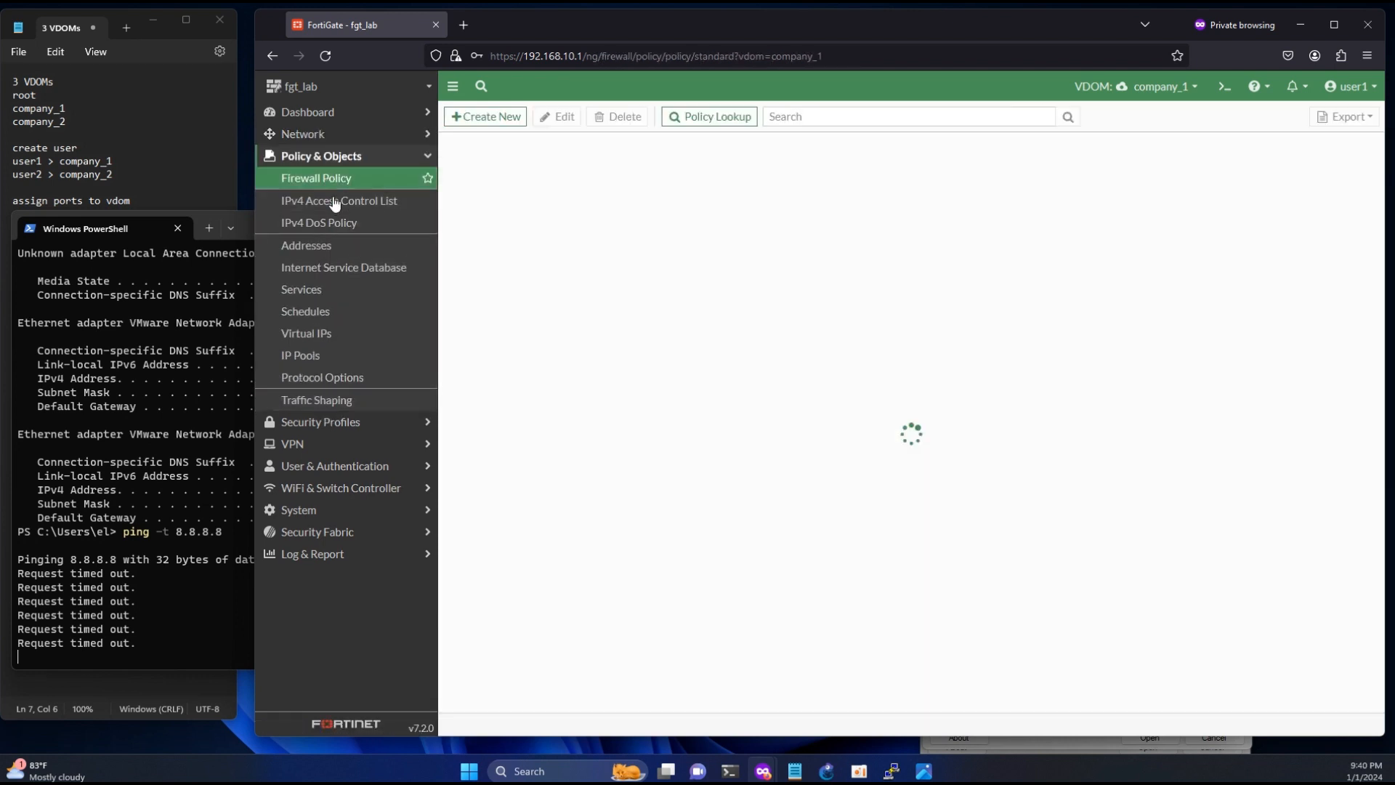
click(485, 116)
click(570, 157)
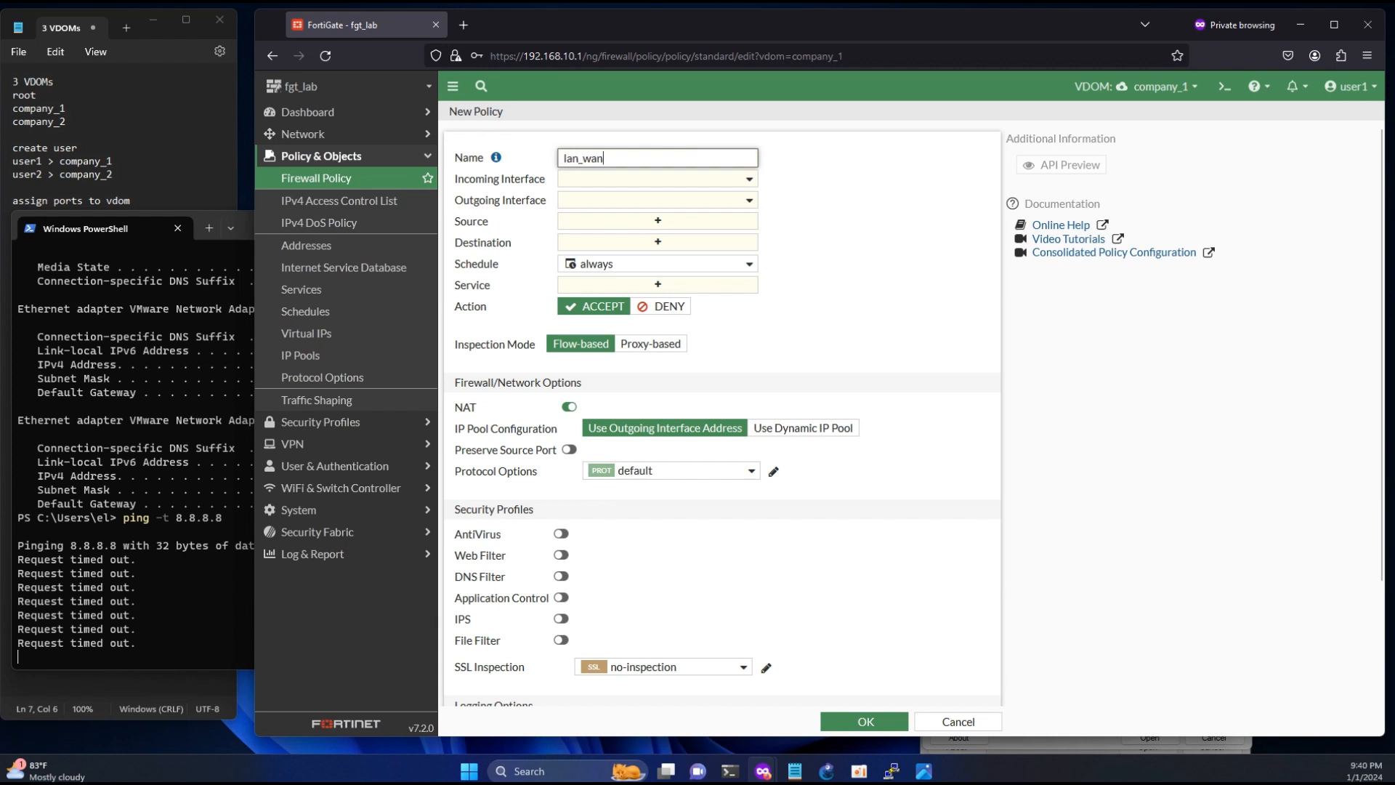
click(614, 180)
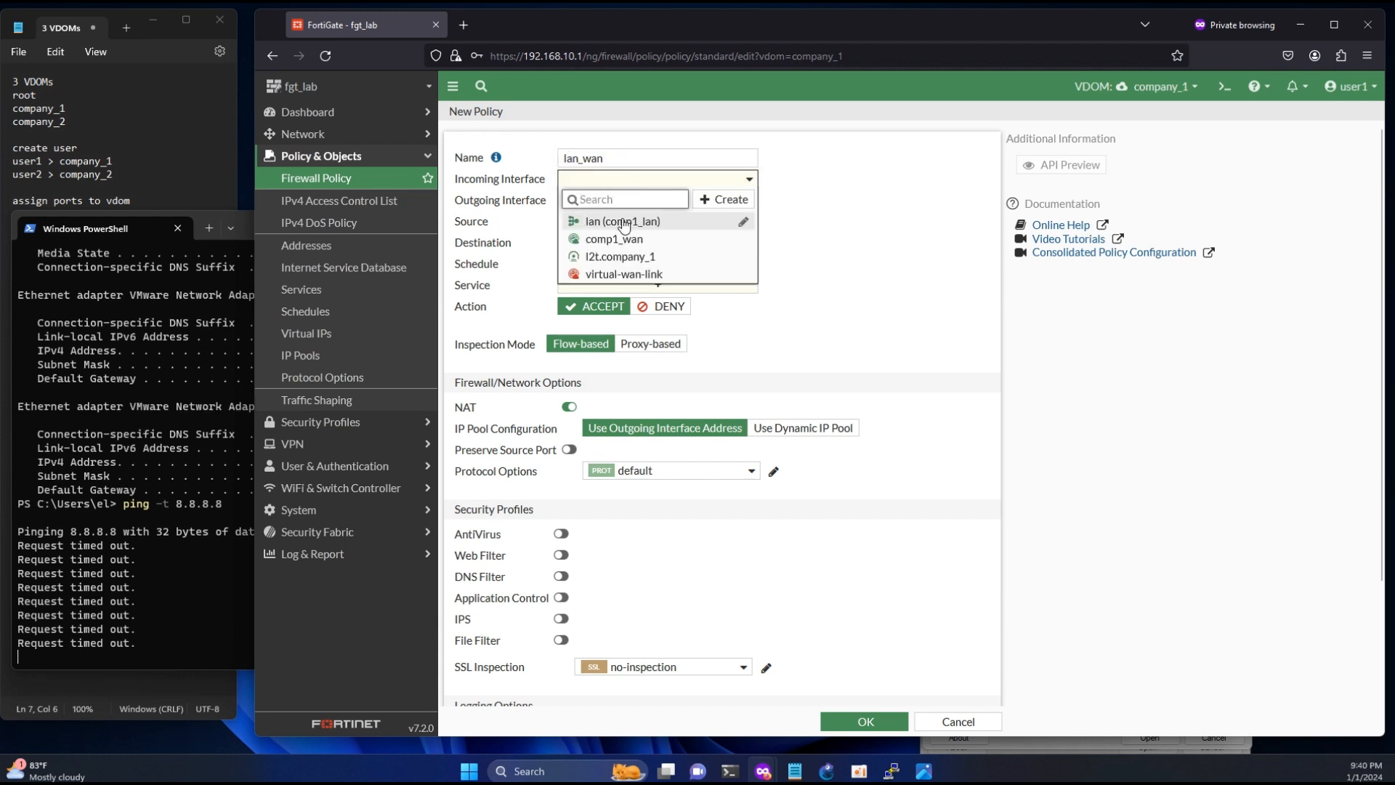
click(624, 227)
click(623, 199)
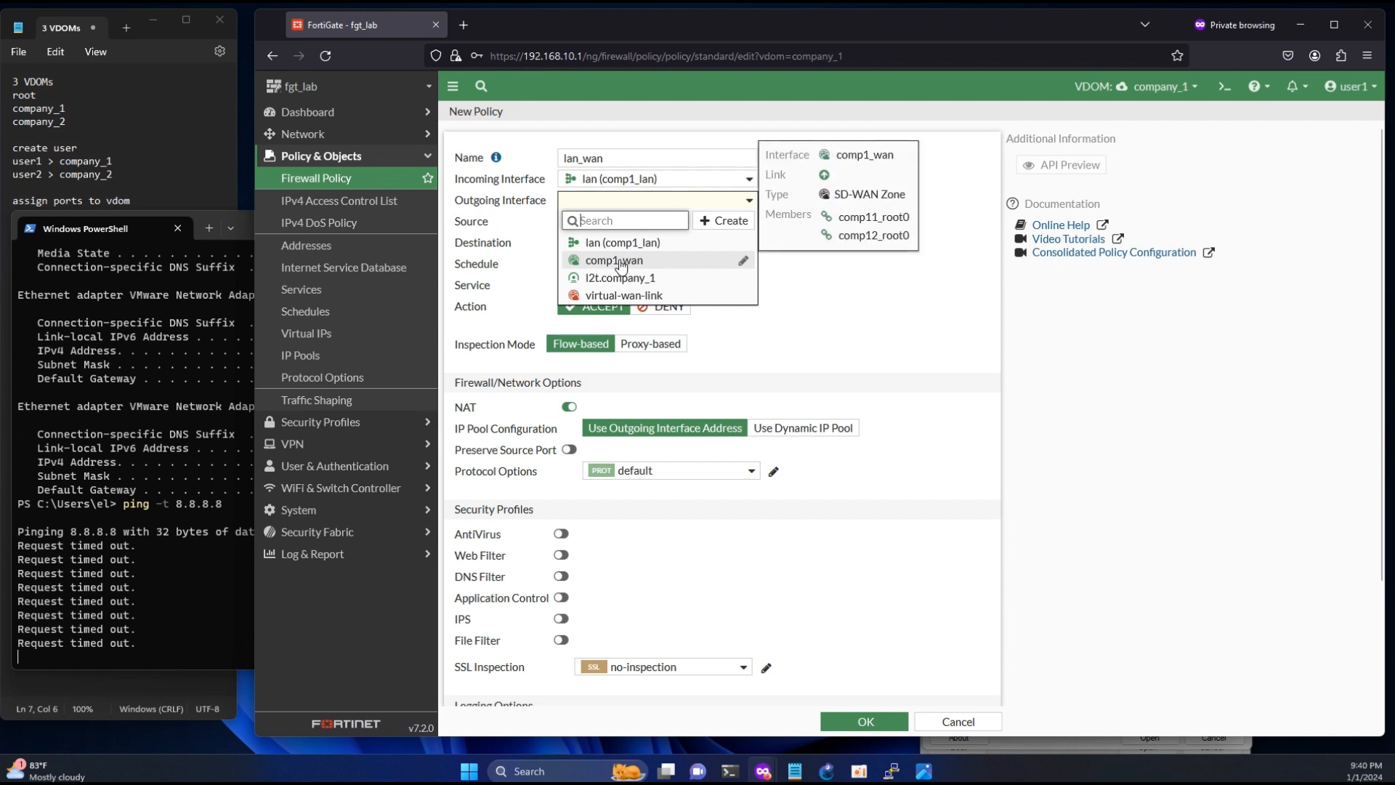
click(619, 262)
- Set the lan_wan policy's source and destination to all and its service to ALL, and save it
click(617, 221)
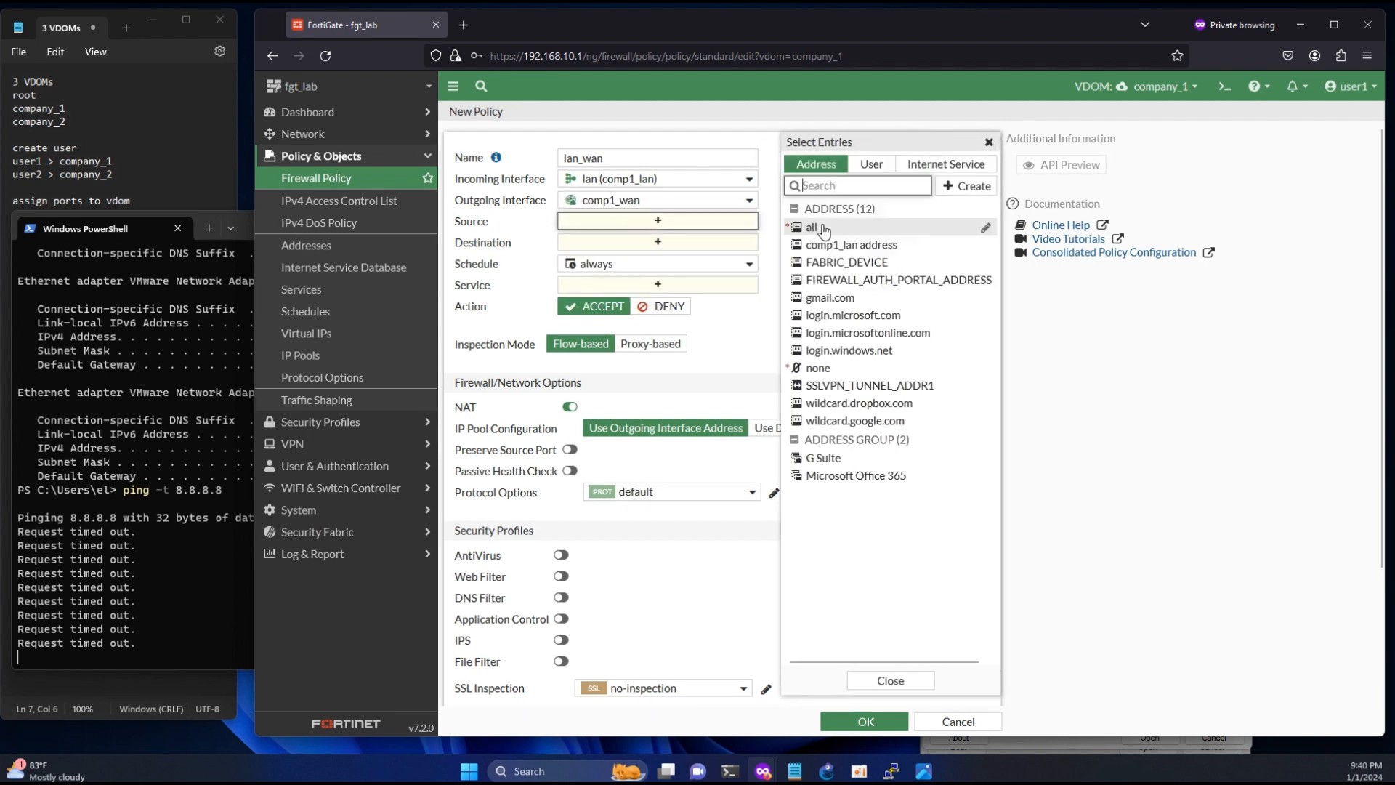
click(823, 229)
click(680, 258)
click(816, 229)
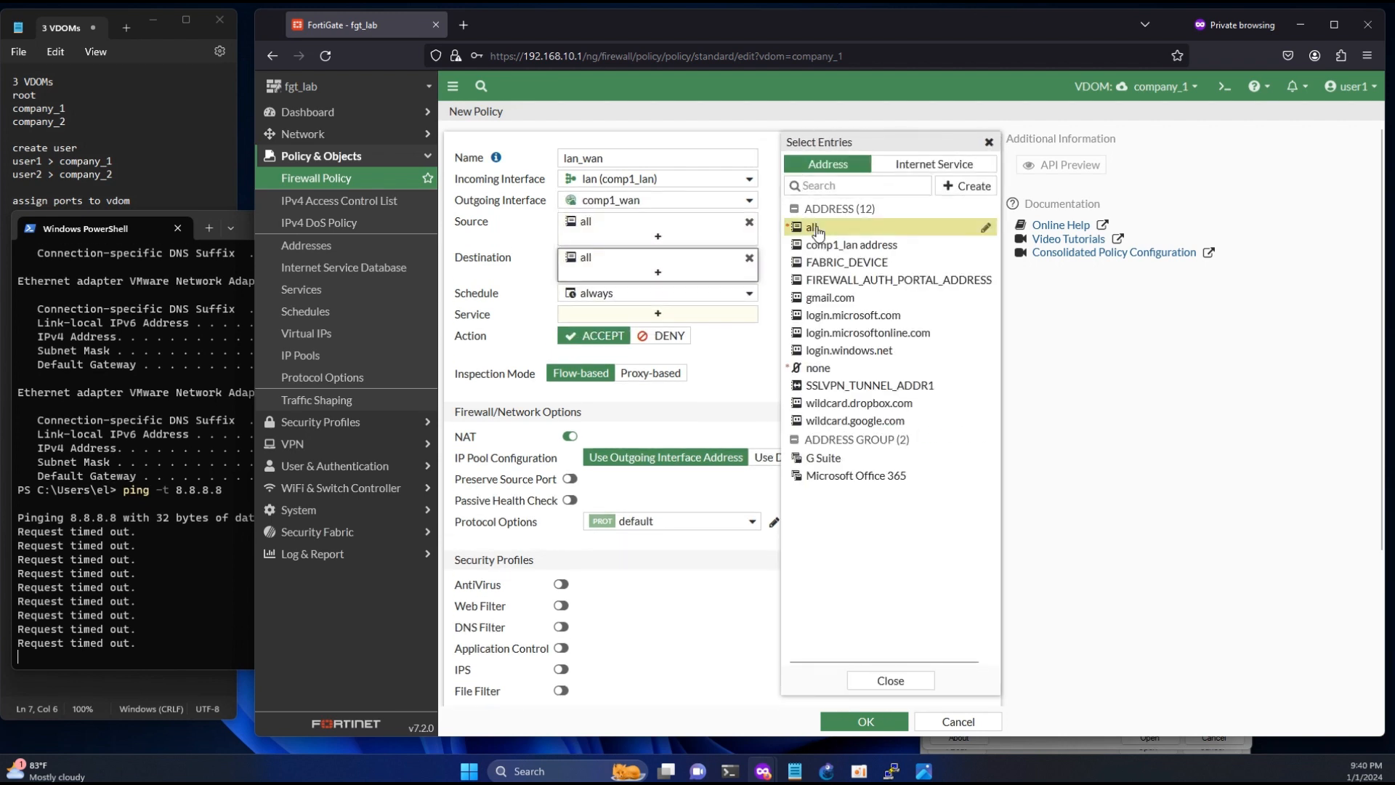
click(622, 313)
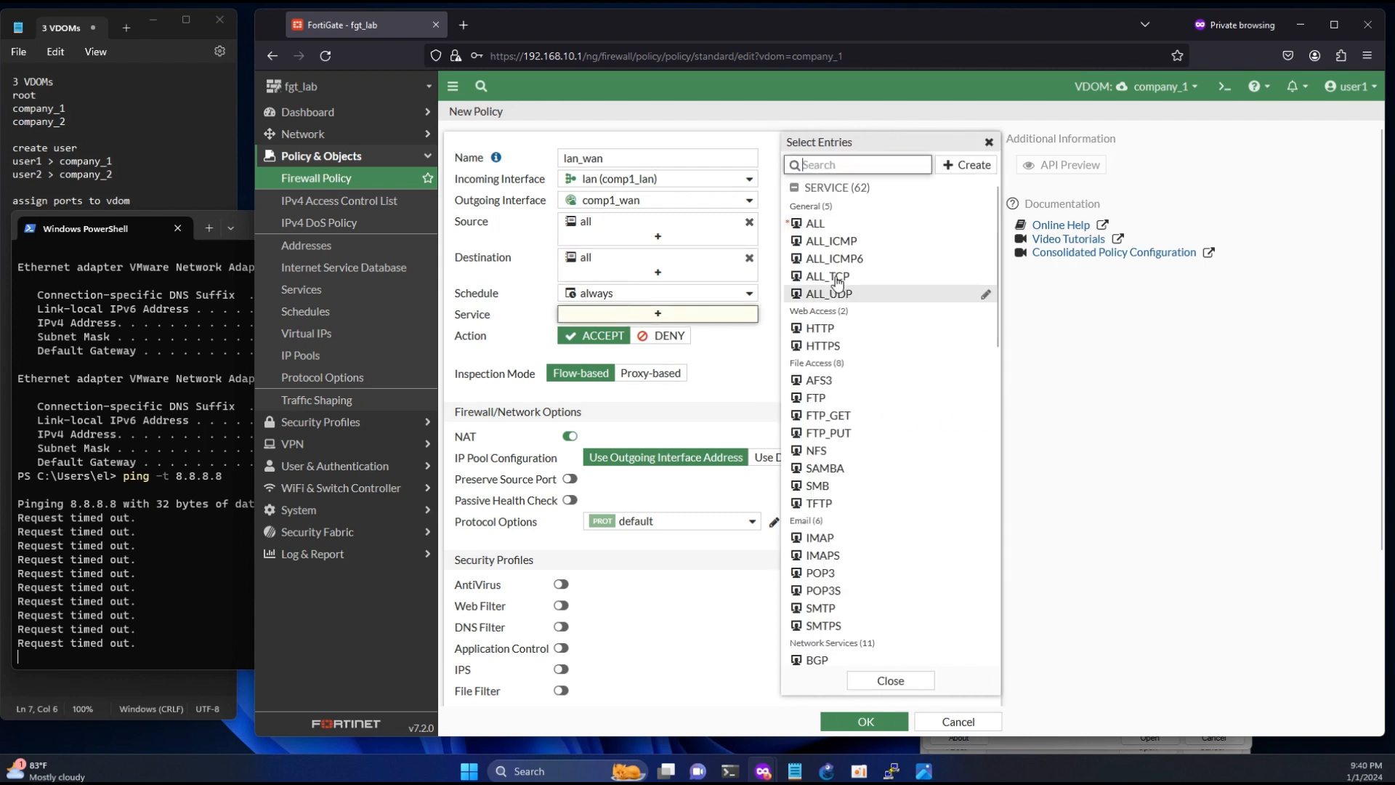
click(815, 223)
click(865, 720)
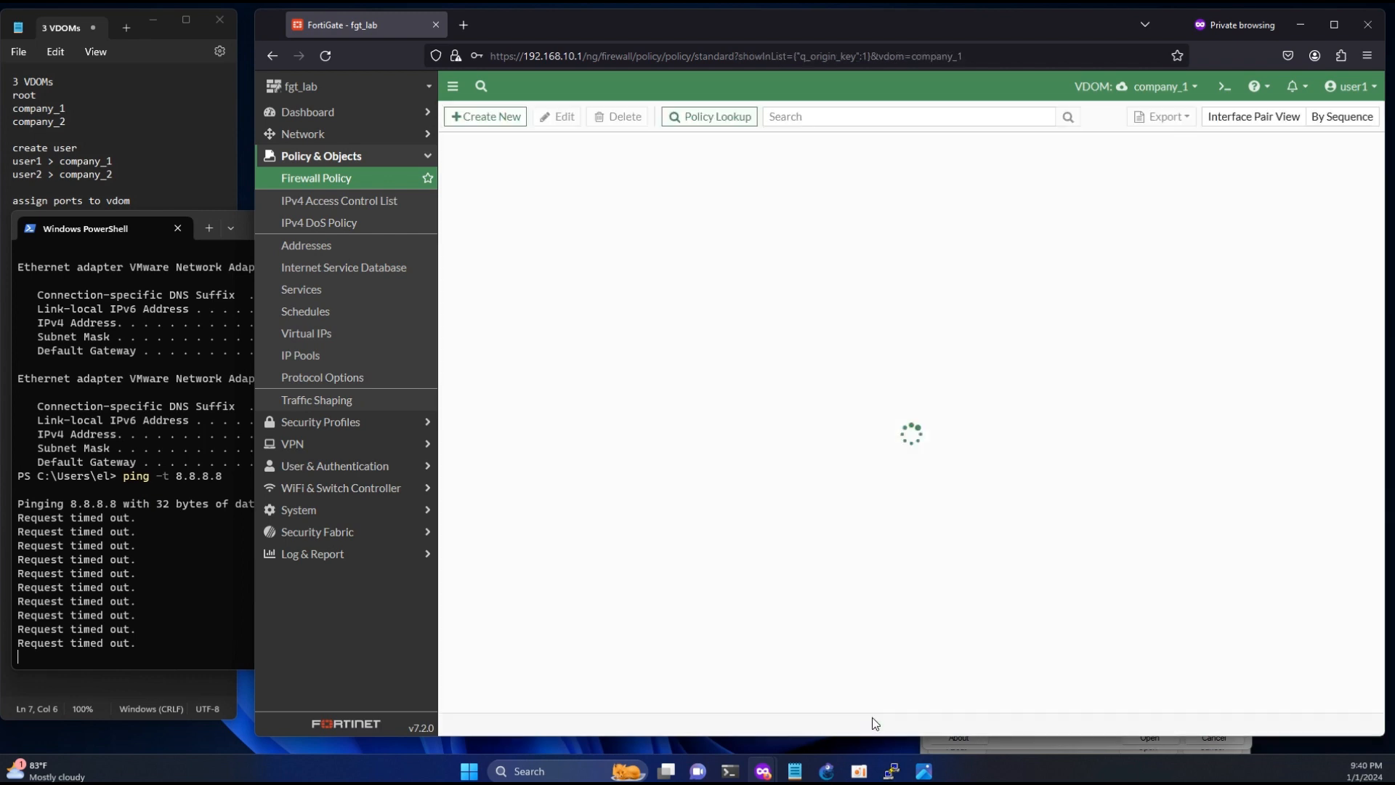
- Check the ping replies from 8.8.8.8 in PowerShell and stop the continuous ping
click(180, 639)
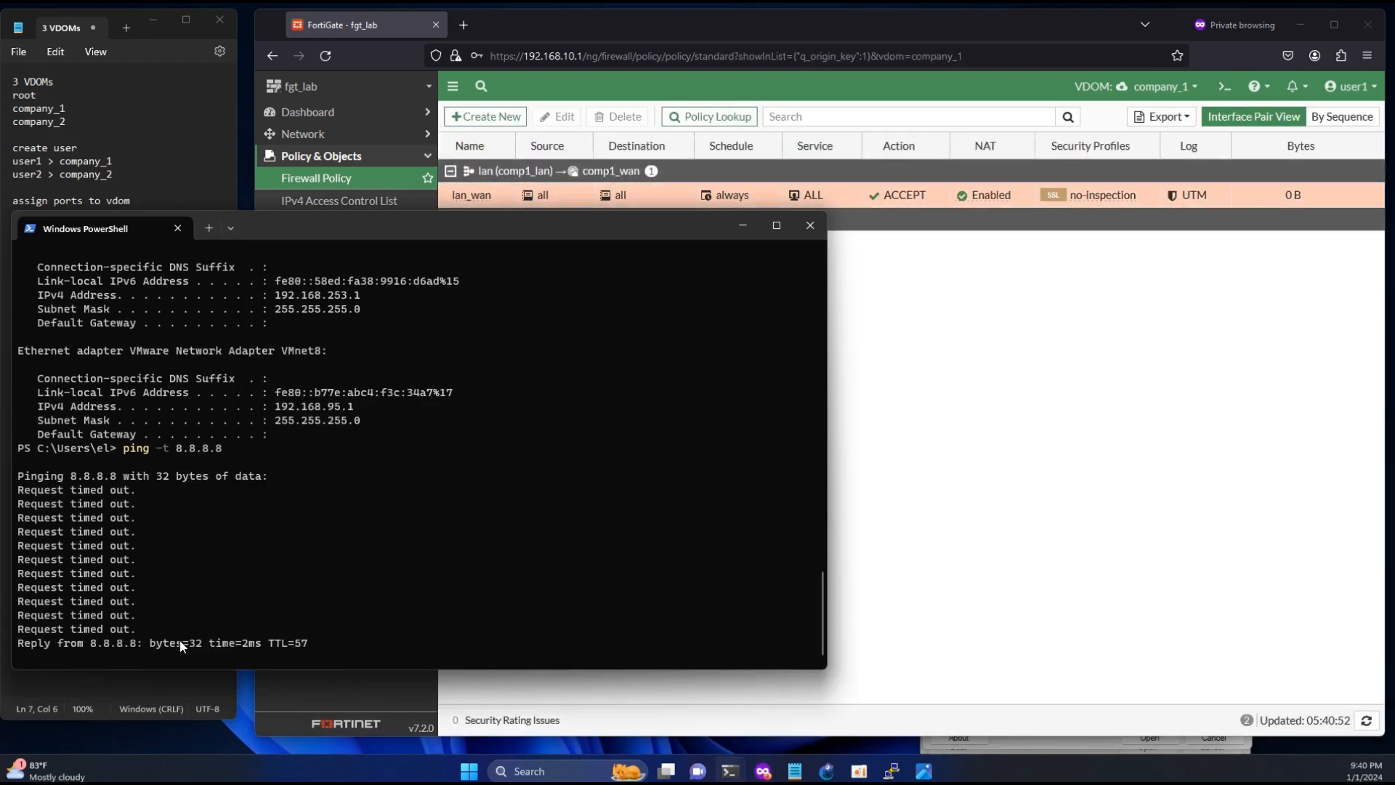
drag(294, 629, 132, 604)
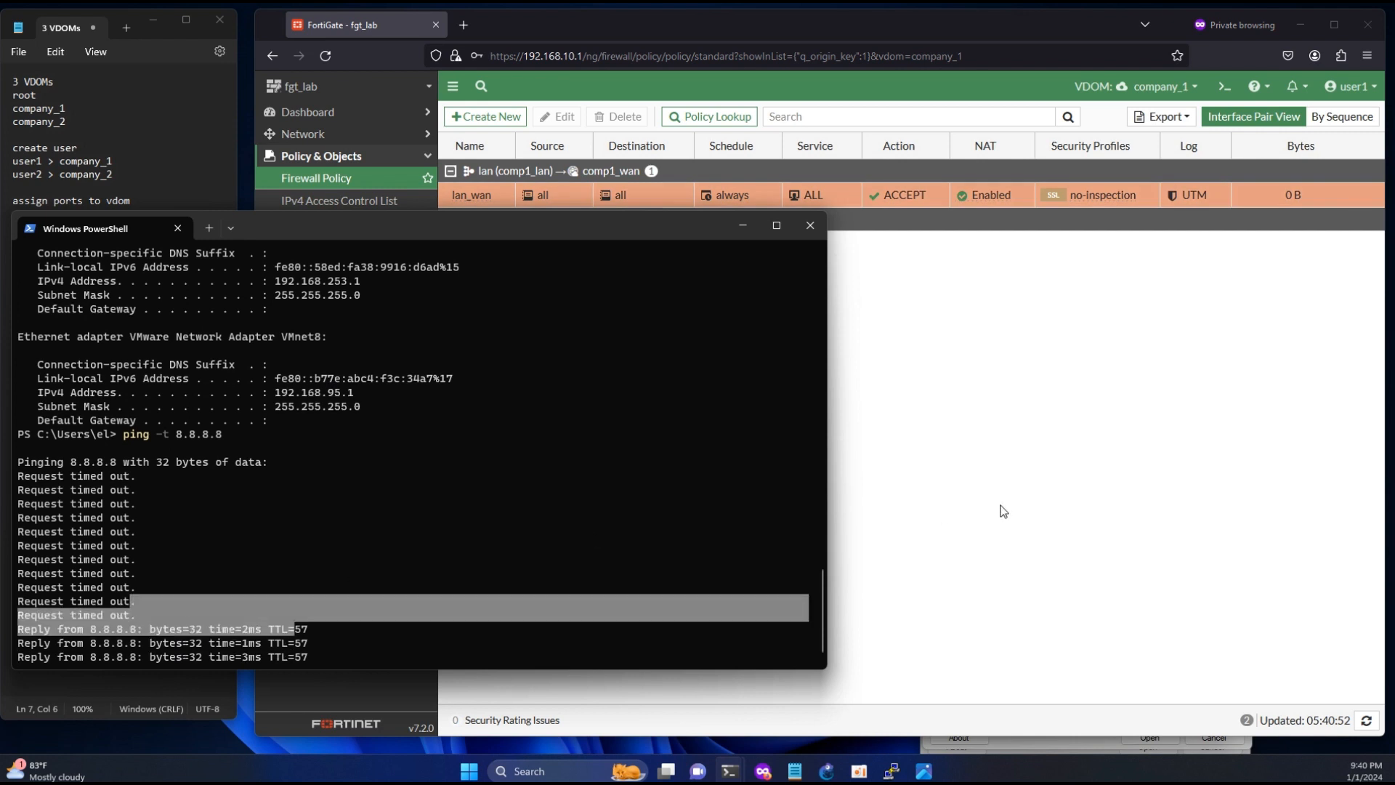
click(1000, 504)
click(180, 558)
key(ctrl+c)
key(ctrl+c)
key(ctrl+c)
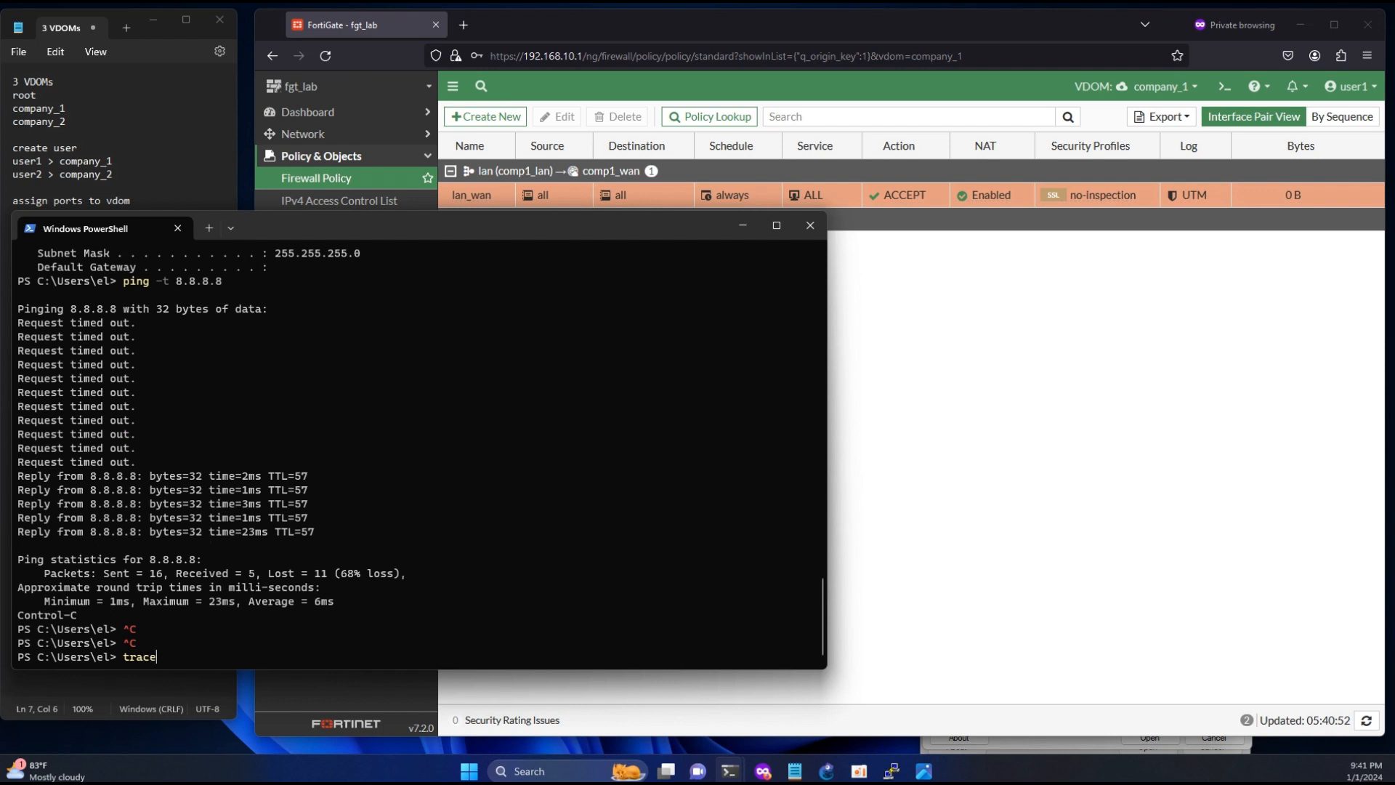
- Run tracert 8.8.8.8, examine the second and third hops, and stop the trace
text(tracert 8.8.8.8)
key(Return)
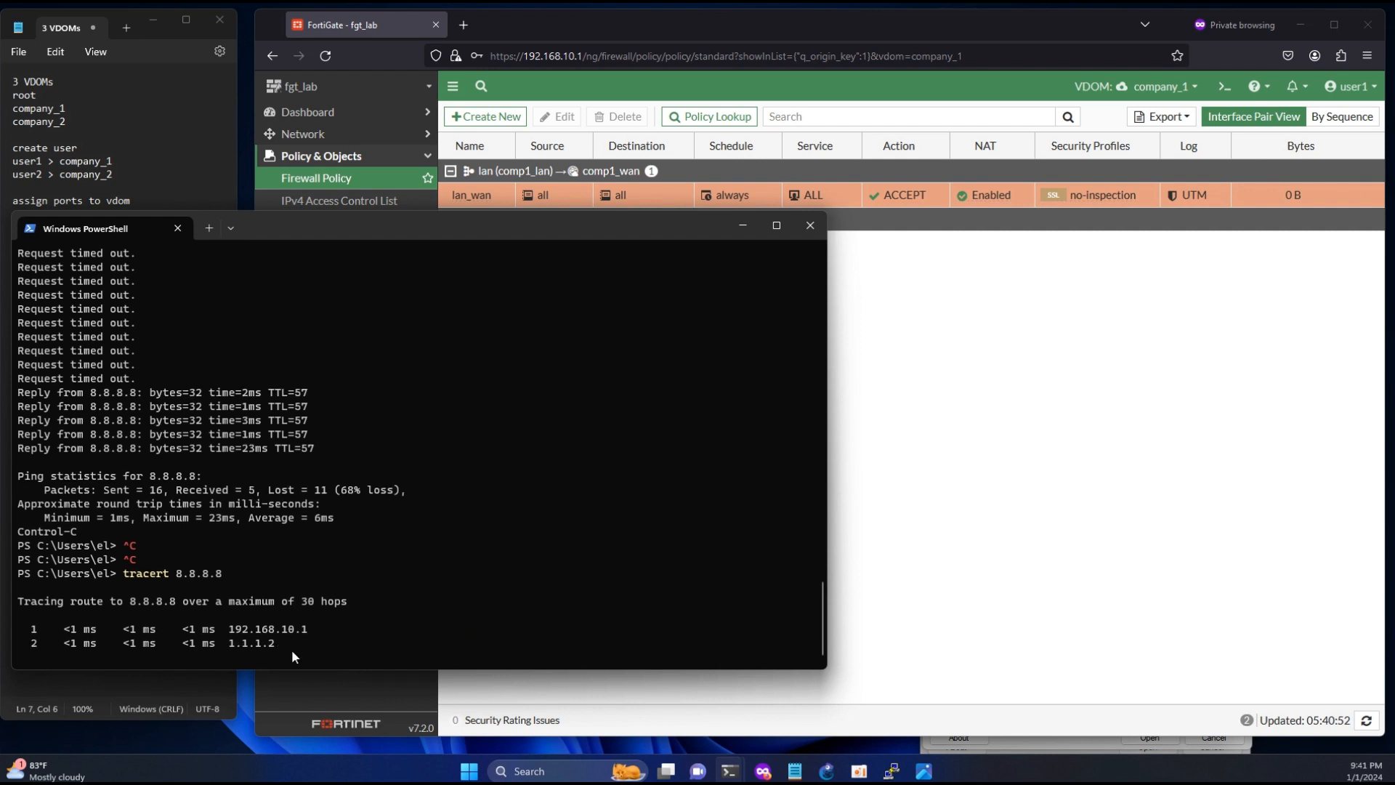
drag(286, 645, 250, 643)
key(ctrl+c)
key(ctrl+c)
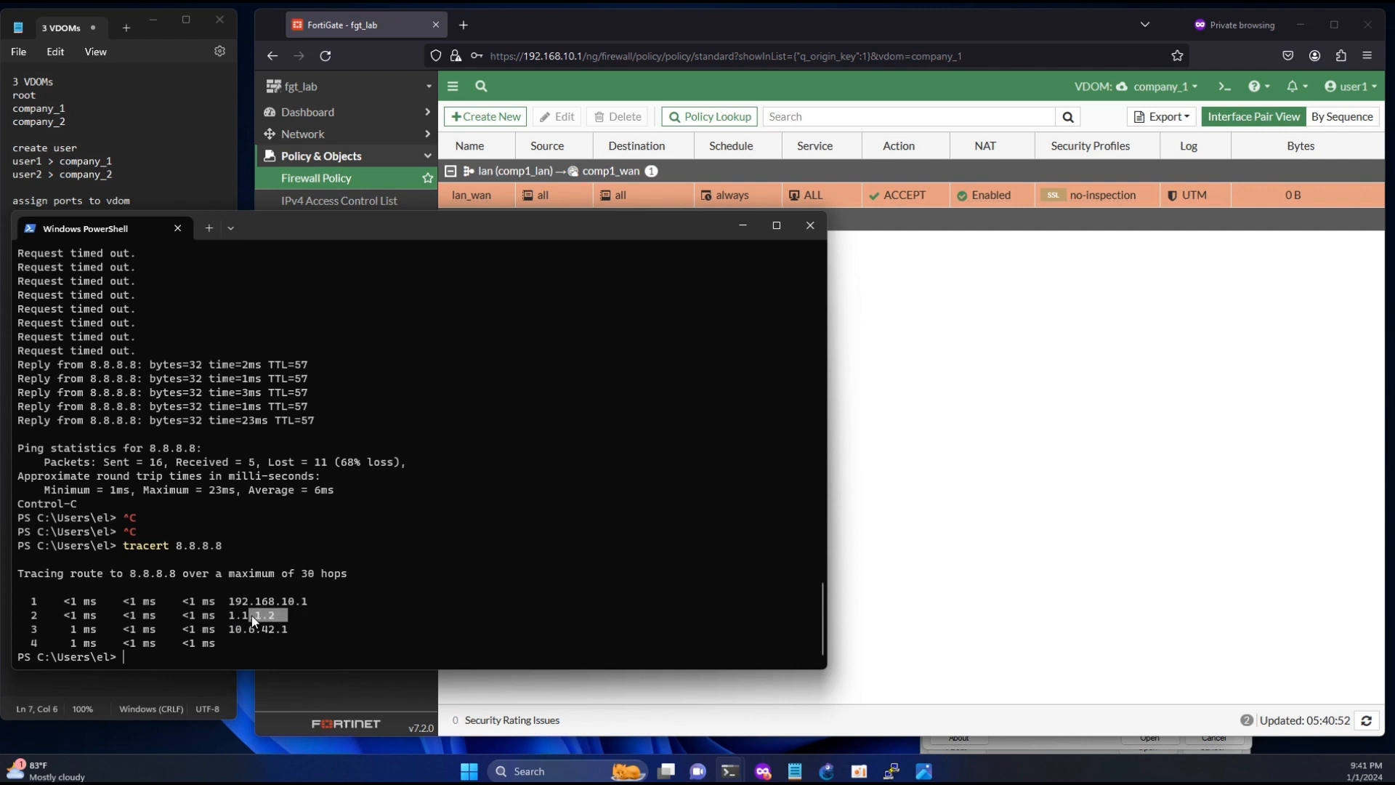
drag(286, 627, 258, 627)
- Create a company_1 SD-WAN rule in the browser named all_wan2, keeping the PowerShell window visible alongside
click(970, 504)
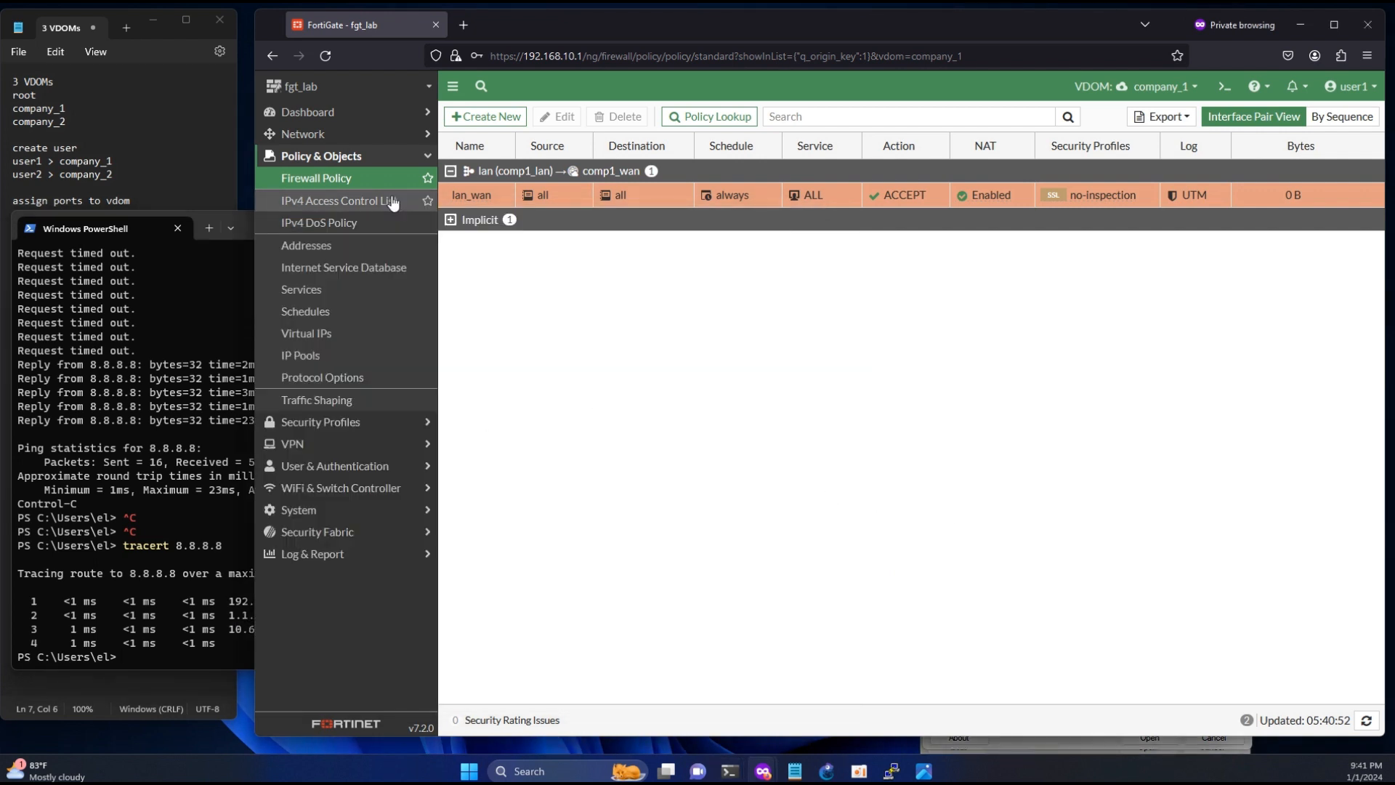
click(349, 135)
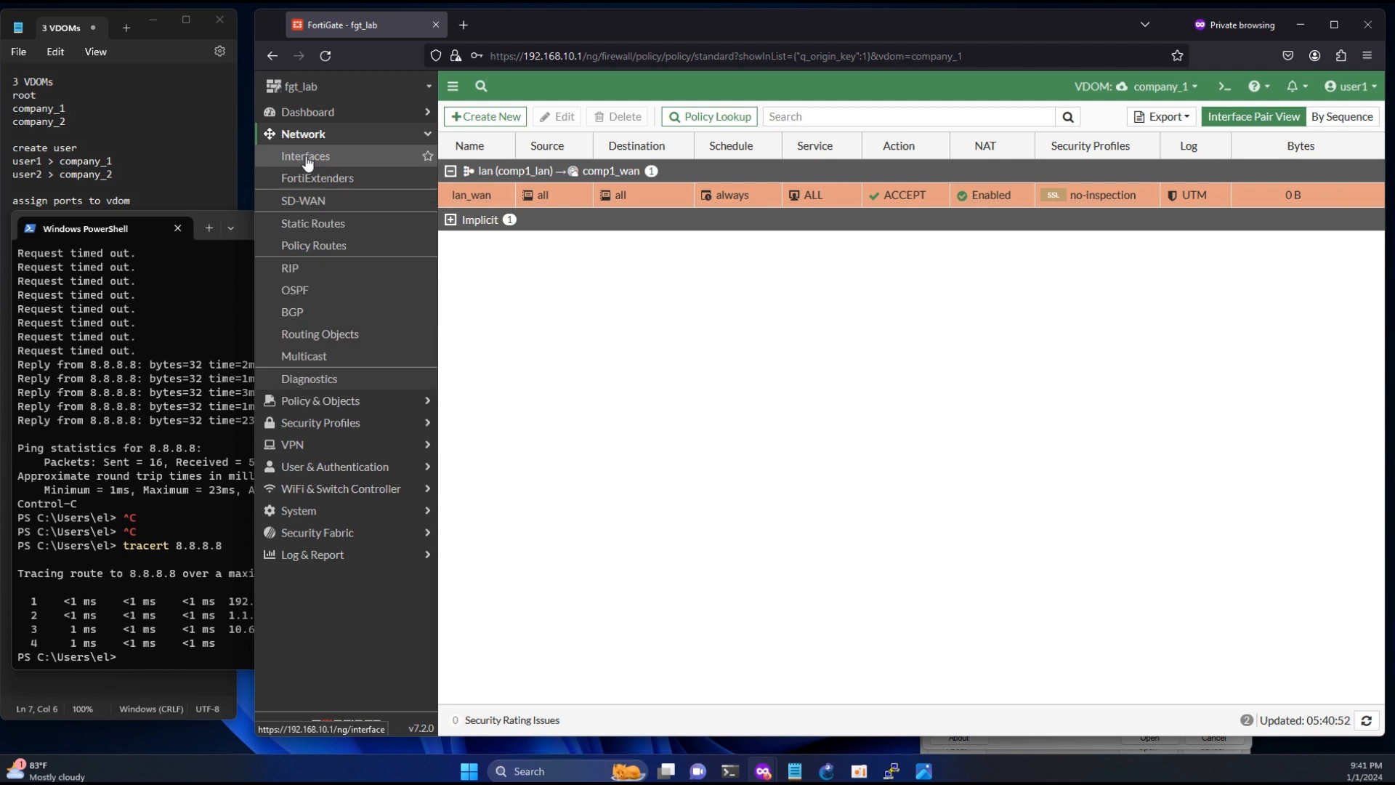
click(305, 201)
click(596, 114)
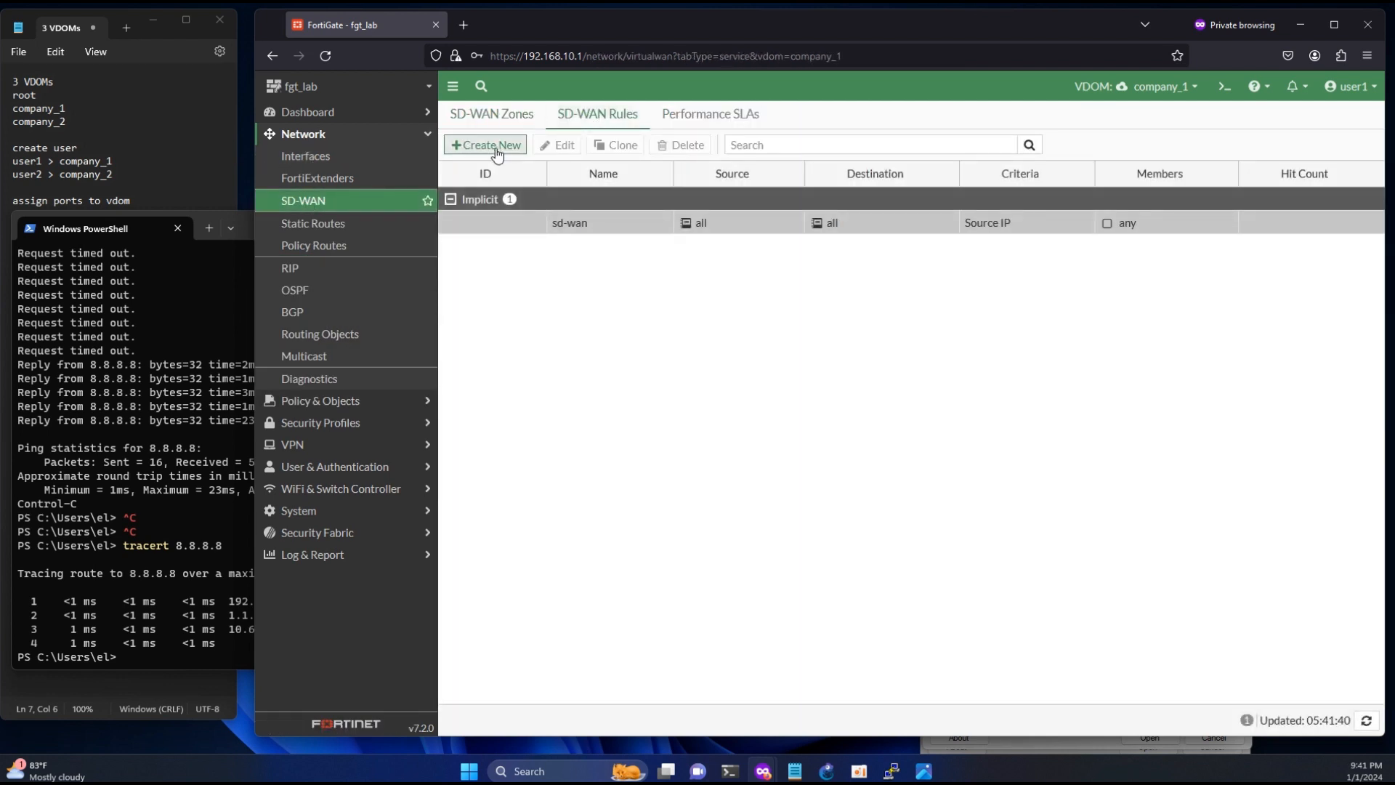
click(497, 154)
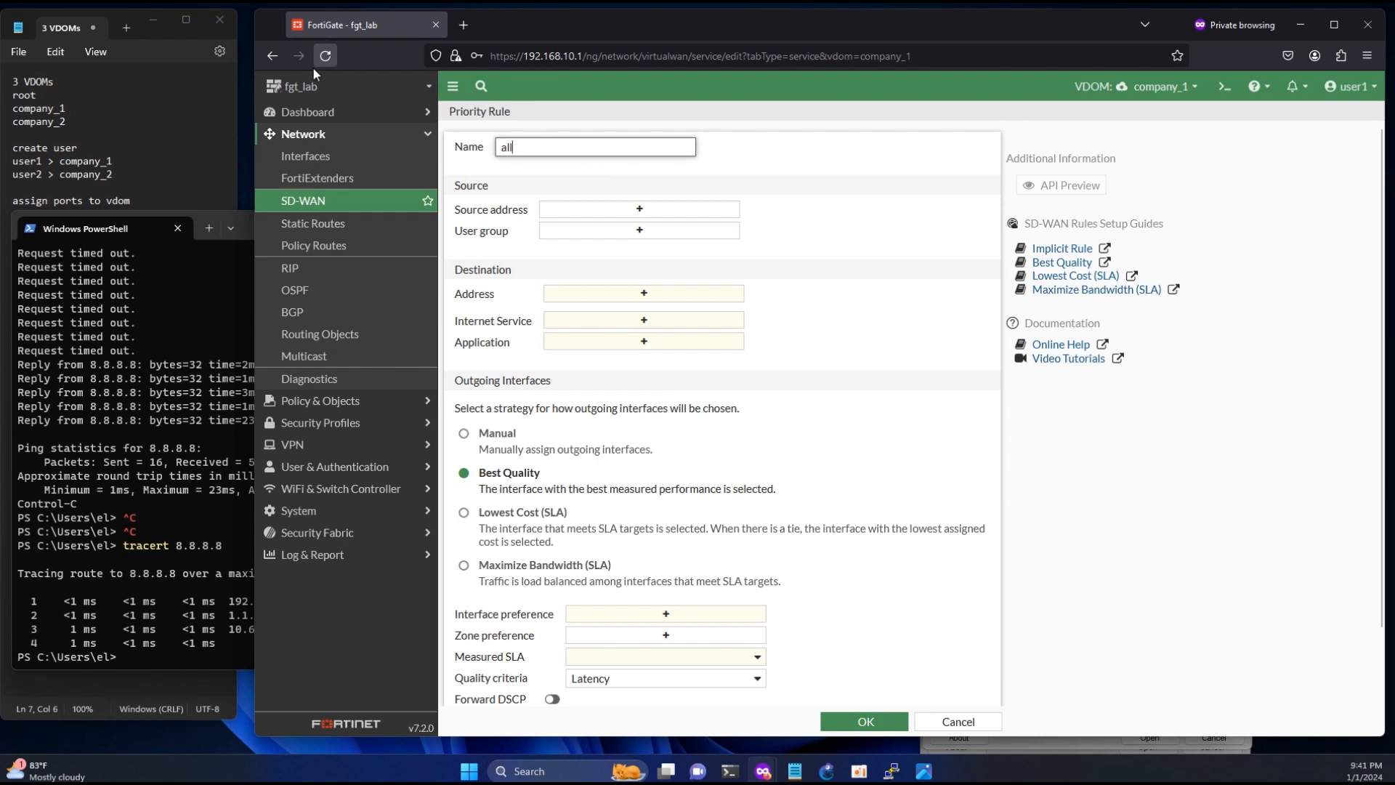
drag(251, 61, 277, 61)
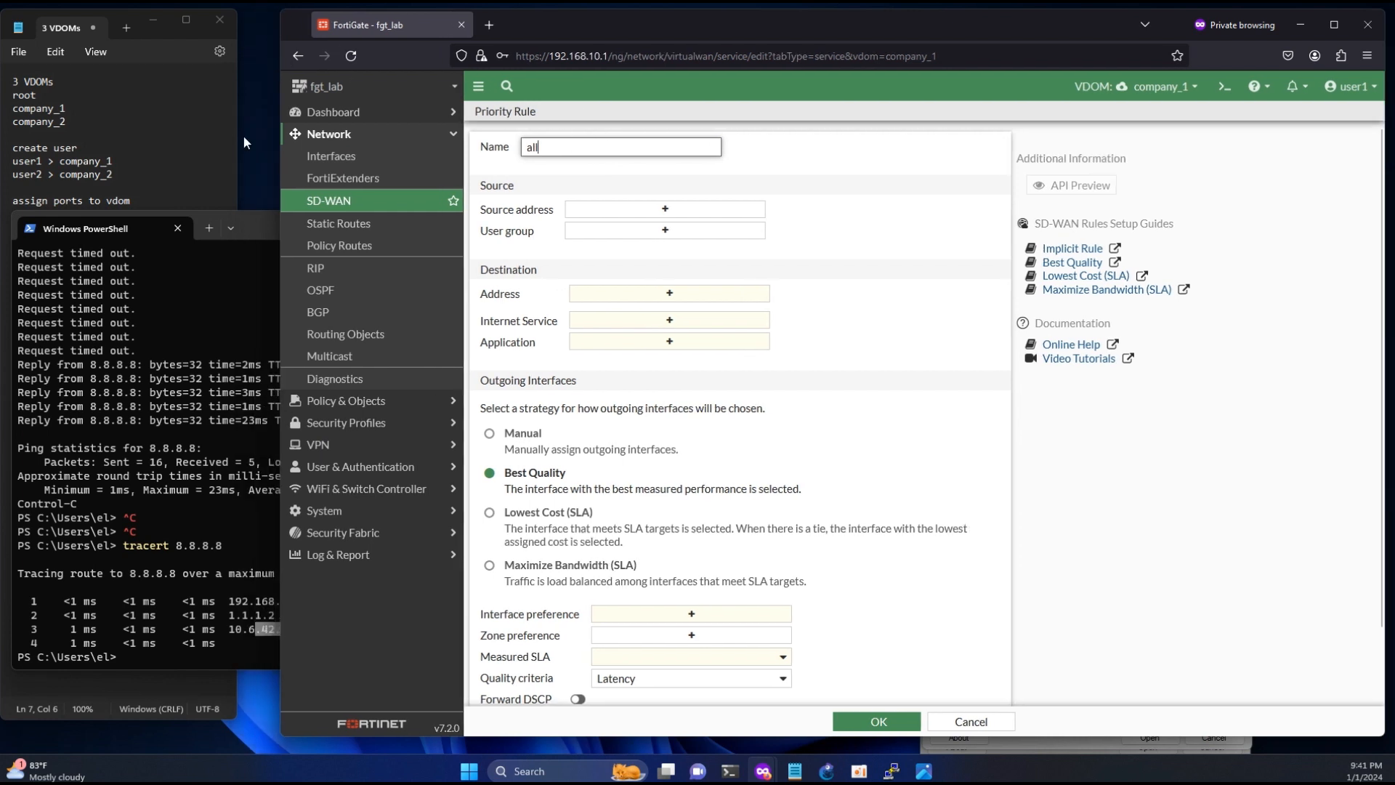
click(260, 228)
drag(257, 225, 251, 228)
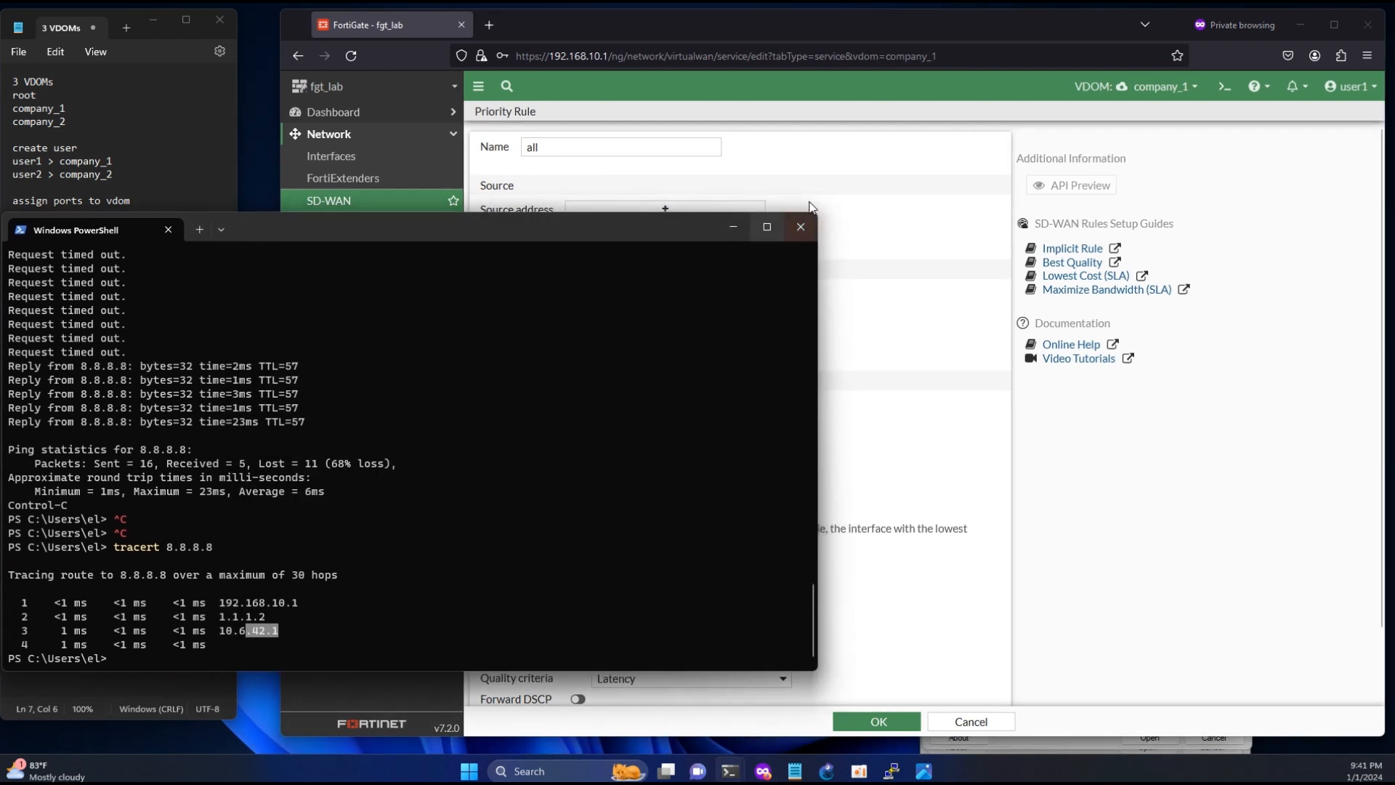
click(603, 148)
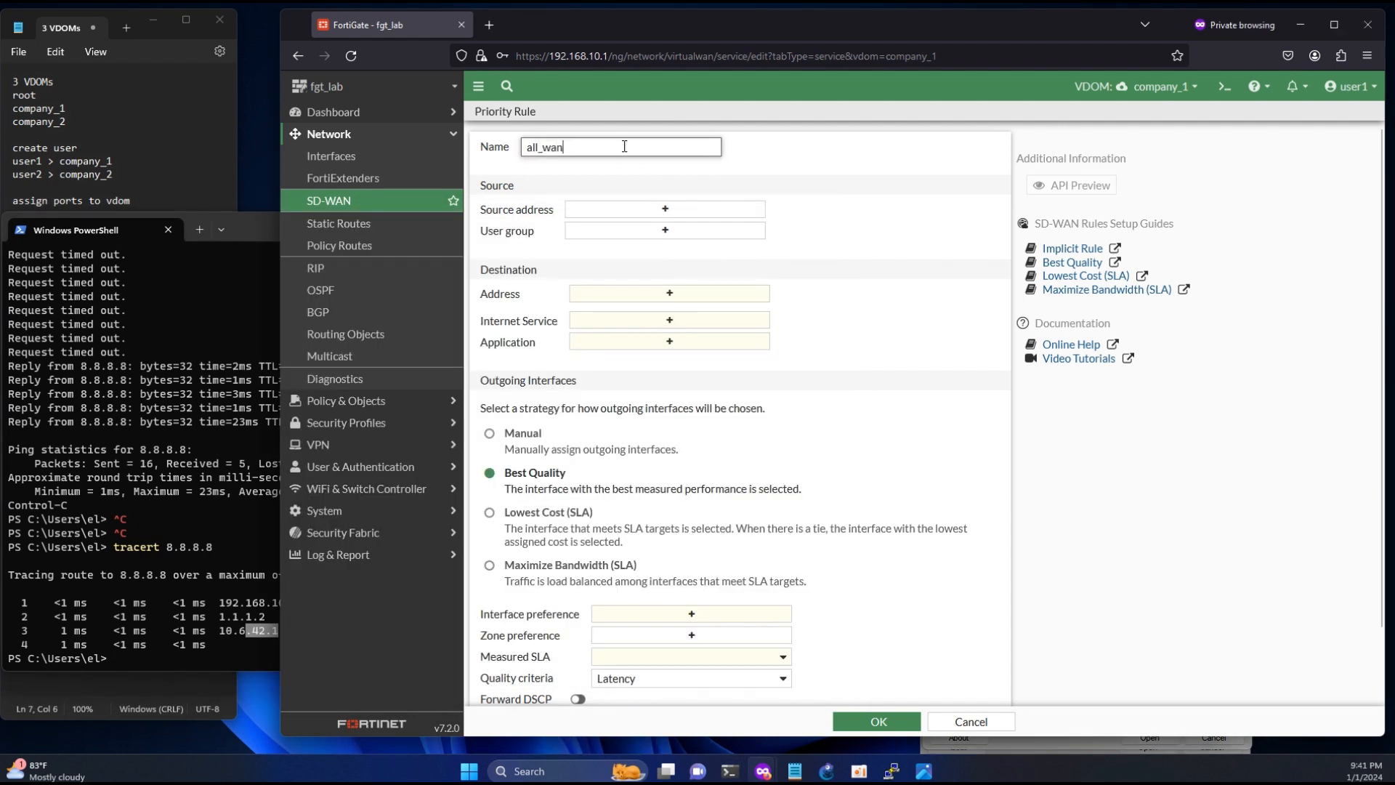
text(2)
- Set the all_wan2 rule's source address and destination address to all
click(652, 210)
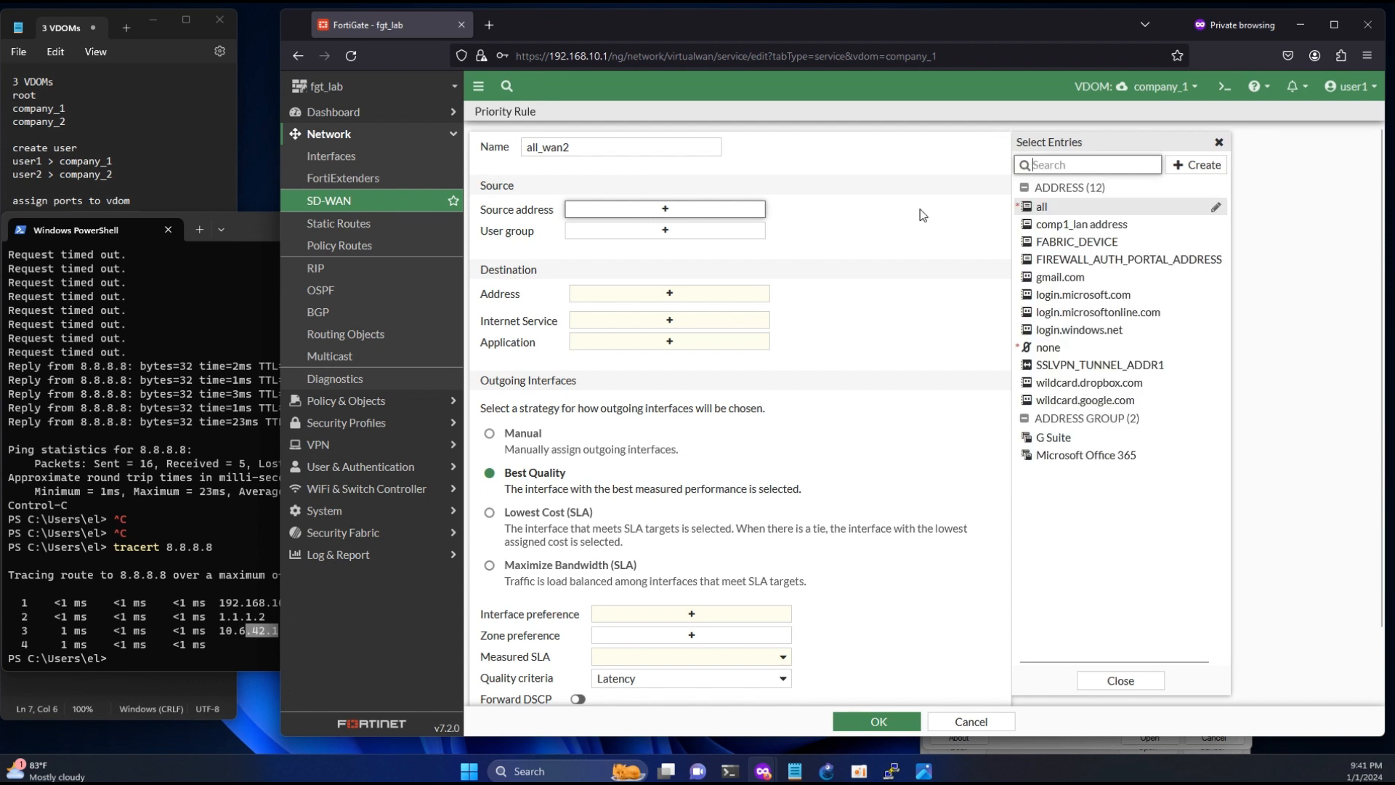
click(1040, 210)
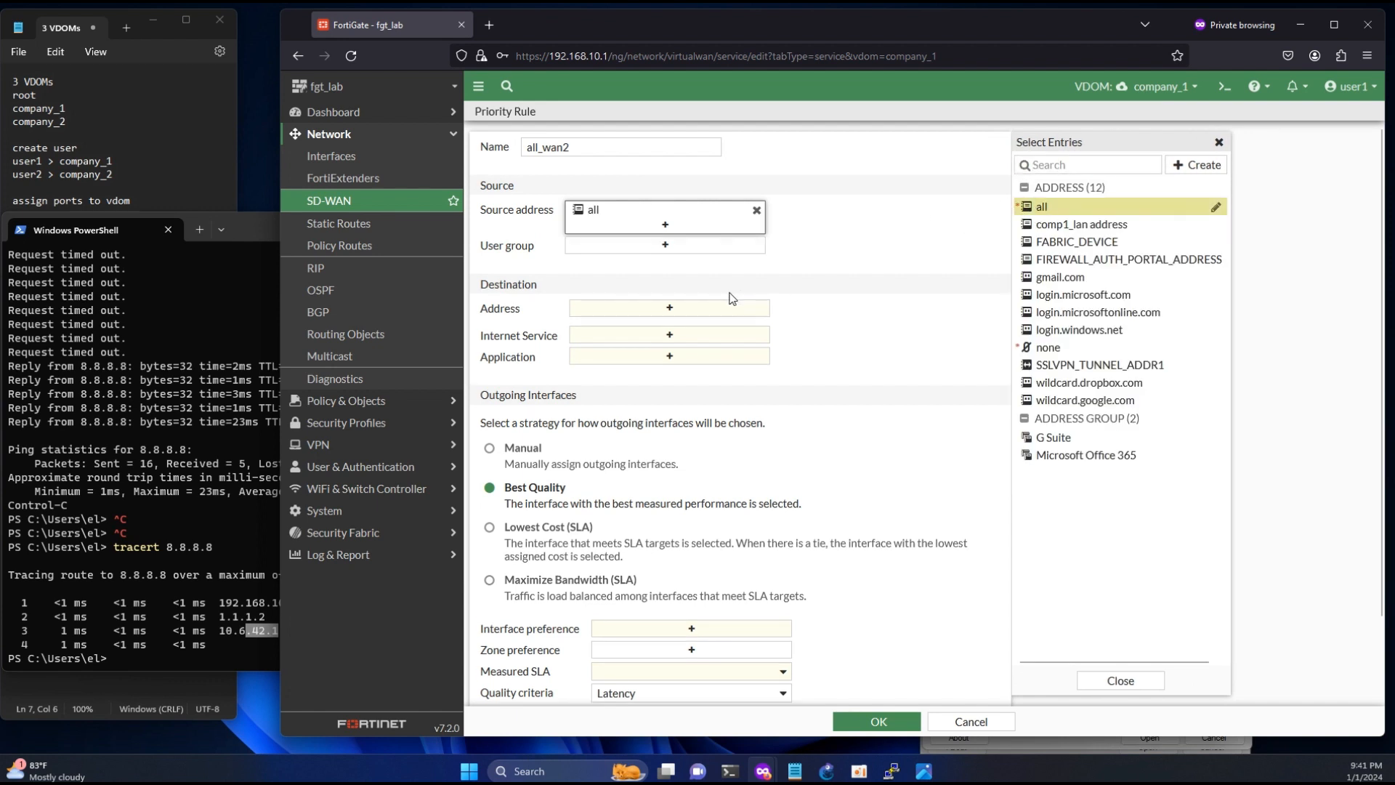
click(661, 308)
click(1054, 210)
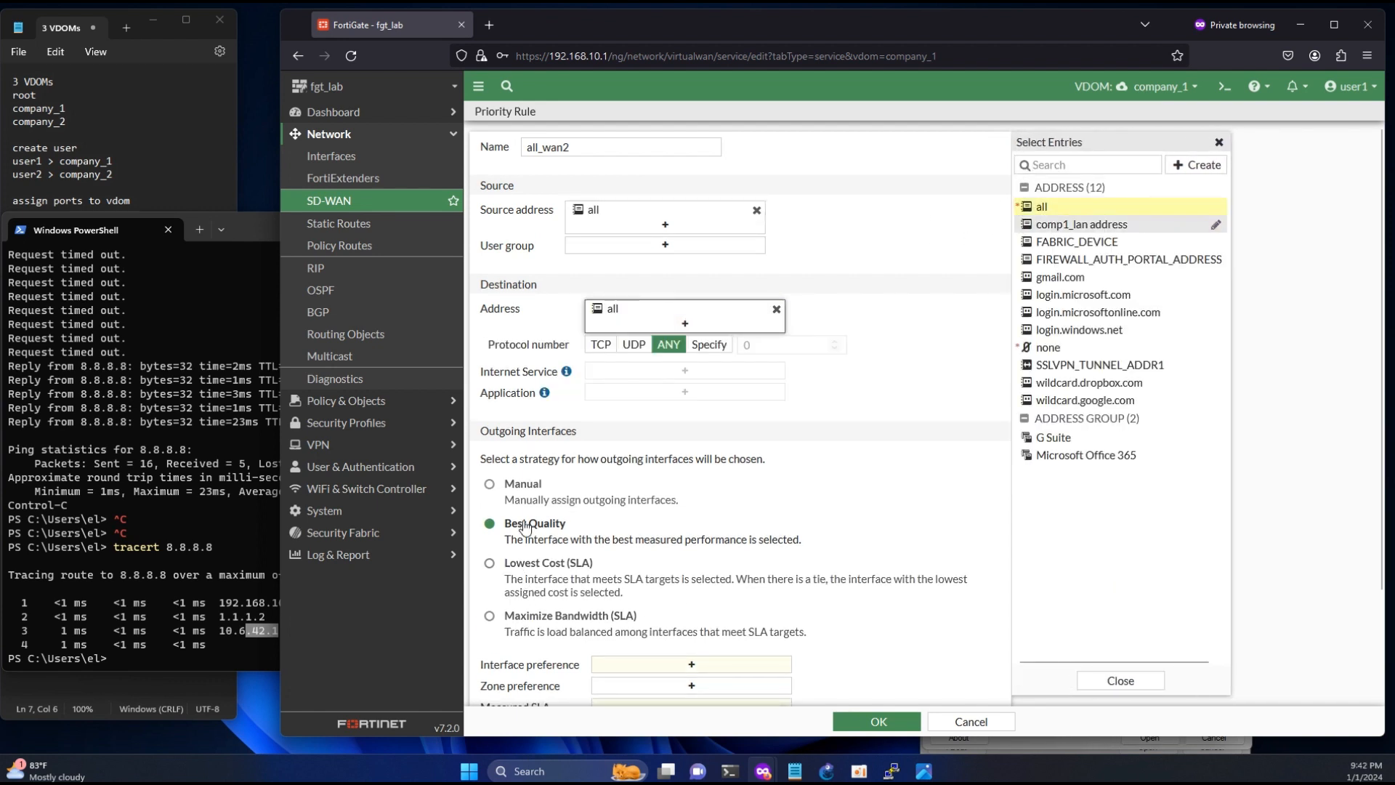
- Set the all_wan2 rule to the Manual strategy with comp12_root0 as the interface preference, and save the rule
click(489, 484)
click(649, 666)
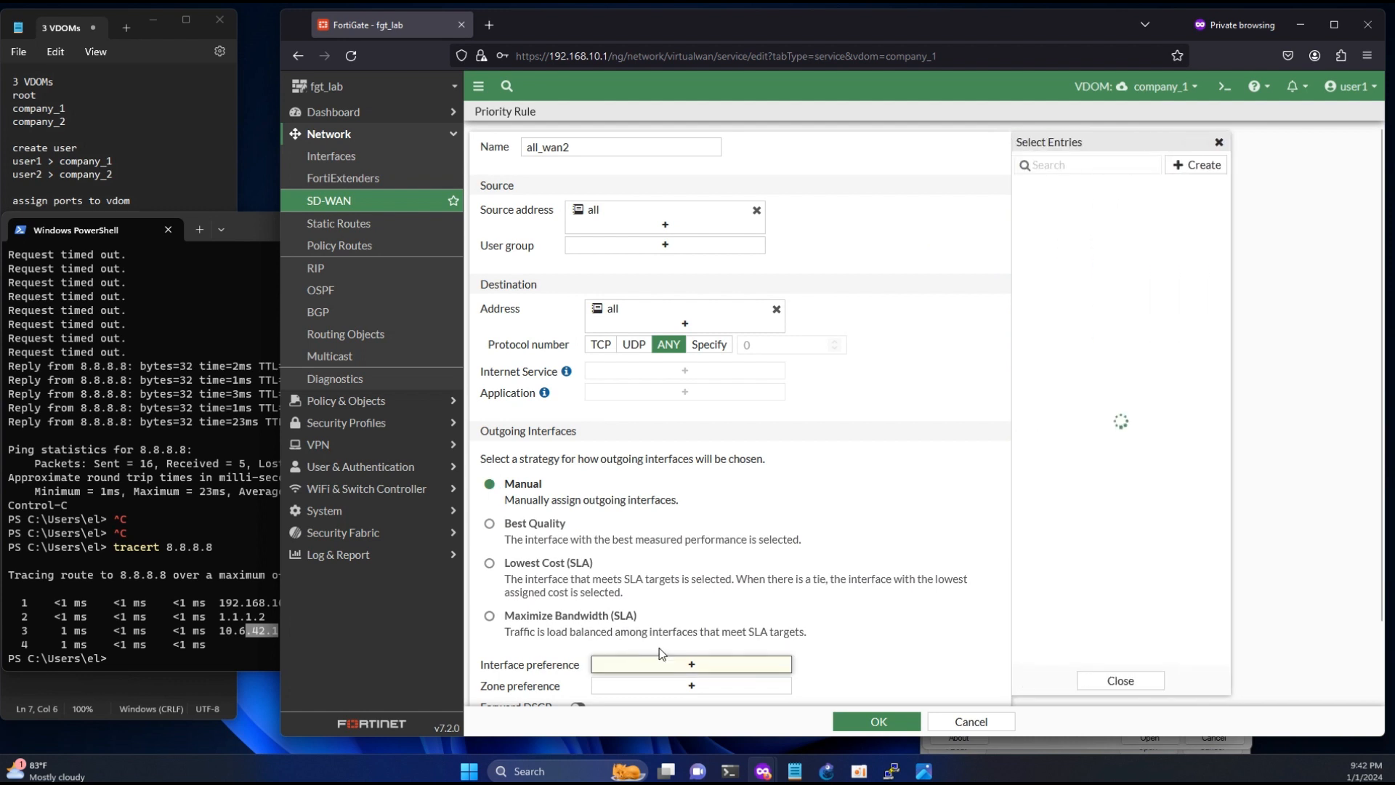
click(1079, 207)
click(862, 716)
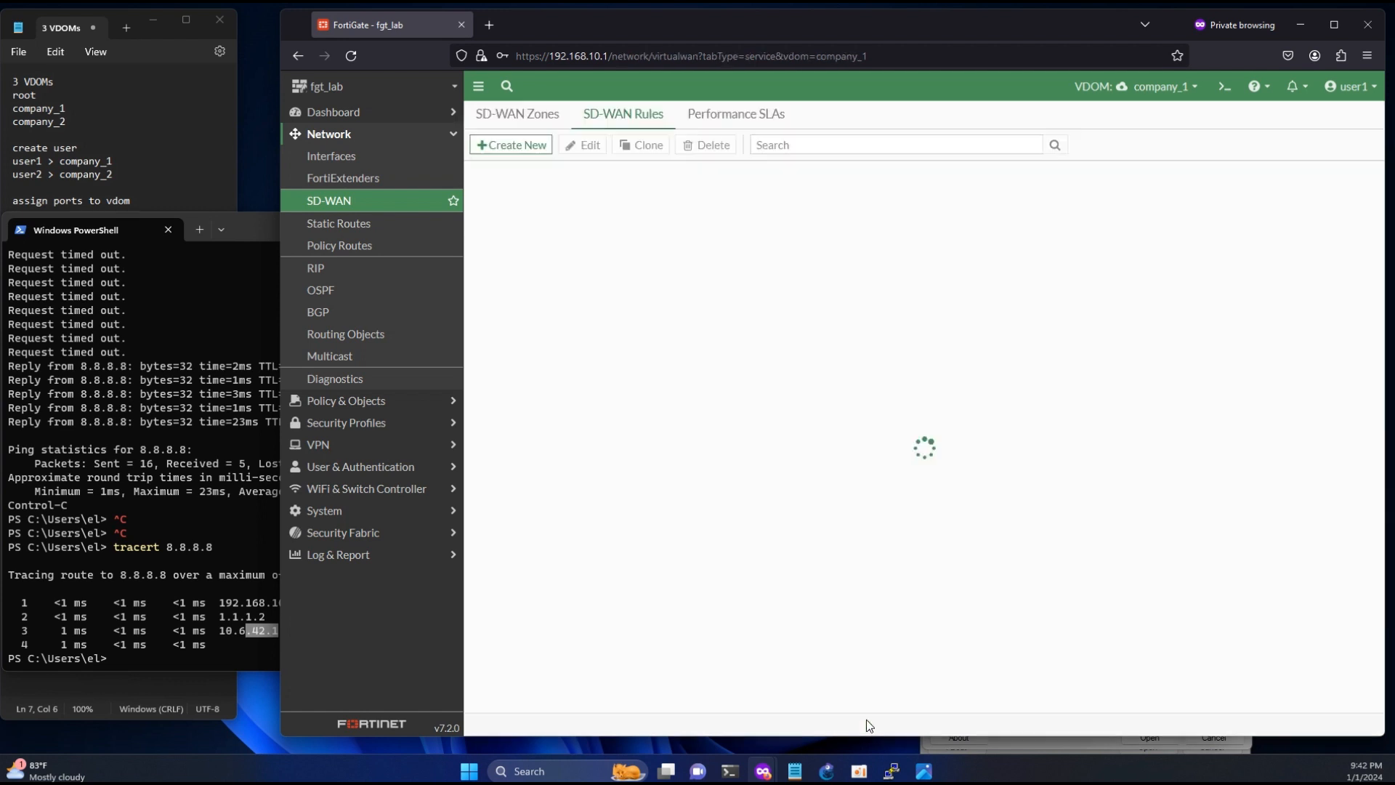
- Run tracert 8.8.4.4 in the PowerShell window to check the path under the all_wan2 rule, and stop the trace
click(186, 541)
key(Up)
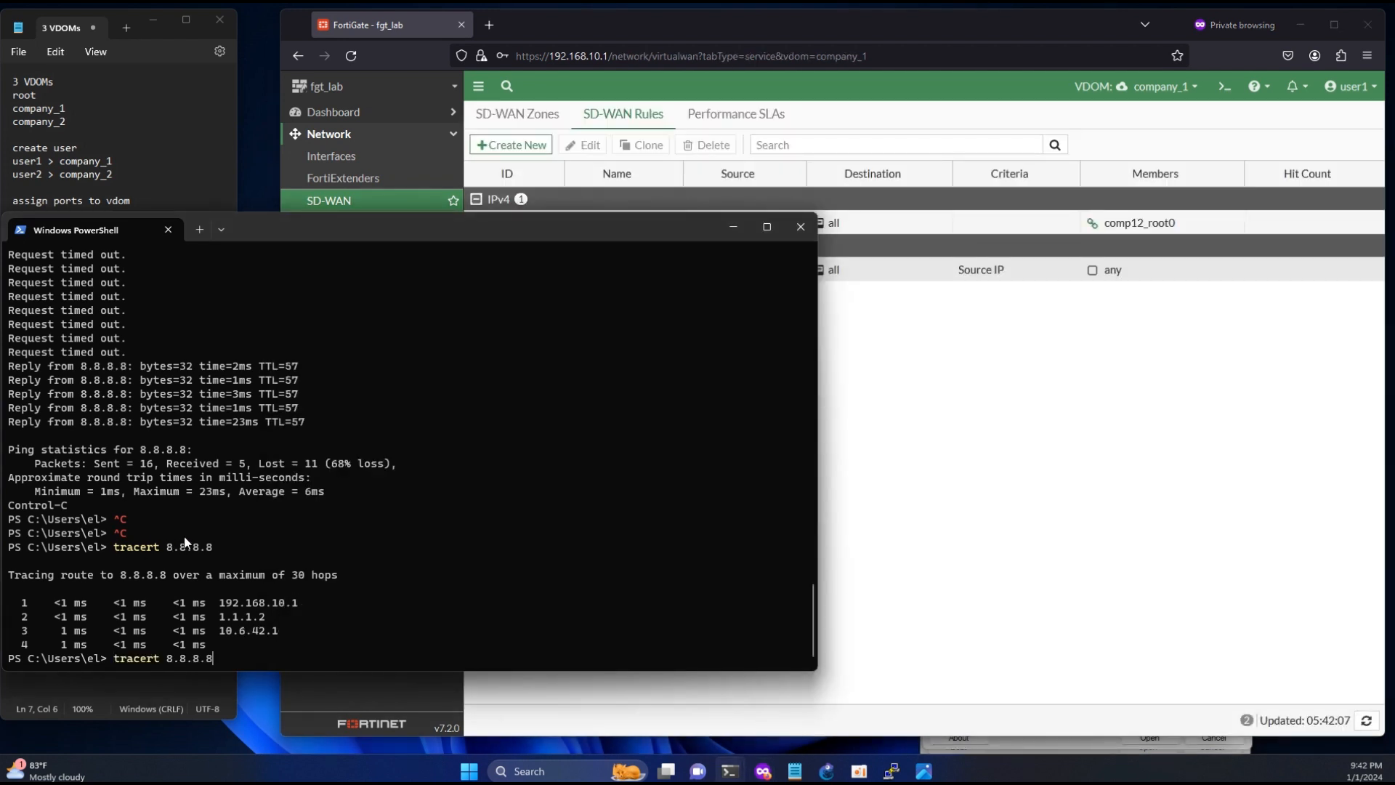
key(BackSpace)
key(BackSpace)
key(BackSpace)
key(Return)
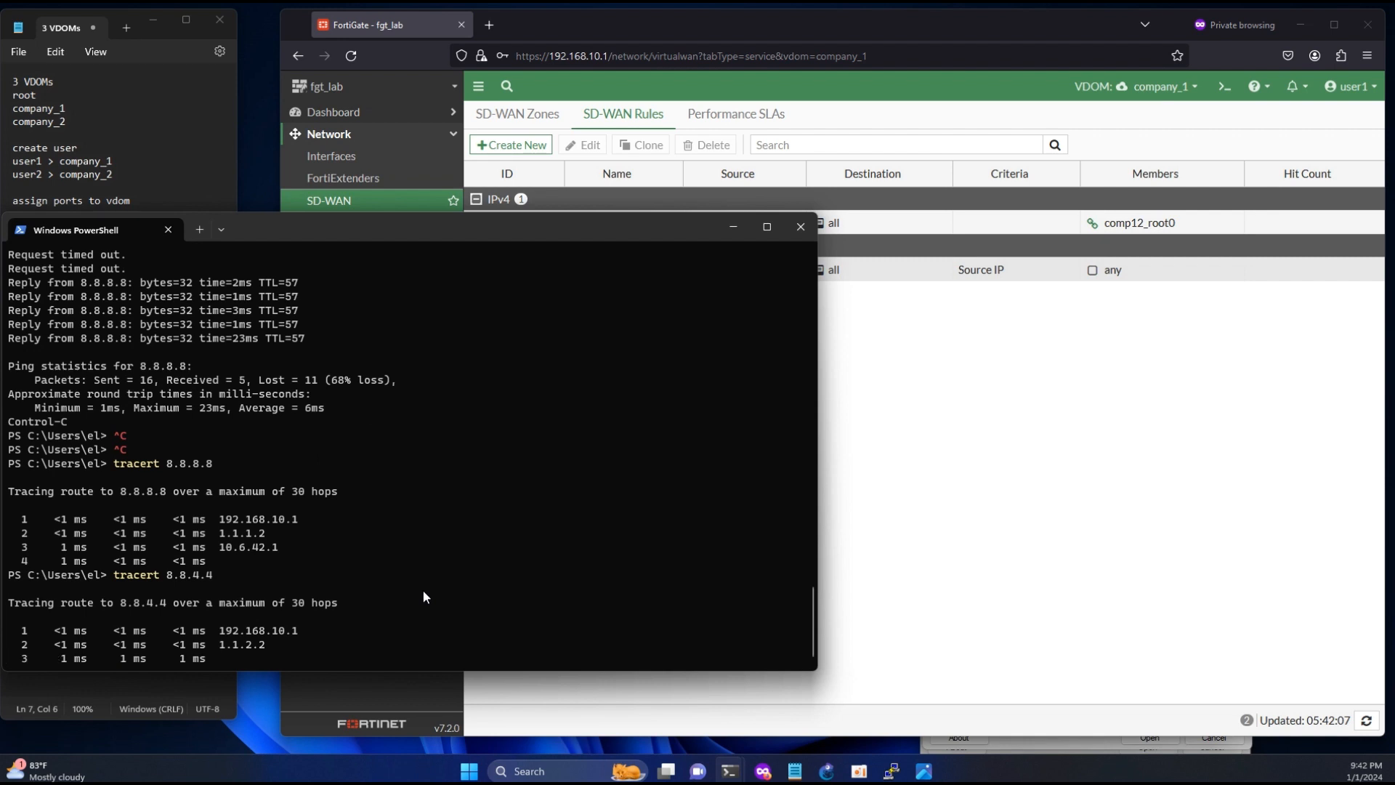
key(ctrl+c)
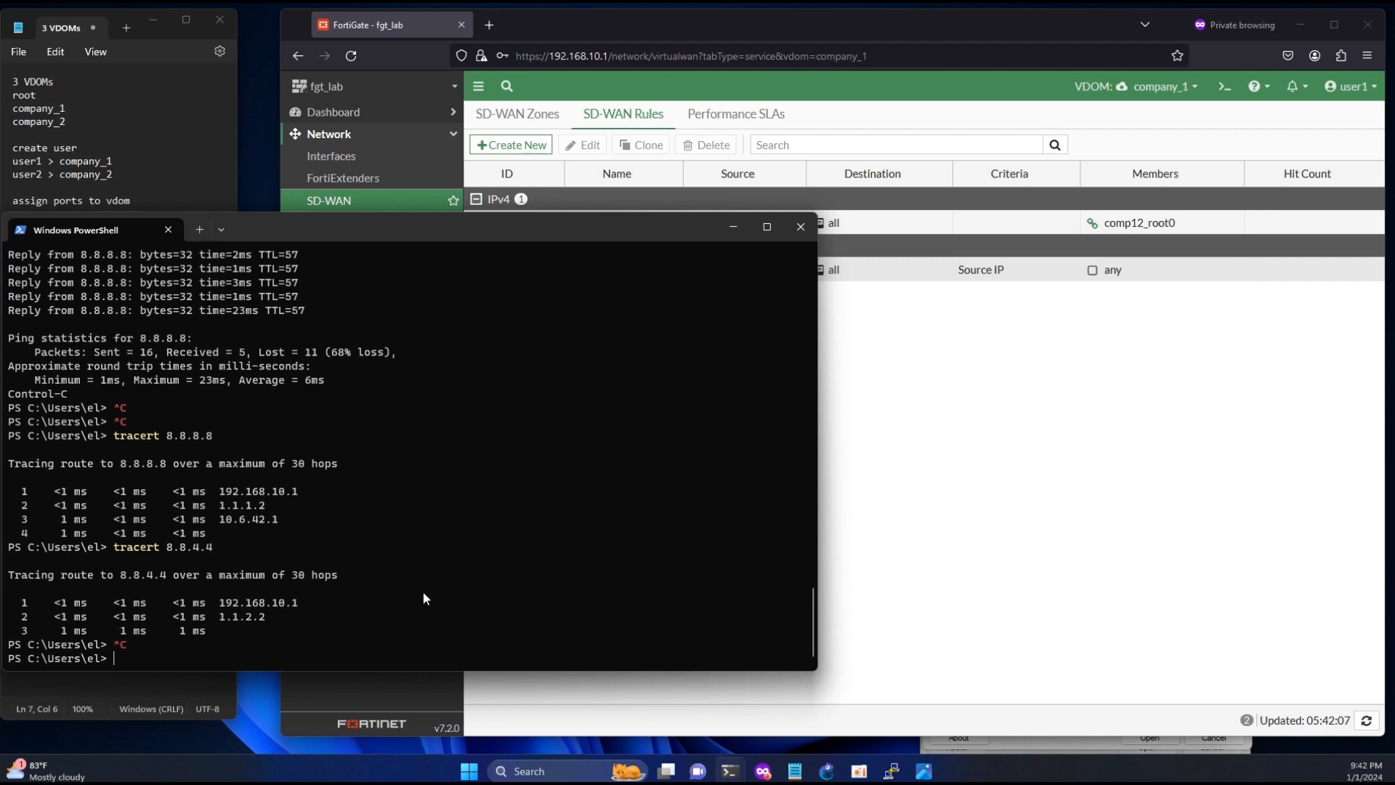
- Repeat the 8.8.4.4 trace, stop it, and compare its third hop with the third hop of the 8.8.8.8 trace
key(Up)
key(Return)
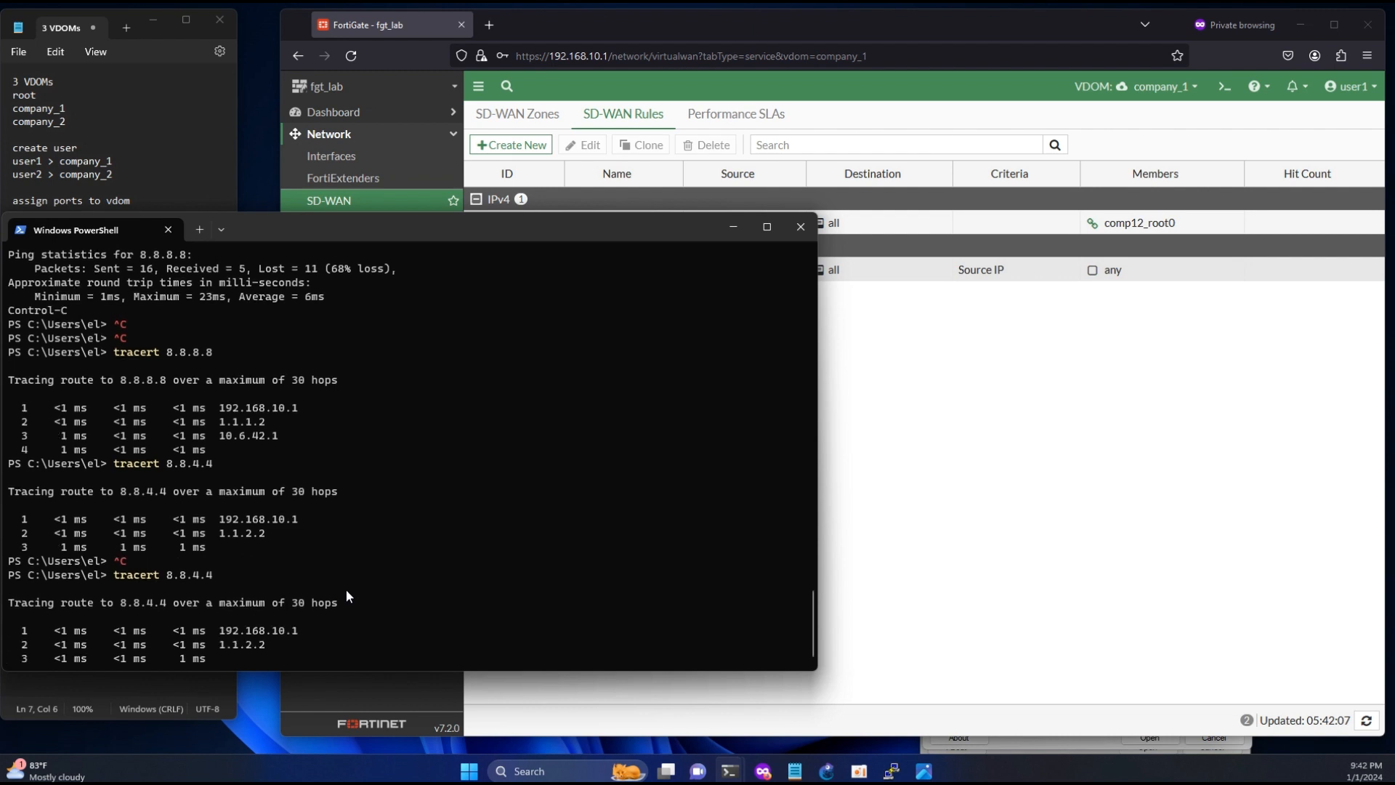
key(ctrl+c)
key(ctrl+c)
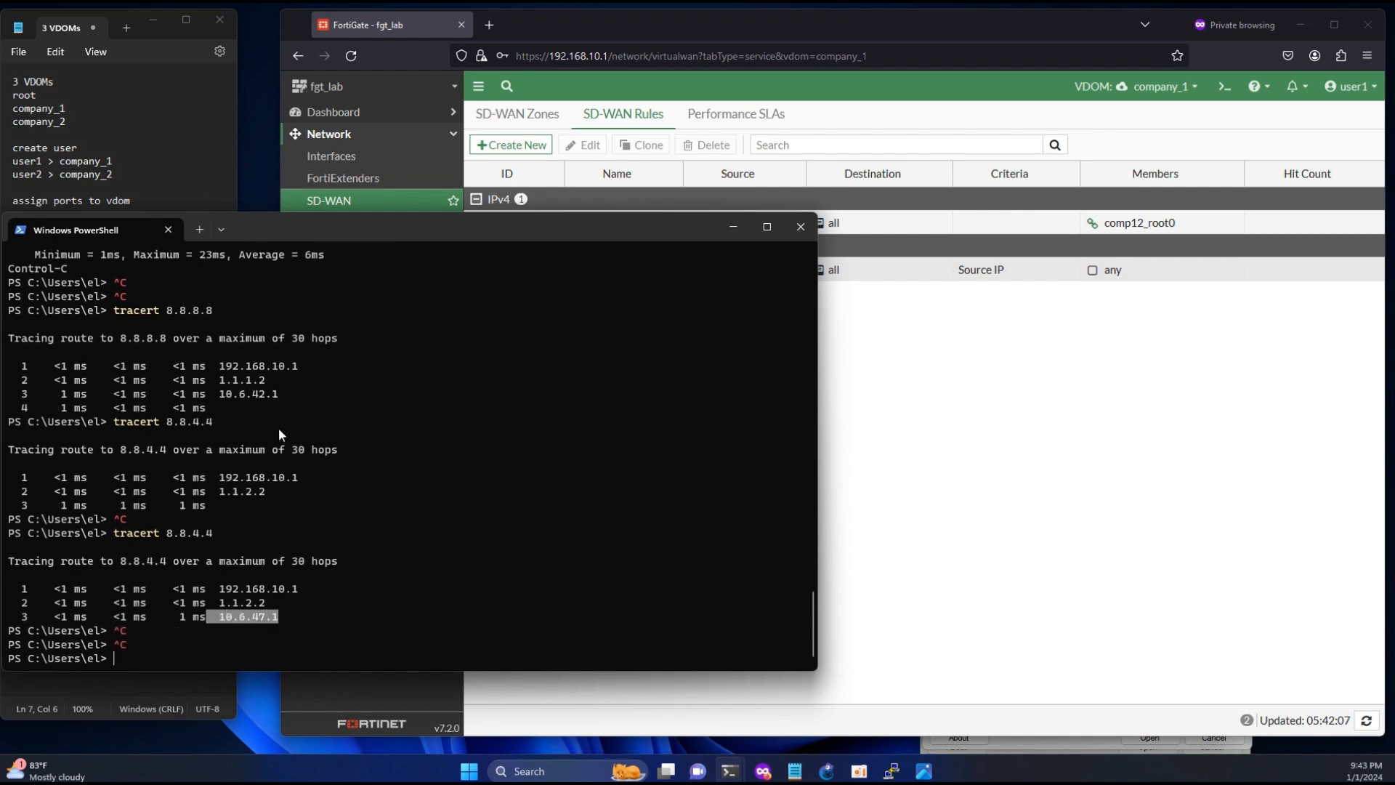
drag(280, 395, 261, 391)
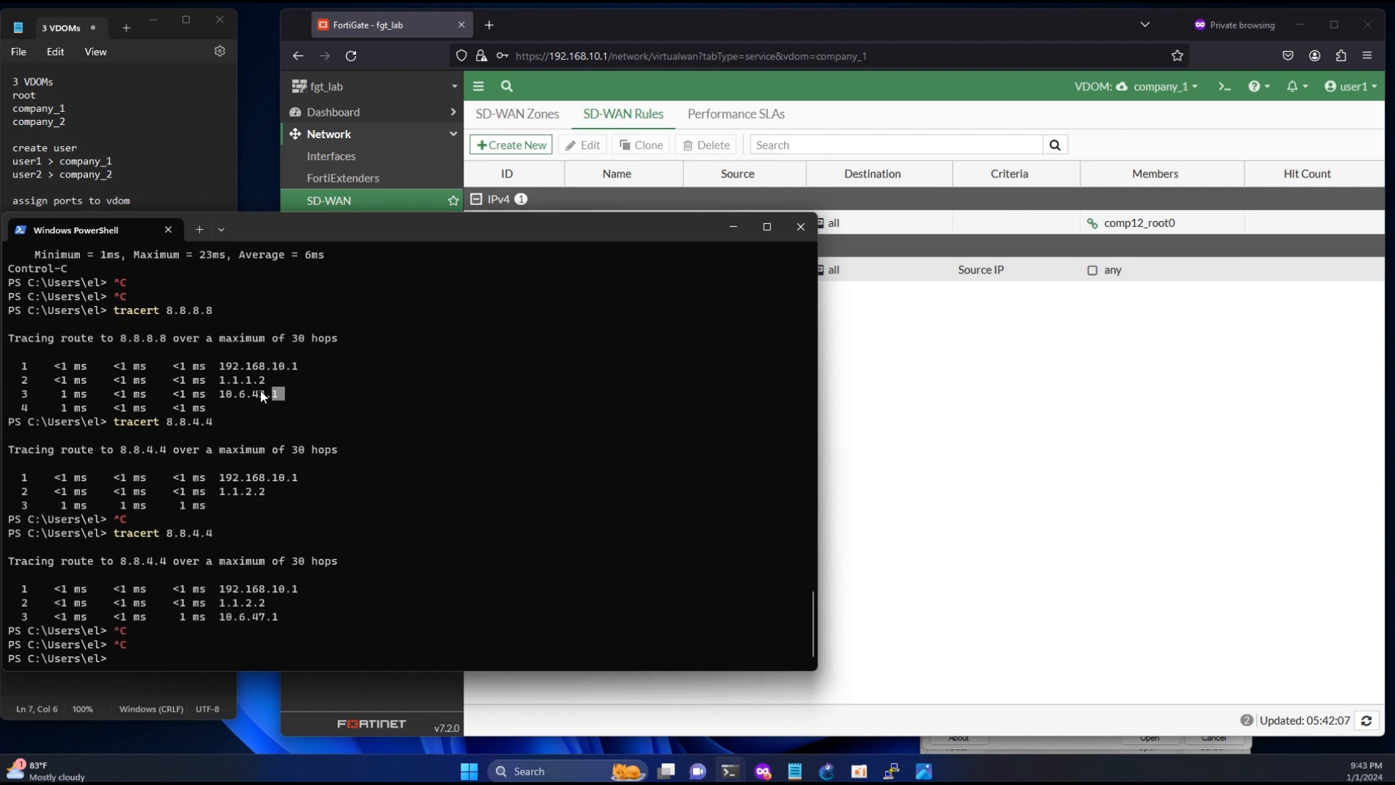
click(486, 460)
- Check the VDOMs available to user1 in the browser, log out, and log in as admin with the account password
click(1181, 533)
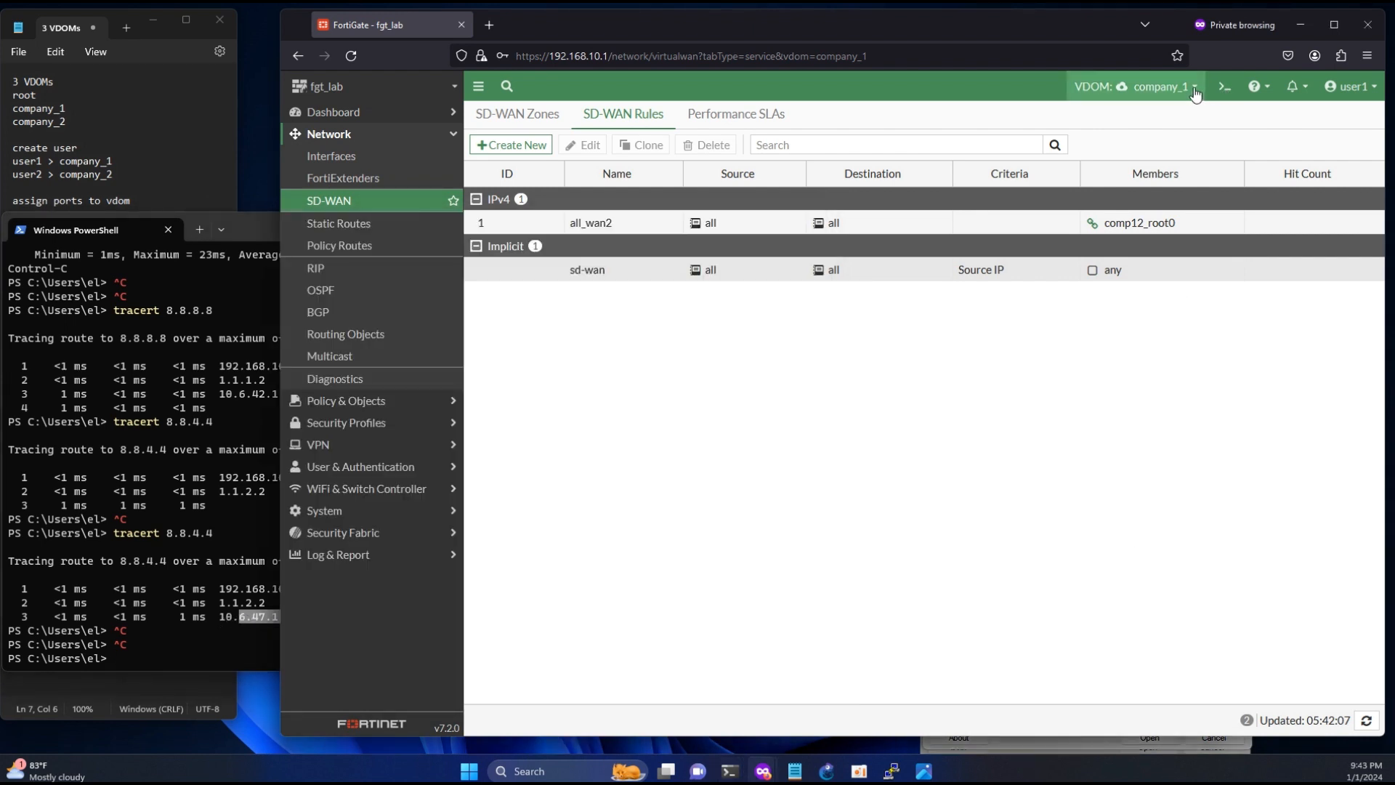
click(1195, 91)
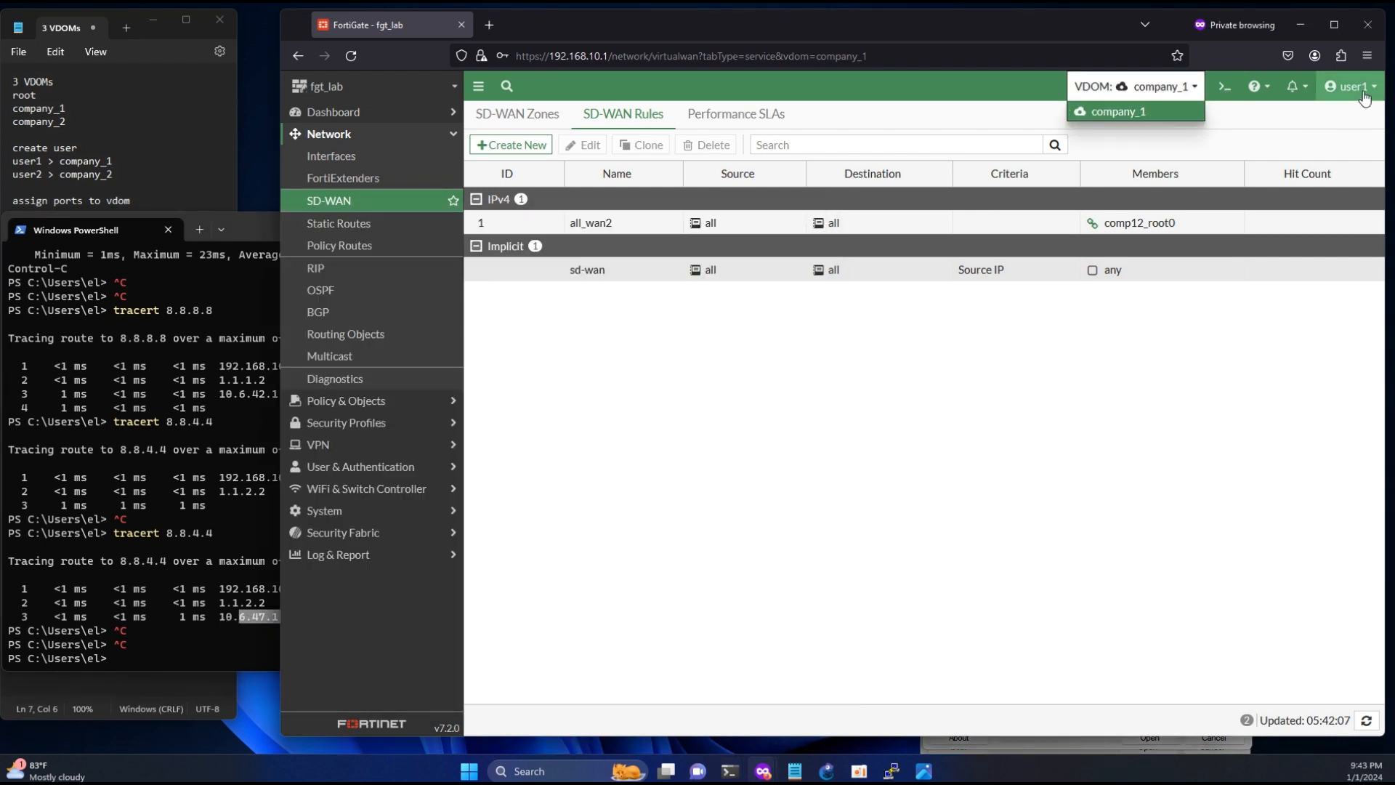
click(1349, 86)
mouse_move(1301, 161)
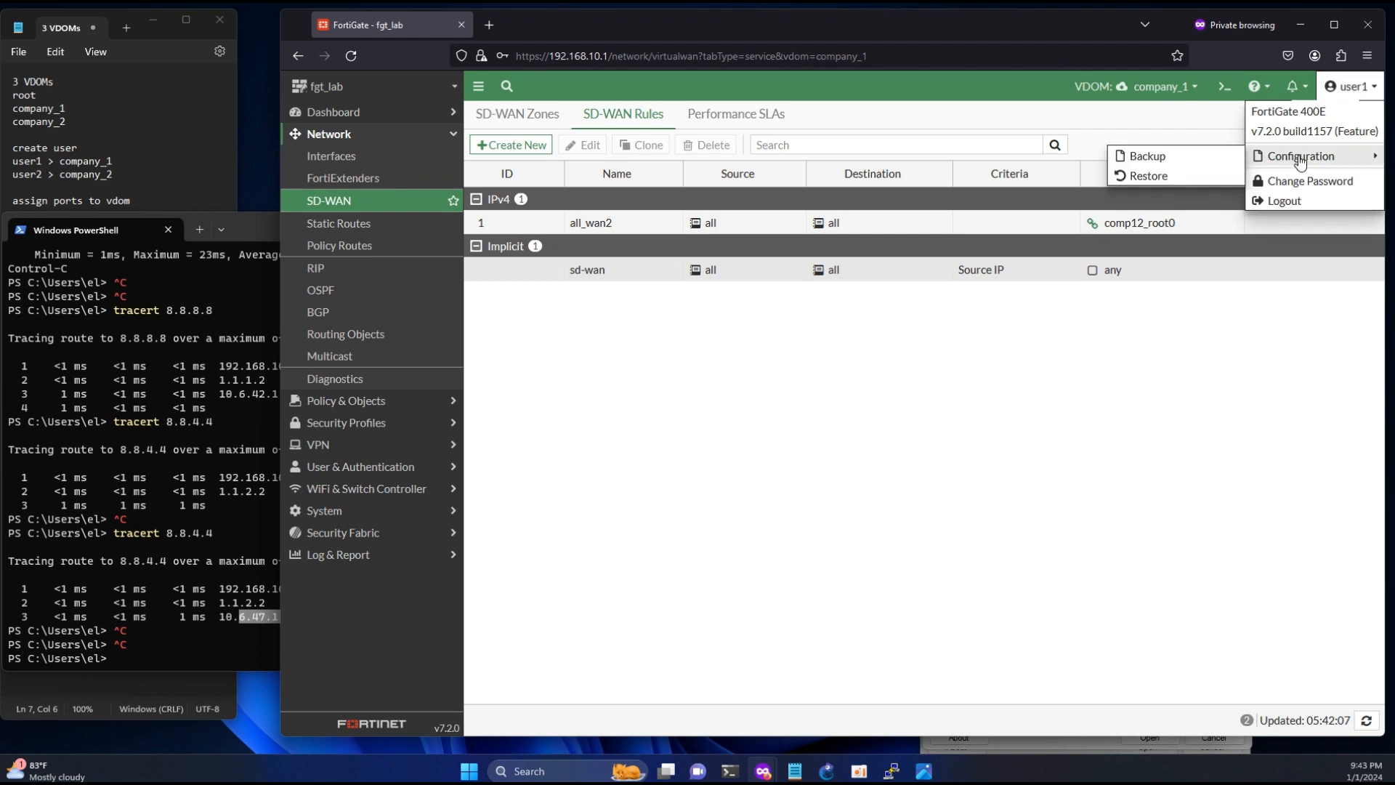
click(1283, 201)
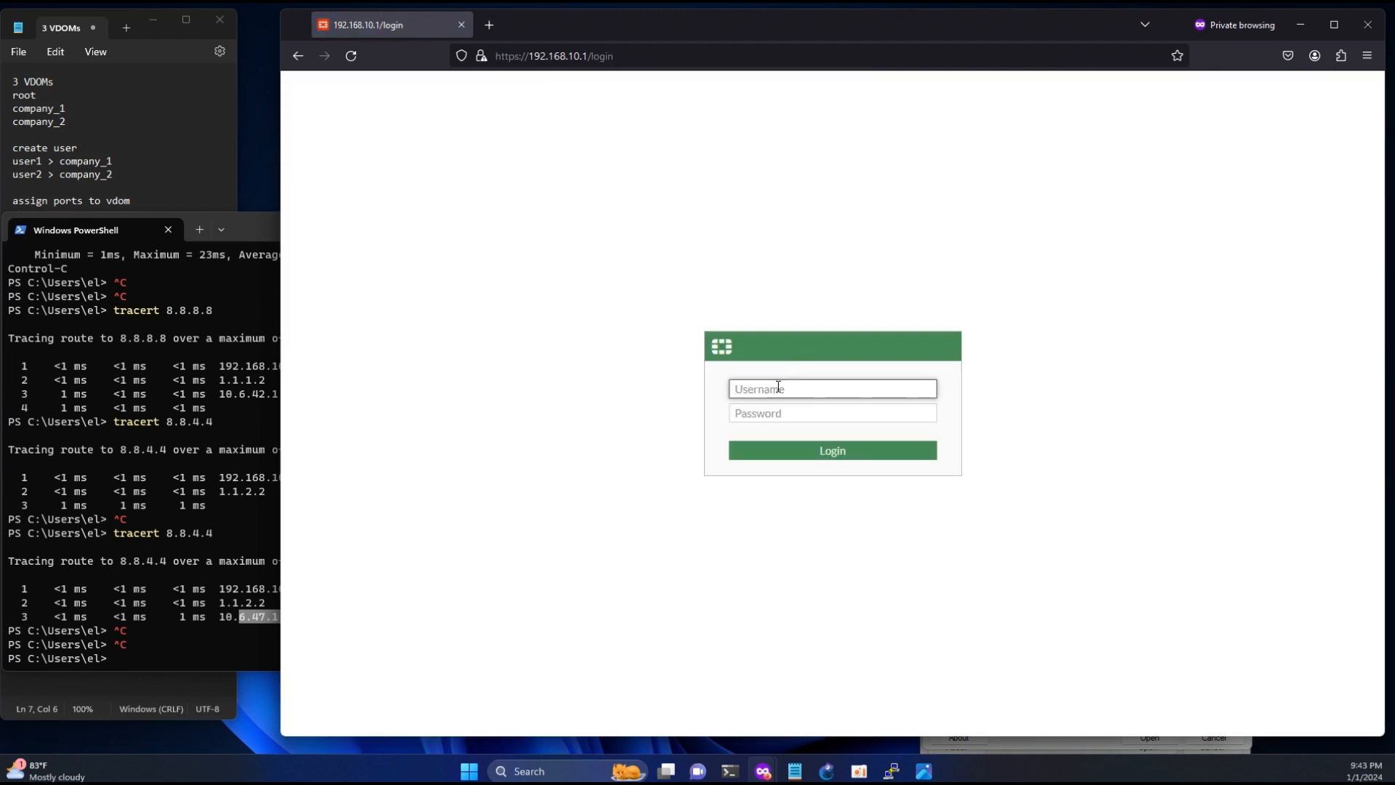
text(admin)
key(Tab)
text(a)
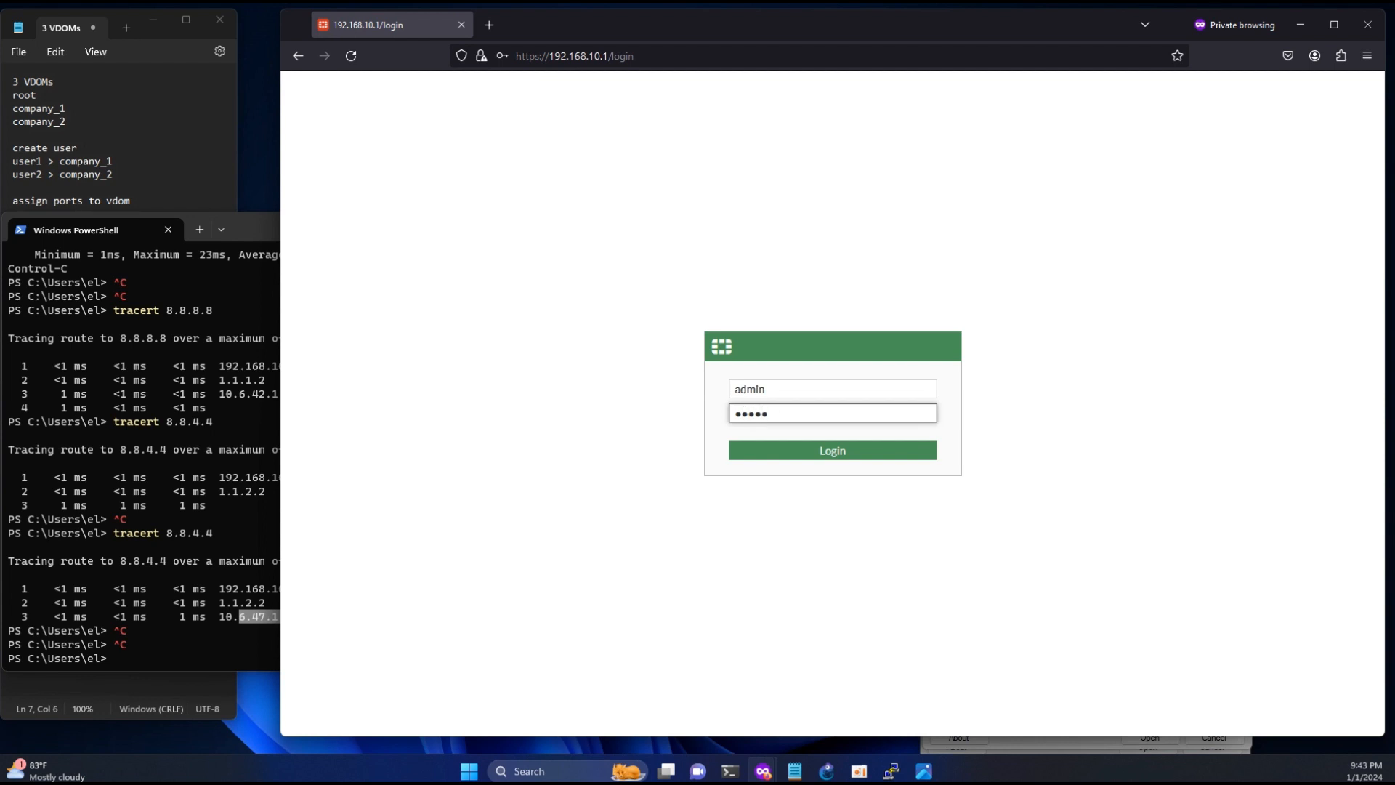
text(dmin)
click(825, 448)
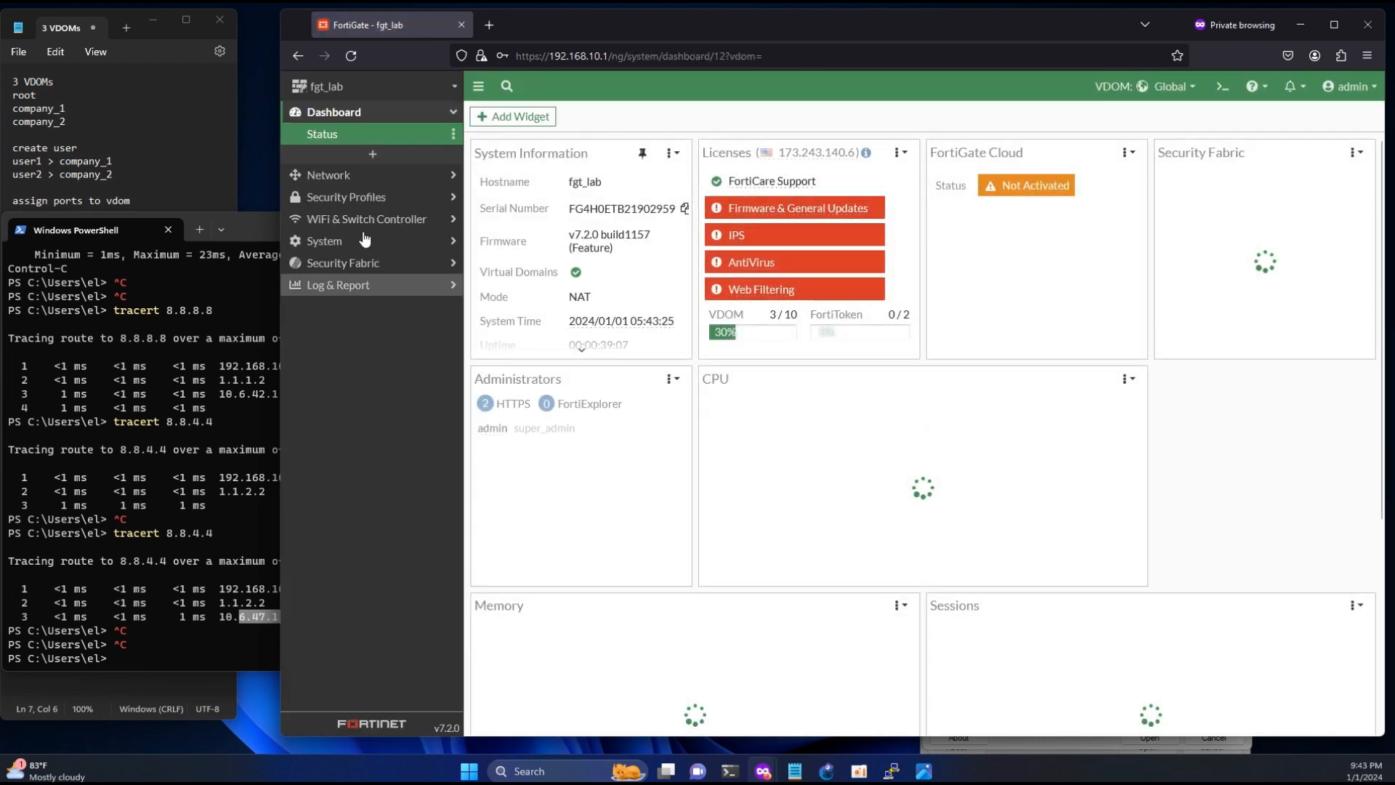
- Open the Global interface list and compare the wan2 IP address with the third hop of the 8.8.4.4 trace
click(341, 176)
click(338, 155)
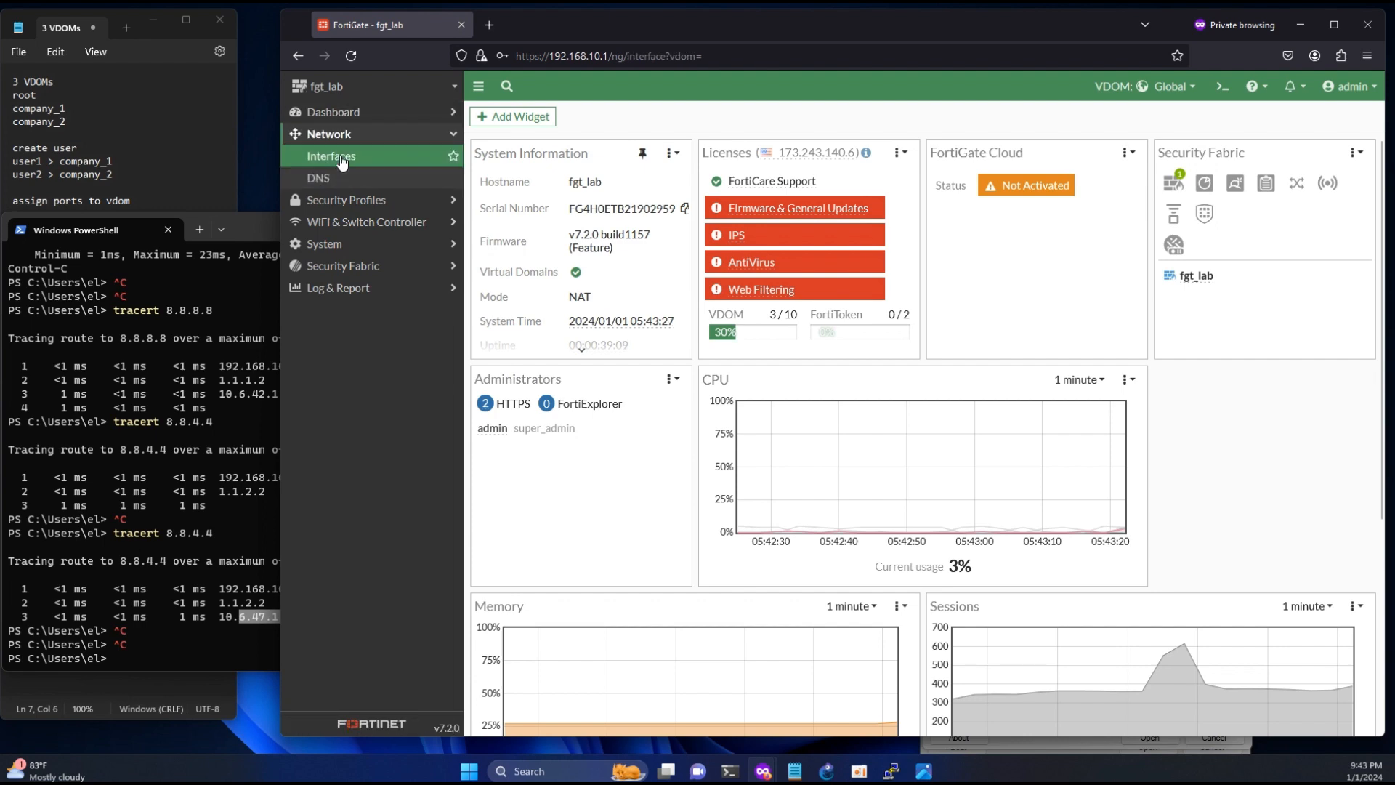
click(237, 625)
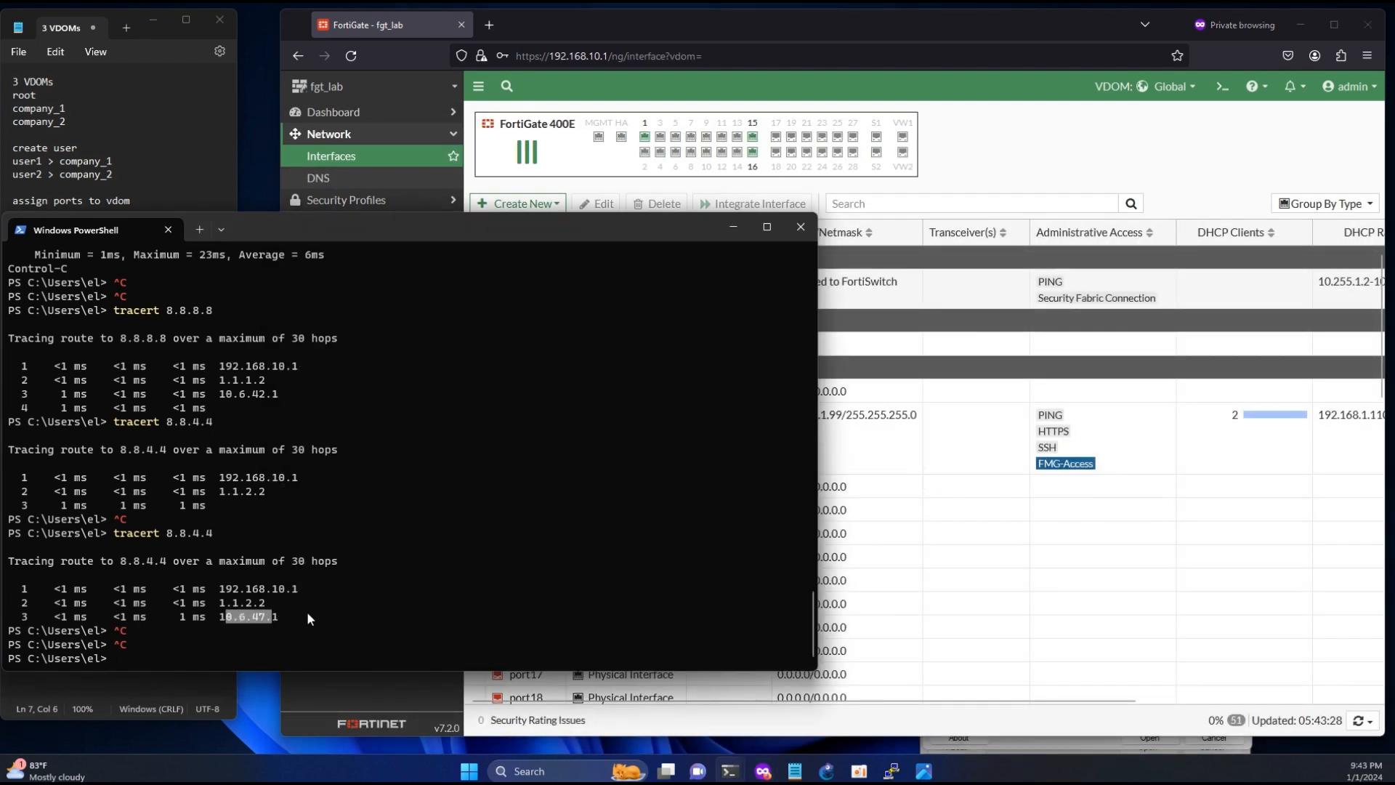
click(925, 351)
scroll(768, 512, down, 10)
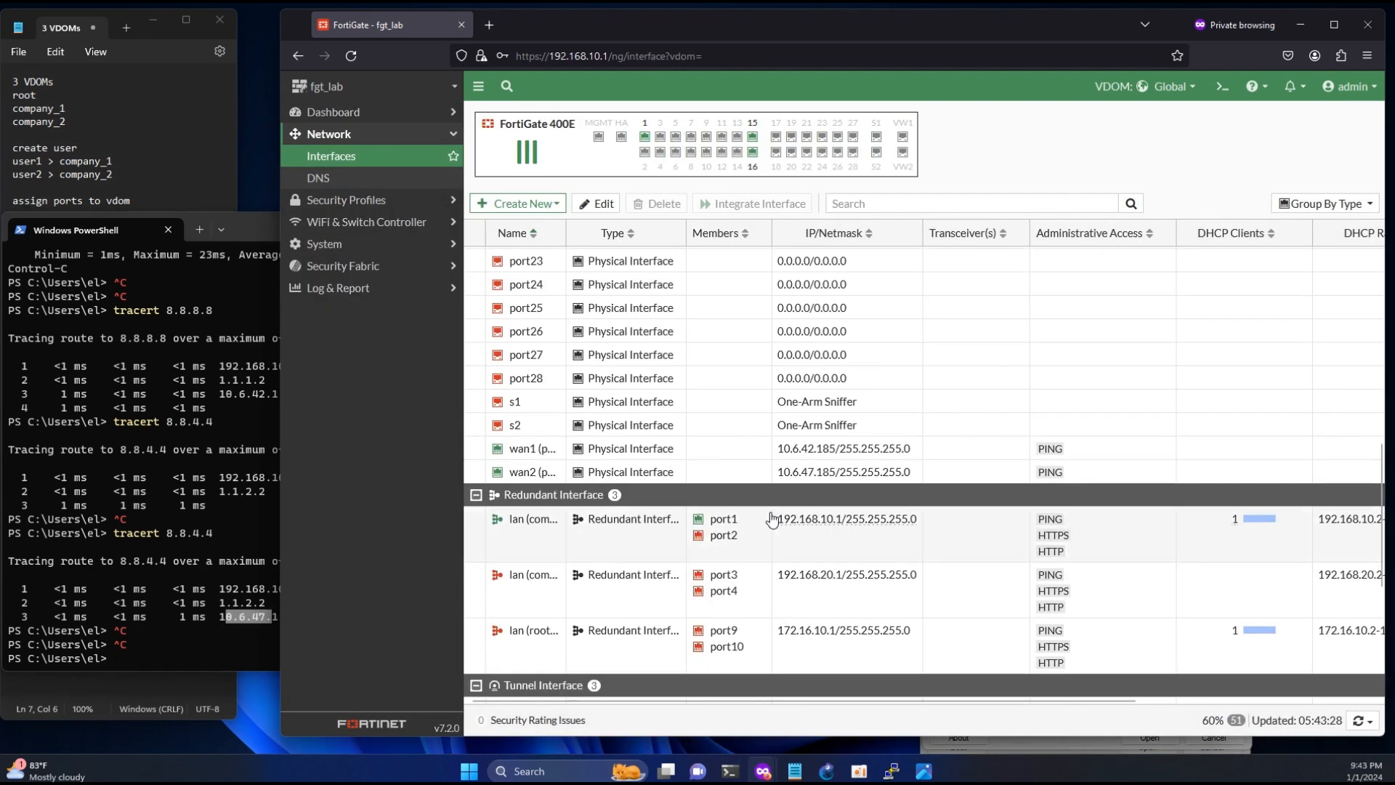
drag(800, 472, 840, 472)
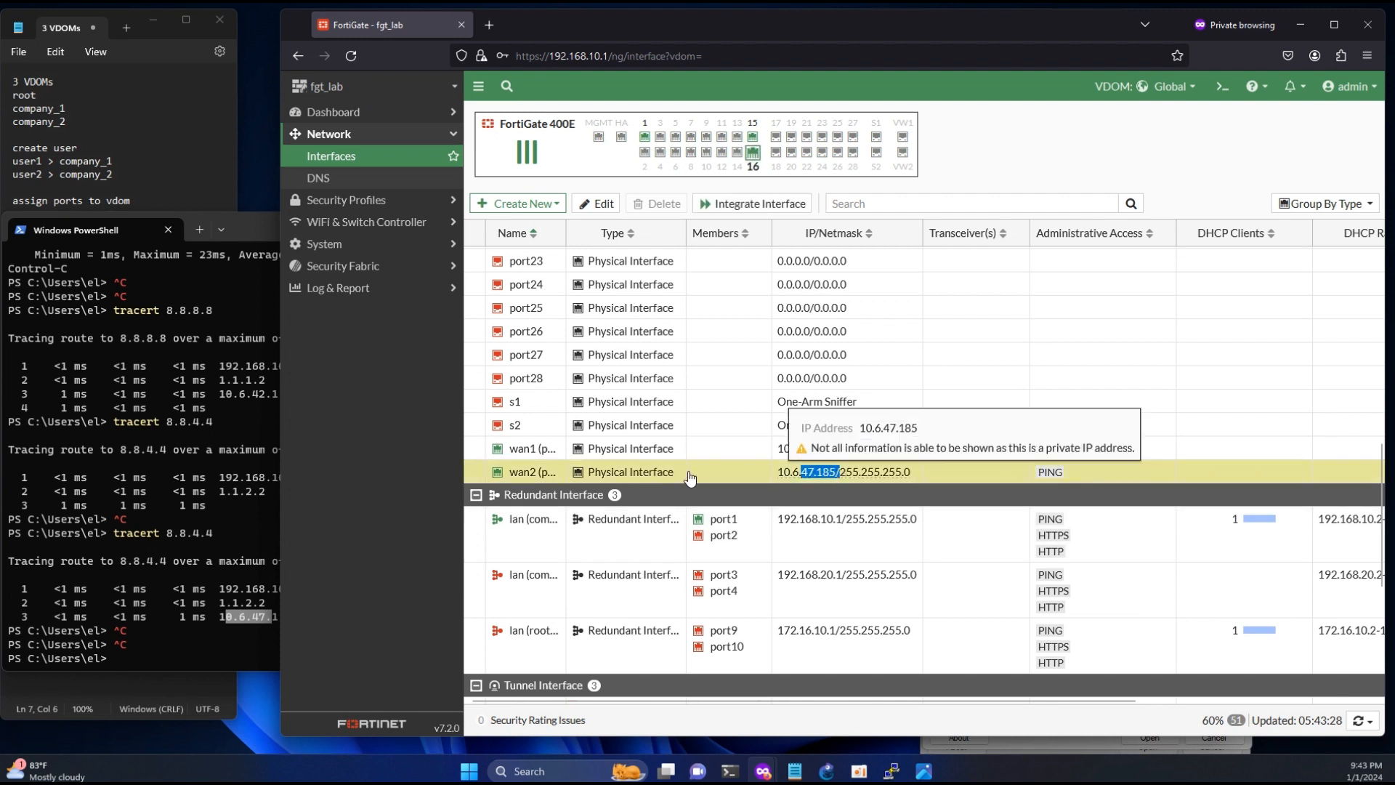
- Check the status options of wan2, and start a continuous ping to 8.8.8.8 in PowerShell
right_click(690, 478)
mouse_move(761, 492)
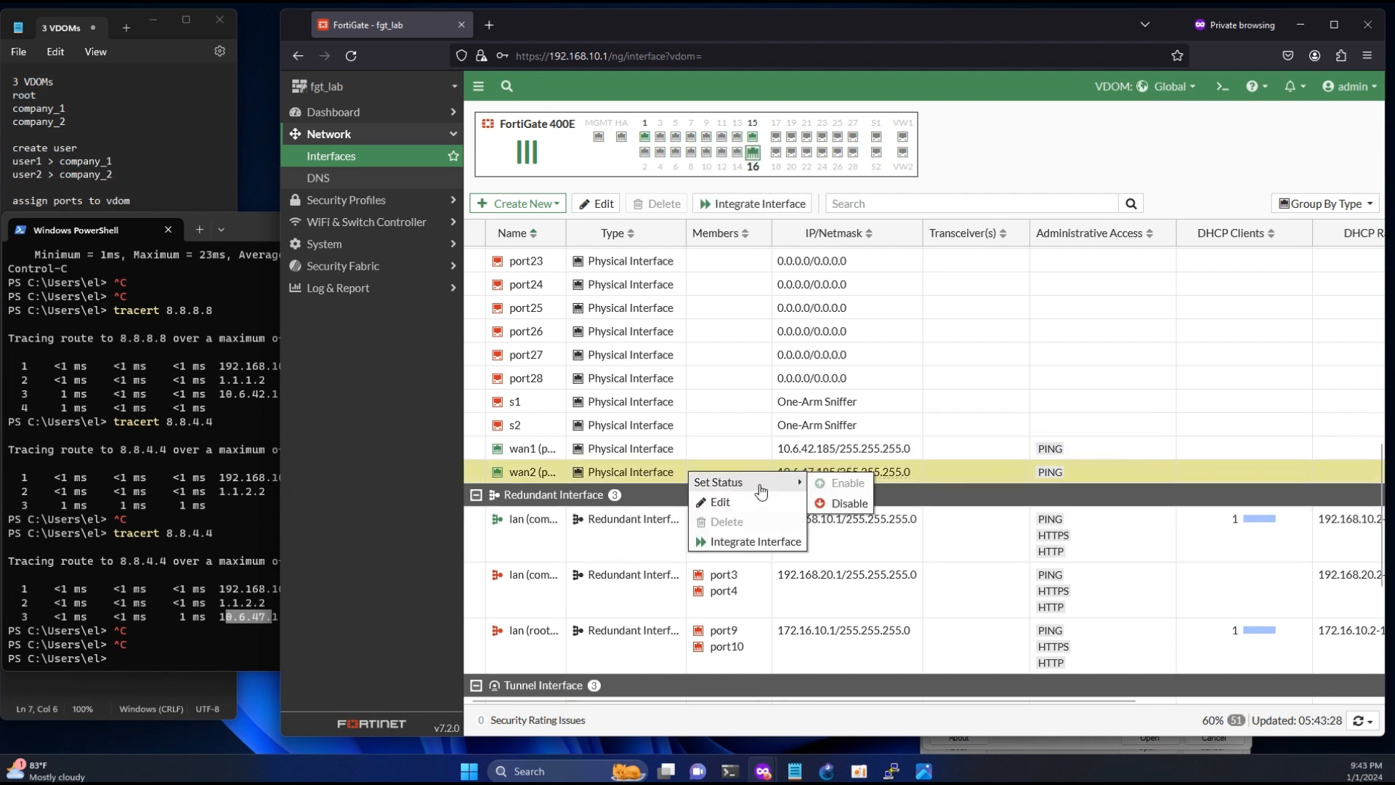
click(233, 651)
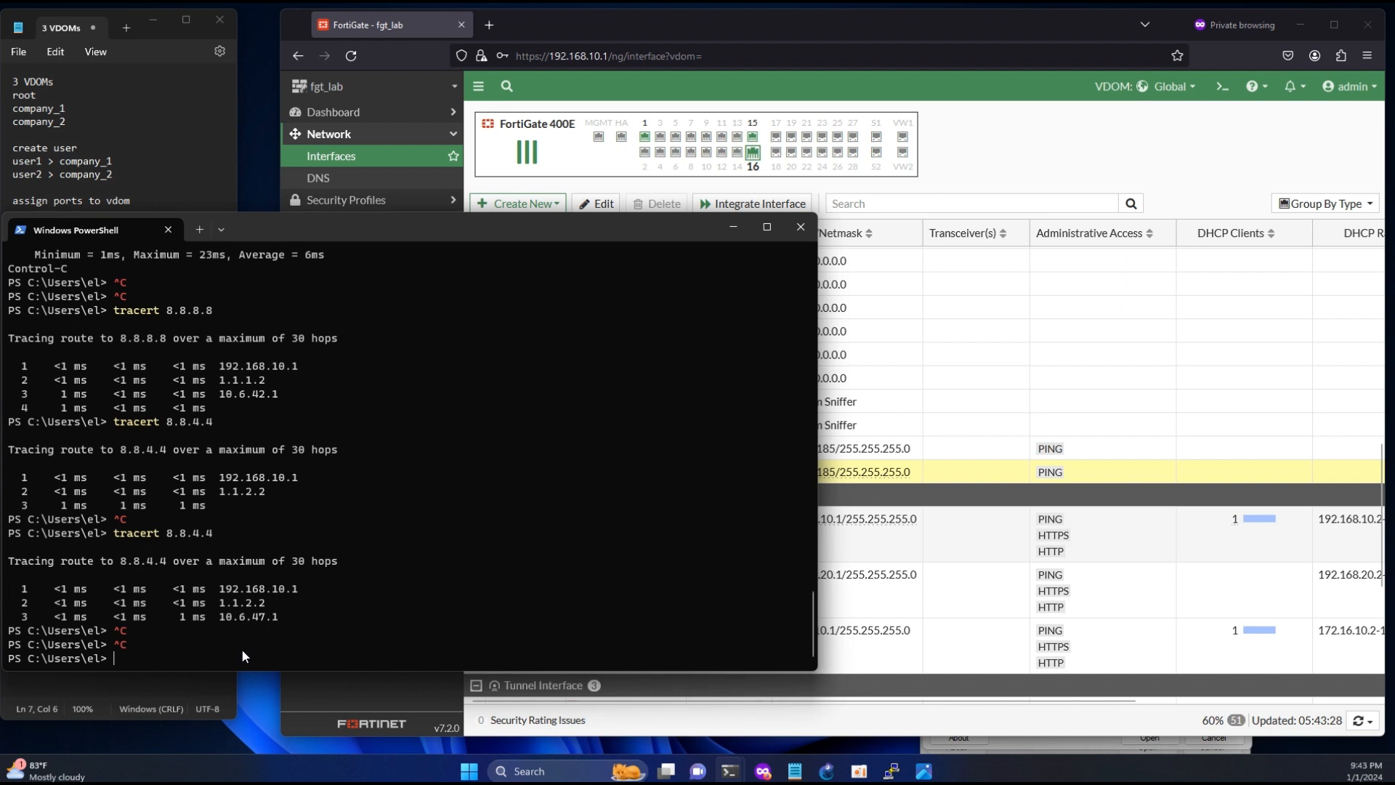
text(ping -t 8.8.8.8)
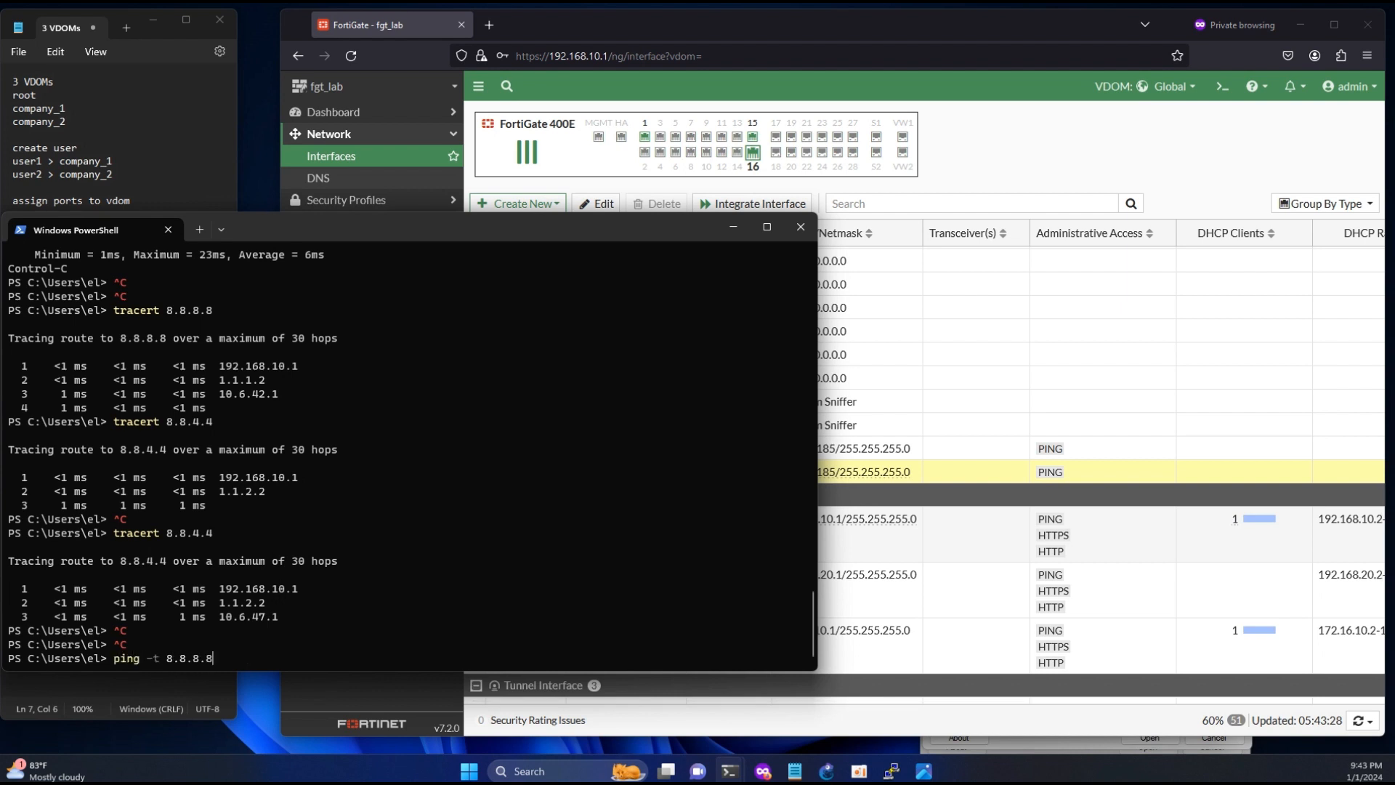
key(Return)
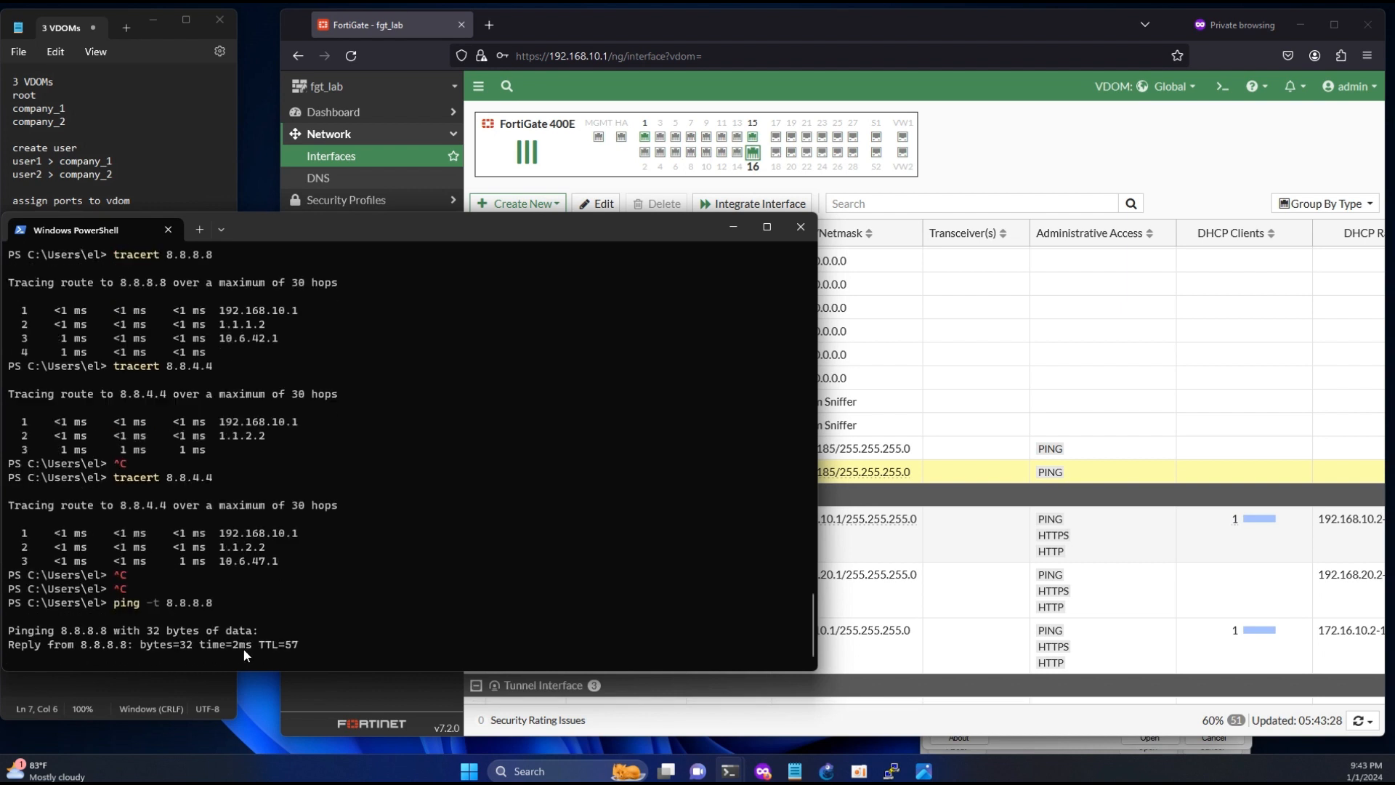
- Disable the wan2 interface in the FortiGate interface list while the ping runs
right_click(892, 471)
mouse_move(935, 481)
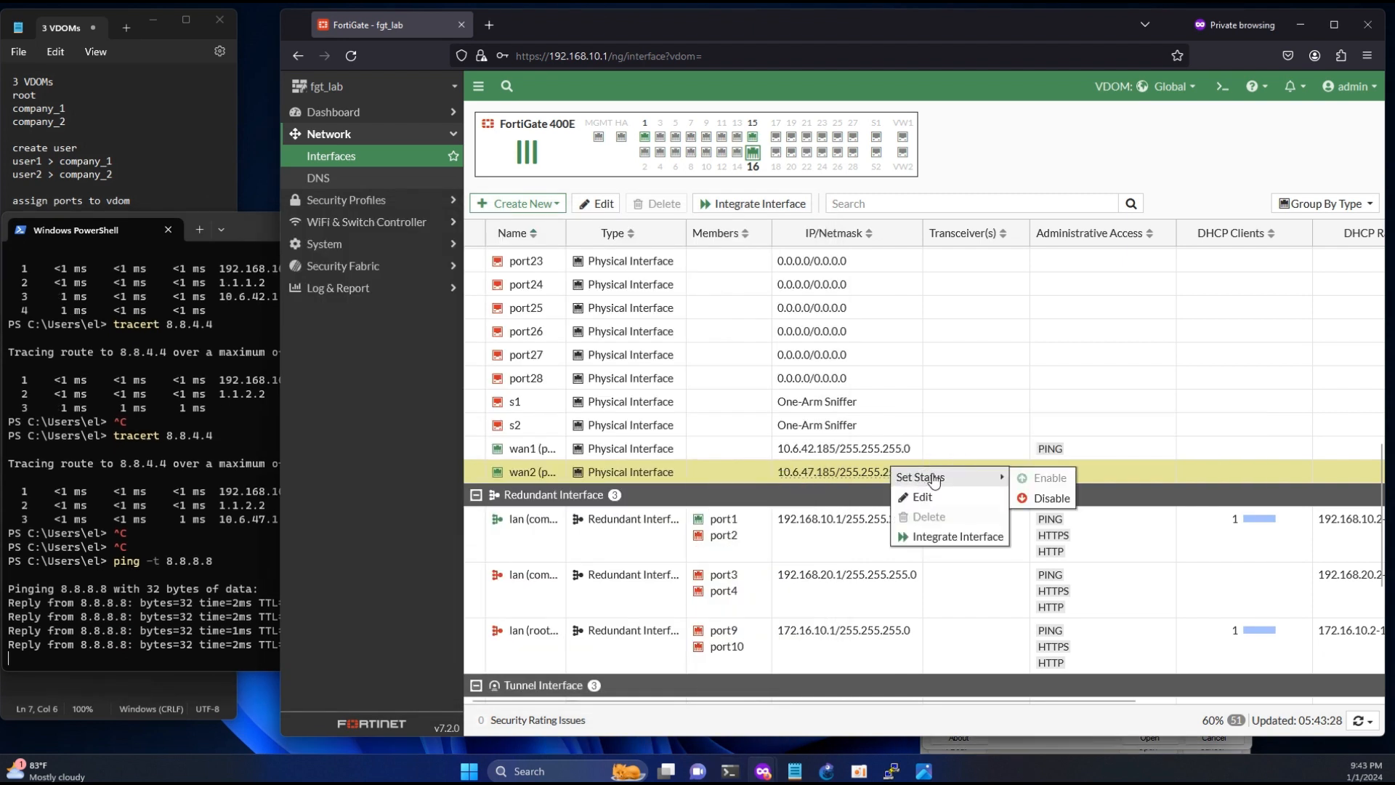
click(1042, 499)
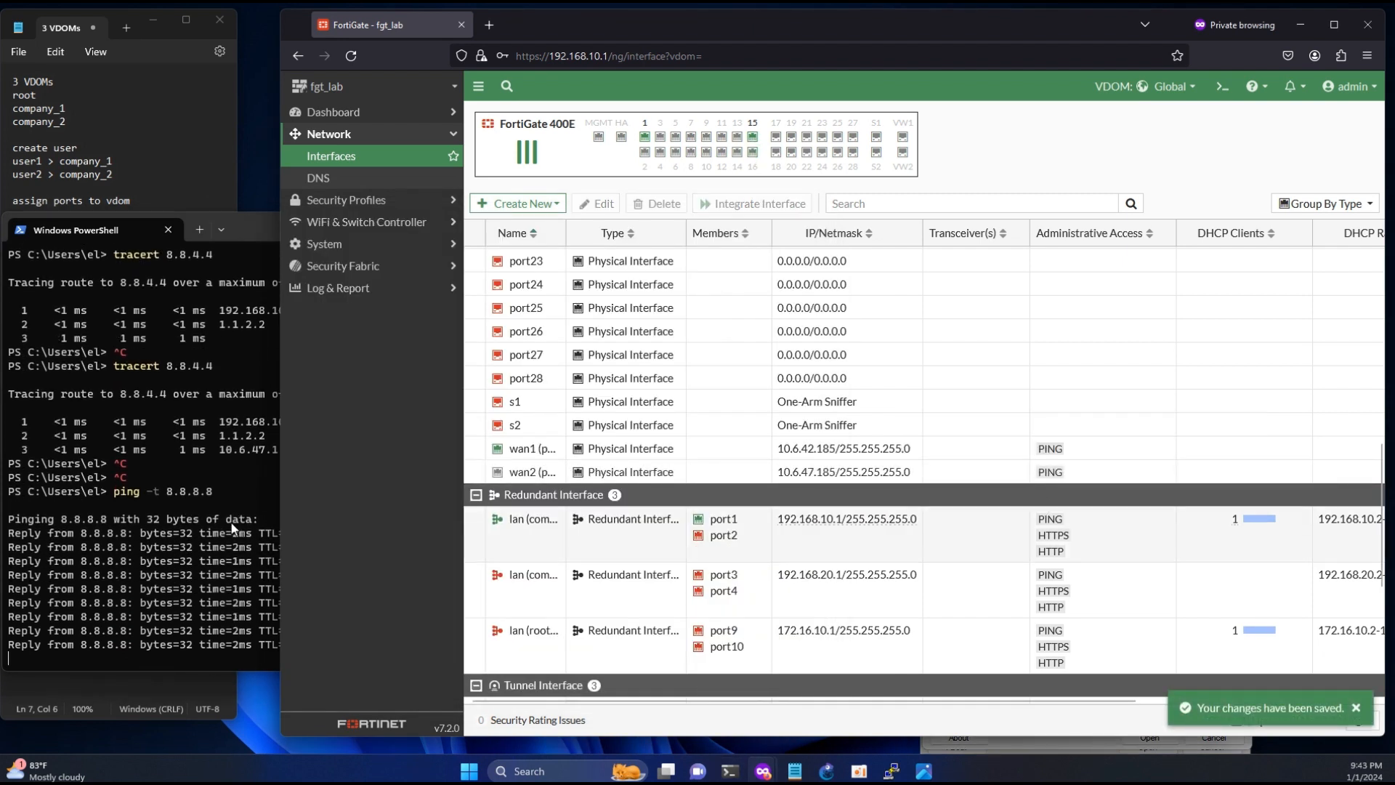
- Check the ping replies in PowerShell and run tracert 8.8.8.8 in a new terminal tab
click(233, 528)
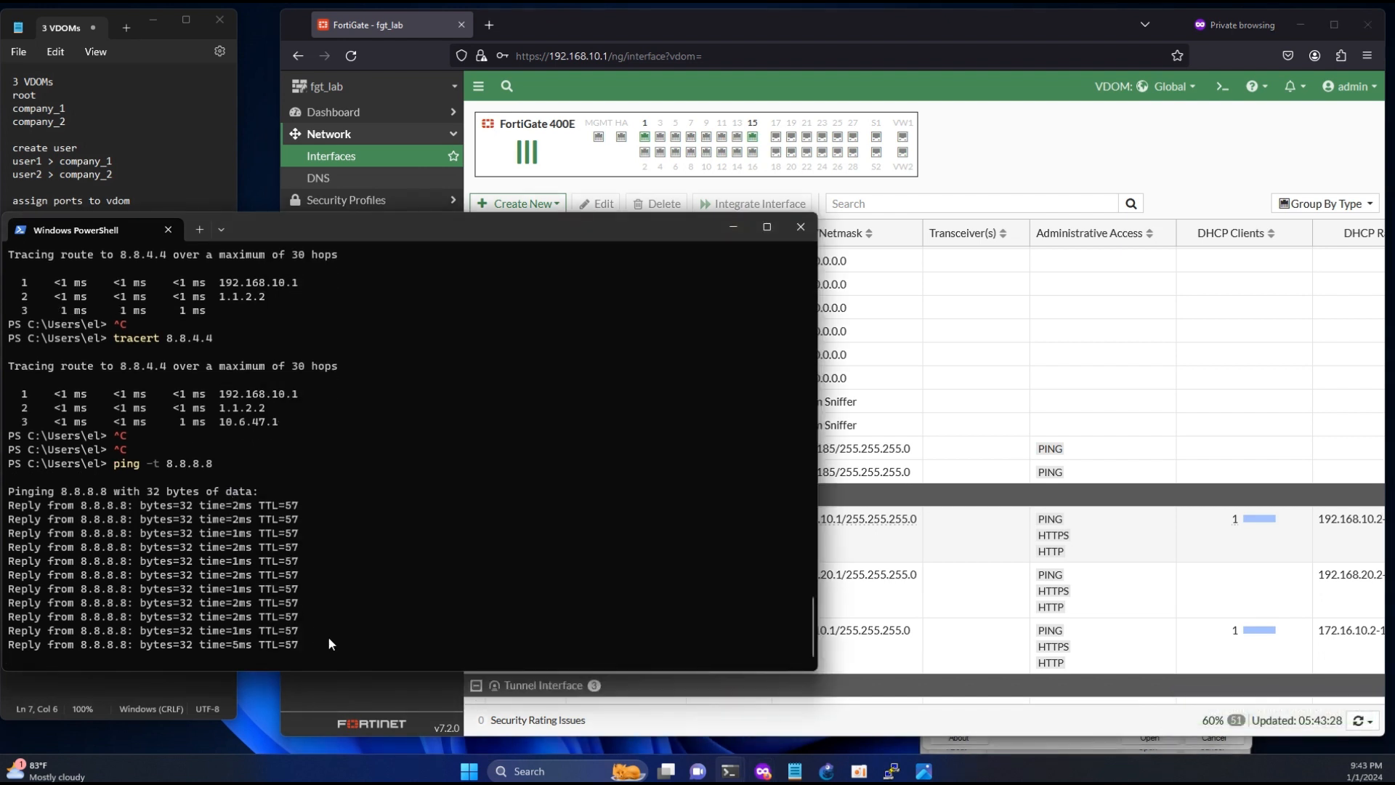
click(200, 229)
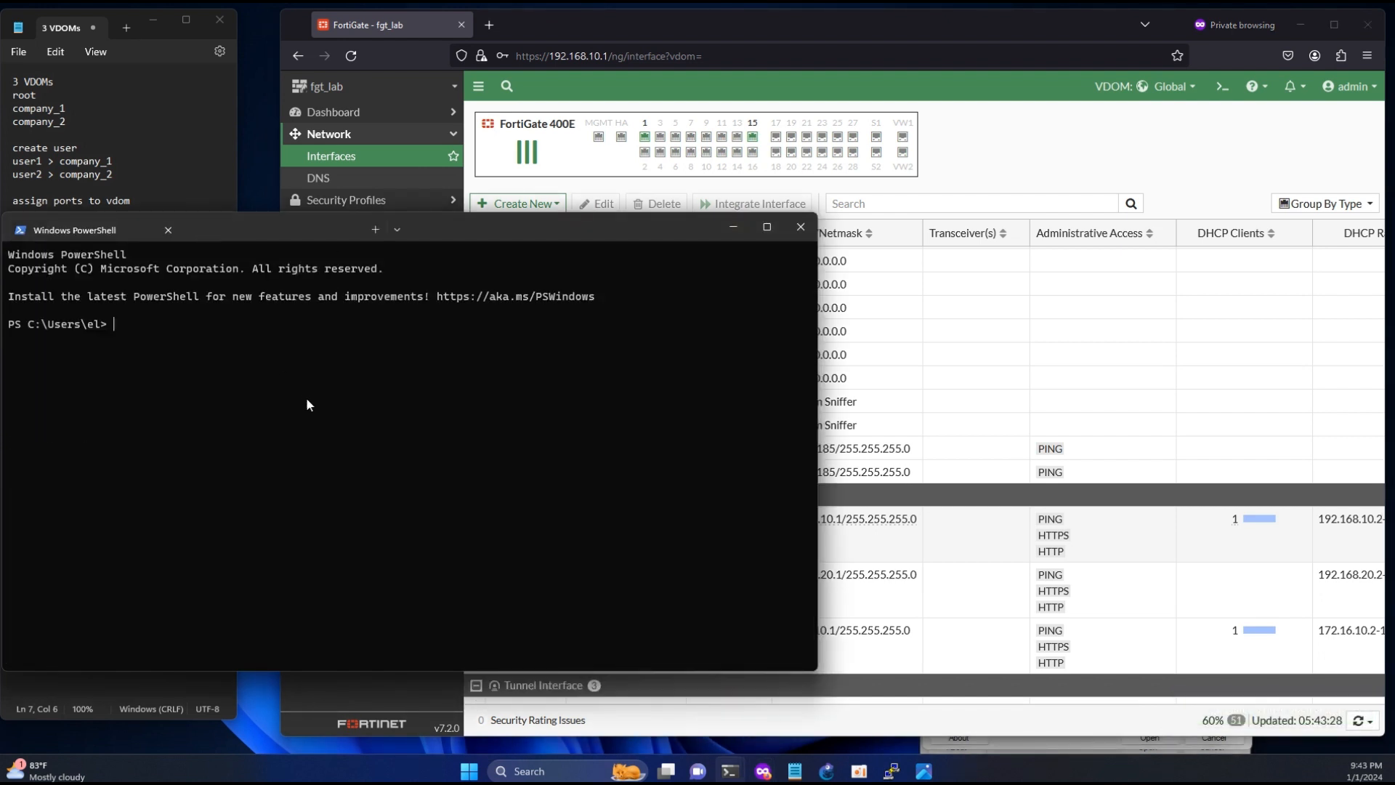
text(tracert 8.8.8.8)
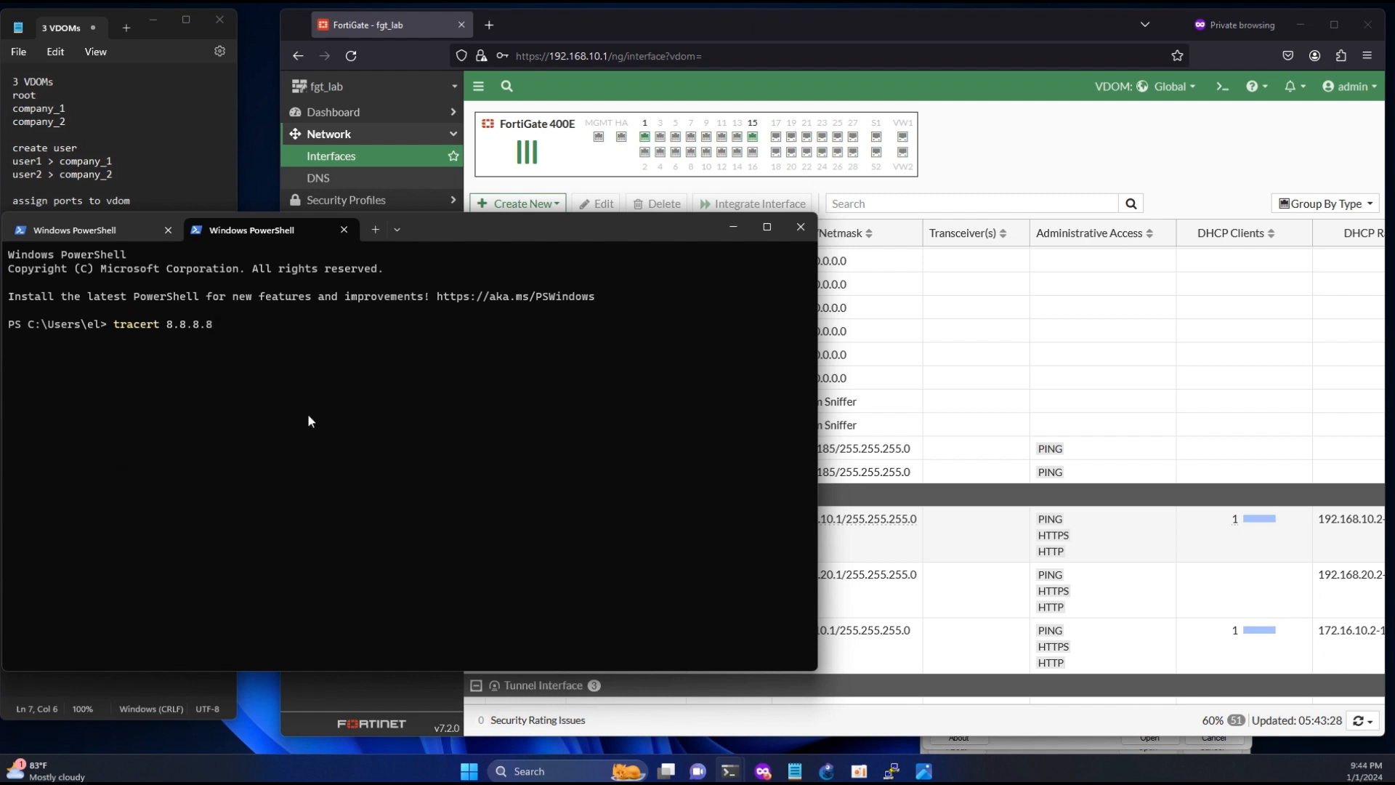
key(Return)
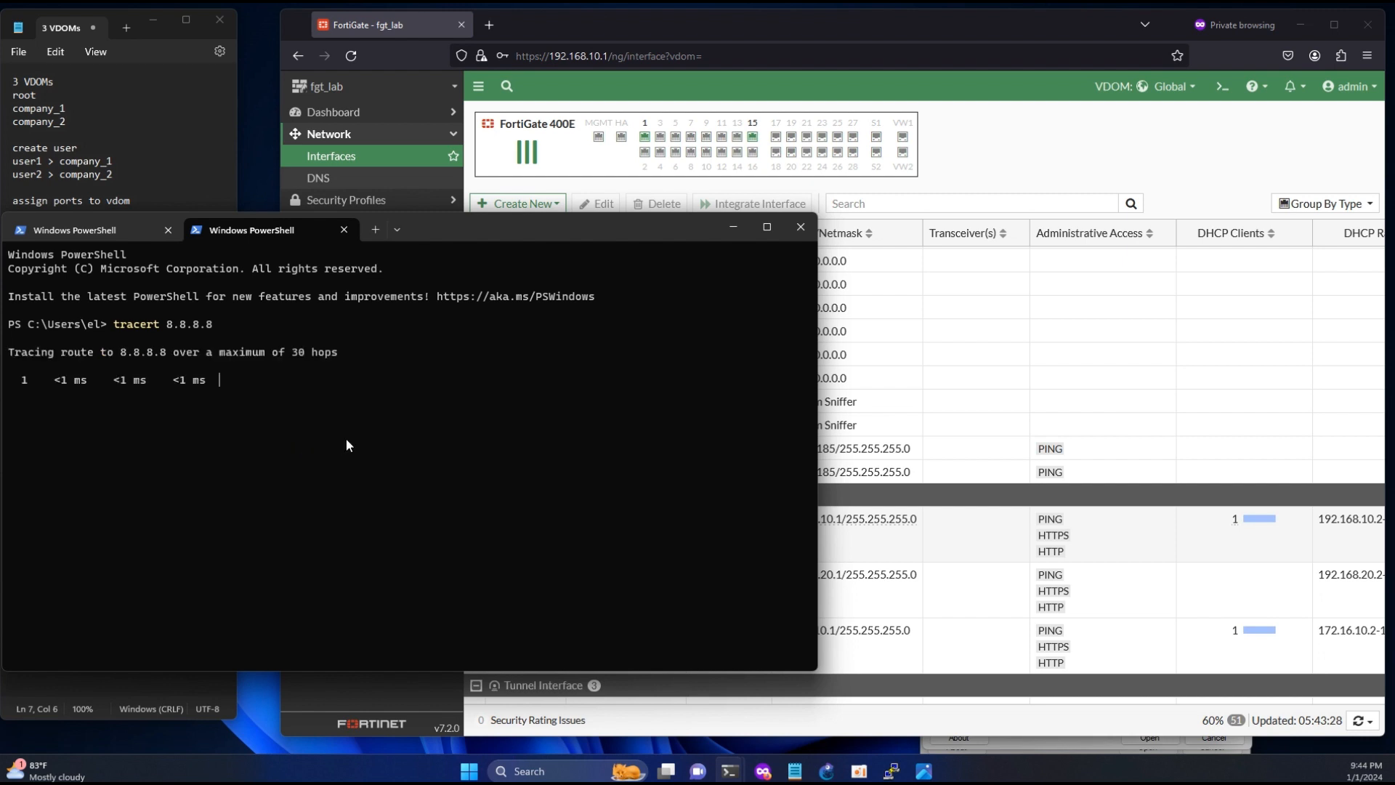
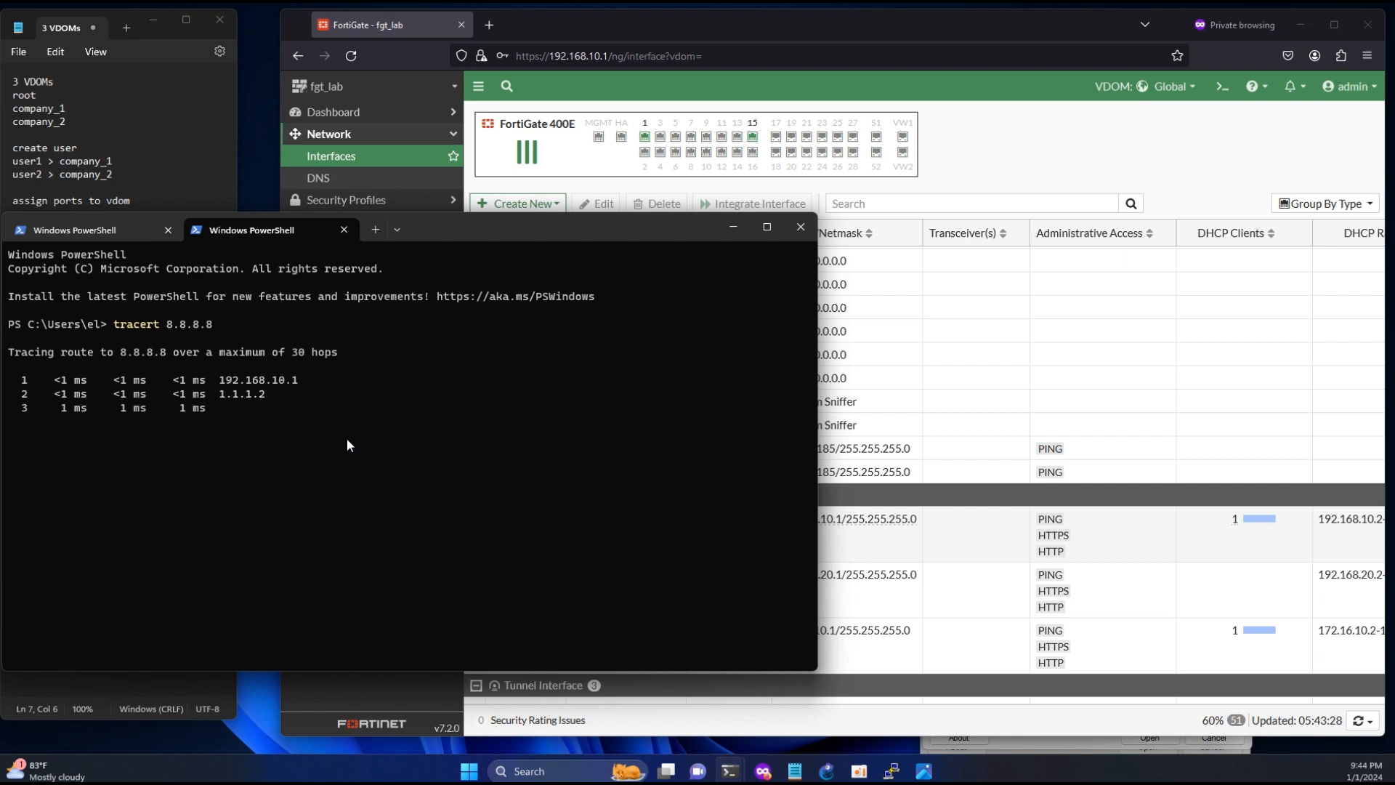
- Stop the trace to 8.8.8.8 and enable the wan2 interface in the FortiGate Global interface list
key(ctrl+c)
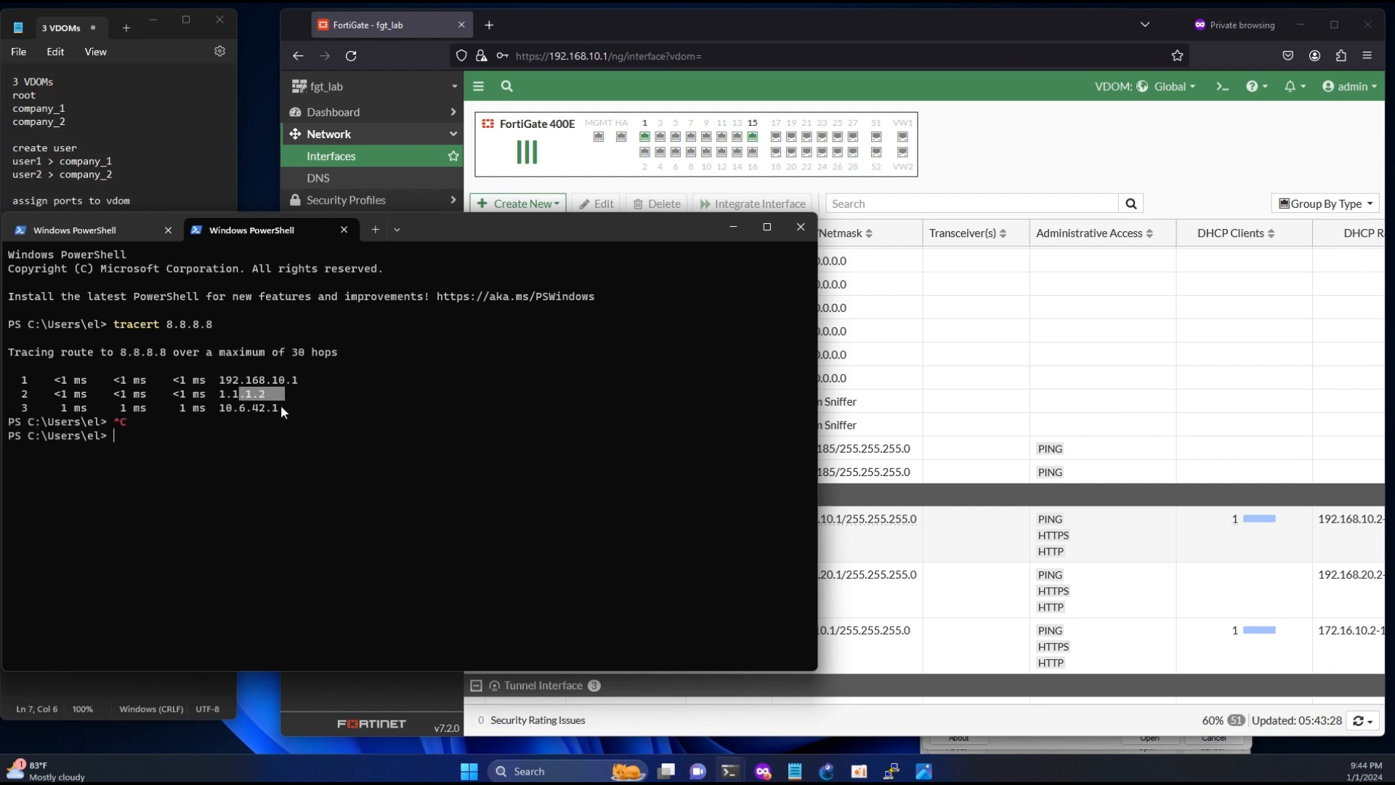
click(865, 472)
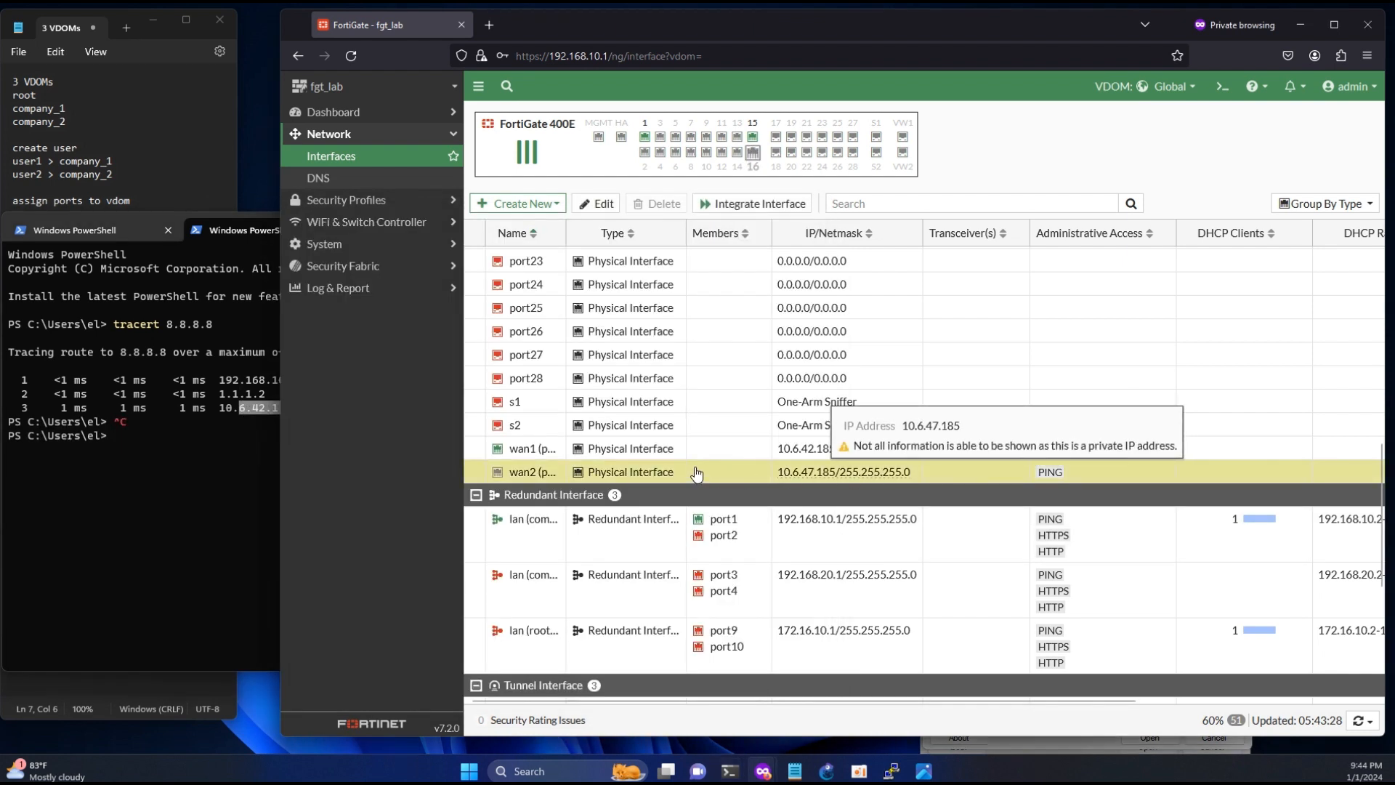
right_click(534, 550)
mouse_move(592, 559)
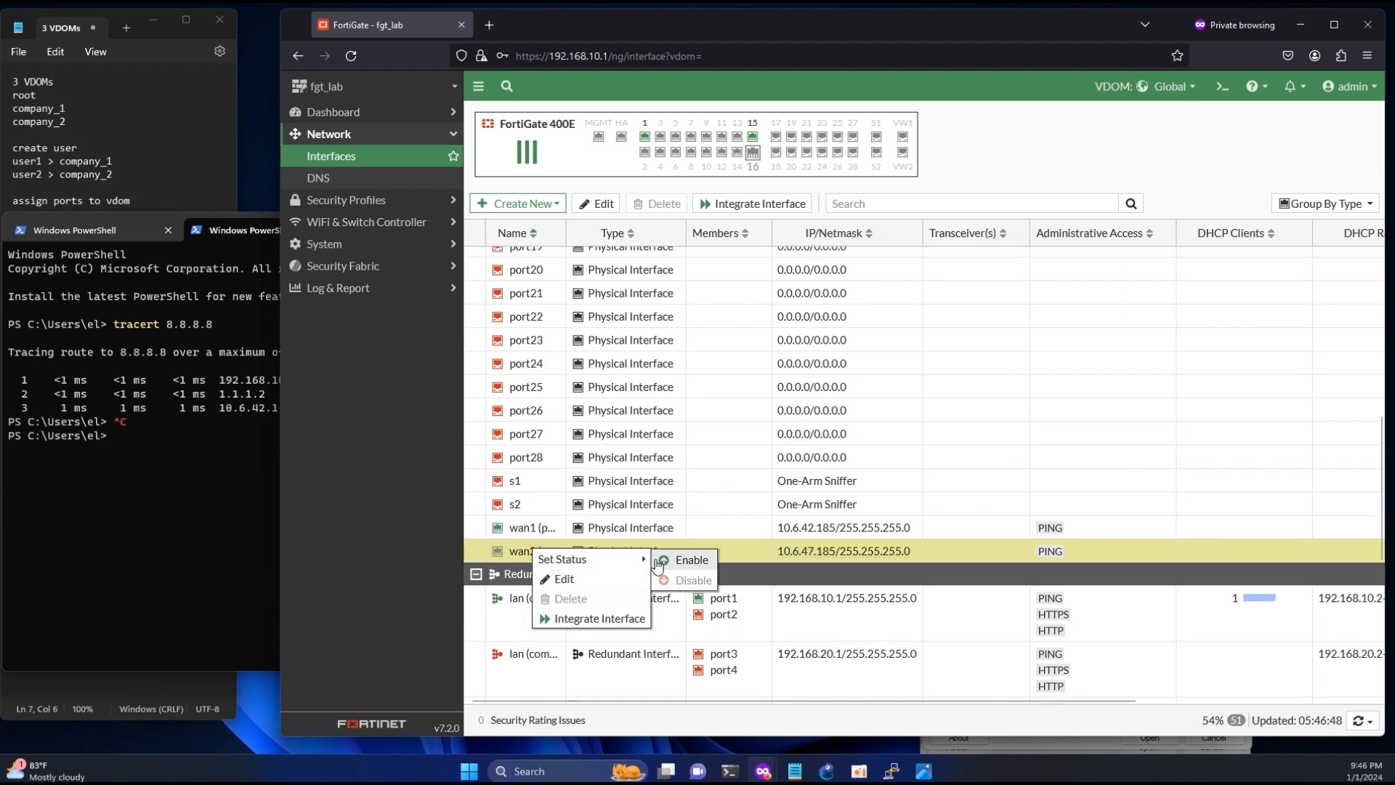
click(661, 560)
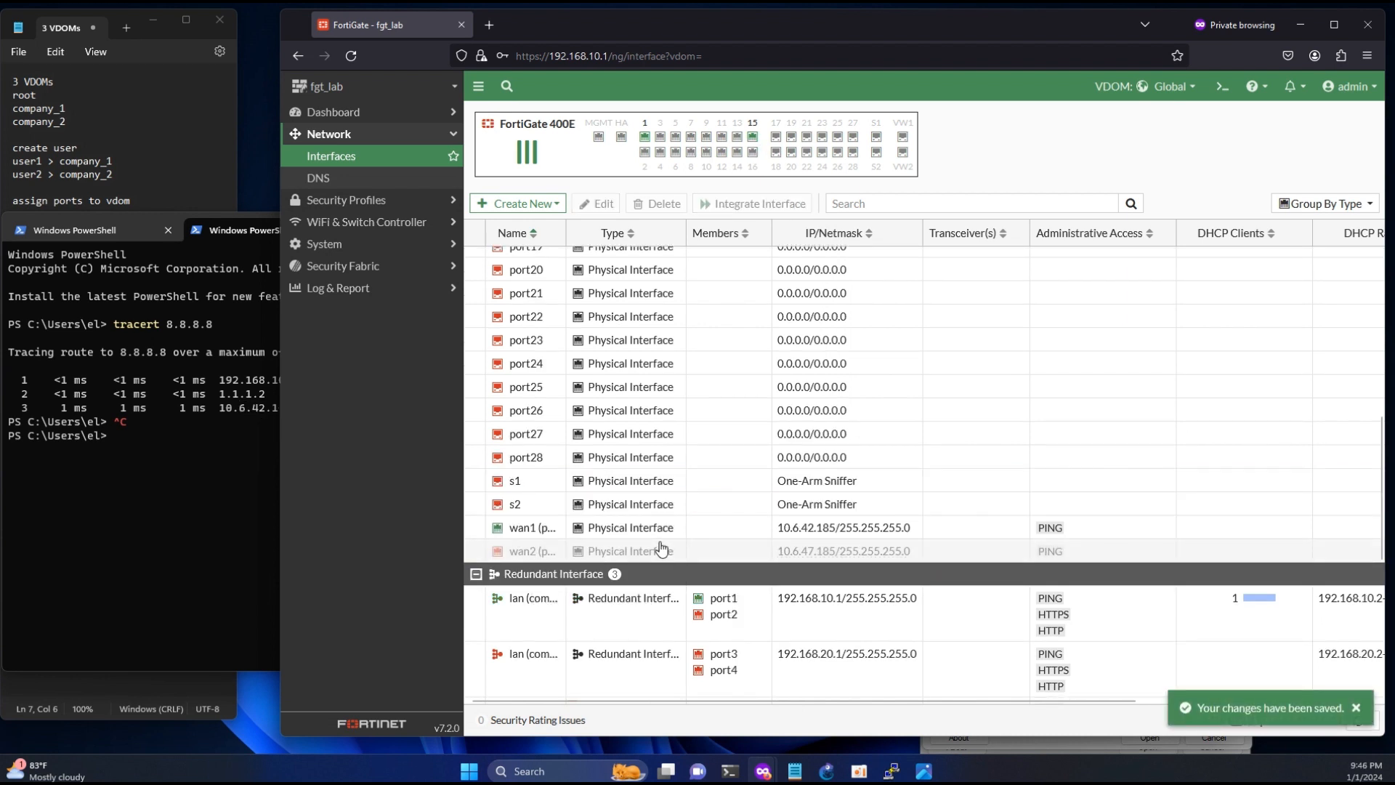
- Log out of the admin account and check the company_2 port assignment in the notes
click(1192, 91)
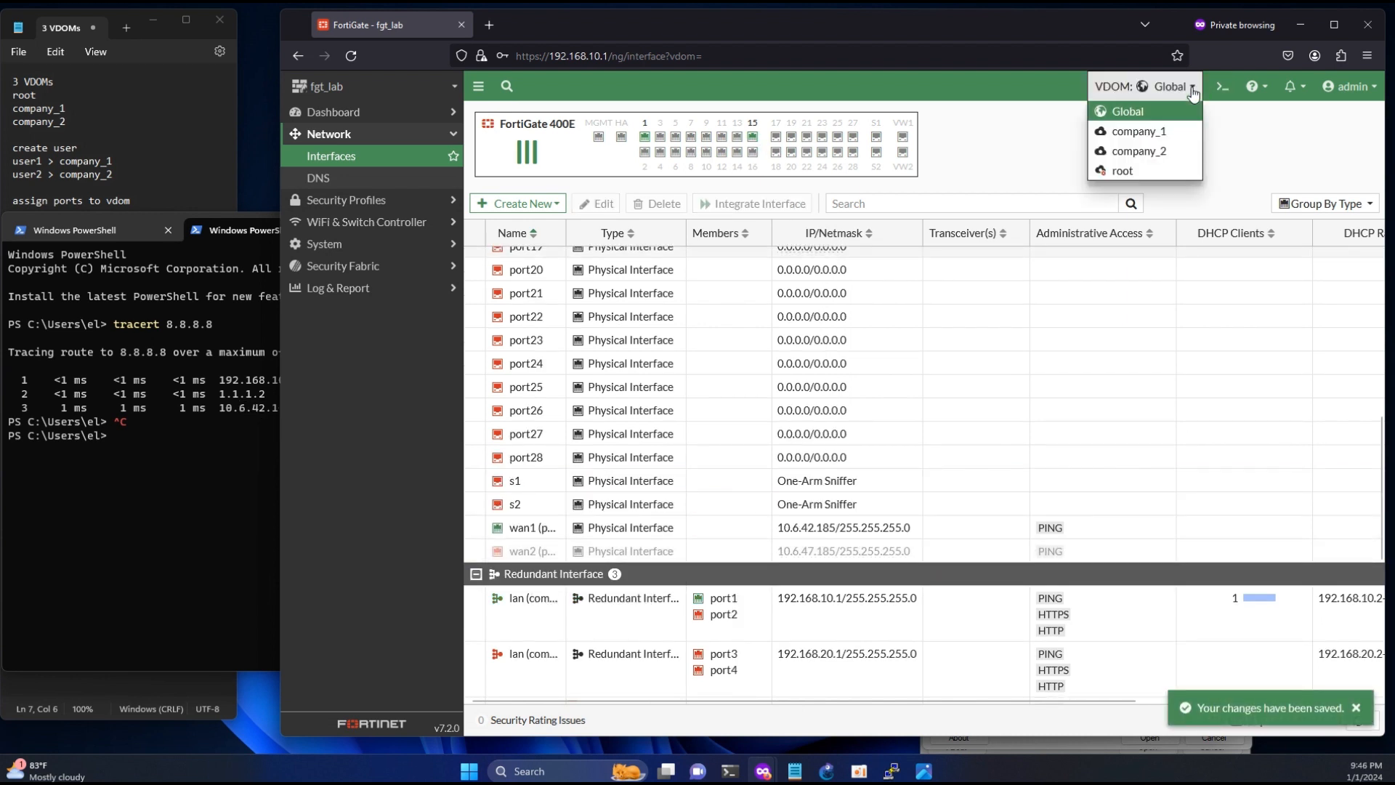
click(1351, 92)
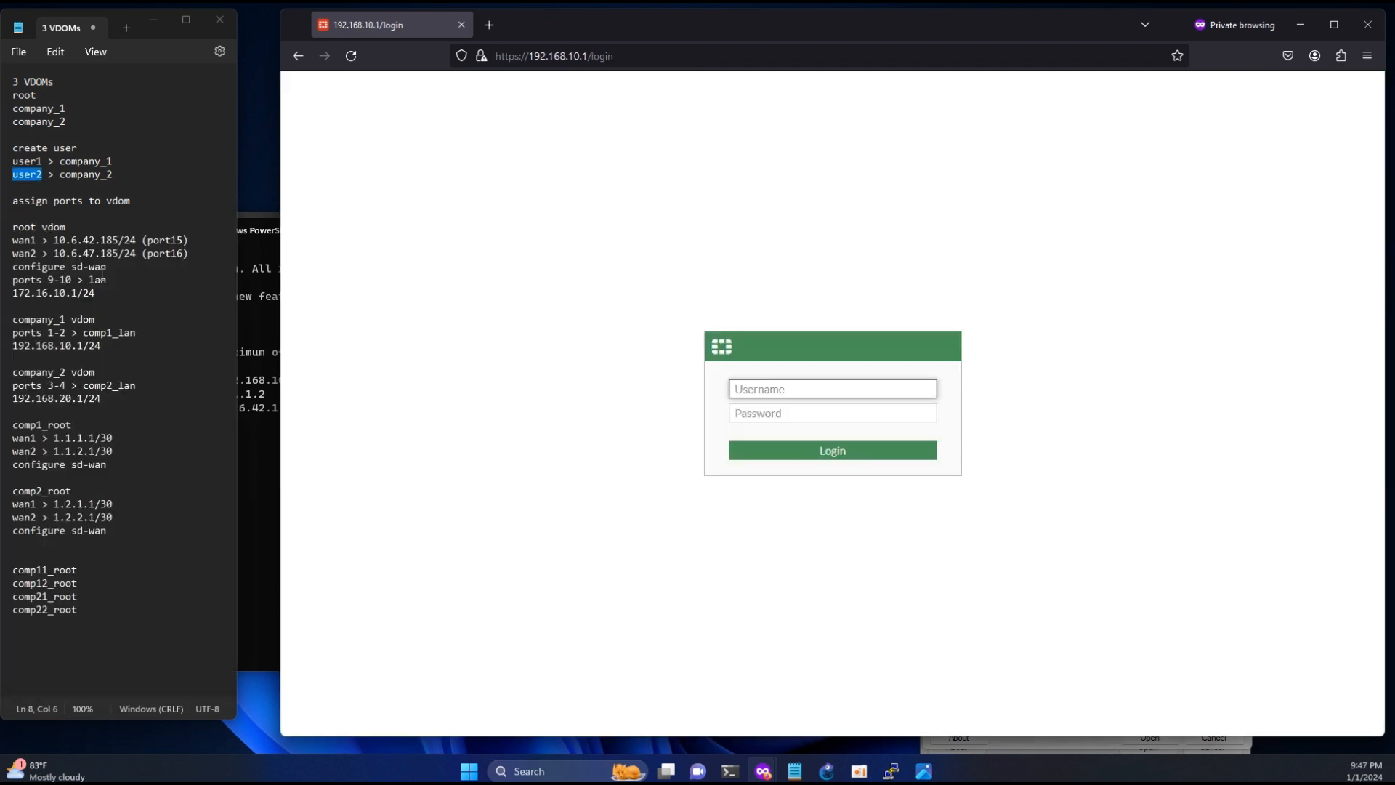
click(81, 345)
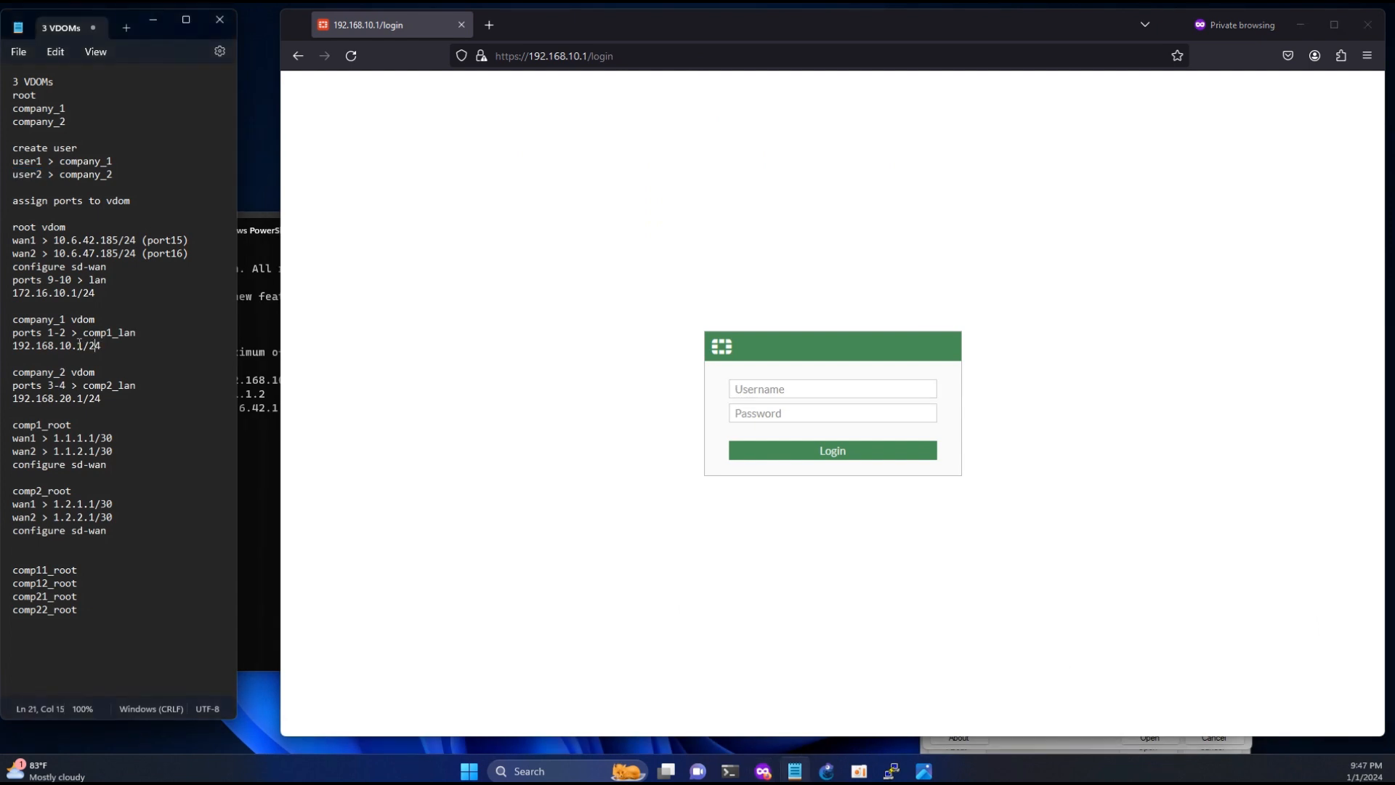
double_click(56, 385)
- Run ipconfig in PowerShell and compare the PC's IPv4 address with the company_2 LAN address in the notes
mouse_move(730, 771)
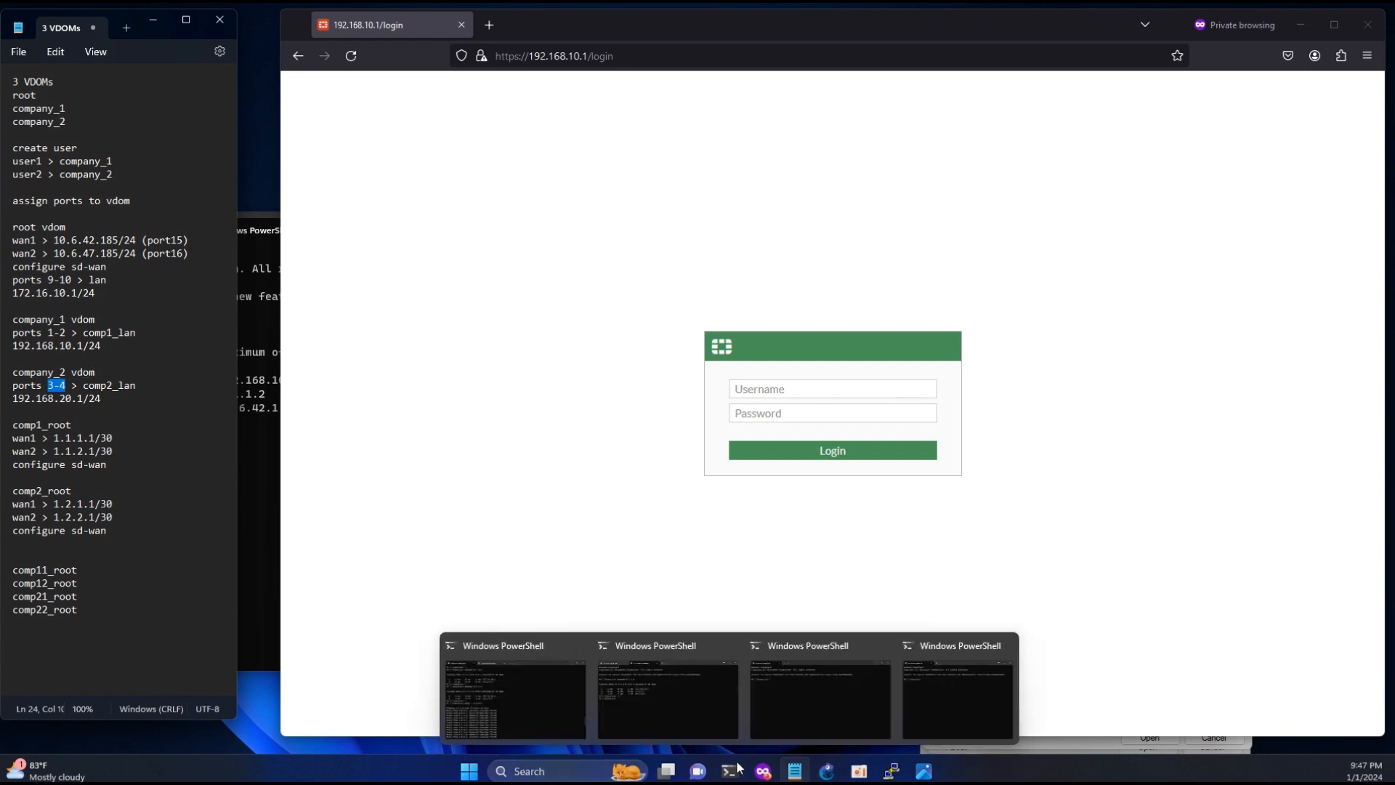
click(691, 718)
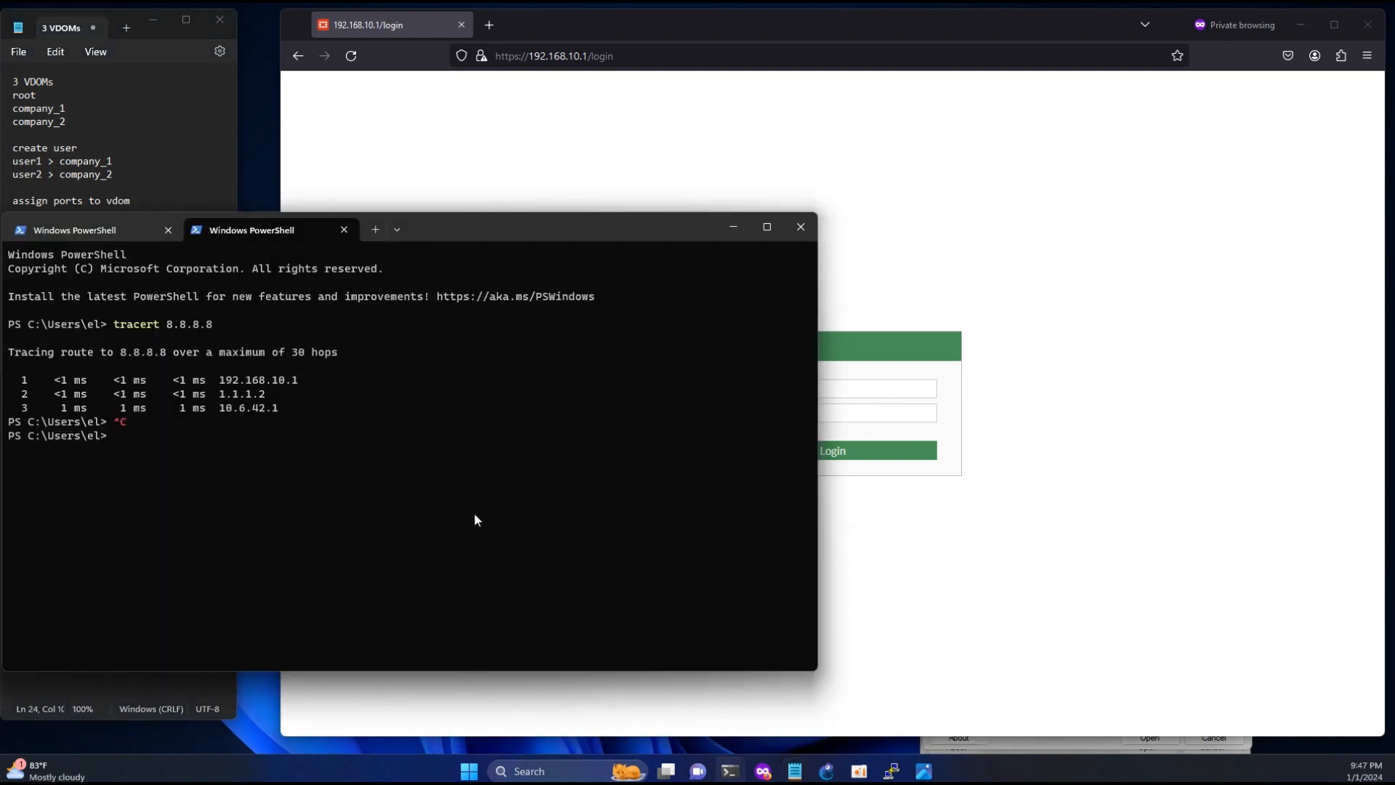
text(ipconfig)
key(Return)
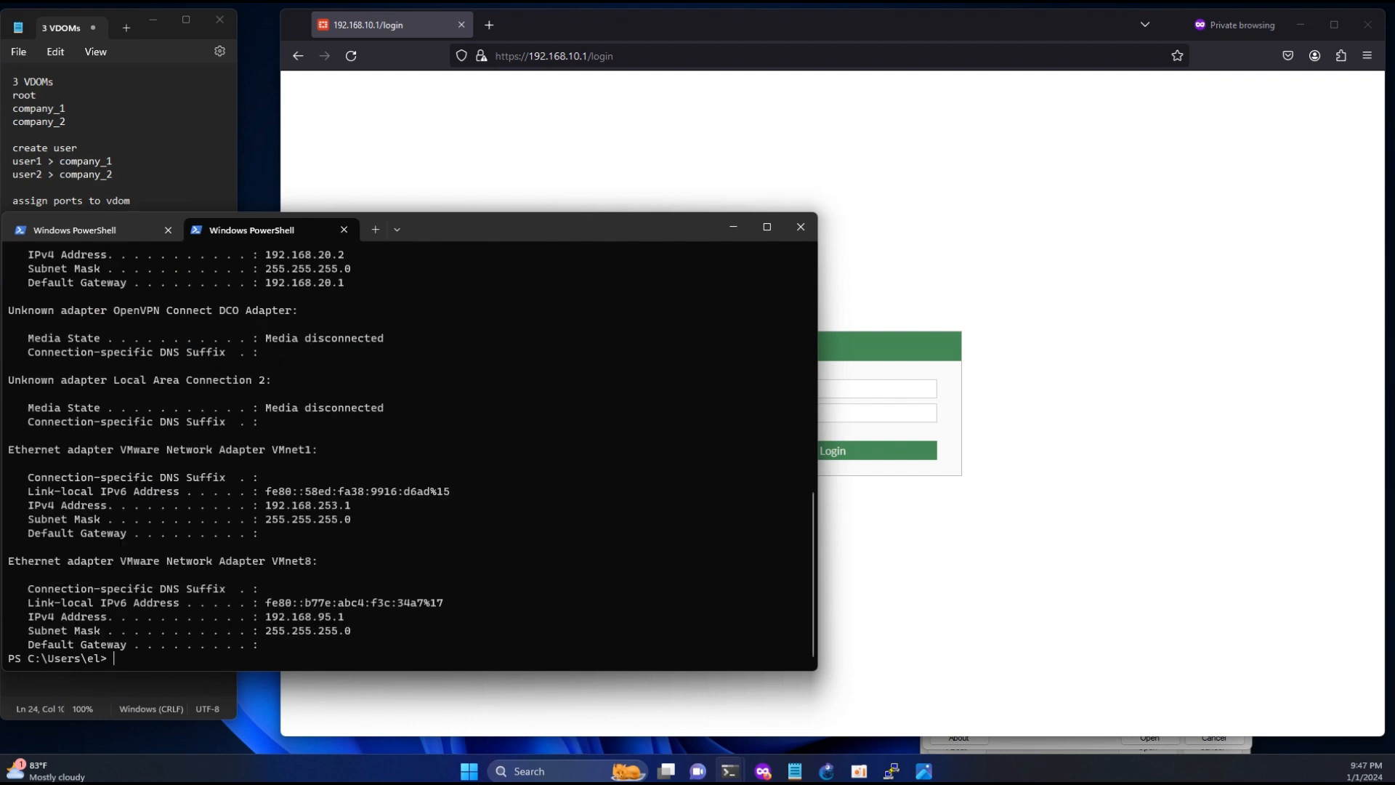
click(137, 164)
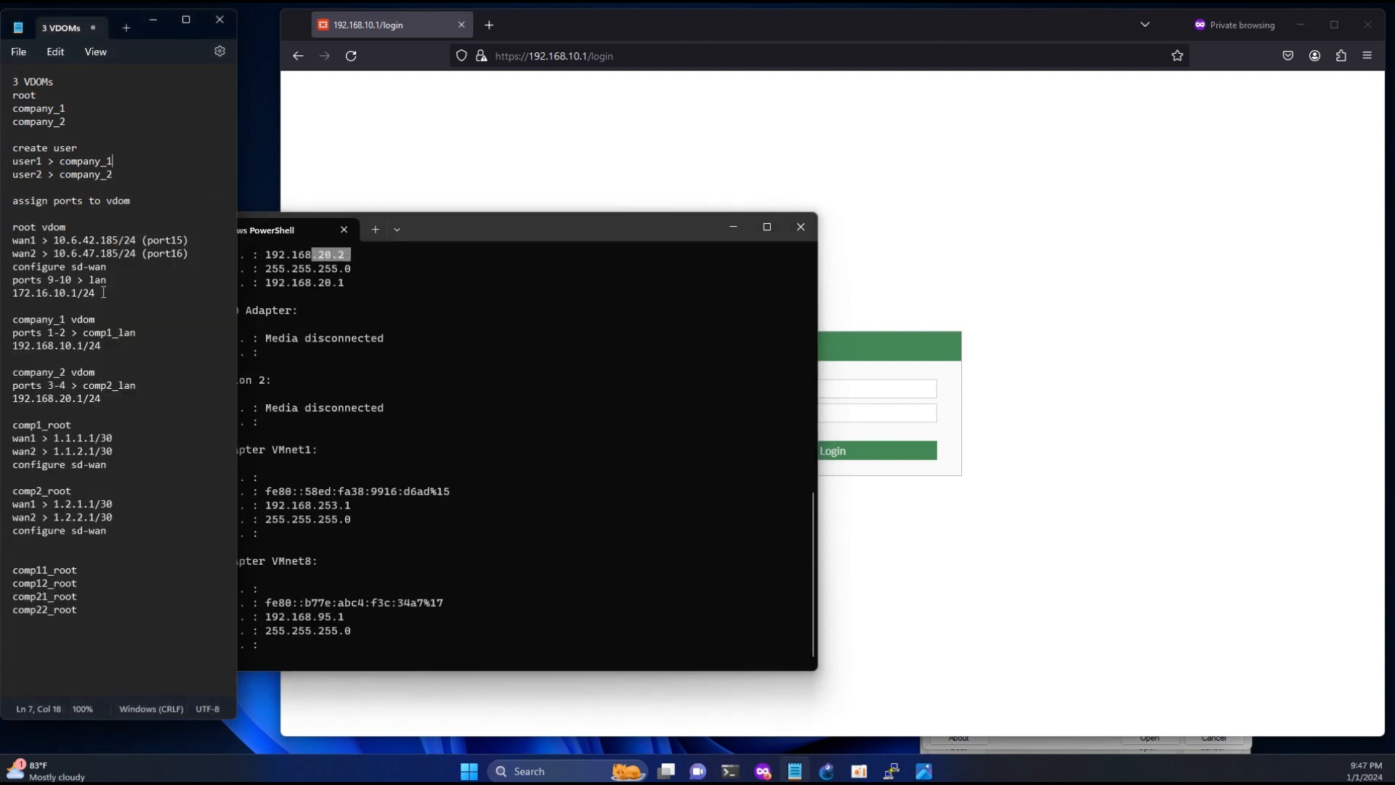
click(84, 397)
drag(84, 397, 16, 401)
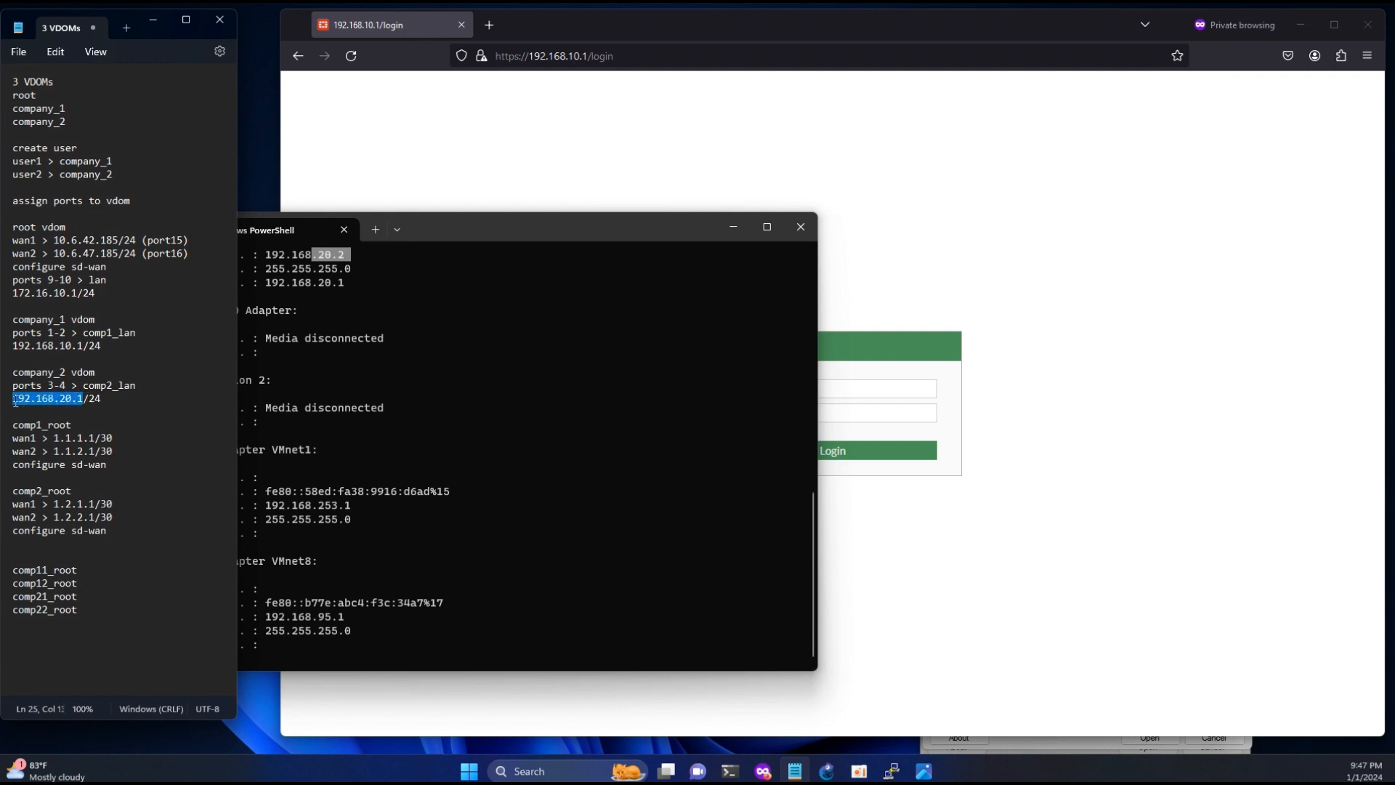
click(536, 56)
click(585, 56)
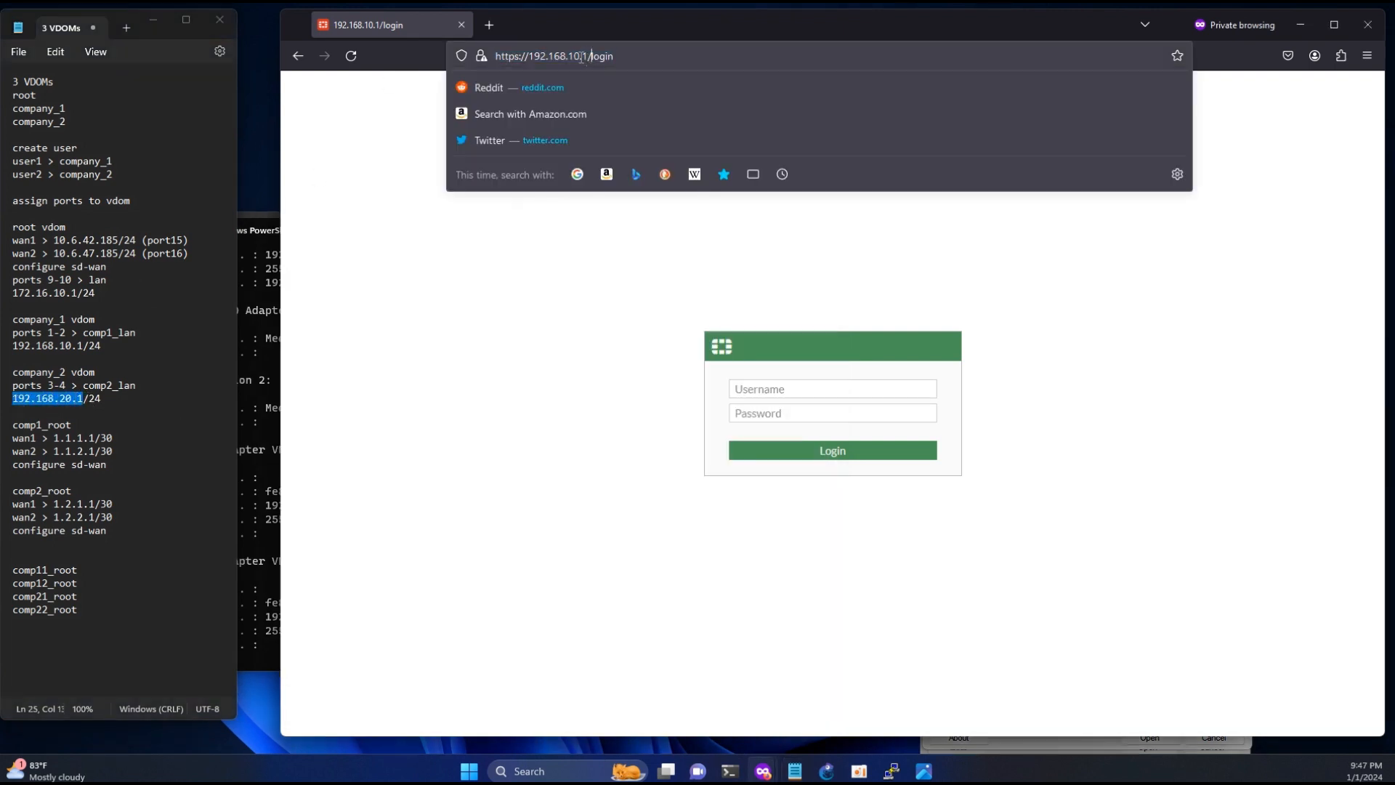
click(575, 56)
key(BackSpace)
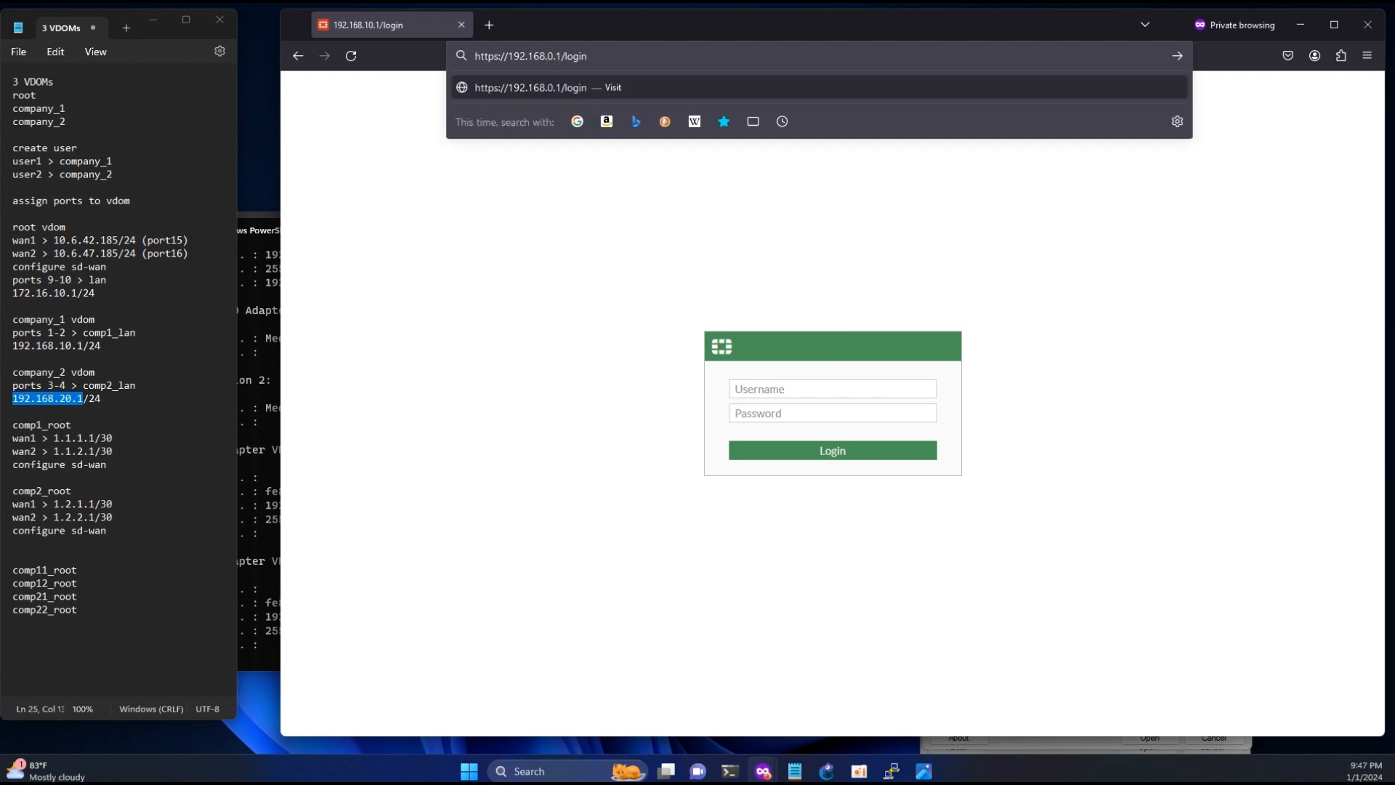
text(2)
key(Return)
click(1091, 476)
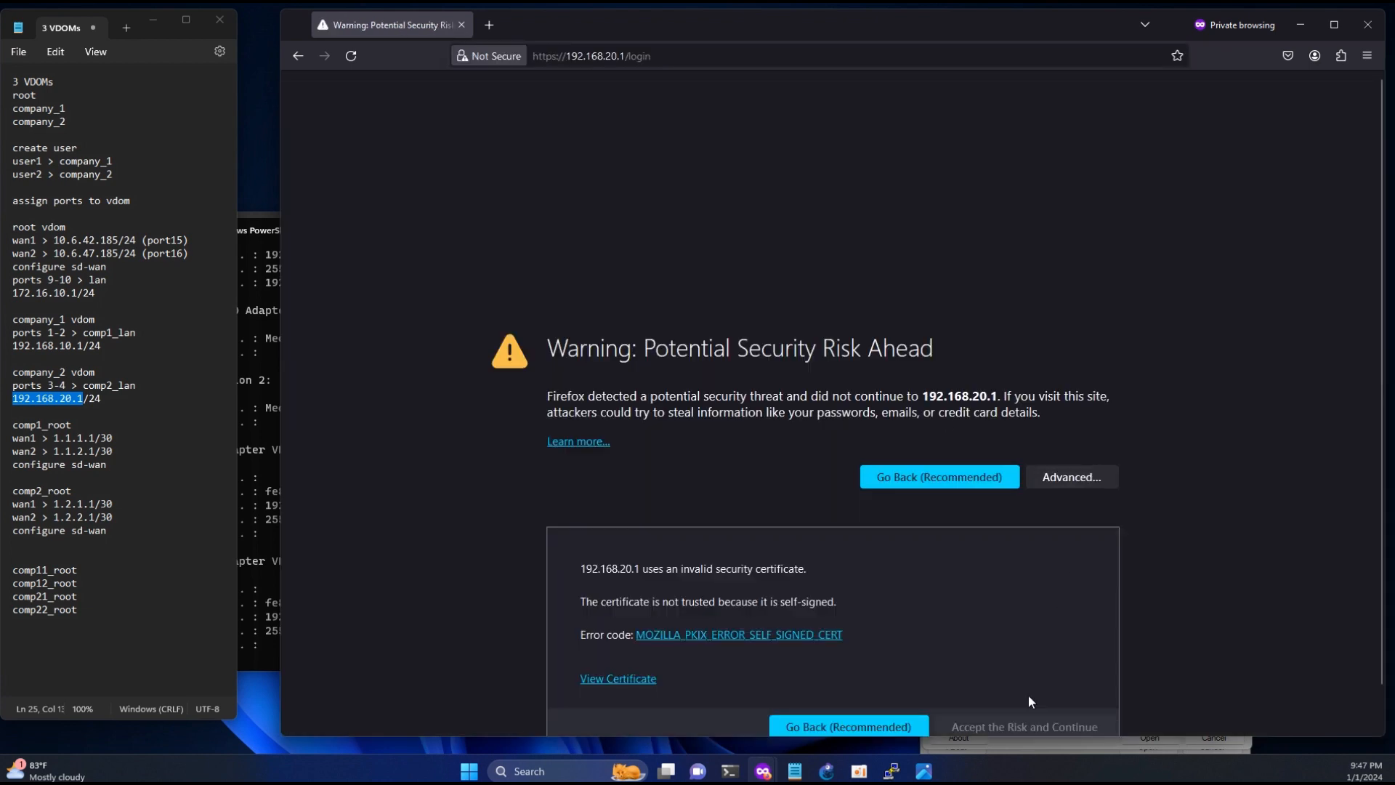
click(1024, 723)
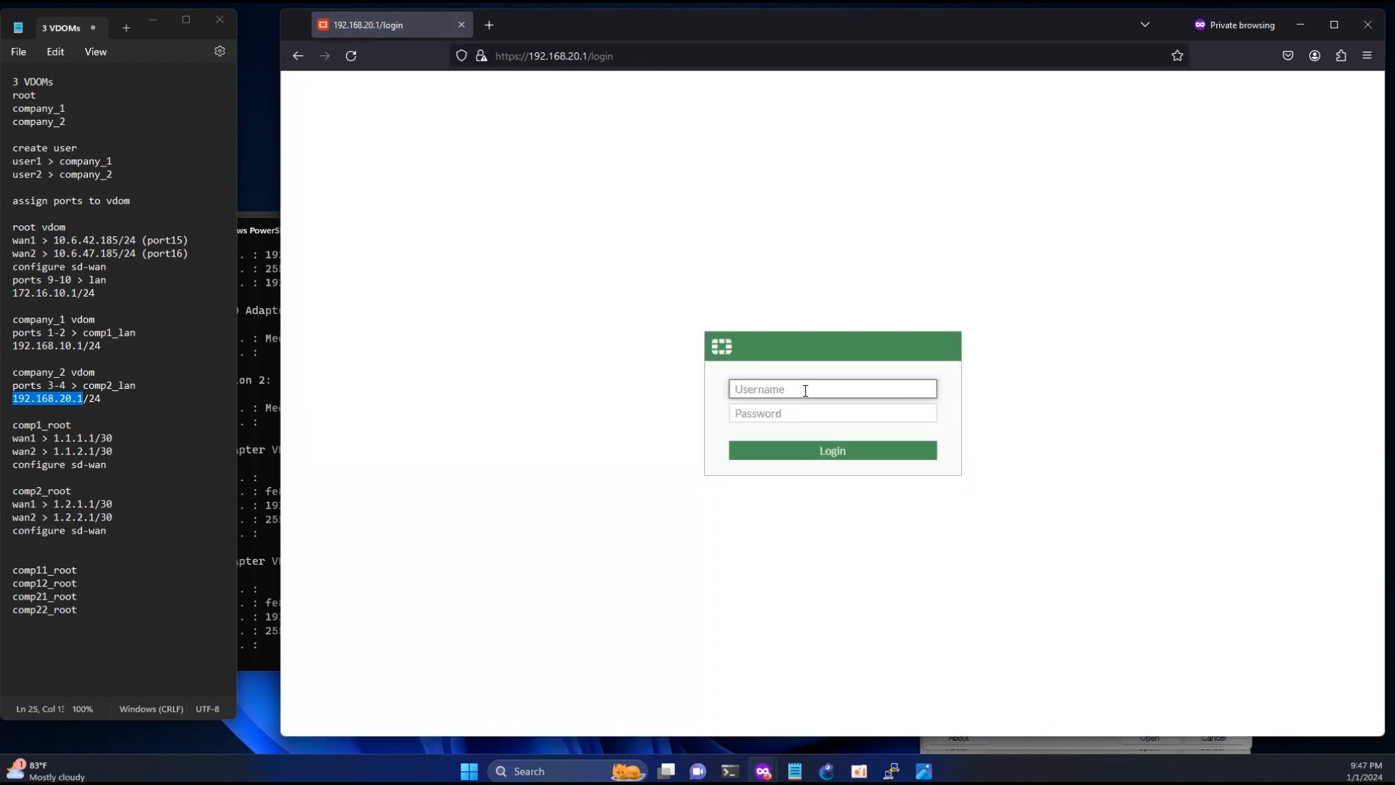
- Log in to the FortiGate as user2 with the account password
text(user2)
key(Tab)
text(**)
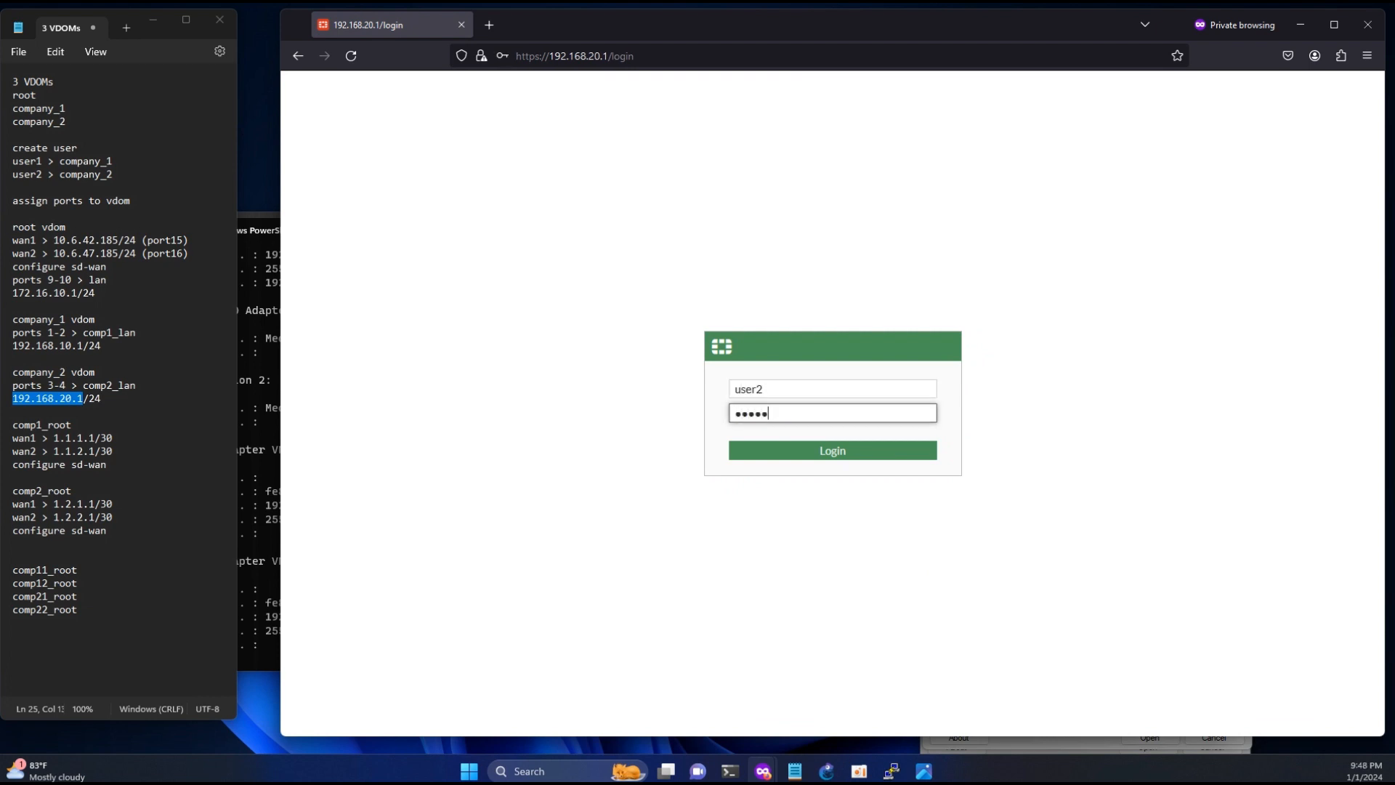
key(Return)
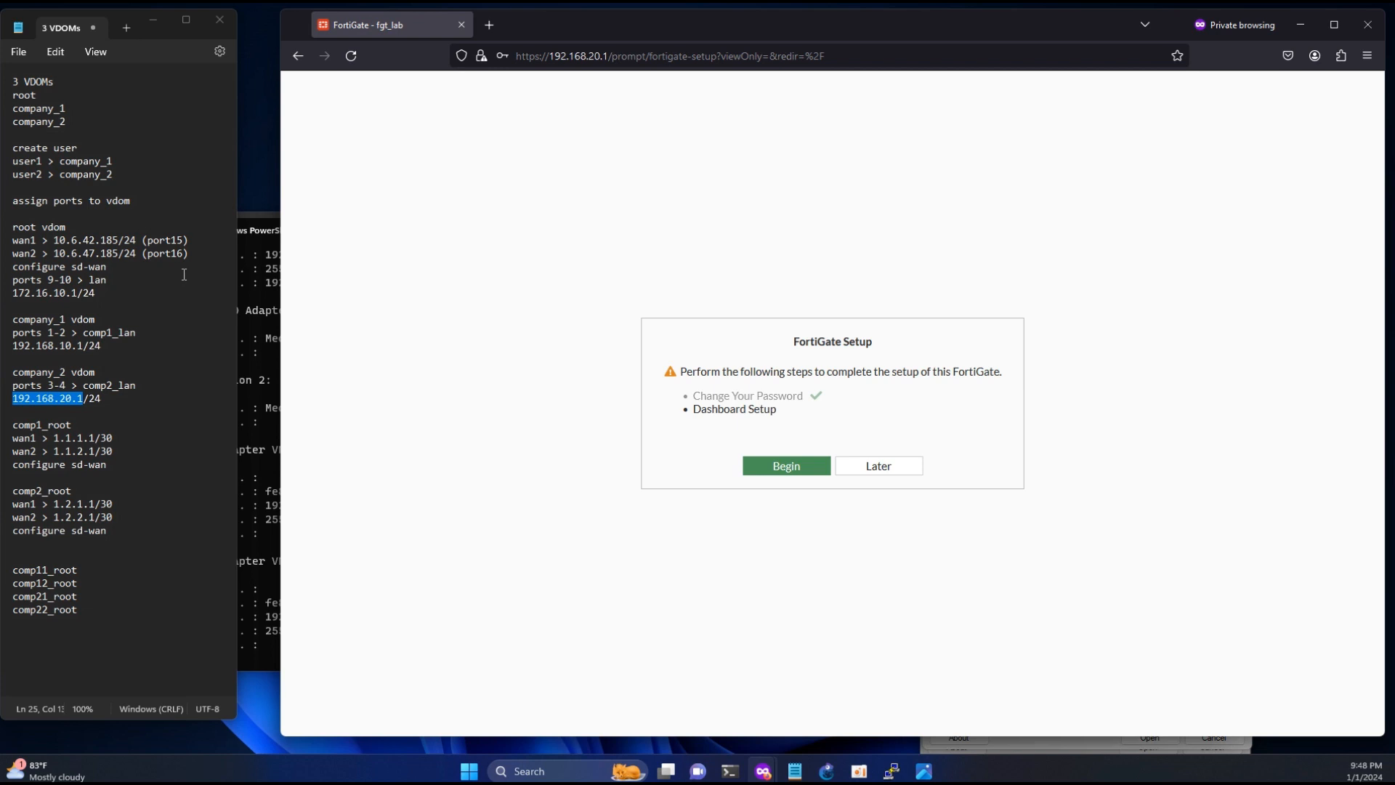
- Complete the initial FortiGate setup for user2 with the Optimal dashboard option
click(799, 468)
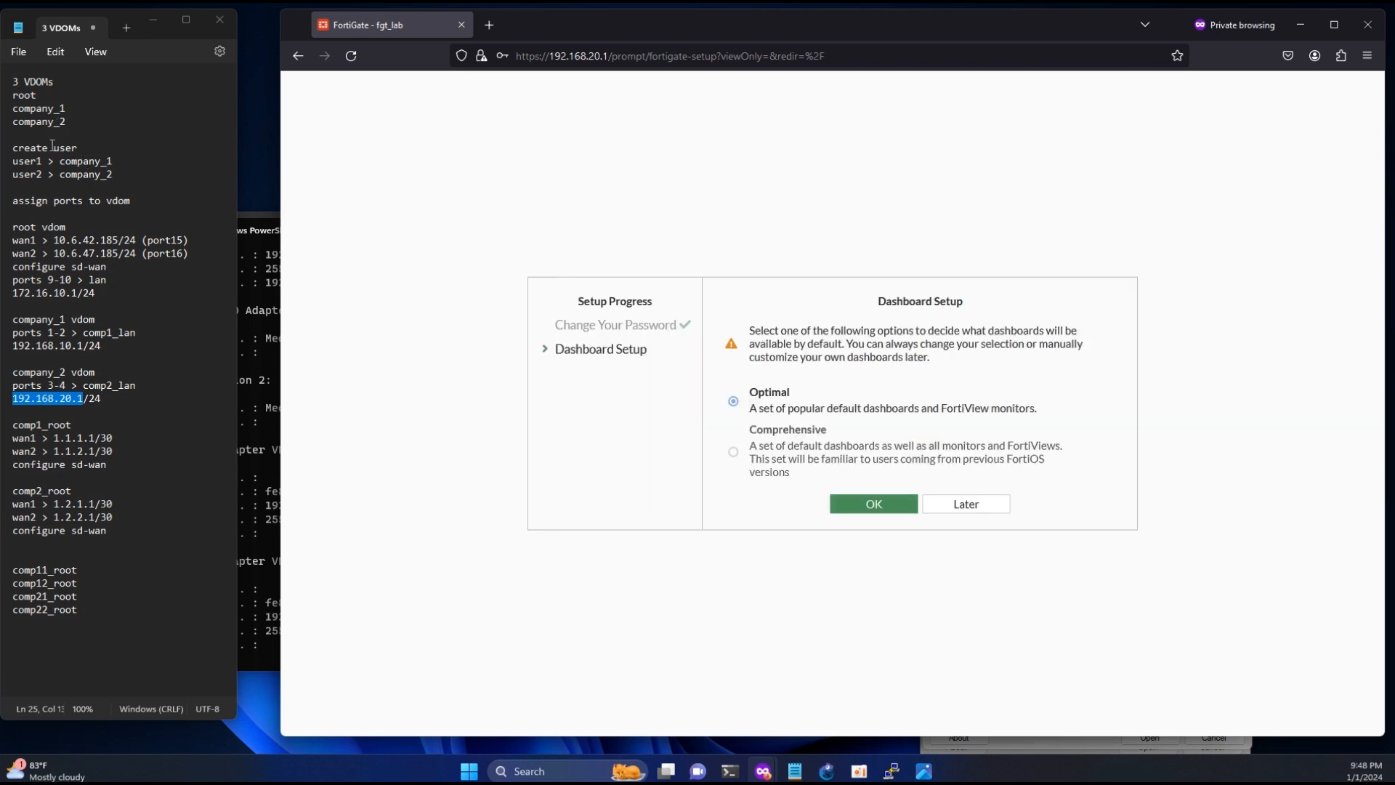
drag(42, 175, 19, 175)
click(873, 504)
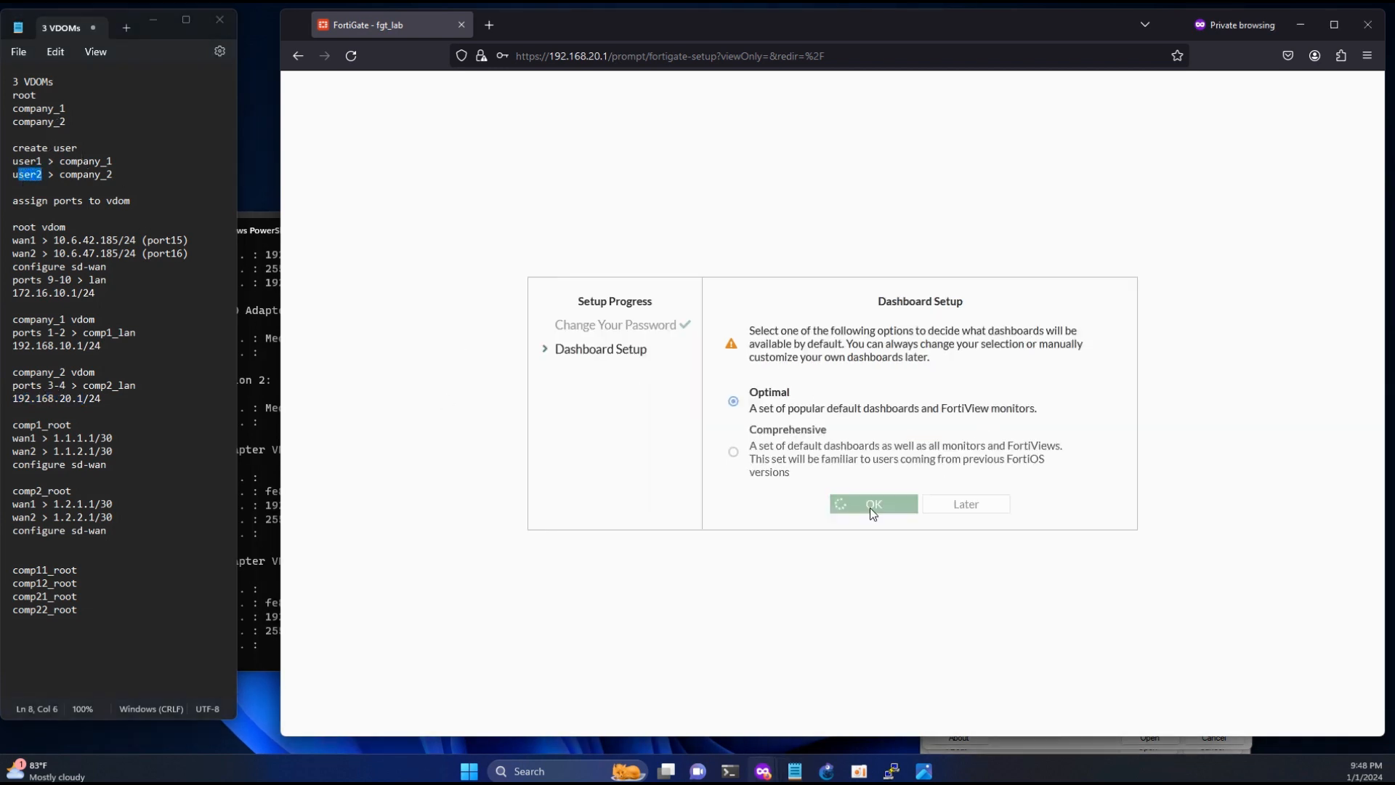
click(880, 587)
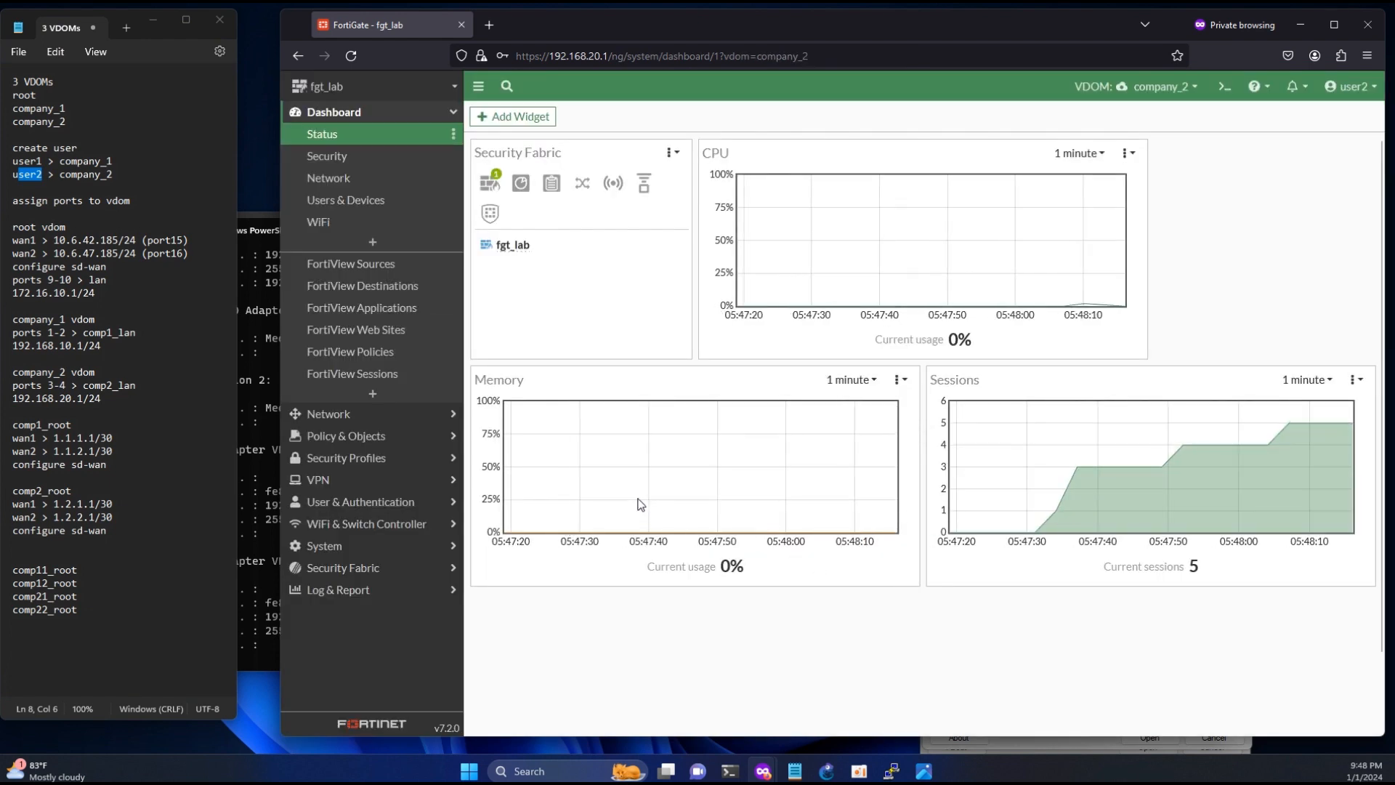
- Open the company_2 interface list and examine the comp2_lan address and the comp21_root and comp22_root VDOM links
click(361, 413)
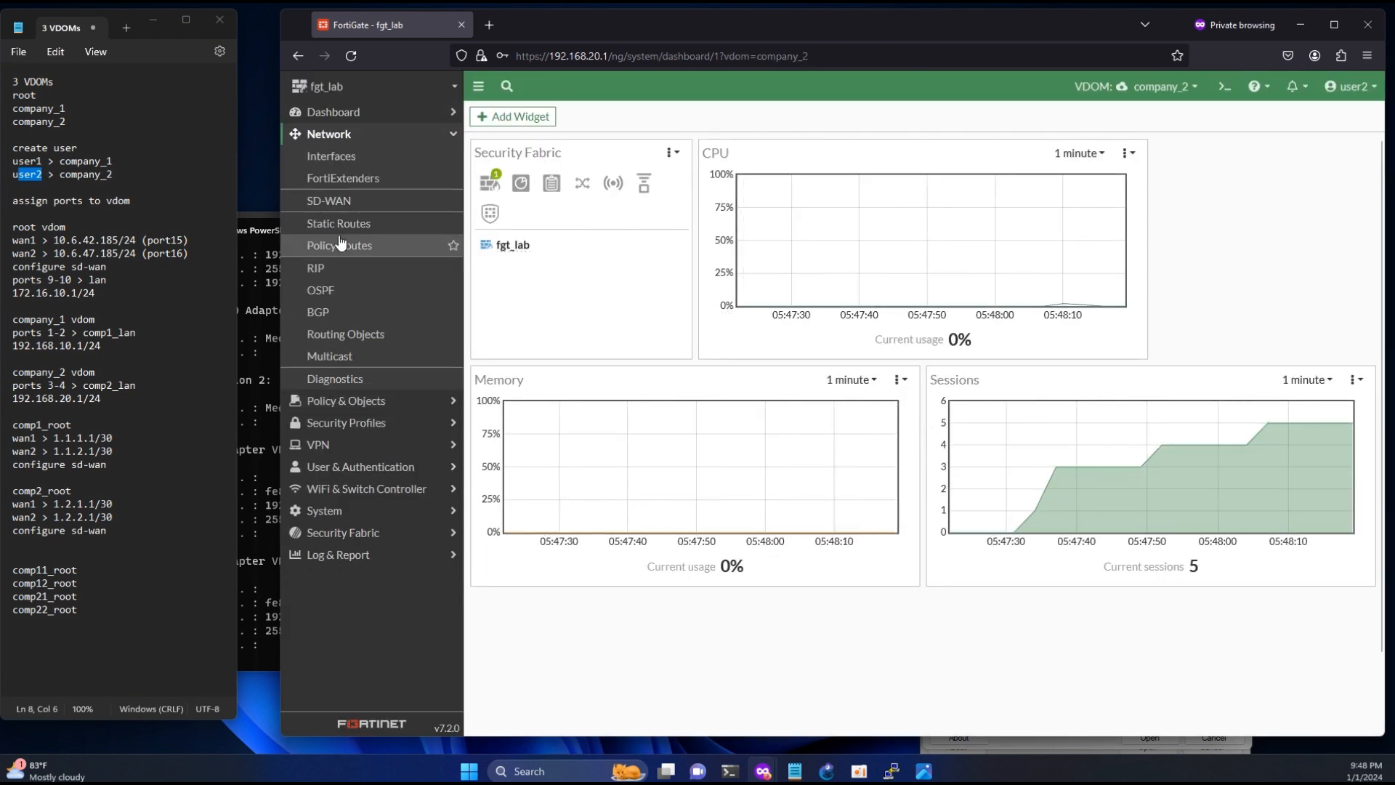
click(341, 156)
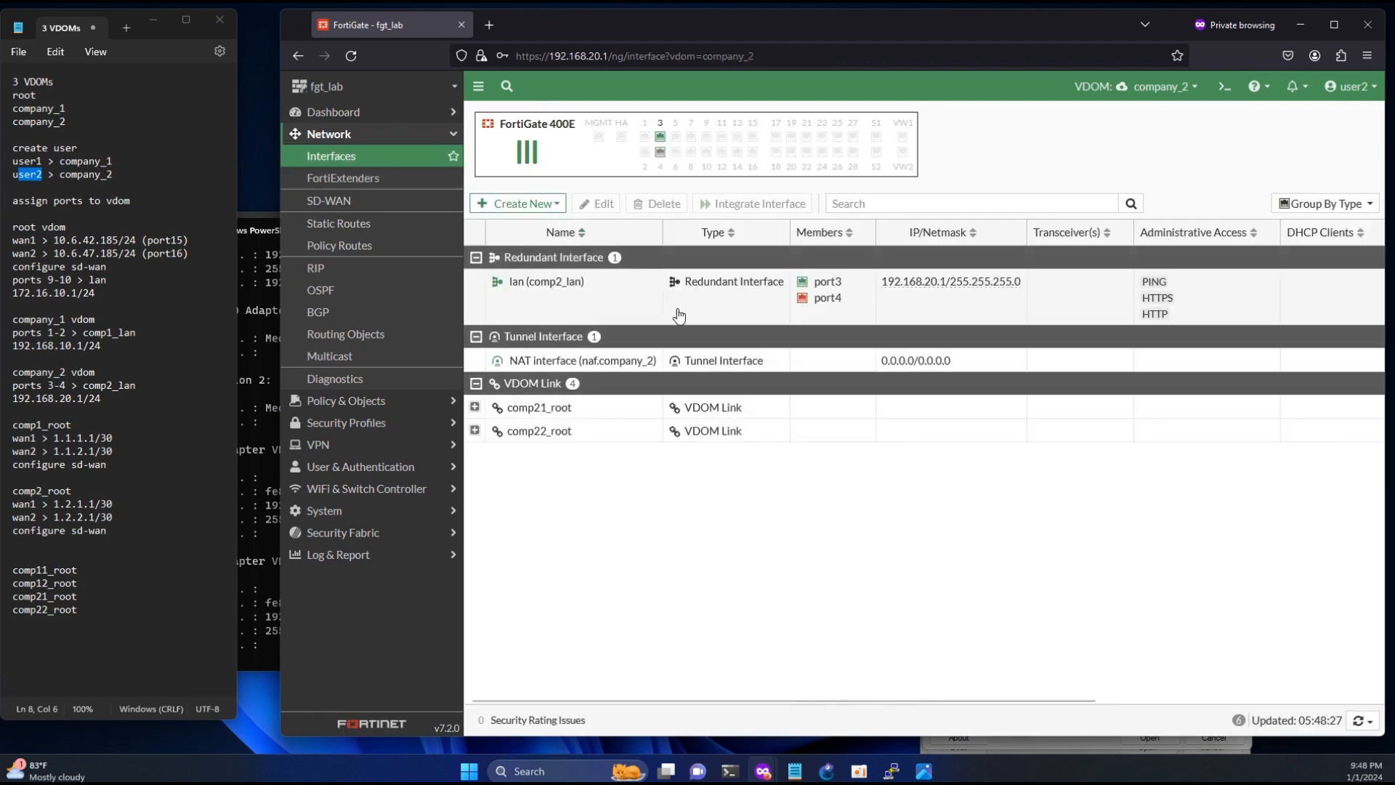
drag(1022, 282, 971, 282)
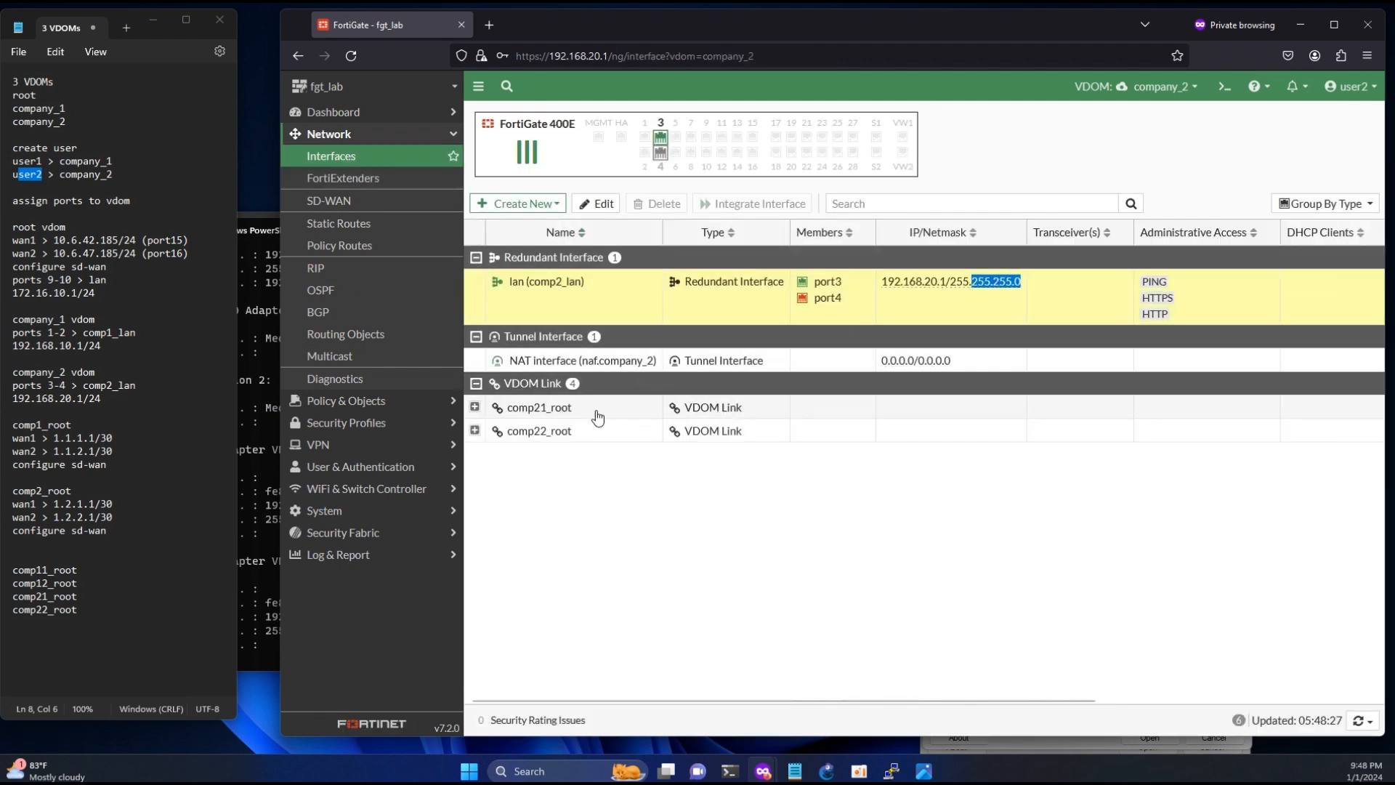
click(574, 438)
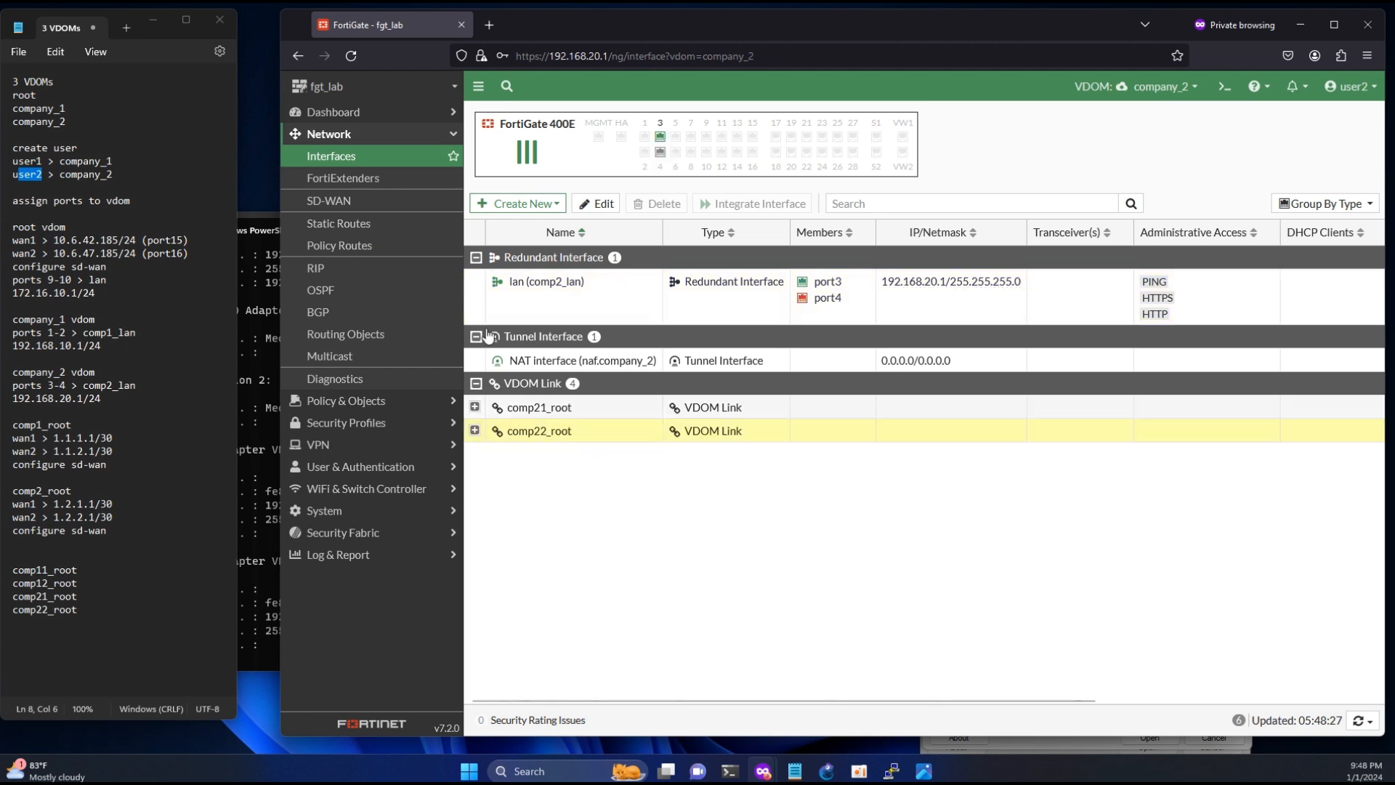
- Create an SD-WAN zone named comp2_wan in the company_2 VDOM without interface members
click(330, 201)
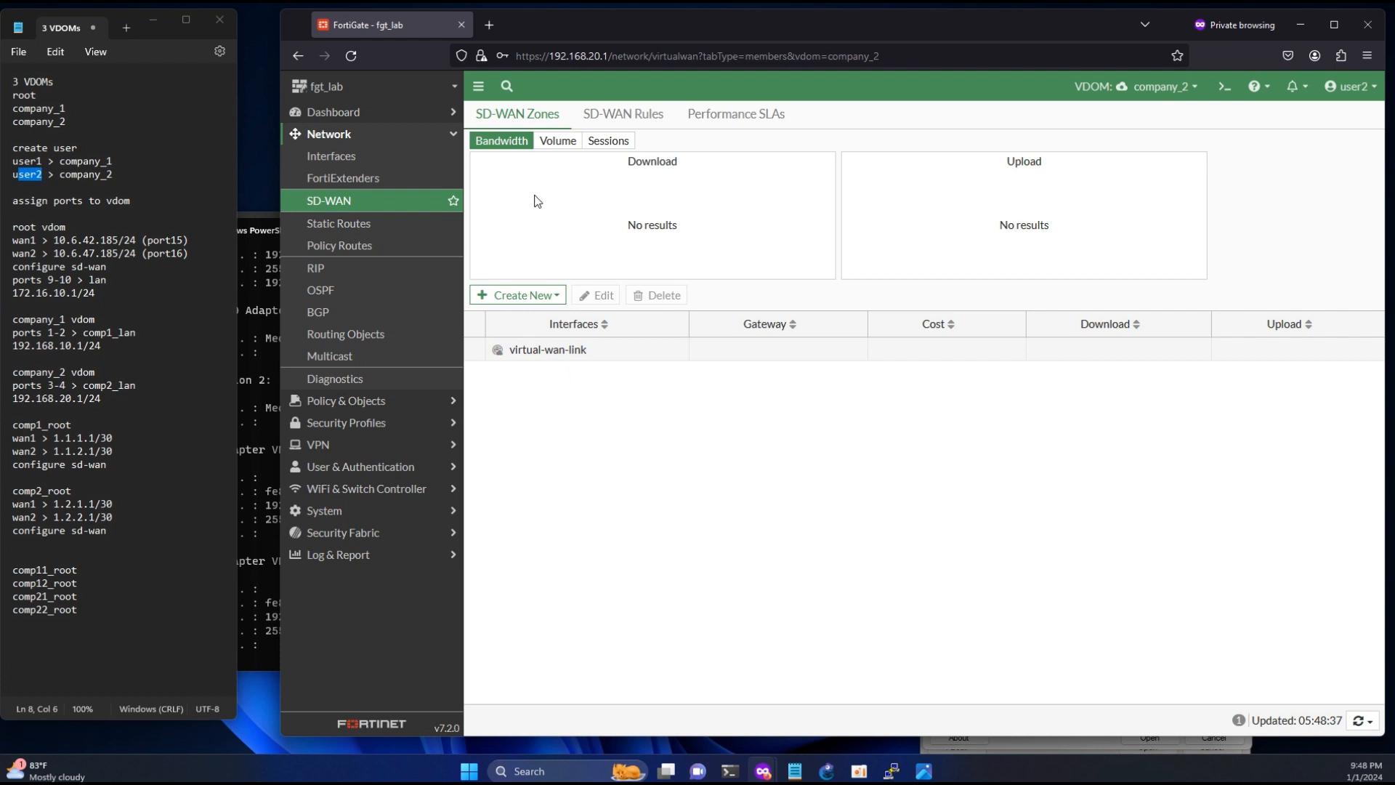
click(522, 296)
click(525, 335)
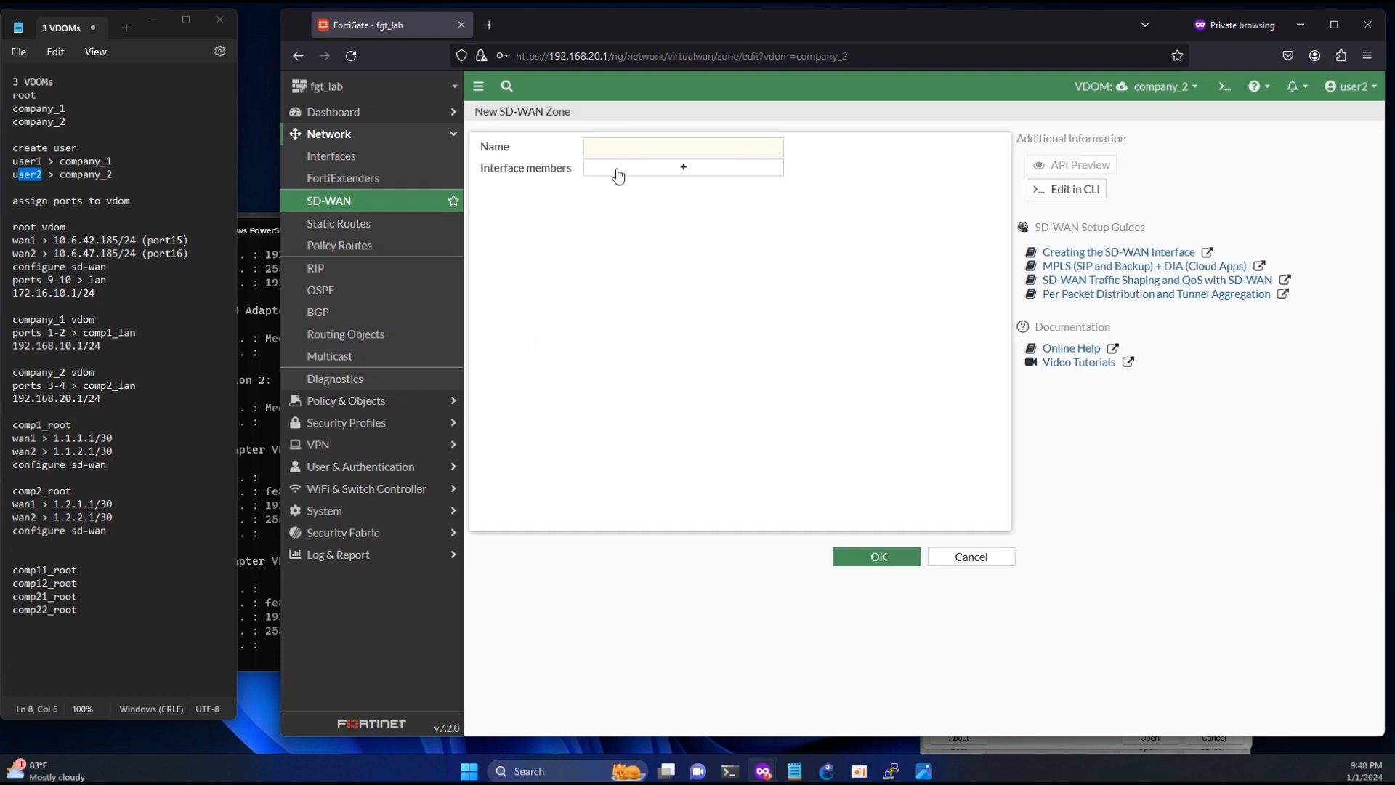
click(635, 146)
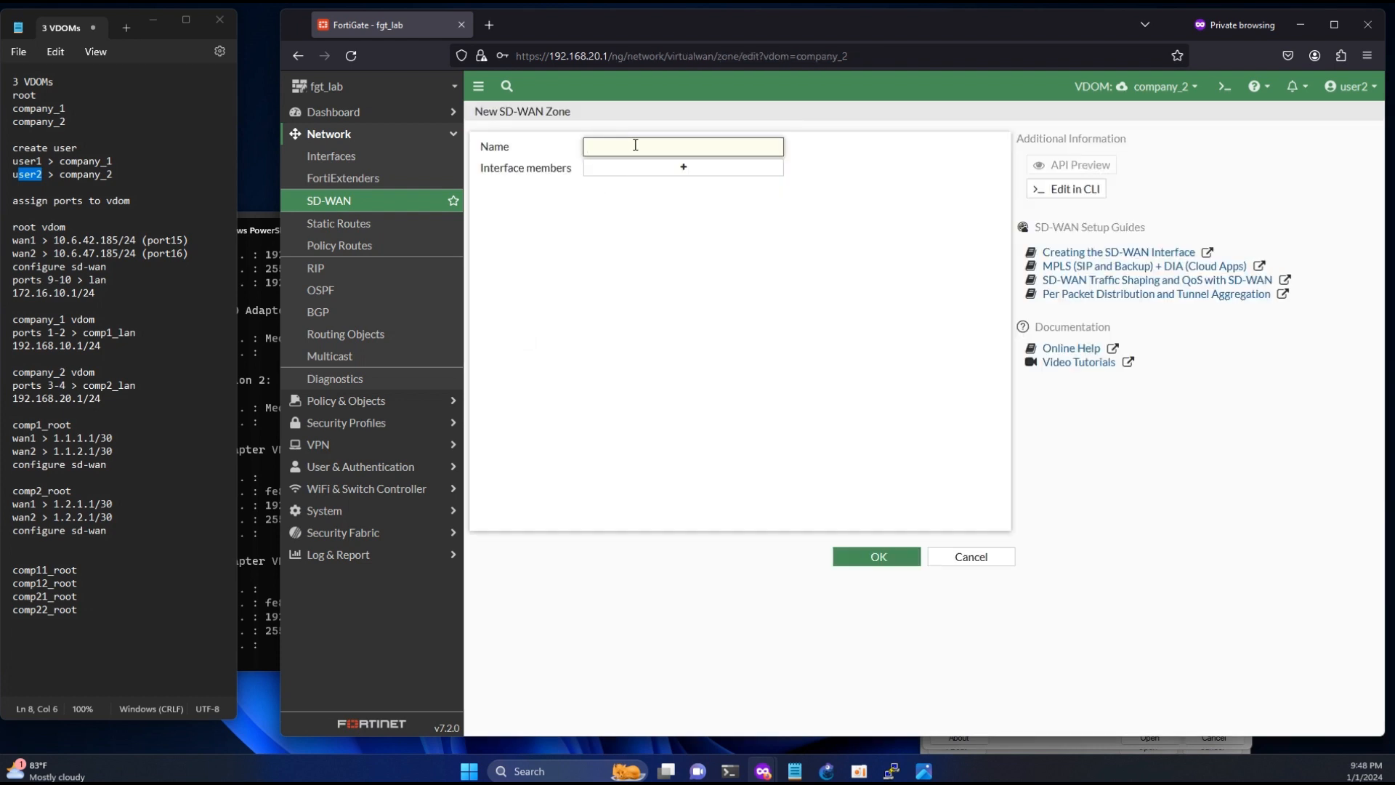
text(comp2_wan)
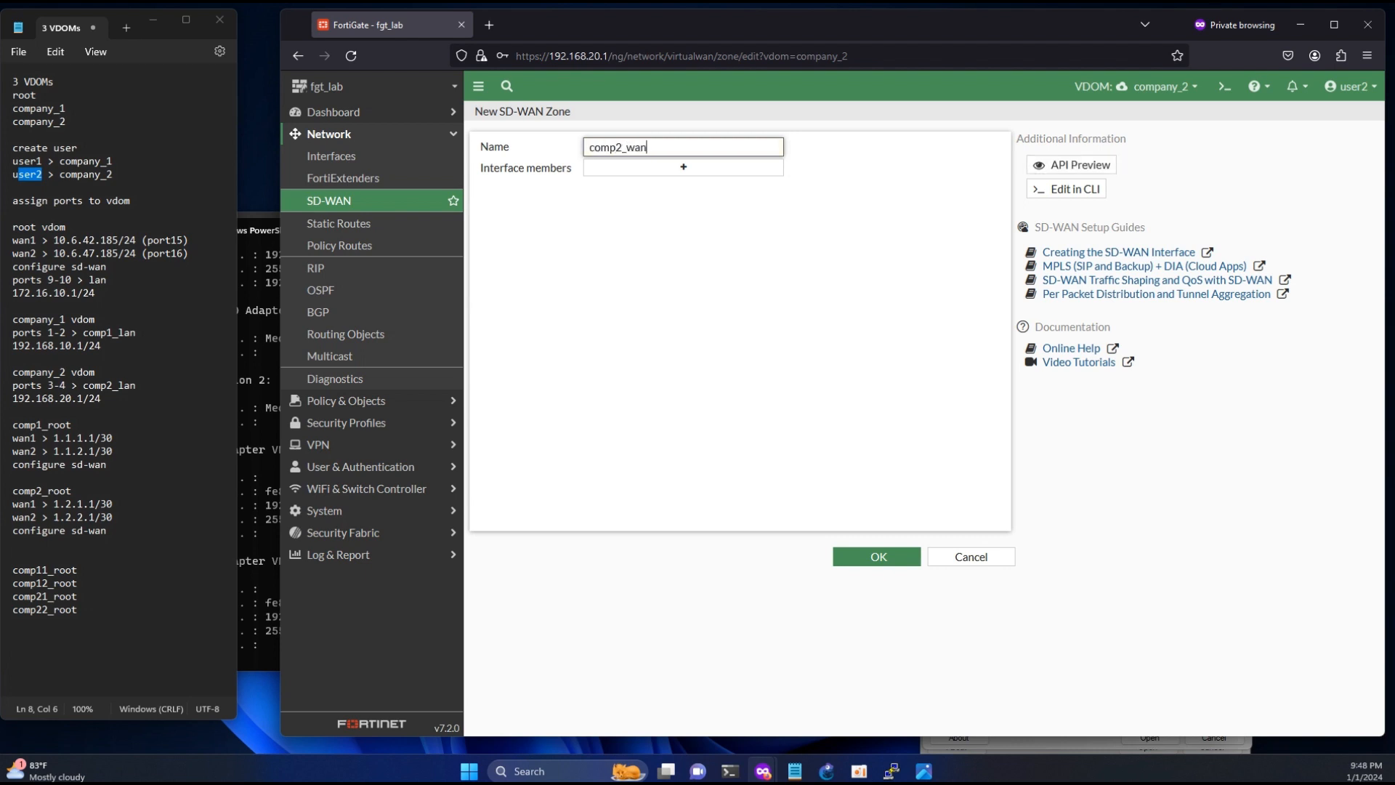
click(835, 555)
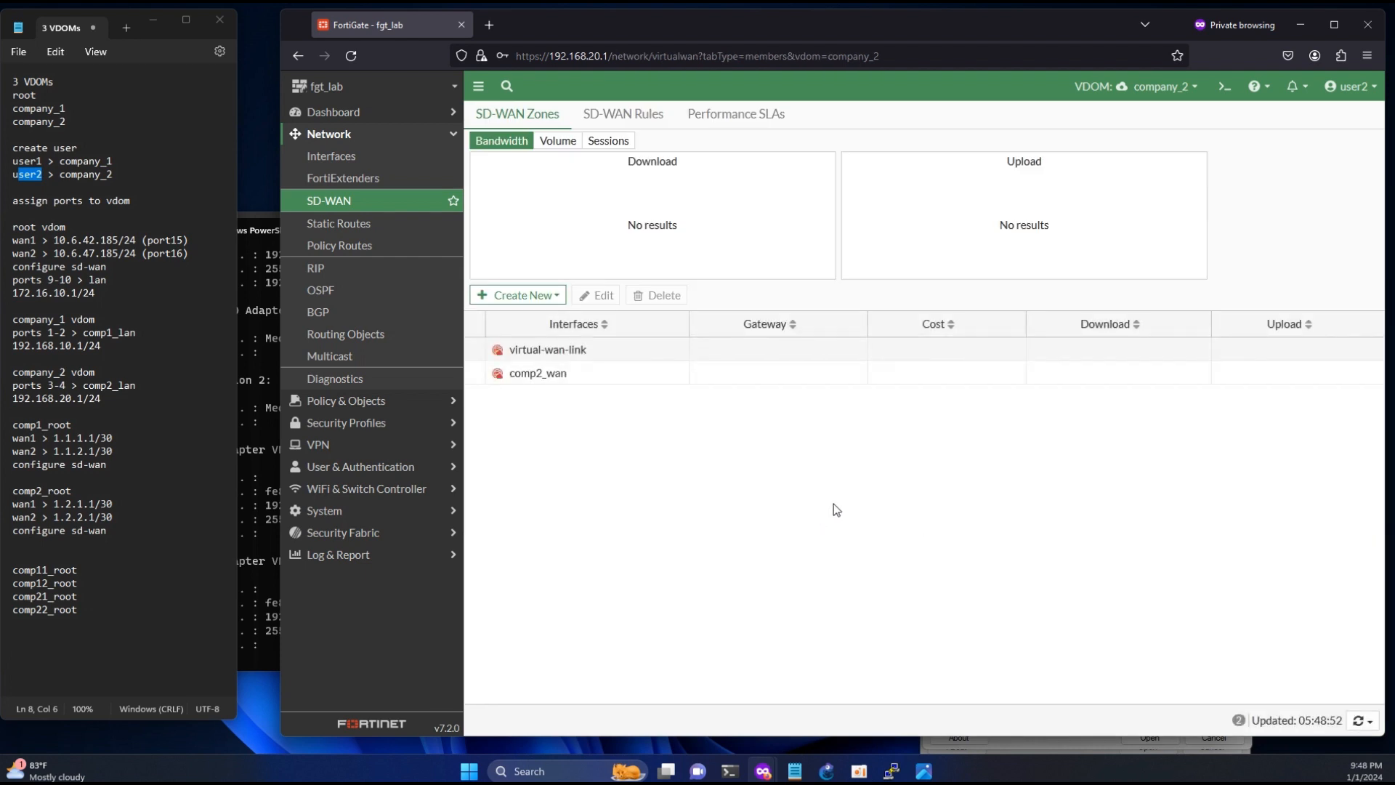
- Start a new SD-WAN member with the interface comp21_root0 and assign it to the comp2_wan zone
click(509, 294)
click(516, 314)
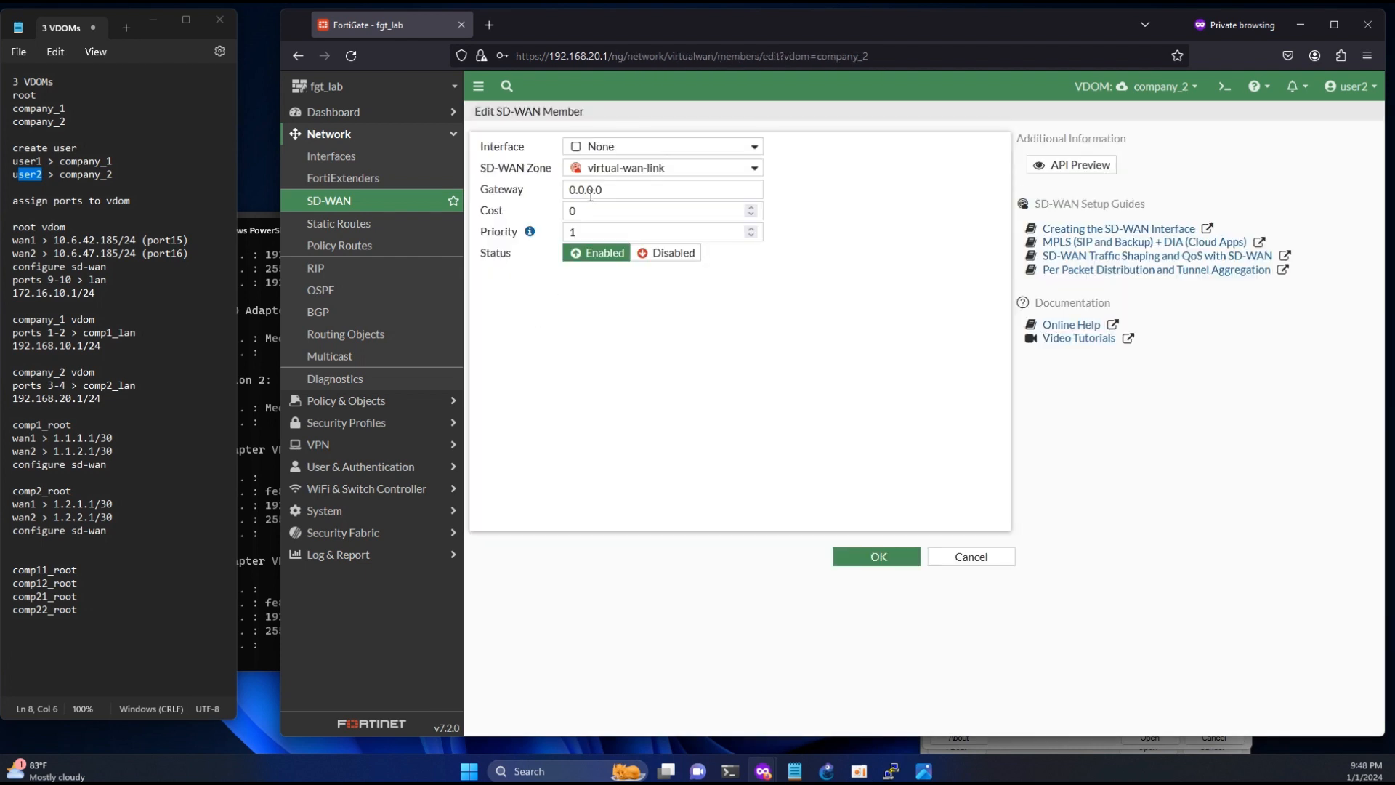
click(620, 148)
click(627, 191)
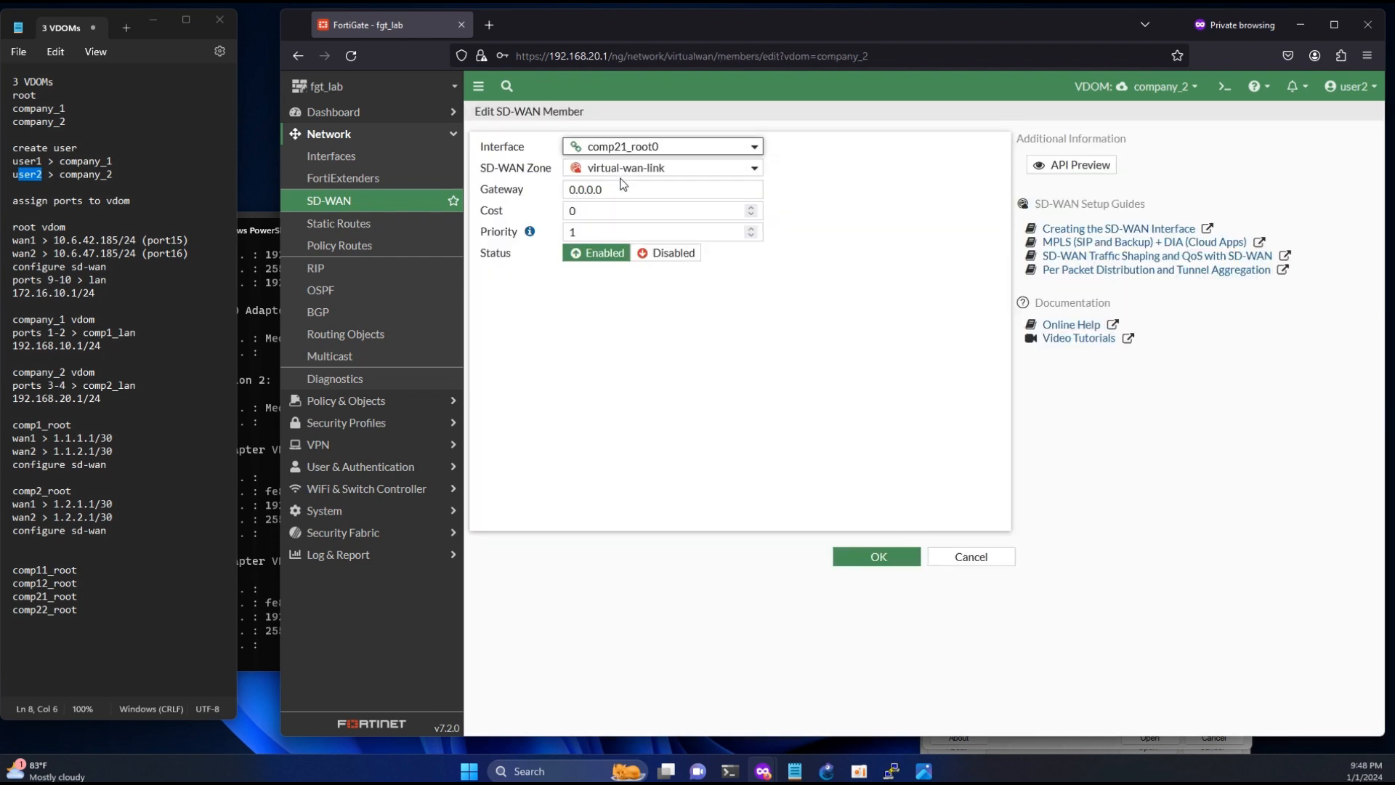
click(615, 191)
click(633, 169)
click(624, 208)
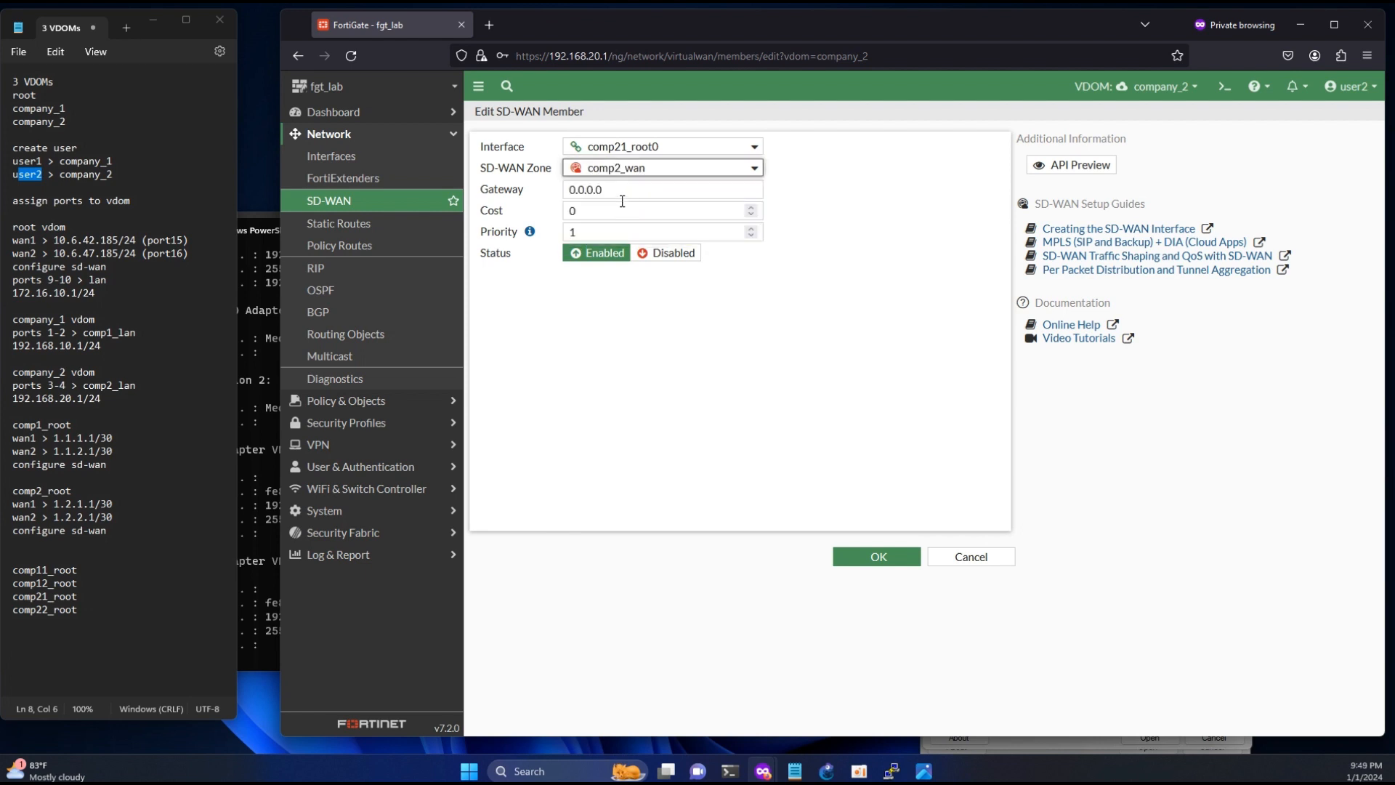
- Set the comp21_root0 member's gateway to 1.2.1.2, based on the comp2_root wan1 subnet in the notes, and save the member
drag(112, 503, 67, 504)
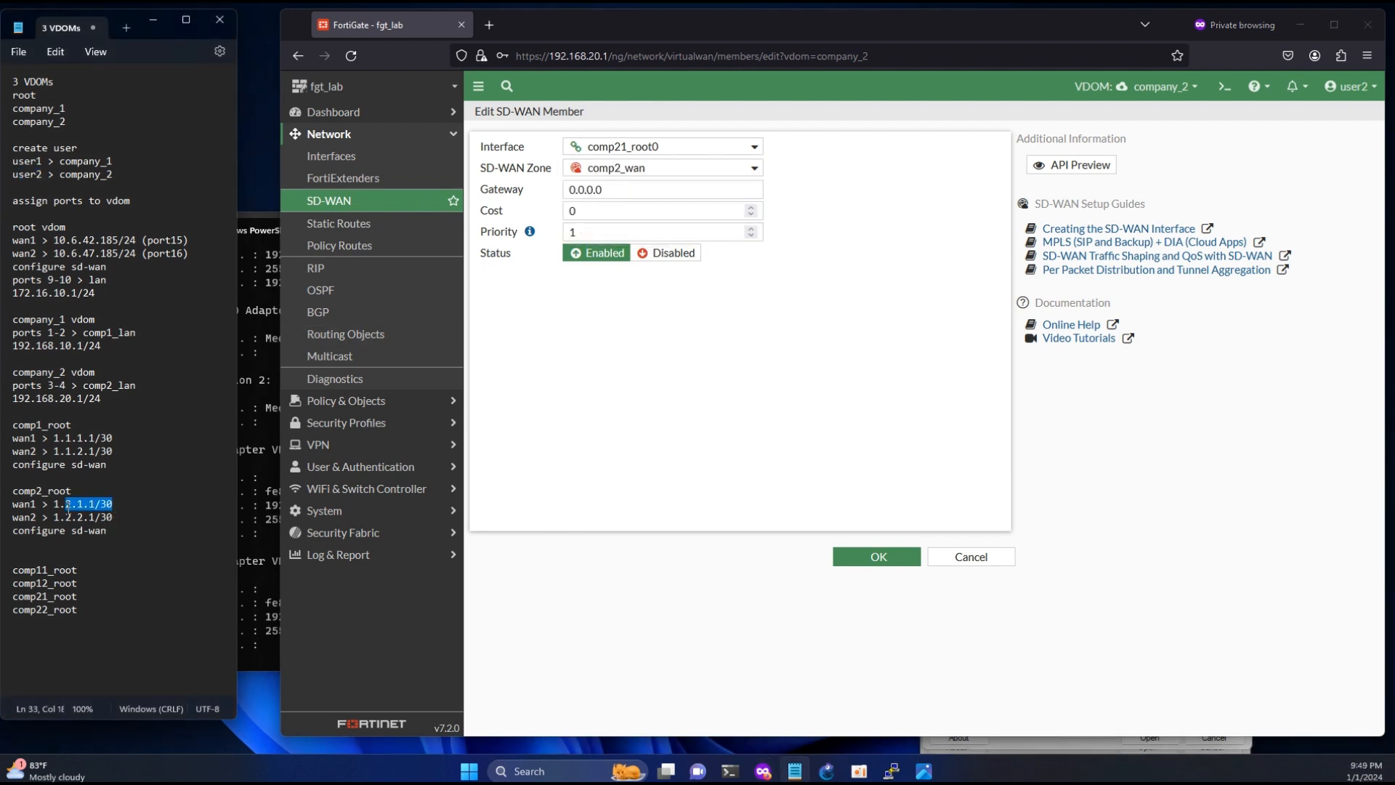
click(78, 504)
drag(93, 503, 63, 503)
click(61, 503)
triple_click(630, 189)
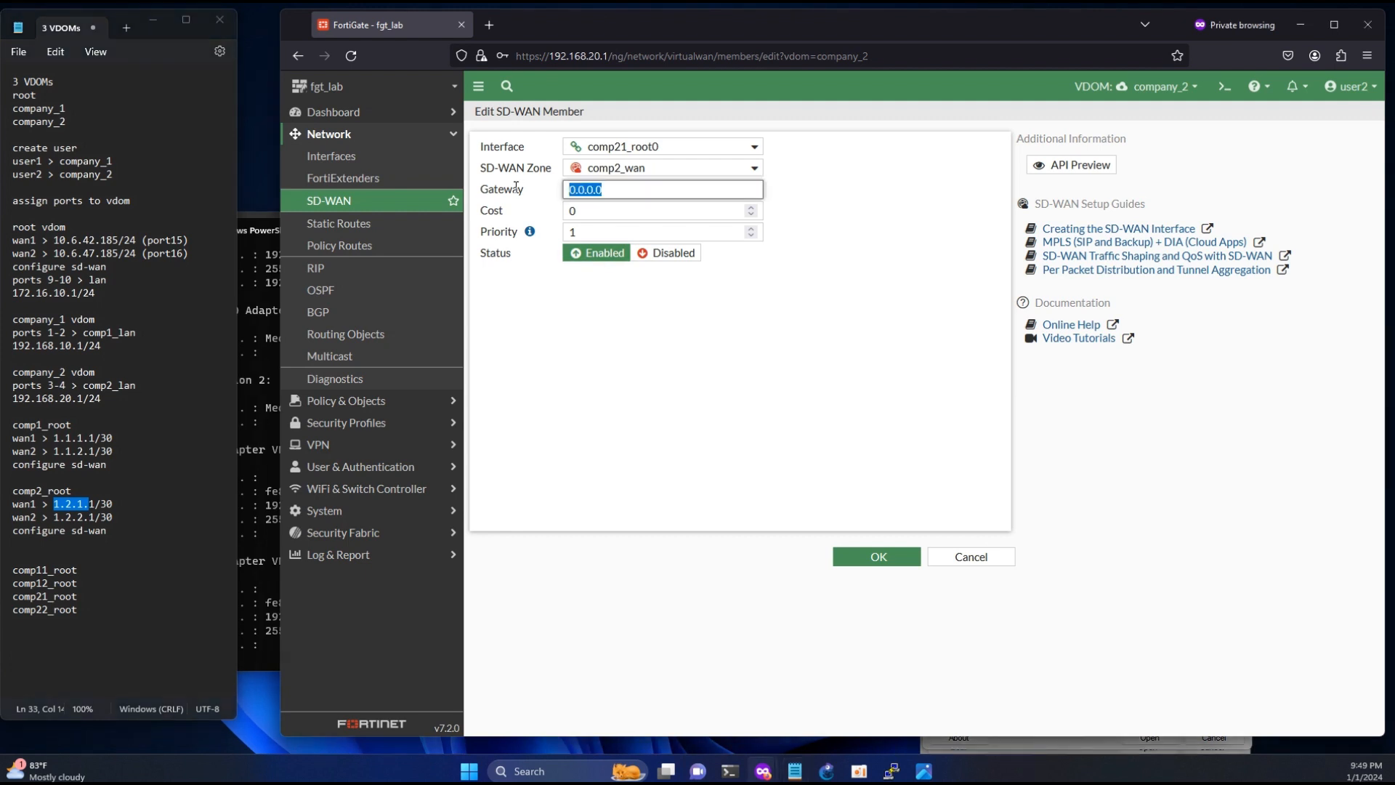
text(1.2.1.)
text(2)
click(875, 564)
- Create a second SD-WAN member with interface comp22_root0 in the comp2_wan zone, using gateway 1.2.2.2
click(507, 302)
click(509, 314)
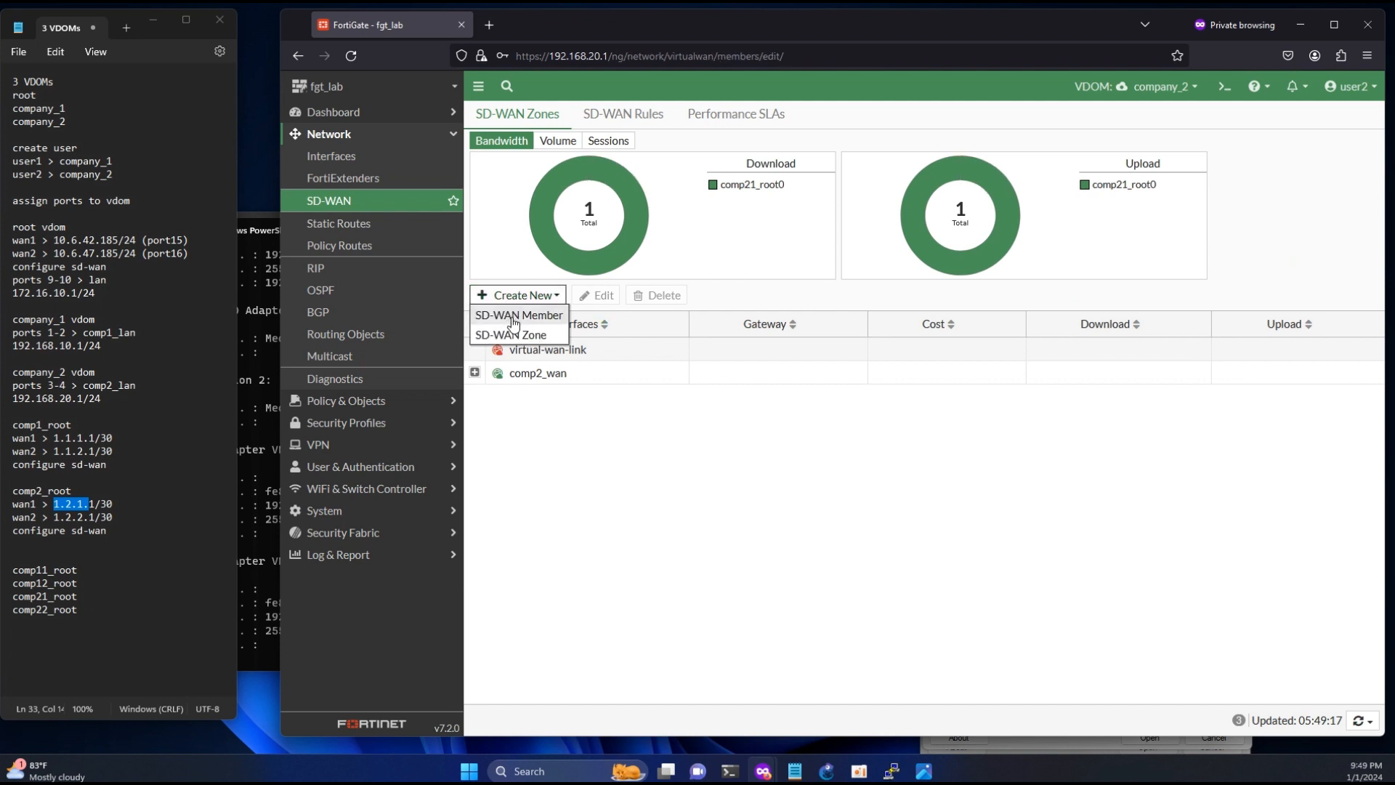
click(623, 149)
click(629, 190)
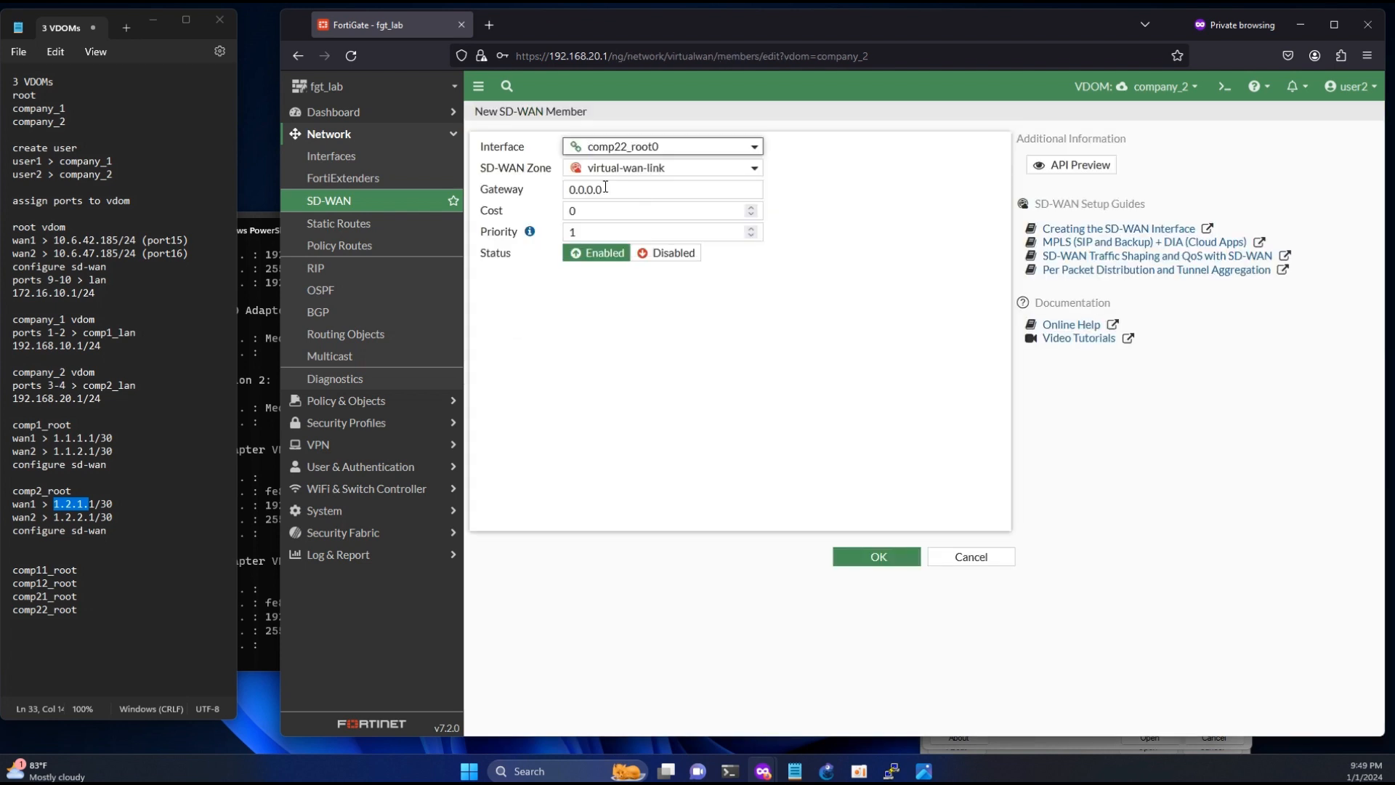
click(627, 172)
click(628, 209)
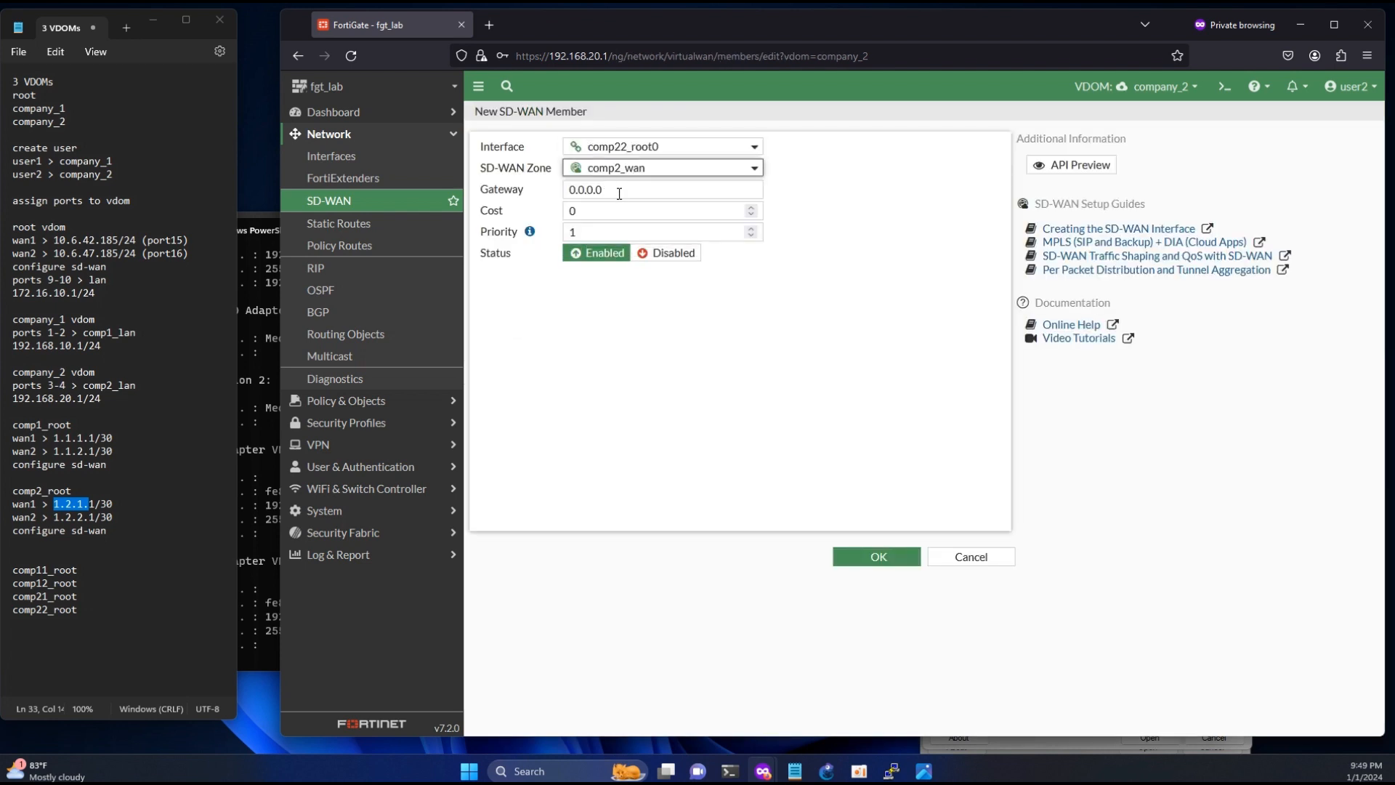
double_click(619, 192)
text(1.2.1.)
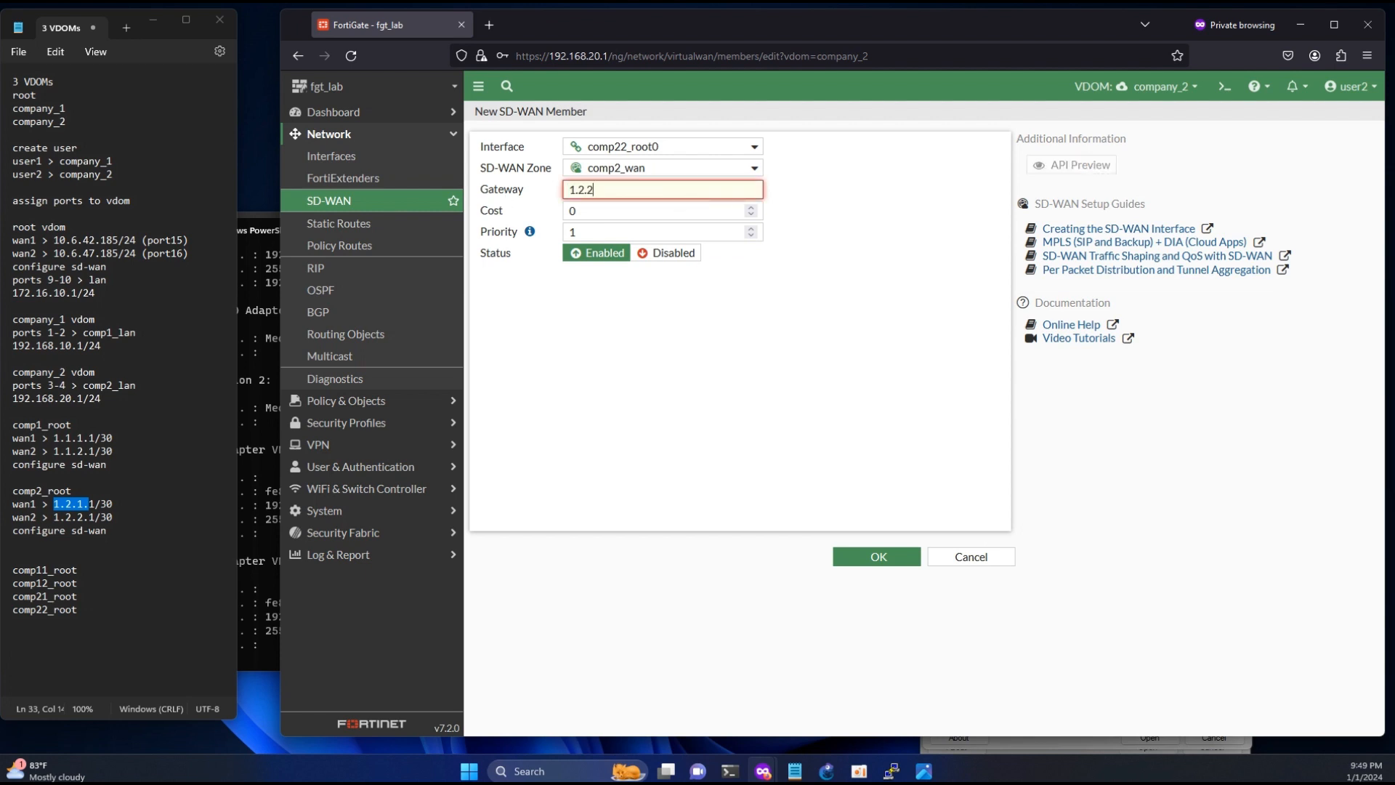
text(.2)
click(879, 555)
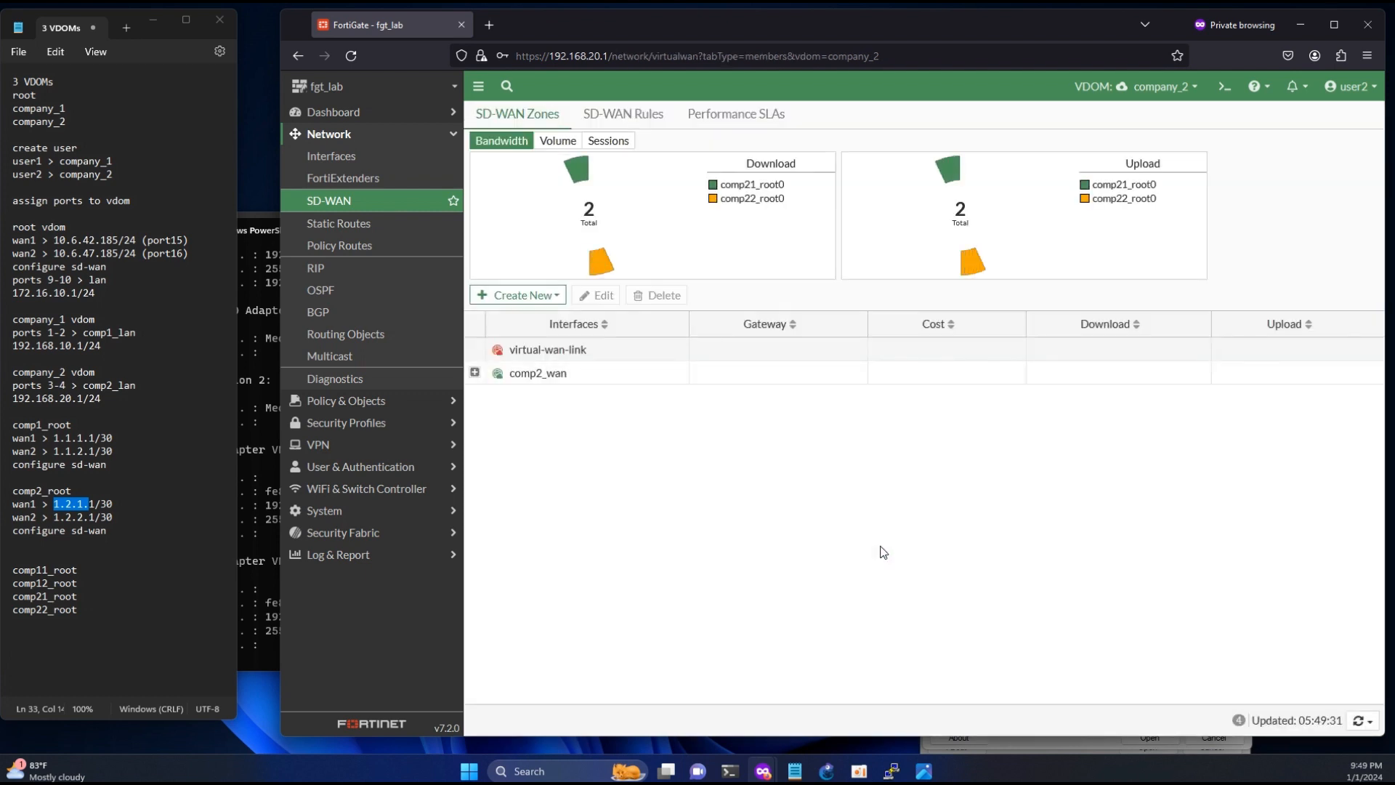
- Create a default static route for 0.0.0.0/0 in the company_2 VDOM through the comp2_wan interface
click(345, 226)
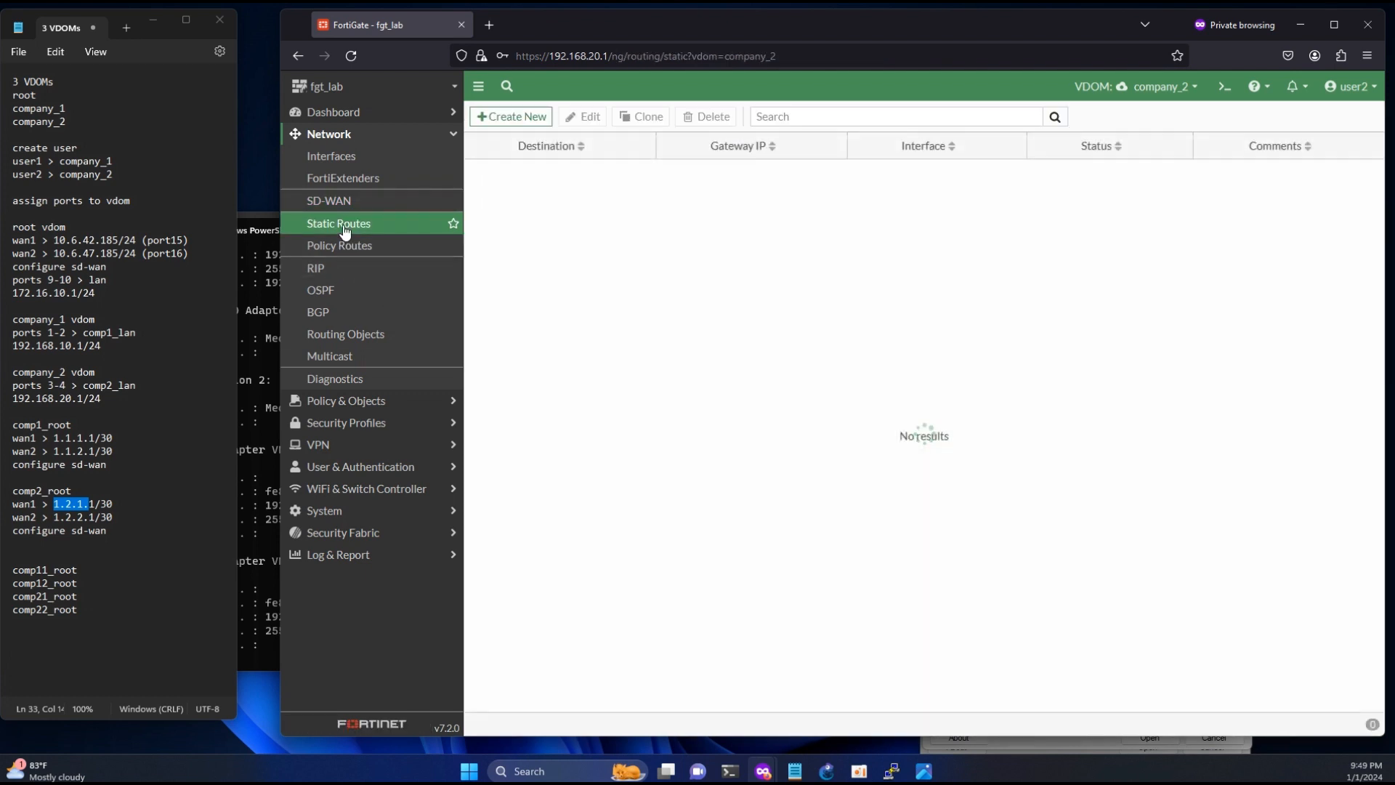
click(517, 116)
click(709, 215)
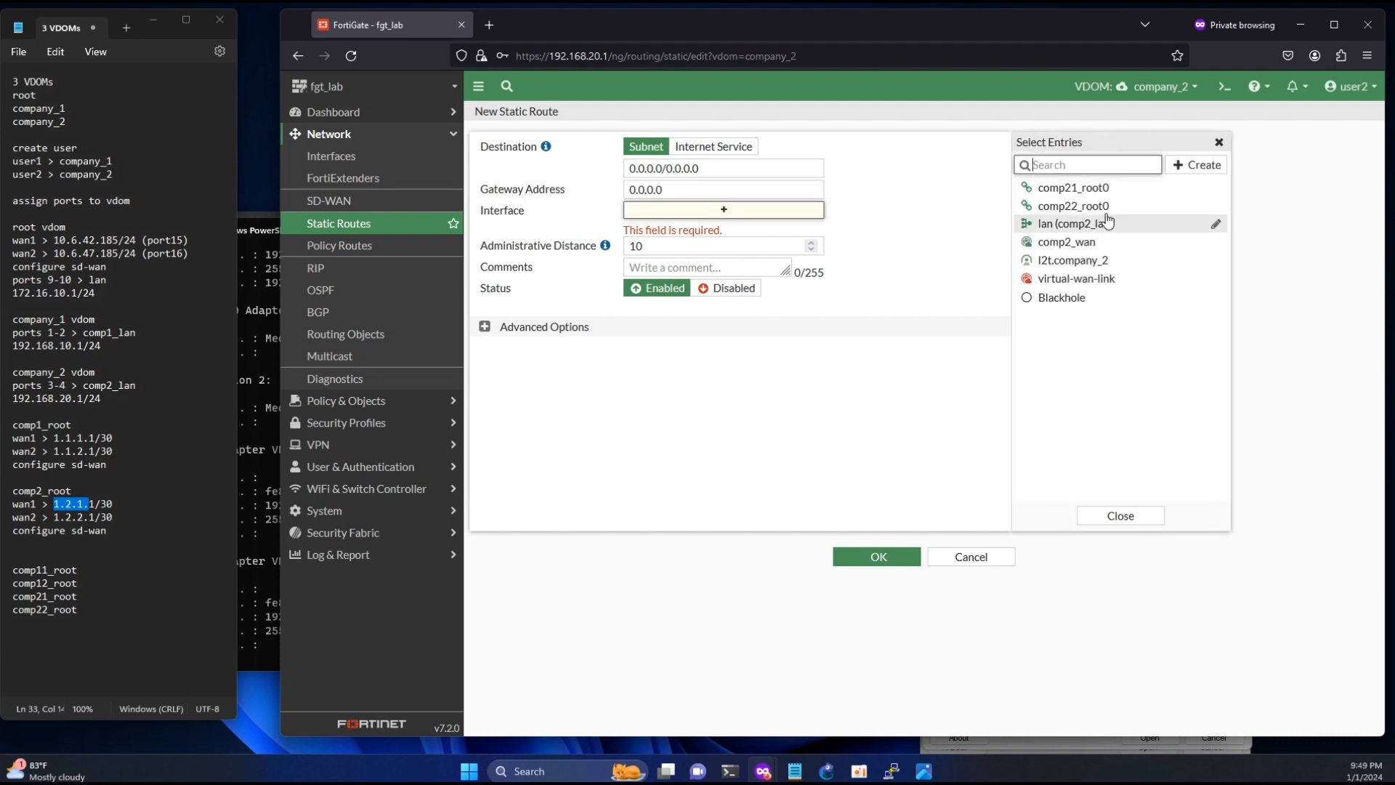
mouse_move(1069, 247)
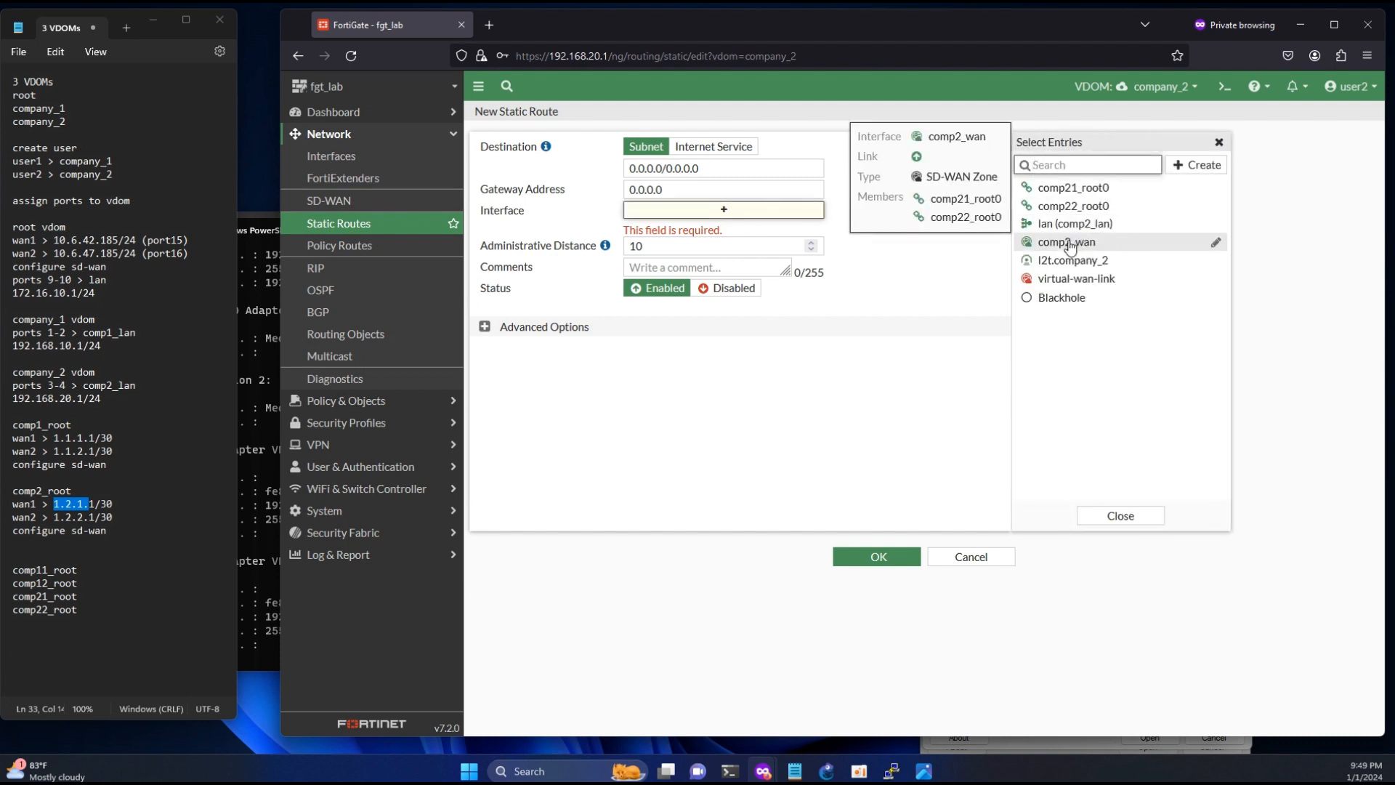
click(1069, 245)
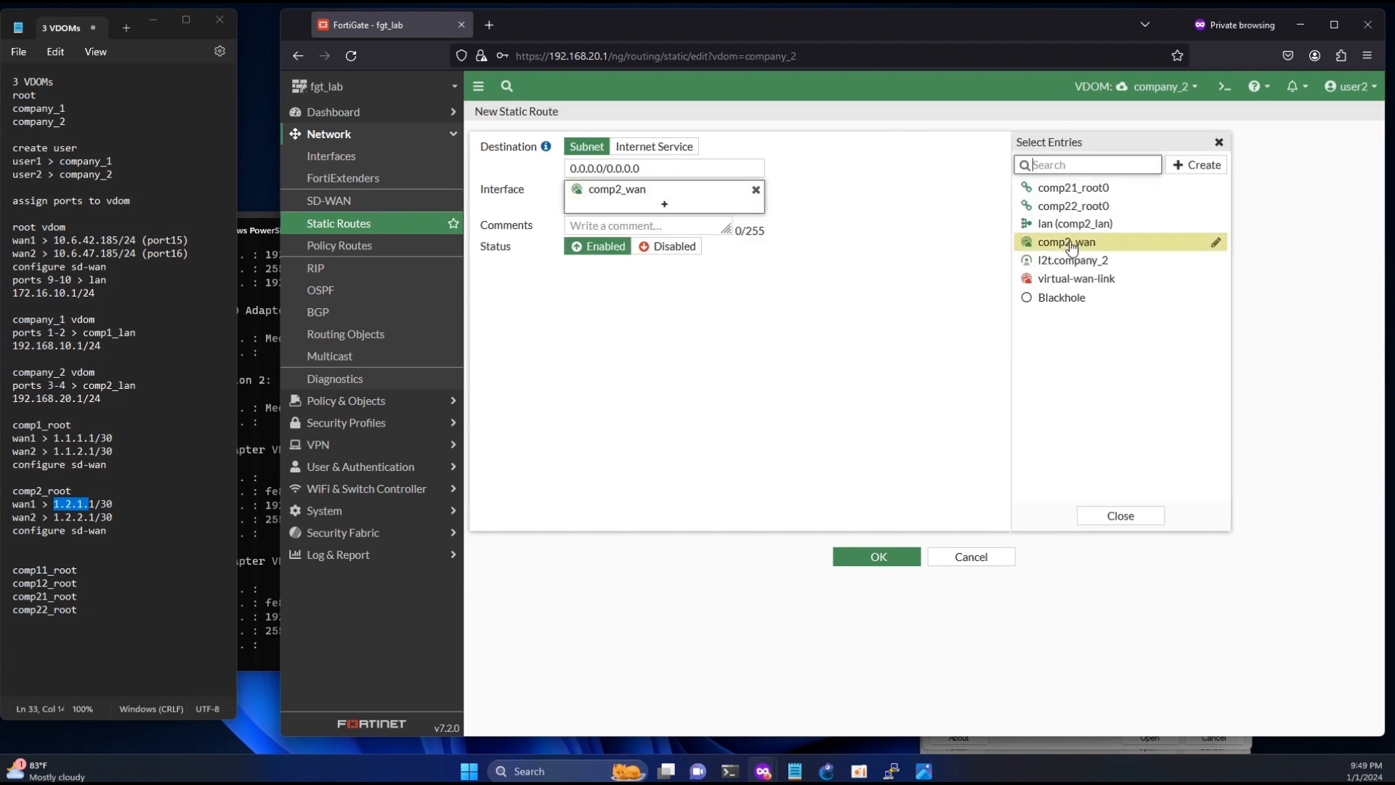
click(901, 561)
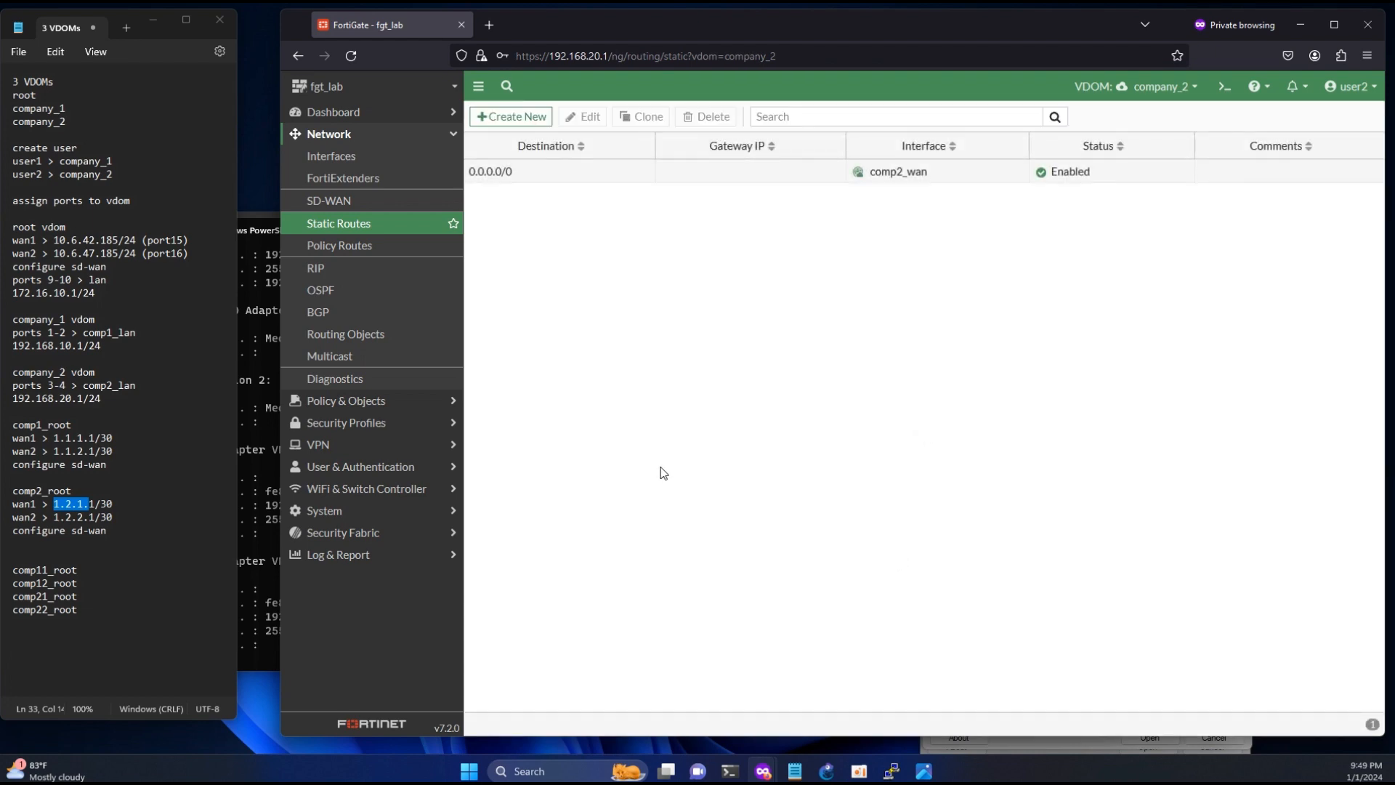
- Switch to the PowerShell window used for ping tests and start a continuous ping to 8.8.8.8
mouse_move(736, 778)
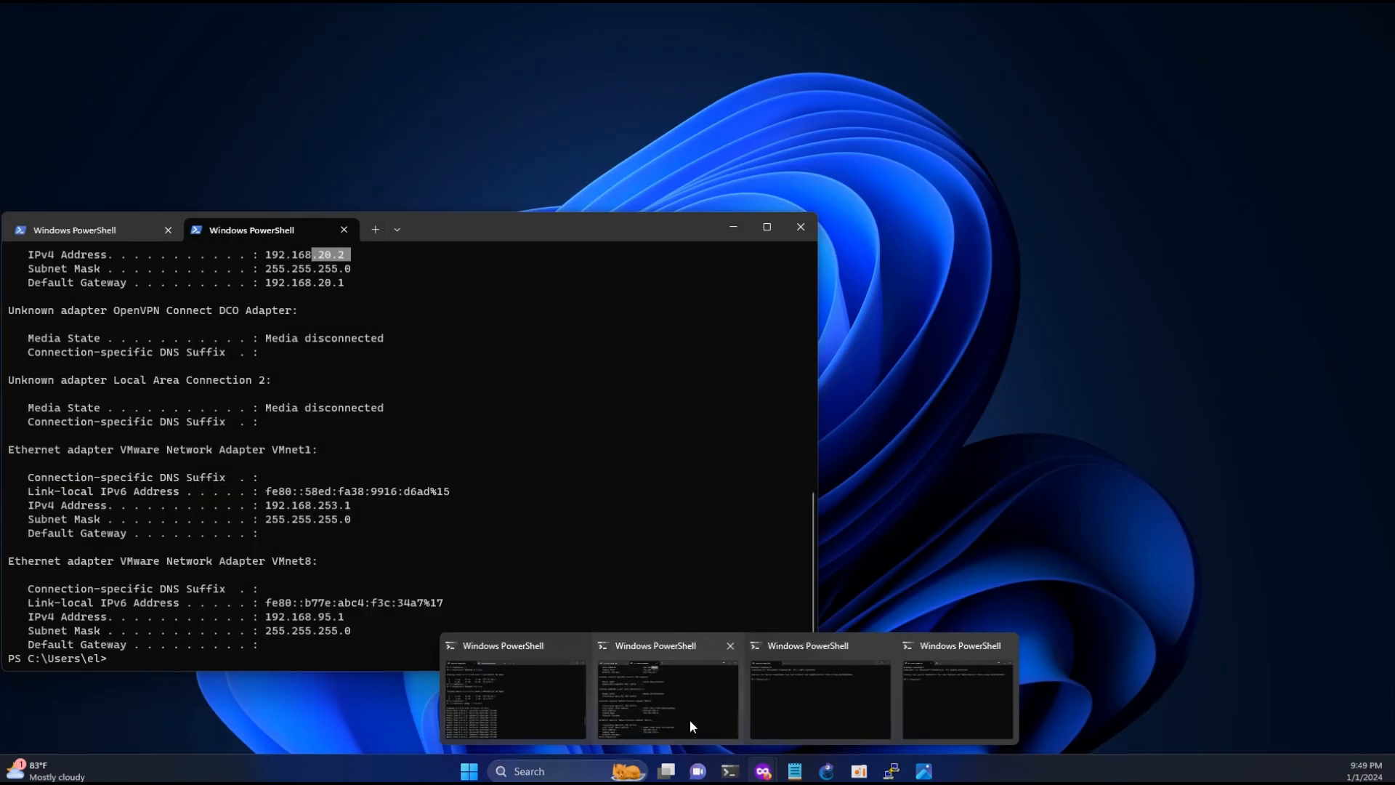
click(506, 698)
key(Return)
key(Return)
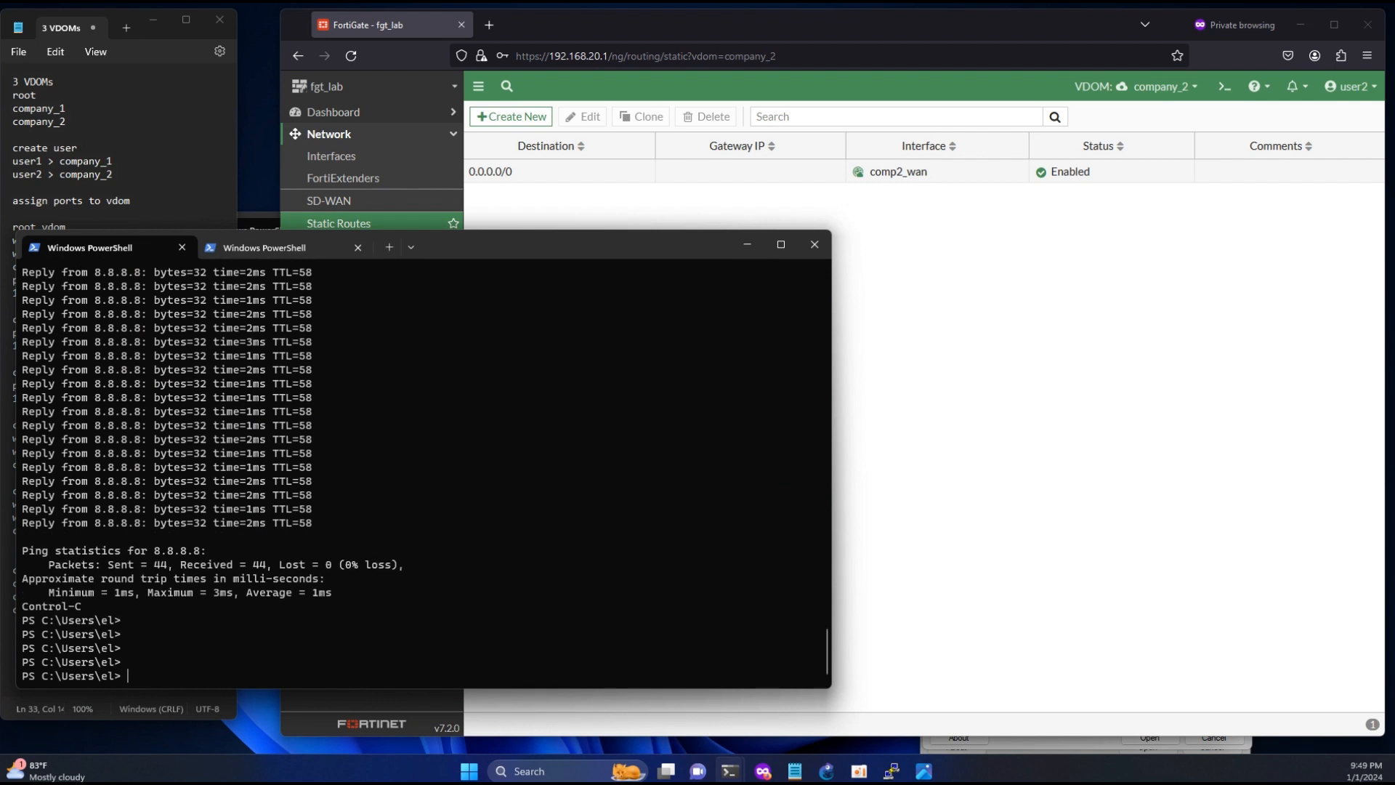
key(Up)
key(Return)
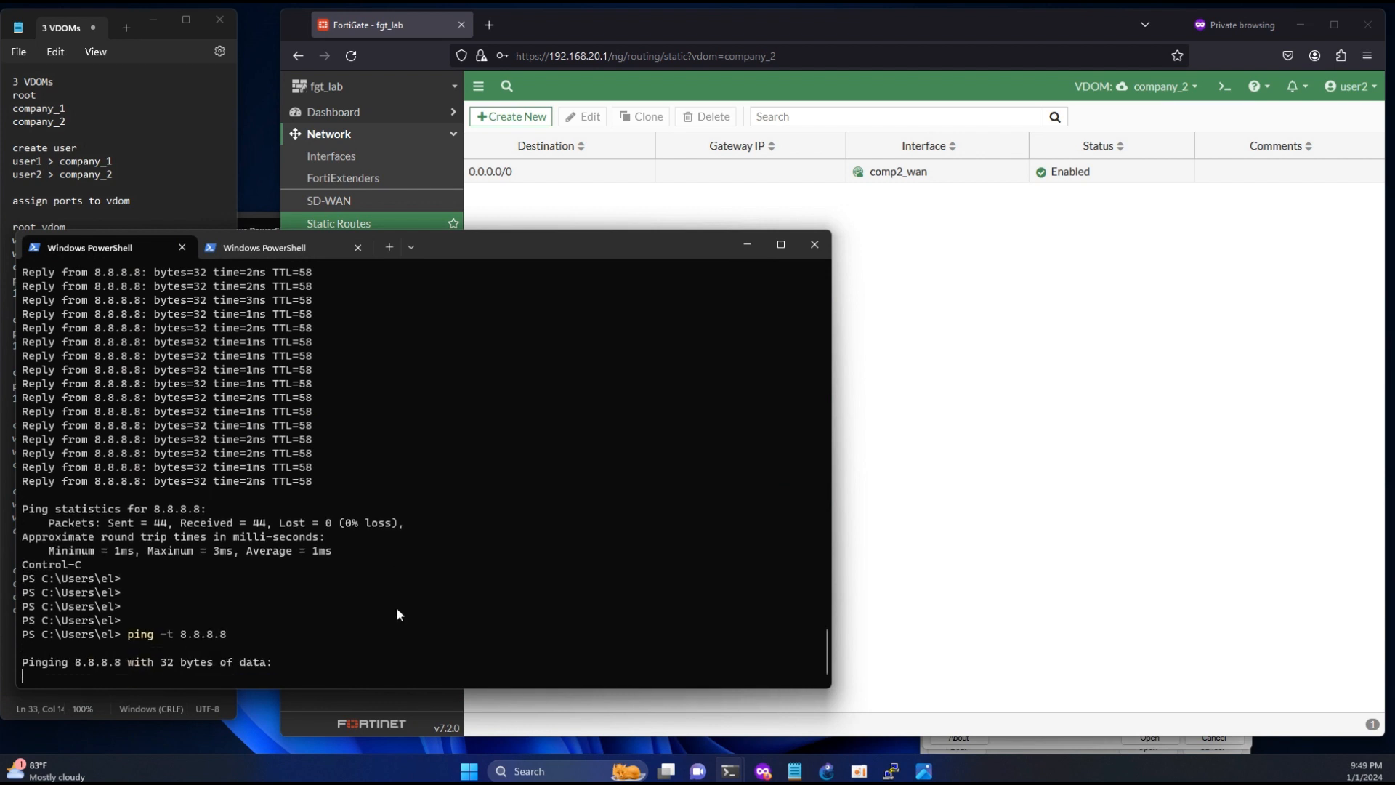
- Back in the FortiGate browser window, start a firewall policy named lan_wan with incoming interface comp2_lan and outgoing interface comp2_wan
click(1075, 460)
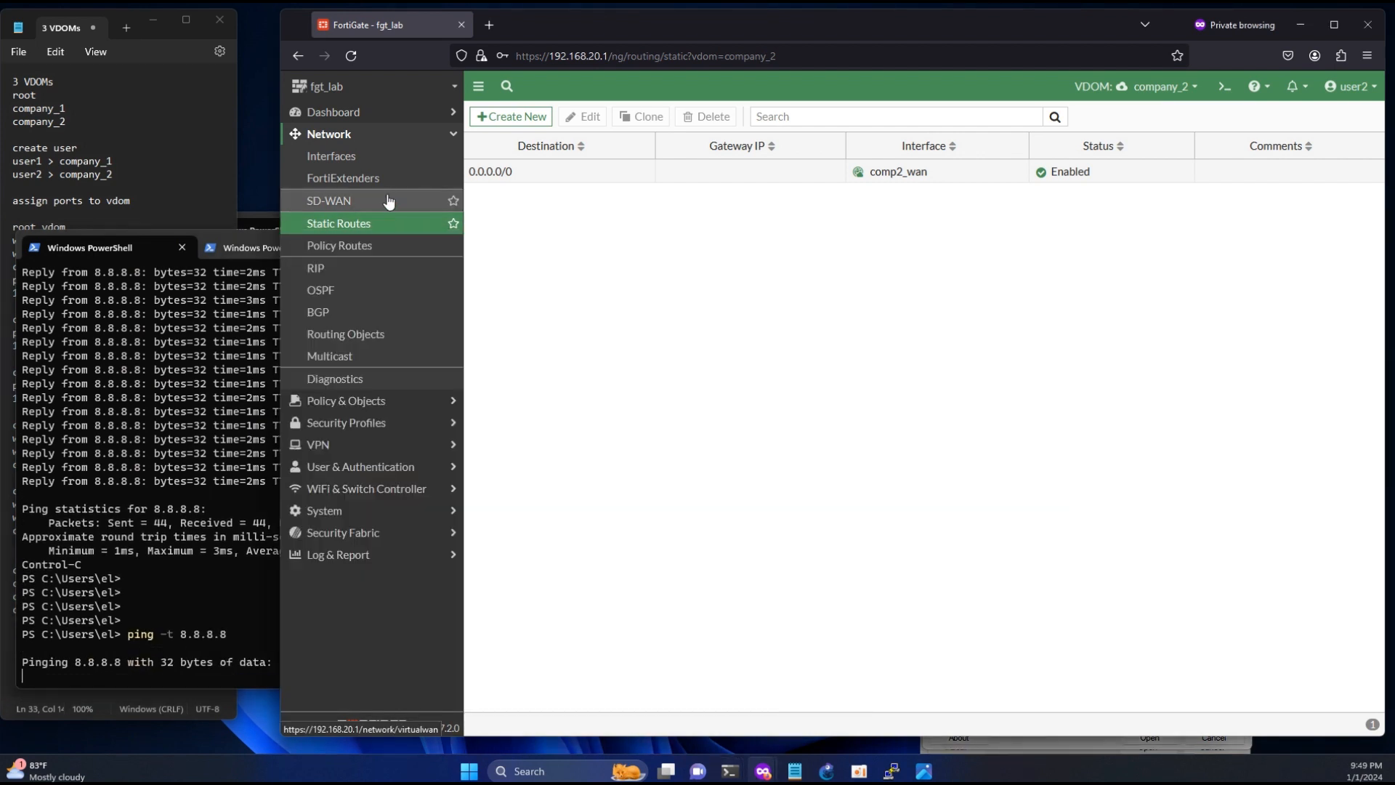
click(356, 400)
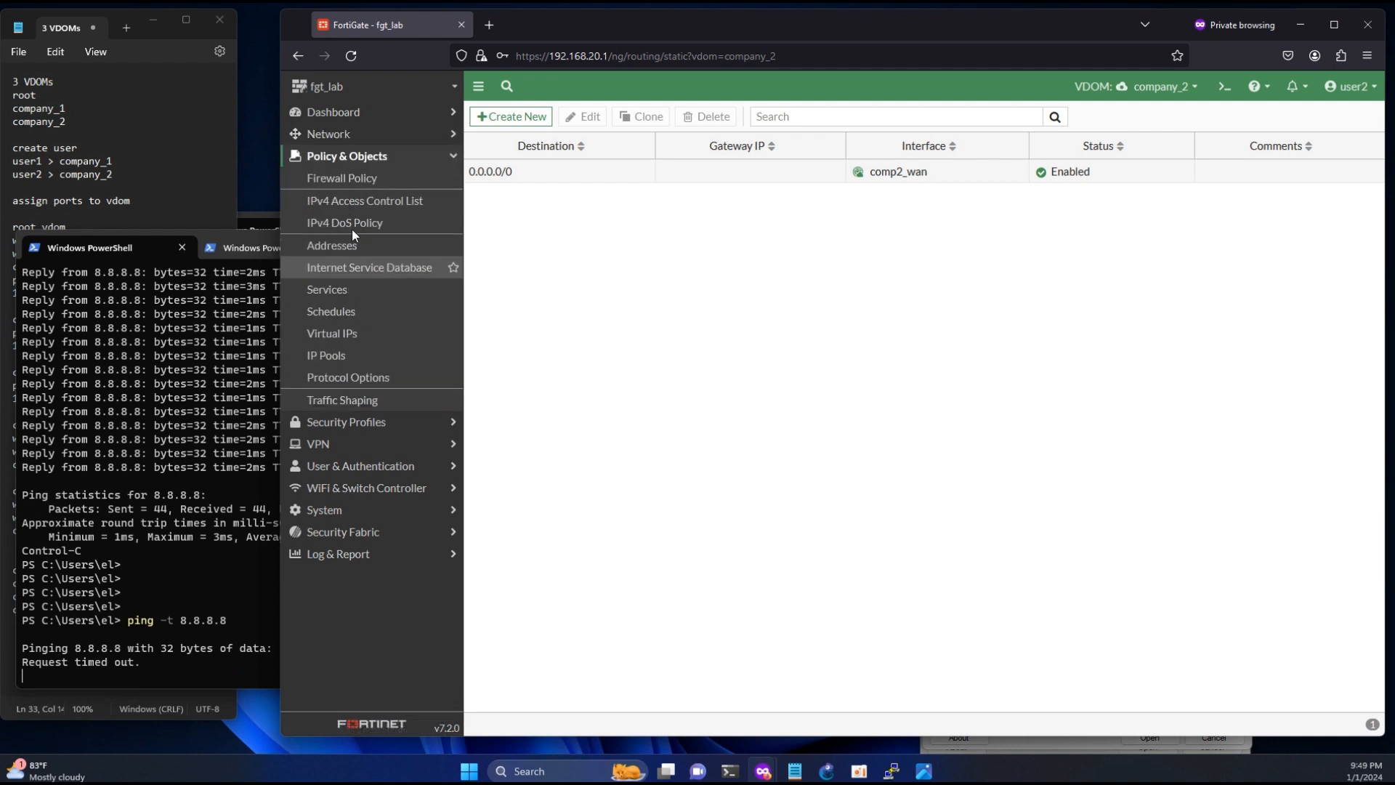
click(356, 178)
click(503, 117)
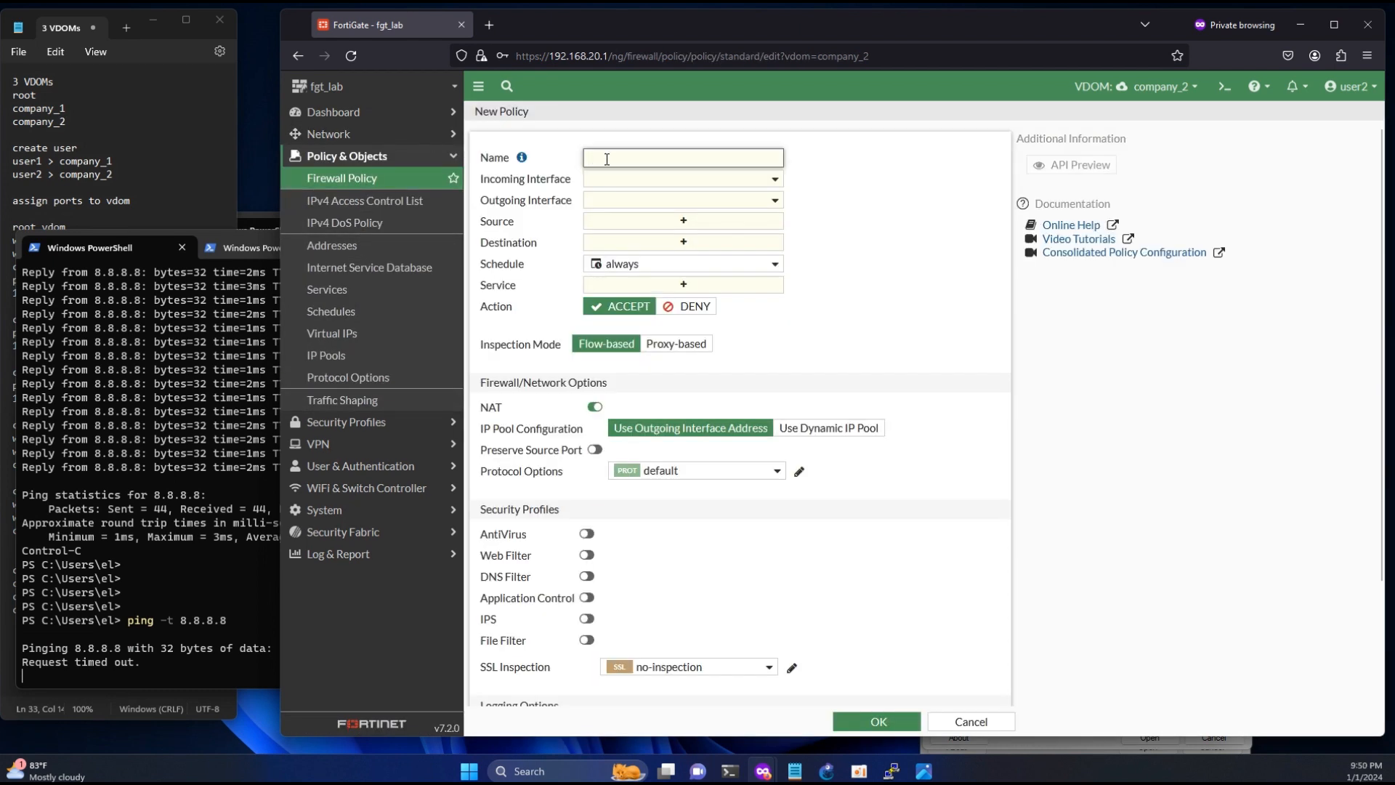
text(lan_wan)
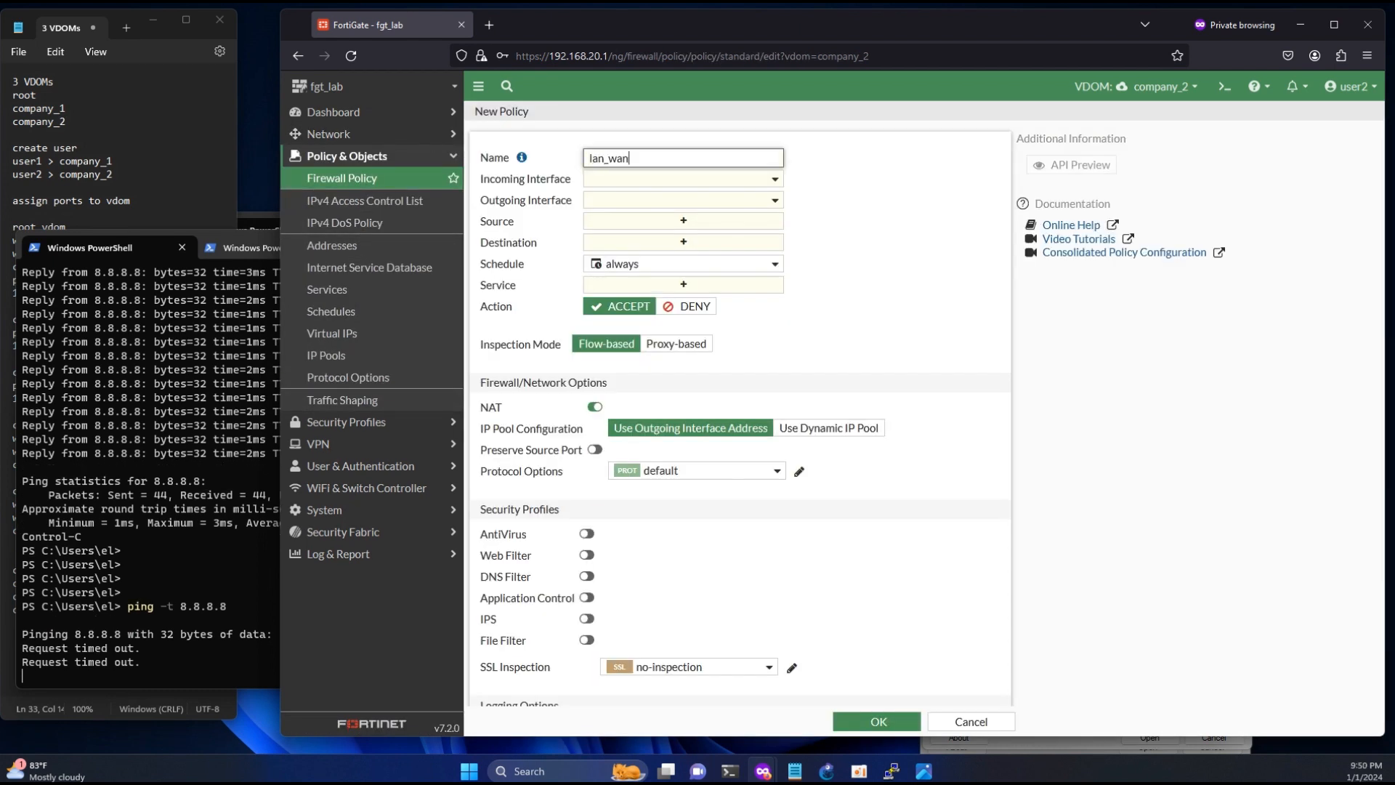
click(615, 181)
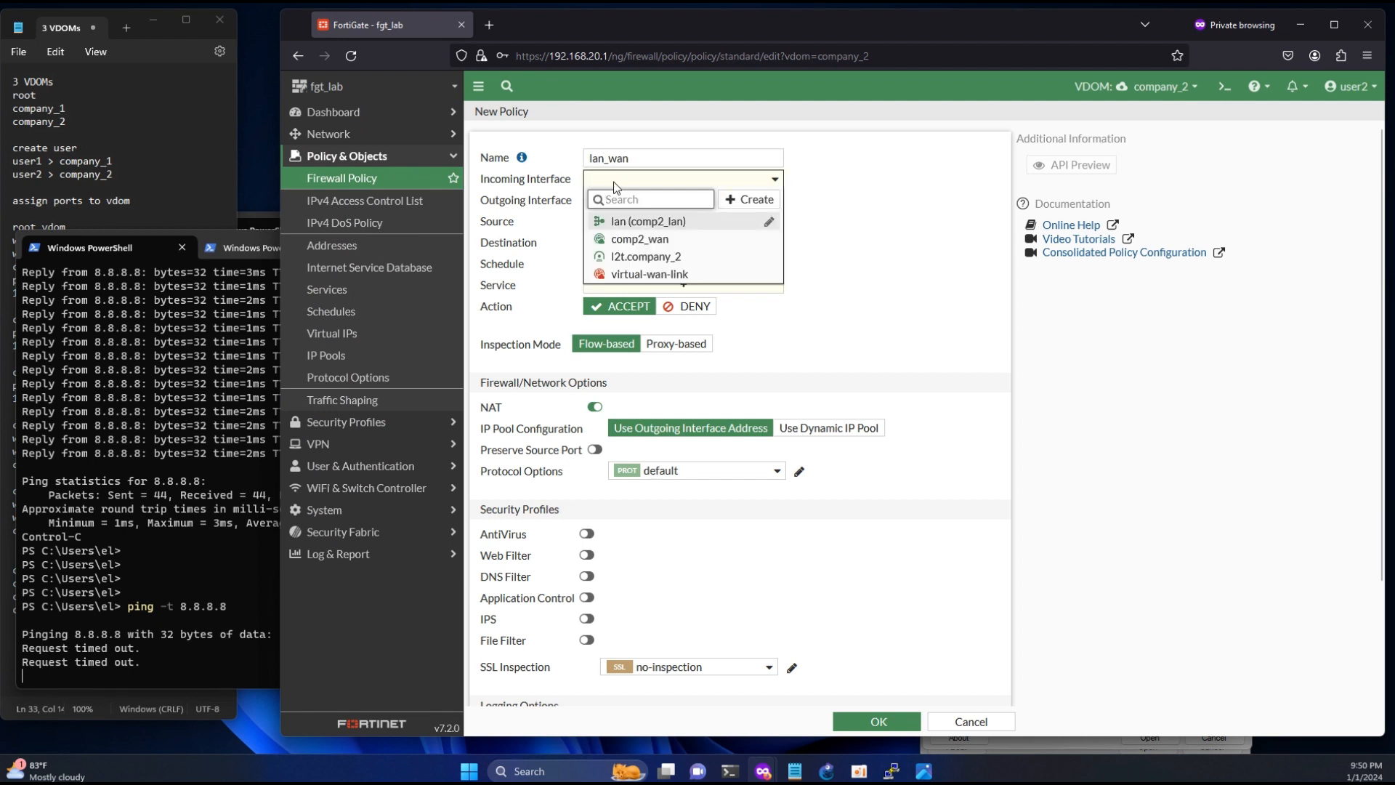
click(629, 221)
click(628, 205)
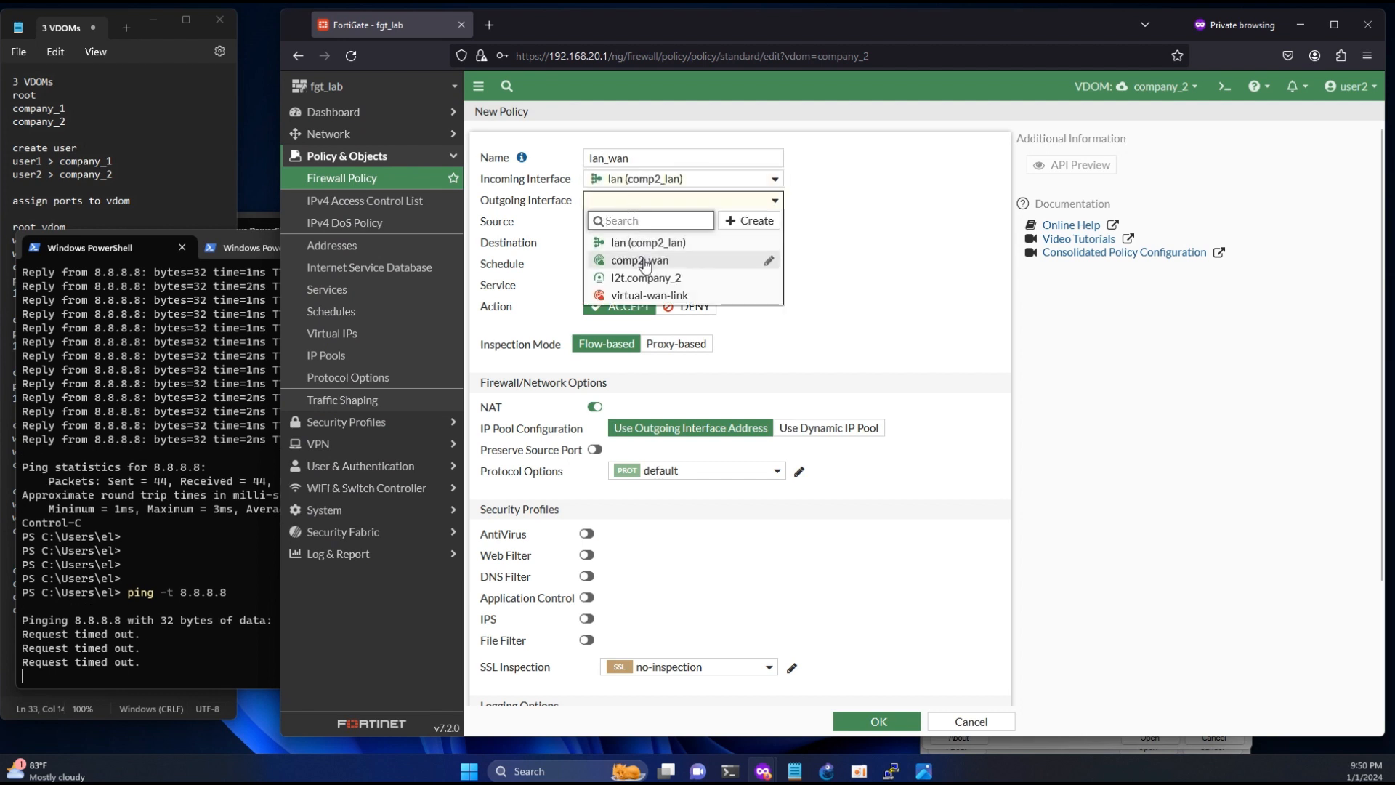
click(644, 261)
- Set the lan_wan policy's source and destination to all and its service to ALL, and save it
click(647, 222)
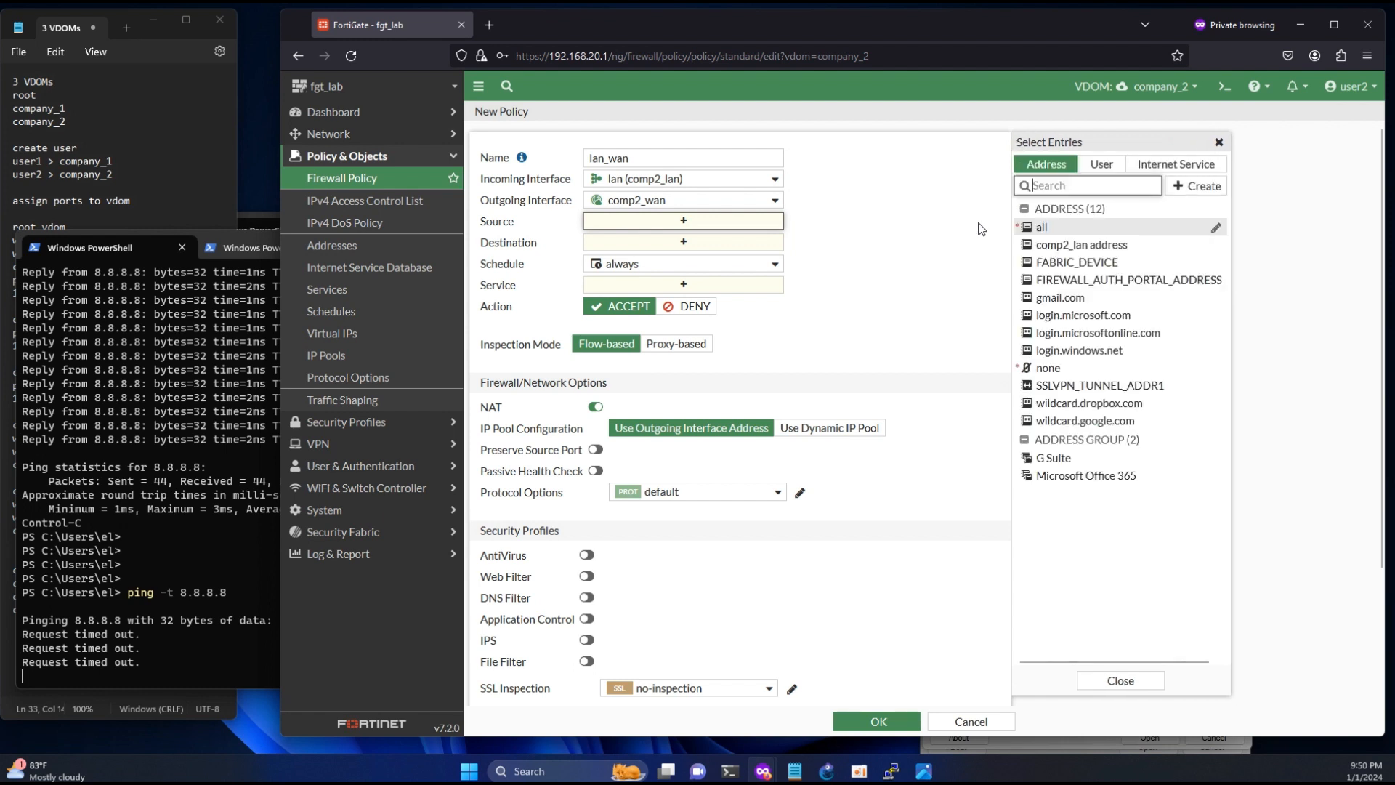
click(1038, 228)
click(686, 256)
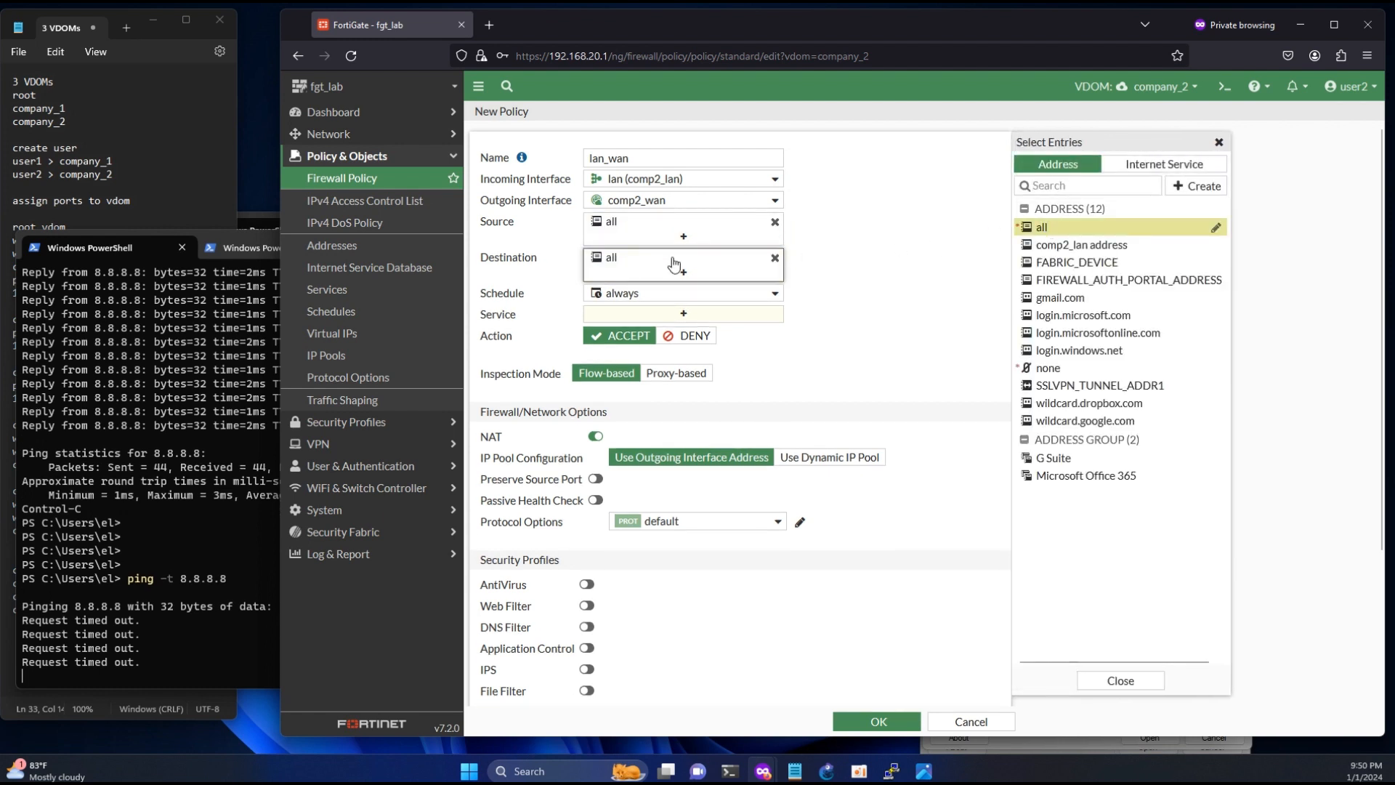
click(654, 313)
click(1037, 223)
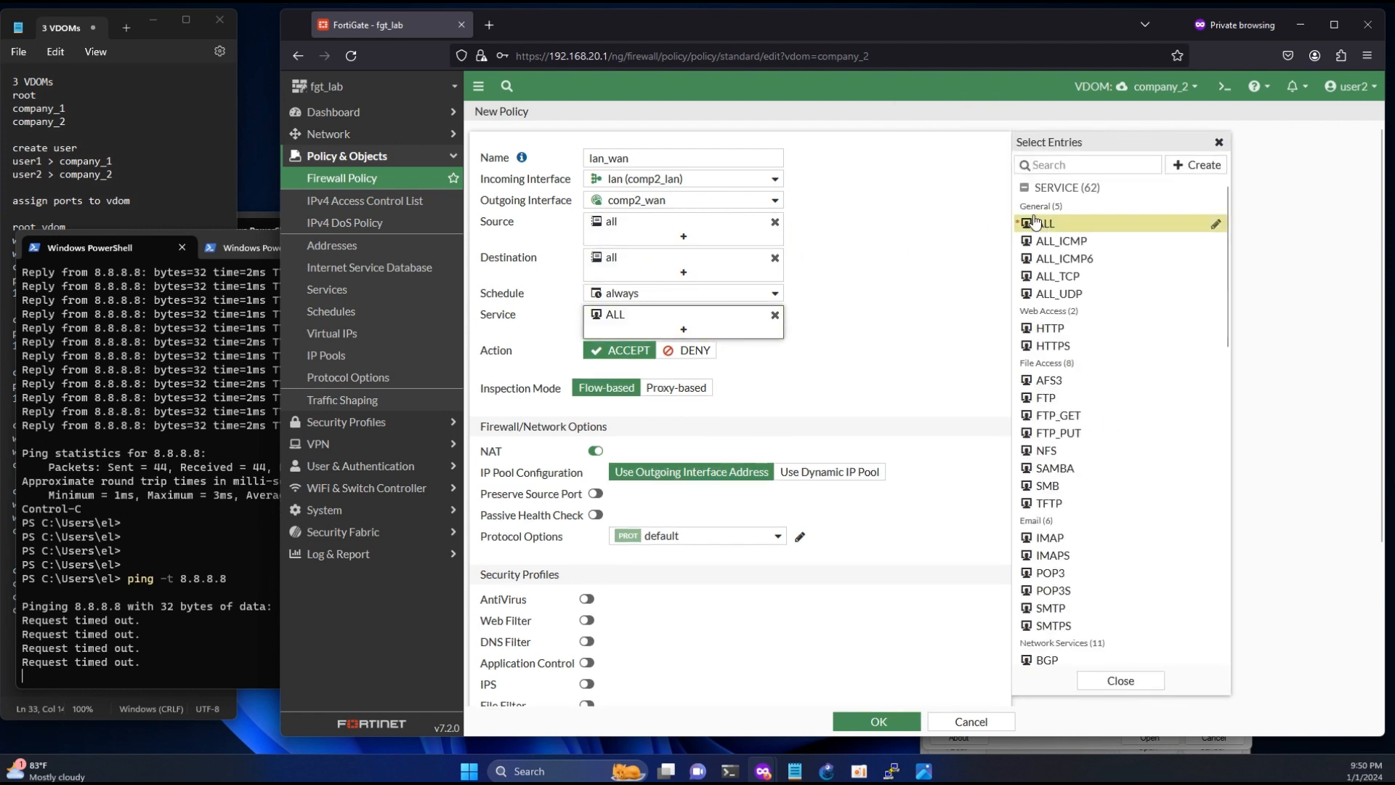
click(880, 722)
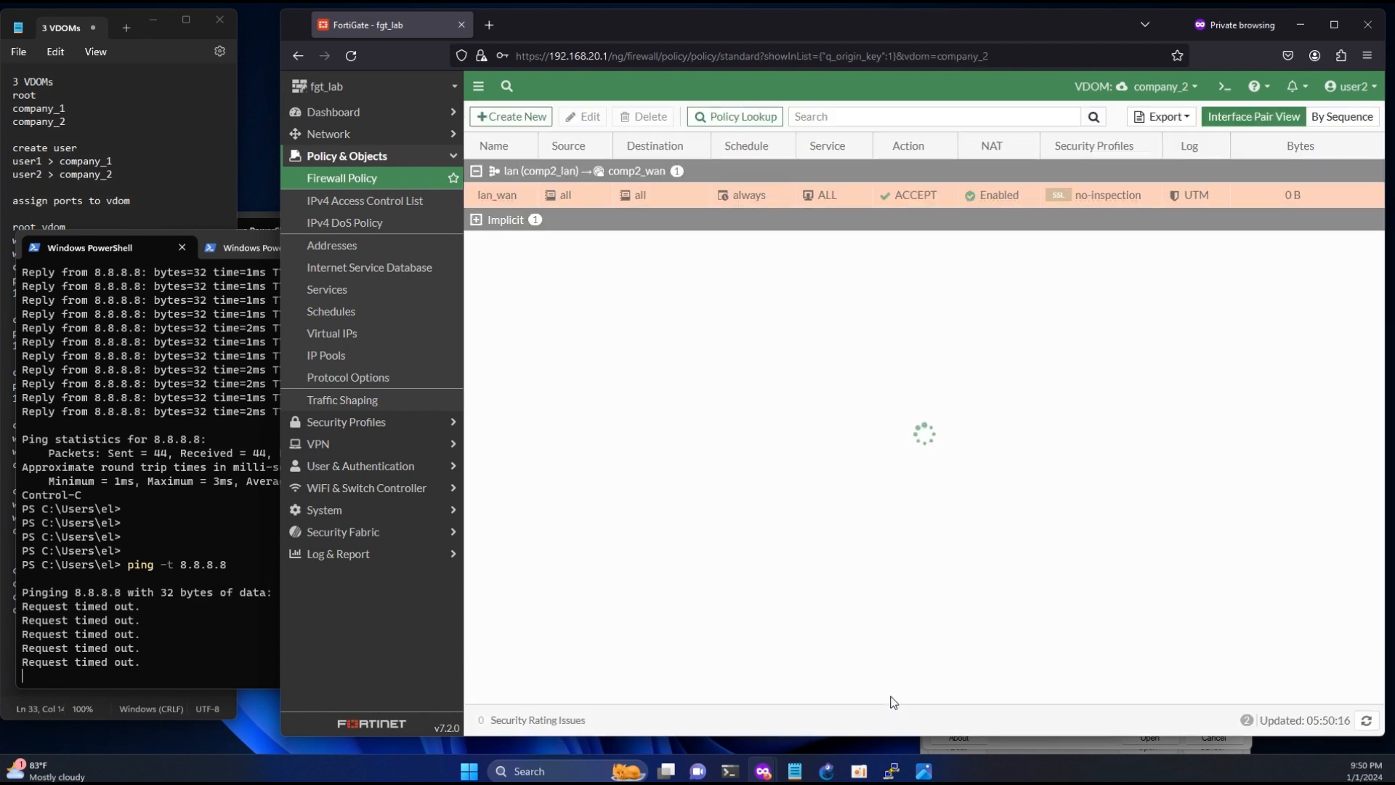
- Check the ping replies from 8.8.8.8 in PowerShell and stop the continuous ping
click(185, 661)
drag(109, 648, 246, 645)
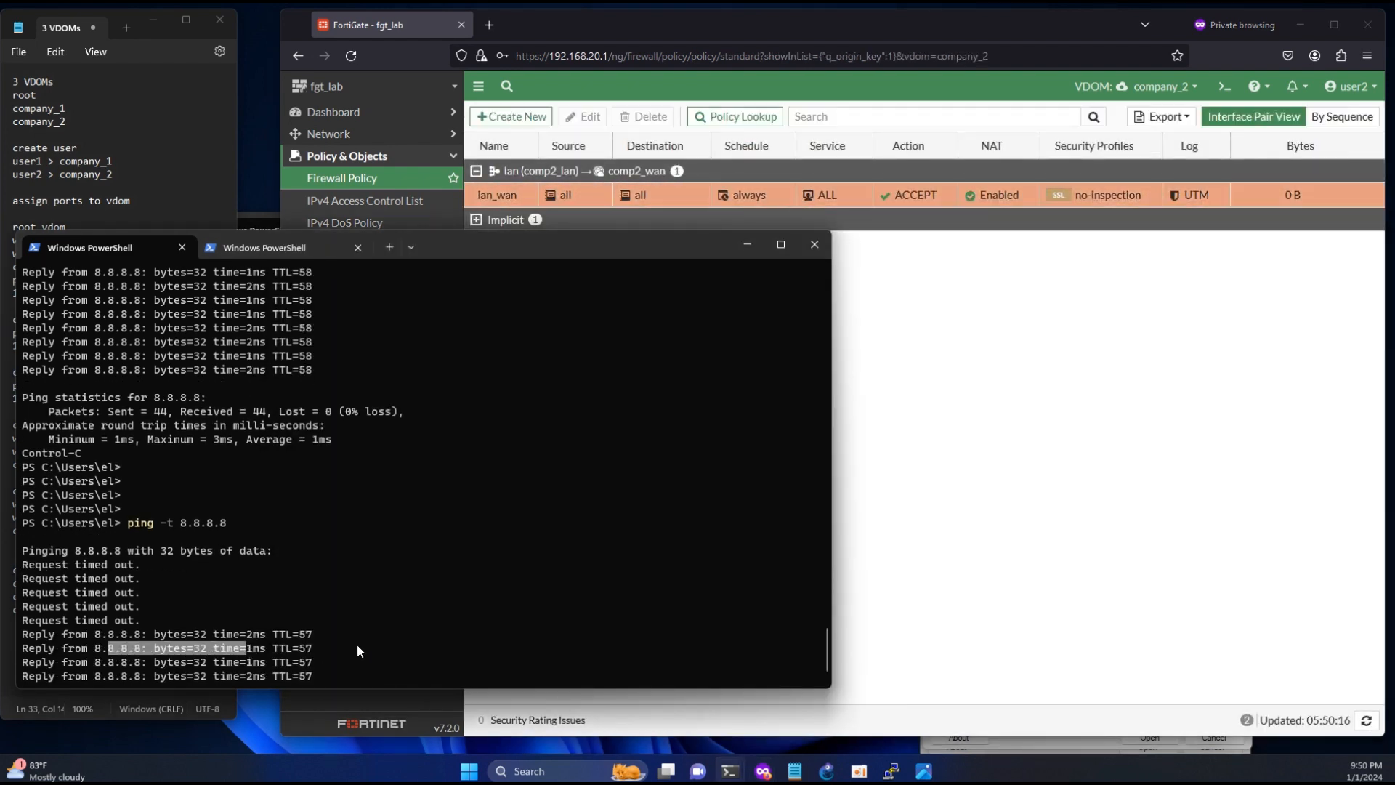
click(302, 639)
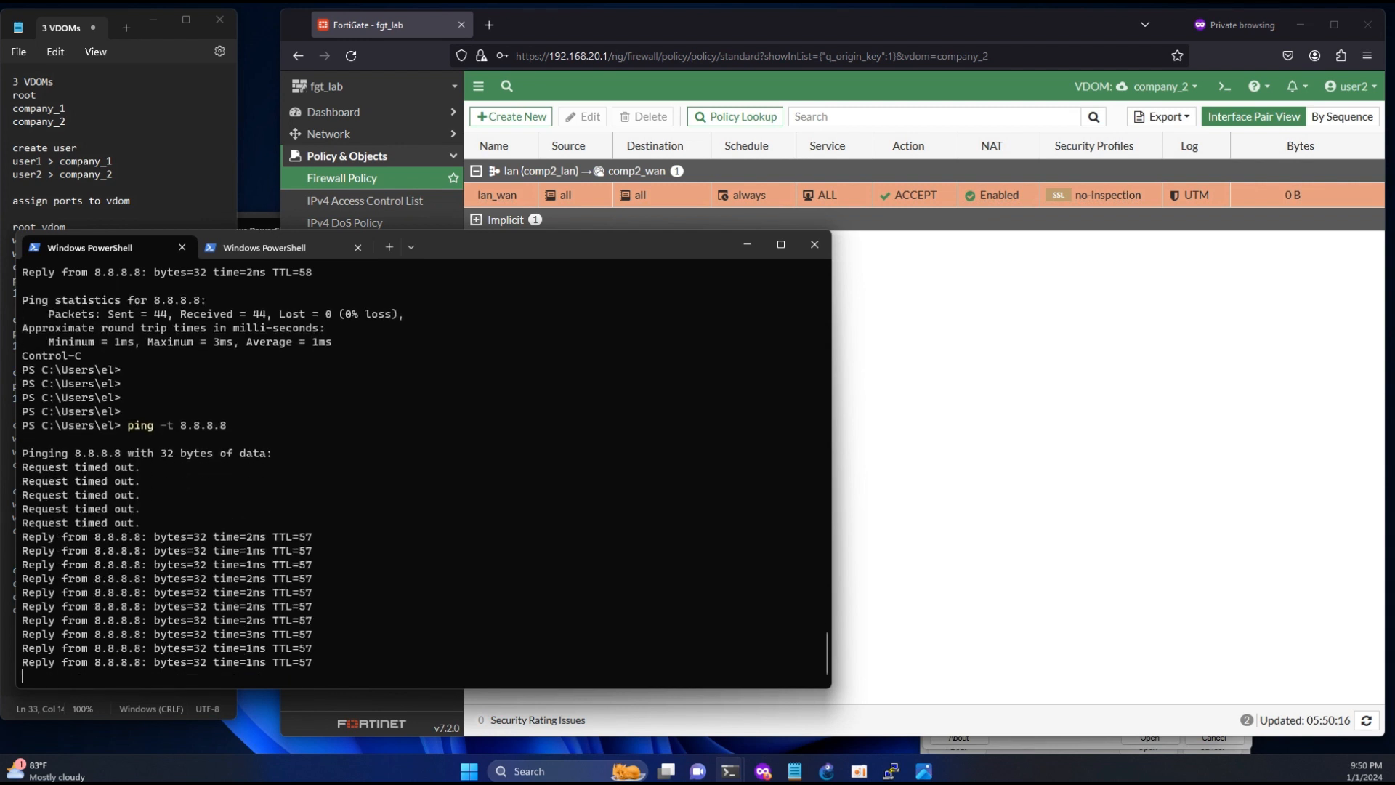
key(ctrl+c)
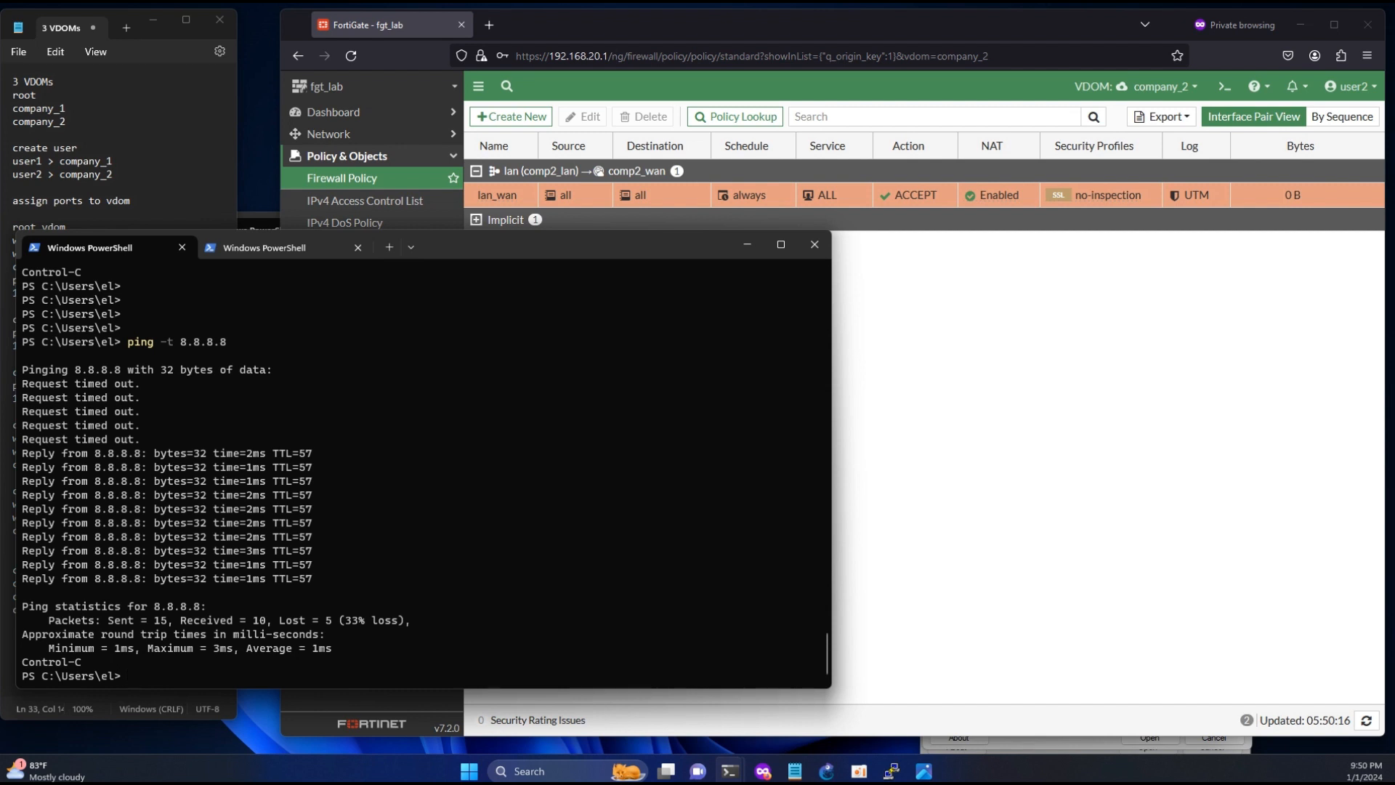
- Trace the route to 8.8.8.8 with tracert, and stop the trace after the first few hops
text(tracert 8.8.8.8)
key(Return)
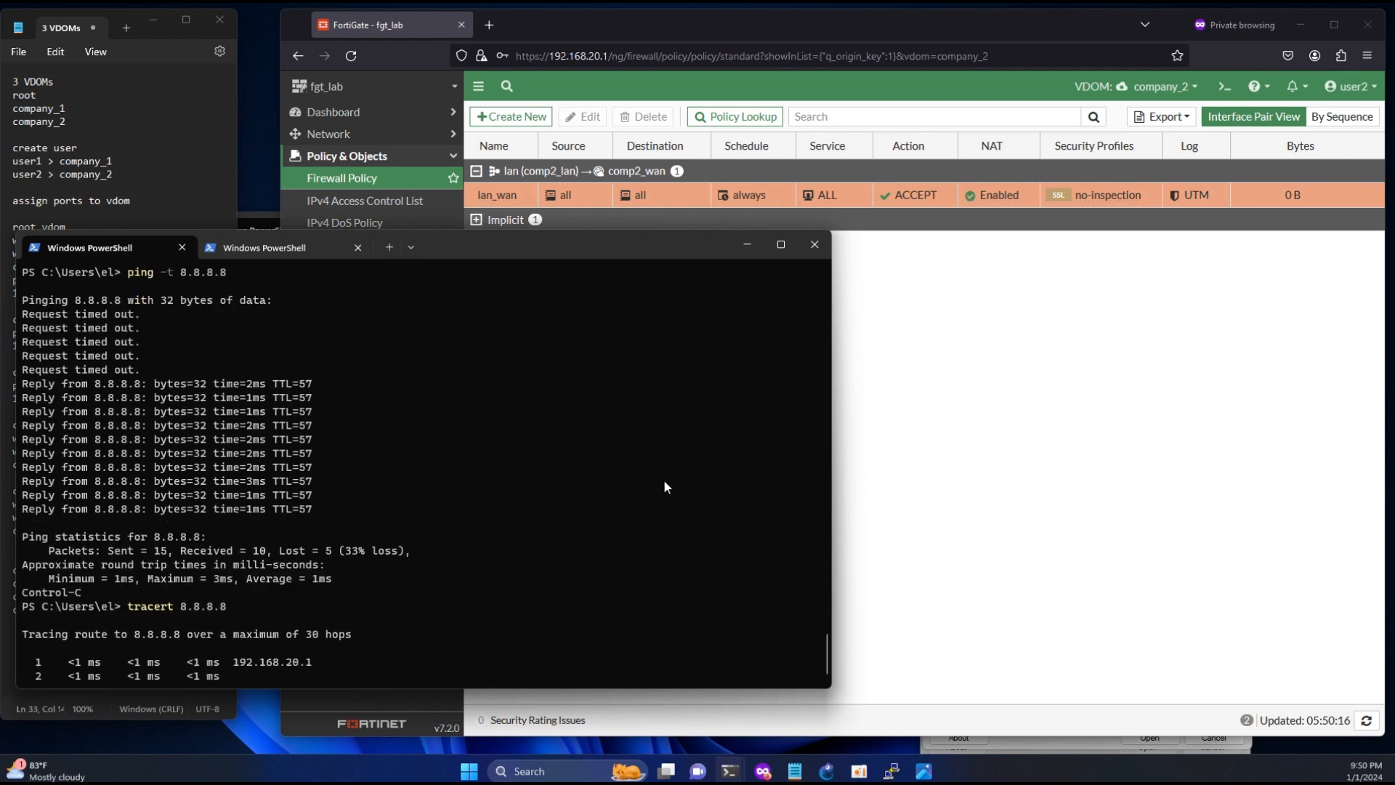
key(ctrl+c)
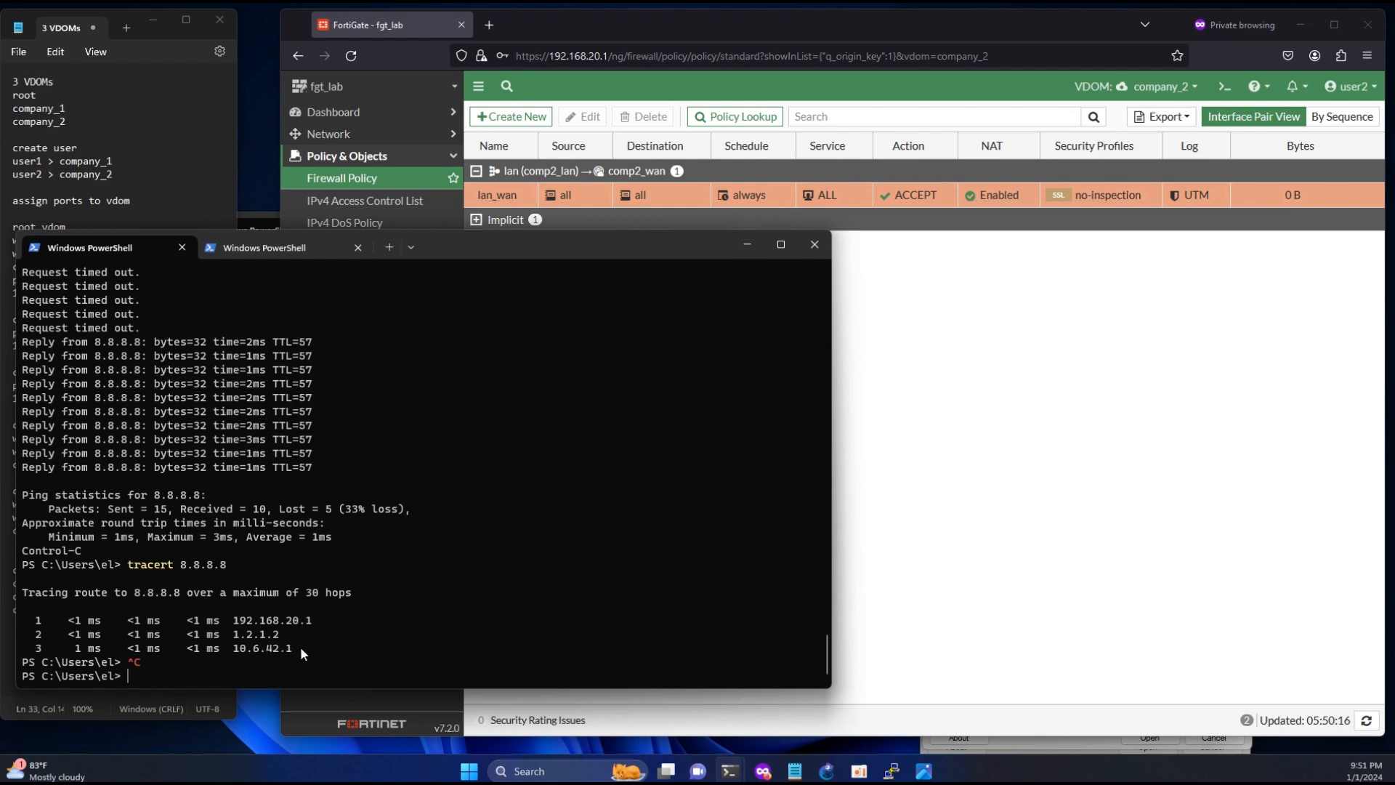
- Back in the FortiGate browser window, start a new SD-WAN rule named all_wan2 in the company_2 VDOM
click(950, 483)
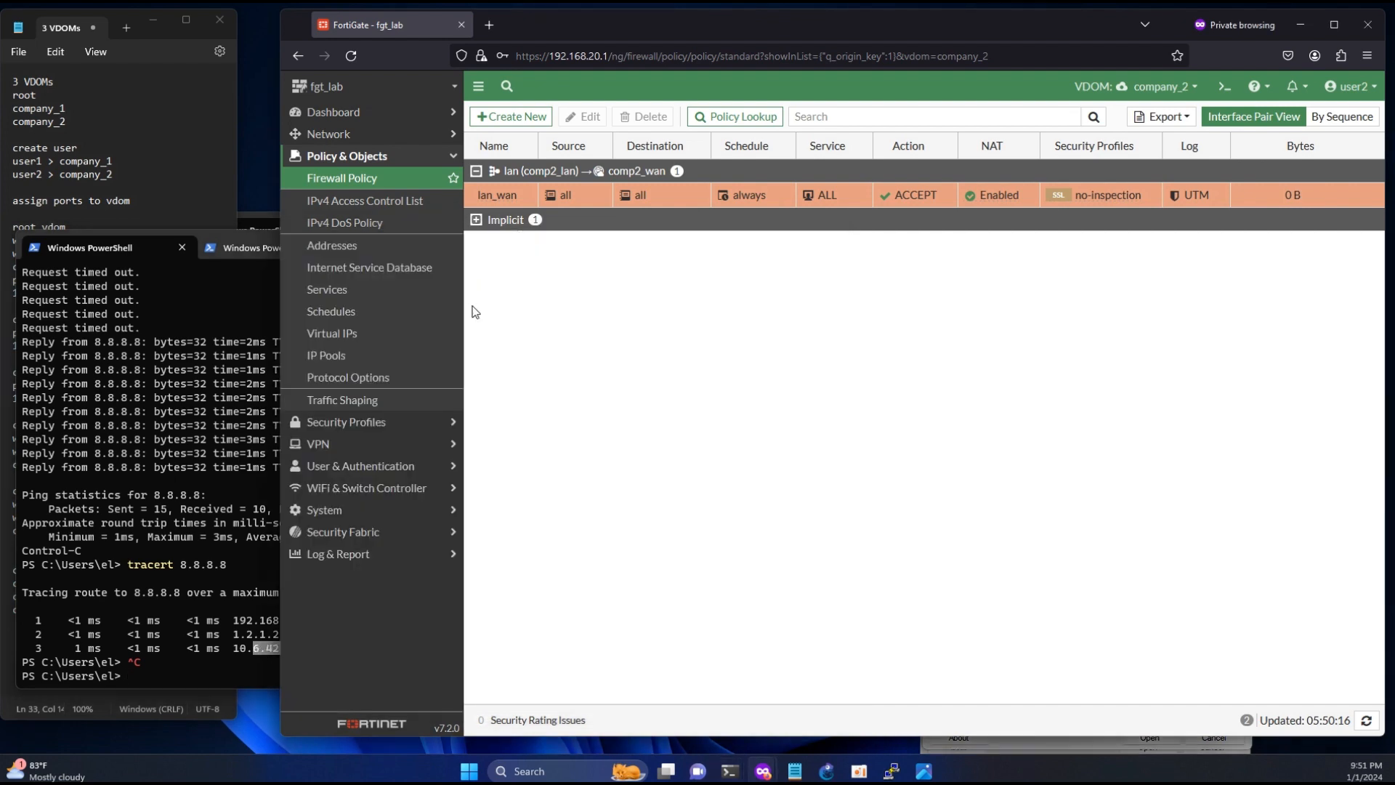
click(343, 135)
click(329, 200)
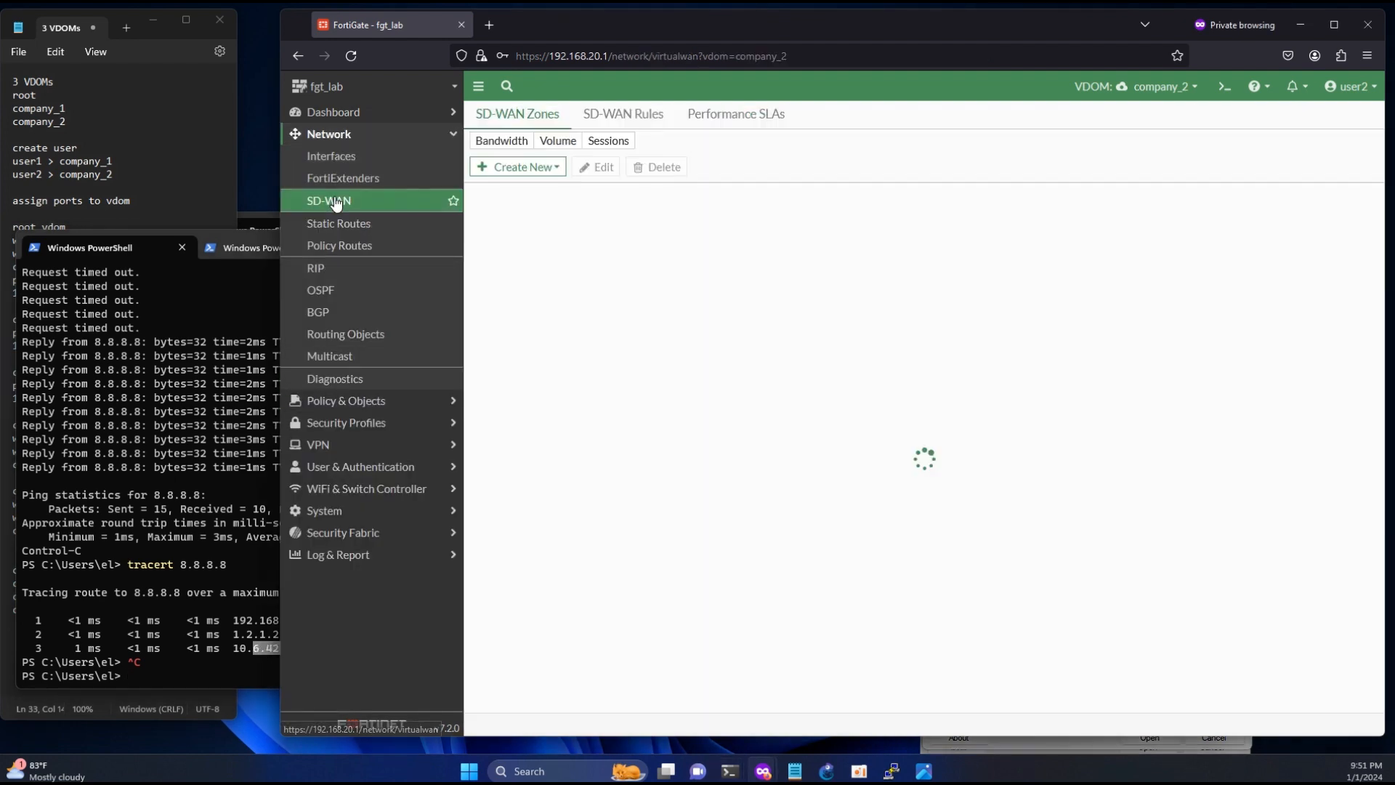
click(624, 114)
click(508, 143)
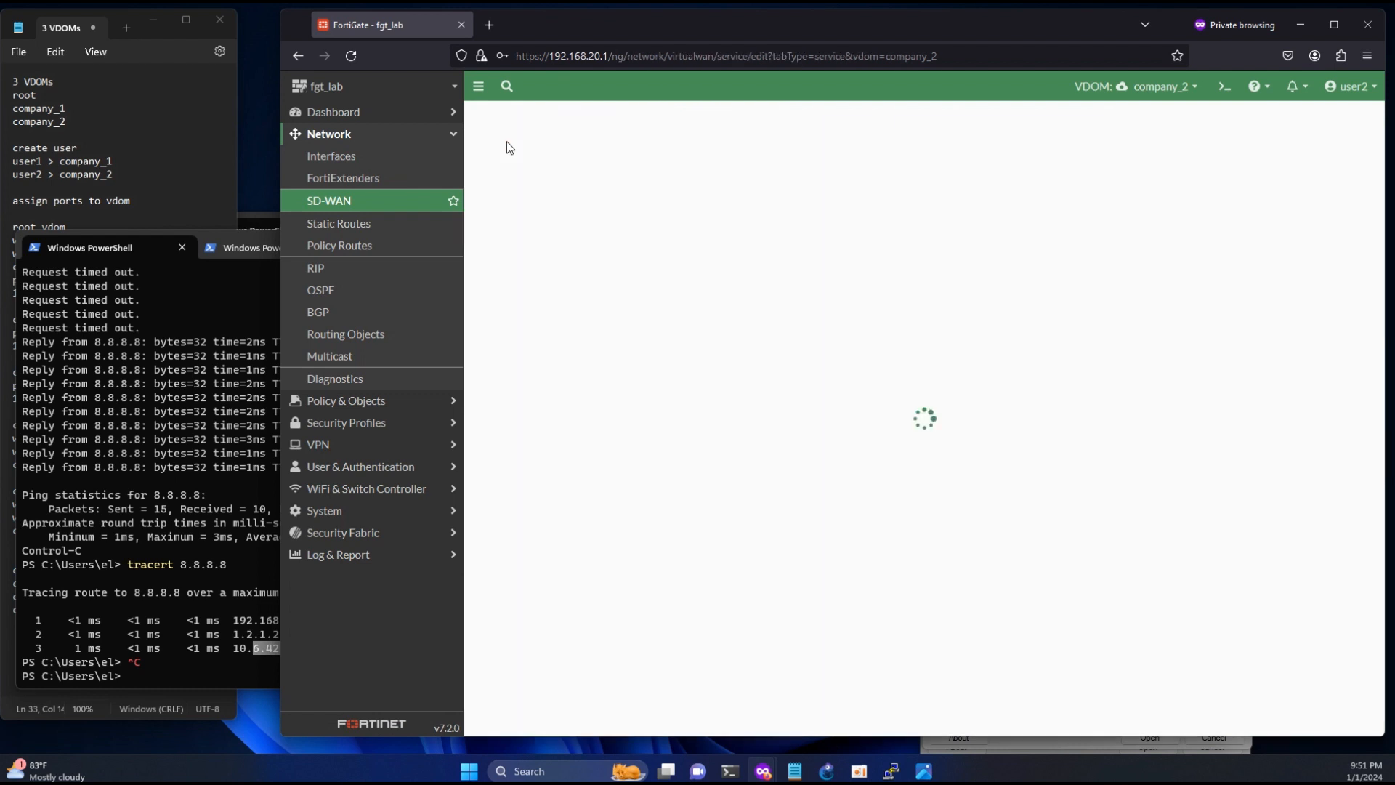
text(all)
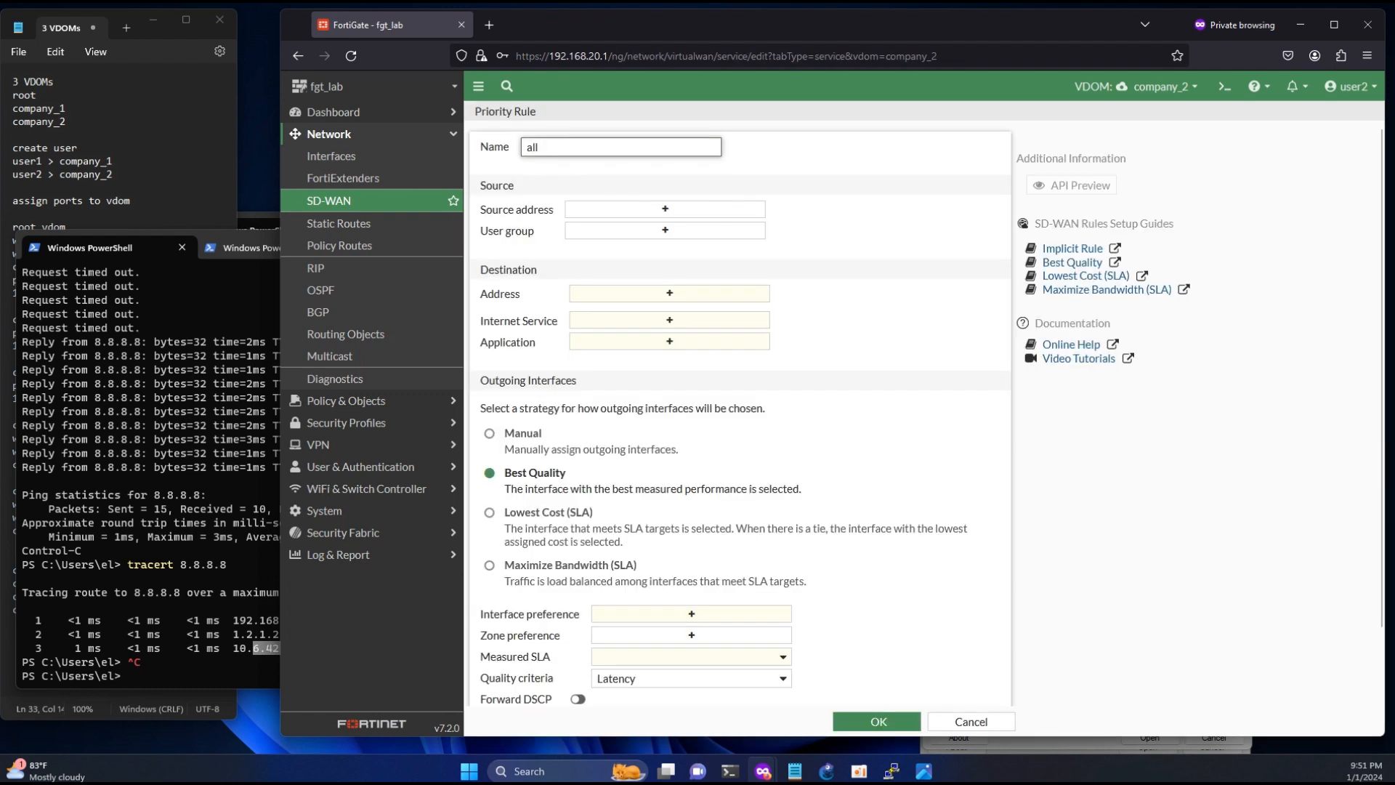
text(_wan2)
- Set both the source address and the destination address of the all_wan2 rule to all
click(619, 210)
click(1047, 210)
click(669, 308)
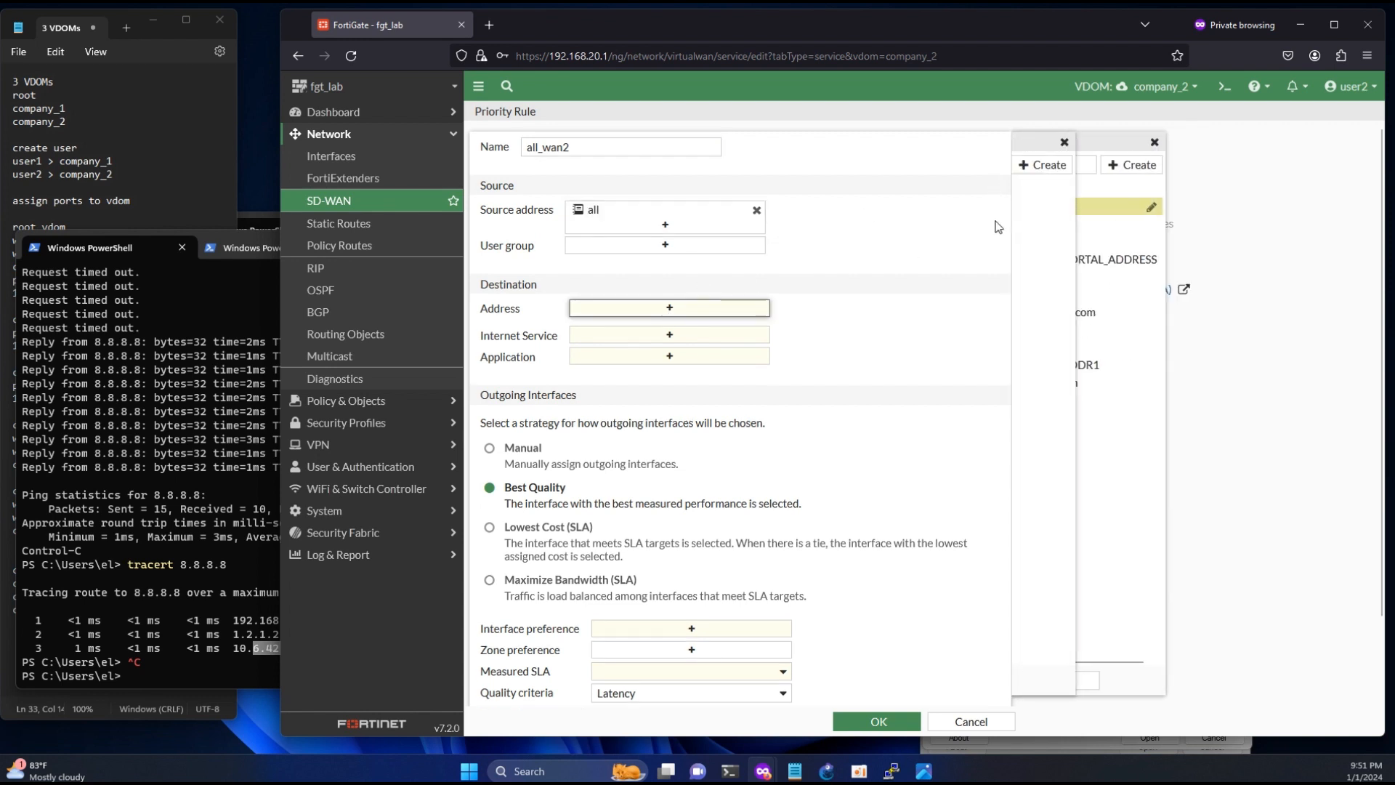
click(1046, 207)
- Set the all_wan2 rule to the Manual strategy with comp22_root0 as interface preference, and save it
click(488, 484)
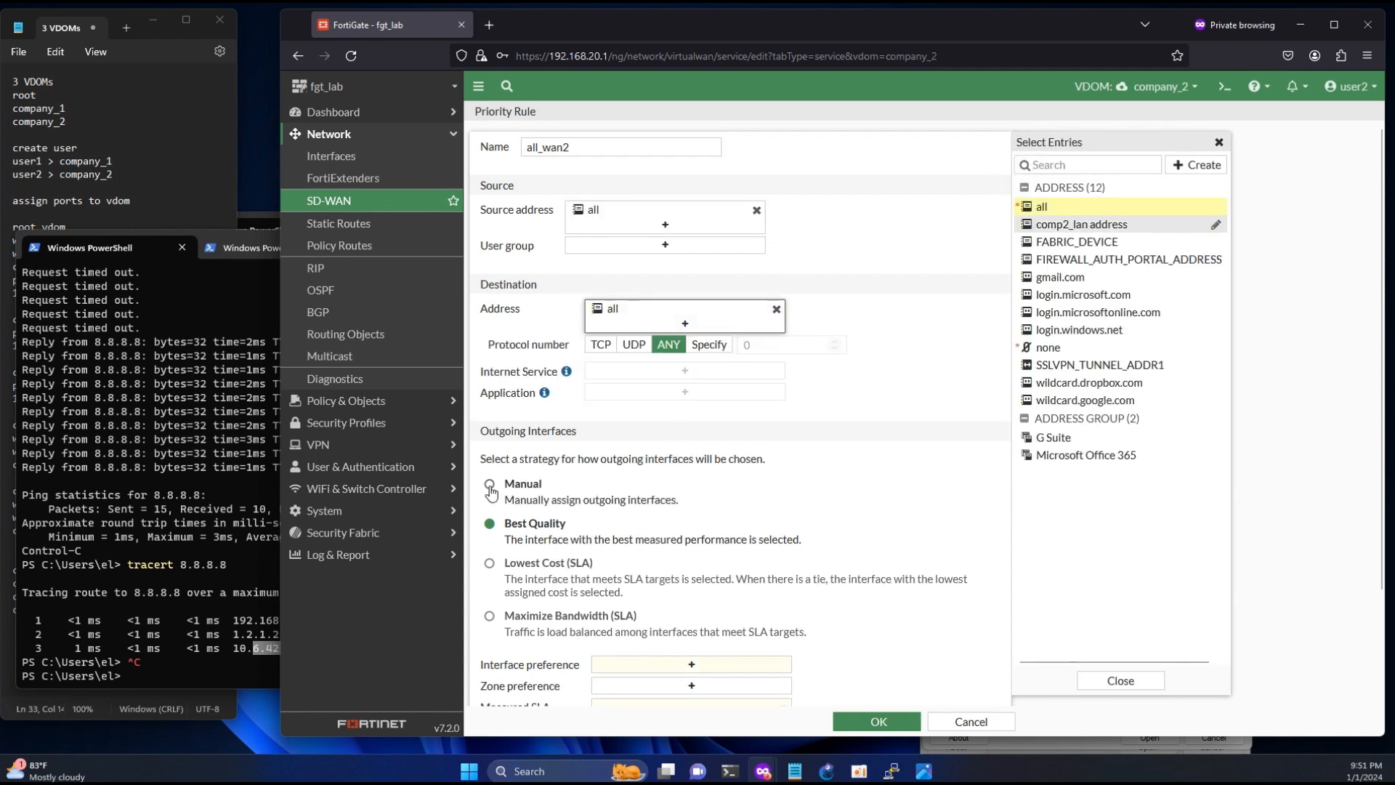
scroll(726, 581, down, 2)
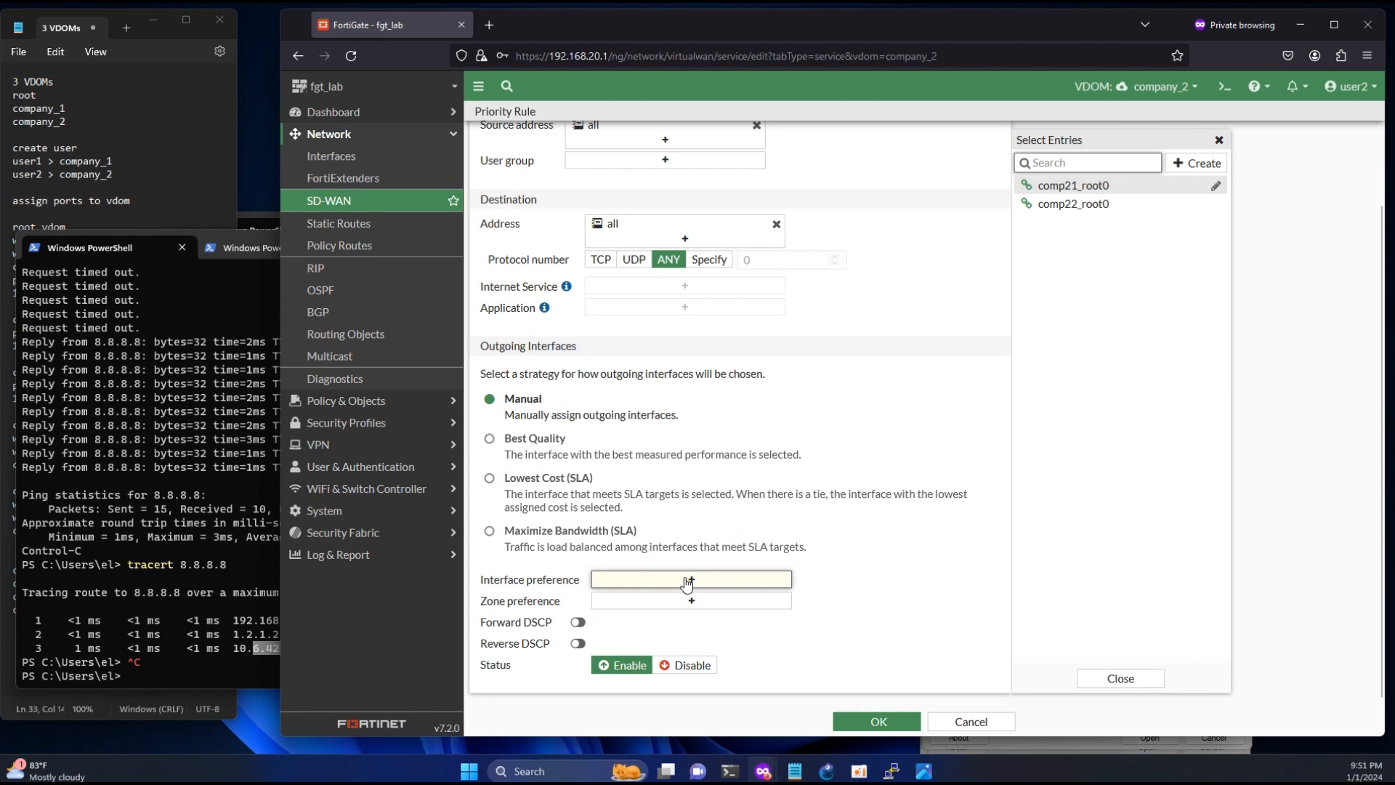
mouse_move(1079, 210)
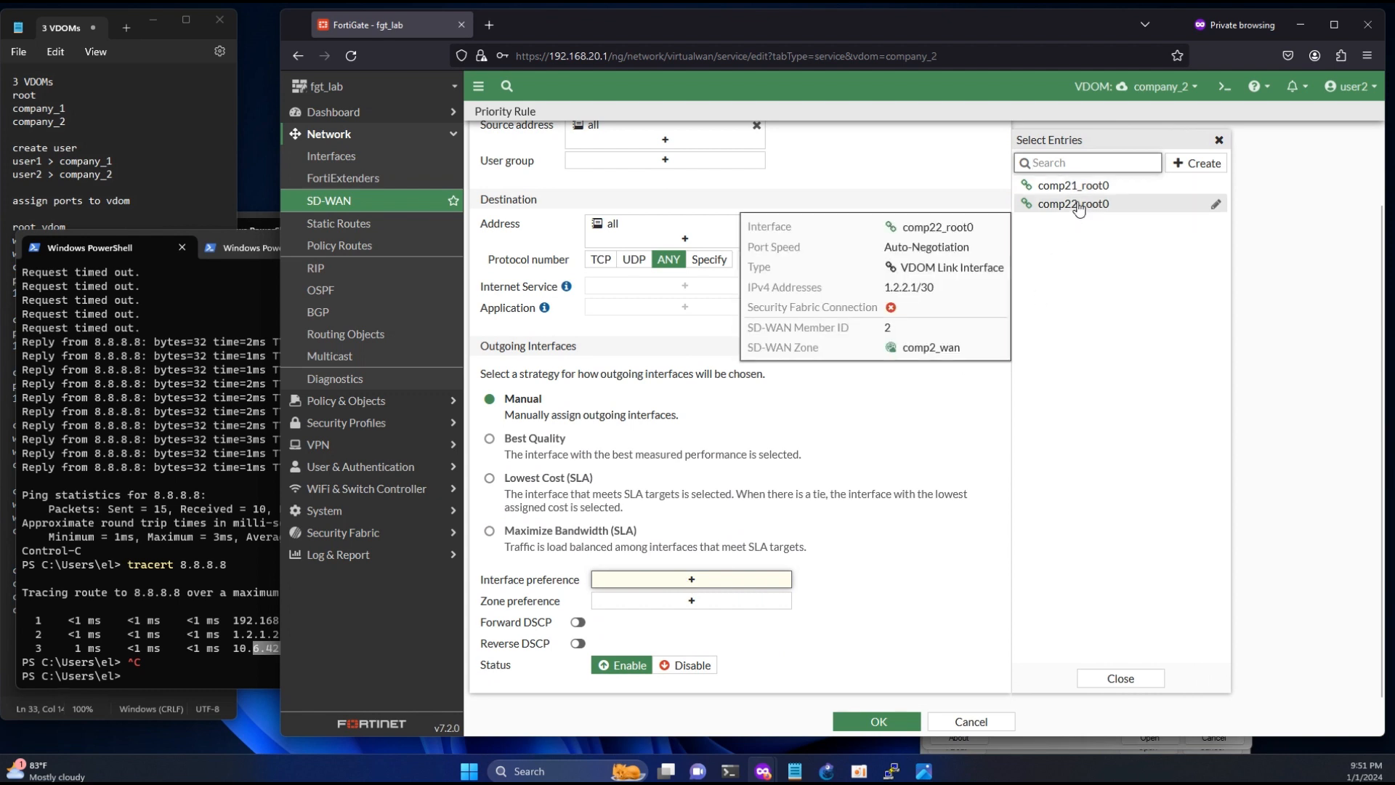
drag(910, 287, 891, 287)
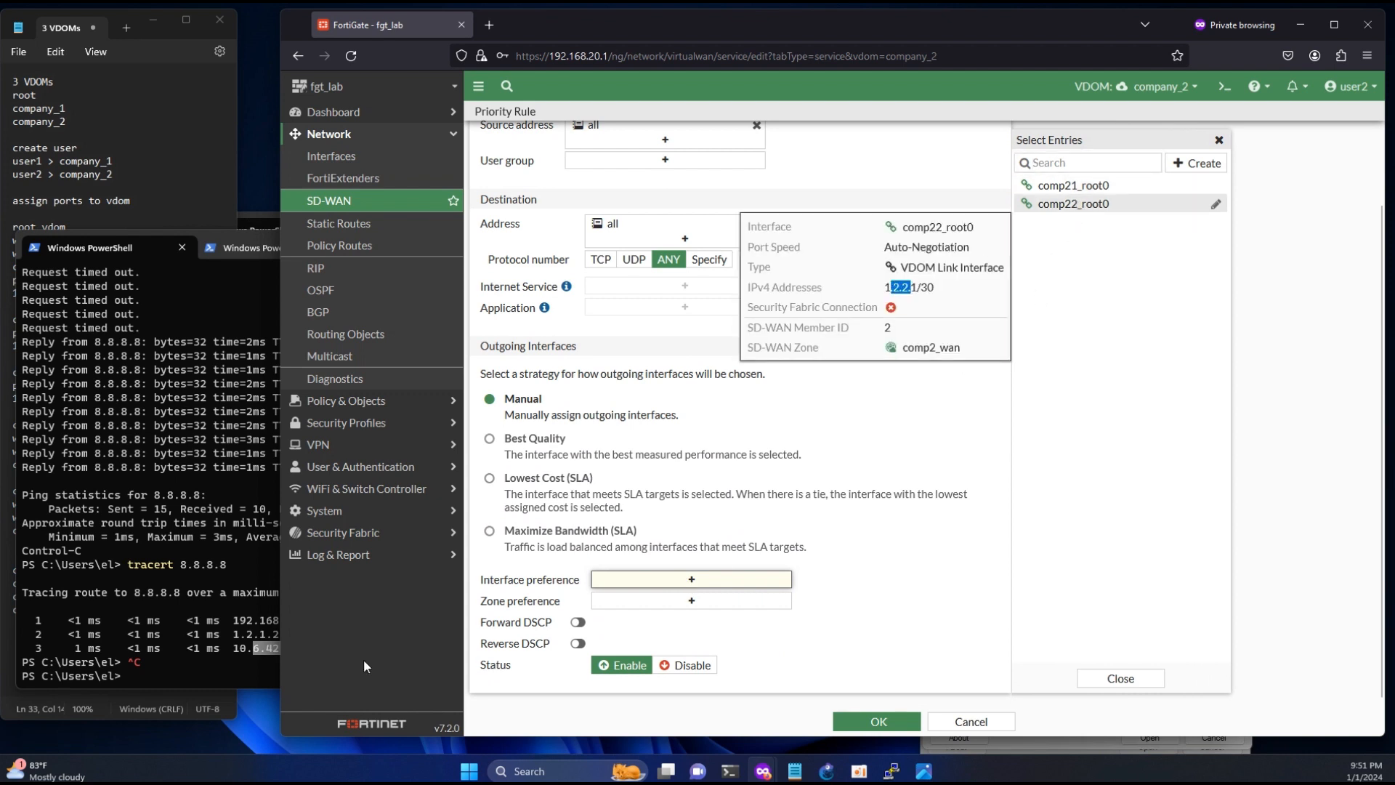
drag(232, 636, 253, 636)
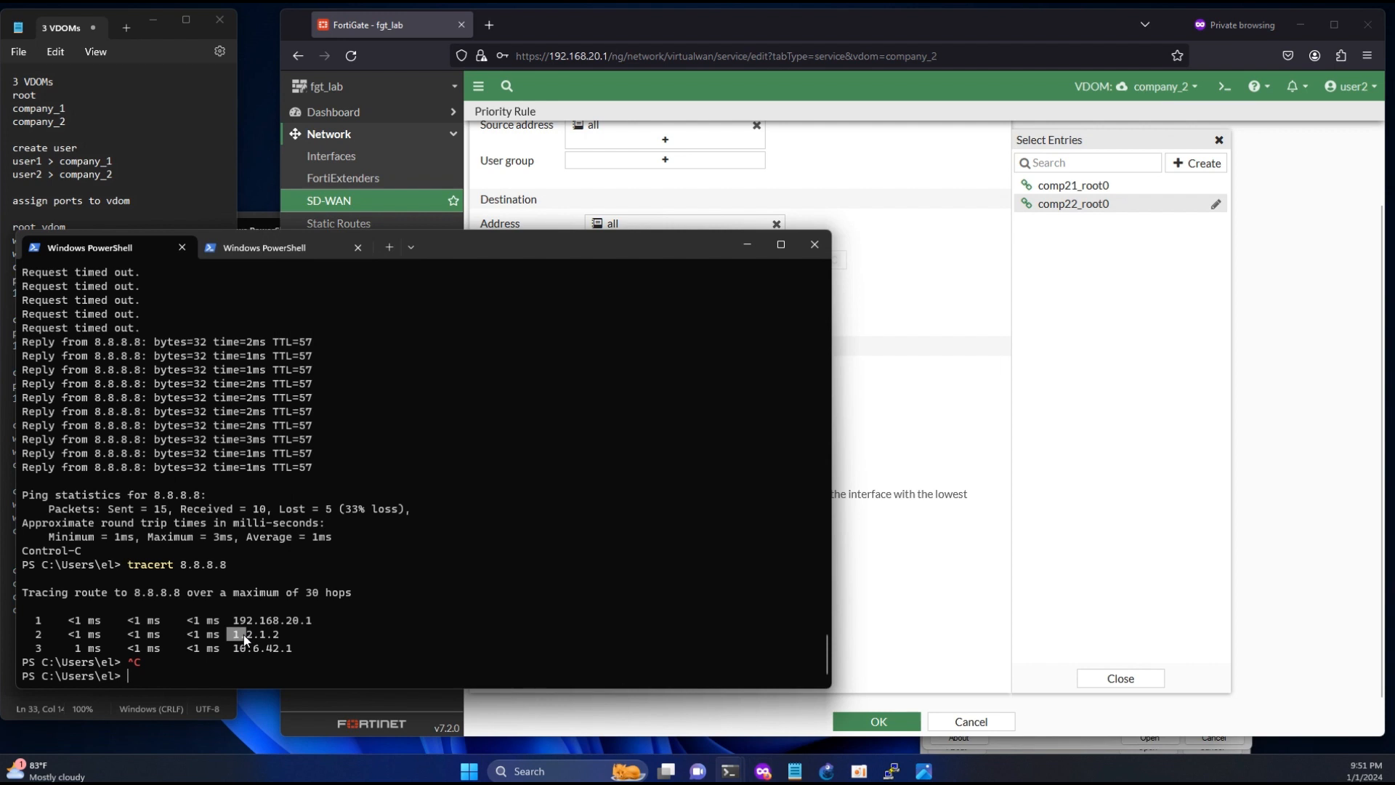
click(1109, 207)
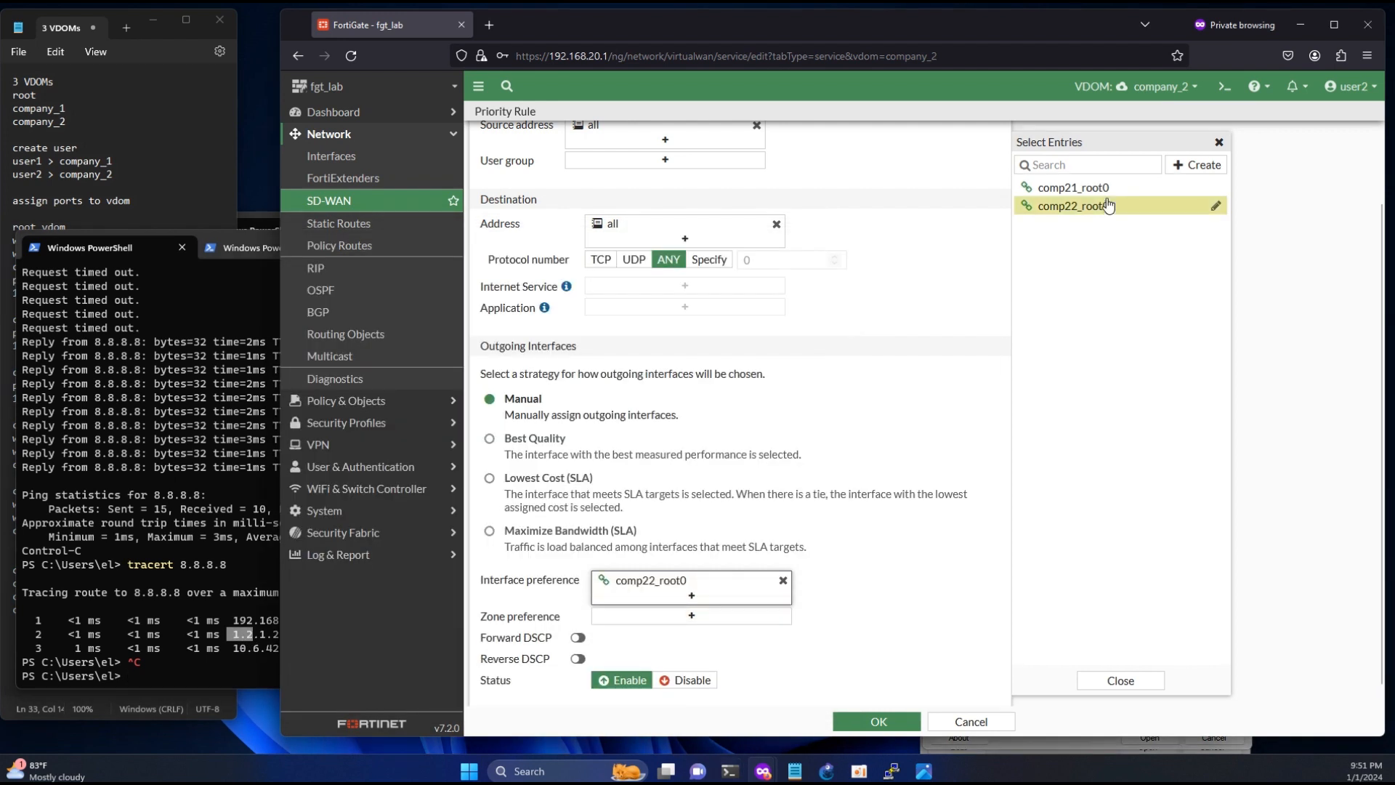
click(877, 722)
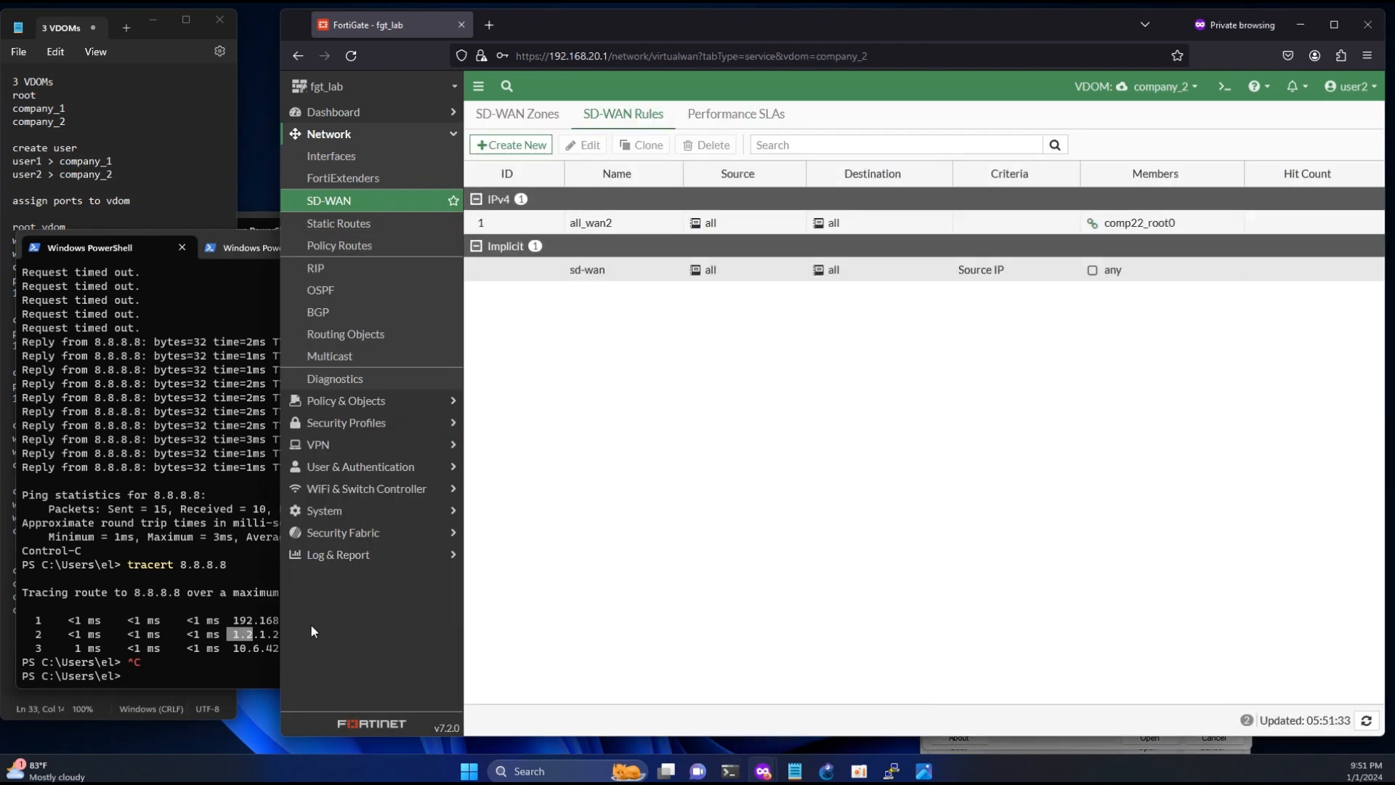
- In PowerShell, trace the route to 8.8.4.4 with tracert, stop it after the third hop and examine the hops
click(225, 661)
text(tracert 8.8.8)
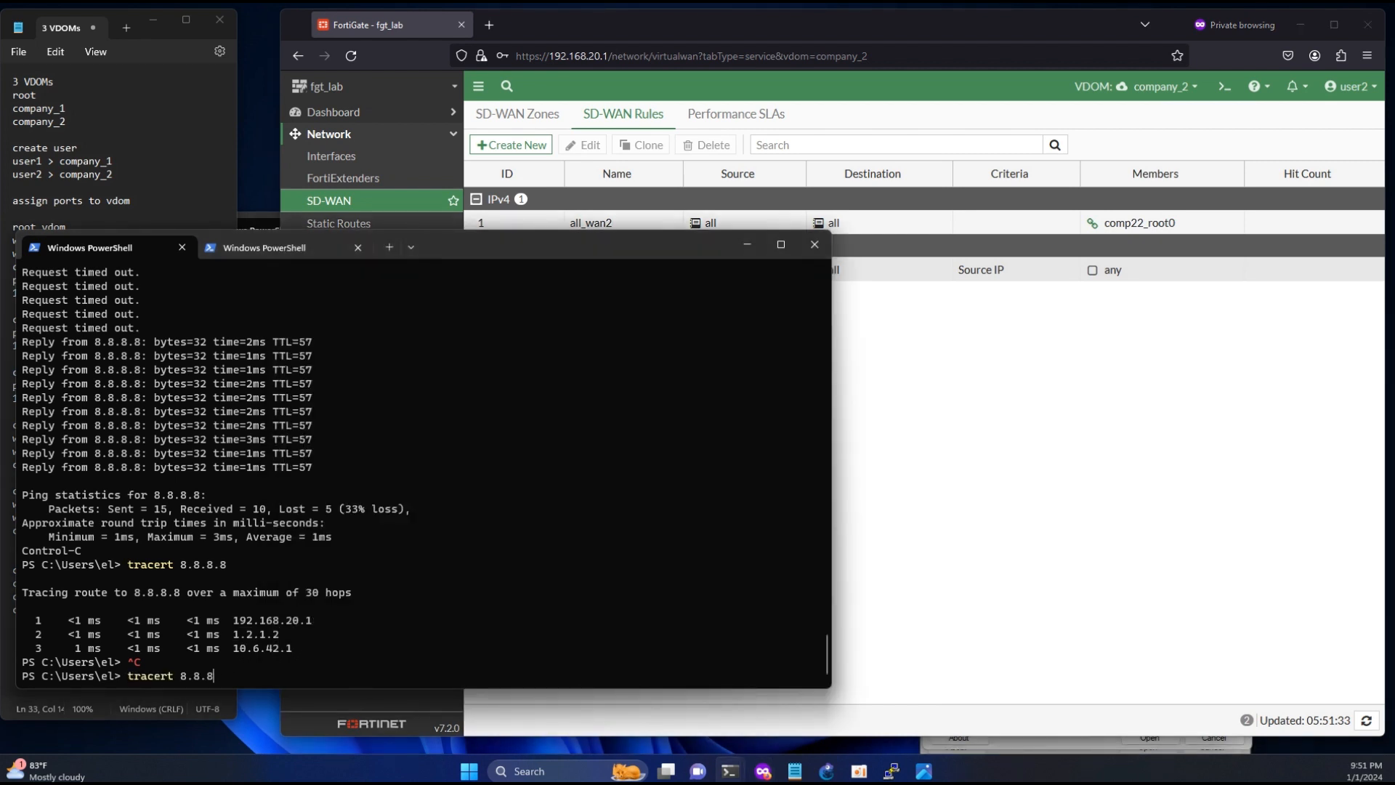
key(BackSpace)
text(4.4)
key(Return)
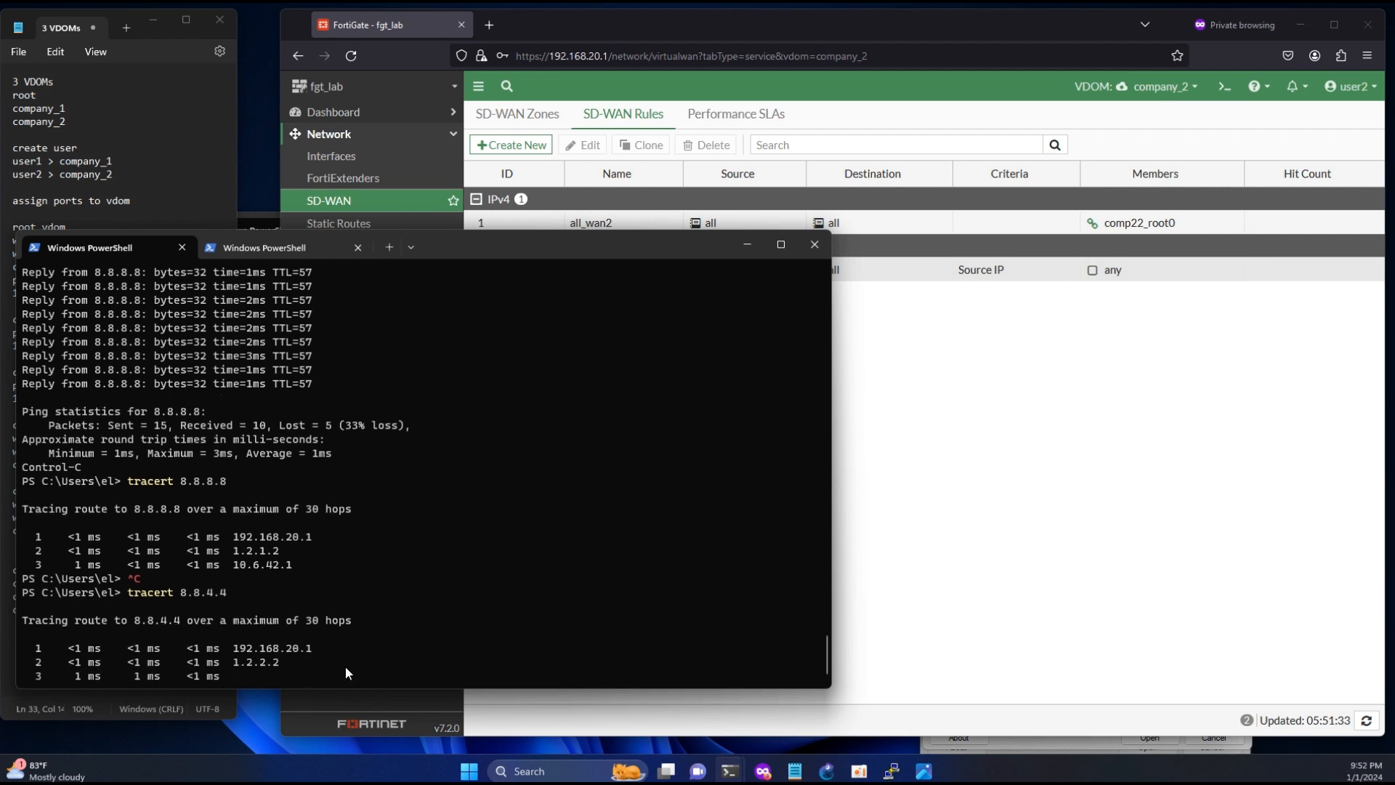
key(ctrl+c)
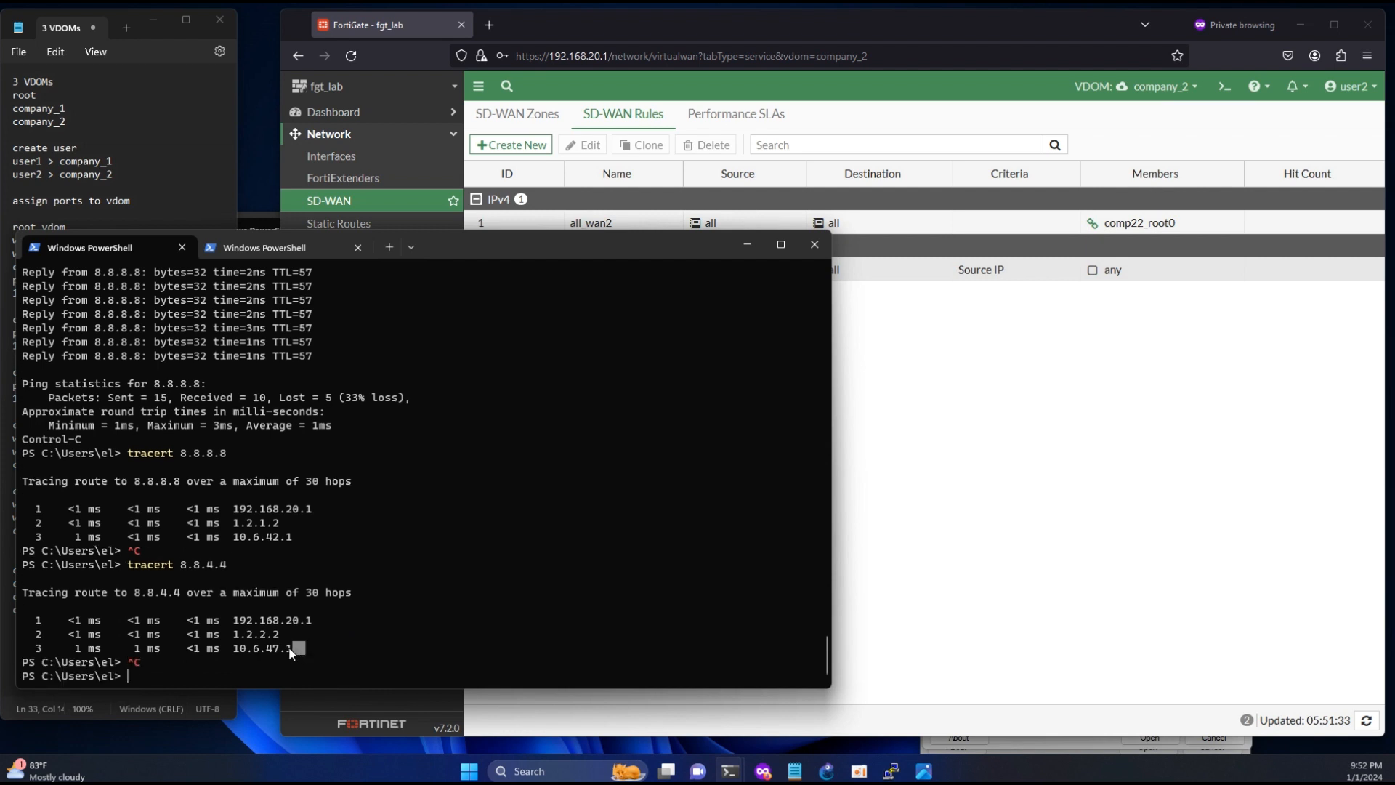
drag(289, 648, 241, 636)
- Trace the route to google.com with tracert, stop it after the first few hops and examine the second and third hops
click(409, 581)
key(Up)
key(BackSpace)
key(BackSpace)
key(BackSpace)
key(BackSpace)
key(BackSpace)
key(BackSpace)
key(BackSpace)
text(google.com)
key(Return)
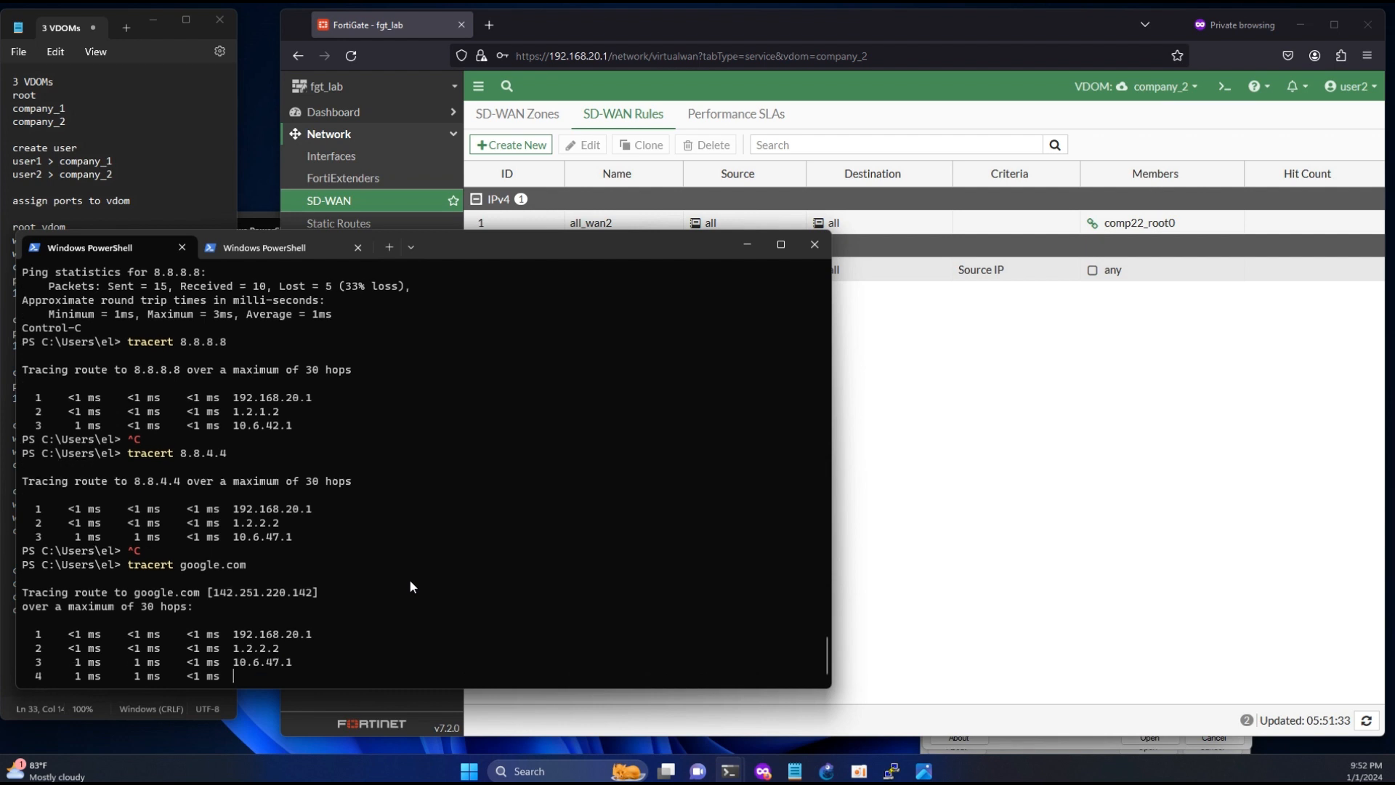
key(ctrl+c)
drag(298, 632, 241, 625)
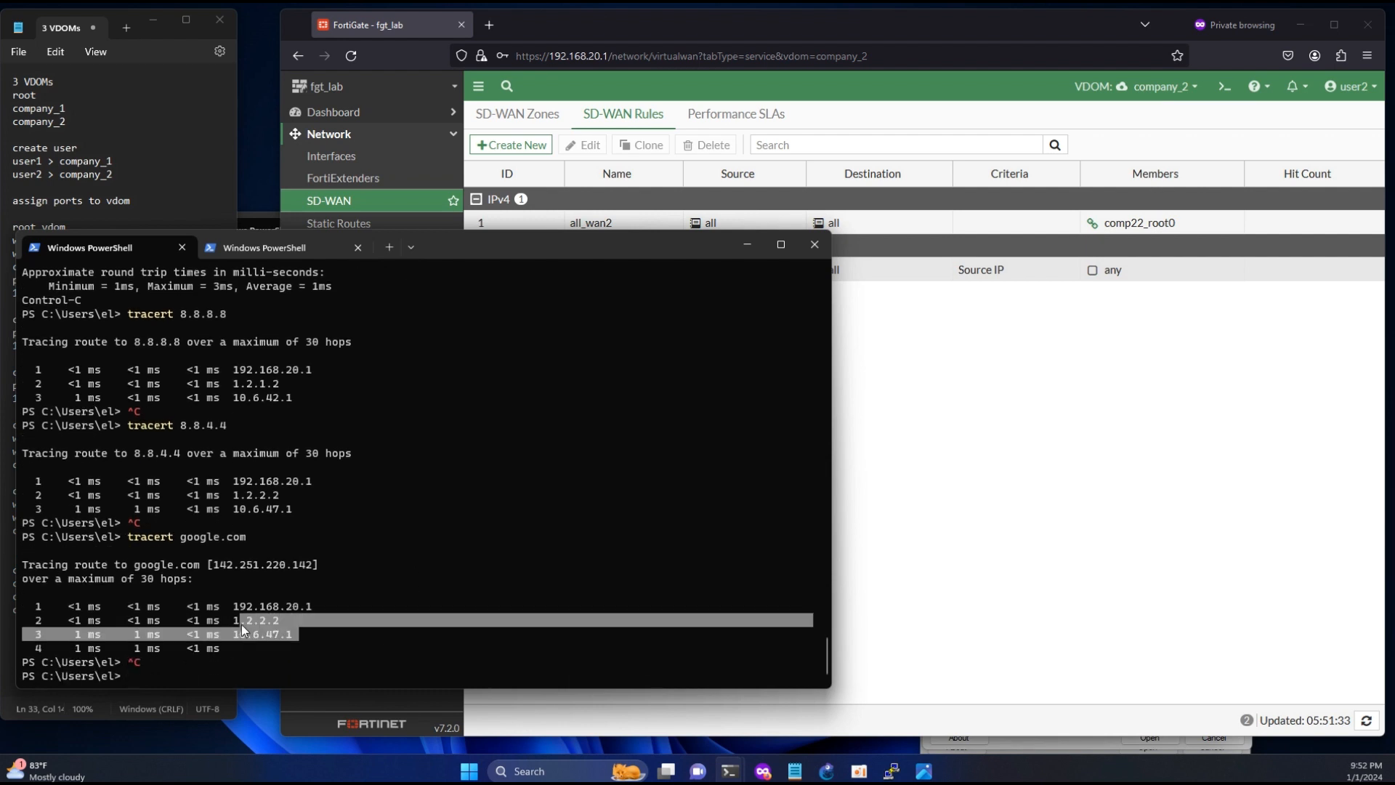
click(274, 621)
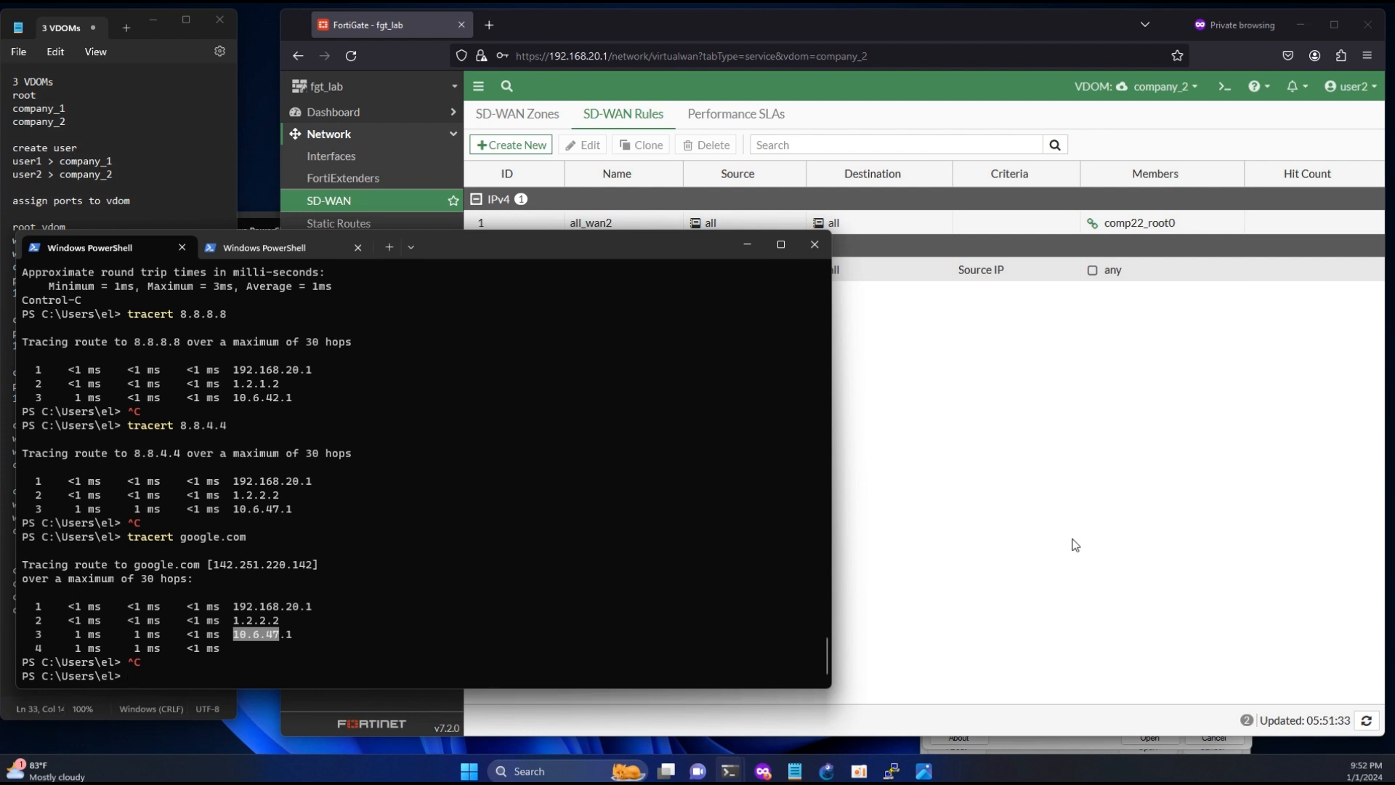
- Check the VDOMs available to user2 in FortiGate, and start a continuous ping to 8.8.8.8 in PowerShell
click(1025, 573)
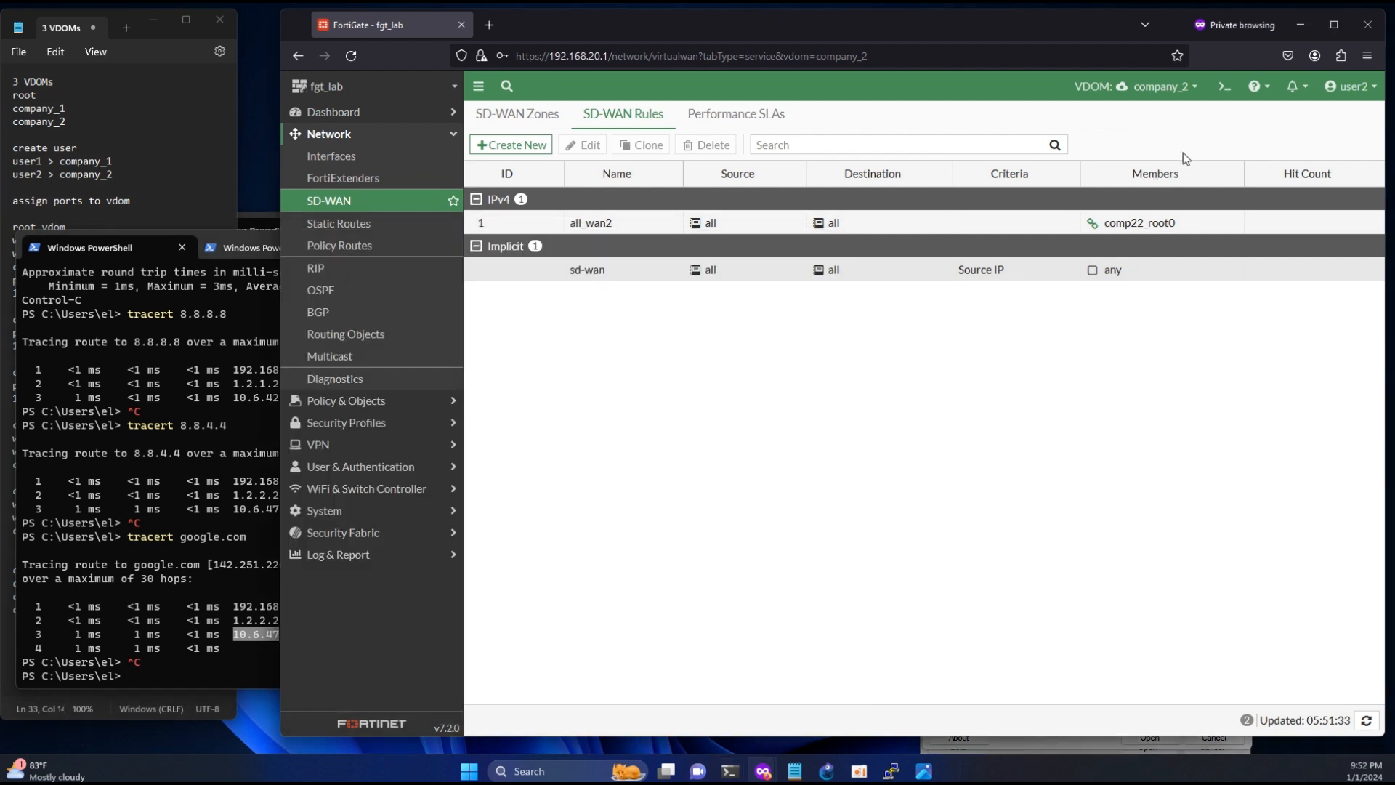
click(1195, 88)
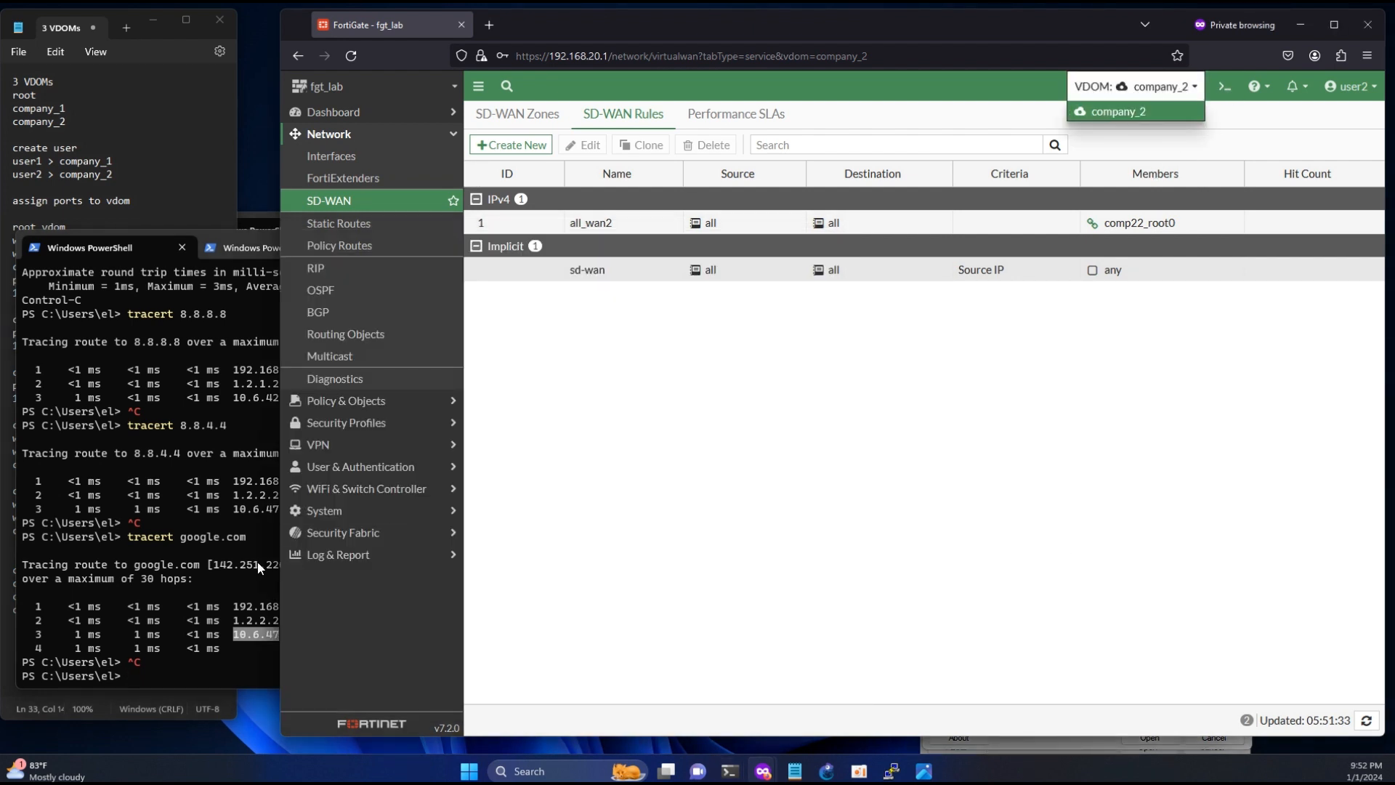
click(189, 581)
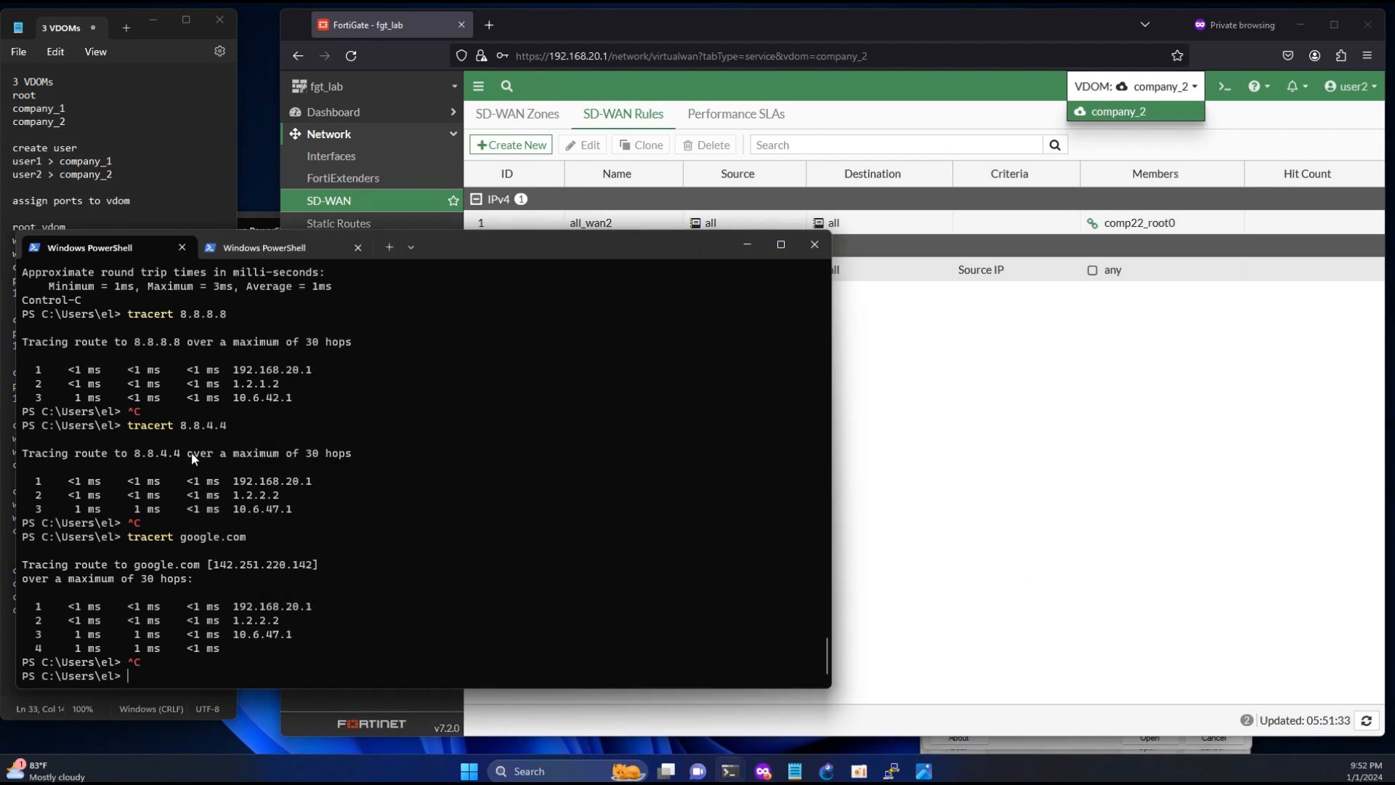
text(ping -t 8.8.8.8)
key(Return)
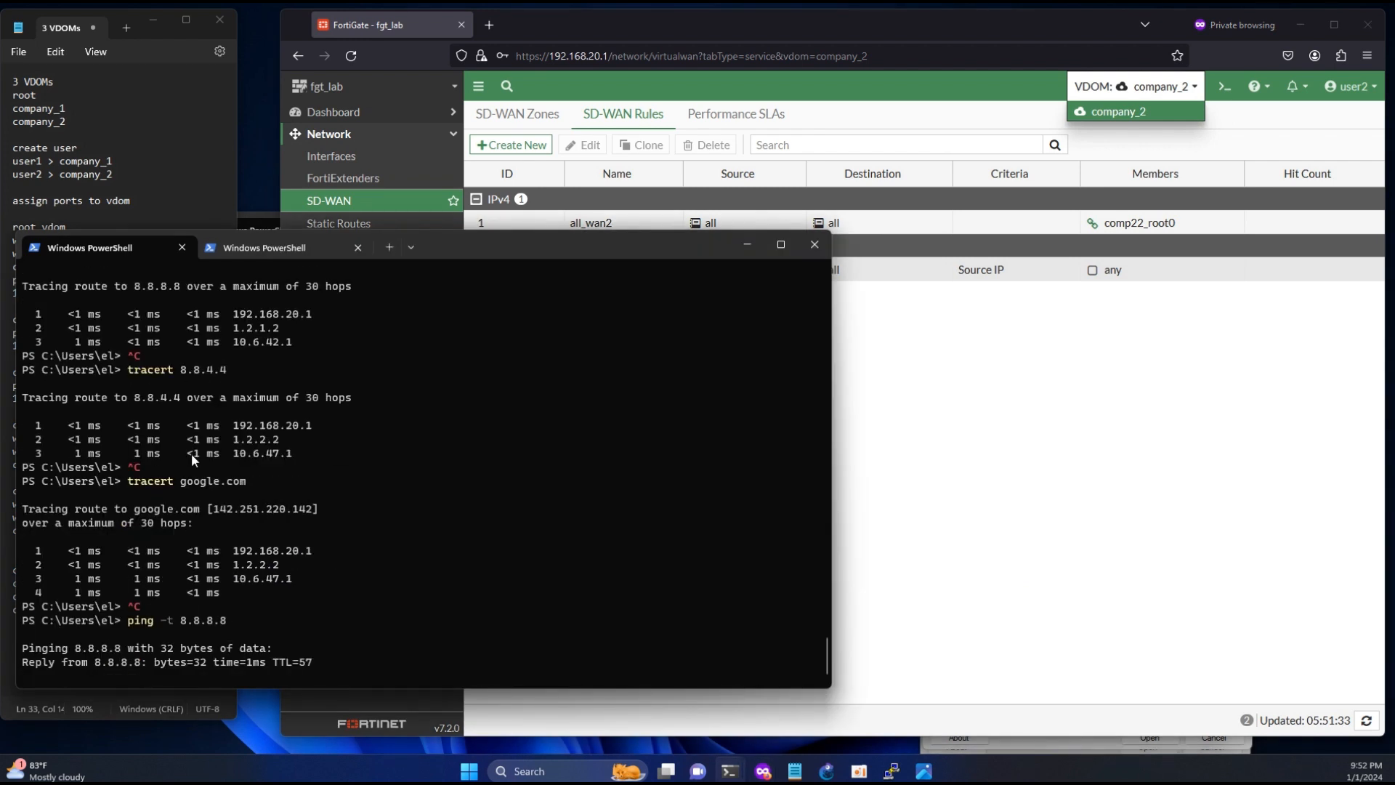
- Log user2 out of FortiGate and check the third hop of the google.com trace in PowerShell
click(1351, 85)
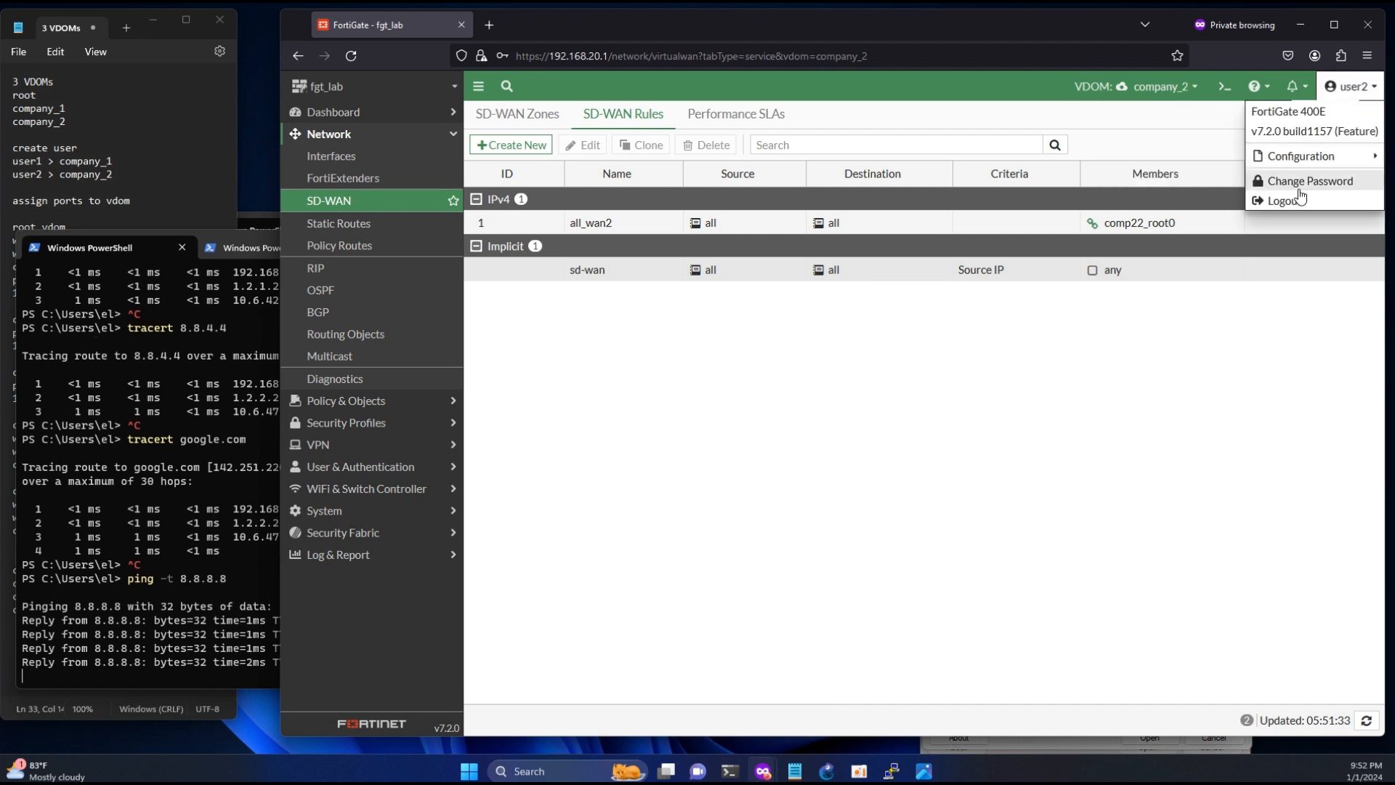
click(1299, 200)
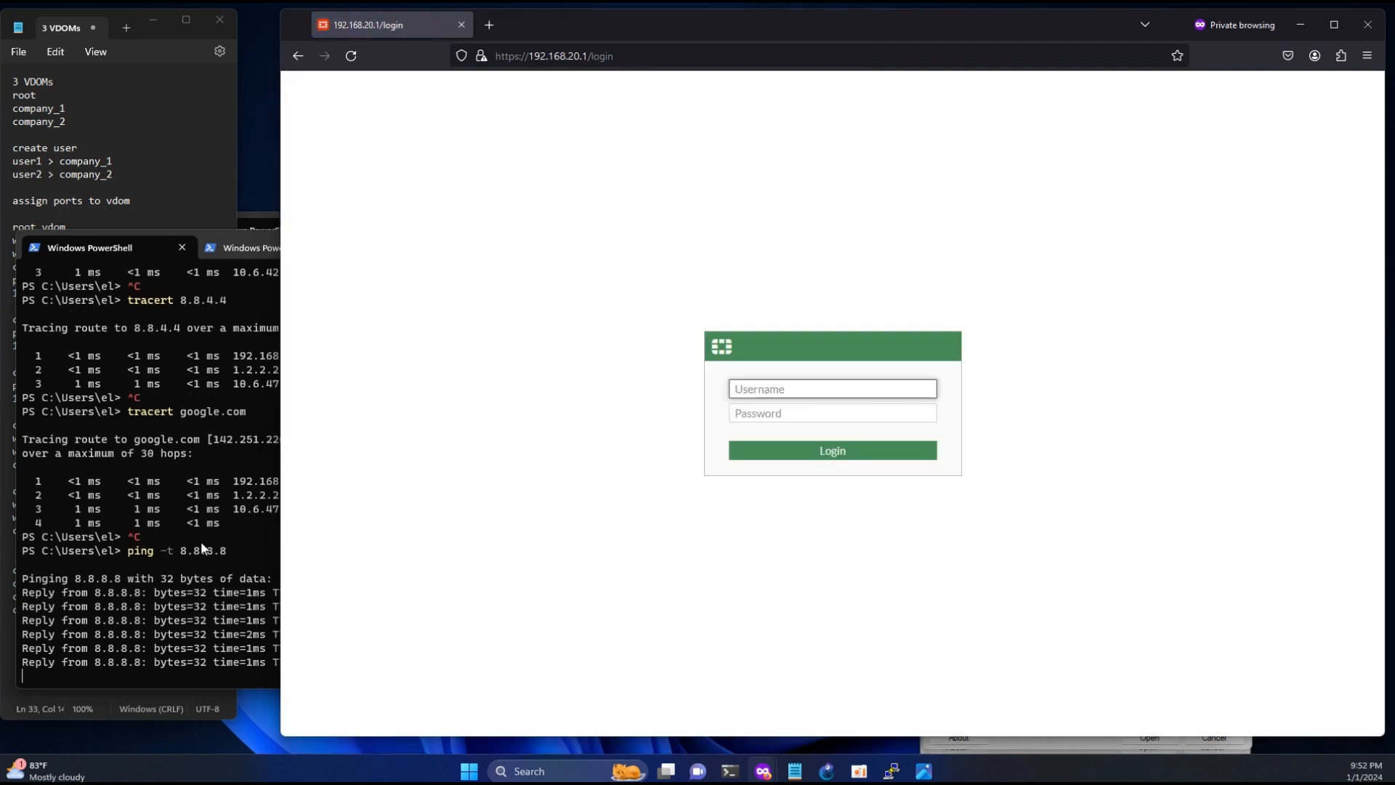
click(203, 549)
drag(299, 494, 241, 495)
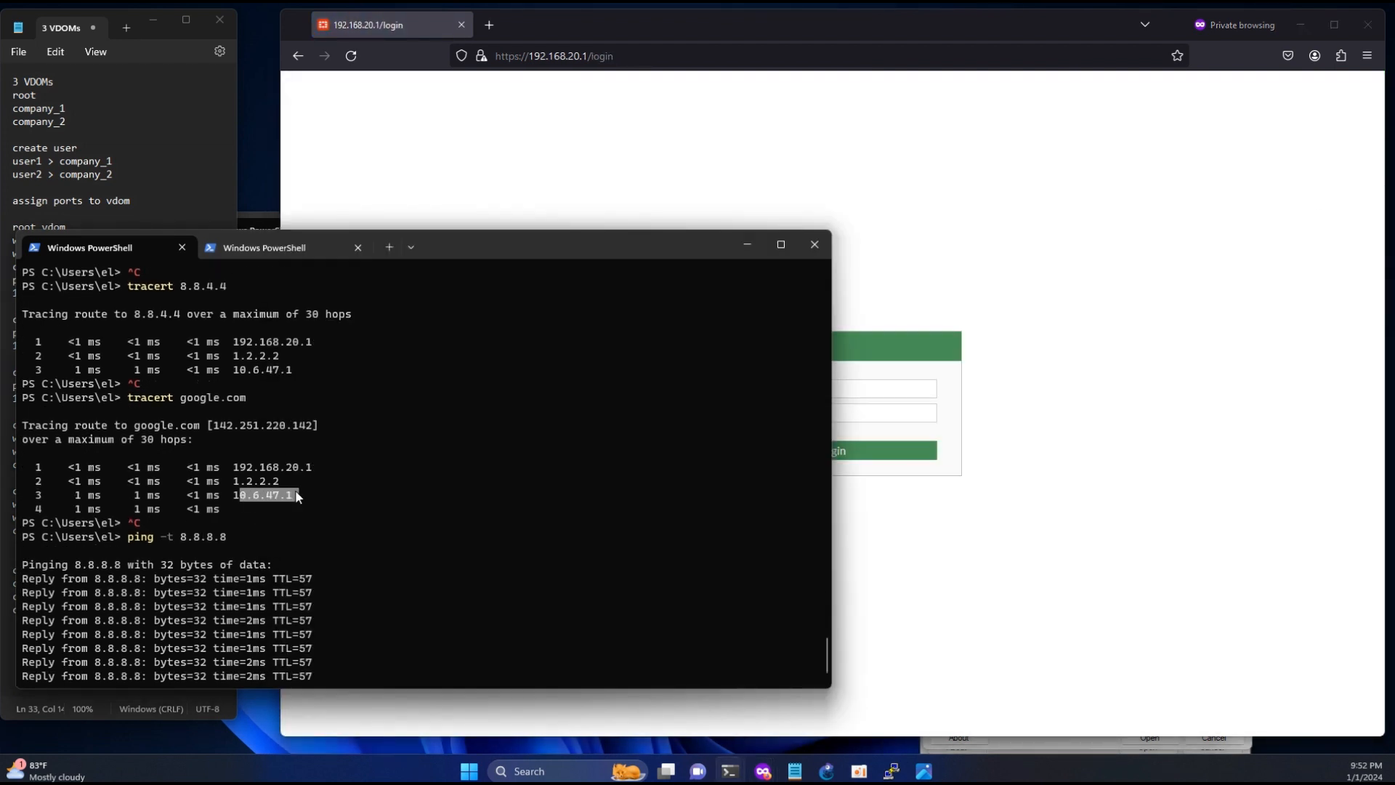
- Log in to FortiGate as admin with the account password
click(864, 398)
text(admin)
key(Tab)
text(**)
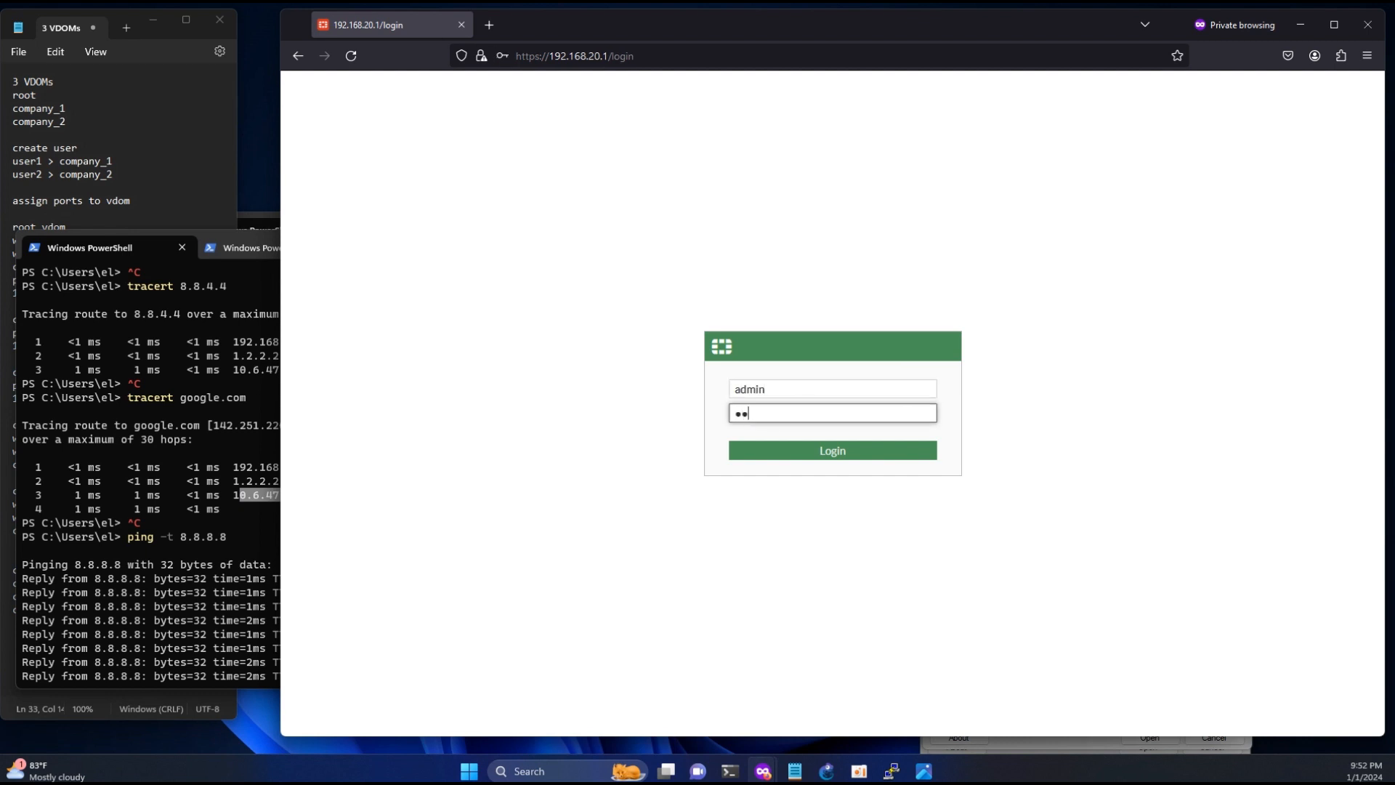
text(***)
key(Return)
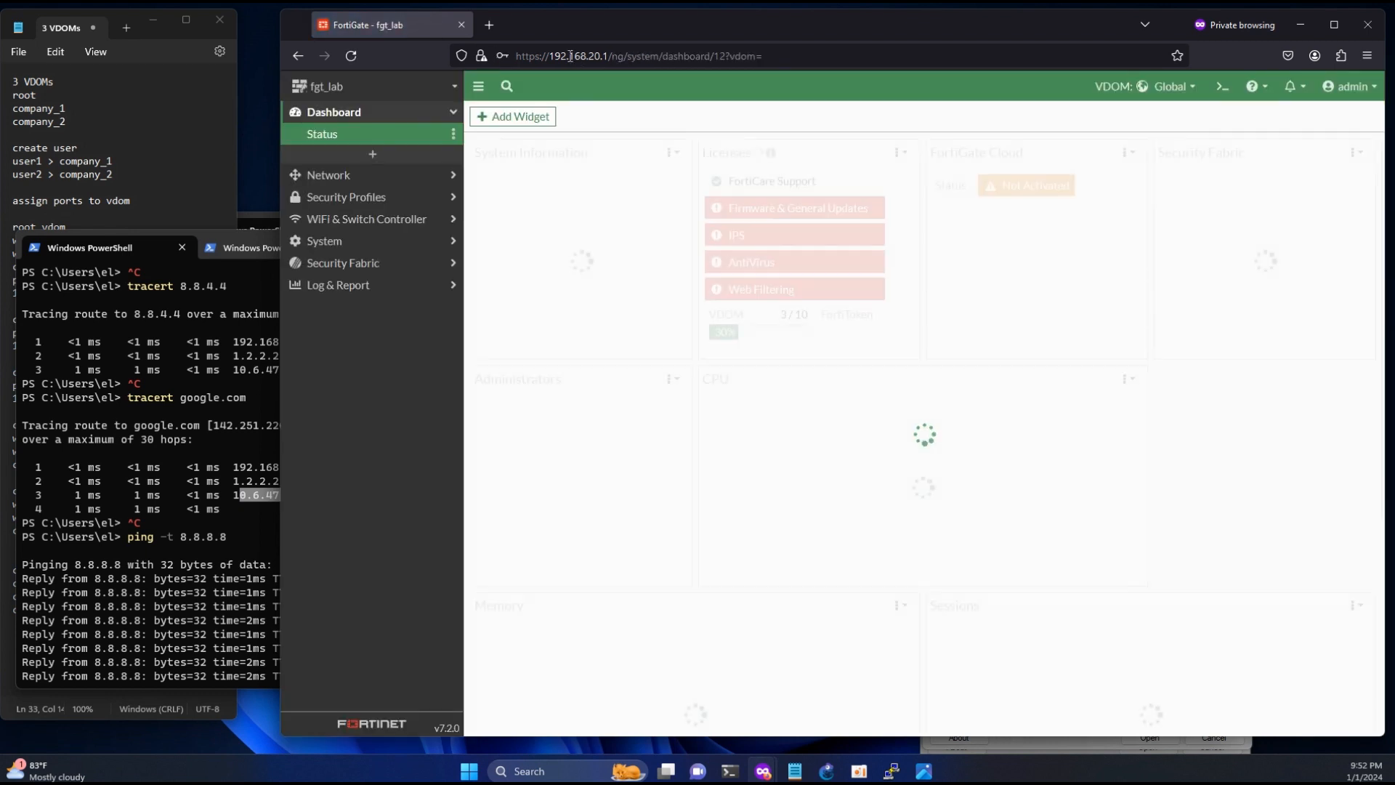
- Switch from the Global VDOM to the root VDOM and open its network interfaces list
click(570, 56)
click(1211, 103)
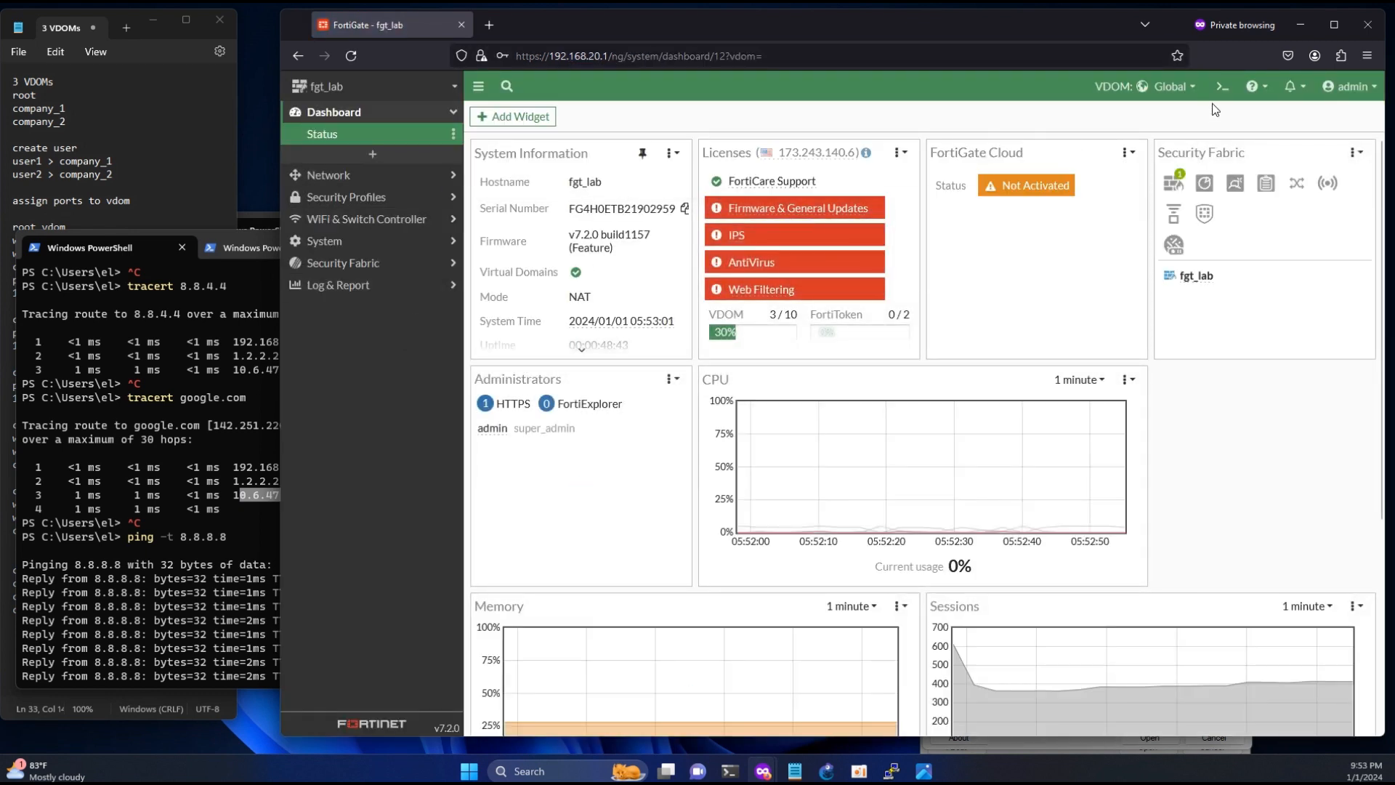
click(1169, 86)
click(1121, 167)
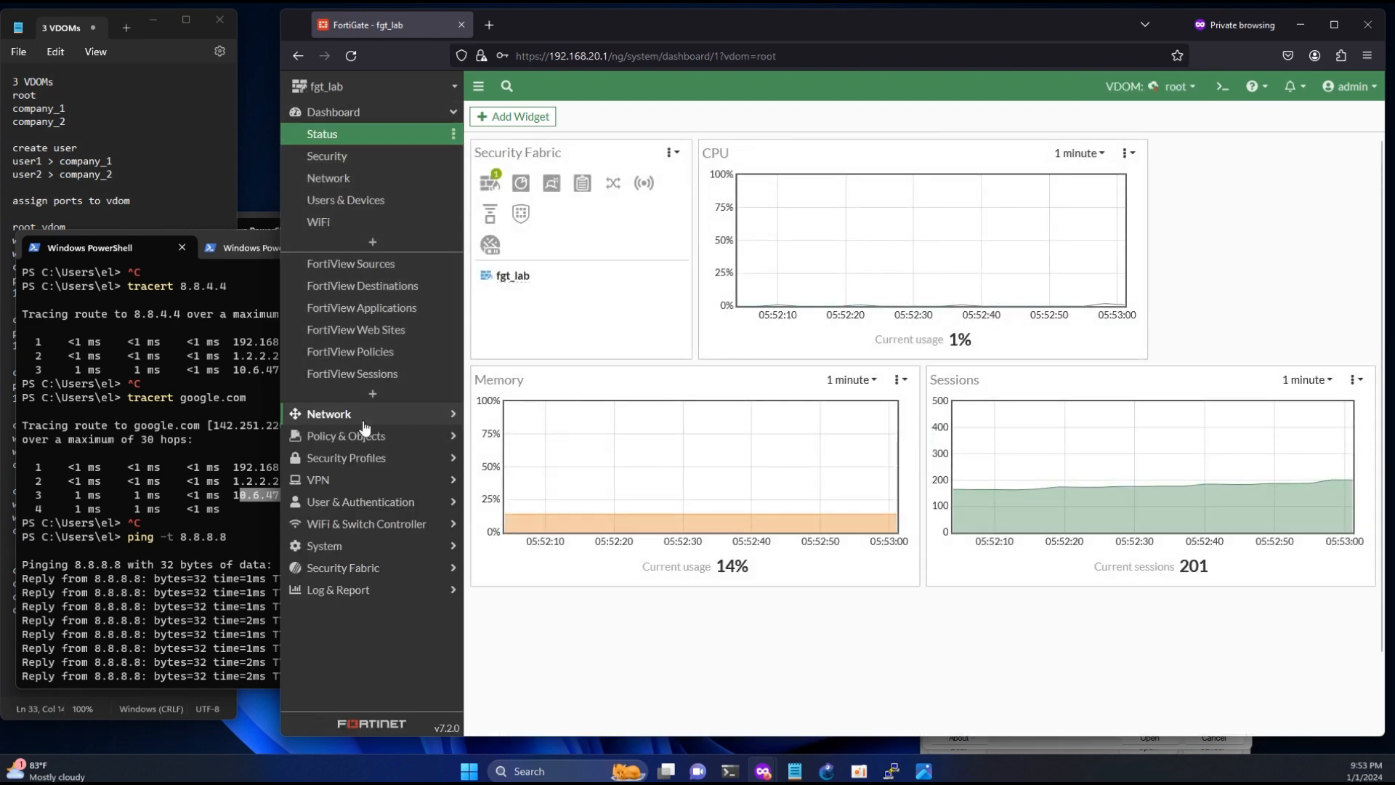
click(364, 427)
click(358, 157)
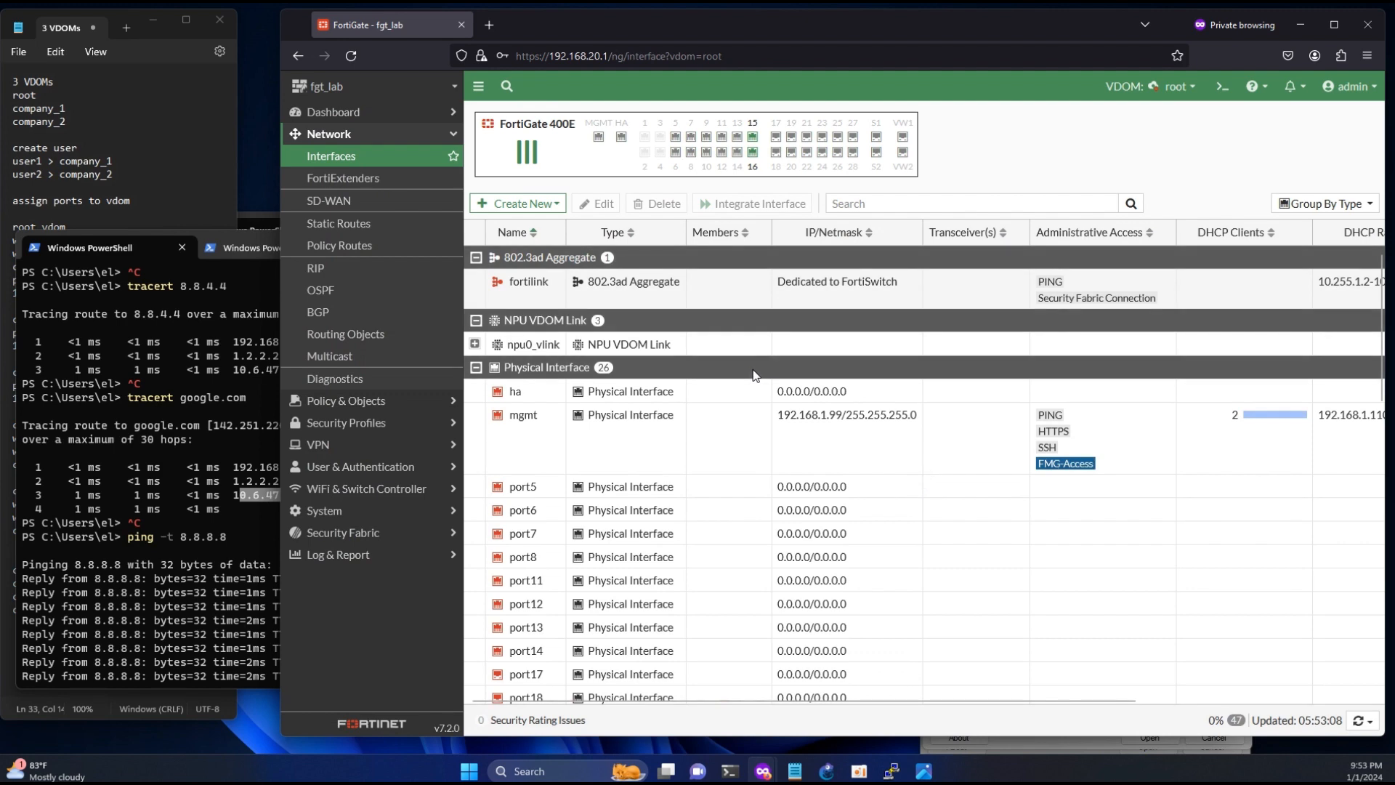
- Check the running ping in PowerShell, and disable the wan2 interface in FortiGate's root VDOM
scroll(756, 377, down, 6)
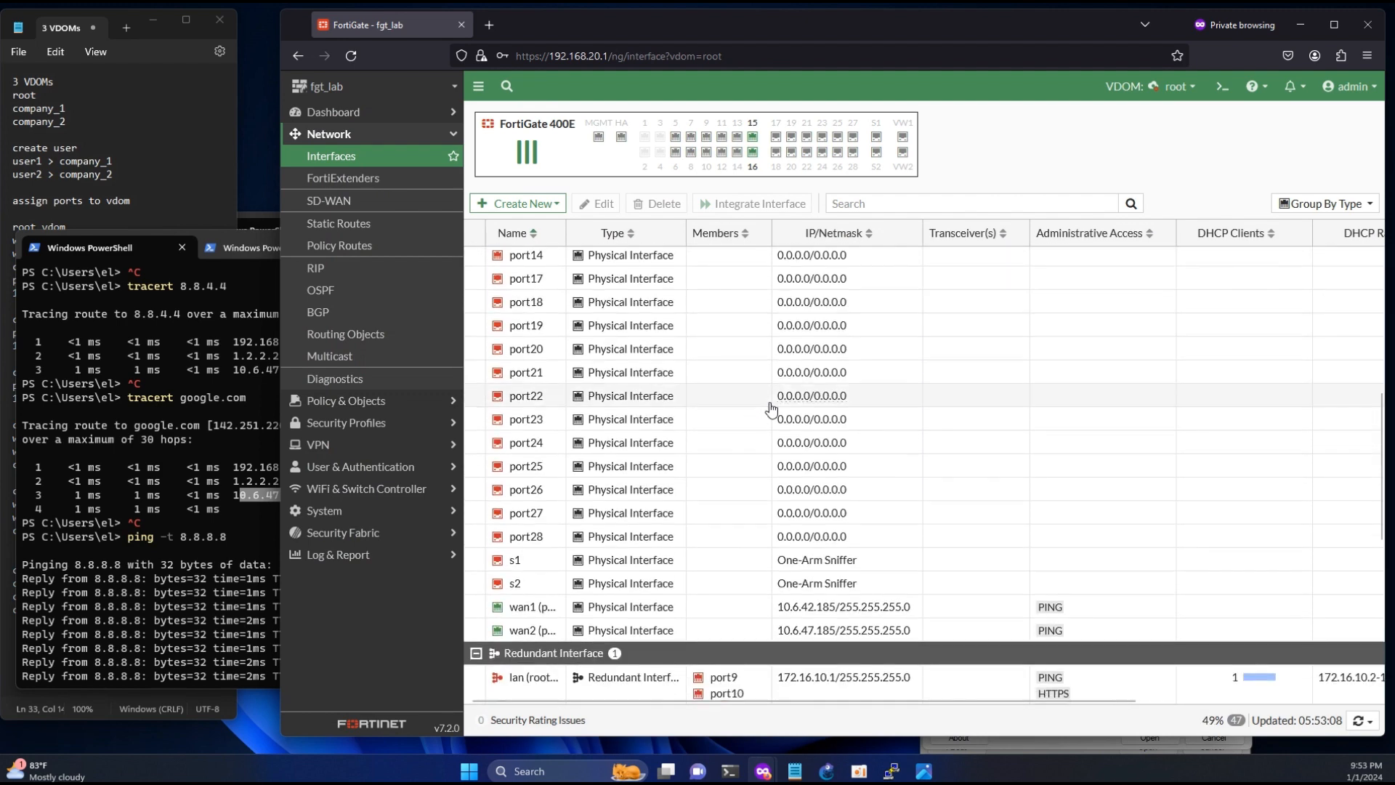
click(125, 592)
scroll(134, 589, down, 7)
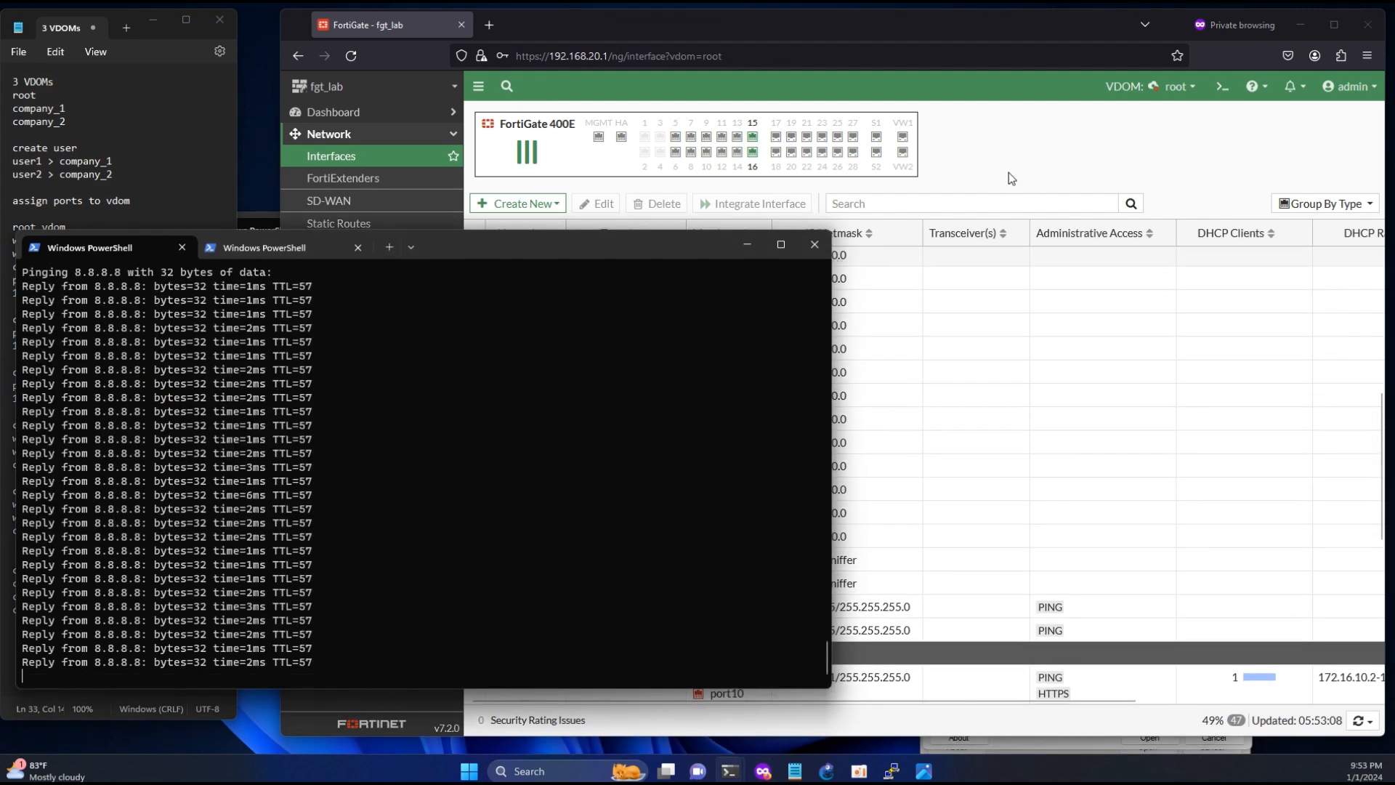
click(1010, 174)
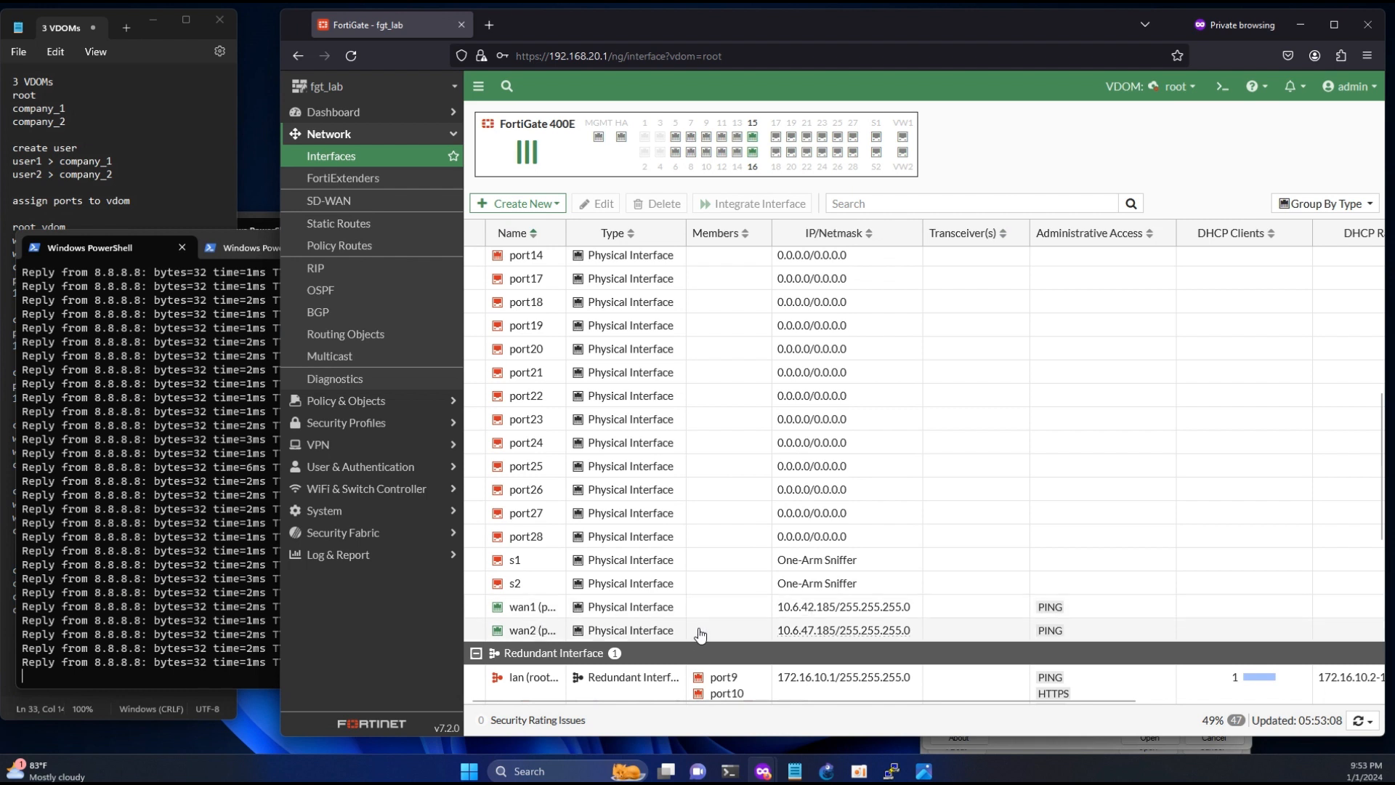
click(781, 630)
right_click(732, 632)
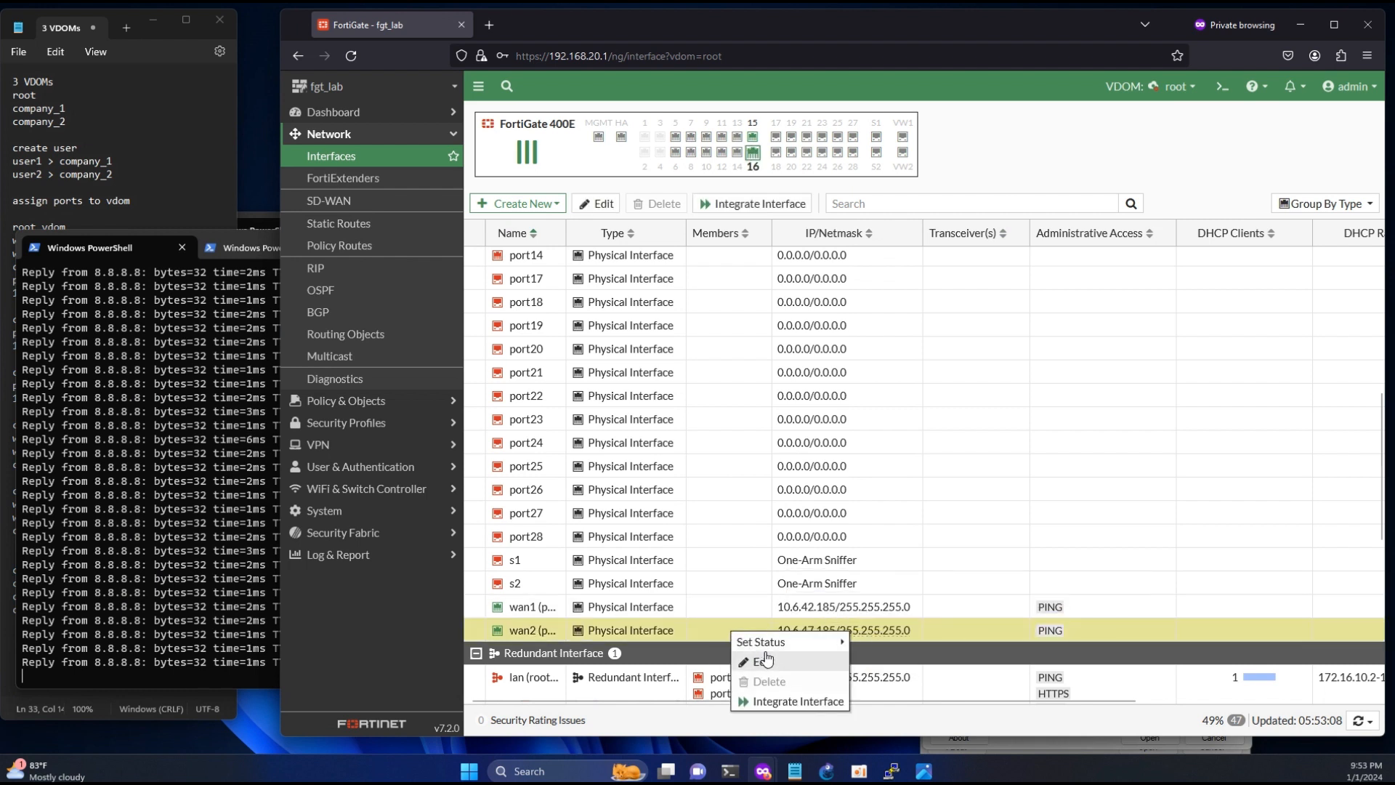
mouse_move(828, 642)
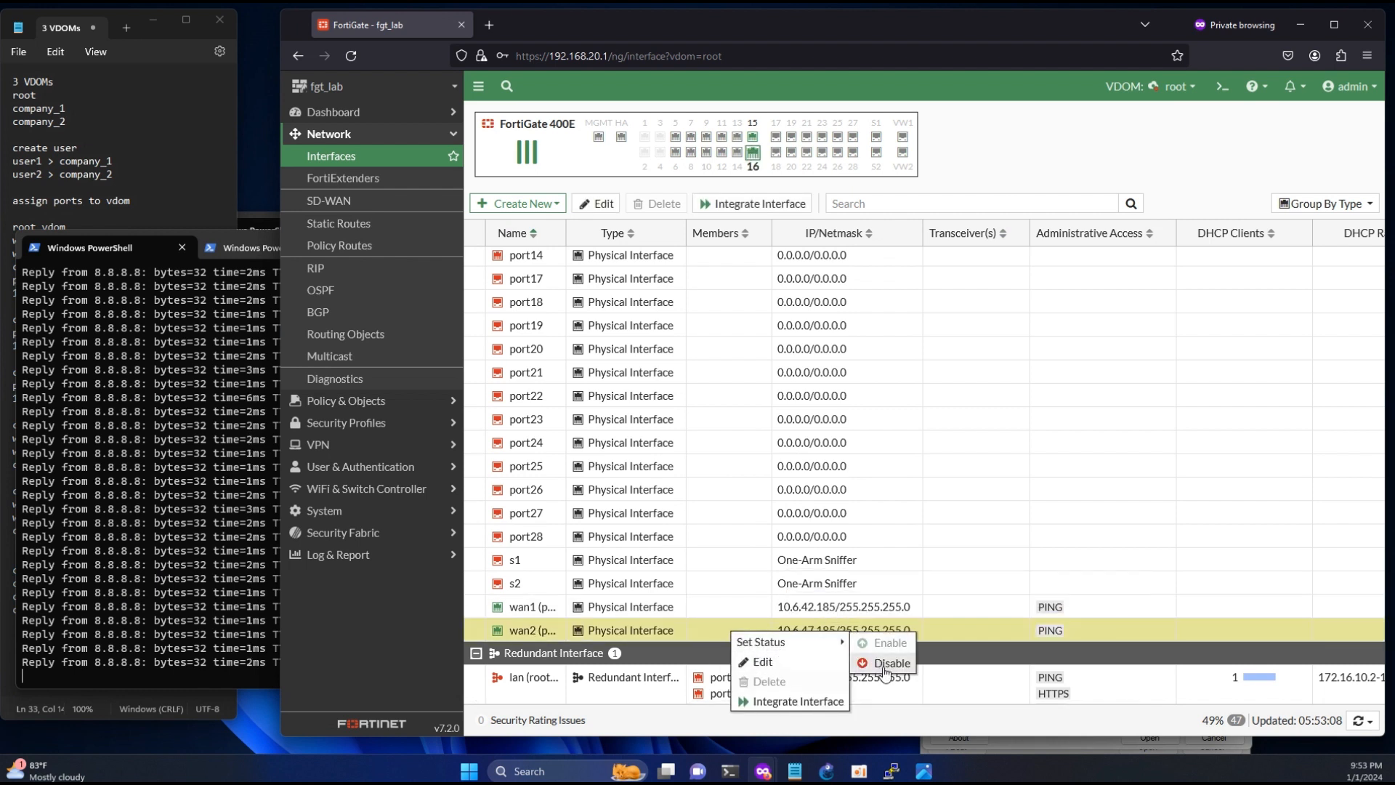
click(884, 665)
- Switch to PowerShell and run a route trace to 8.8.8.8 in a new tab
click(206, 595)
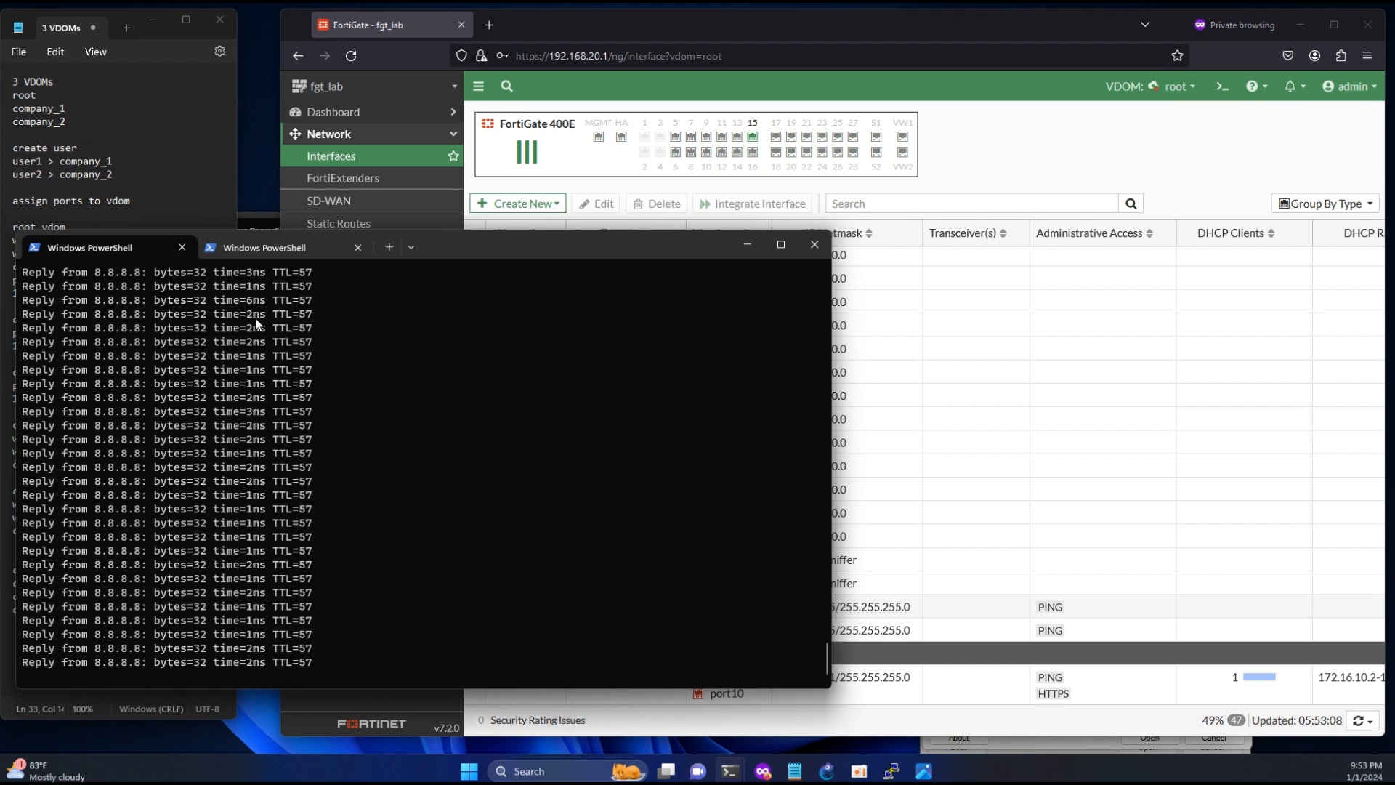
click(388, 248)
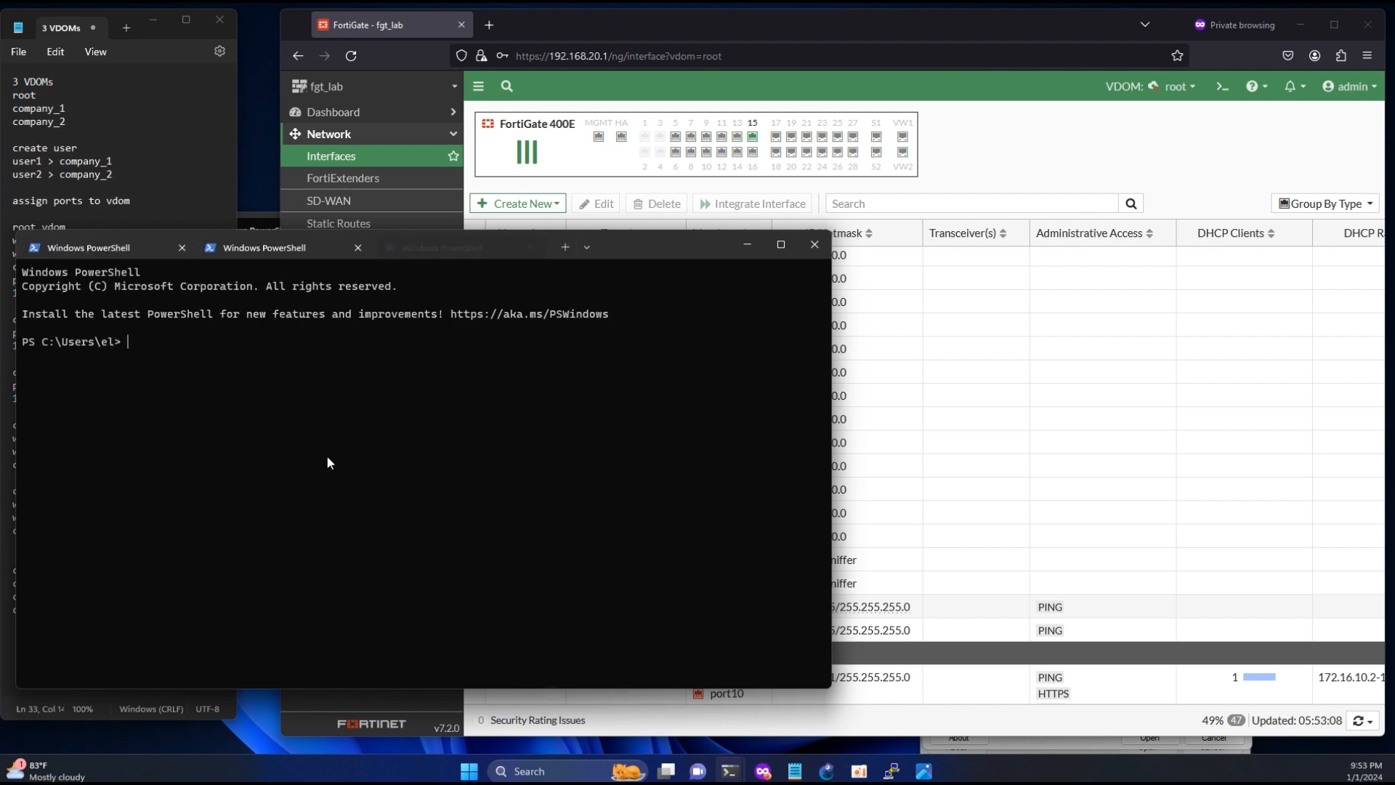
text(tracert )
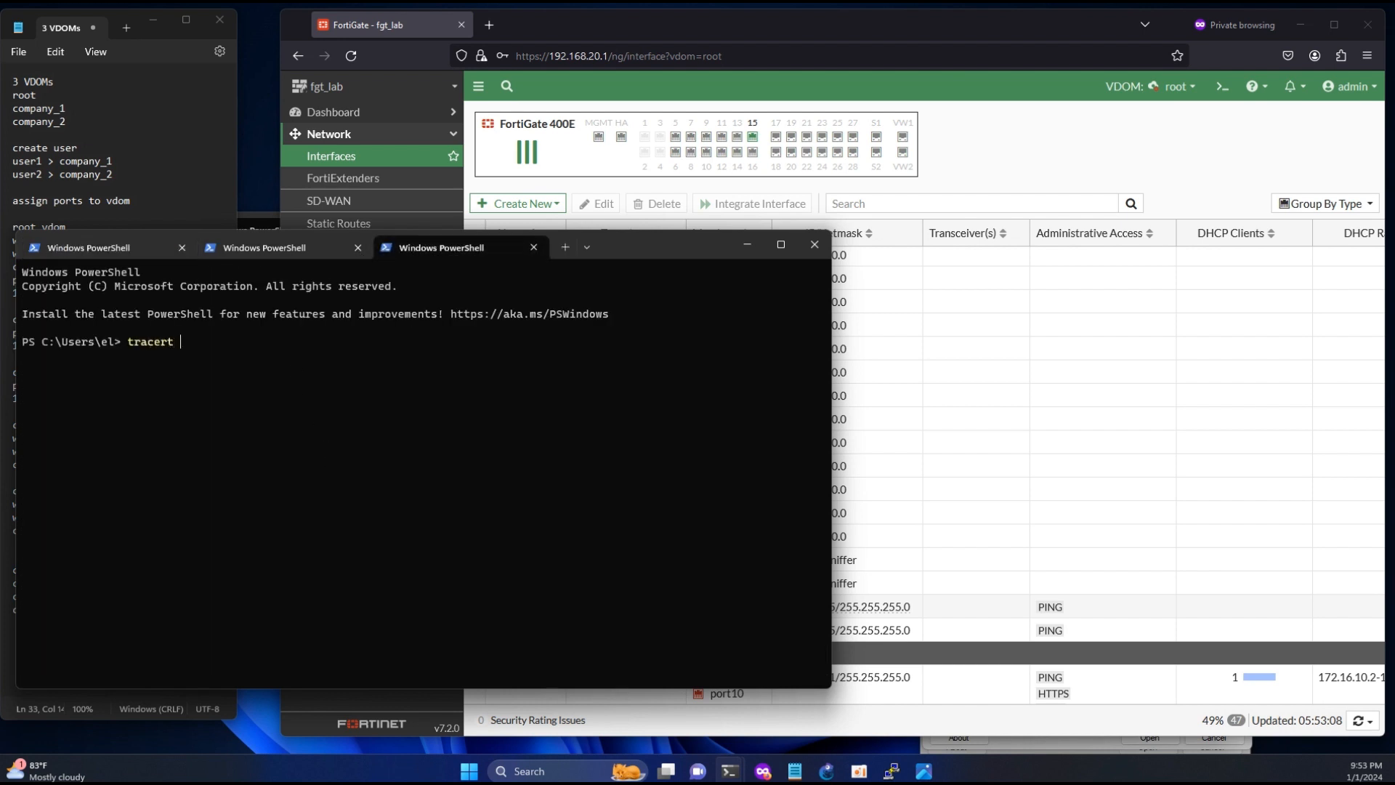
text(8.8.8.8)
key(Return)
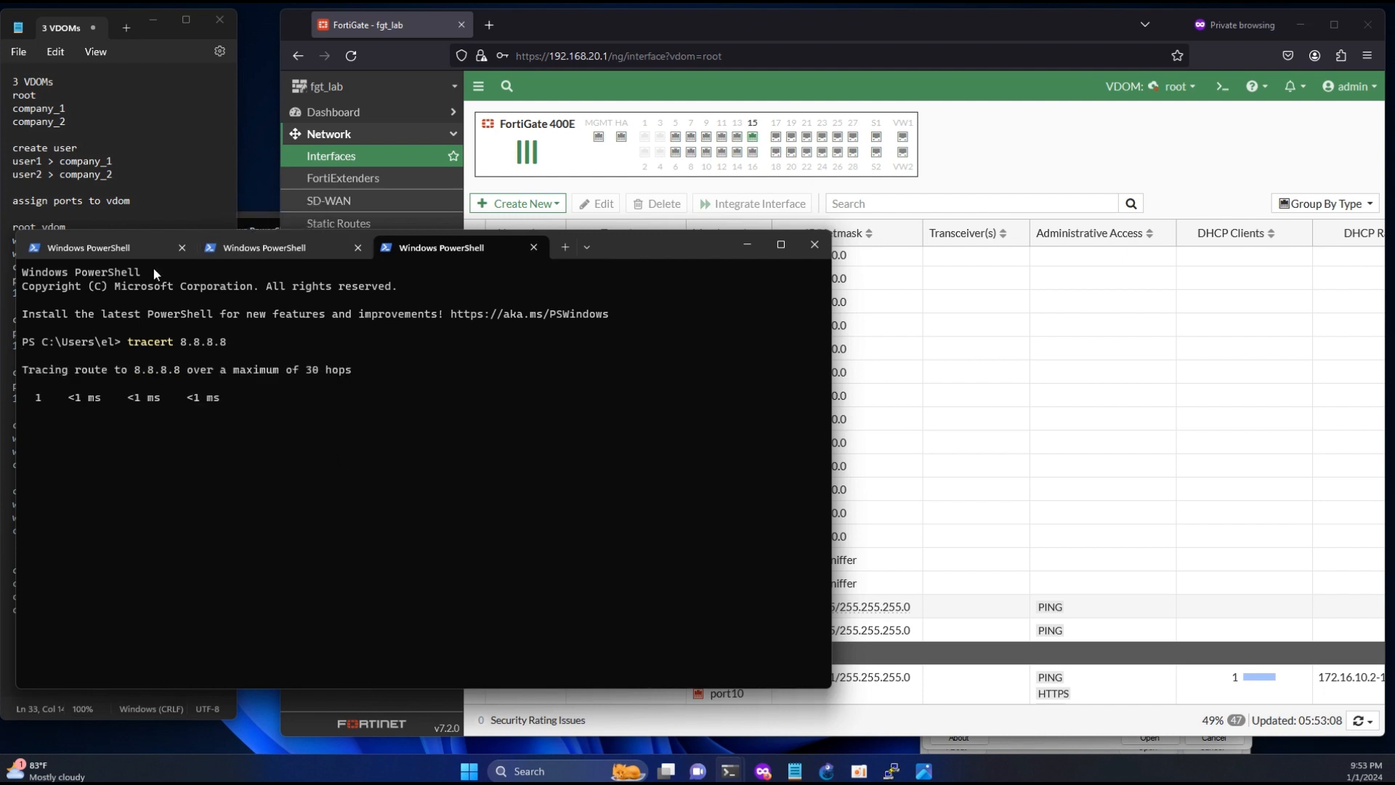
- Check the continuous ping replies and the second and third hops of the 8.8.8.8 trace, and stop the trace
click(112, 247)
drag(260, 531, 233, 476)
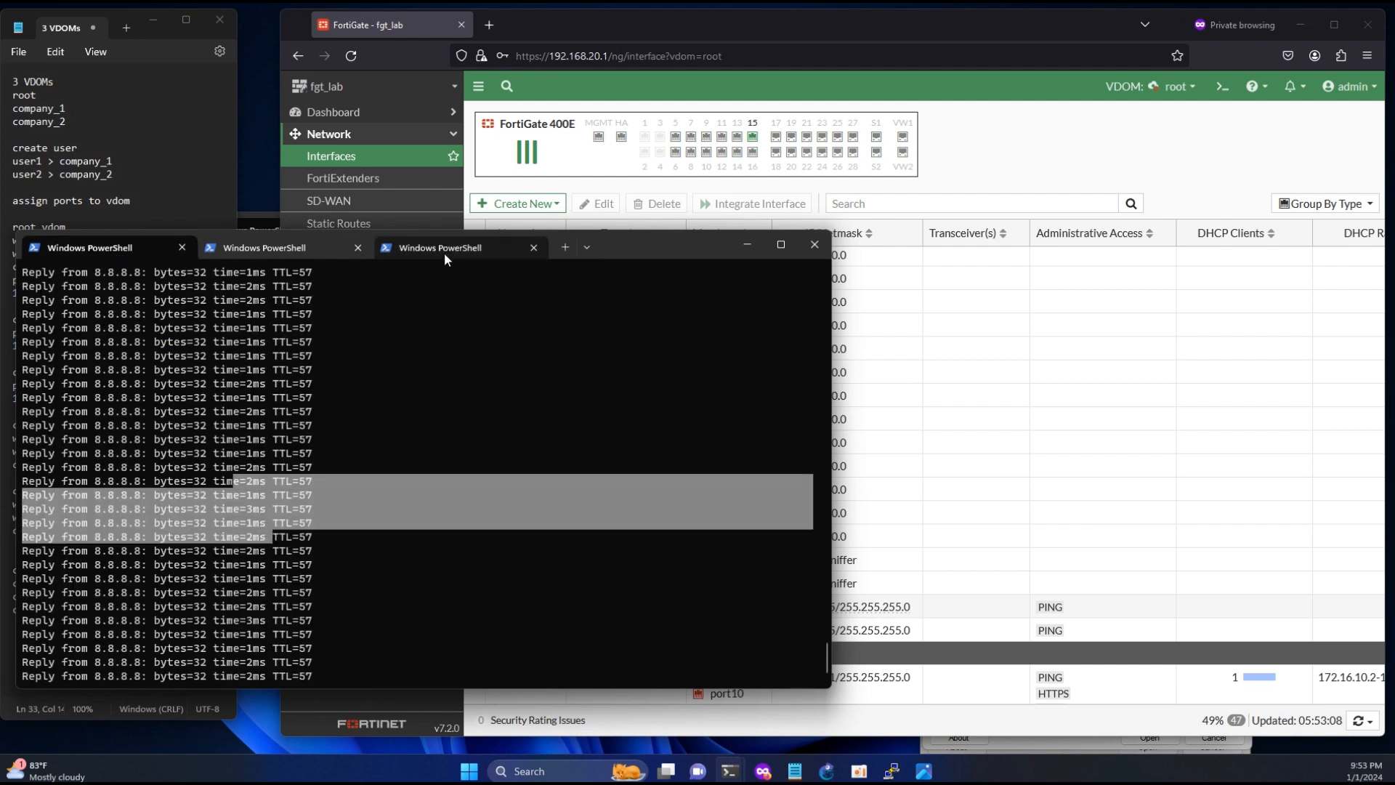
click(443, 251)
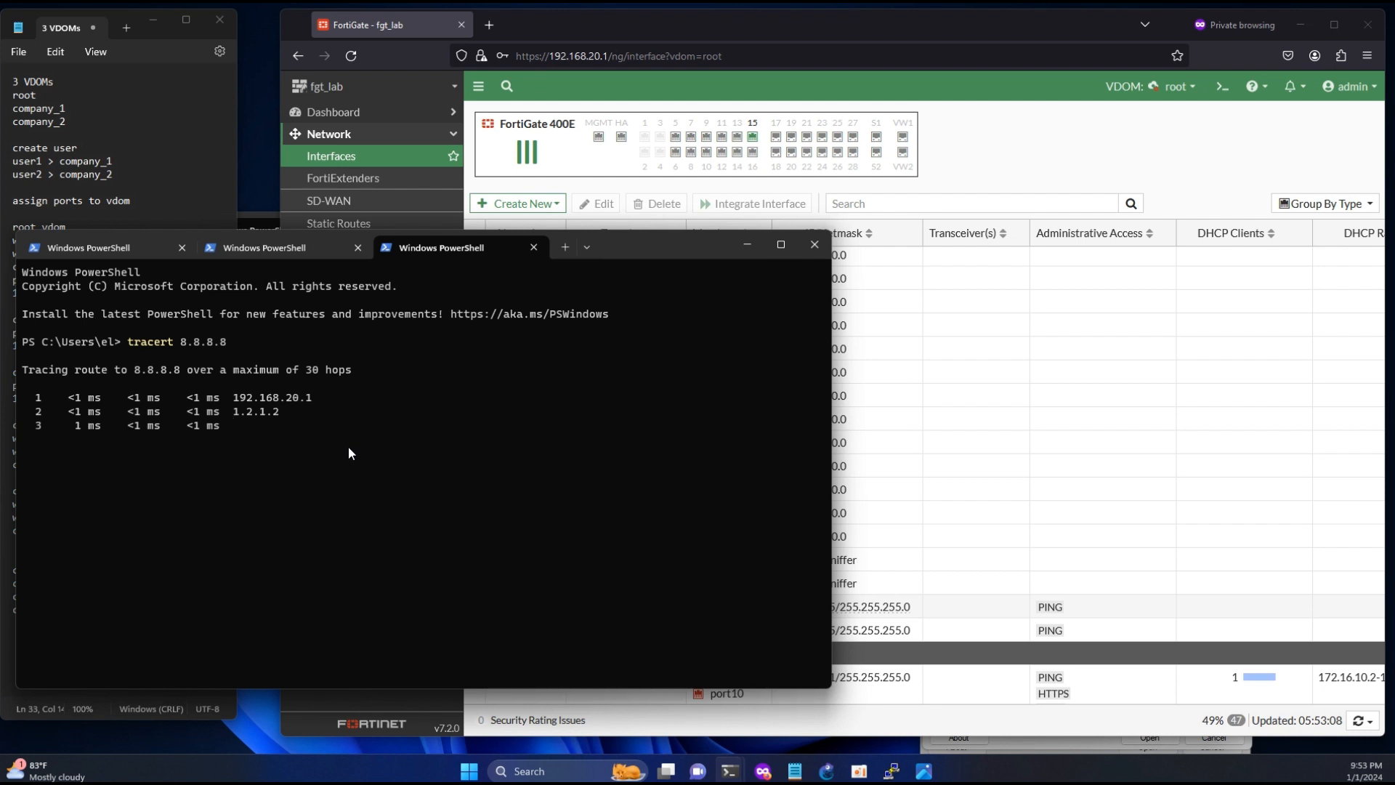
drag(288, 414, 247, 412)
key(ctrl+c)
key(ctrl+c)
drag(297, 426, 290, 426)
- Stop the continuous ping to 8.8.8.8 in the first PowerShell tab and review its replies back to the start
click(109, 247)
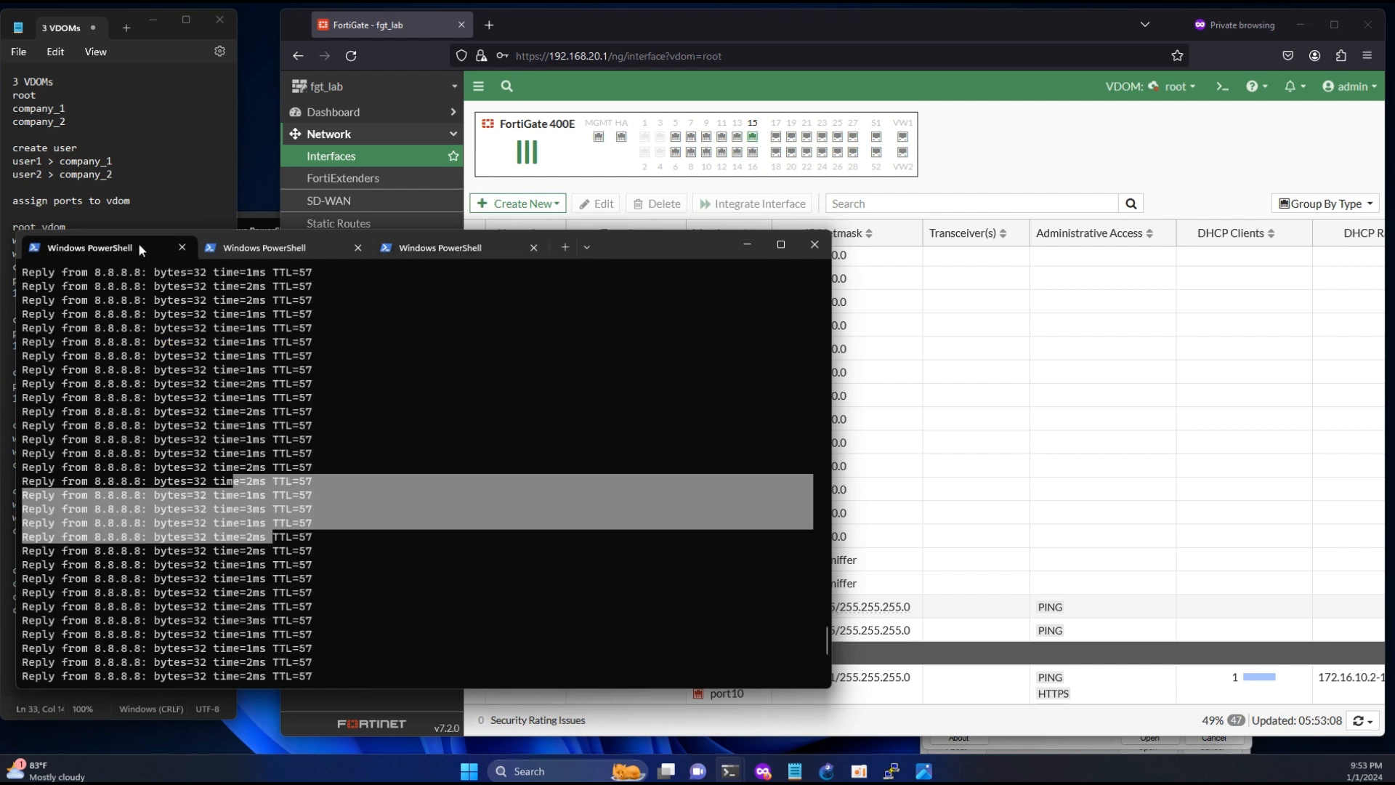
scroll(371, 471, up, 3)
key(ctrl+c)
key(ctrl+c)
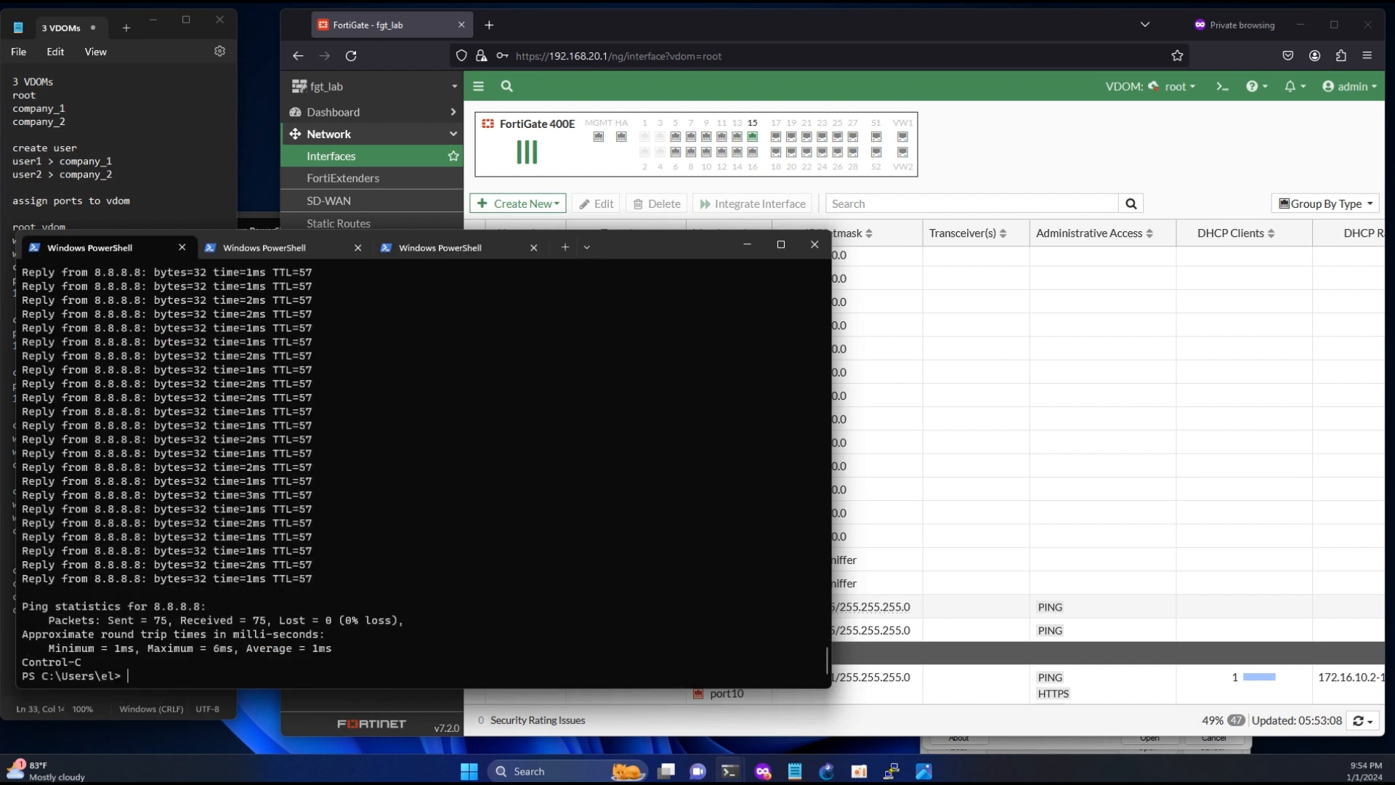
scroll(372, 473, up, 6)
scroll(372, 469, up, 5)
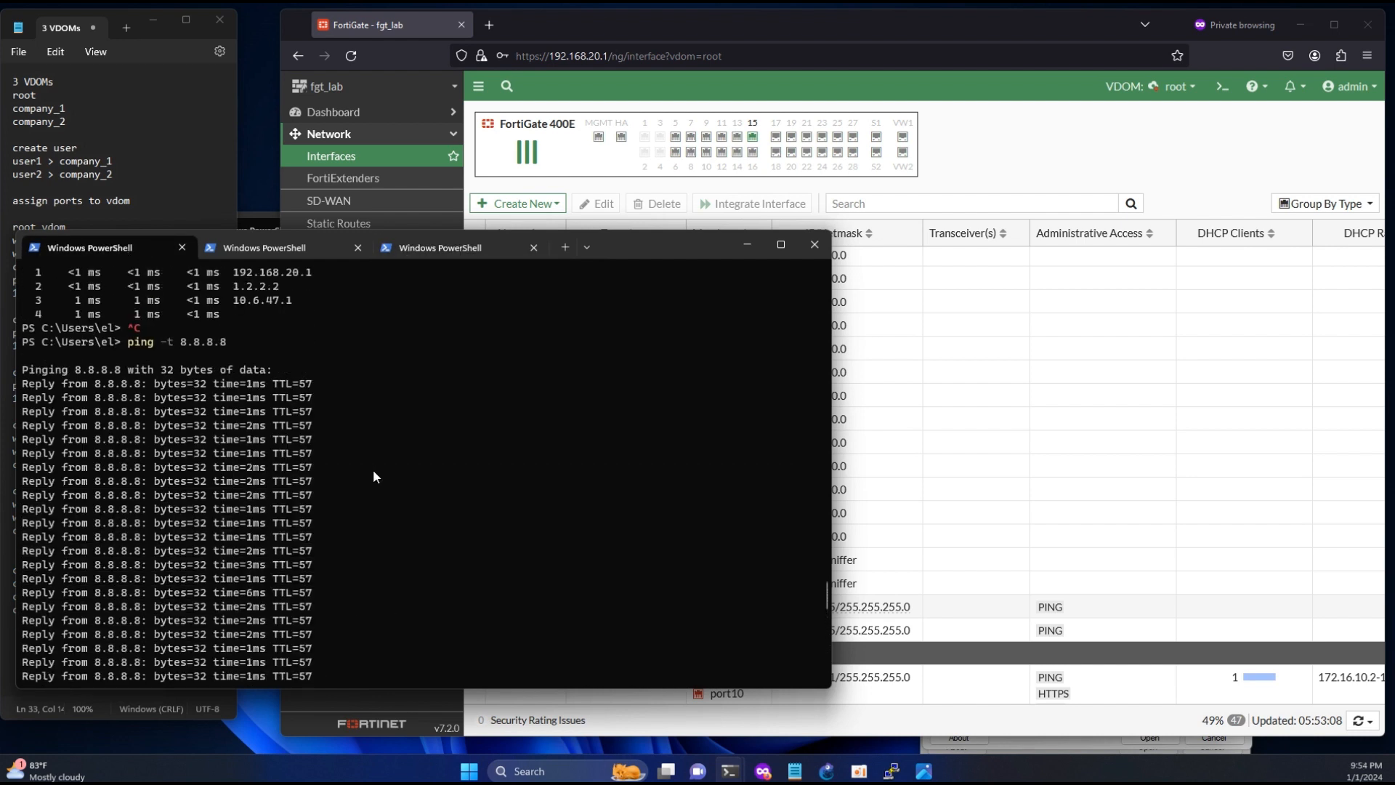